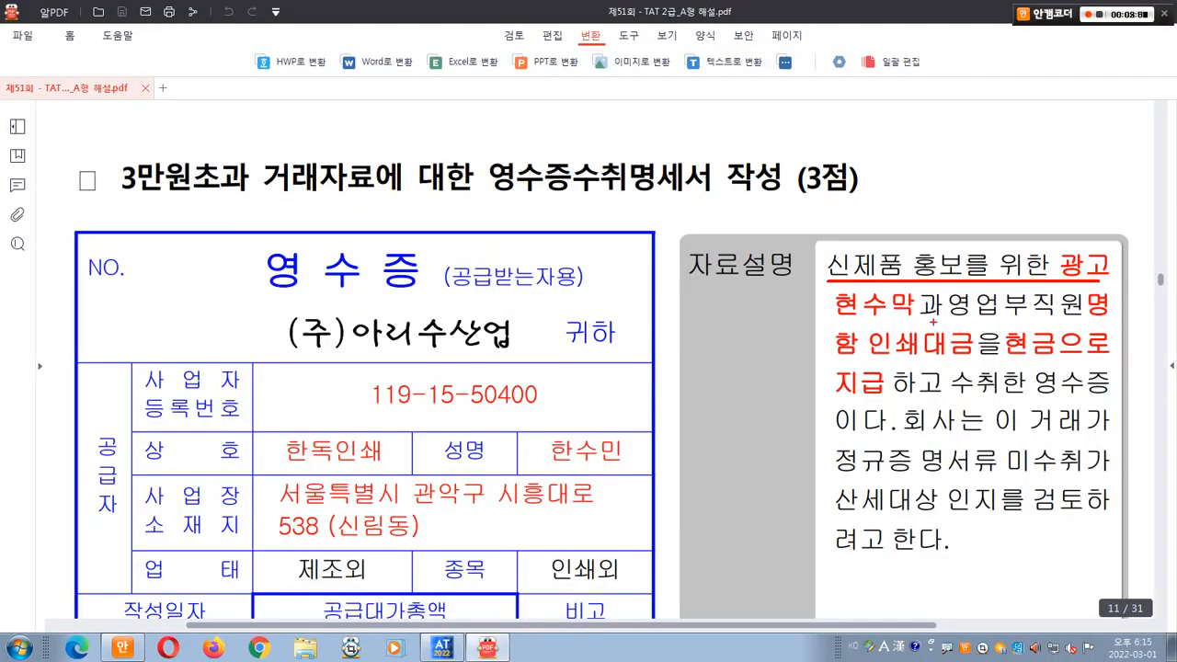
- Read the 자료설명 text for the 영수증 problem, underlining each line down to the final sentence
drag(854, 325, 1105, 323)
drag(839, 368, 1092, 366)
drag(850, 404, 1095, 400)
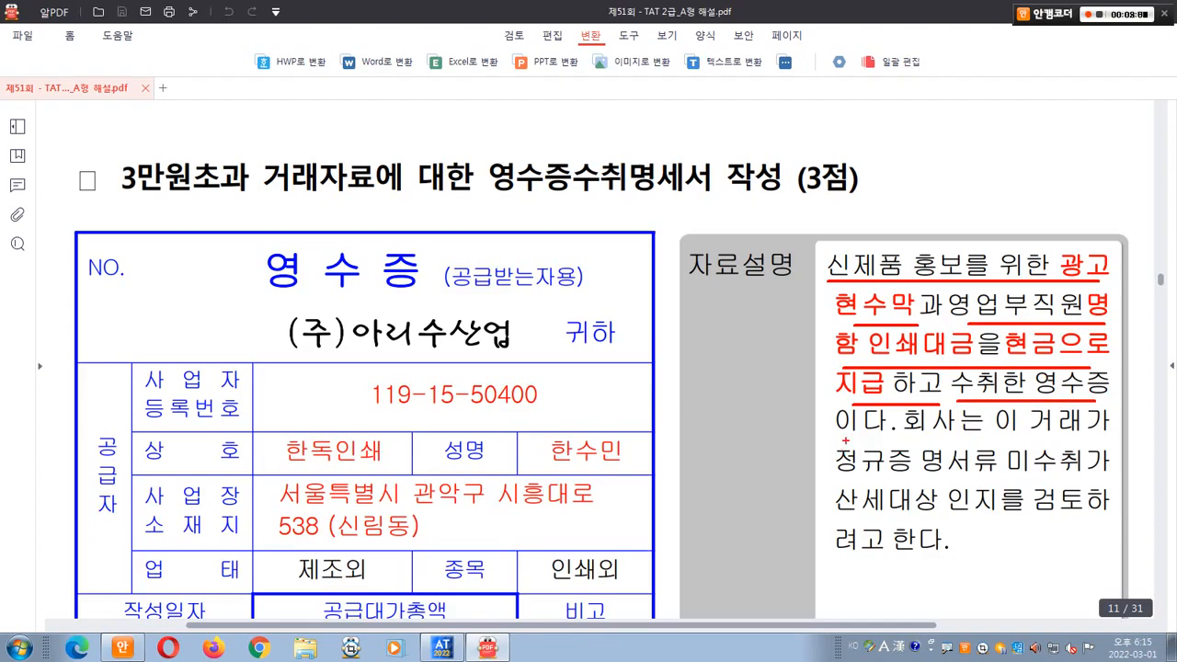
drag(835, 440, 1099, 427)
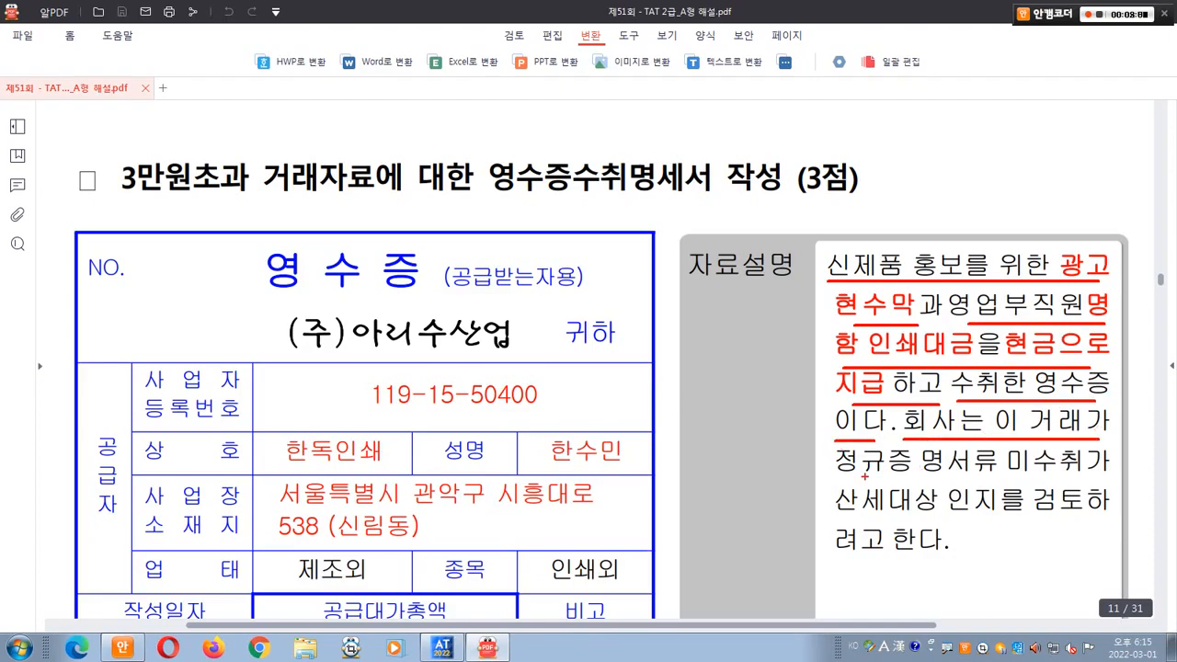
drag(835, 476, 1099, 476)
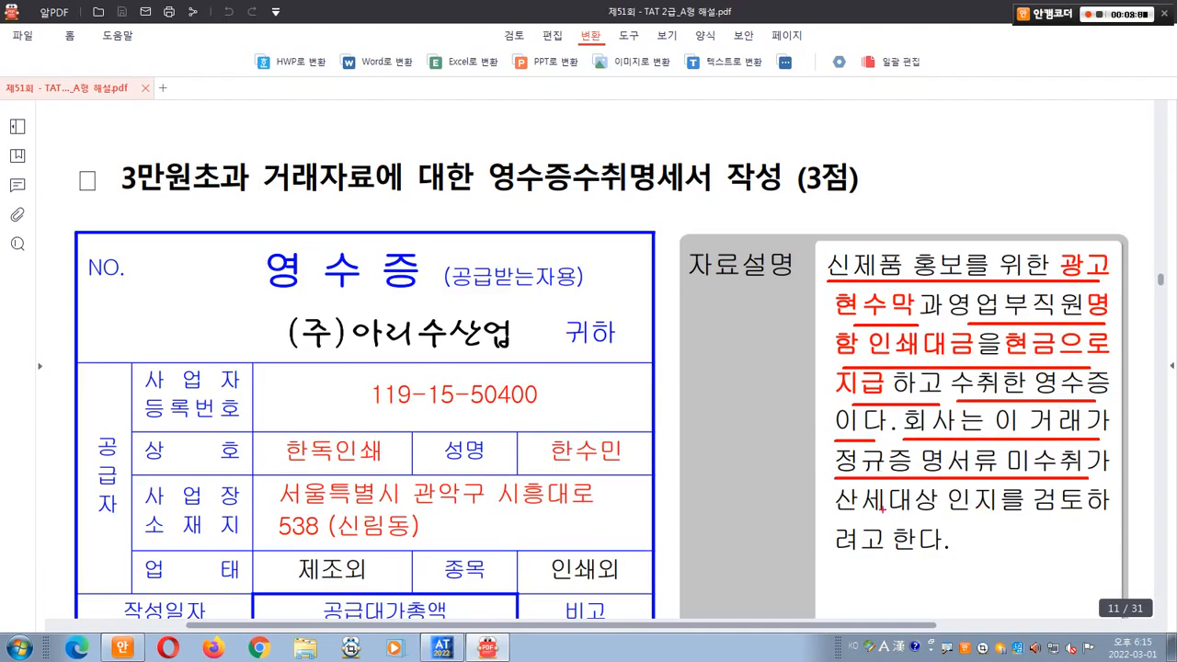
drag(844, 512, 1096, 512)
drag(837, 570, 957, 569)
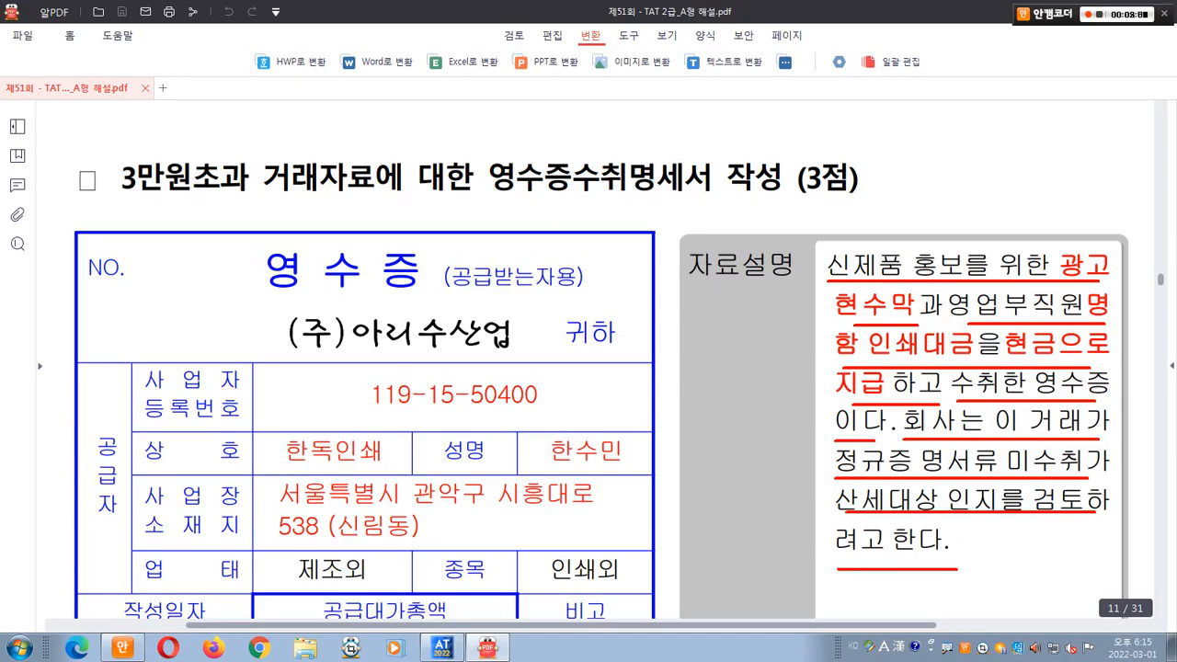
key(super+d)
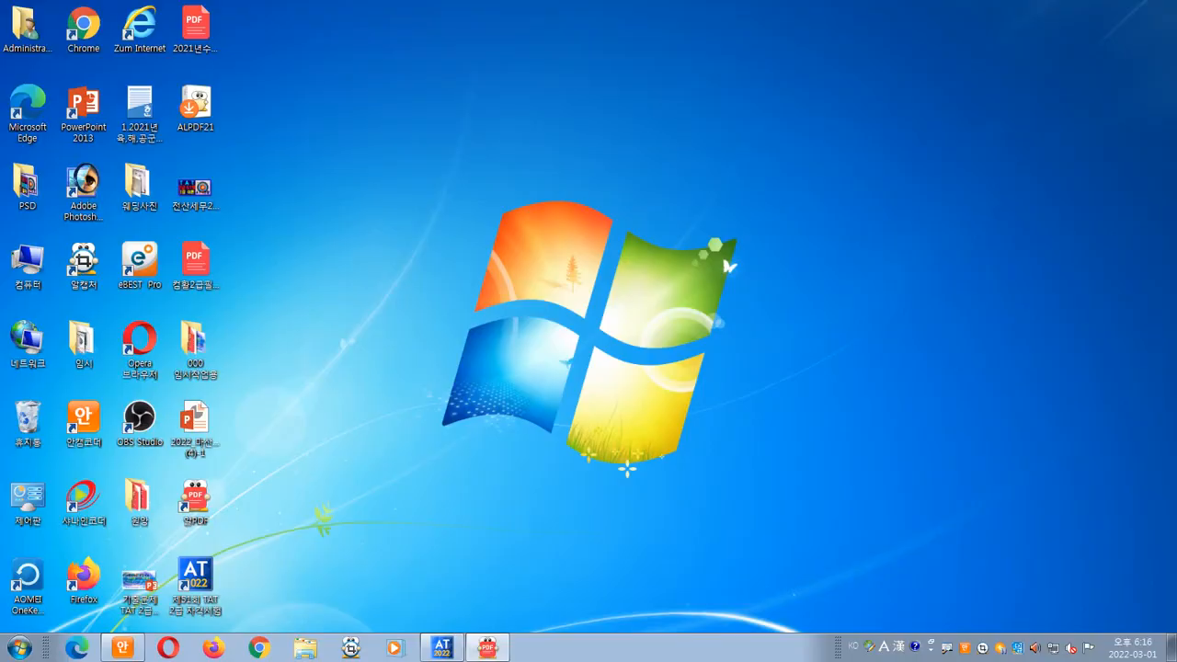
key(super+d)
- Mark the 평가문제 heading and question numbers, and underline question 1 about entering each item as a separate transaction
mouse_move(775, 302)
mouse_down()
mouse_move(722, 314)
mouse_move(701, 270)
mouse_move(780, 280)
mouse_move(773, 306)
mouse_up()
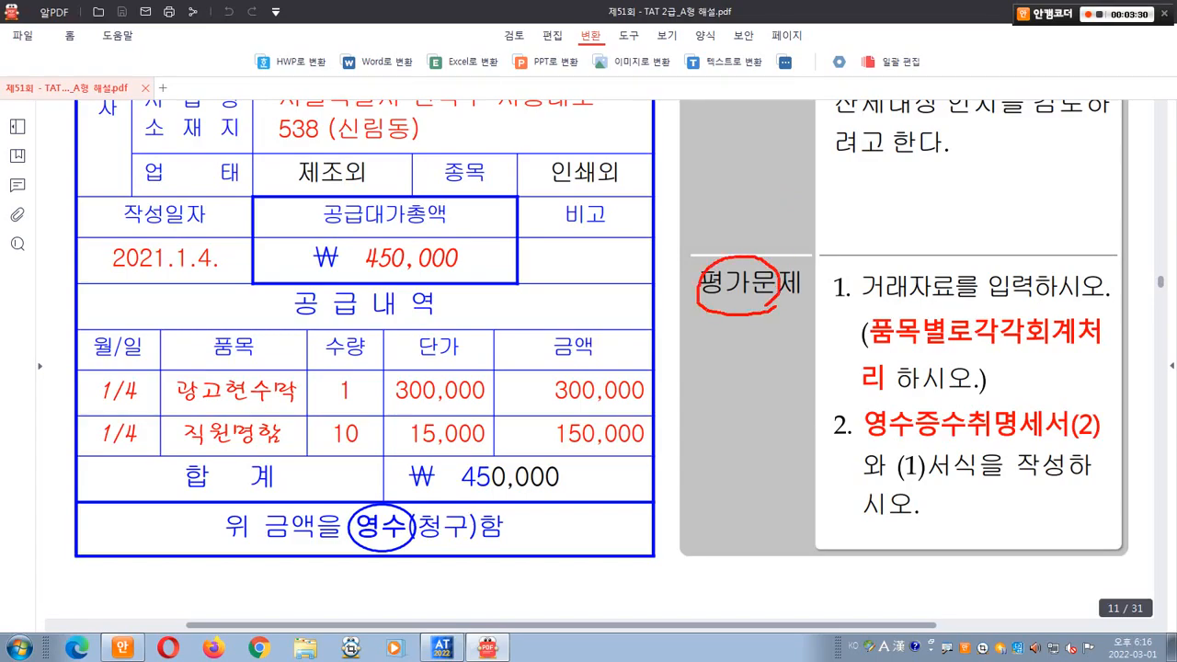
drag(805, 257, 839, 261)
drag(792, 379, 827, 361)
drag(863, 311, 1126, 317)
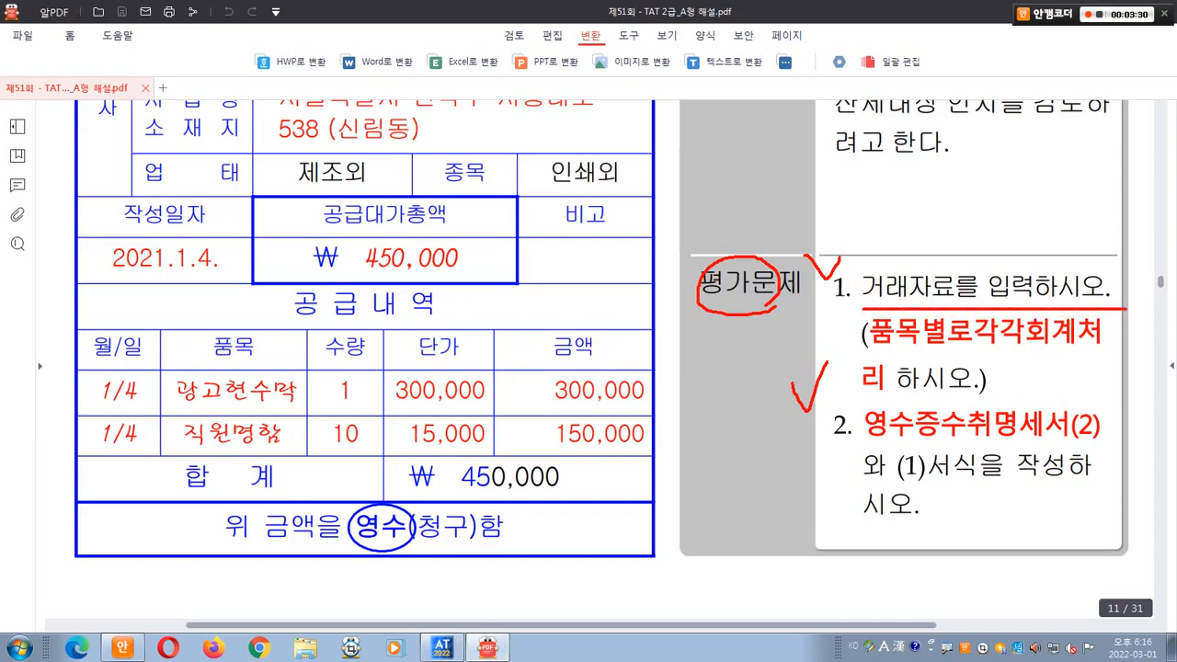
drag(875, 358, 1043, 360)
mouse_move(878, 402)
mouse_down()
mouse_move(972, 402)
mouse_move(868, 281)
mouse_move(930, 353)
mouse_up()
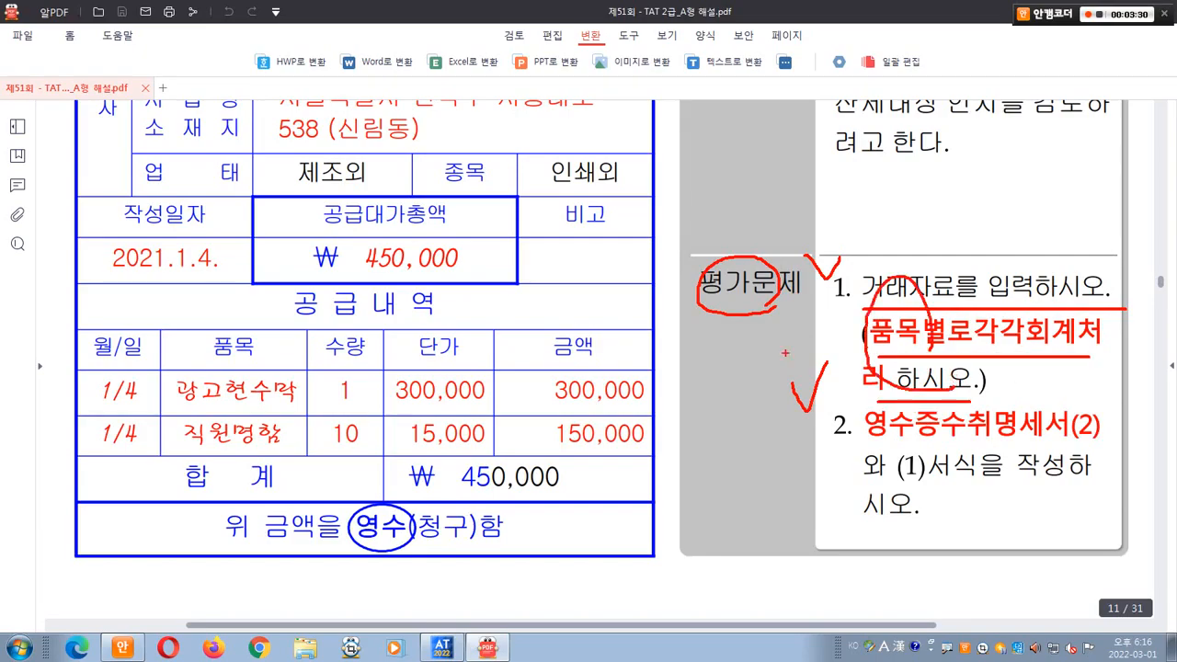
- Mark the 광고현수막 and 직원명함 rows on the receipt and the 영수증수취명세서 (2) and (1) forms in question 2
mouse_move(77, 372)
mouse_down()
mouse_move(344, 377)
mouse_move(82, 433)
mouse_move(79, 377)
mouse_up()
drag(536, 359, 568, 351)
mouse_move(536, 404)
mouse_down()
mouse_move(543, 421)
mouse_move(562, 396)
mouse_up()
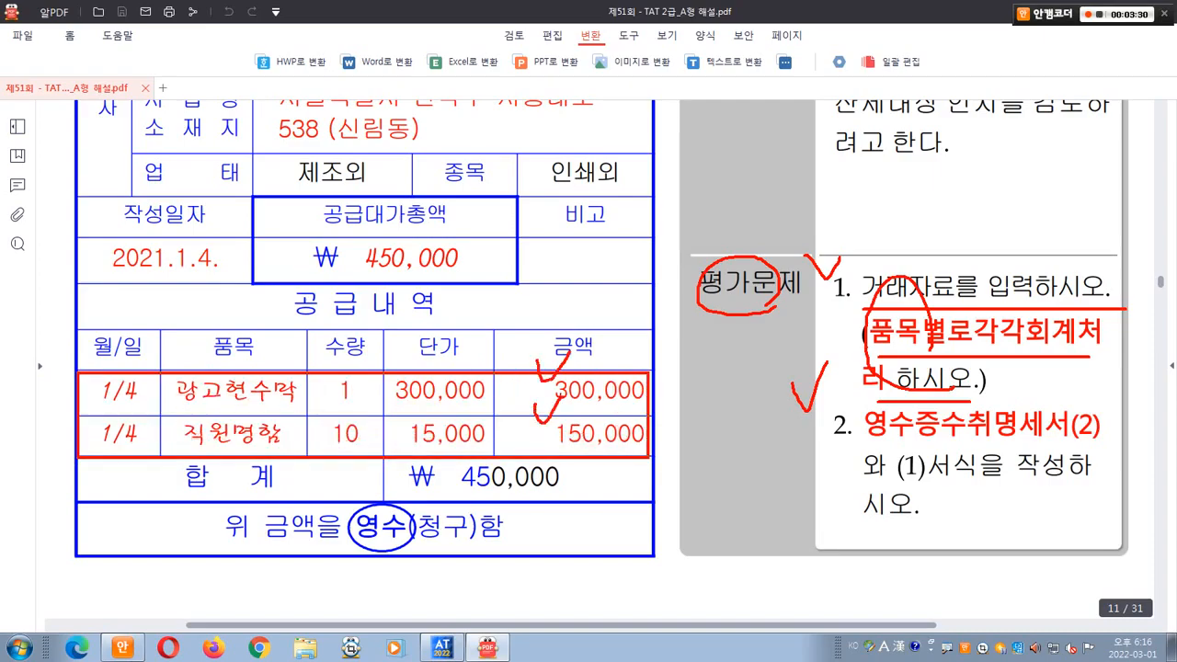
drag(375, 403, 365, 405)
mouse_move(373, 451)
mouse_down()
mouse_move(344, 427)
mouse_move(373, 444)
mouse_up()
mouse_move(1039, 360)
mouse_down()
mouse_move(981, 359)
mouse_move(1028, 292)
mouse_move(1027, 335)
mouse_up()
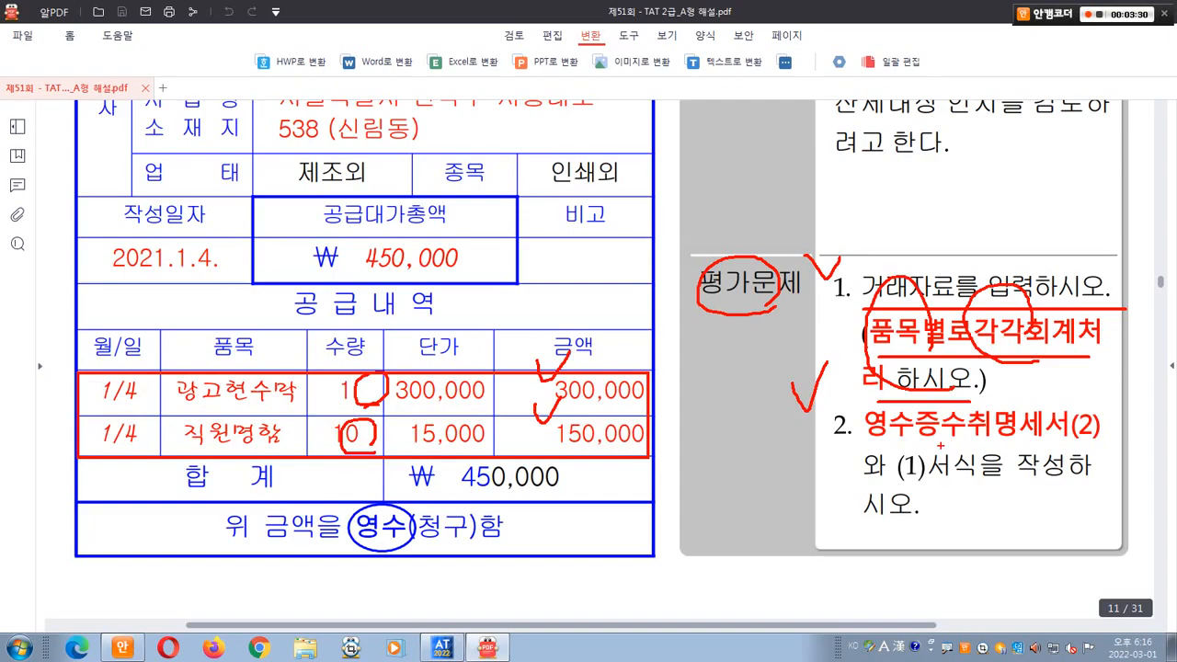
mouse_move(866, 442)
mouse_down()
mouse_move(1096, 441)
mouse_move(1054, 451)
mouse_move(1107, 440)
mouse_up()
mouse_move(947, 493)
mouse_down()
mouse_move(923, 454)
mouse_move(938, 490)
mouse_up()
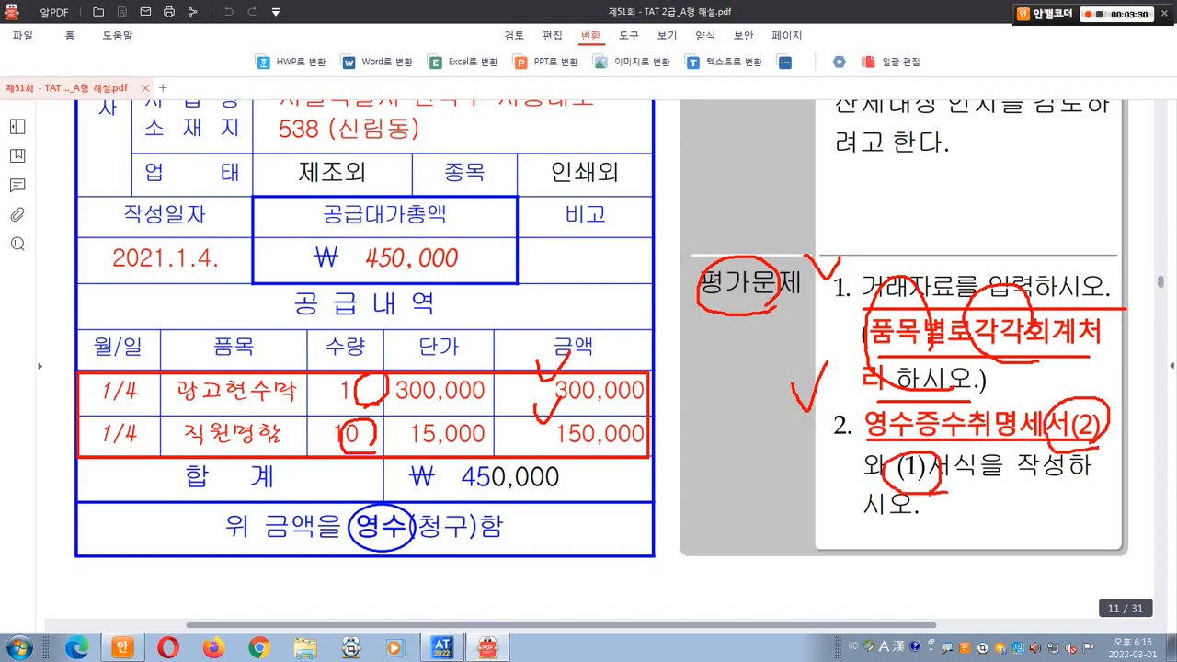
- Switch to the AT accounting program and open 일반전표입력
key(super+d)
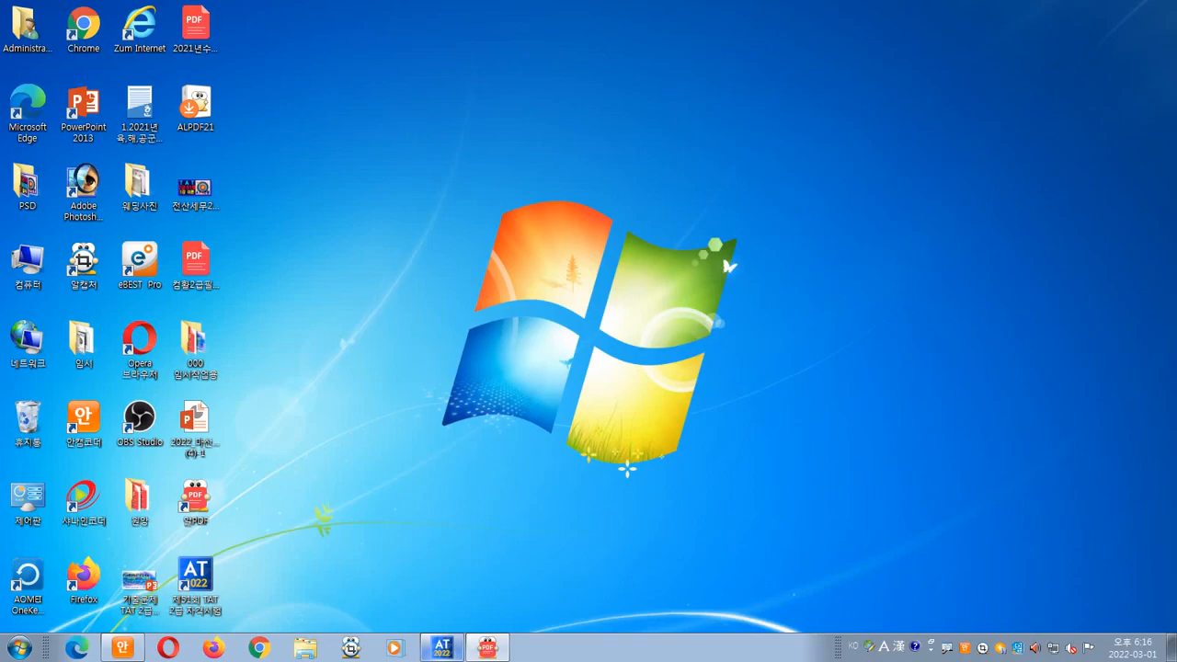
click(442, 648)
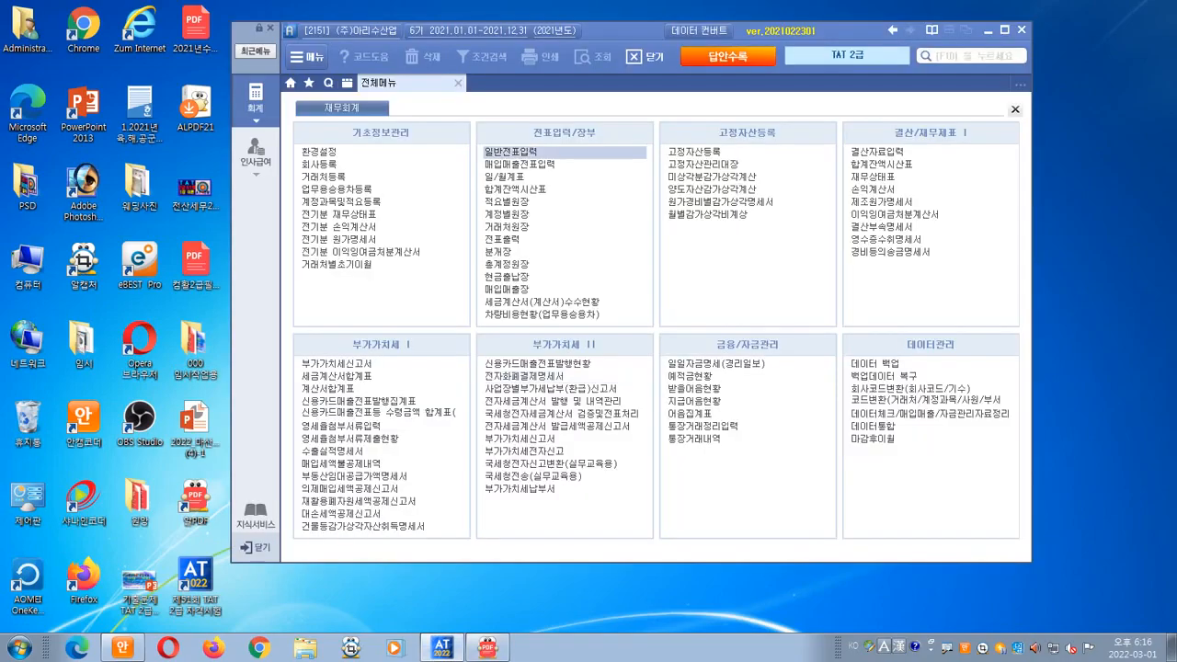
click(511, 151)
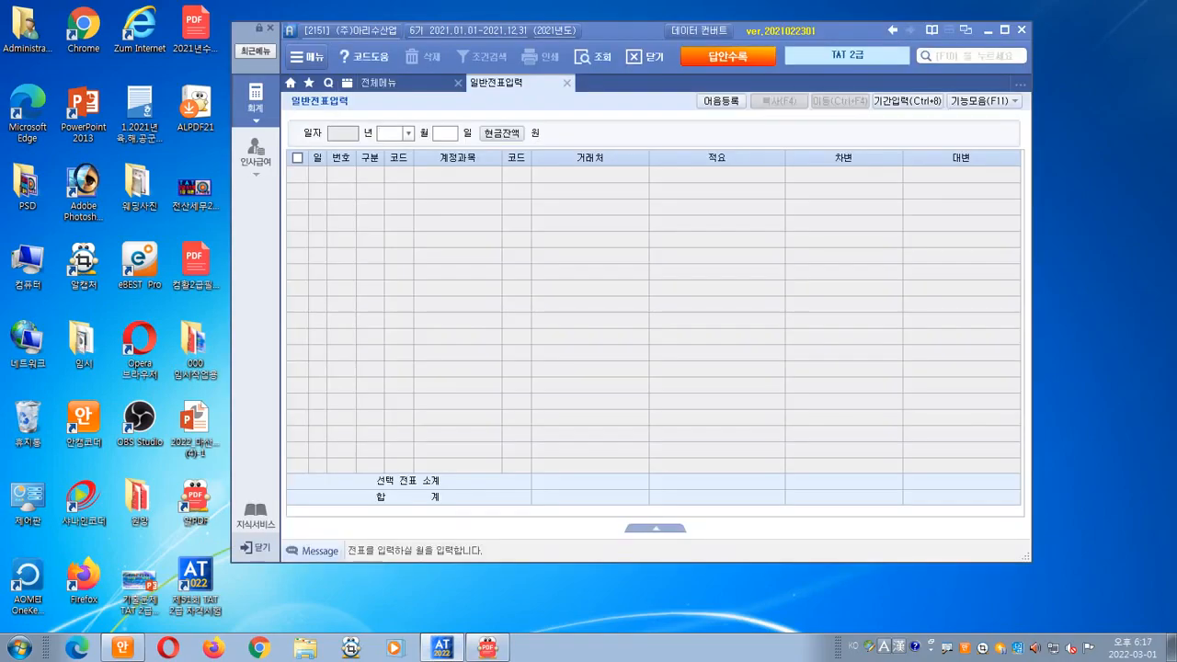
- Set the voucher date to month 01, day 04
text(01)
key(Return)
text(14)
key(Return)
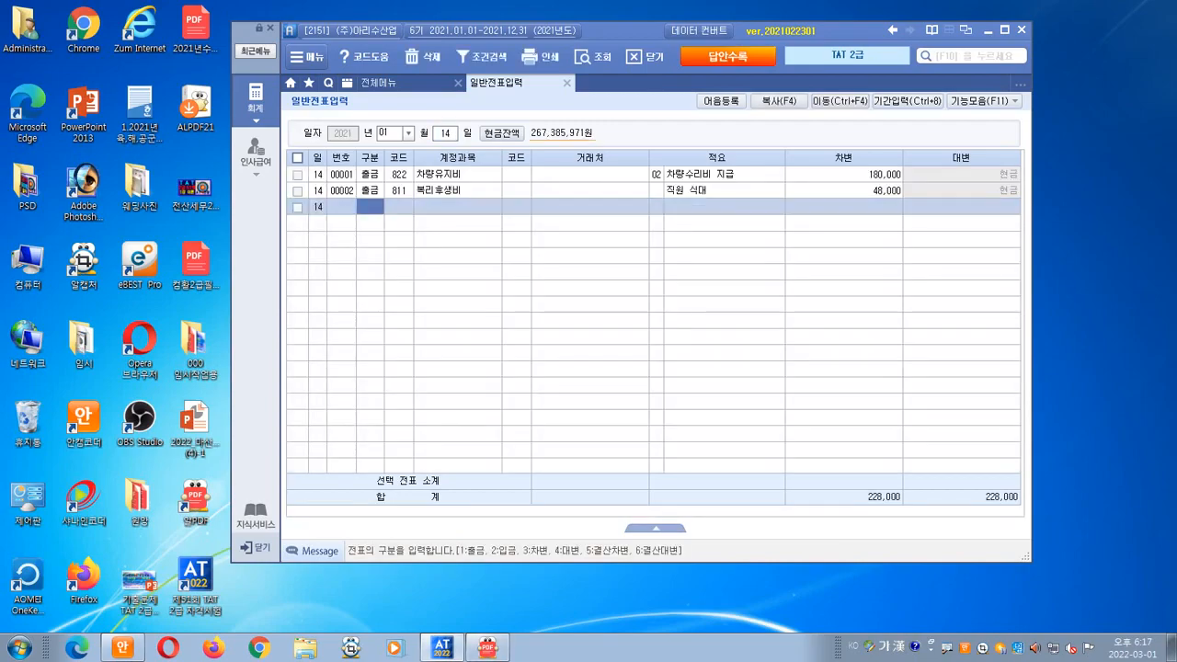
key(Escape)
text(4)
key(Return)
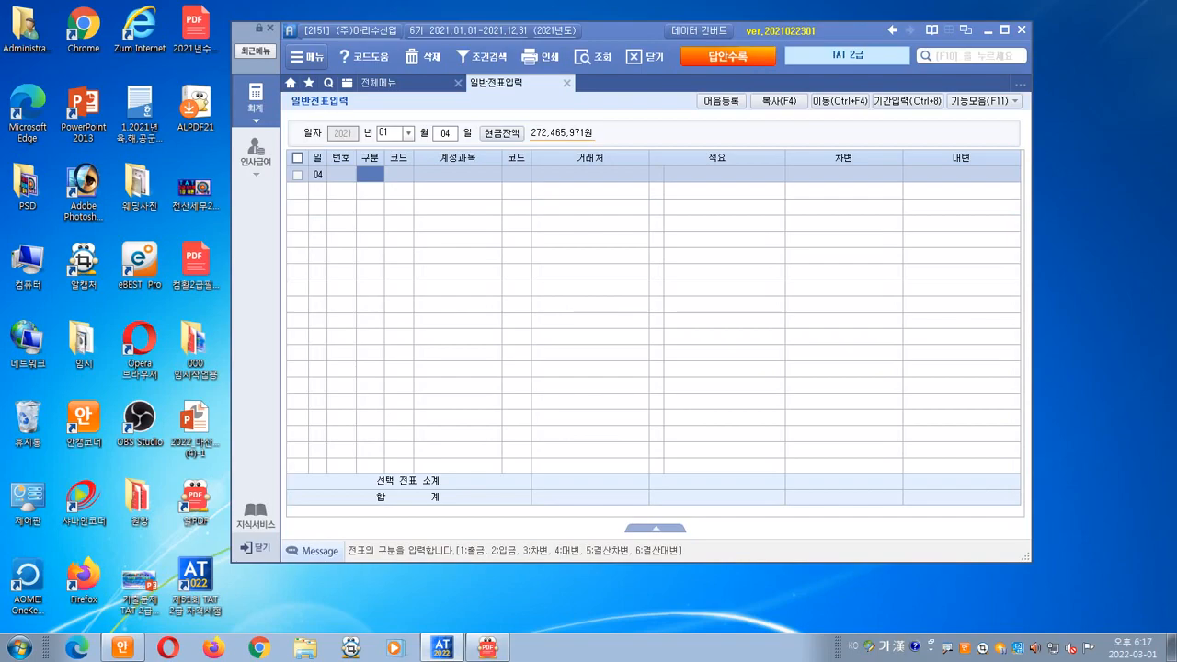
key(Escape)
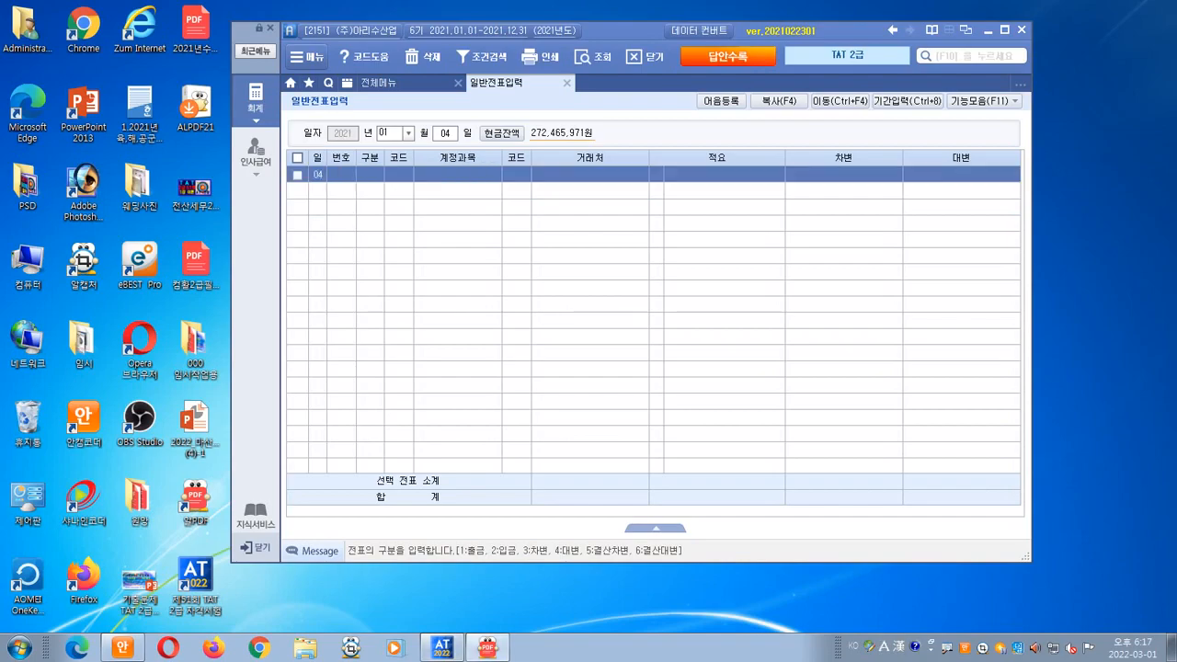
click(370, 175)
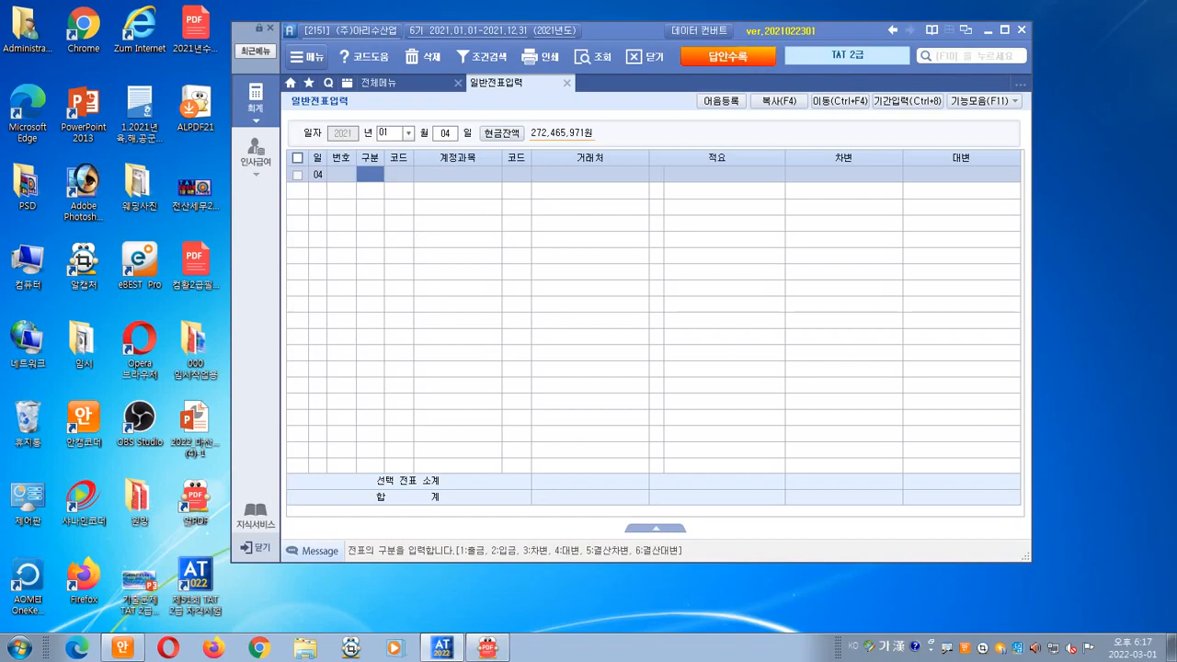
key(Escape)
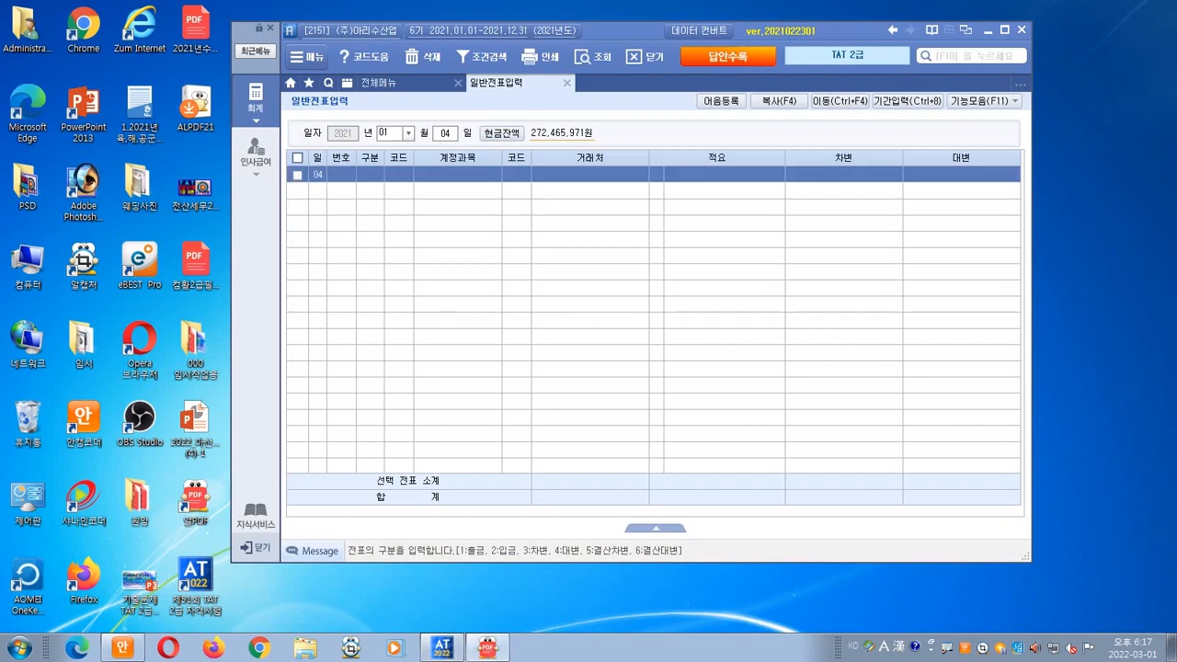
- Enter a 차변 line for account 833 광고선전비 with an amount of 300,000
click(370, 174)
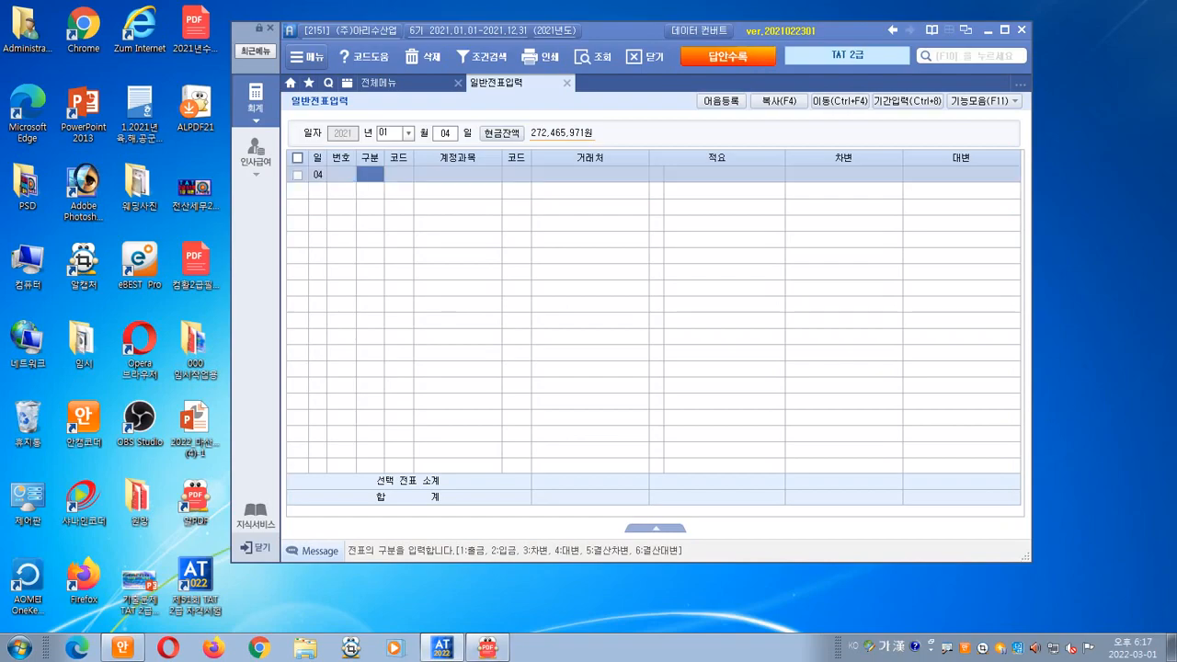
text(3)
text(광고)
key(Return)
key(Down)
key(Return)
key(Return)
key(Return)
key(Return)
key(Return)
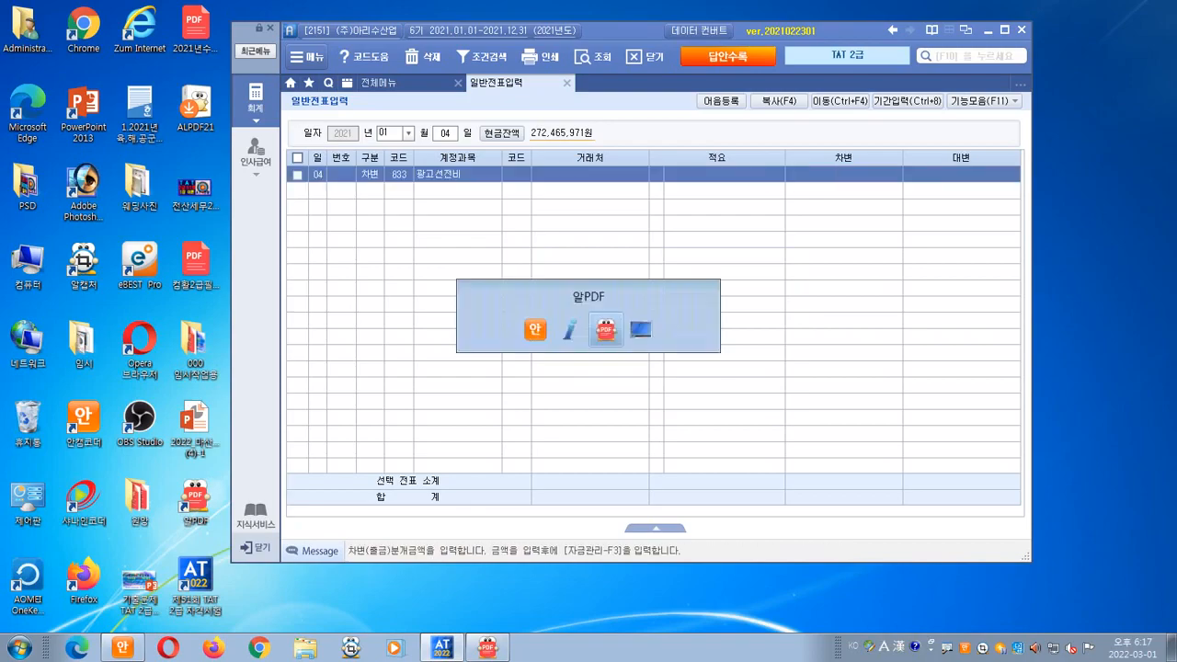
text(3000000)
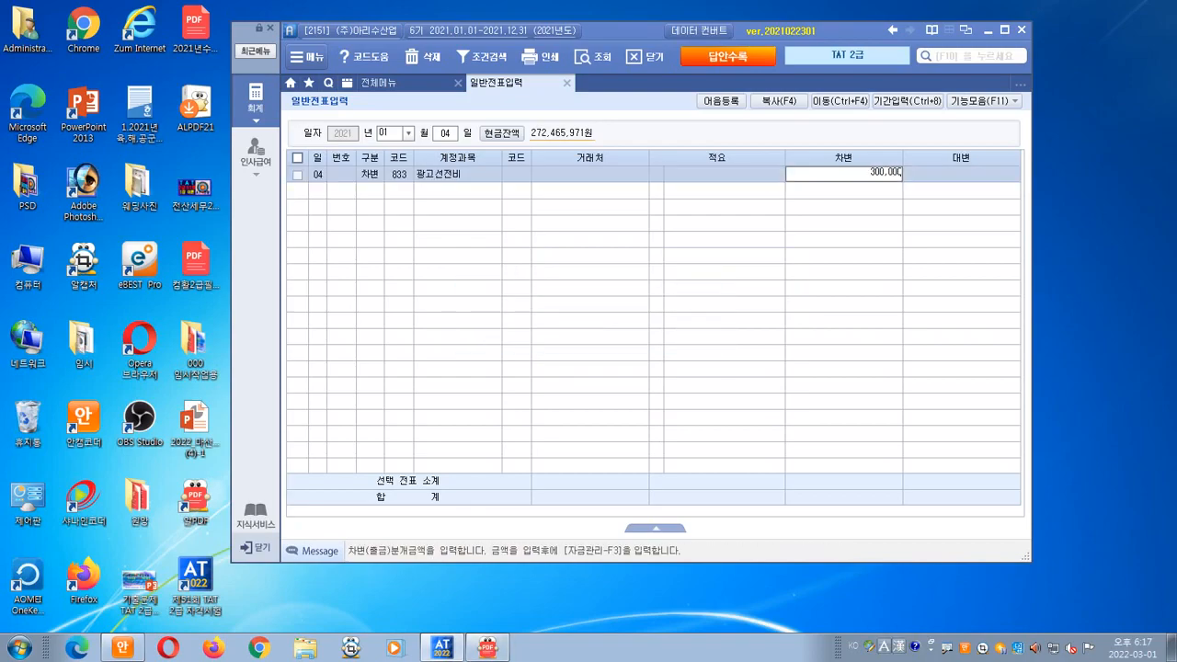
key(Return)
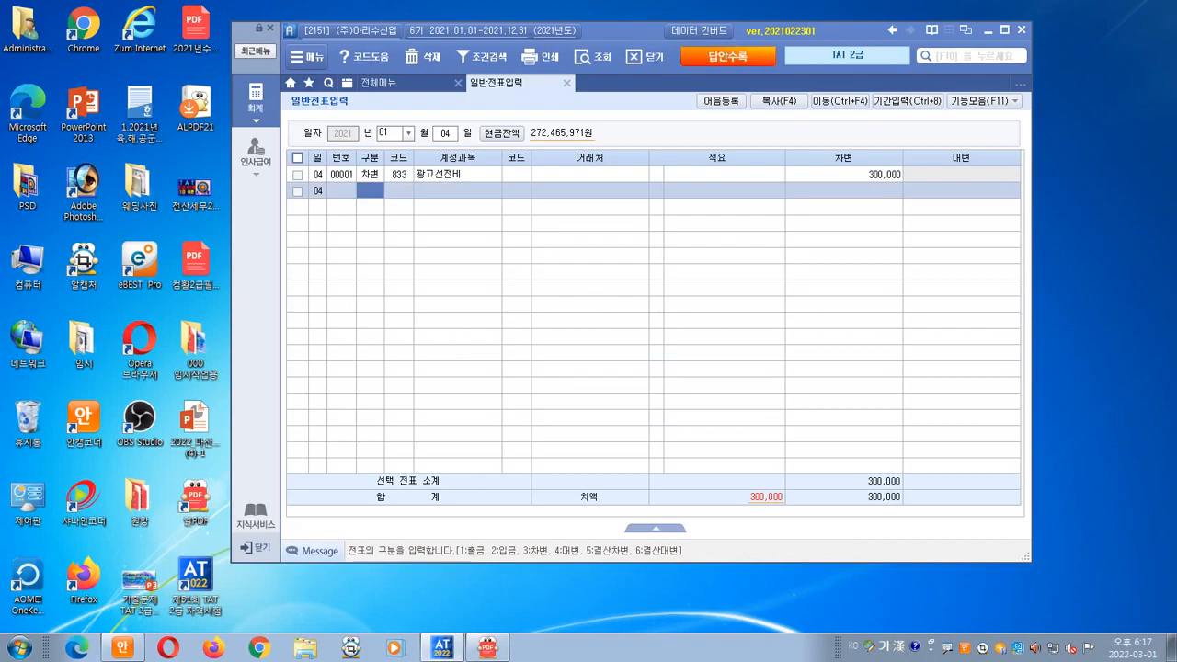
- Enter the matching 대변 line for account 101 현금 with an amount of 300,000
text(4)
text(101)
key(Return)
key(Return)
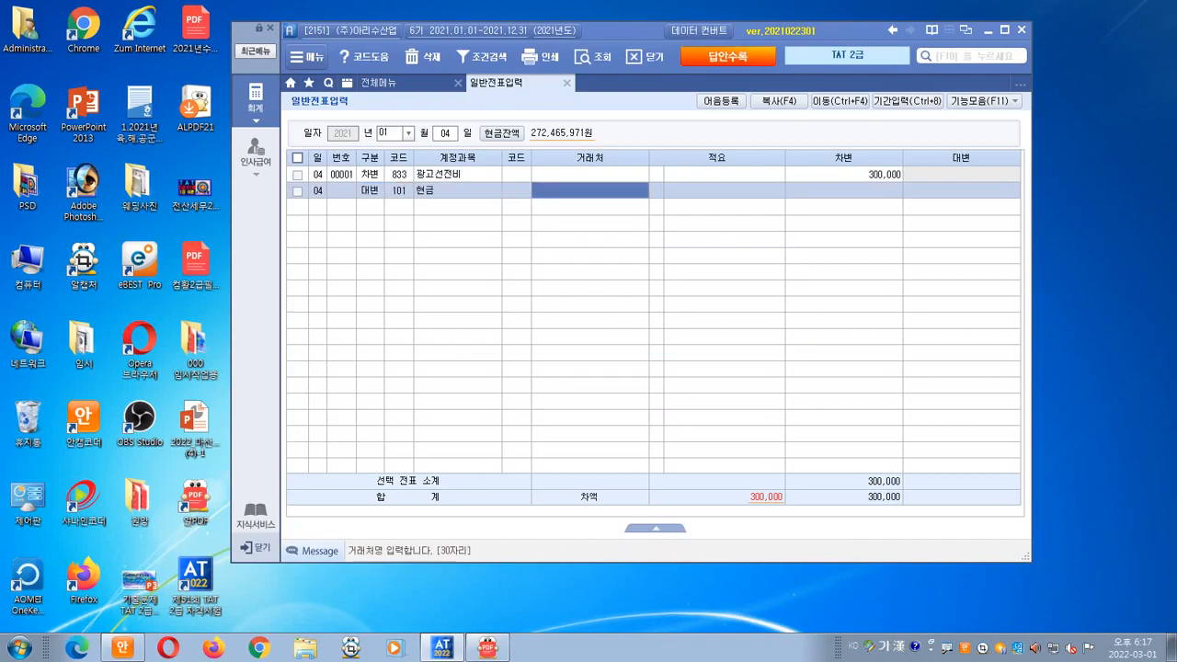
key(Return)
key(Return)
text(300,000)
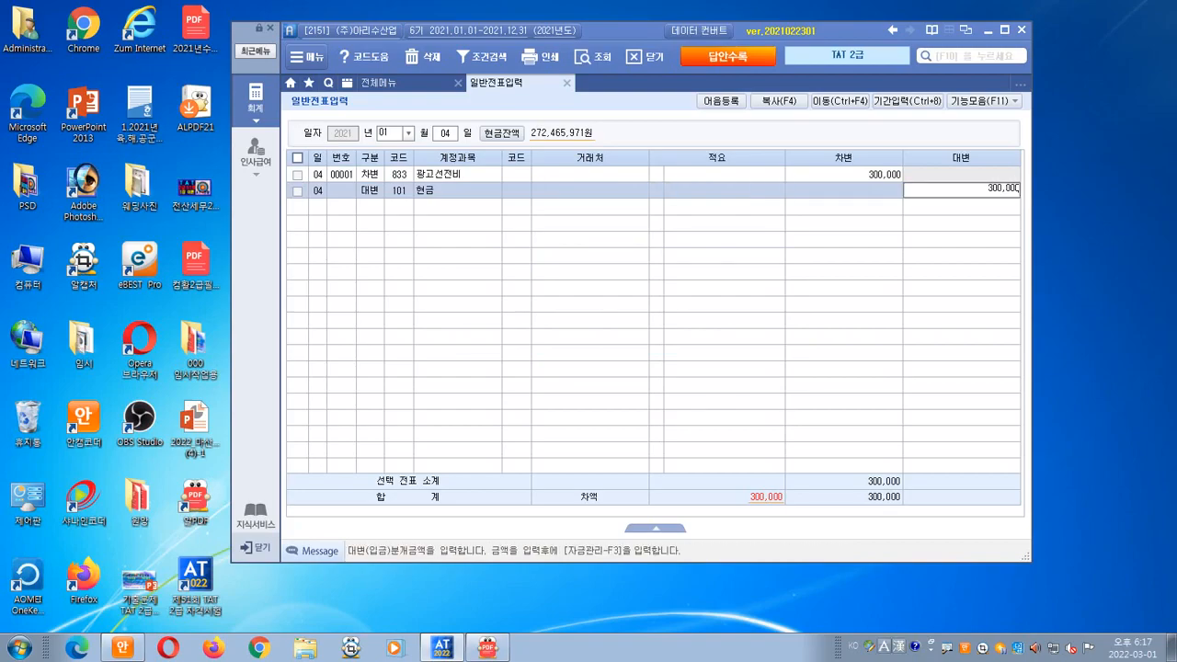
key(Return)
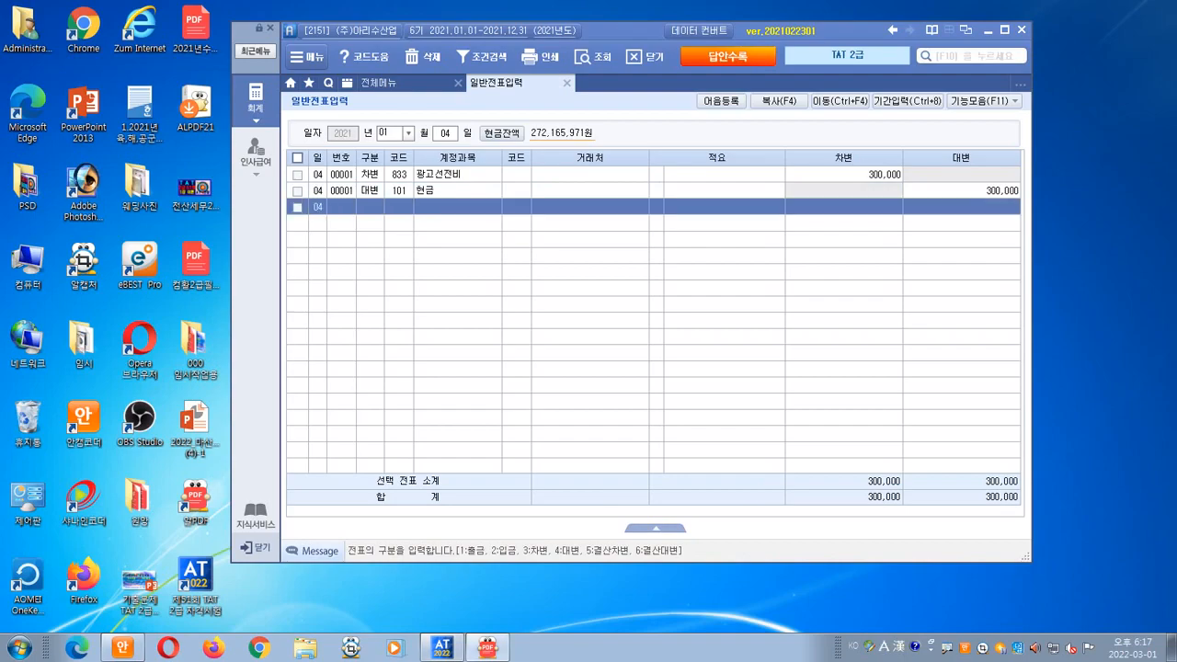
- Start a second voucher with a 차변 line for account 826 도서인쇄비, amount 150,000
click(370, 207)
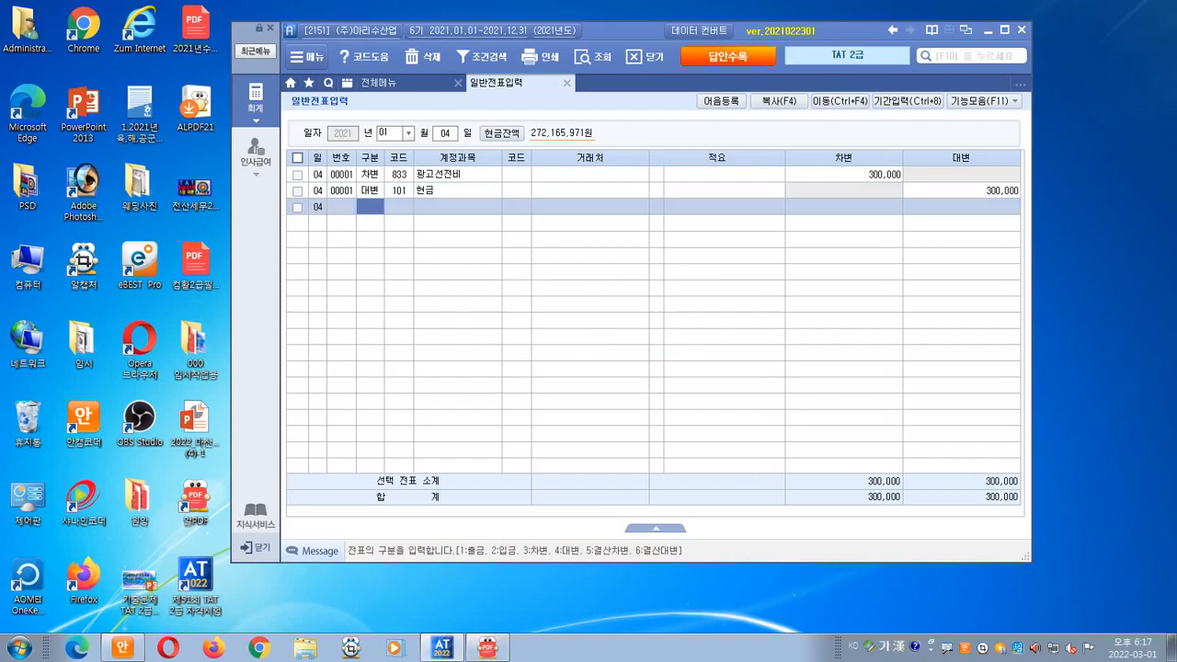
text(3)
key(Return)
text(도서)
key(Return)
key(Down)
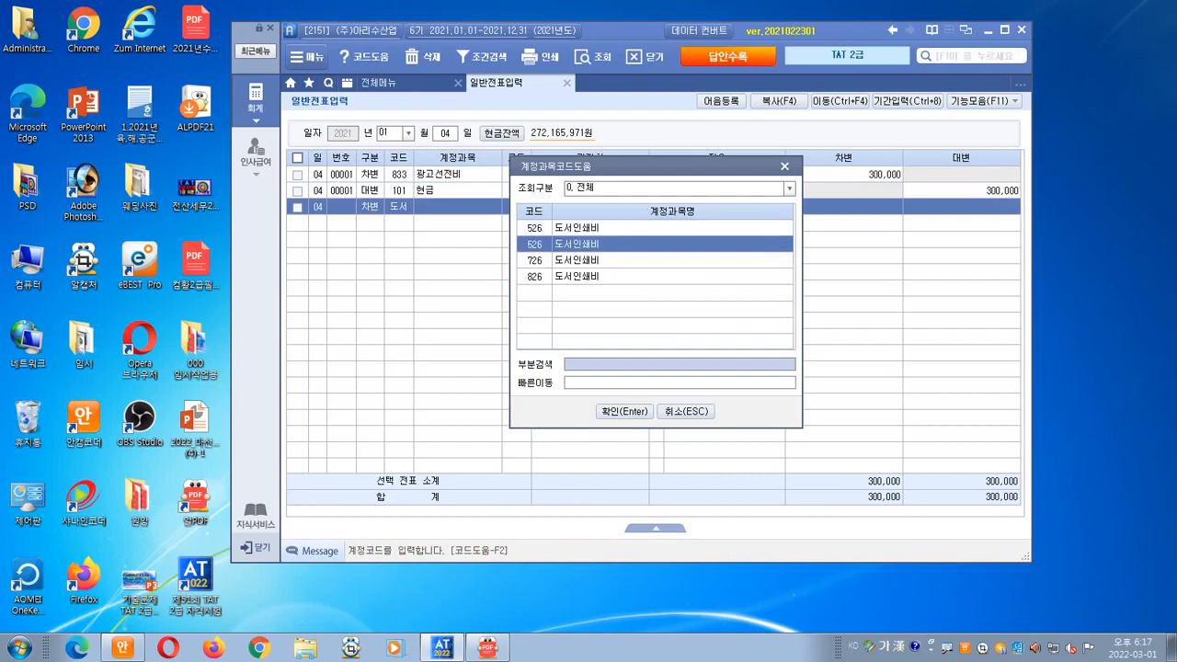
key(Down)
key(Down)
key(Return)
key(Return)
key(Return)
text(1500000)
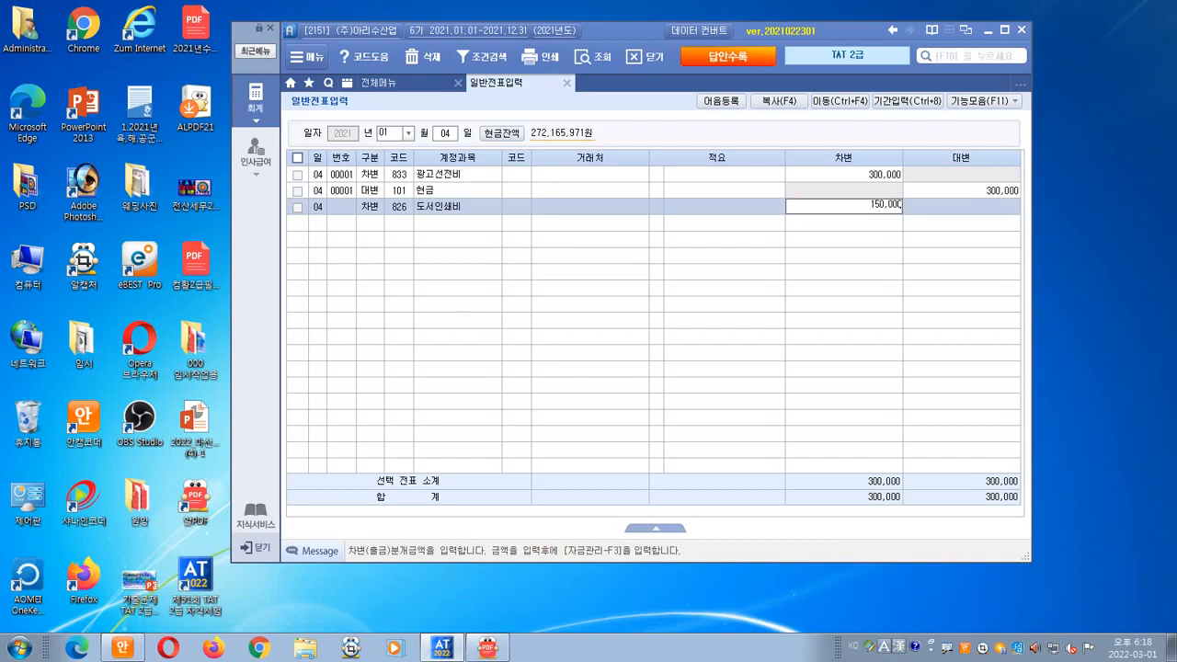
key(Return)
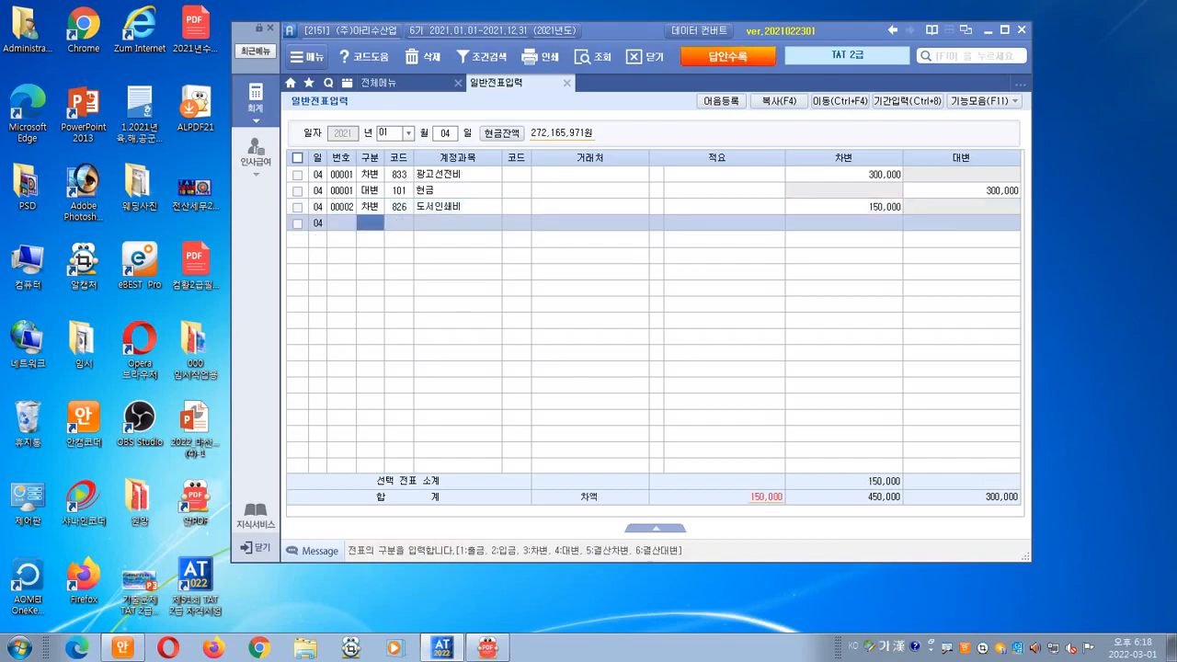
- Balance the 도서인쇄비 voucher with a 대변 line for account 101 현금, amount 150,000
key(4)
key(Return)
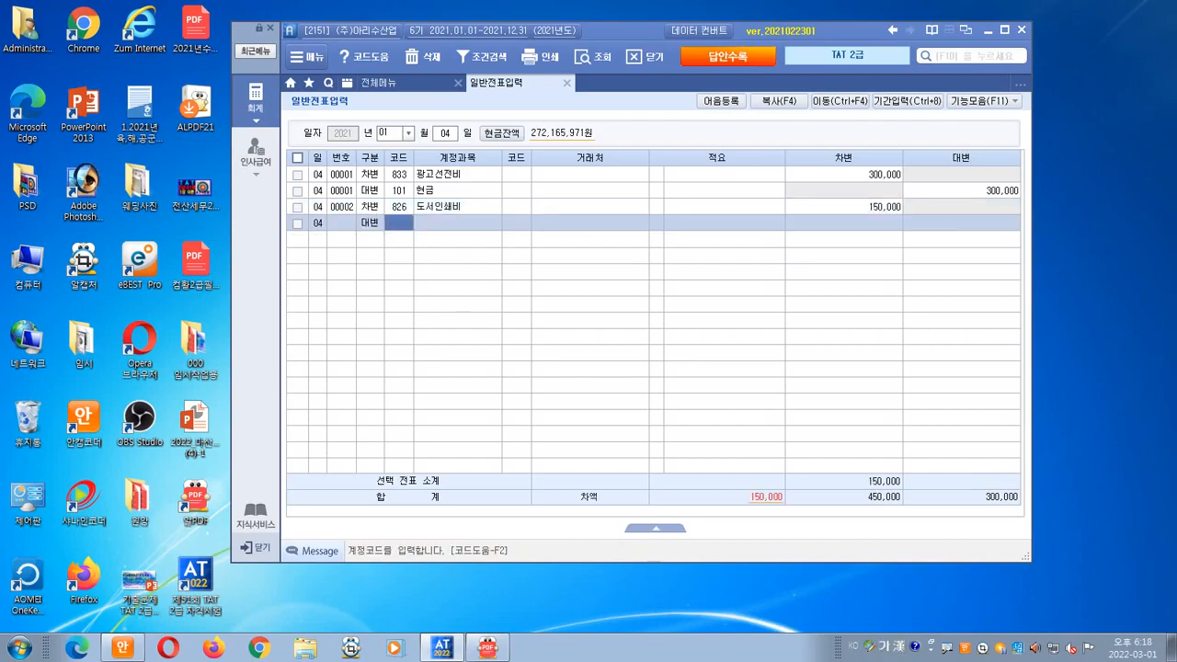
text(현금)
key(Return)
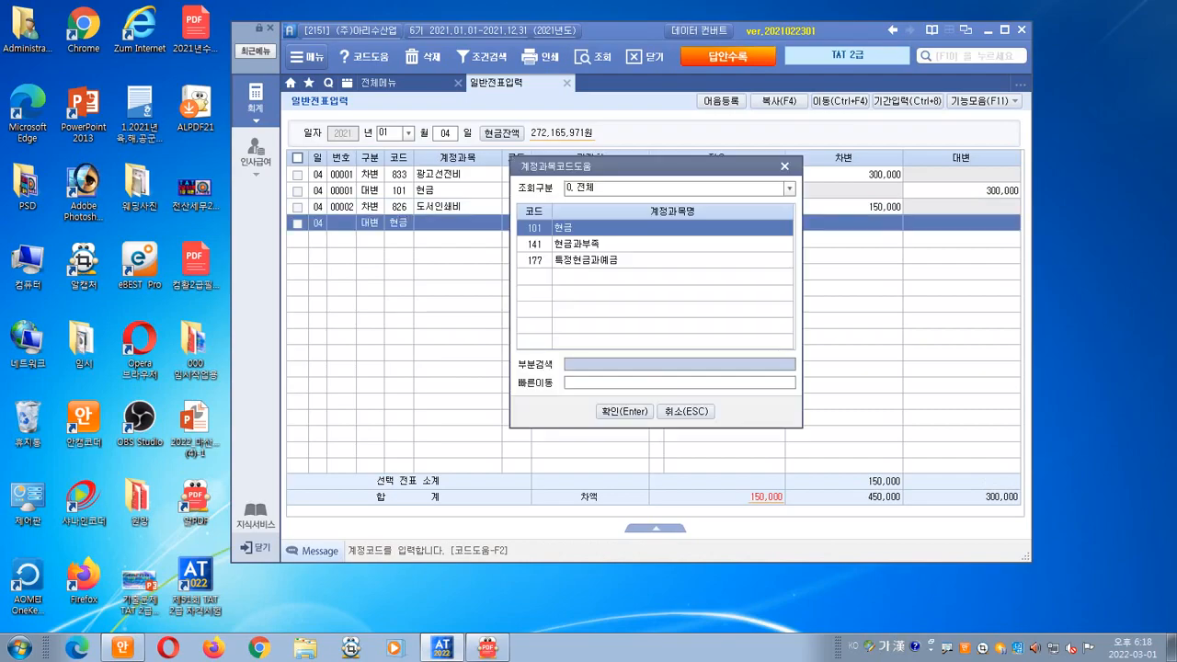
key(Return)
key(Return)
key(Return)
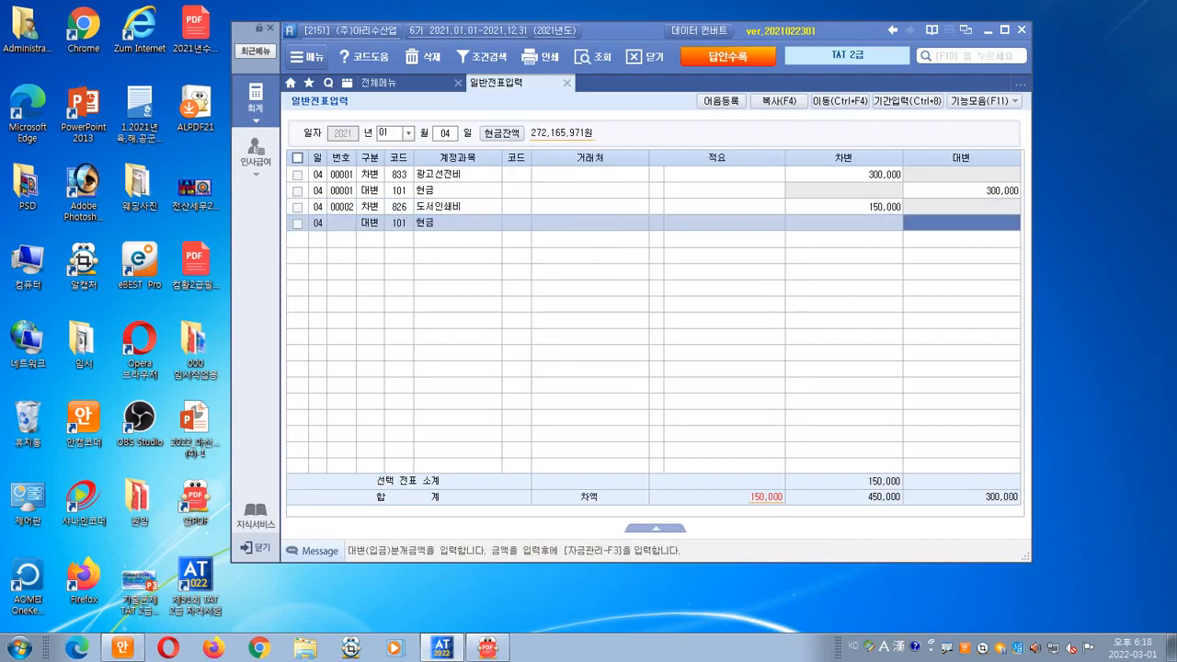
text(150000)
key(Return)
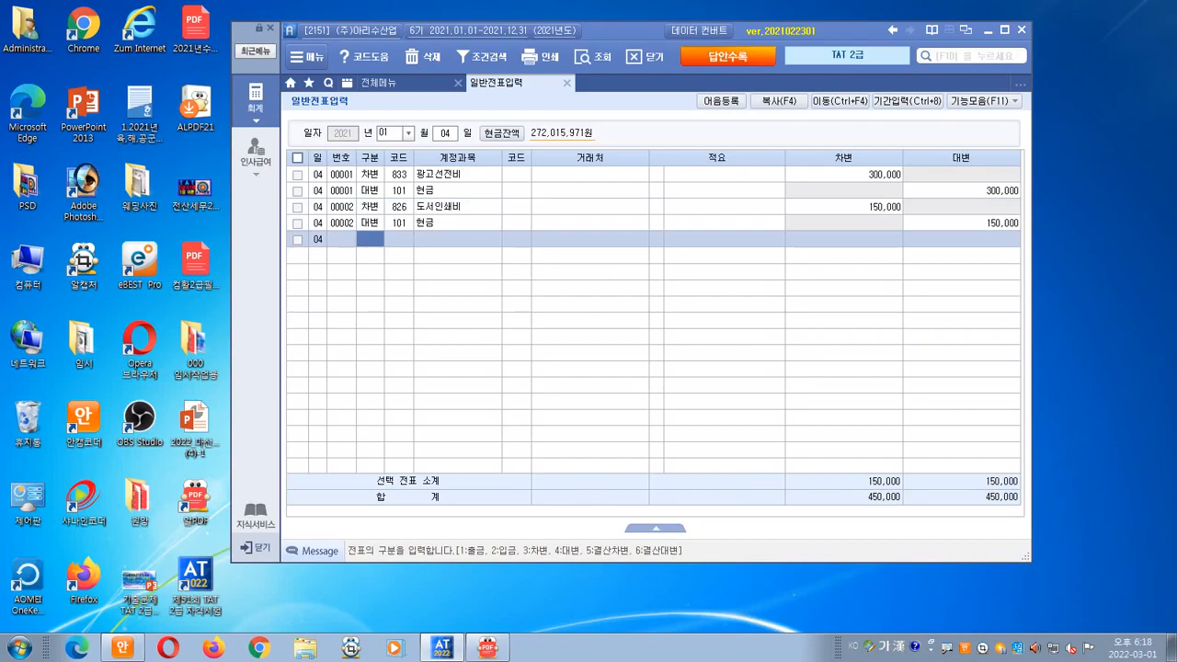
- Return to the problem PDF in 알PDF and circle the 영수증수취명세서 requirement in question 2
key(alt+Tab)
mouse_move(995, 447)
mouse_down()
mouse_move(944, 457)
mouse_move(975, 378)
mouse_move(960, 463)
mouse_up()
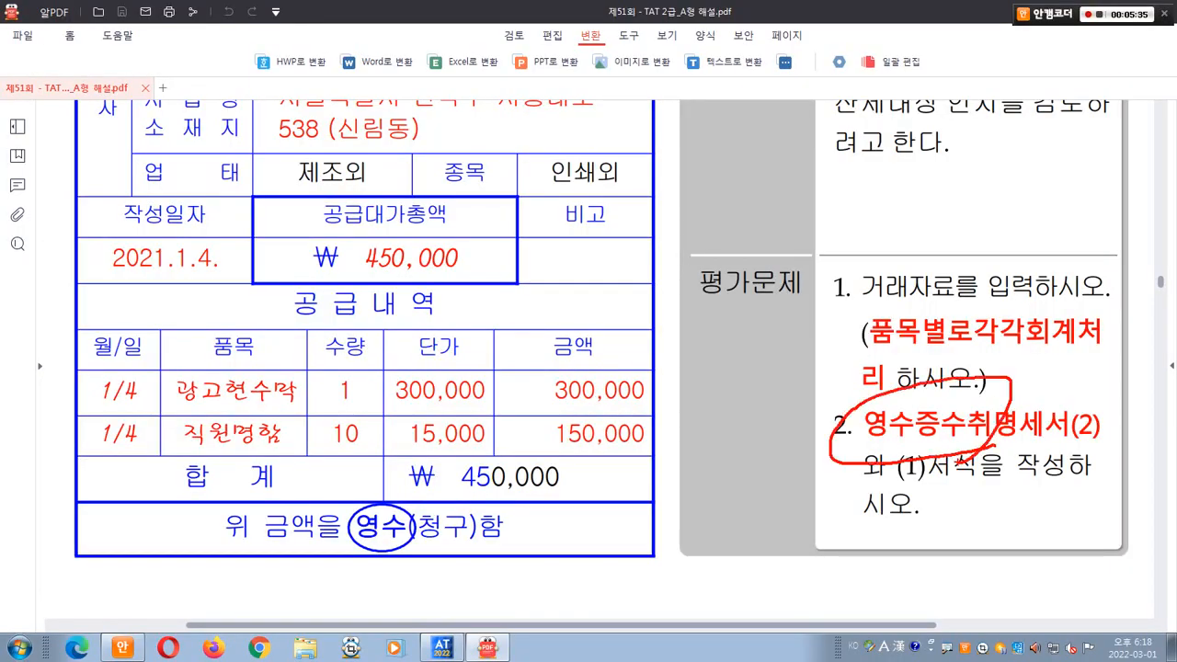
- Switch to the accounting program and open the 영수증수취명세서 form listed under 결산/재무제표 Ⅰ
key(alt+Tab)
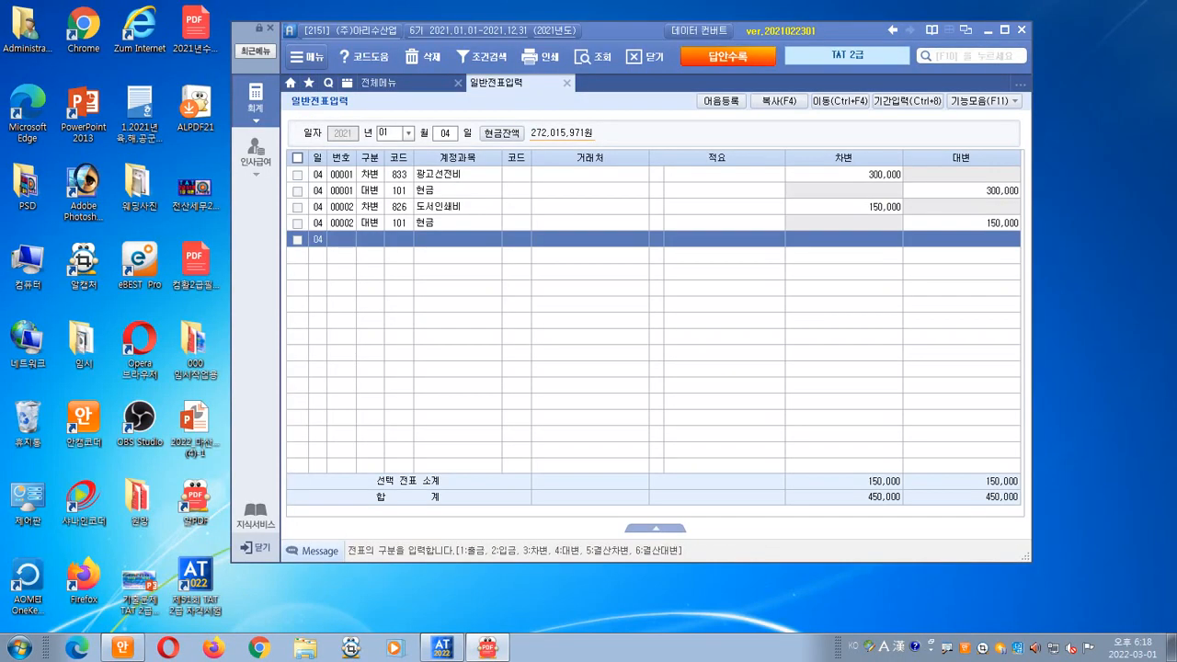
click(405, 83)
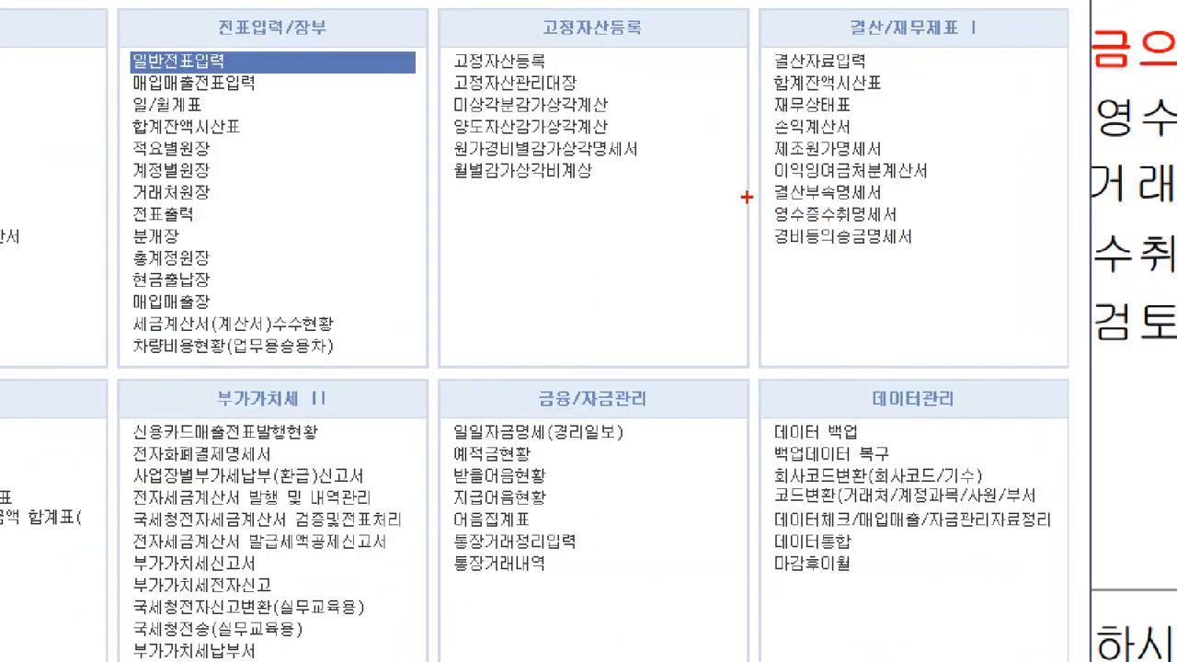
drag(837, 227, 926, 250)
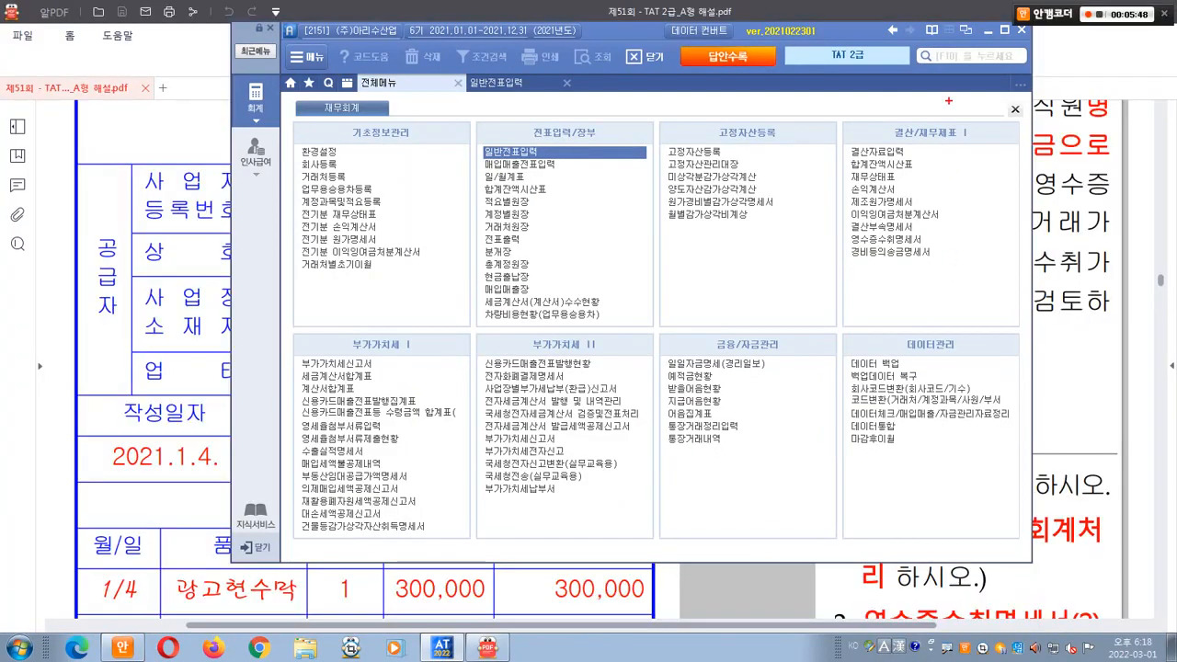
mouse_move(917, 46)
mouse_down()
mouse_move(1041, 78)
mouse_move(1045, 125)
mouse_up()
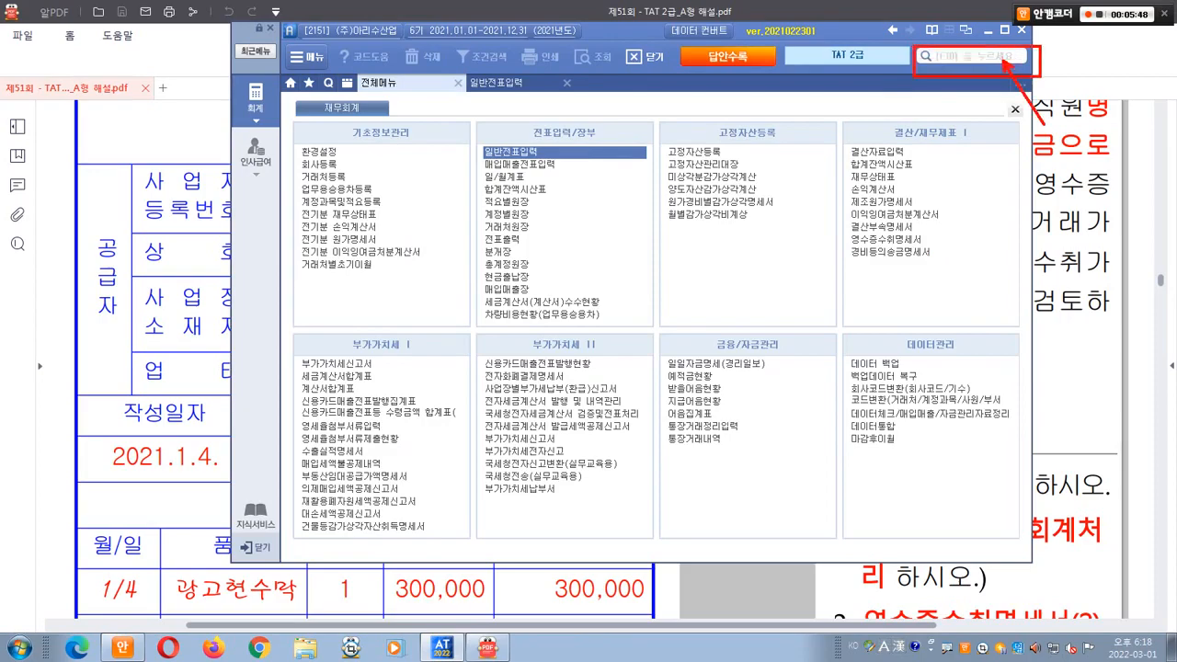
key(Escape)
click(886, 239)
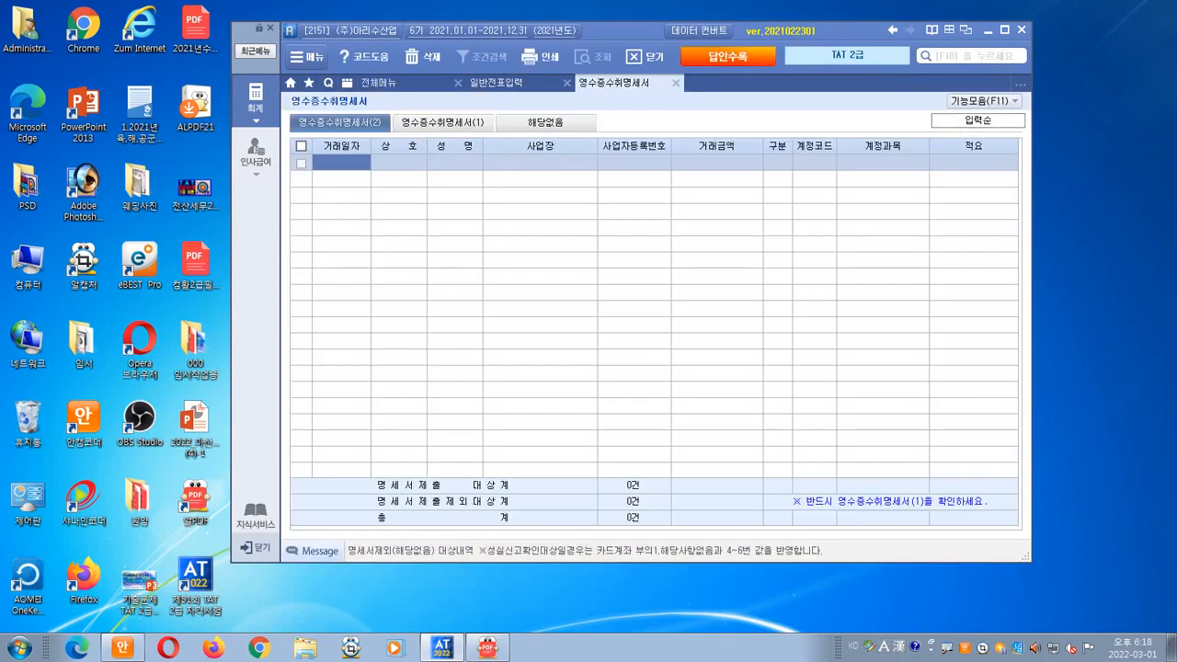
- Start the first row of 영수증수취명세서(2) with the 거래일자 2021-01-04
text(01-0)
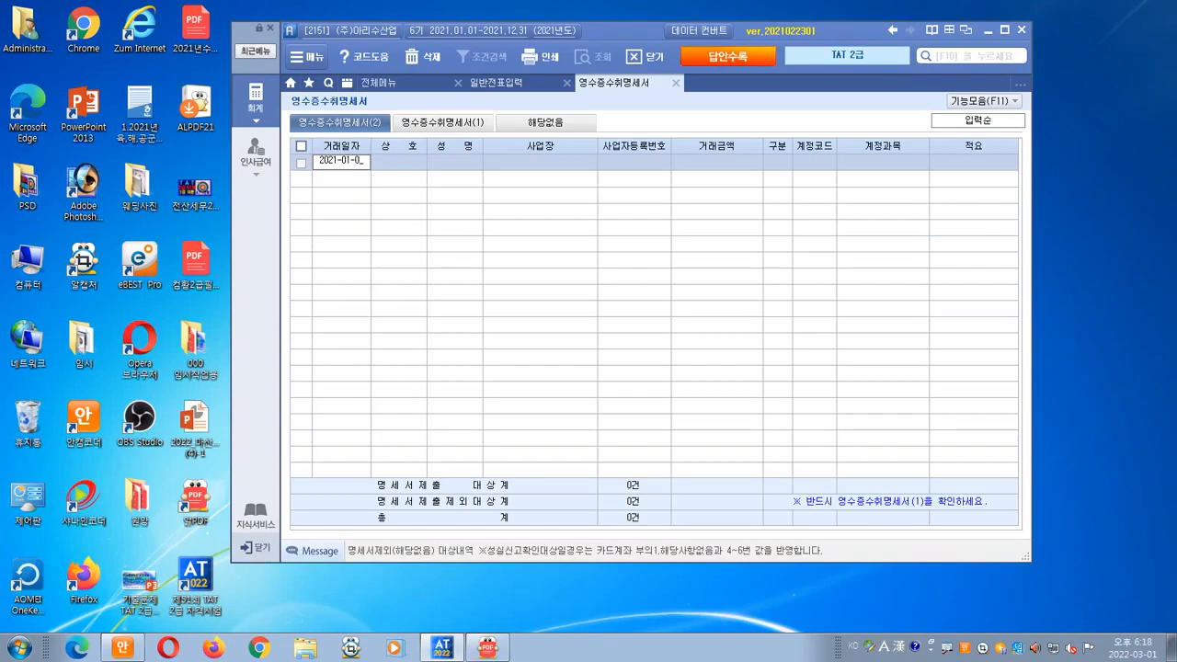
text(4)
key(Return)
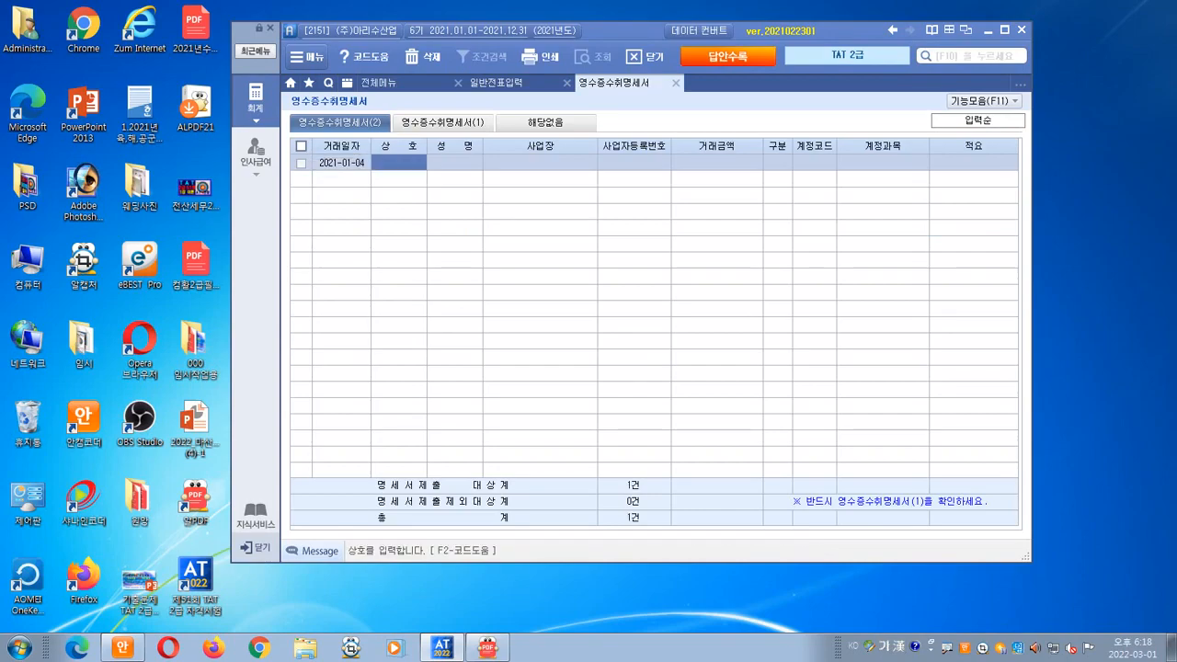
key(Hangul)
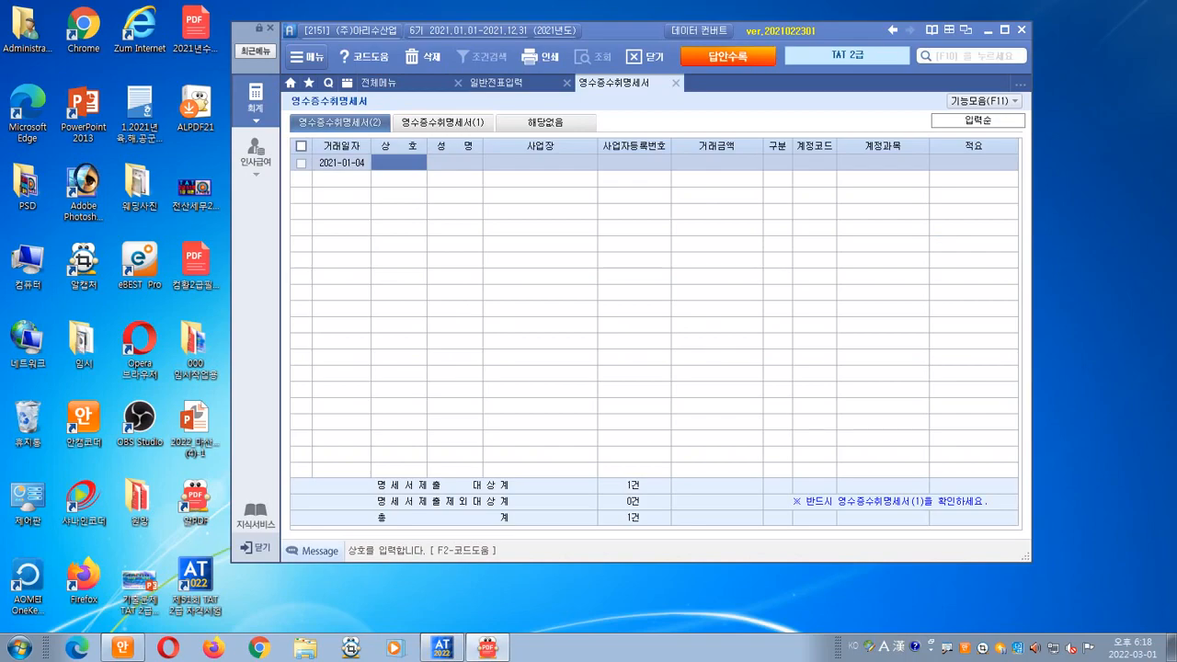
key(Hangul)
text(한독인쇄)
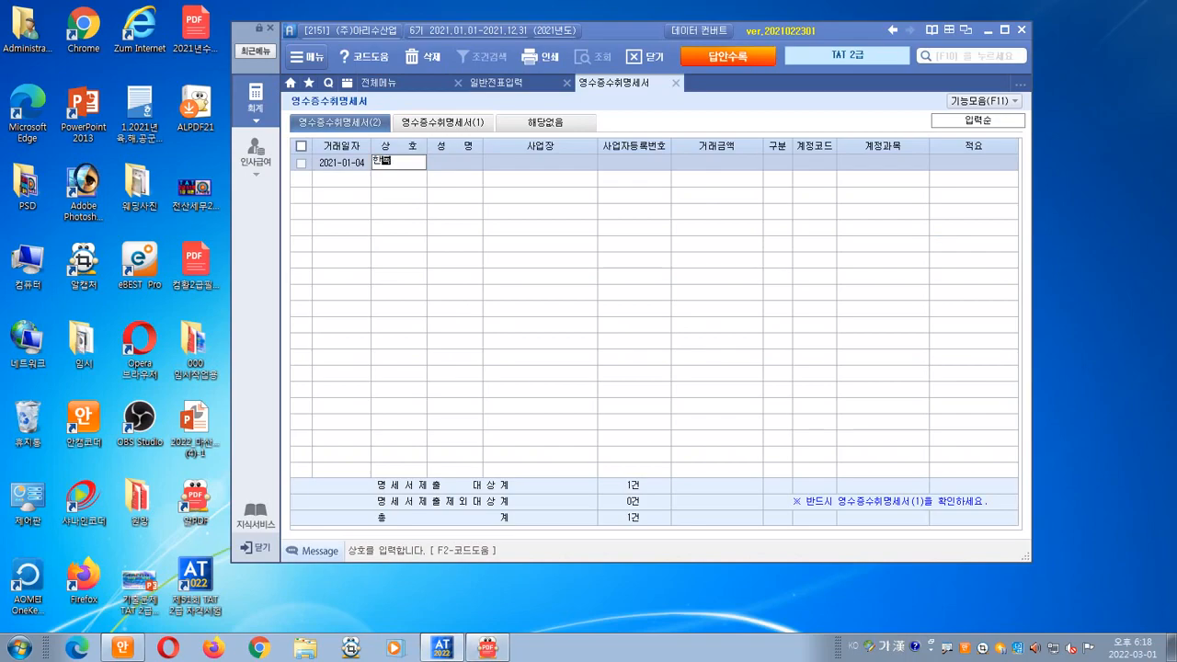
key(BackSpace)
key(BackSpace)
text(수ㅐ)
key(Return)
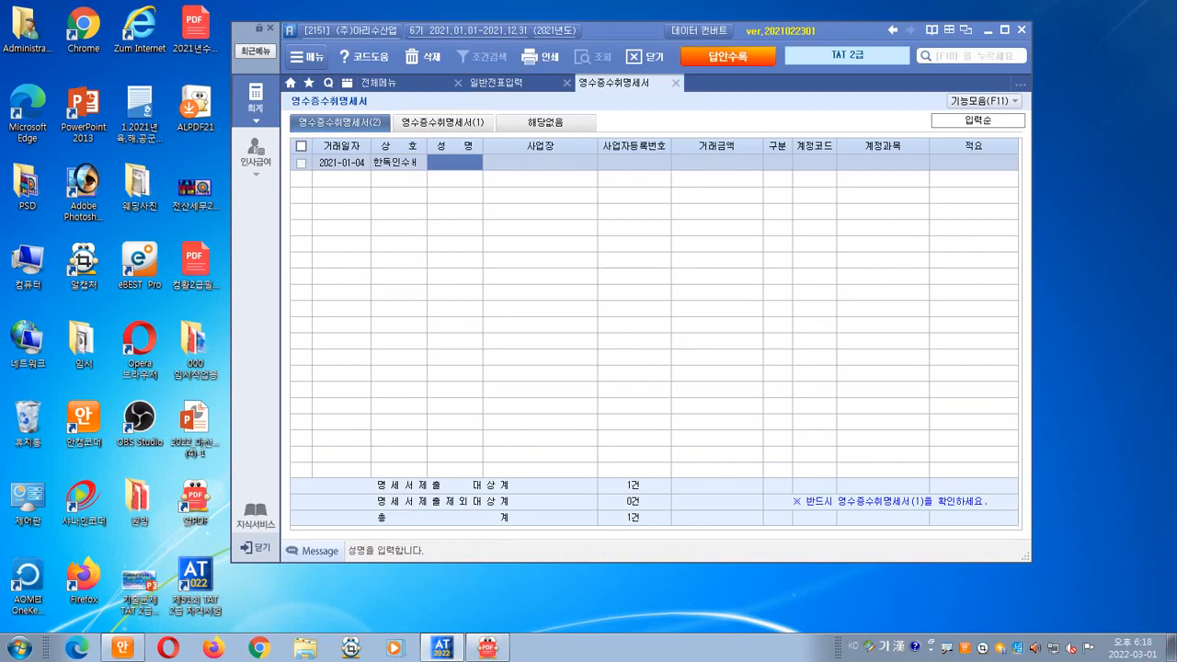
click(398, 161)
key(F2)
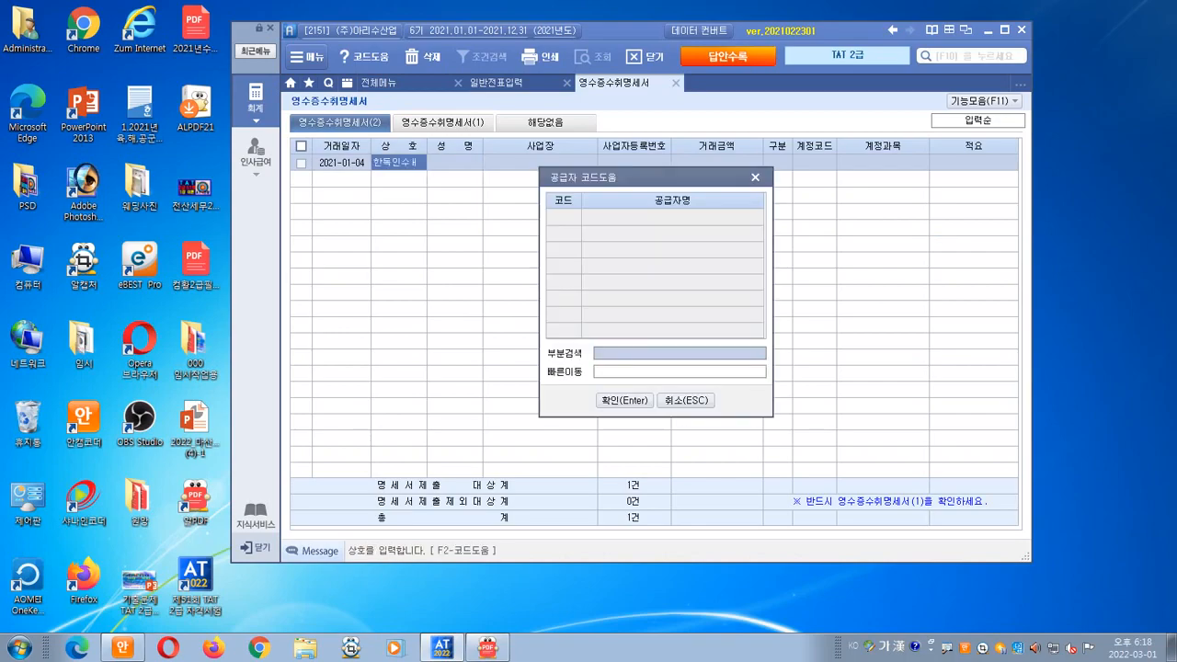
key(Return)
- Set the first row's 상호 to 한독인쇄 and fill in the supplier representative's name under 성명
click(398, 161)
text(한독인쇄)
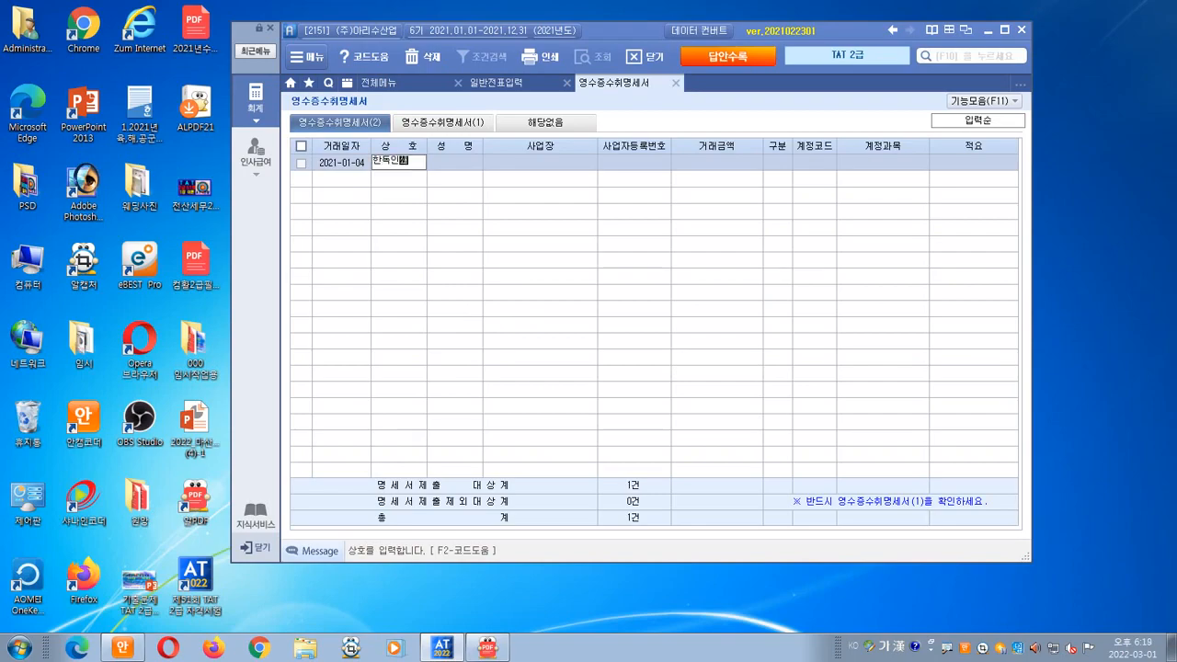
key(Return)
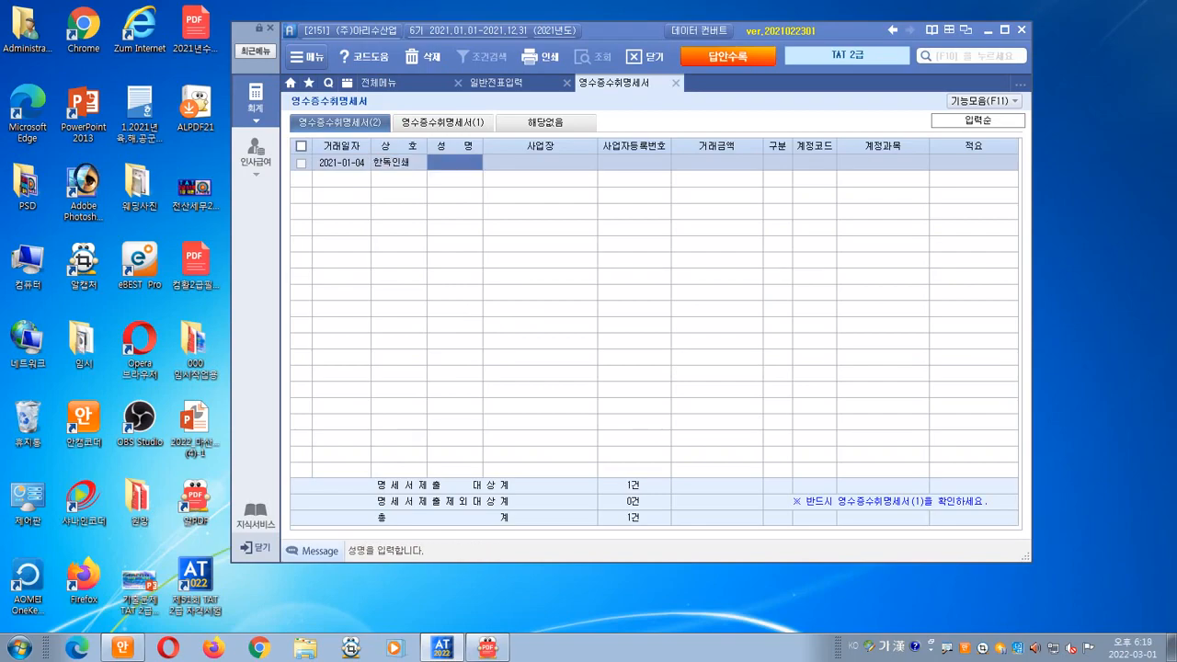
key(Hangul)
text(한송)
key(Return)
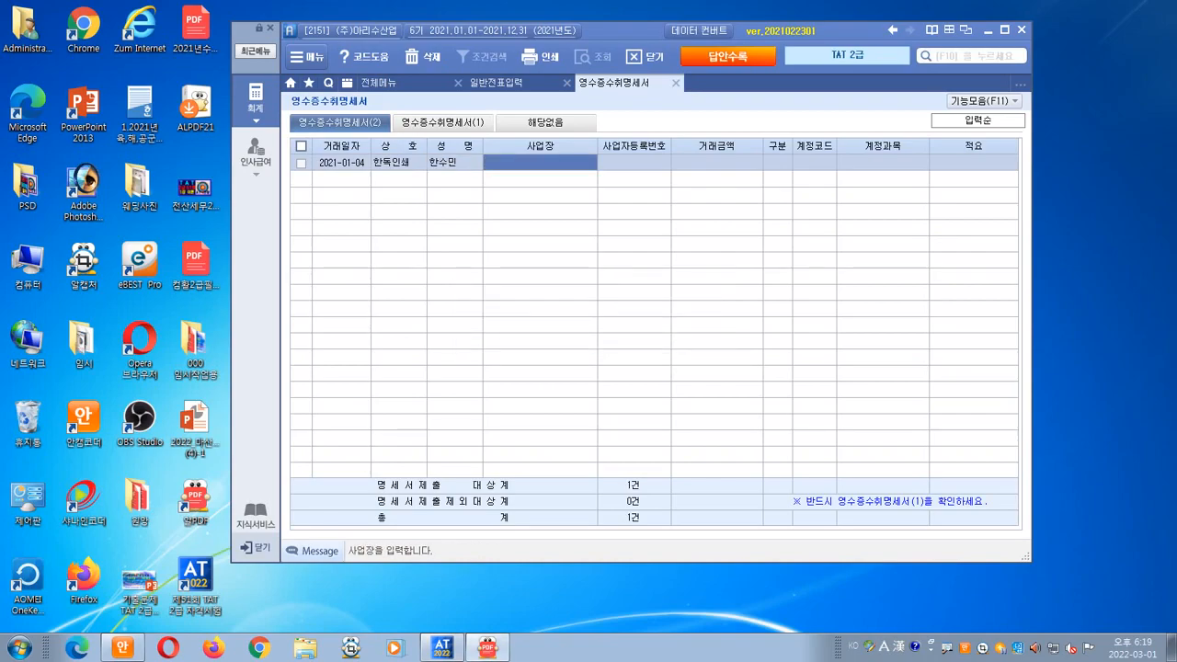
- Fill in the first row's 사업장 with the supplier's business address and enter its 사업자등록번호
key(alt+Tab)
key(ctrl+v)
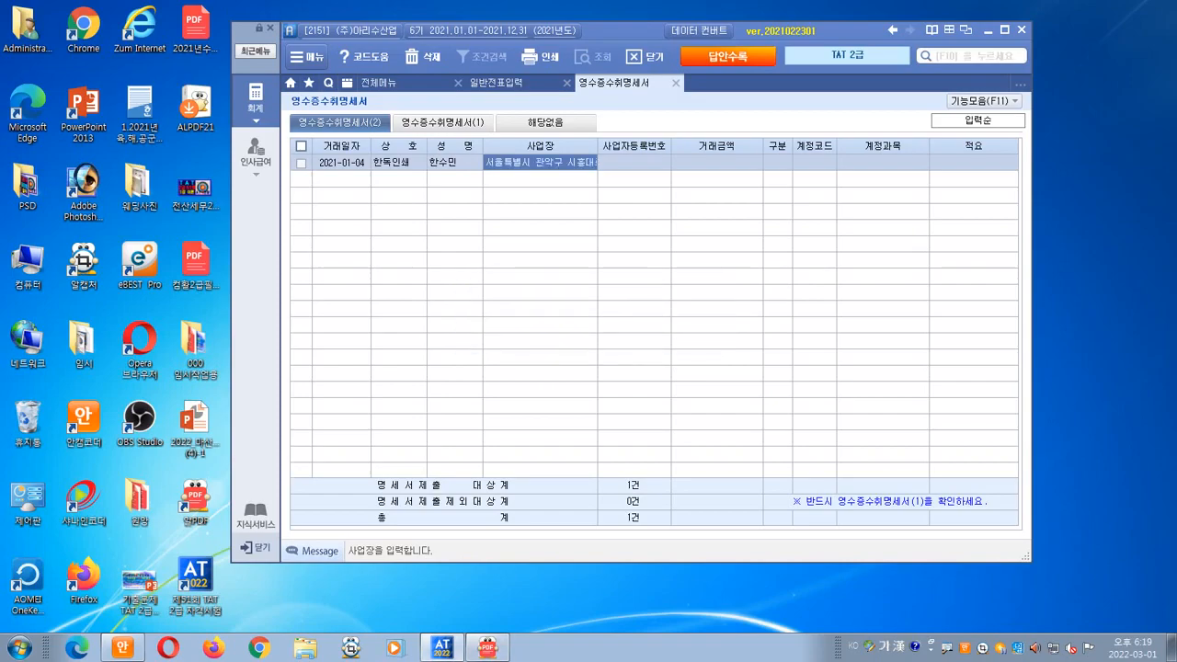
drag(625, 31, 627, 234)
key(Return)
text(119)
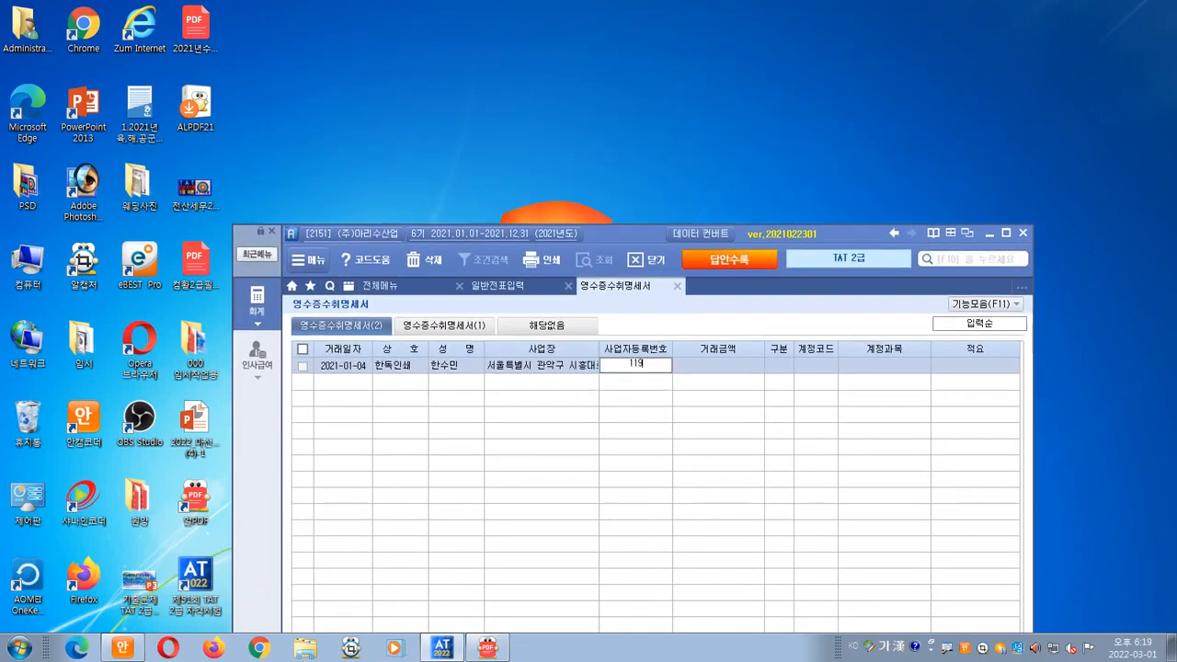
text(1550400)
key(Return)
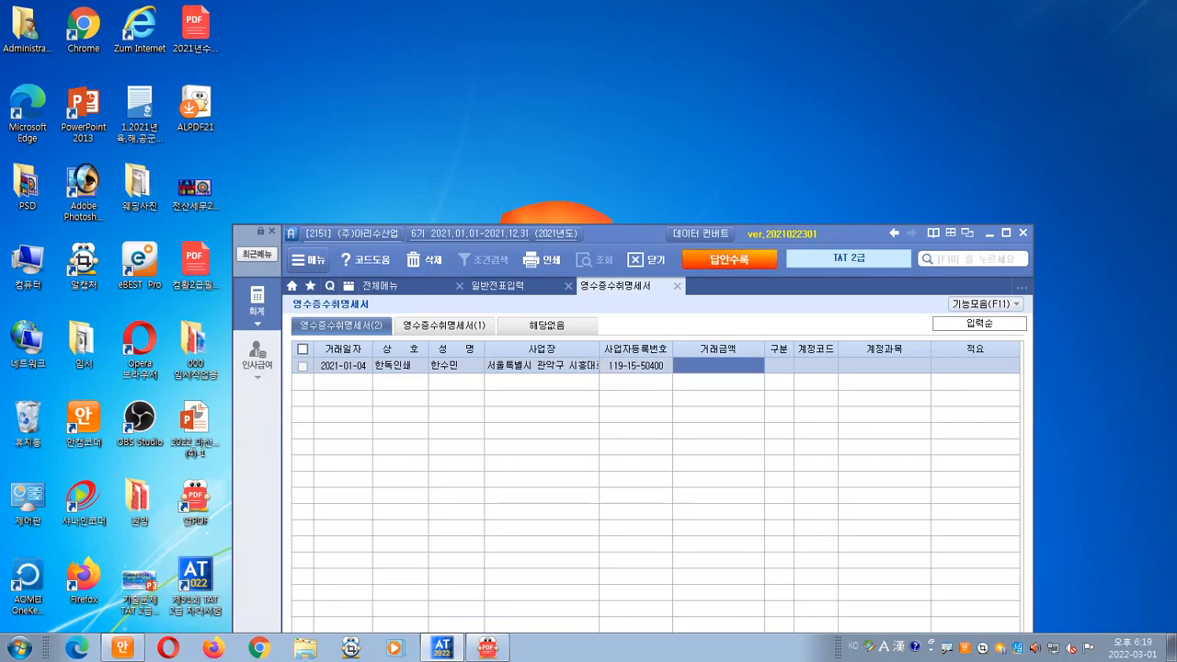
- Set the first row's 거래금액 to 300,000, mark through the listed 구분 codes and leave 구분 blank
drag(627, 233, 633, 85)
text(3000000)
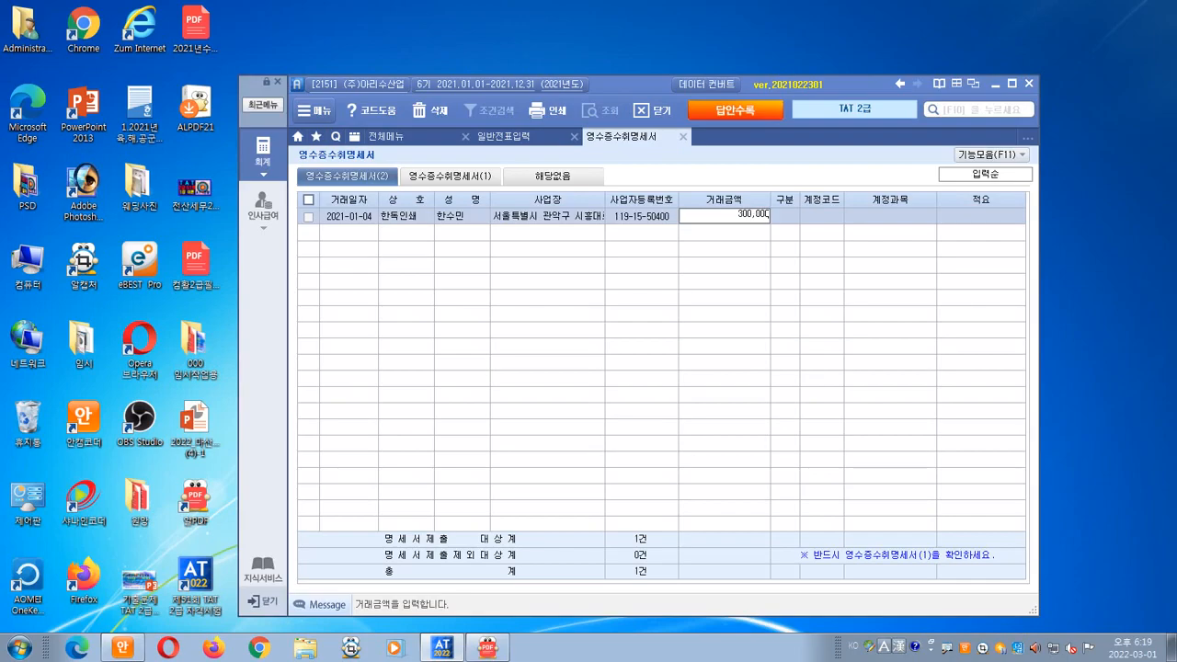
key(Return)
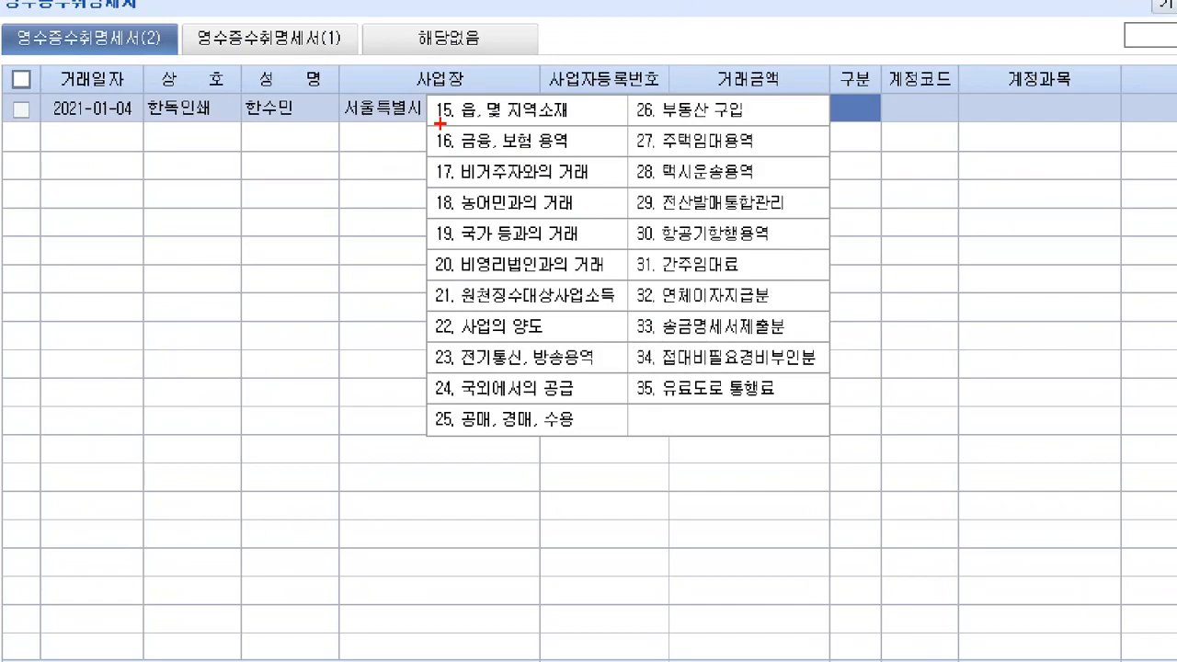
mouse_move(462, 85)
mouse_down()
mouse_move(425, 160)
mouse_move(440, 218)
mouse_move(434, 440)
mouse_up()
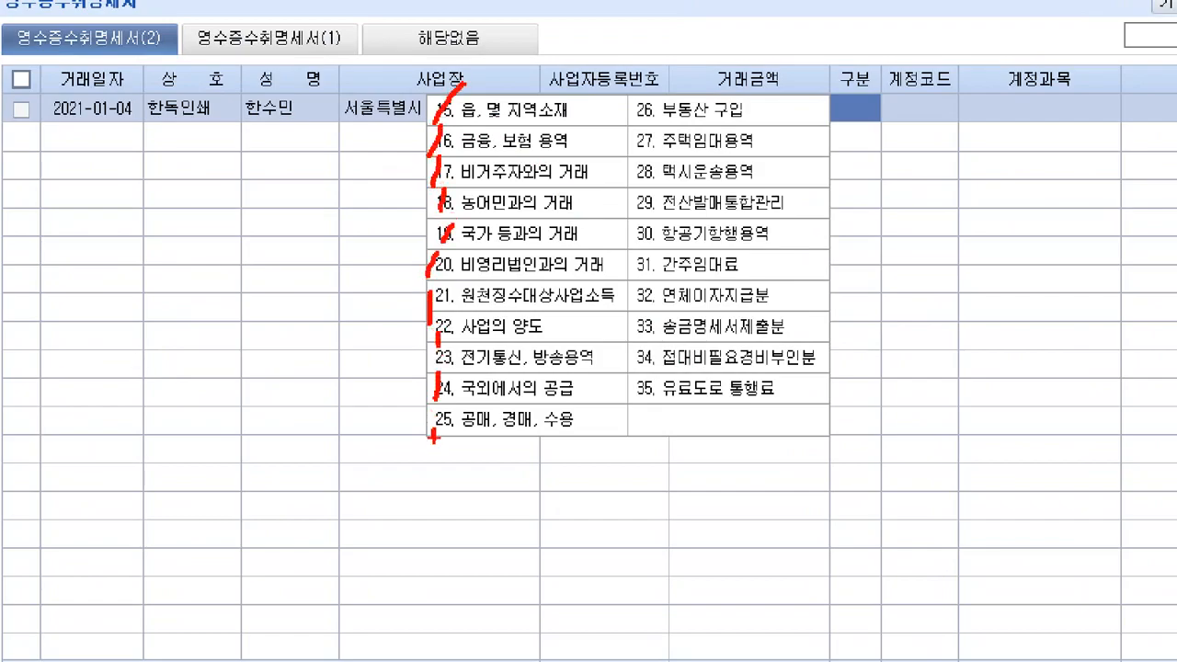
mouse_move(679, 93)
mouse_down()
mouse_move(644, 144)
mouse_move(641, 404)
mouse_up()
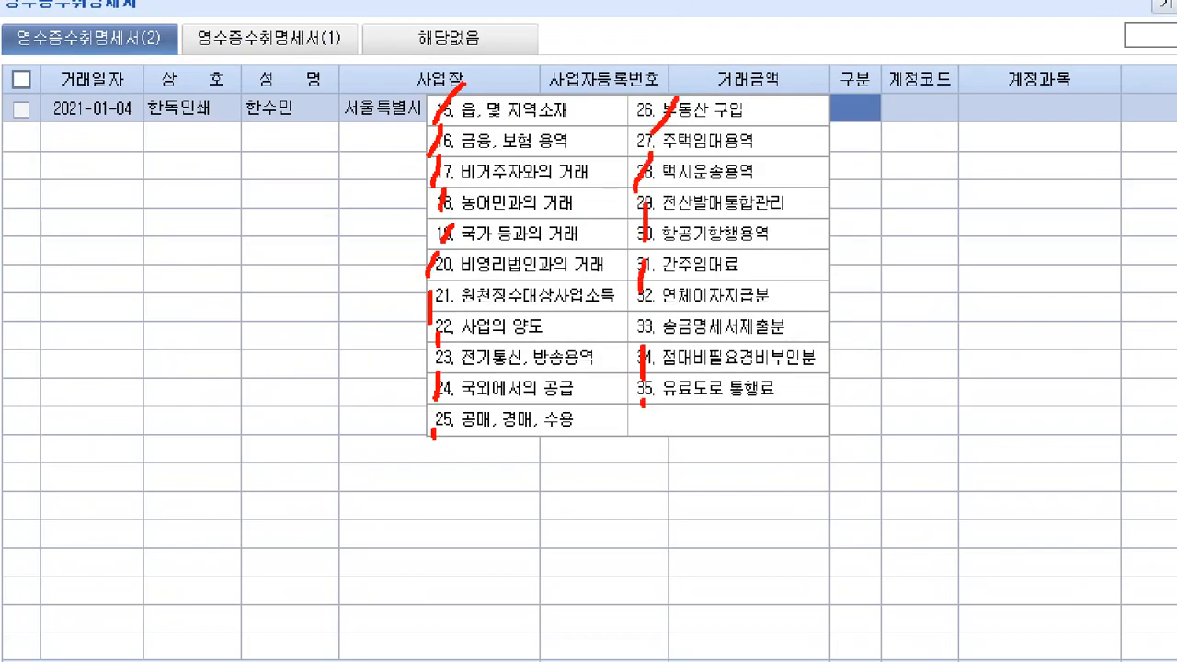
key(Escape)
key(Return)
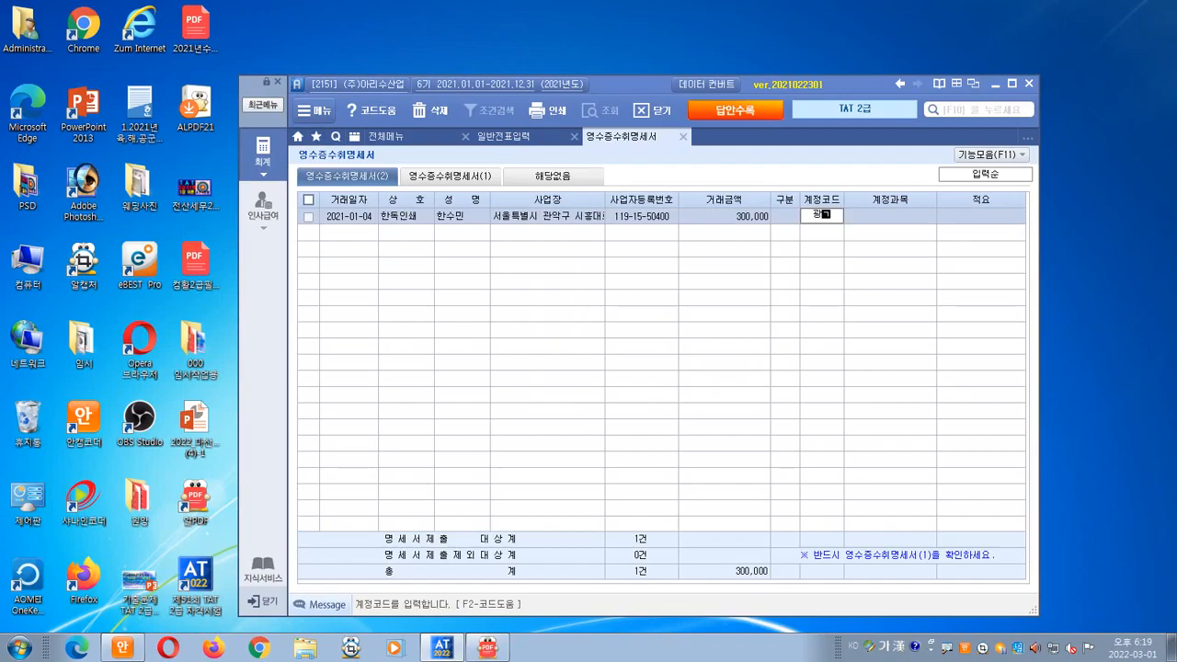
- Look up 광고 to assign account 833 광고선전비 to the first row, and finish the row with 적요 blank
key(Return)
click(822, 216)
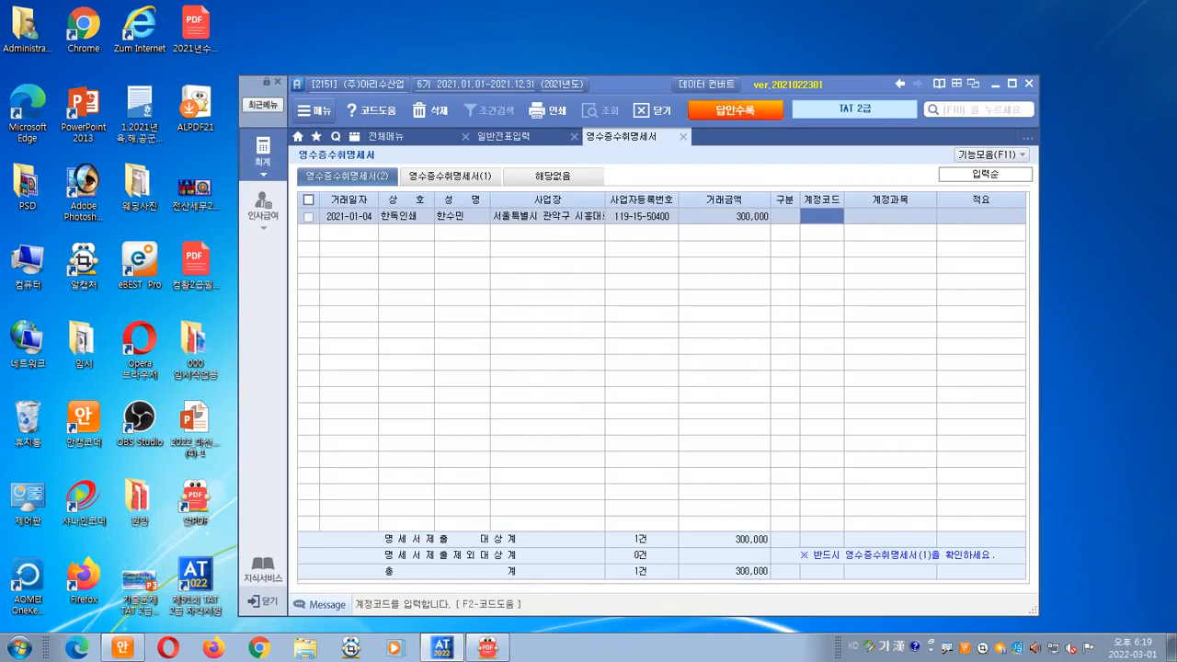
key(F2)
text(광고)
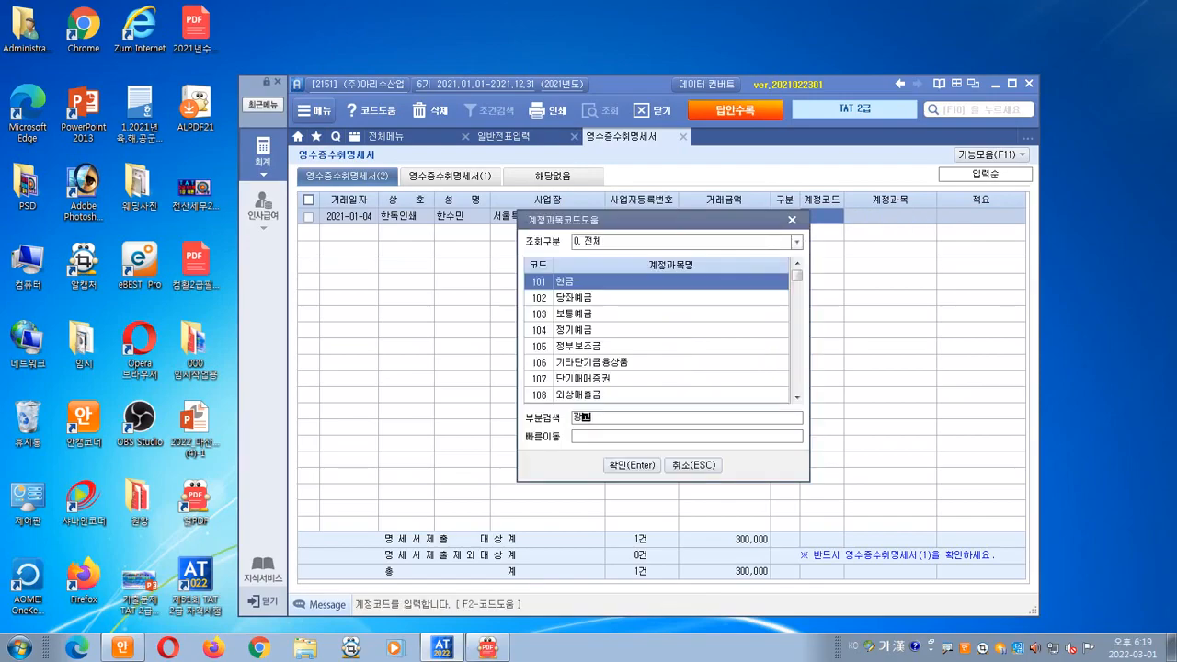
key(Return)
key(Down)
key(Return)
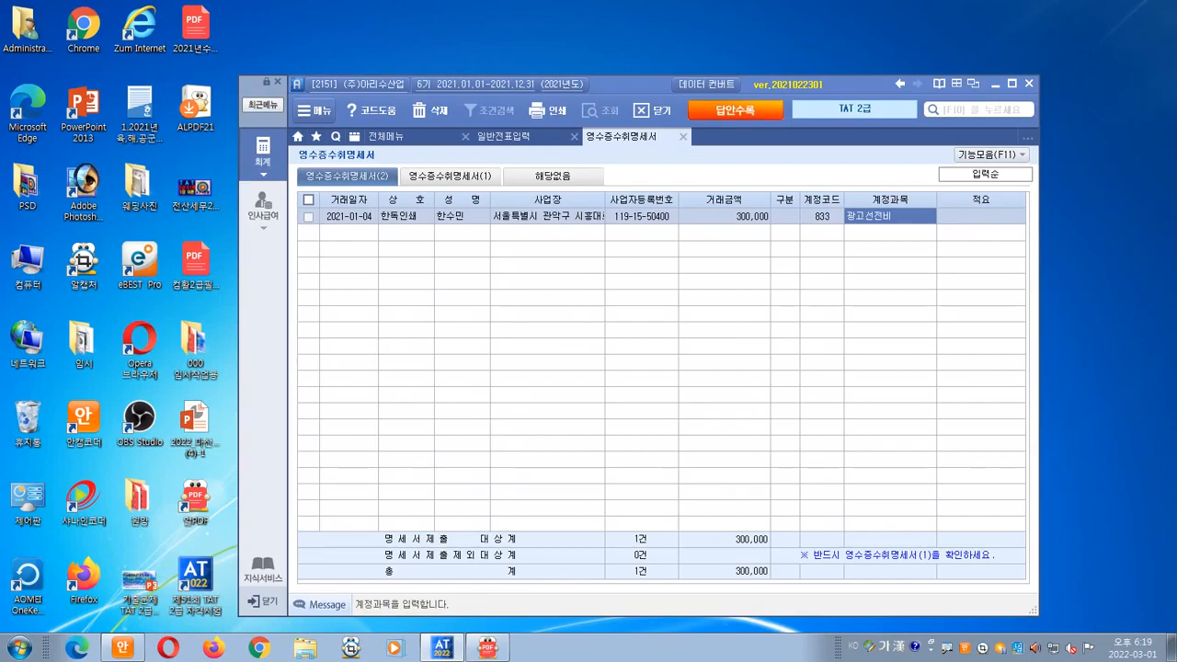
key(Return)
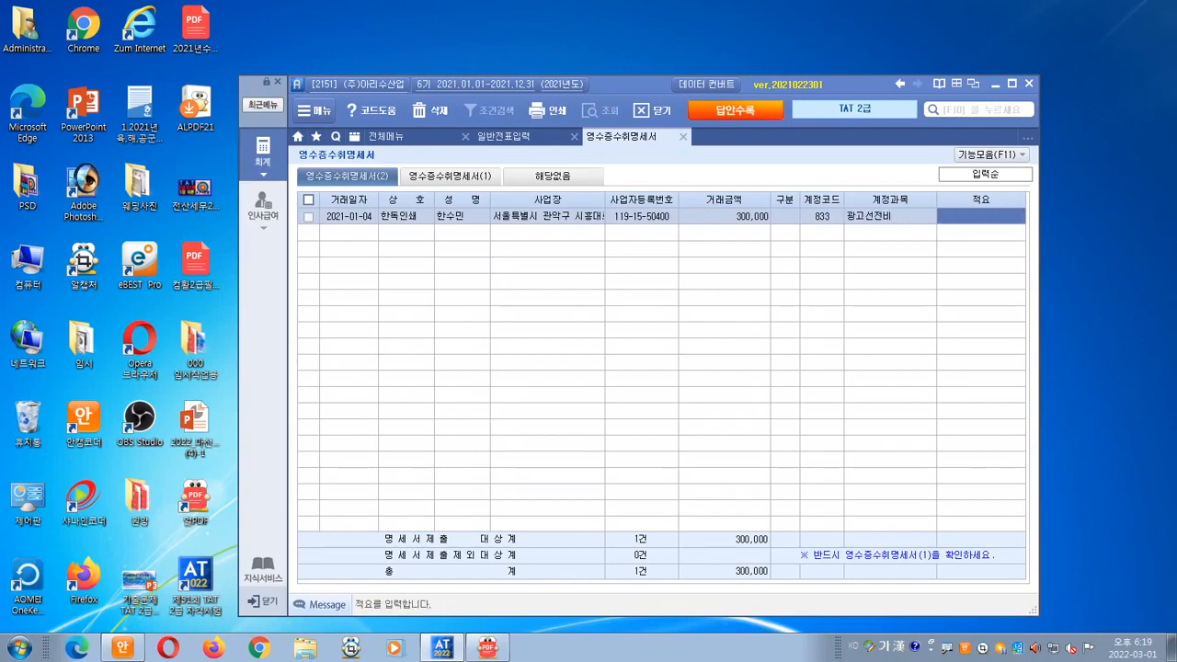
key(Return)
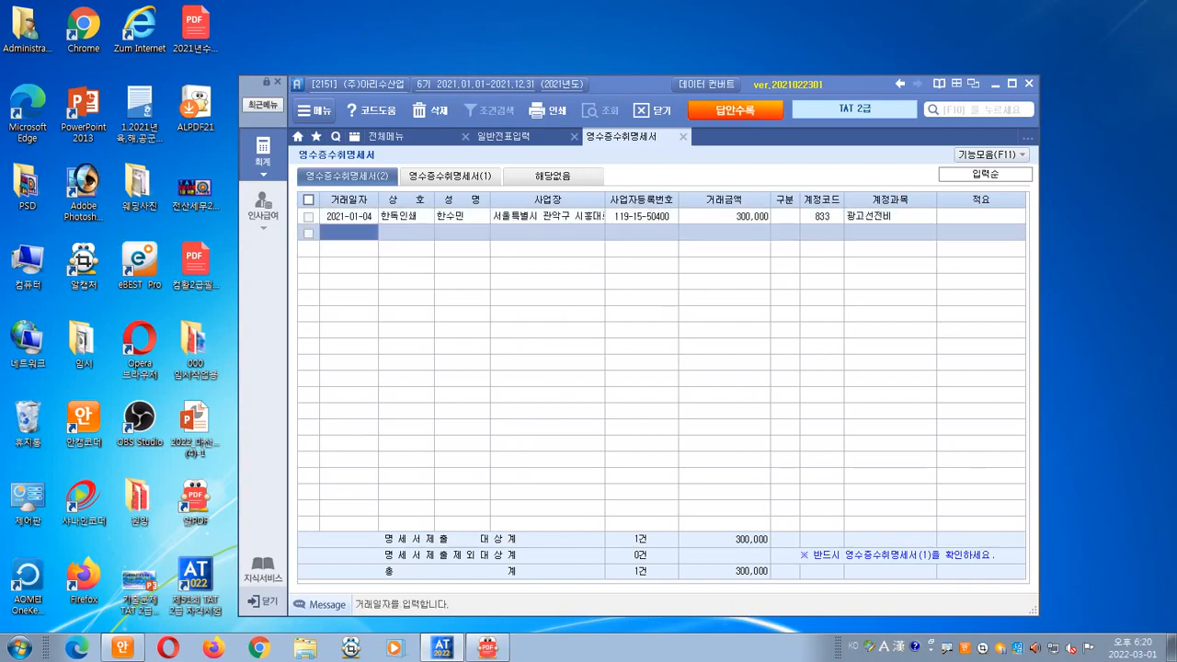
- Start a second row dated 2021-01-04 for 한독인쇄 and fill in the representative's name
text(2021-01-)
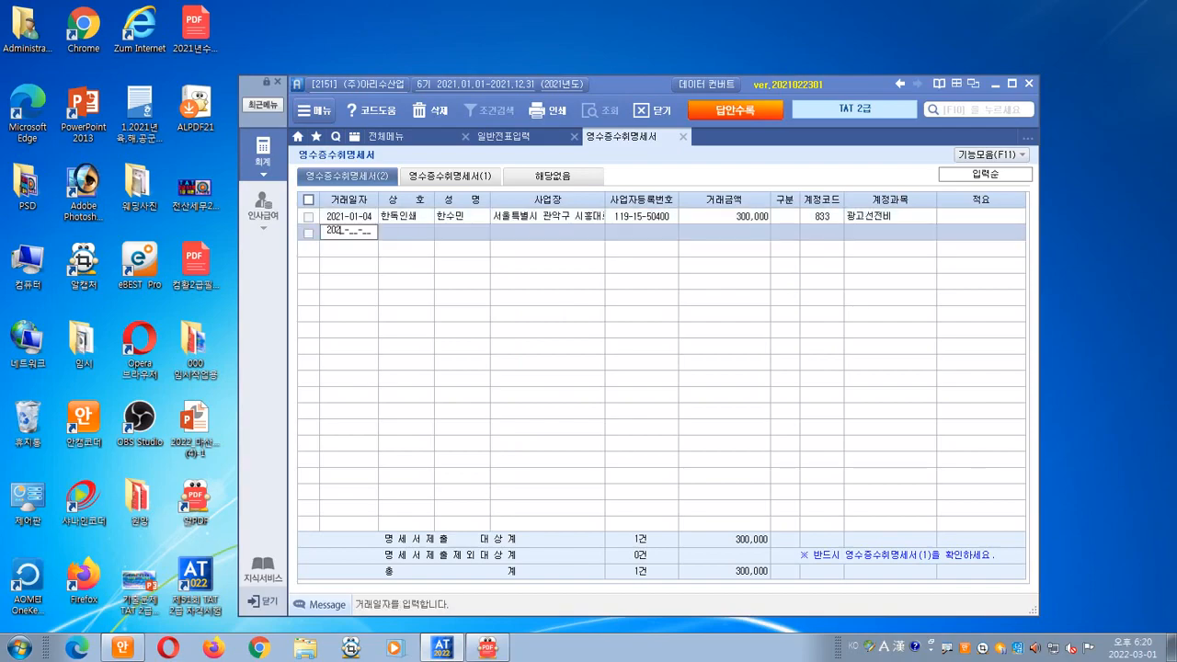
text(04)
key(Return)
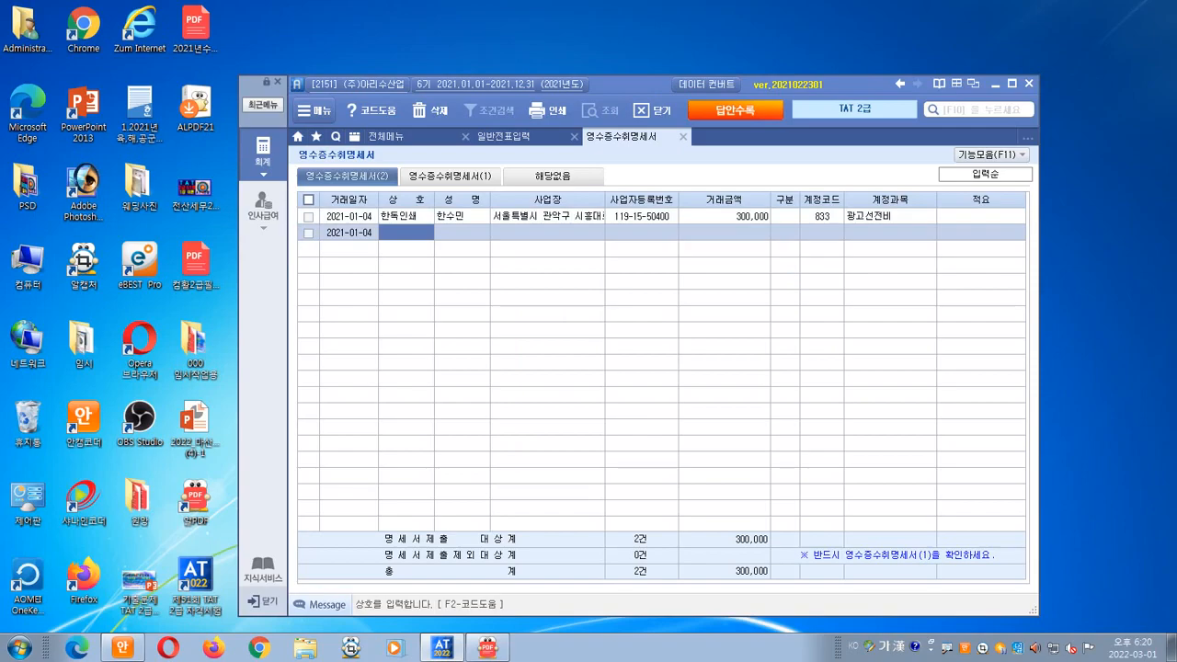
text(한독인)
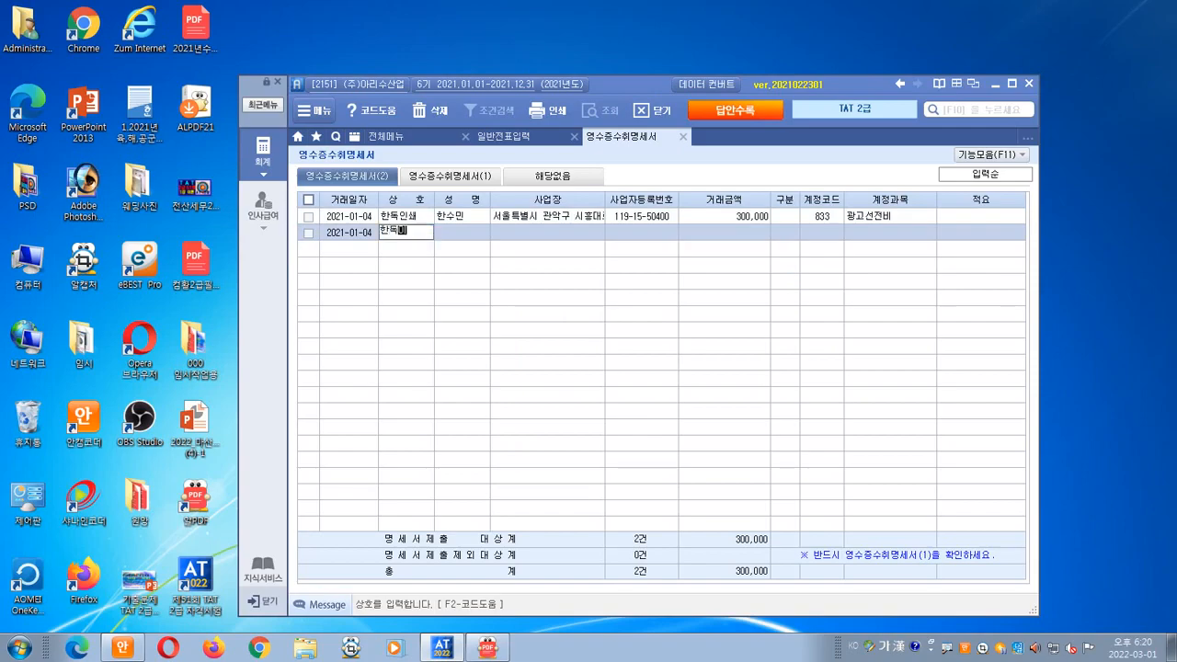
text(ㅅㅙ)
key(Return)
text(한)
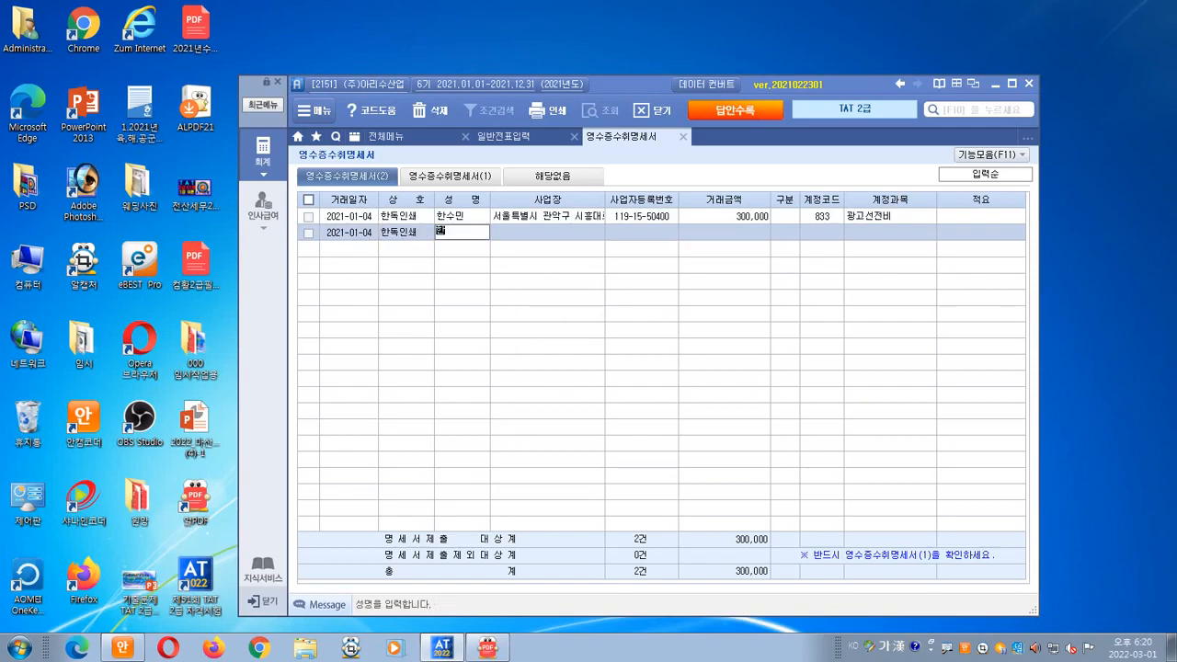
text(수민)
key(Return)
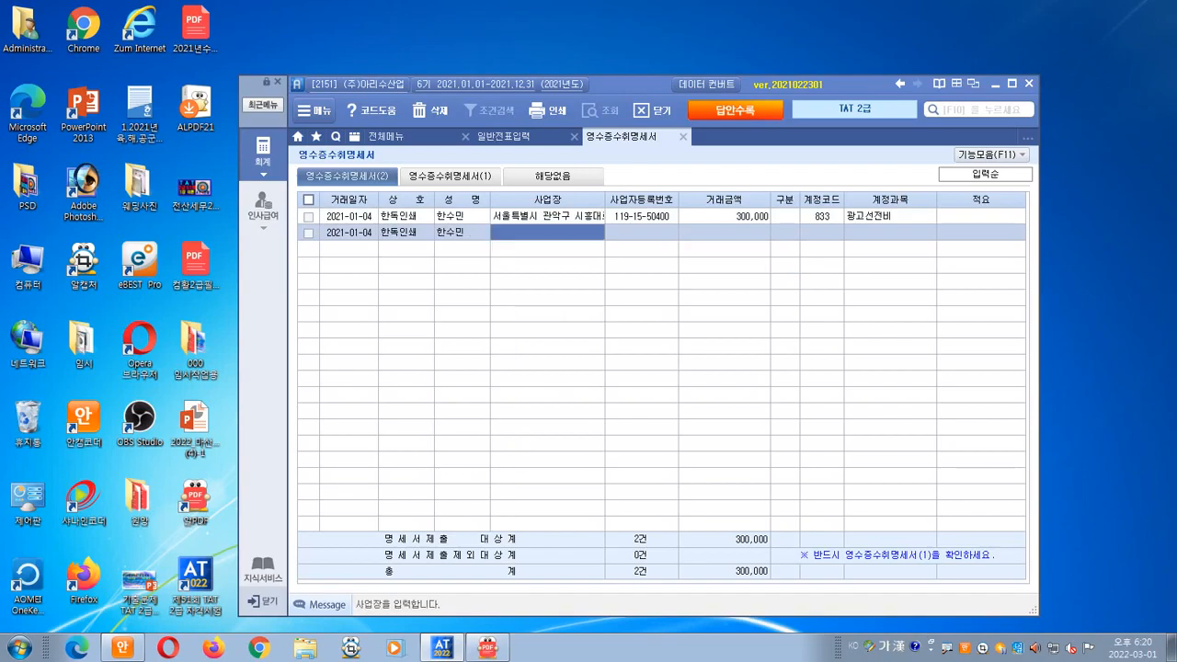
- Fill in the second row's business address and 사업자등록번호, with a 거래금액 of 150,000
key(Return)
key(Return)
text(11)
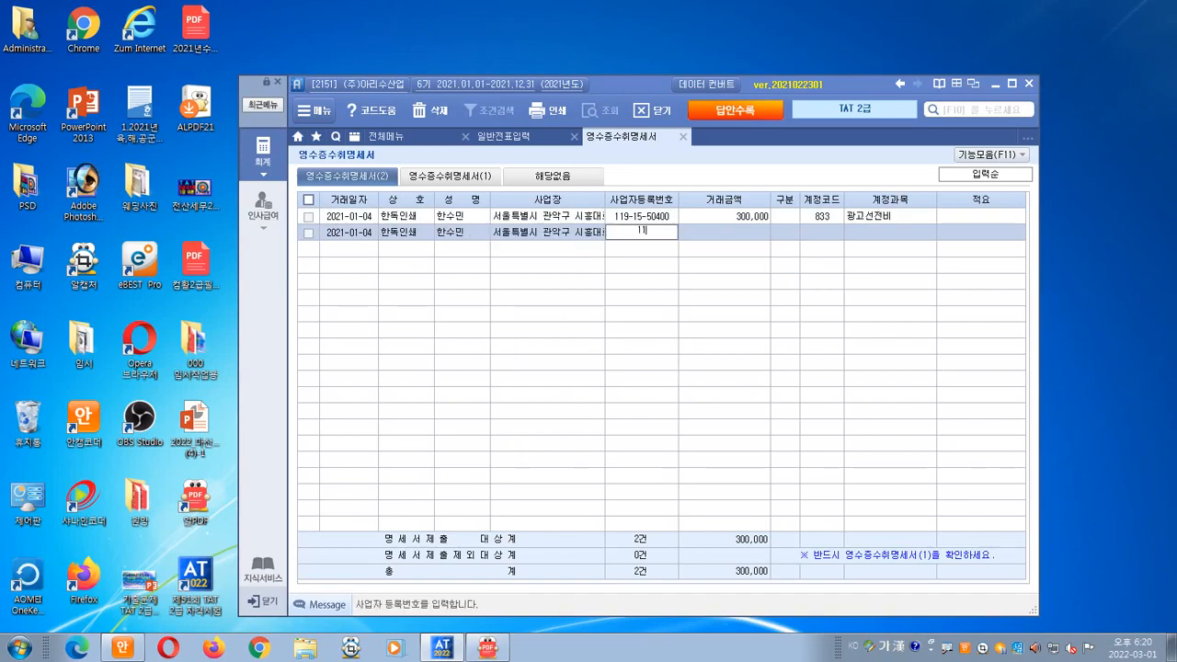
text(9-1)
text(5-)
text(50400)
key(Return)
text(150000)
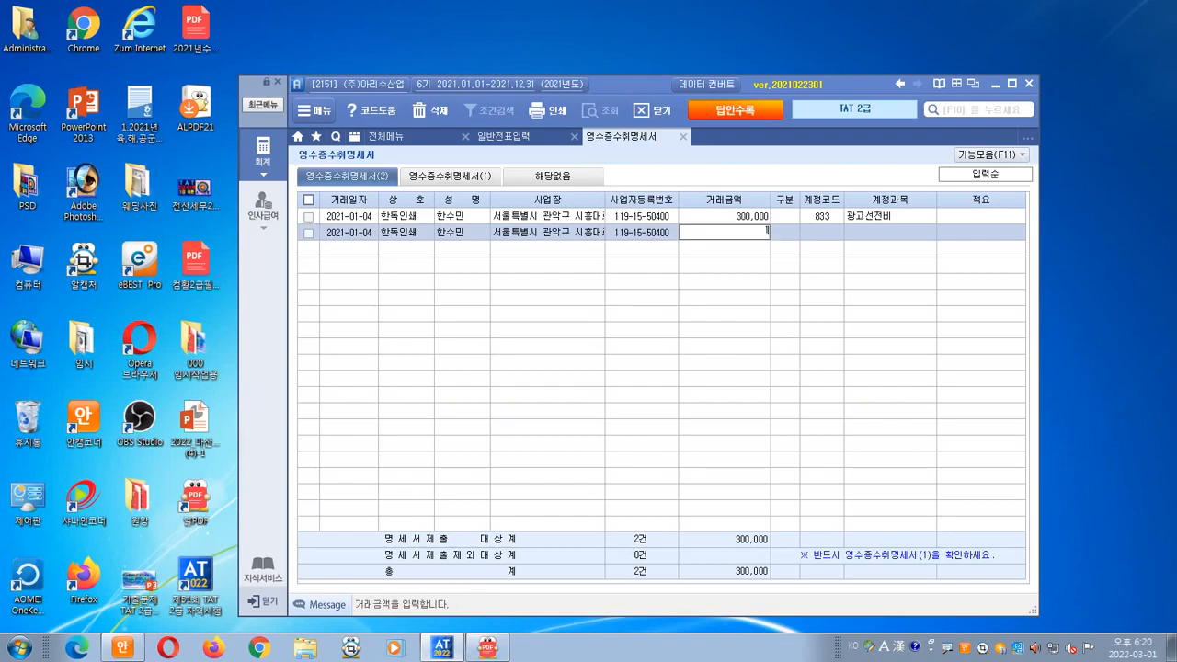
key(Return)
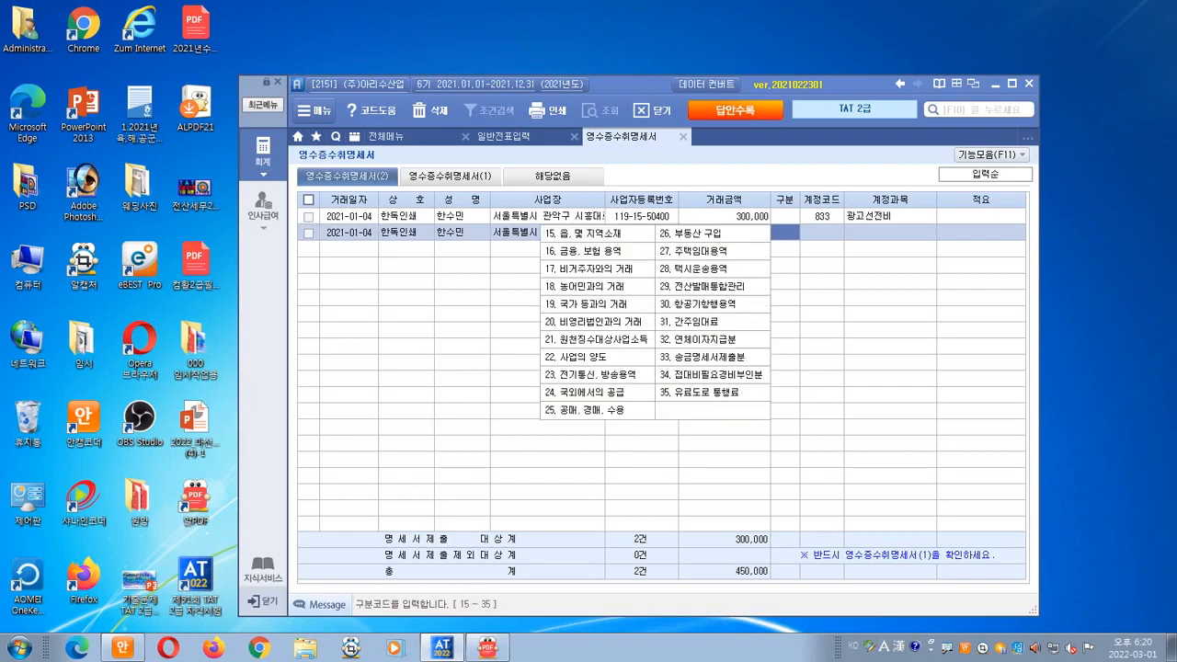
- Leave 구분 blank, look up 도서 to assign account 826 도서인쇄비 to the second row, and finish the row with 적요 blank
key(Return)
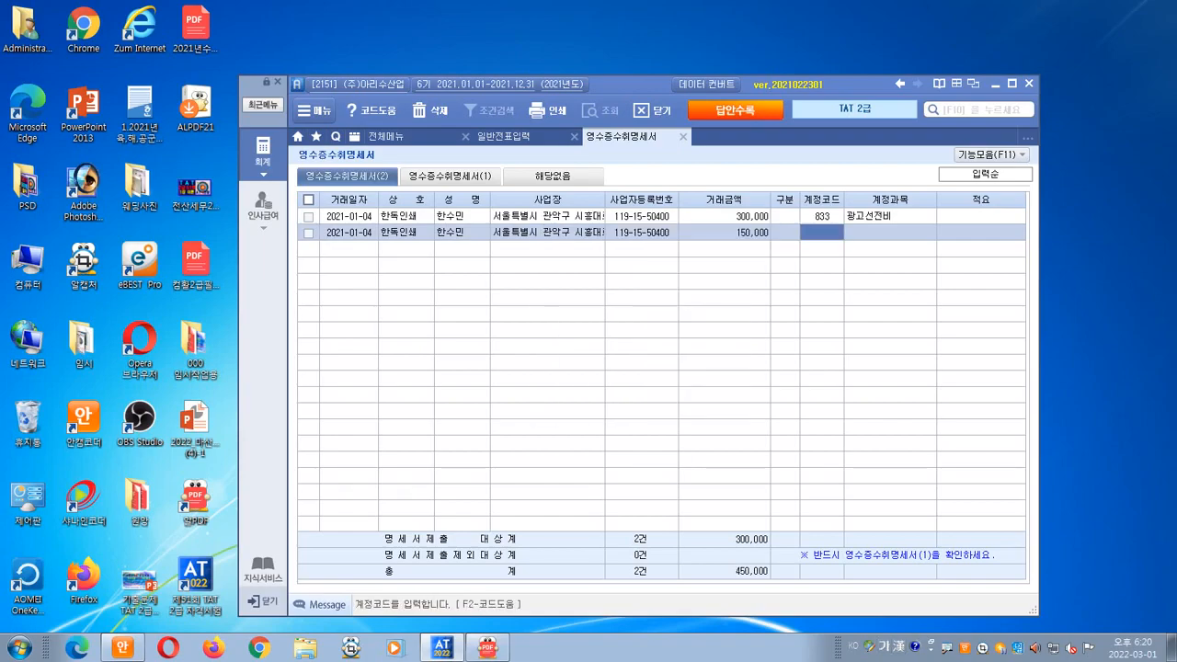
text(도서)
key(Return)
key(Left)
key(F2)
text(도서)
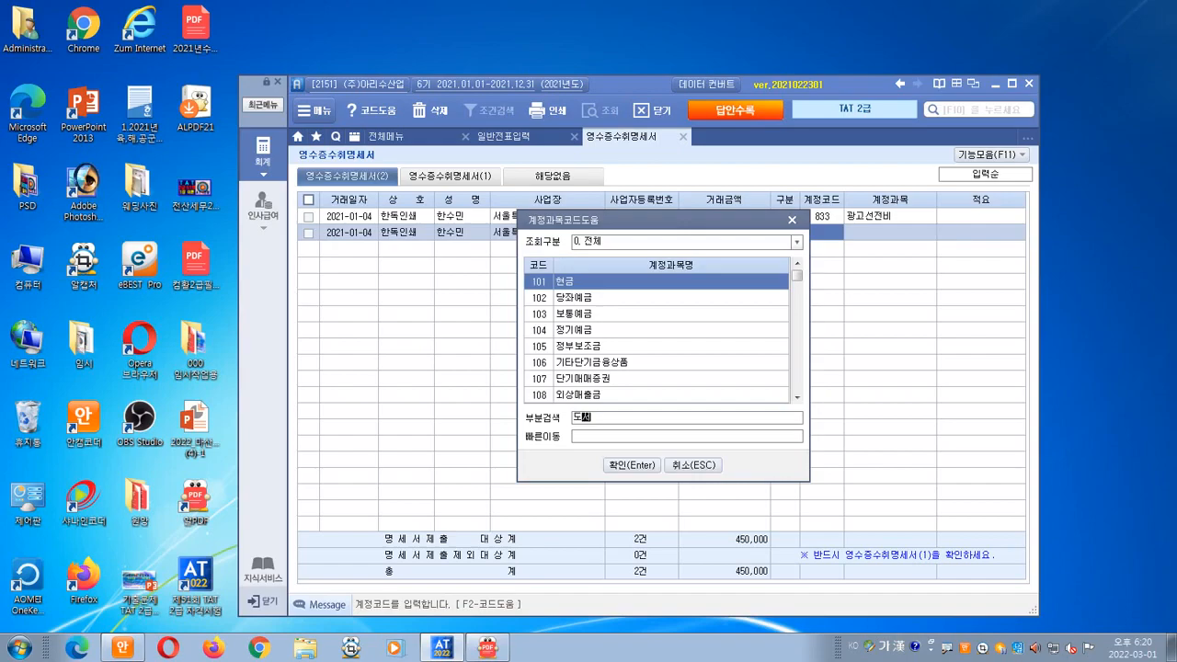
key(Return)
key(Down)
key(Down)
key(Down)
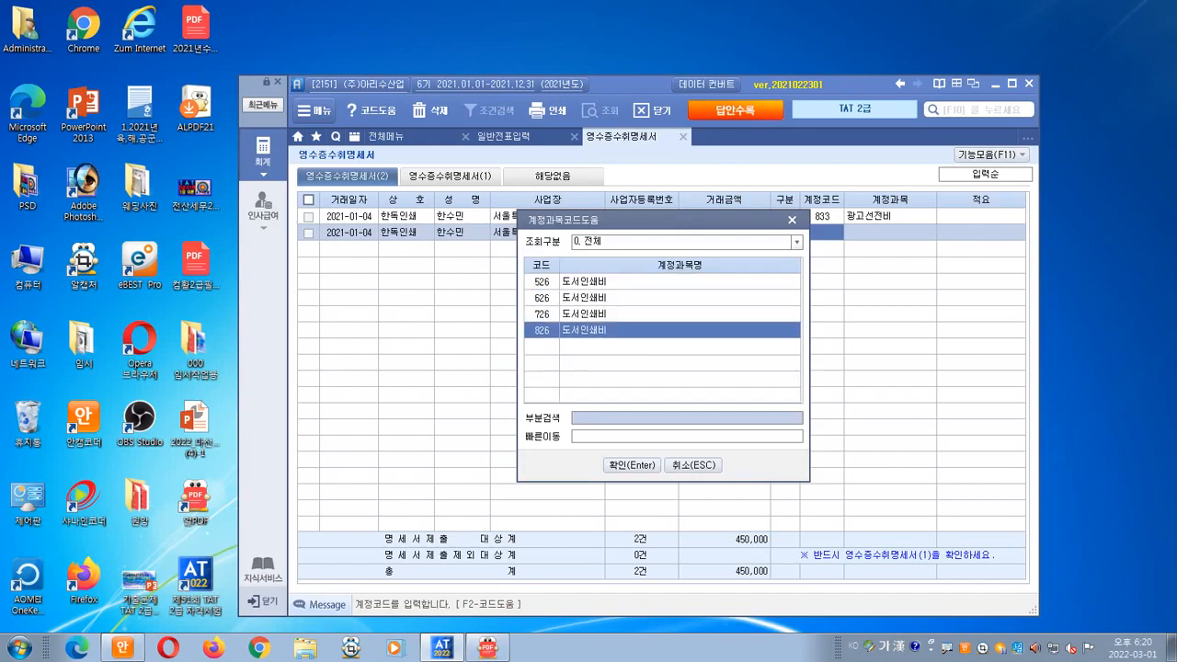
key(Return)
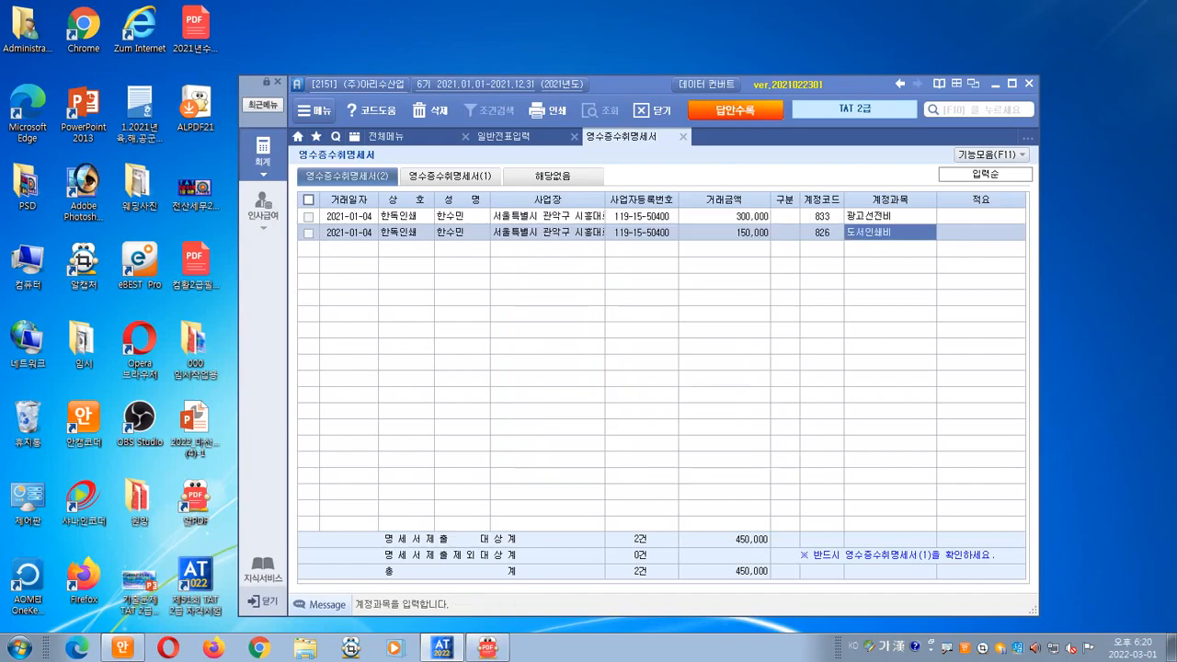
key(Return)
key(Return)
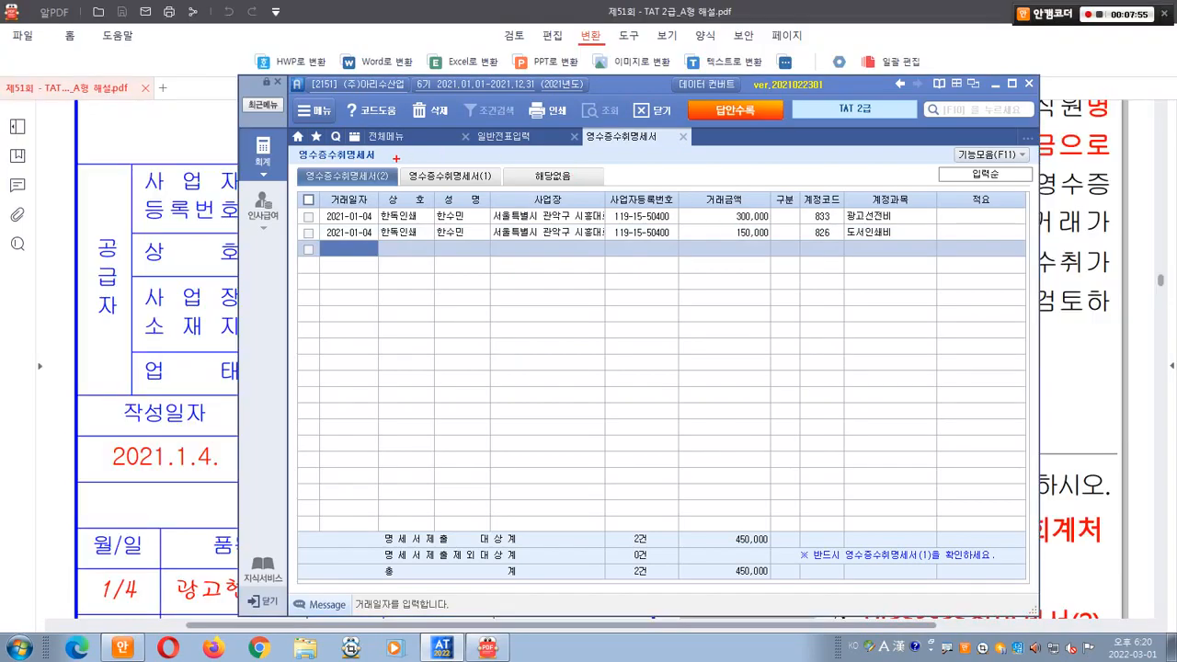
- Mark the two form names, examine the totals in 영수증수취명세서(1), and return to 영수증수취명세서(2)
drag(396, 157, 496, 194)
mouse_move(367, 173)
mouse_down()
mouse_move(366, 158)
mouse_move(424, 156)
mouse_up()
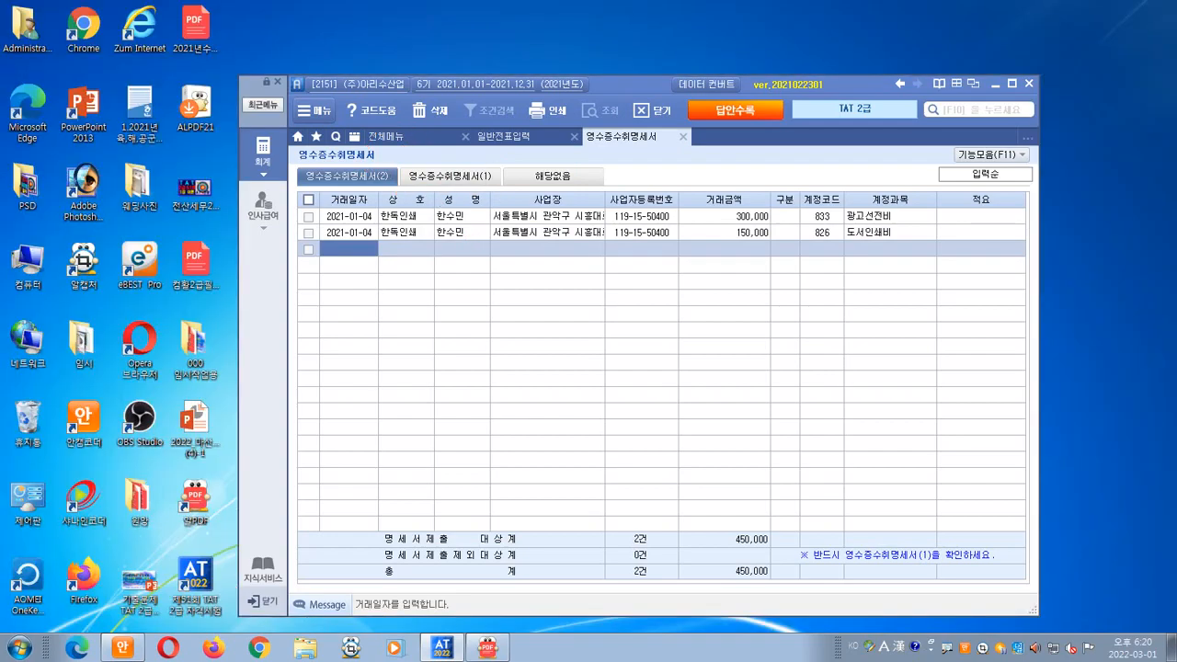
click(449, 175)
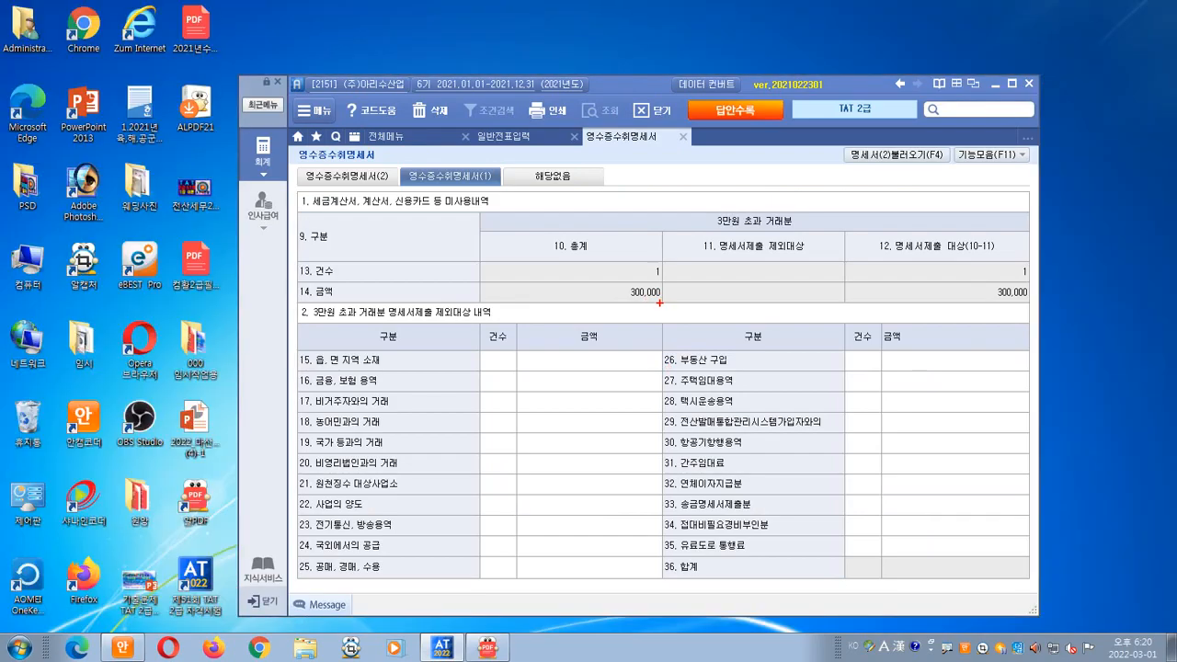
key(Escape)
click(347, 176)
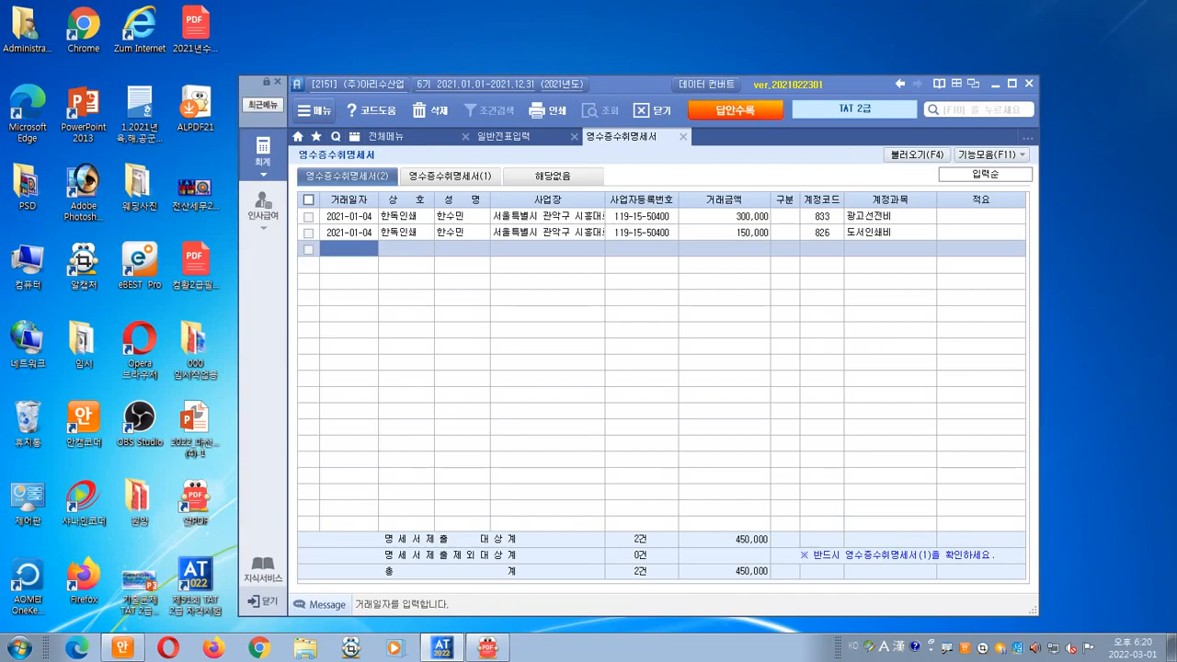
- Reload the entries of 명세서(2) into 영수증수취명세서(1) to update its 건수 and 금액, marking the load command and the totals
click(451, 176)
click(588, 292)
click(589, 272)
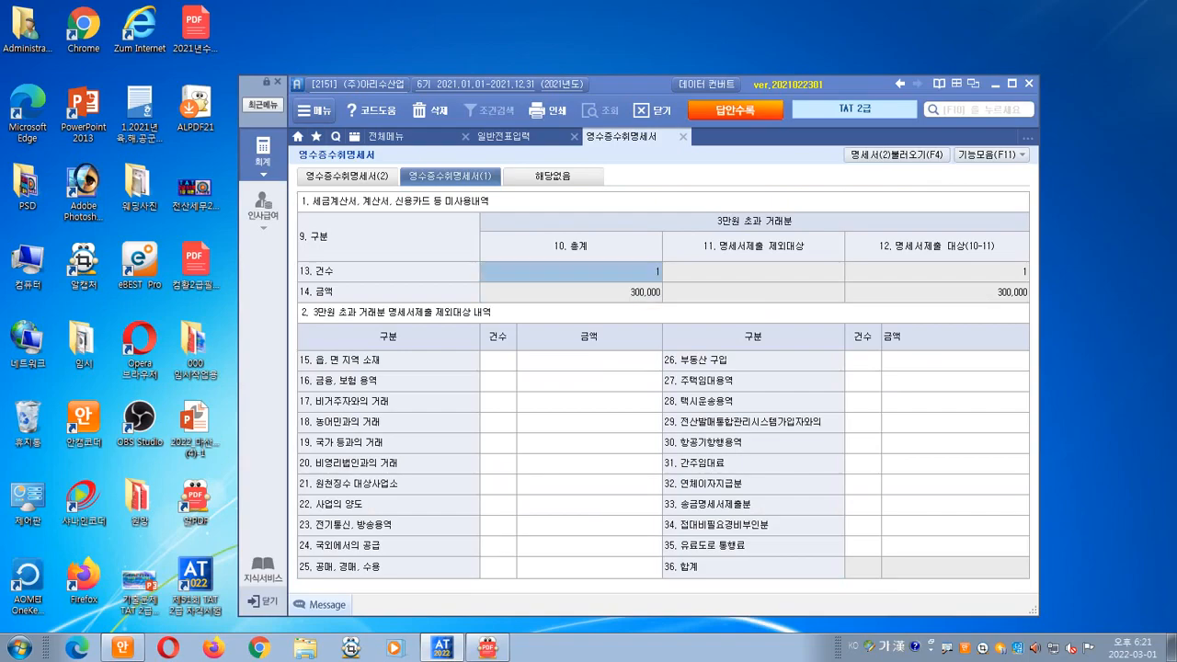
key(F4)
key(ctrl+2)
drag(834, 143, 966, 181)
mouse_move(679, 297)
mouse_down()
mouse_move(607, 292)
mouse_move(665, 296)
mouse_up()
key(Escape)
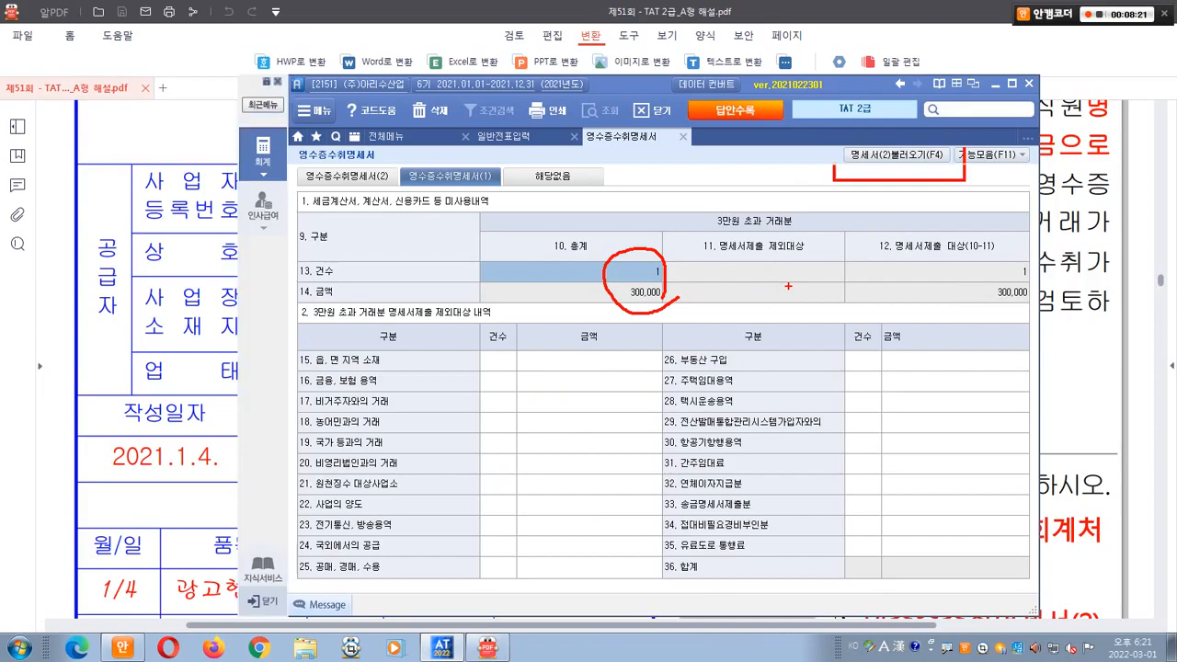
key(F4)
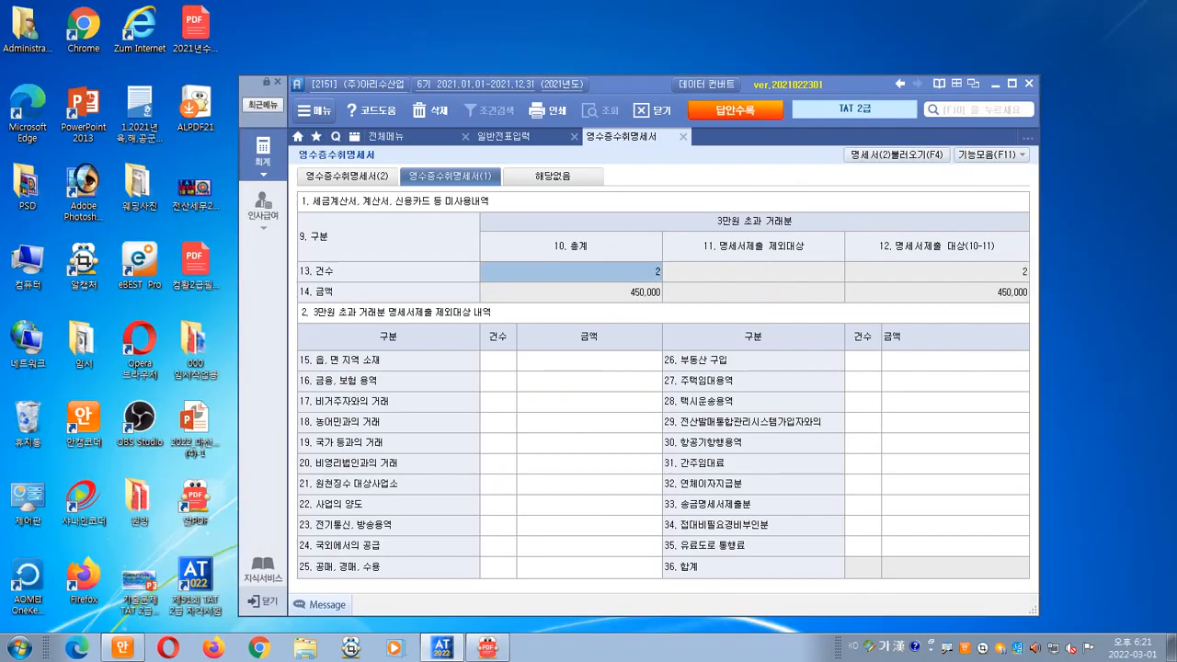
- Circle the totals in 영수증수취명세서(1), and check the business name, representative, 사업자등록번호 and 거래금액 entries in 영수증수취명세서(2)
key(ctrl+2)
mouse_move(661, 281)
mouse_down()
mouse_move(624, 295)
mouse_move(653, 324)
mouse_up()
key(Escape)
click(346, 177)
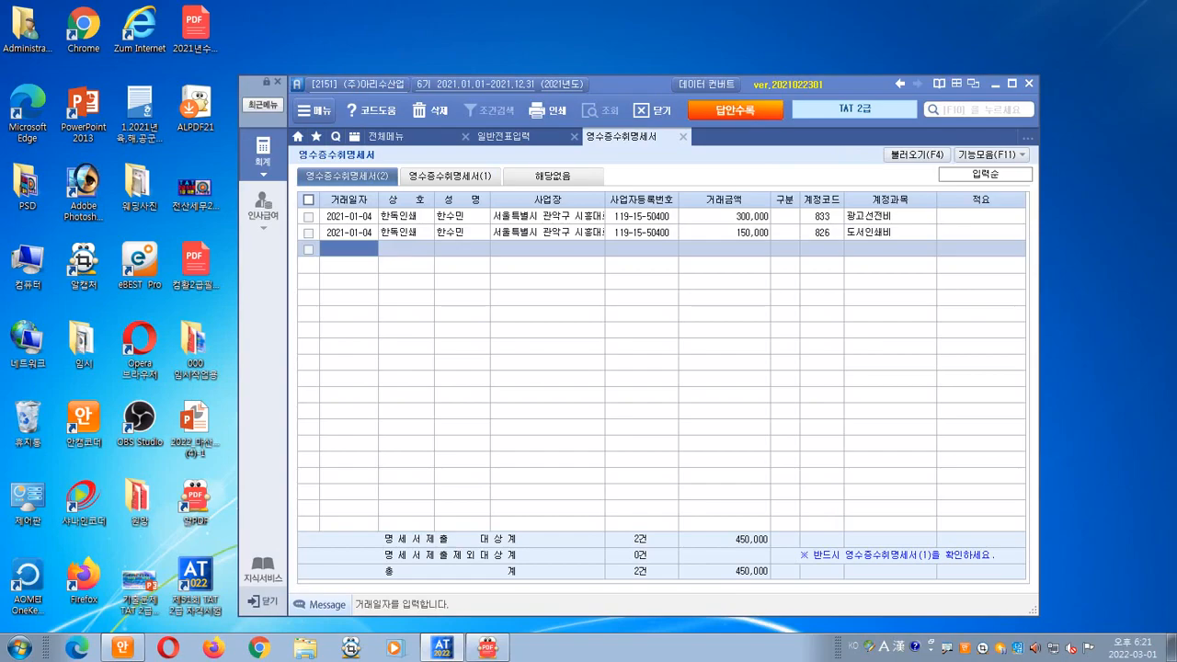
key(ctrl+2)
mouse_move(515, 267)
mouse_down()
mouse_move(397, 243)
mouse_move(511, 267)
mouse_up()
mouse_move(640, 264)
mouse_down()
mouse_move(596, 220)
mouse_move(651, 245)
mouse_up()
mouse_move(773, 262)
mouse_down()
mouse_move(760, 201)
mouse_move(764, 246)
mouse_up()
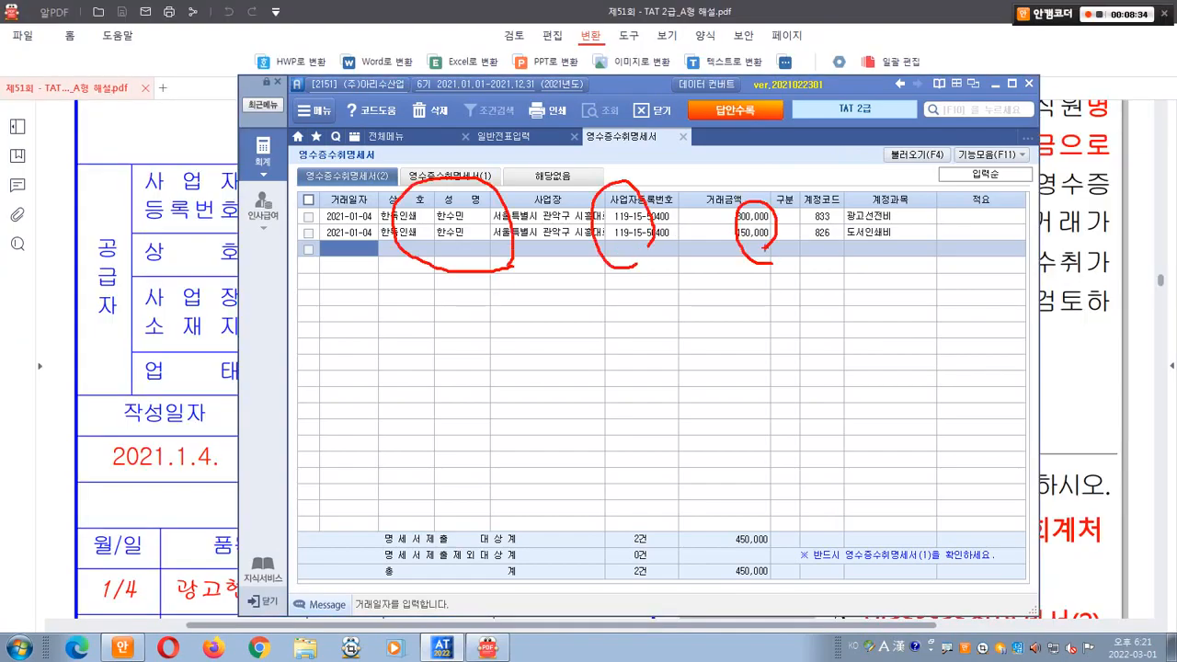
key(Escape)
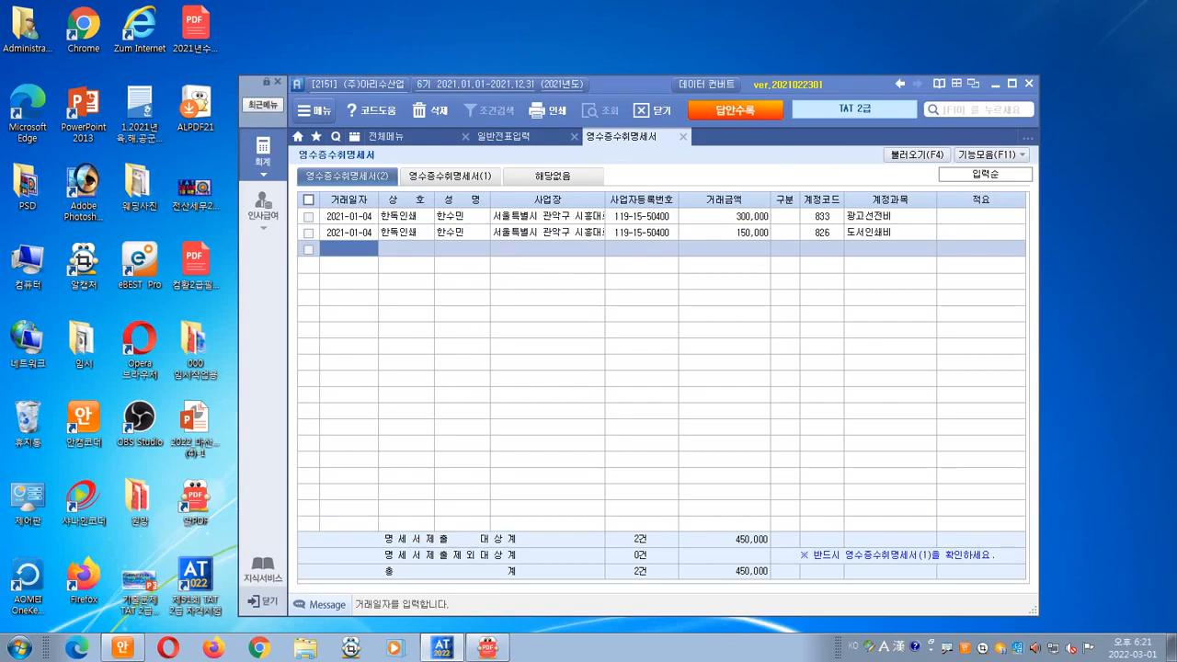
key(ctrl+2)
drag(400, 166, 496, 193)
key(Escape)
- Recheck the 건수 and 금액 totals in 영수증수취명세서(1), and close 영수증수취명세서 with its contents saved
click(450, 175)
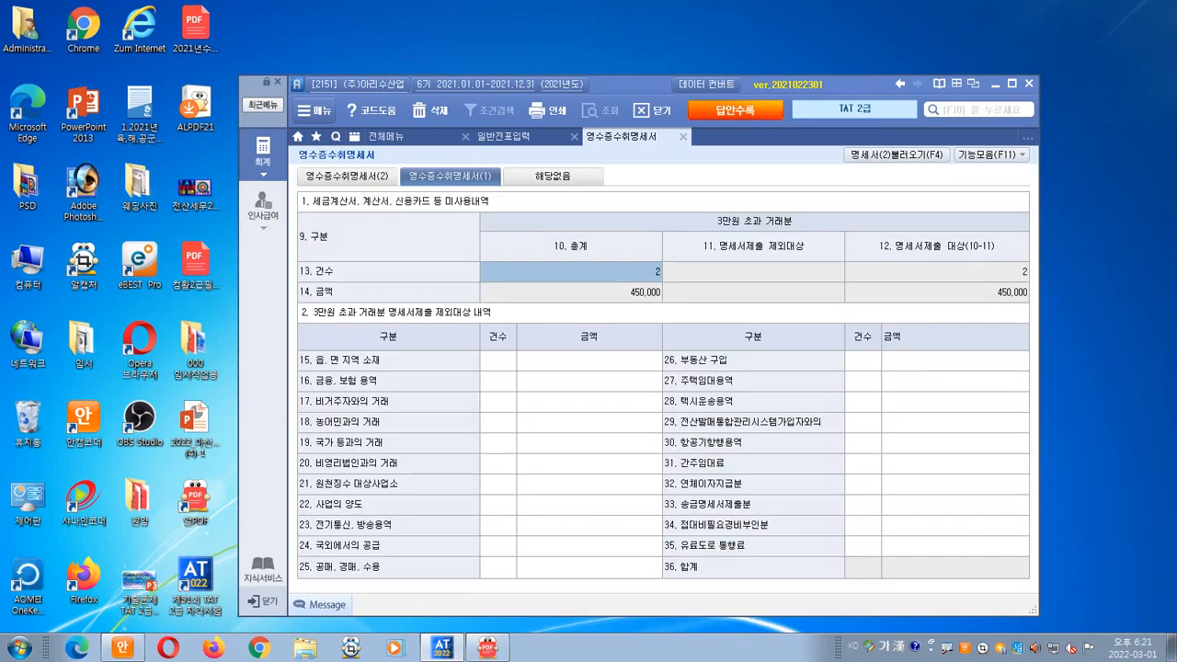
key(ctrl+2)
mouse_move(672, 280)
mouse_down()
mouse_move(639, 268)
mouse_move(677, 278)
mouse_move(660, 314)
mouse_move(621, 289)
mouse_move(660, 307)
mouse_up()
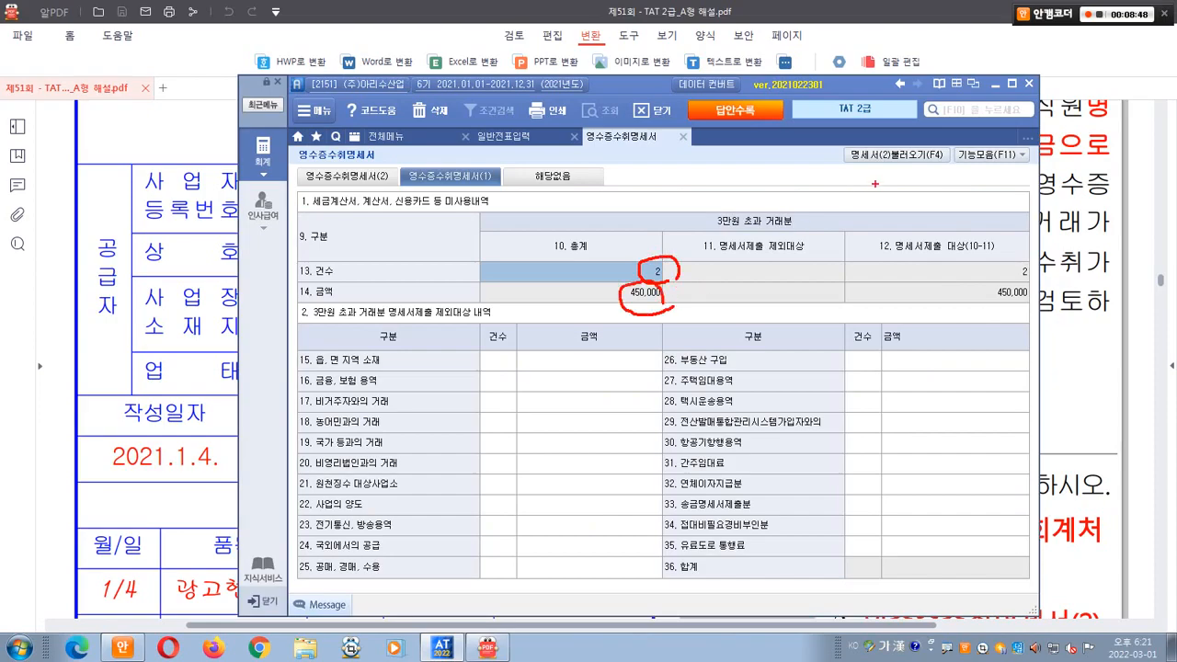
mouse_move(886, 184)
mouse_down()
mouse_move(834, 151)
mouse_move(884, 123)
mouse_move(924, 138)
mouse_move(893, 188)
mouse_move(883, 162)
mouse_move(857, 223)
mouse_move(786, 267)
mouse_move(822, 268)
mouse_up()
key(Escape)
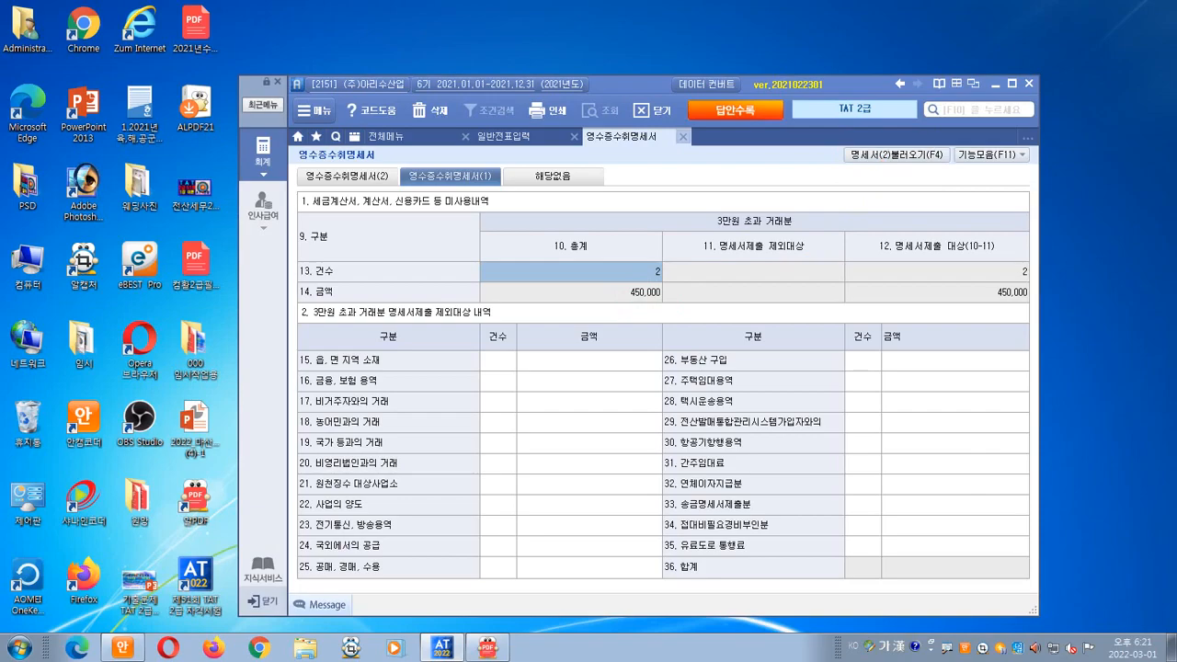
click(683, 136)
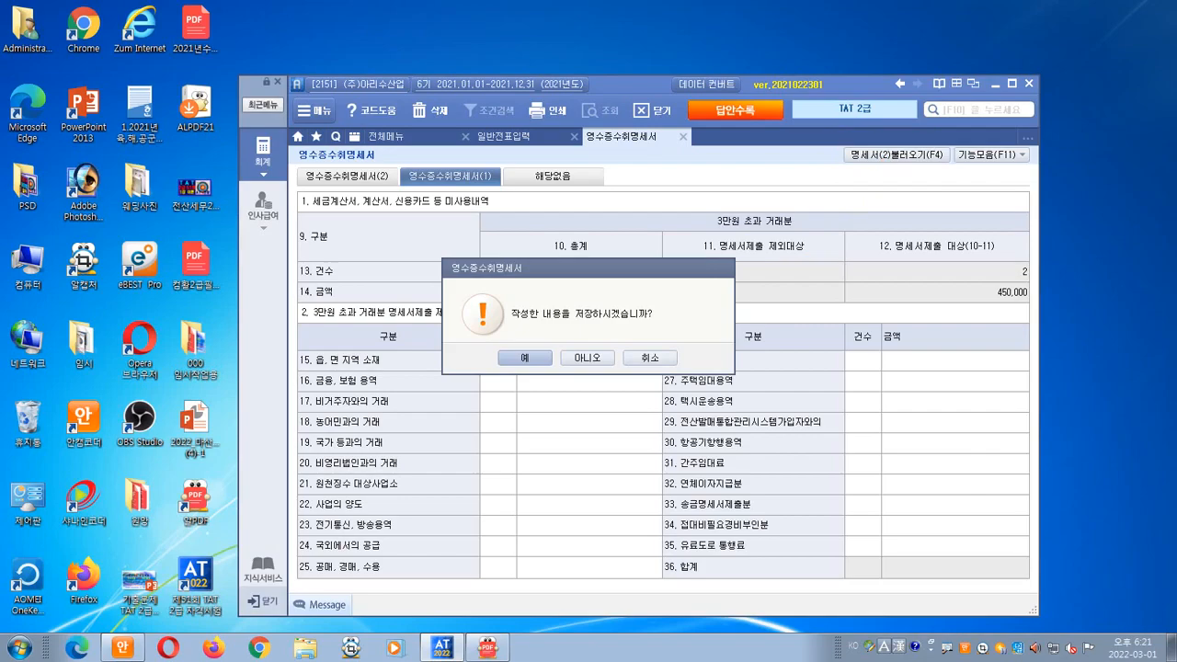
key(Return)
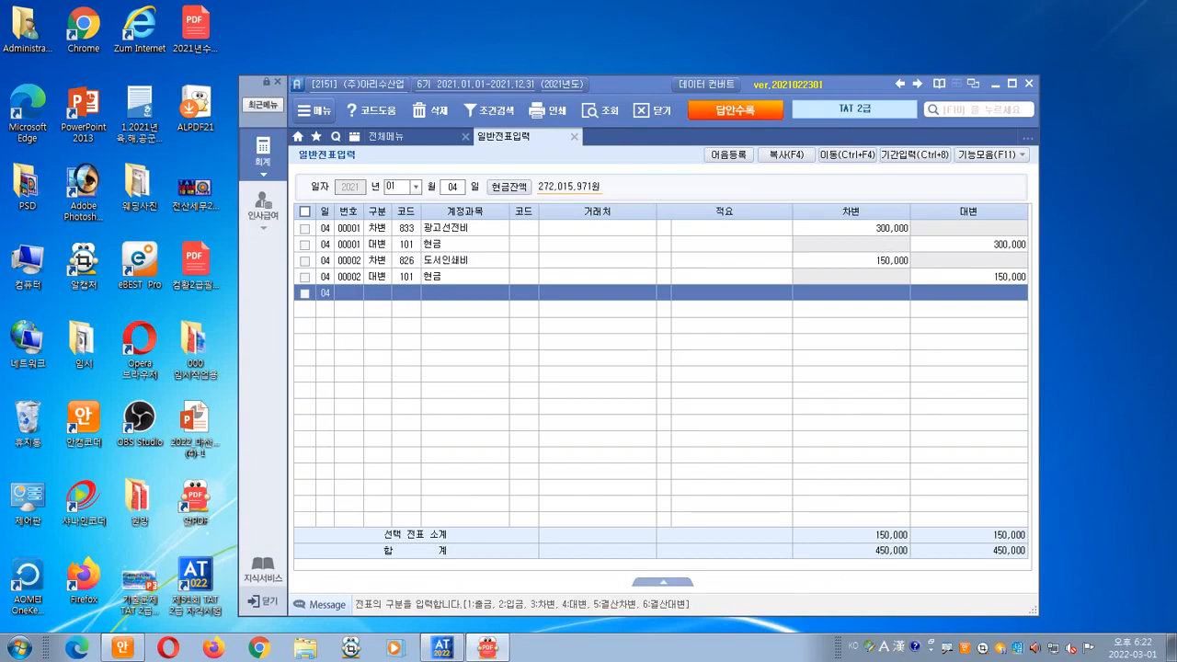
- Switch to the problem PDF and examine the 약속어음 배서양도 problem, marking its title and the 전자어음 details including the issuer
key(alt+Tab)
mouse_move(355, 190)
mouse_down()
mouse_move(262, 188)
mouse_move(251, 138)
mouse_move(361, 157)
mouse_move(359, 183)
mouse_up()
drag(339, 115, 332, 130)
mouse_move(463, 104)
mouse_down()
mouse_move(489, 119)
mouse_move(440, 125)
mouse_move(484, 111)
mouse_up()
drag(557, 81, 559, 101)
mouse_move(565, 98)
mouse_down()
mouse_move(570, 107)
mouse_move(537, 84)
mouse_move(570, 103)
mouse_up()
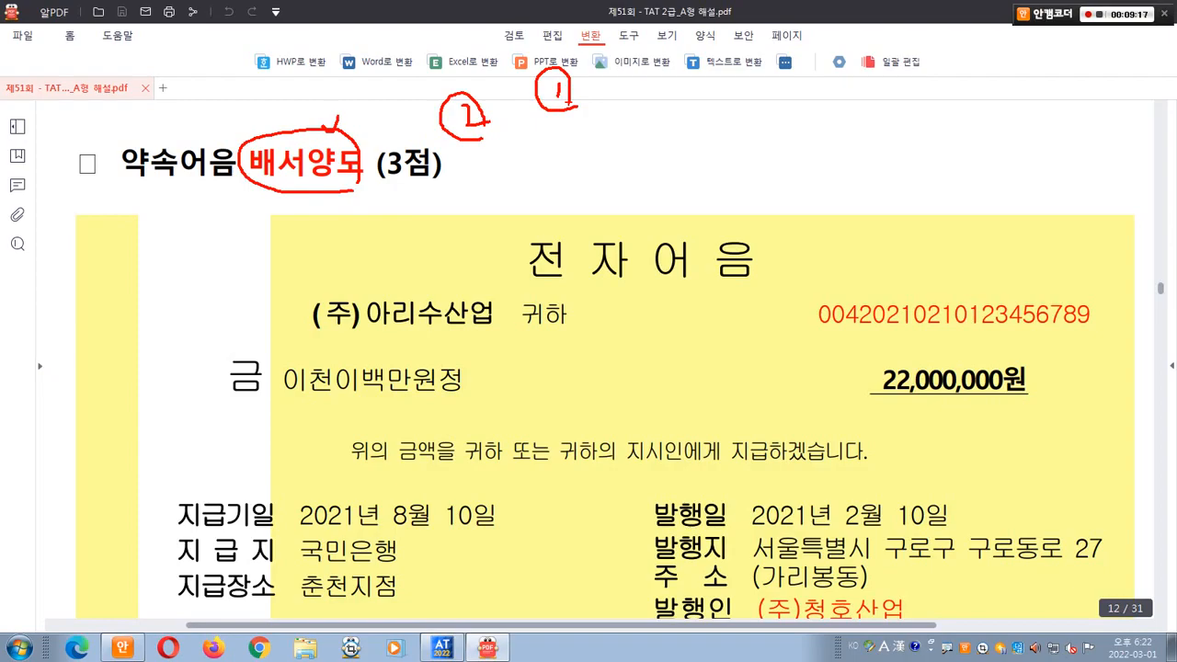
mouse_move(548, 136)
mouse_down()
mouse_move(563, 167)
mouse_move(539, 165)
mouse_up()
mouse_move(530, 136)
mouse_down()
mouse_move(535, 164)
mouse_move(567, 167)
mouse_up()
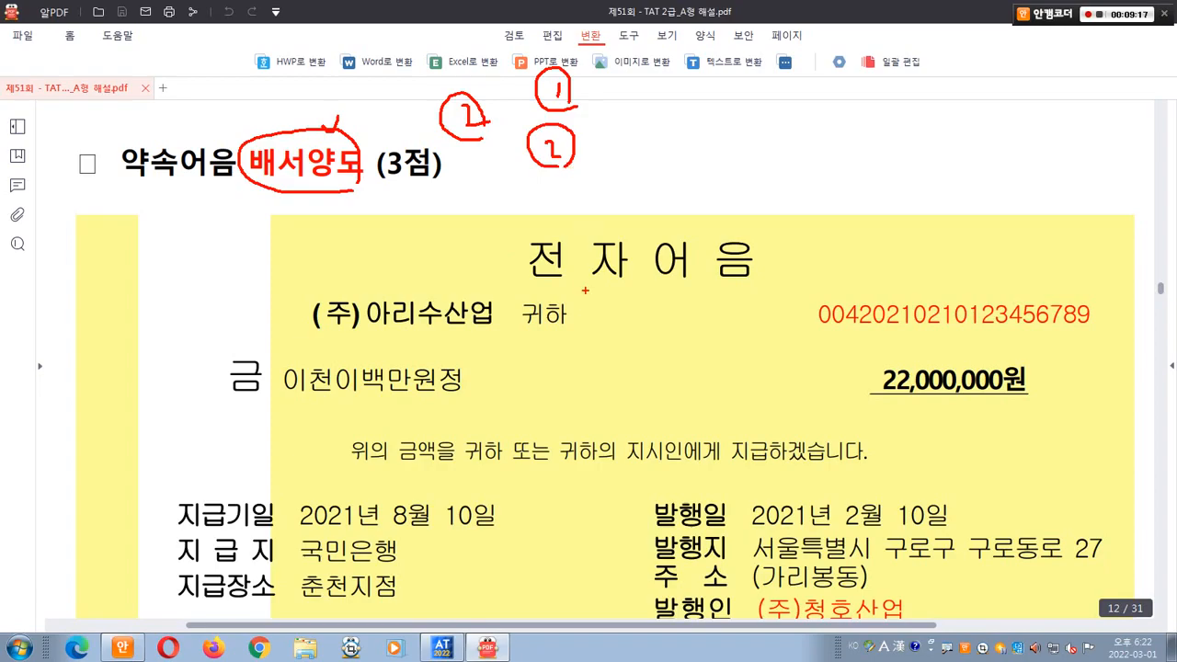
mouse_move(125, 226)
mouse_down()
mouse_move(256, 230)
mouse_move(917, 404)
mouse_move(1117, 440)
mouse_up()
mouse_move(618, 333)
mouse_down()
mouse_move(701, 325)
mouse_move(634, 359)
mouse_move(635, 391)
mouse_move(726, 355)
mouse_move(690, 379)
mouse_move(708, 412)
mouse_up()
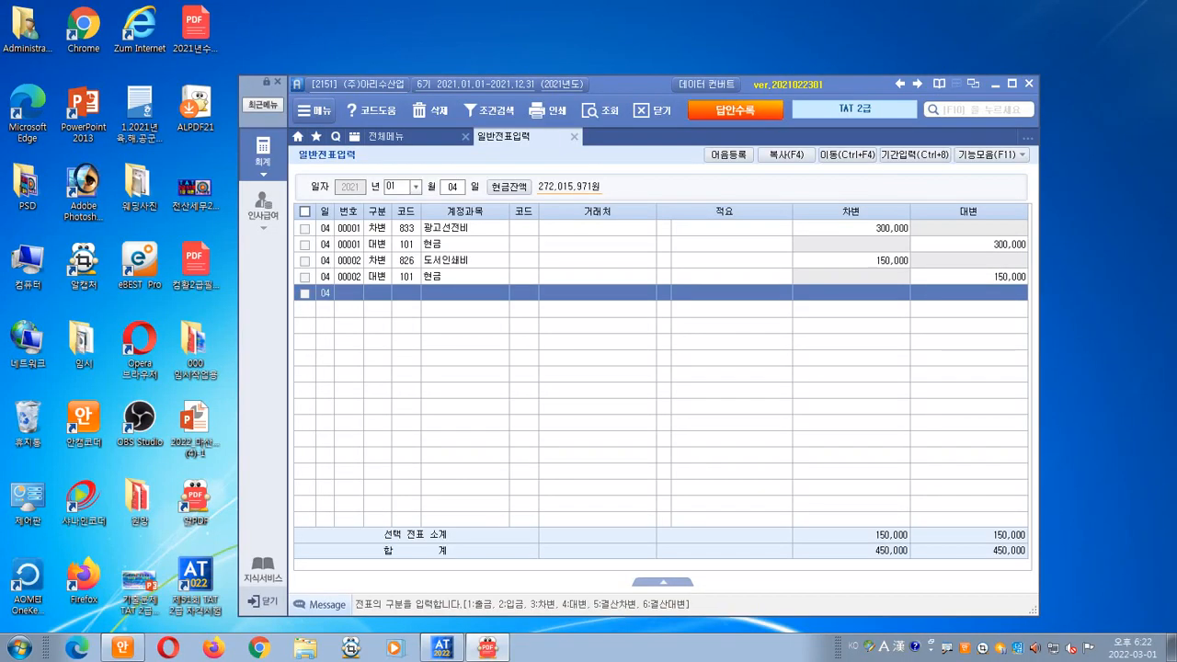
mouse_move(480, 263)
mouse_down()
mouse_move(342, 241)
mouse_move(451, 259)
mouse_up()
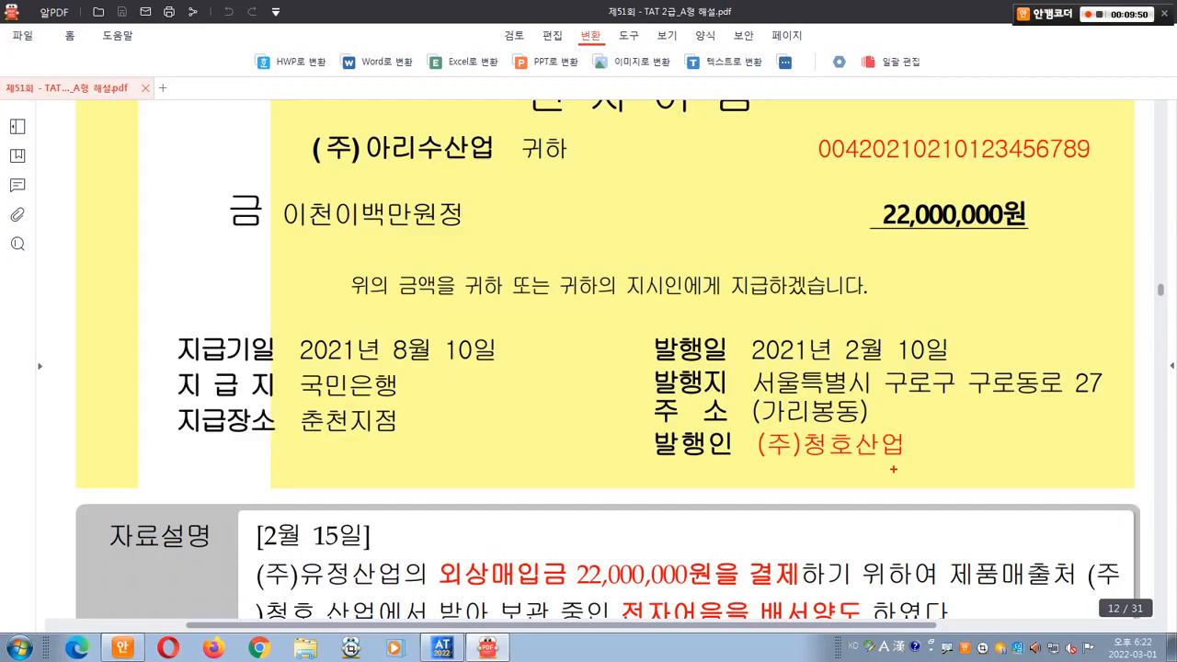
mouse_move(894, 471)
mouse_down()
mouse_move(762, 431)
mouse_move(860, 469)
mouse_up()
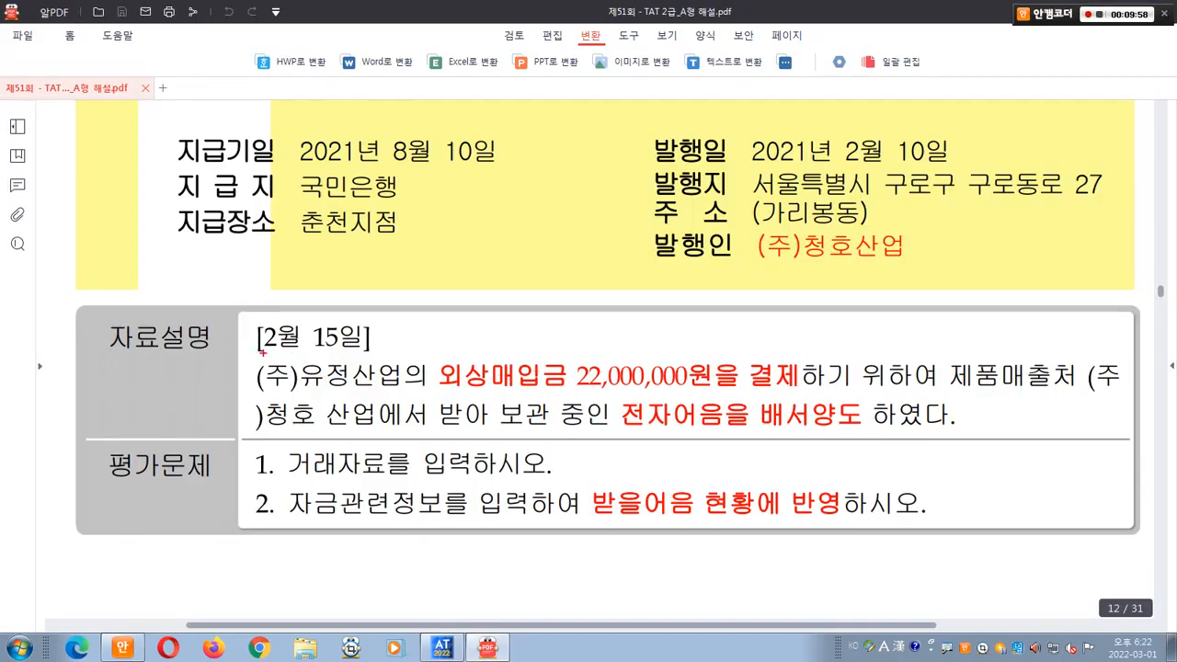
- Underline the date, supplier, 외상매입금 settlement and 전자어음 배서양도 in the 자료설명, plus the tasks in the 평가문제
drag(260, 352, 373, 352)
drag(265, 391, 408, 394)
drag(423, 393, 609, 392)
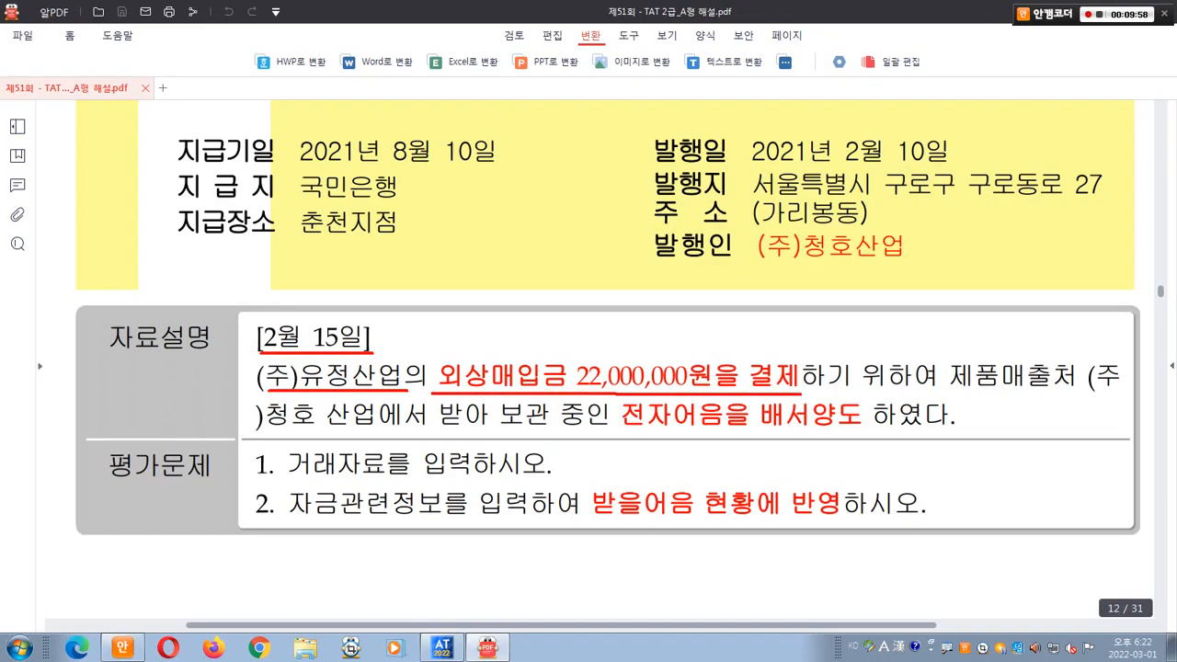
drag(949, 392, 1085, 393)
drag(279, 433, 921, 432)
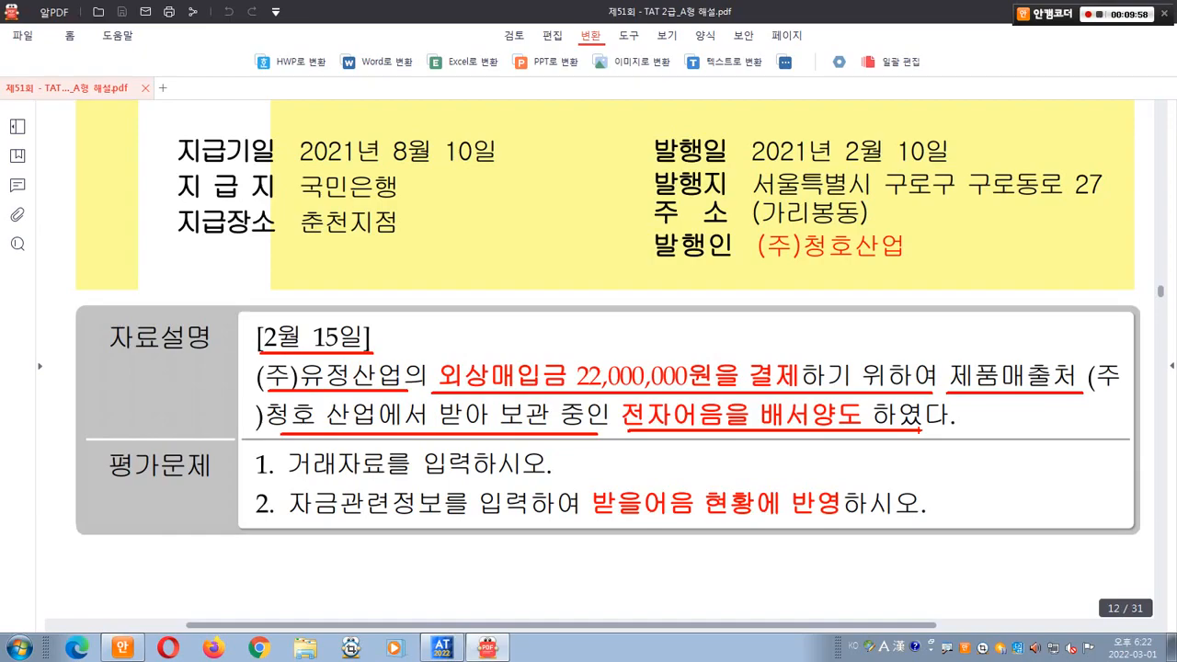
drag(287, 480, 509, 479)
mouse_move(659, 518)
mouse_down()
mouse_move(627, 526)
mouse_move(708, 481)
mouse_move(705, 515)
mouse_up()
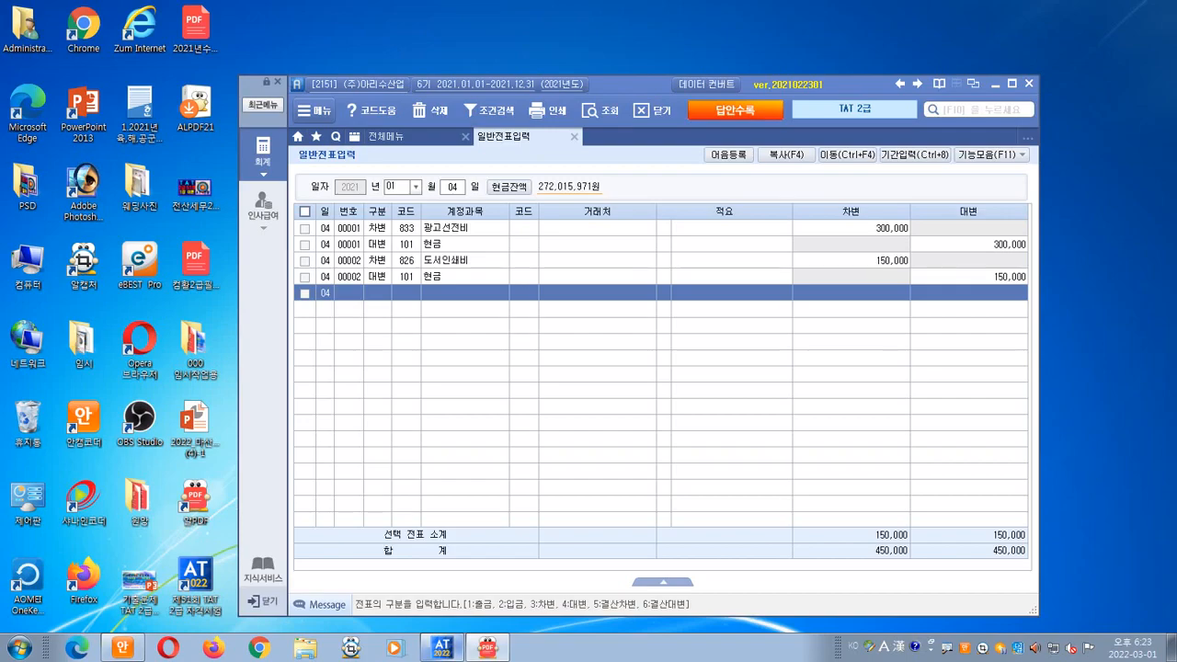
- Switch back to 일반전표입력 and set the voucher date to February 15, 2021
click(377, 293)
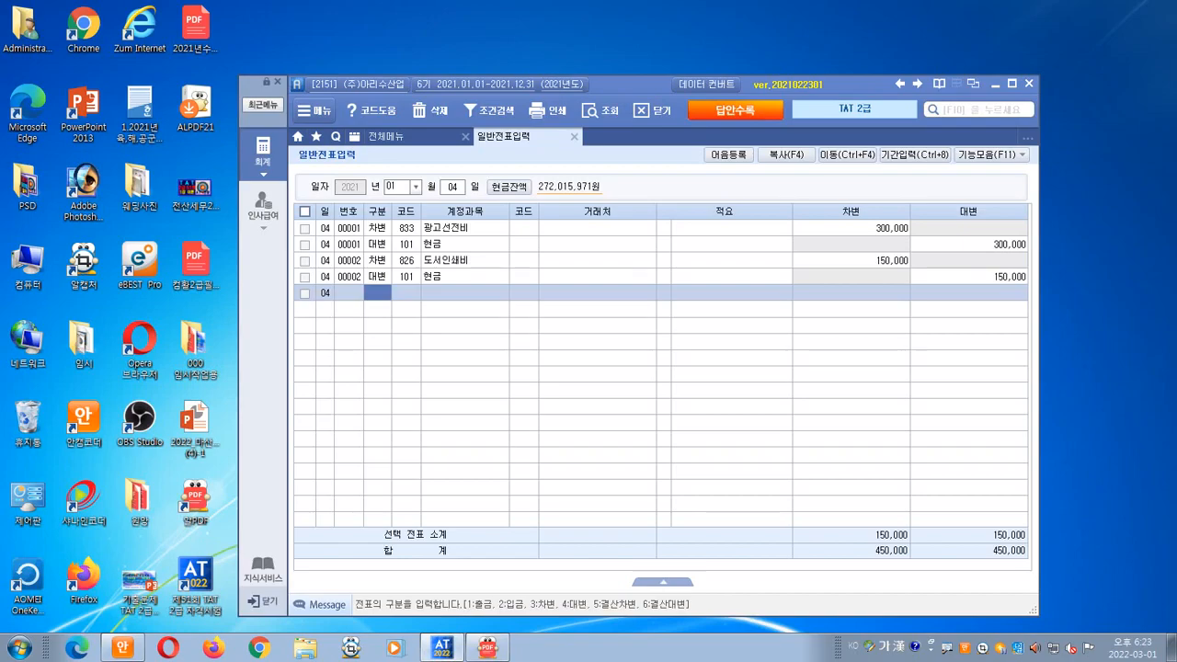
key(Escape)
text(02)
key(Return)
text(15)
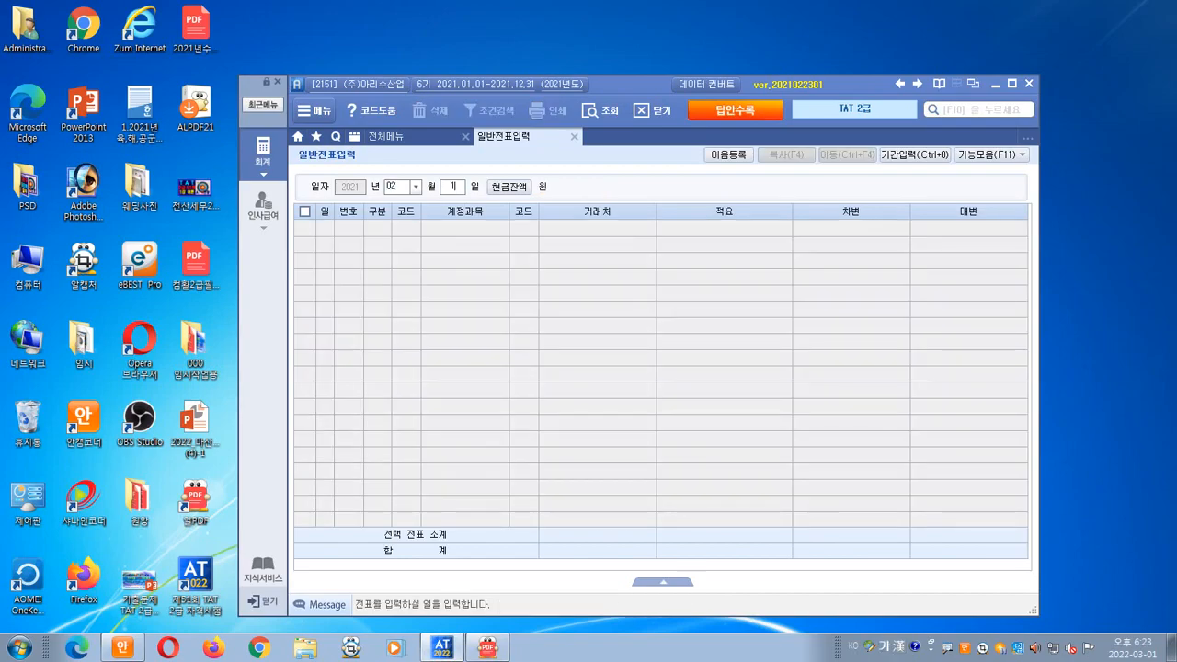
key(Return)
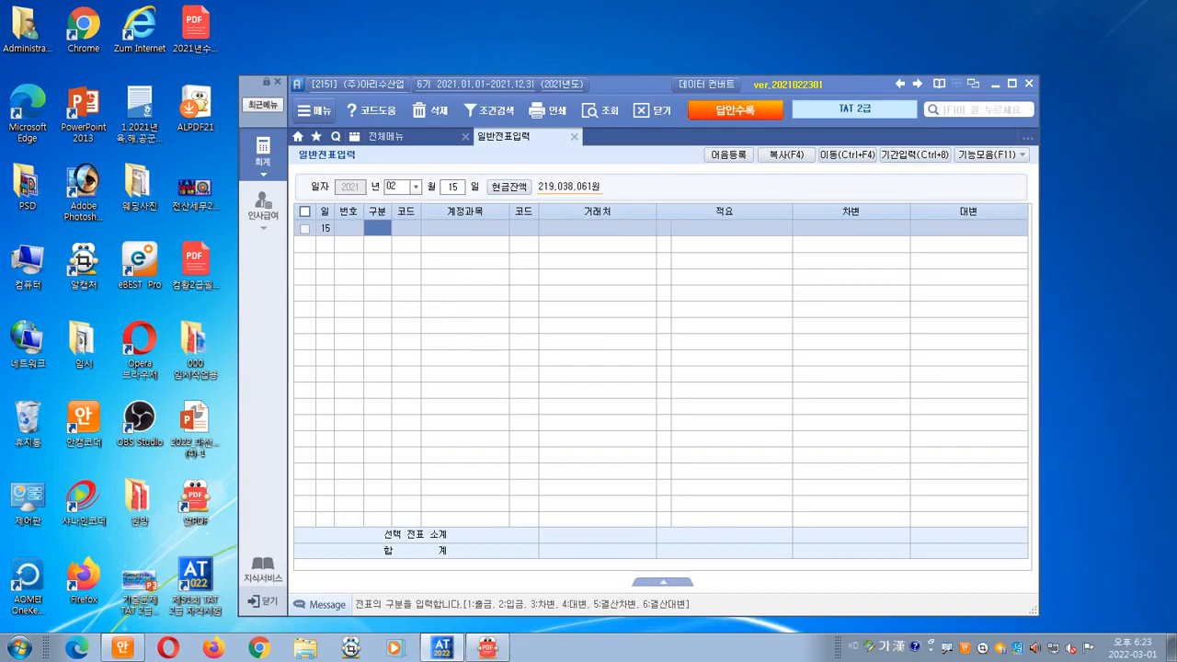
- Start a 차변 line with account 251 외상매입금 and 거래처 (주)유정산업, leaving 적요 blank
text(3)
key(Return)
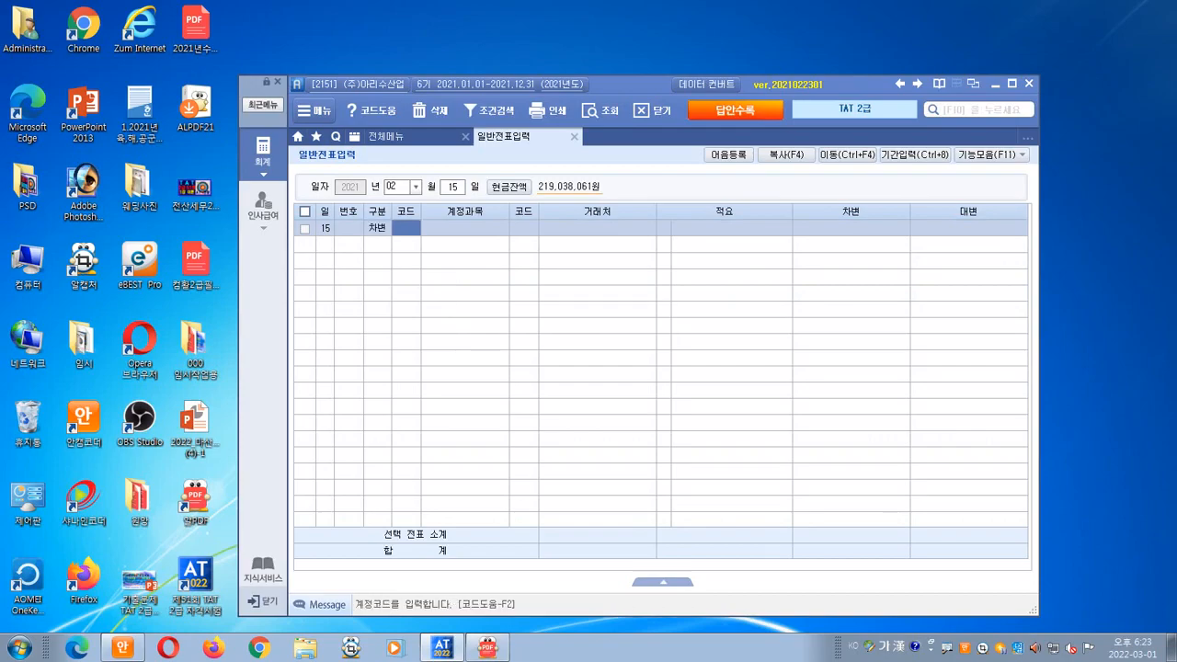
text(251)
key(Return)
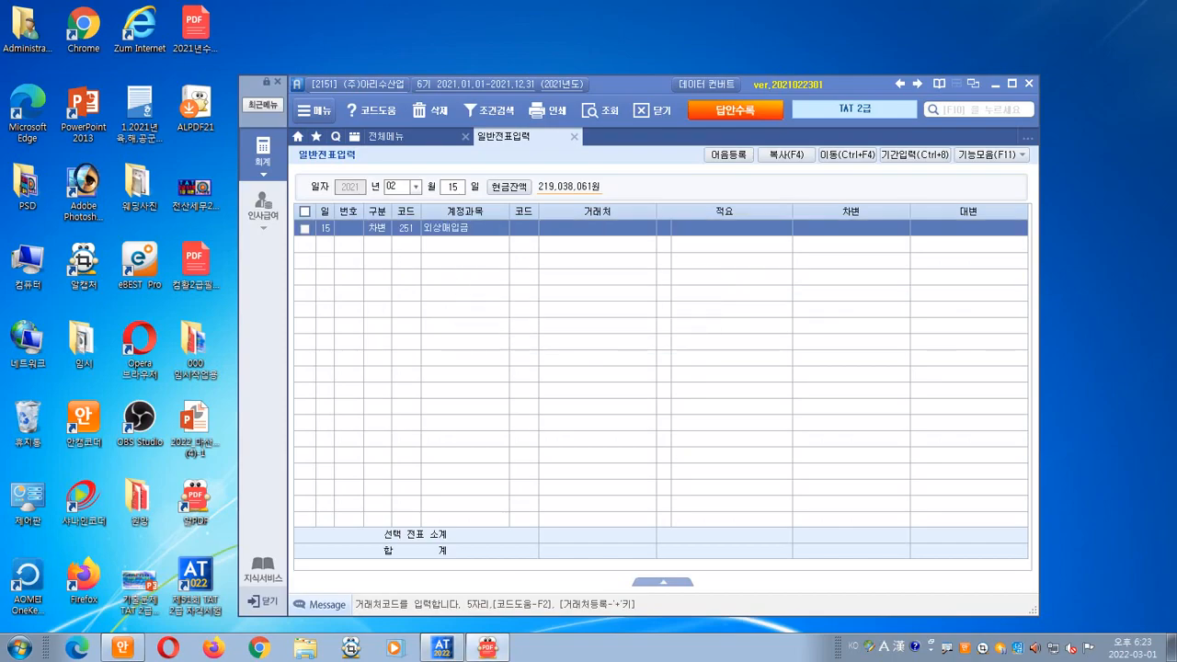
key(Hangul)
text(유정)
key(Return)
key(Return)
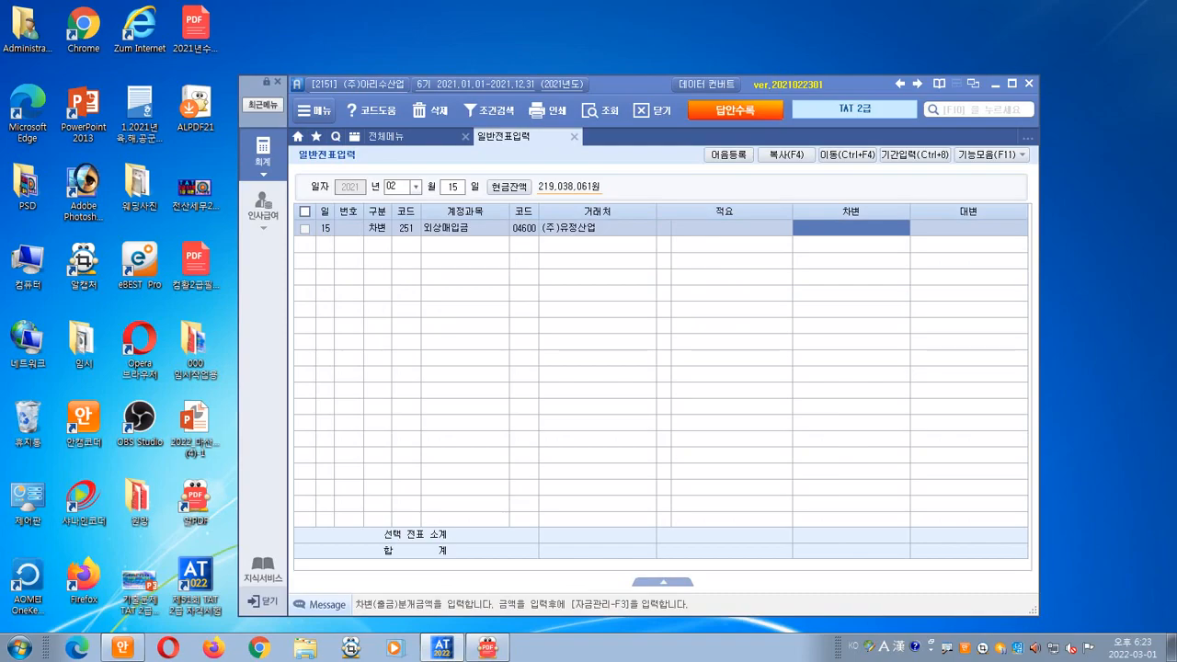
- Set the 차변 amount of the 외상매입금 line to 22,000,000 and complete the line
text(2000000)
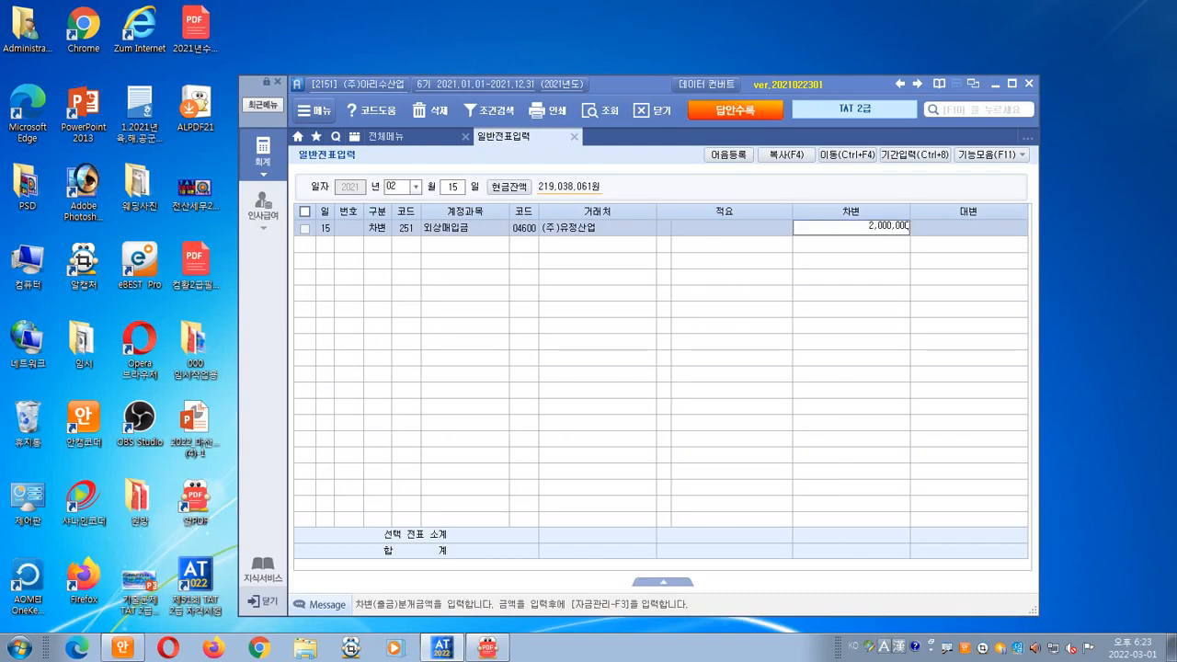
key(BackSpace)
key(BackSpace)
key(BackSpace)
key(BackSpace)
key(BackSpace)
key(BackSpace)
key(BackSpace)
text(222,000,000)
key(BackSpace)
key(BackSpace)
key(BackSpace)
key(BackSpace)
key(BackSpace)
key(BackSpace)
key(BackSpace)
key(BackSpace)
text(22,000,000)
key(Return)
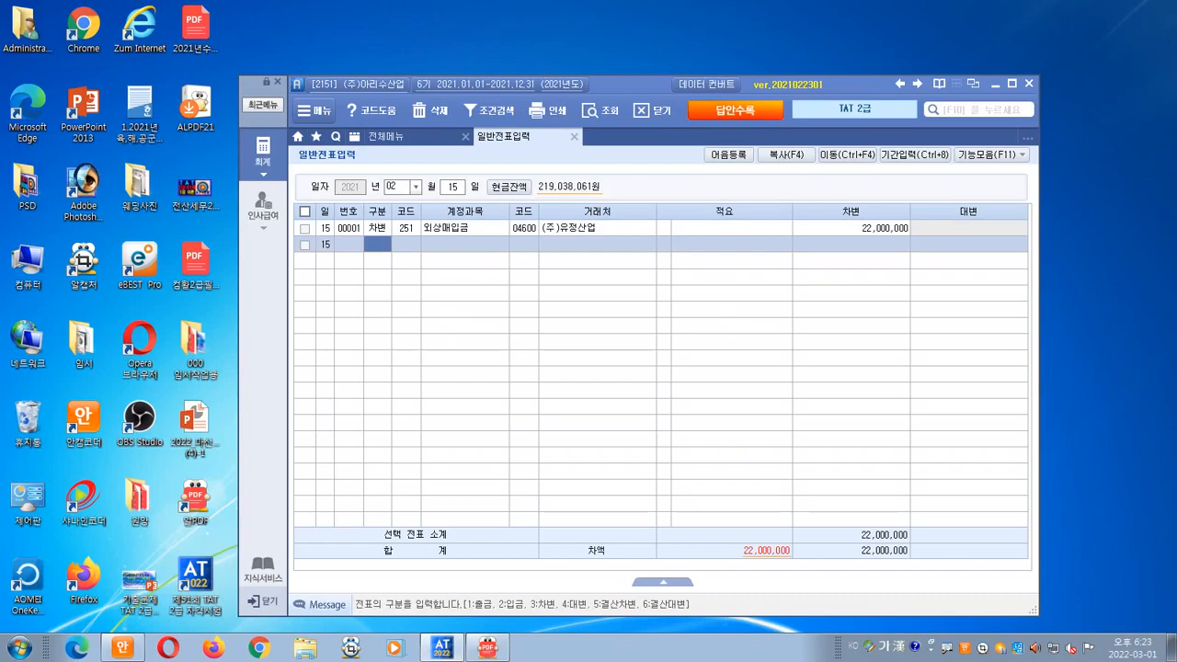
- Start a 대변 line on the February 15 voucher with account 110 받을어음
text(4)
key(Return)
text(110)
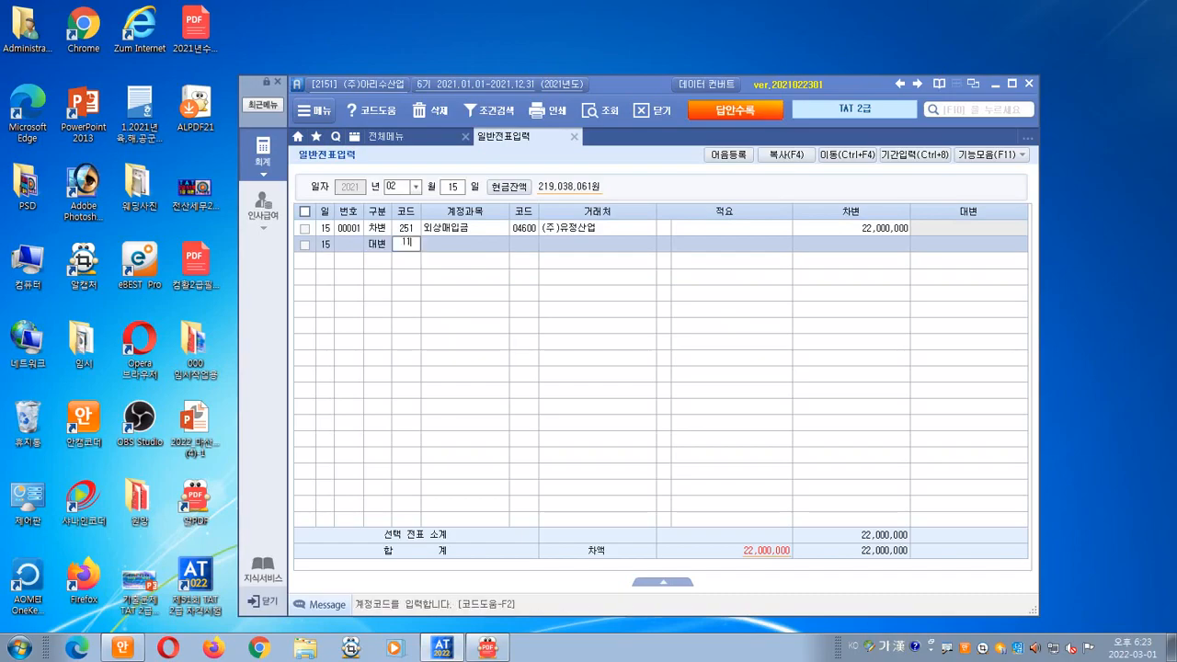
key(Return)
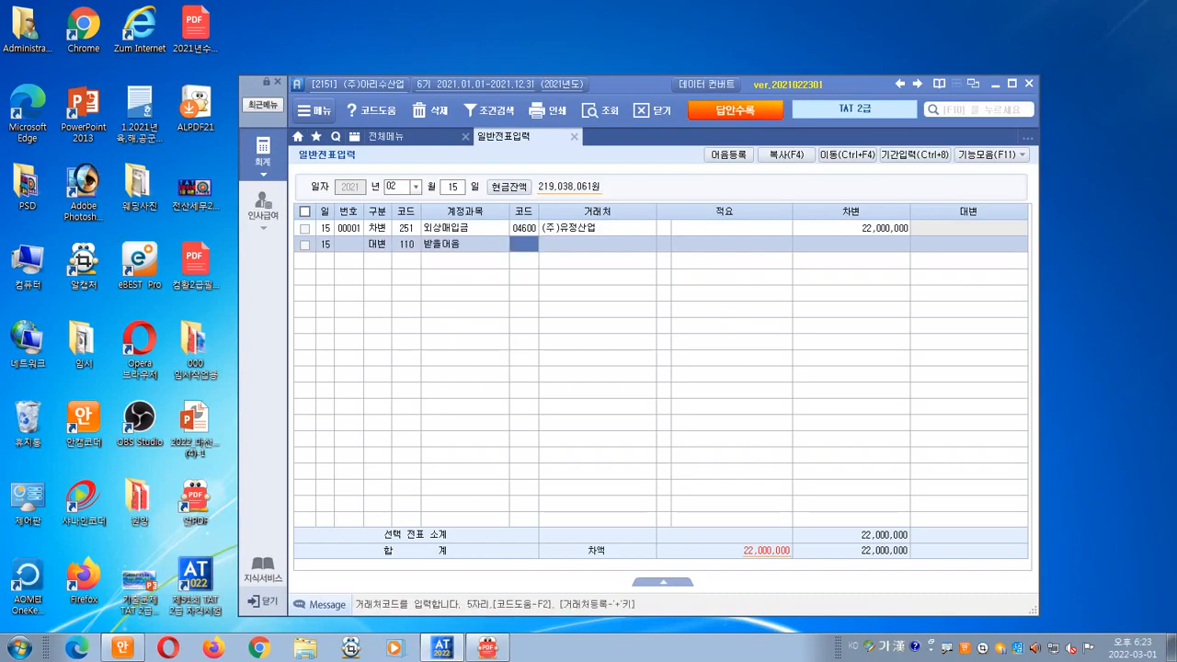
key(F3)
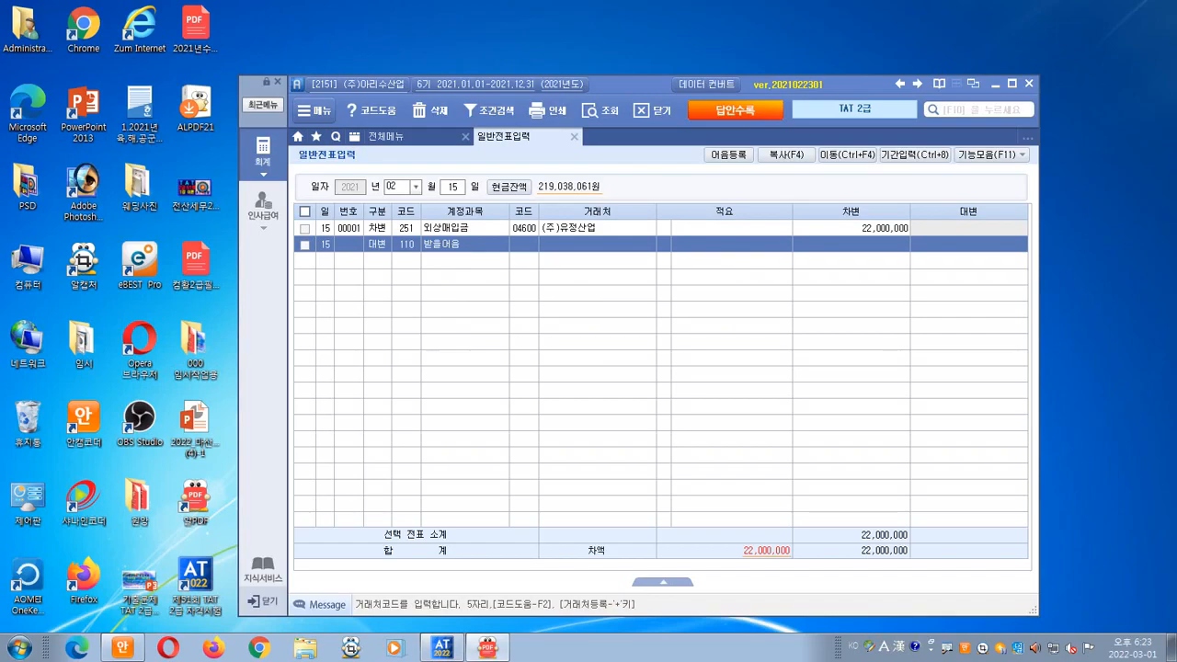
click(524, 243)
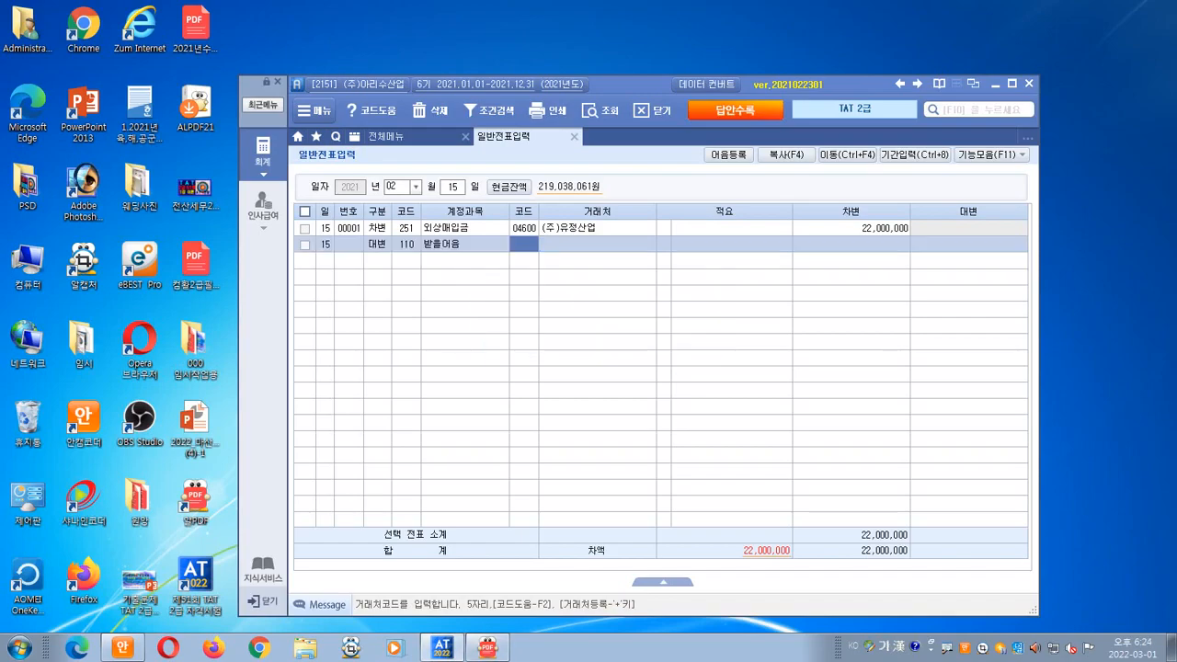
- Set the 대변 line's 거래처 to 04700 (주)청호산업 and its amount to 22,000,000, leaving 적요 blank
text(청)
key(Return)
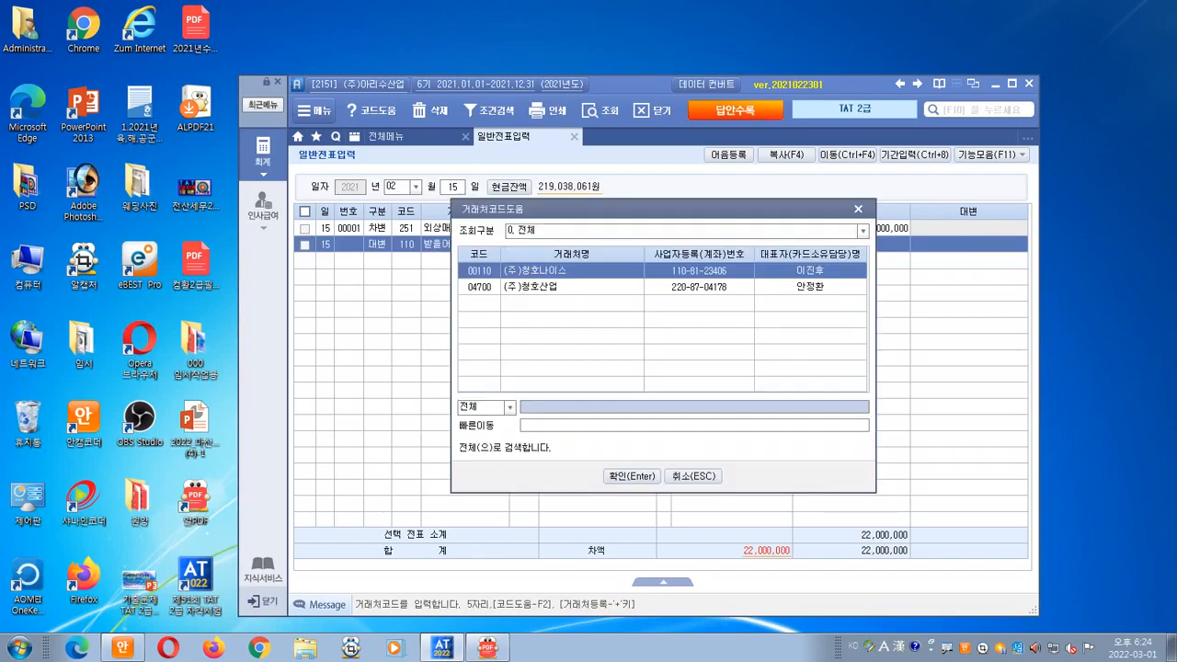
key(Down)
key(Return)
key(Return)
text(22000000)
key(Return)
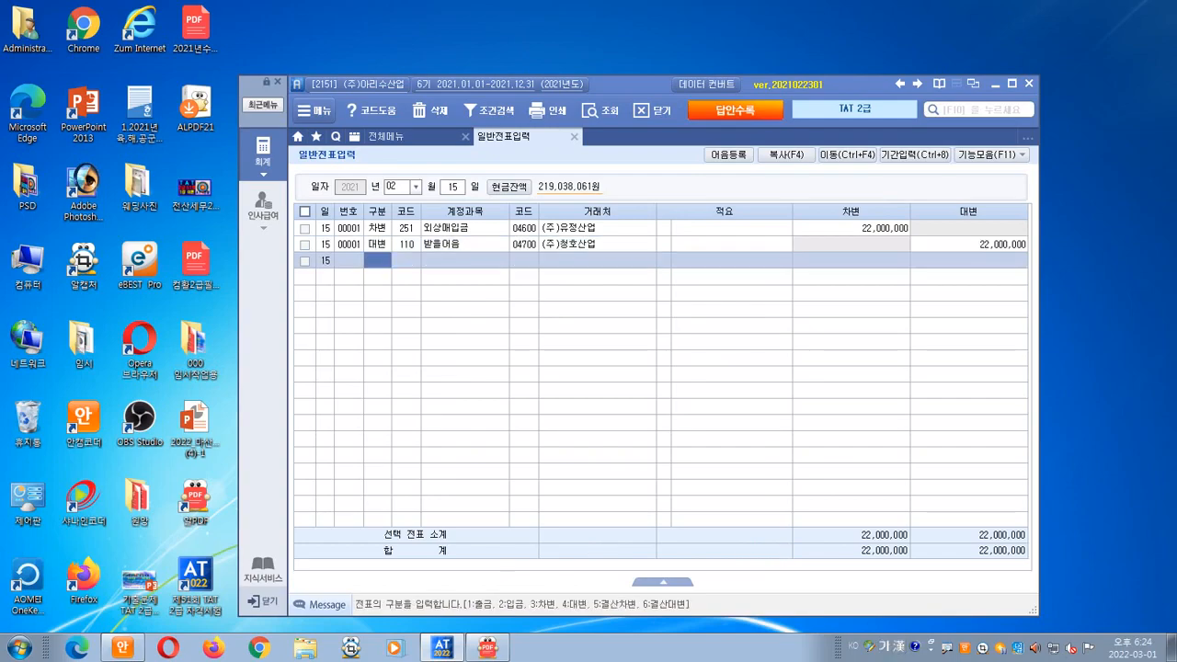
- Open 받을어음 관리 for the 받을어음 line and set 어음상태 to 3 배서
key(Up)
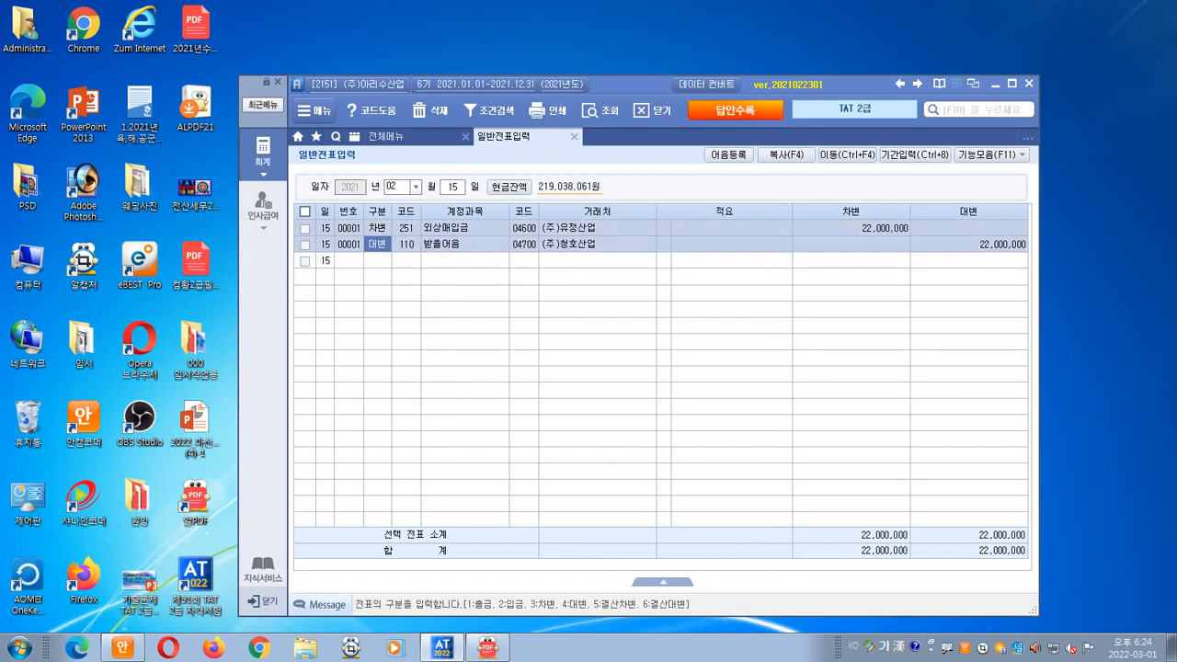
key(F3)
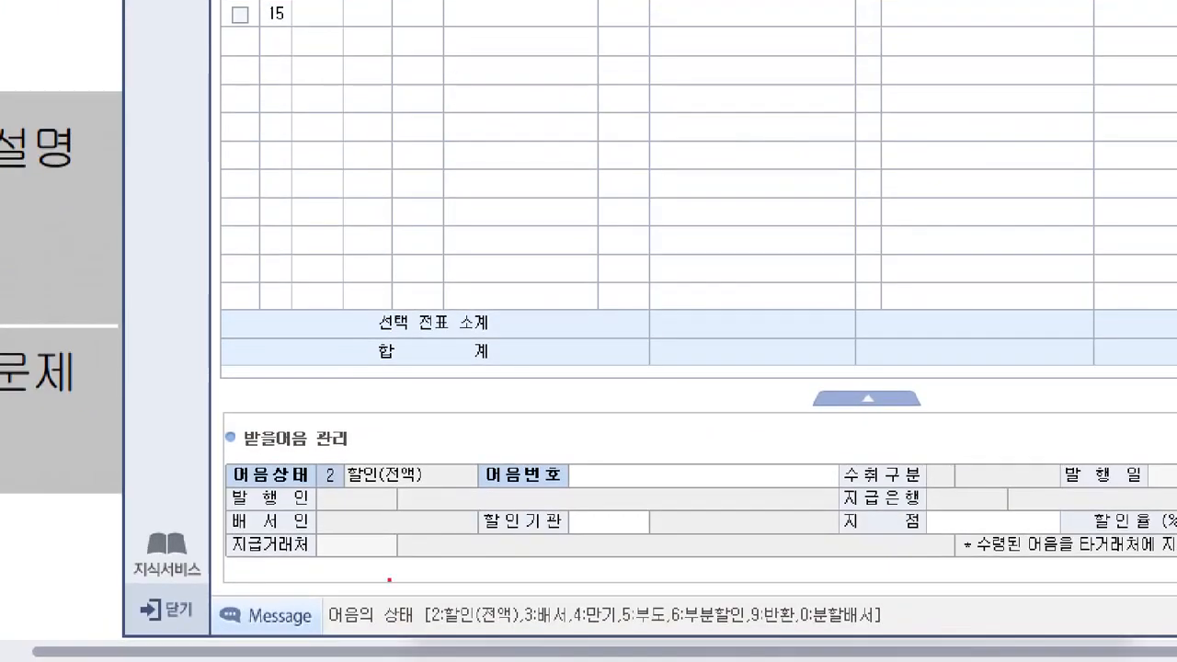
drag(413, 532, 424, 548)
drag(433, 490, 465, 522)
mouse_move(622, 548)
mouse_down()
mouse_move(570, 522)
mouse_move(622, 547)
mouse_up()
drag(688, 506, 700, 460)
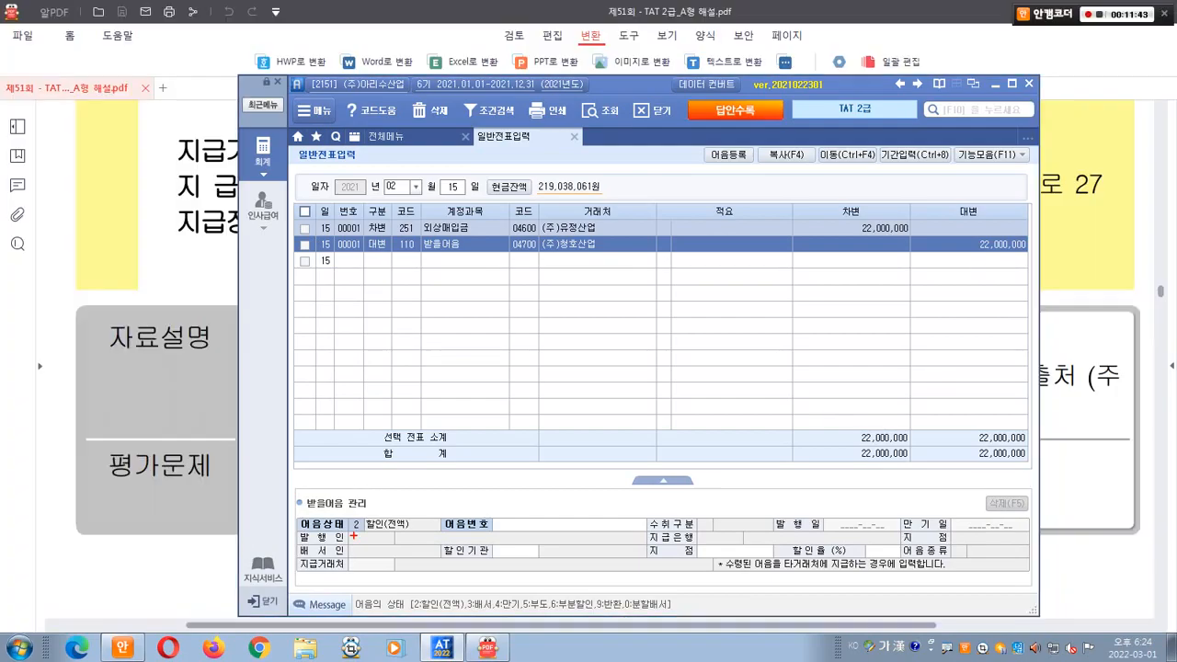
drag(452, 589, 504, 613)
text(3)
key(Return)
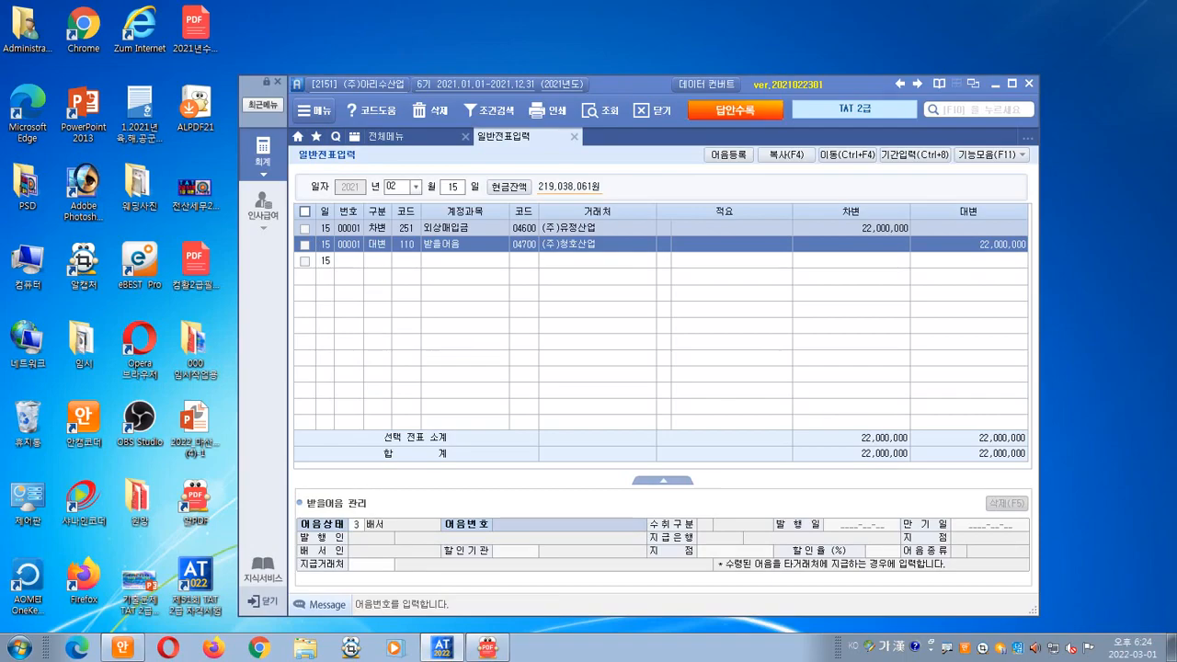
- Look up the 어음번호 and select the (주)청호산업 note for 22,000,000 maturing 2021-08-10
key(F2)
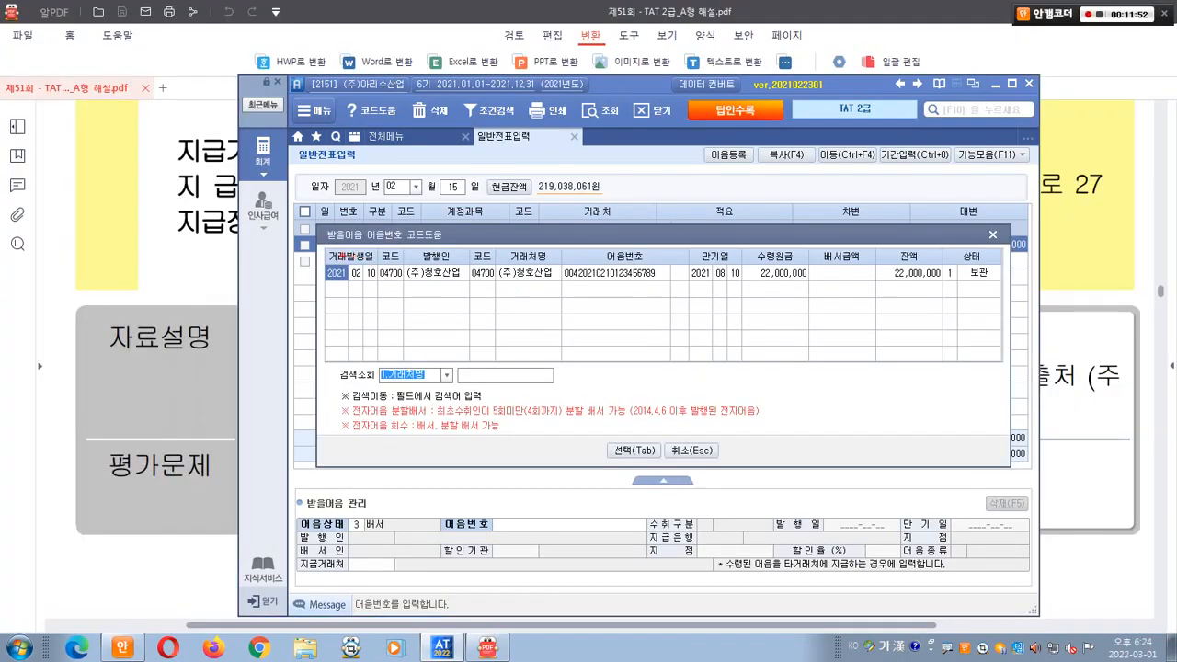
mouse_move(341, 255)
mouse_down()
mouse_move(702, 296)
mouse_move(1004, 294)
mouse_up()
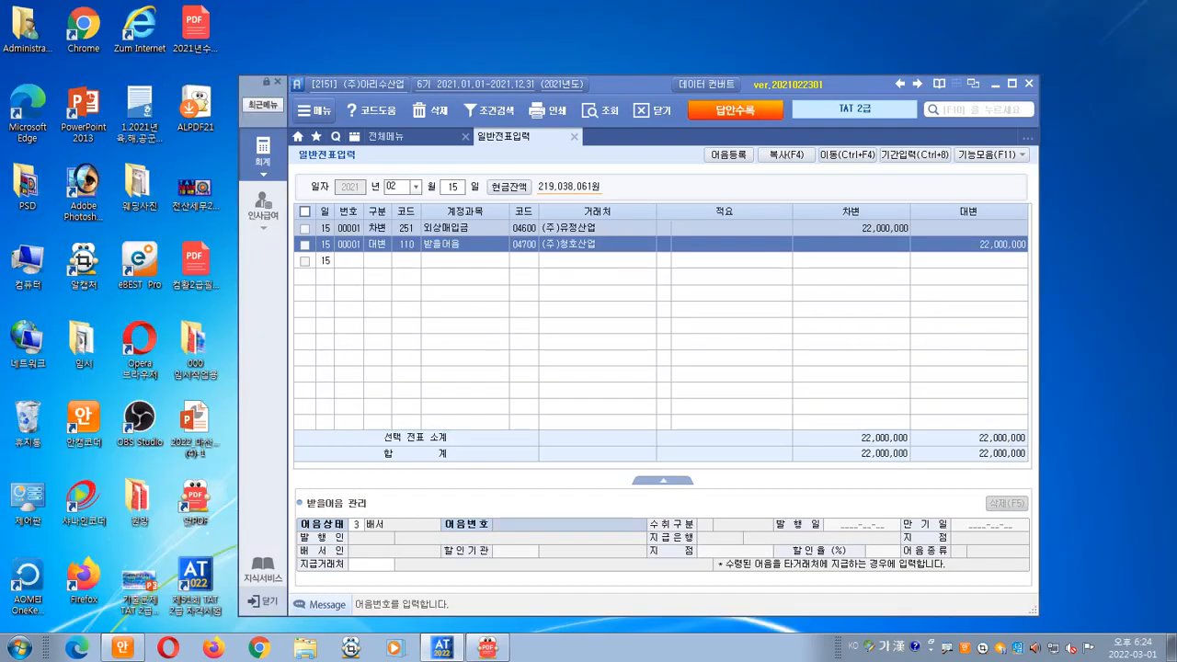
key(F2)
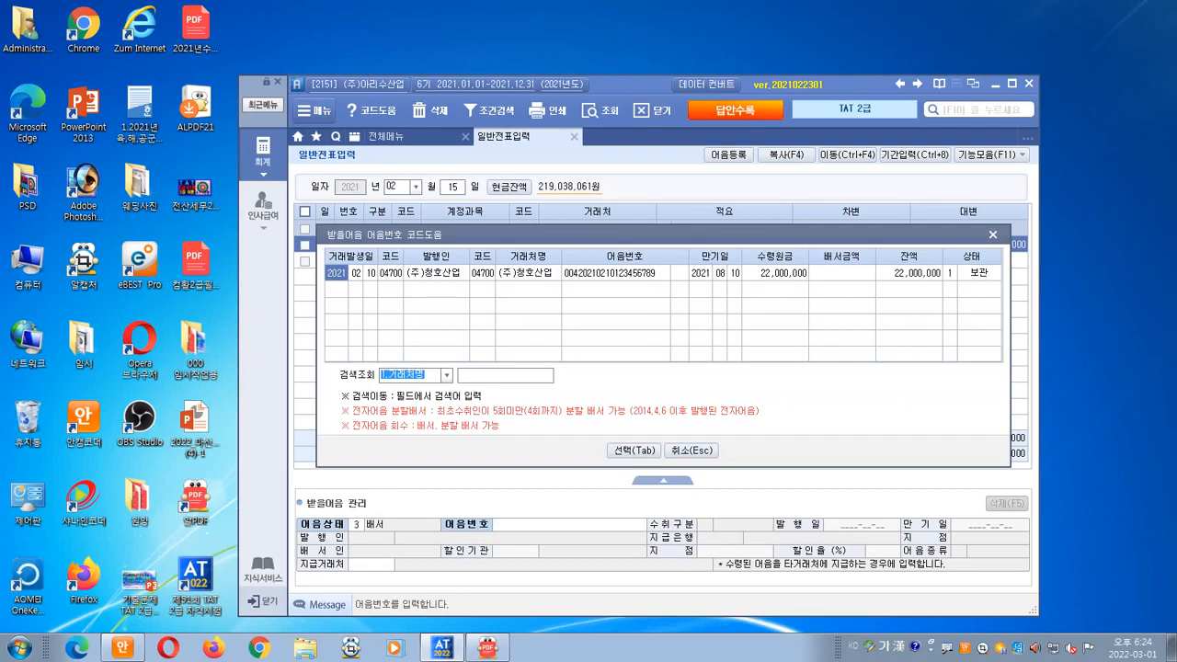
key(Tab)
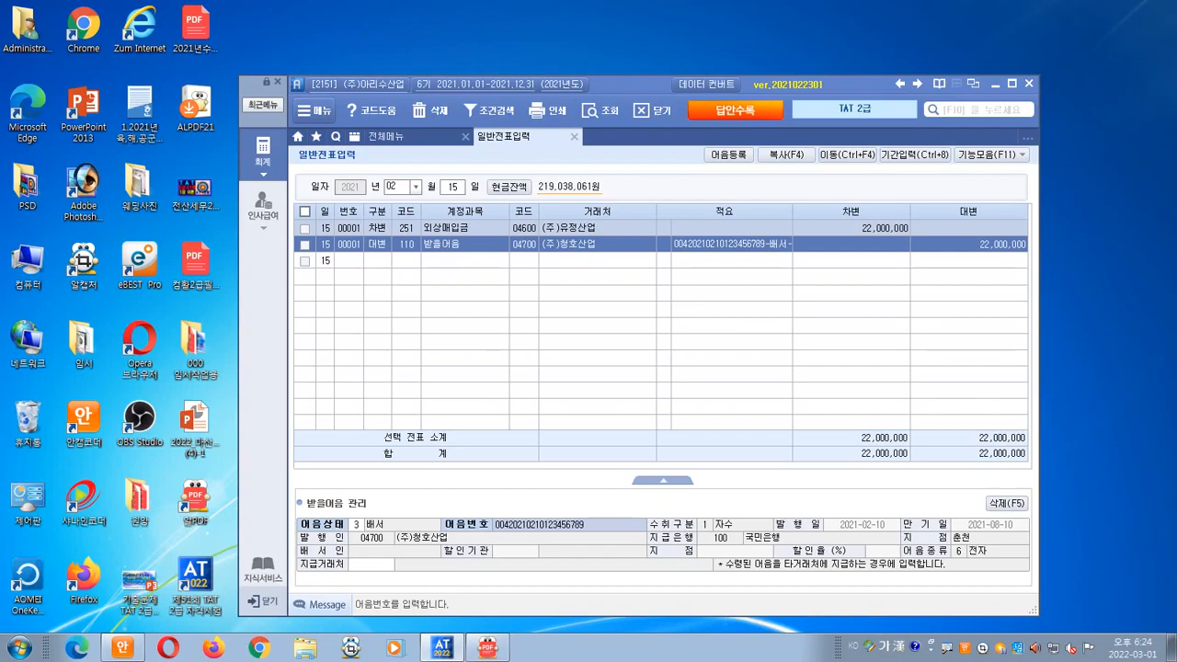
- Set the note's 지급거래처 to 04600 (주)유정산업 by searching the 거래처 codes for 유정
click(370, 564)
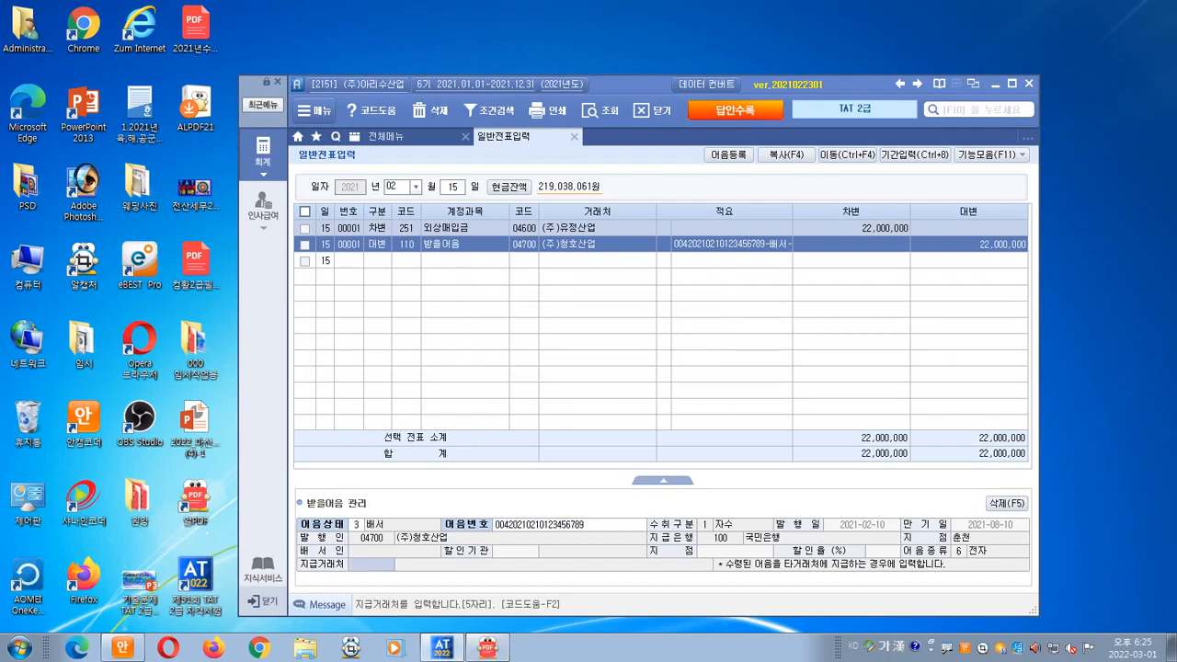
key(F2)
text(유정)
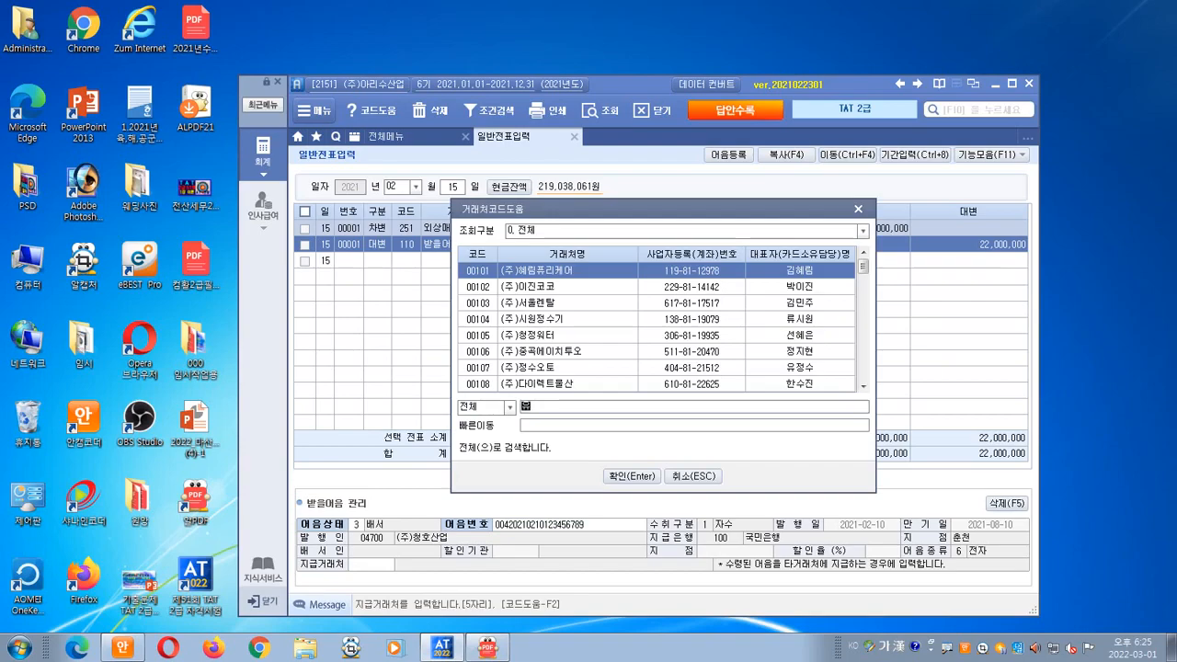
key(Return)
key(Down)
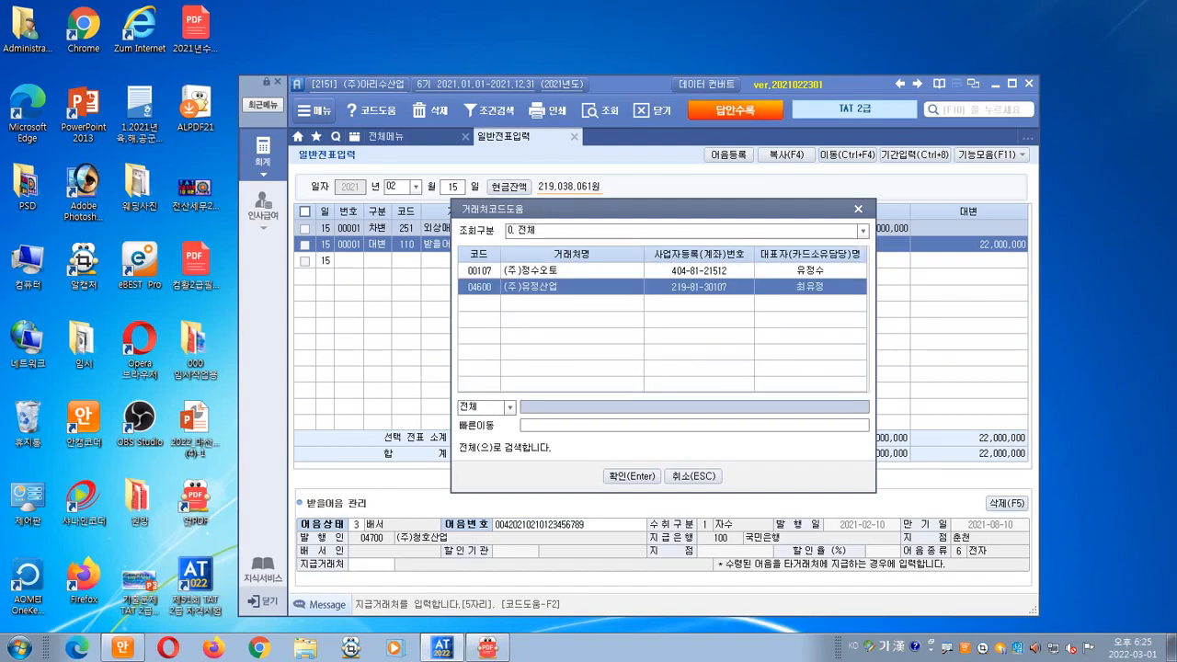
key(Return)
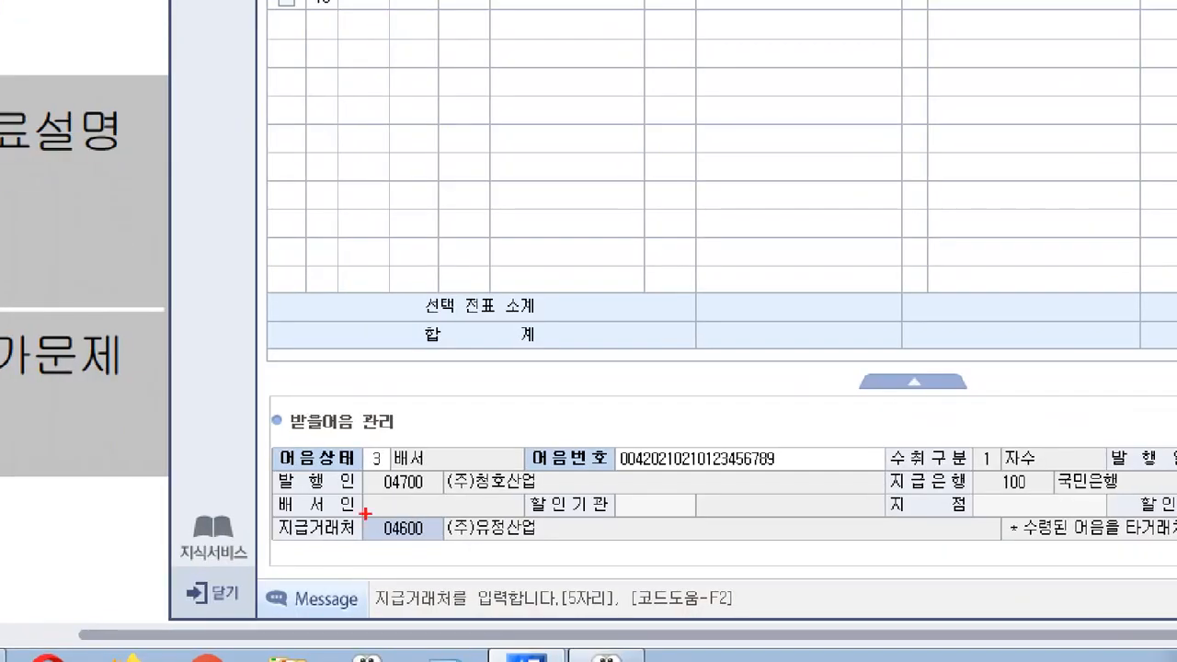
- Mark the 어음상태 3 배서 and the 지급거래처 (주)유정산업 in 받을어음 관리 for review, and clear the marks
drag(367, 537, 380, 531)
mouse_move(395, 480)
mouse_down()
mouse_move(346, 451)
mouse_move(414, 425)
mouse_move(410, 455)
mouse_up()
mouse_move(417, 406)
mouse_down()
mouse_move(427, 421)
mouse_move(453, 390)
mouse_up()
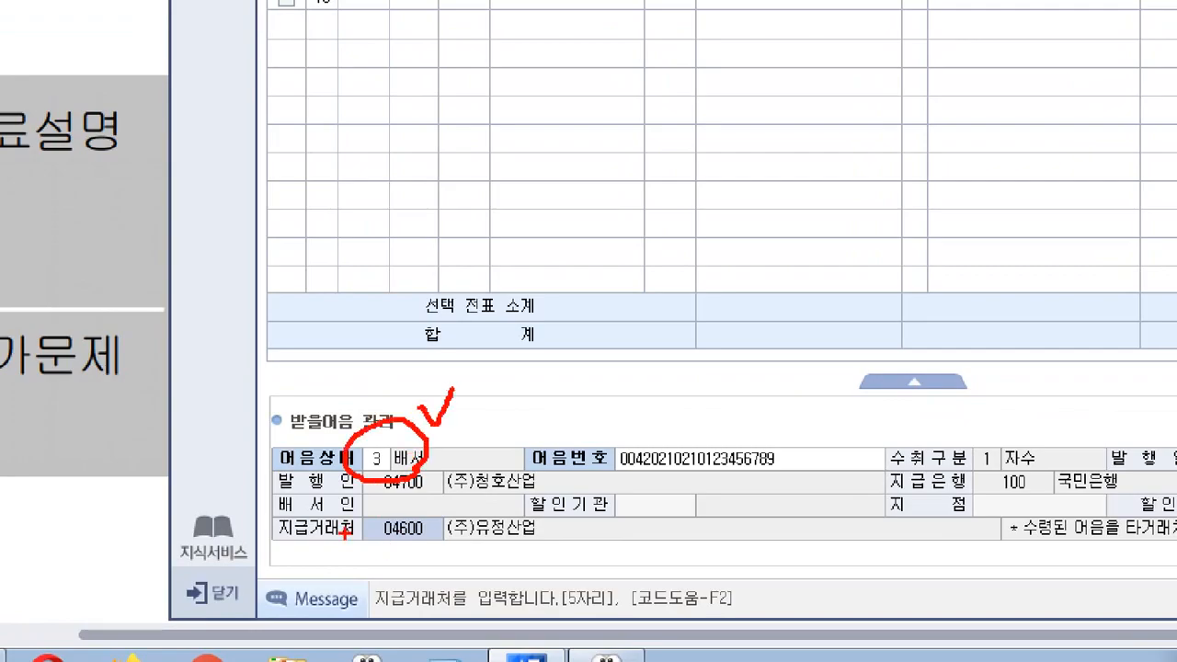
drag(266, 511, 541, 550)
drag(472, 495, 529, 471)
key(Escape)
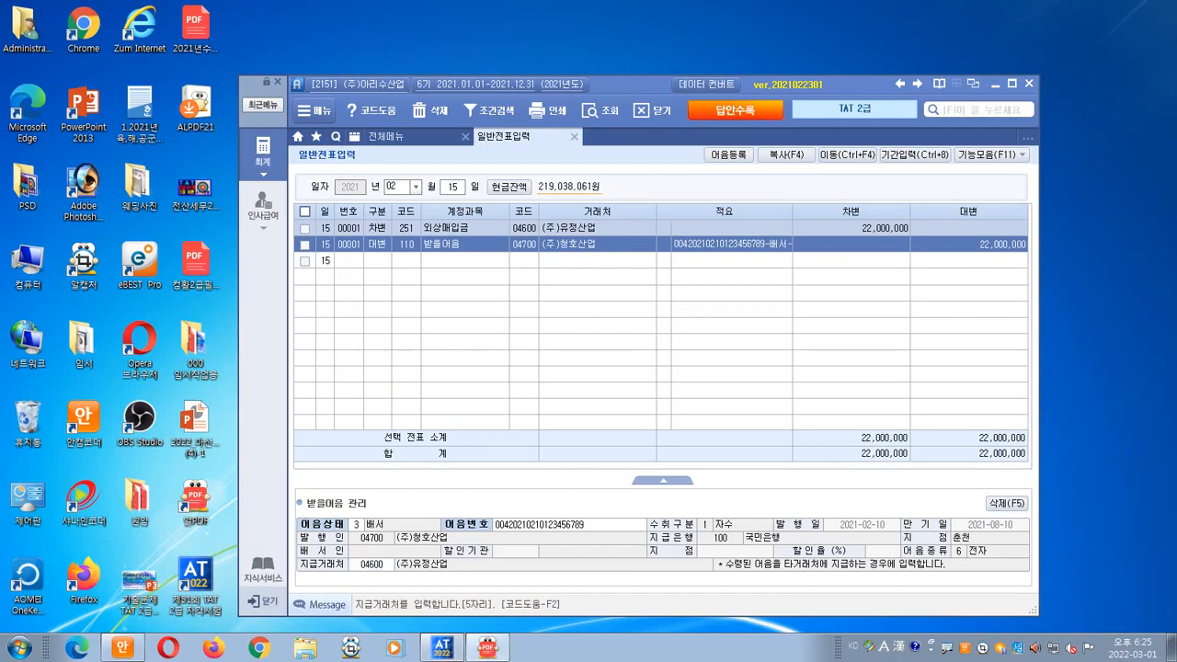
- Switch to the 알PDF problem sheet and mark the 전자계산서 title of the 리스회계 problem
key(alt+Tab)
drag(241, 133, 363, 189)
key(alt+Tab)
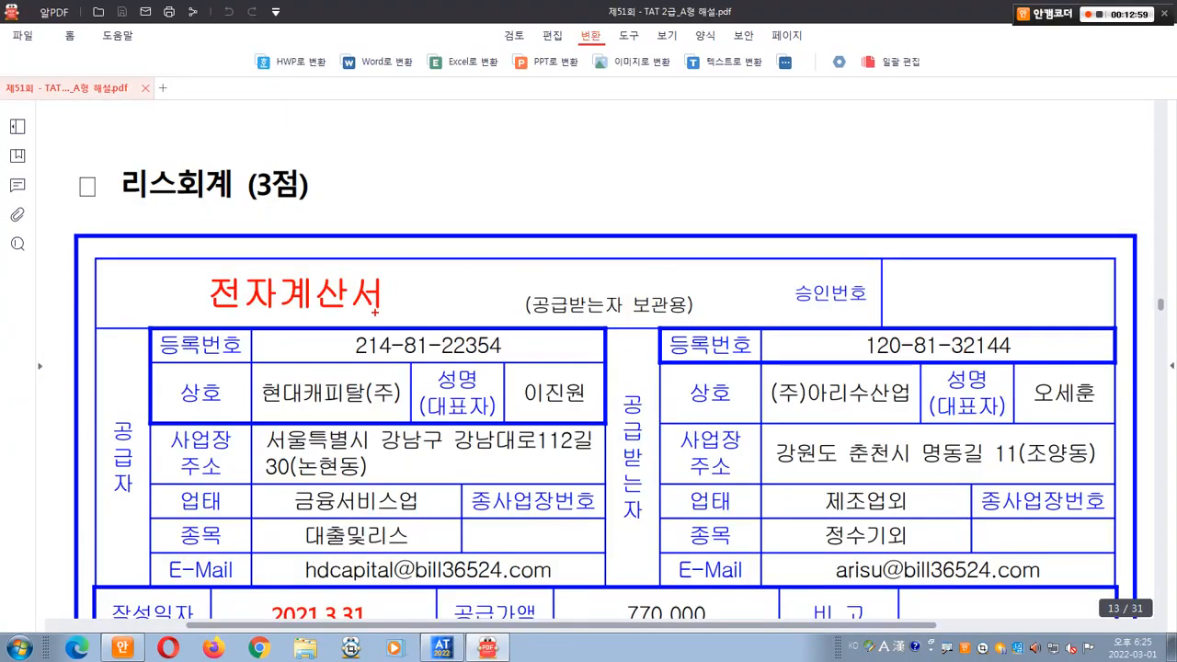
mouse_move(376, 314)
mouse_down()
mouse_move(224, 306)
mouse_move(341, 299)
mouse_up()
drag(296, 240, 331, 230)
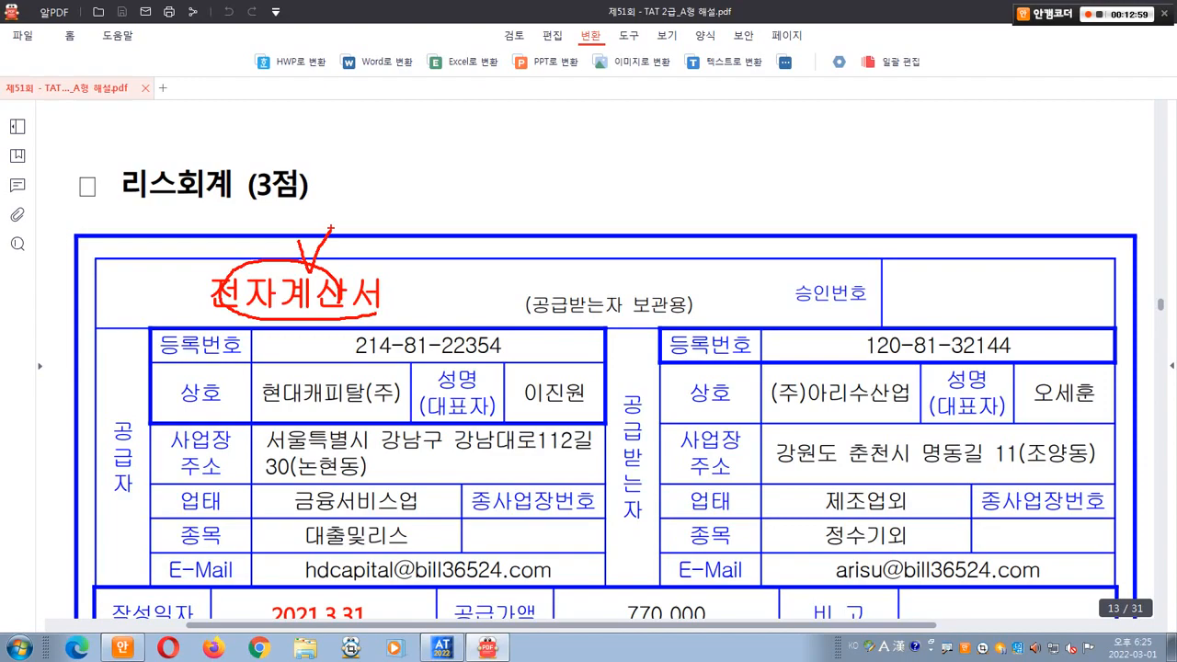
mouse_move(588, 260)
mouse_down()
mouse_move(526, 232)
mouse_move(578, 221)
mouse_move(580, 250)
mouse_up()
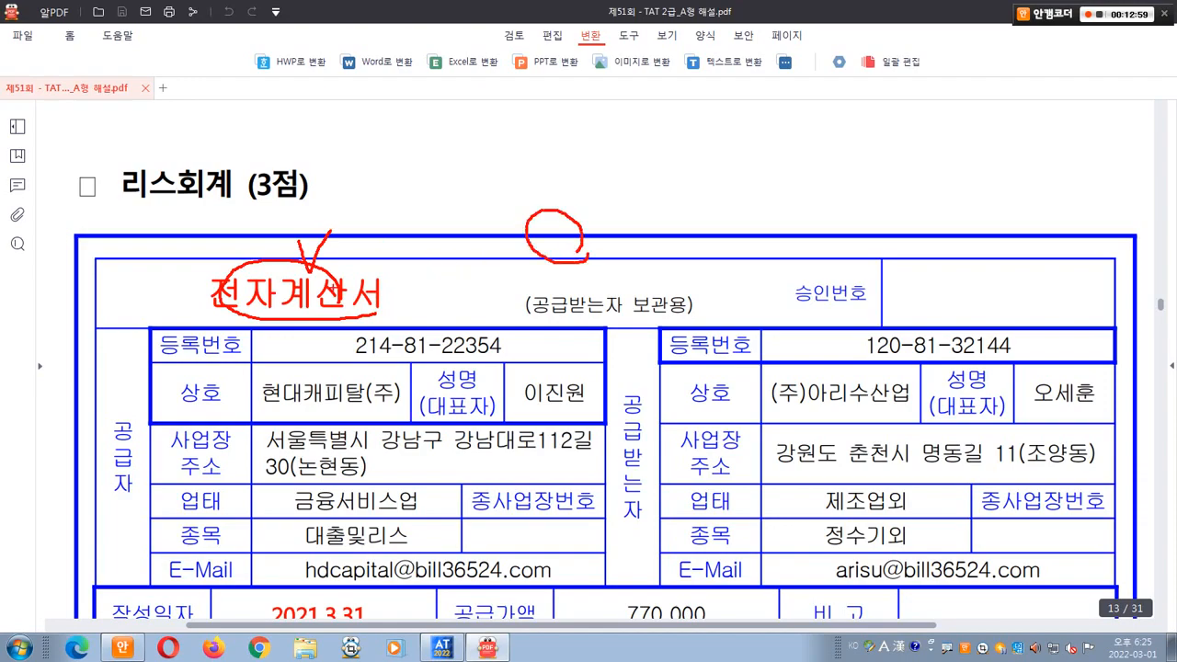
drag(319, 276, 346, 240)
mouse_move(428, 219)
mouse_down()
mouse_move(439, 231)
mouse_move(451, 209)
mouse_up()
mouse_move(715, 259)
mouse_down()
mouse_move(688, 201)
mouse_move(719, 244)
mouse_up()
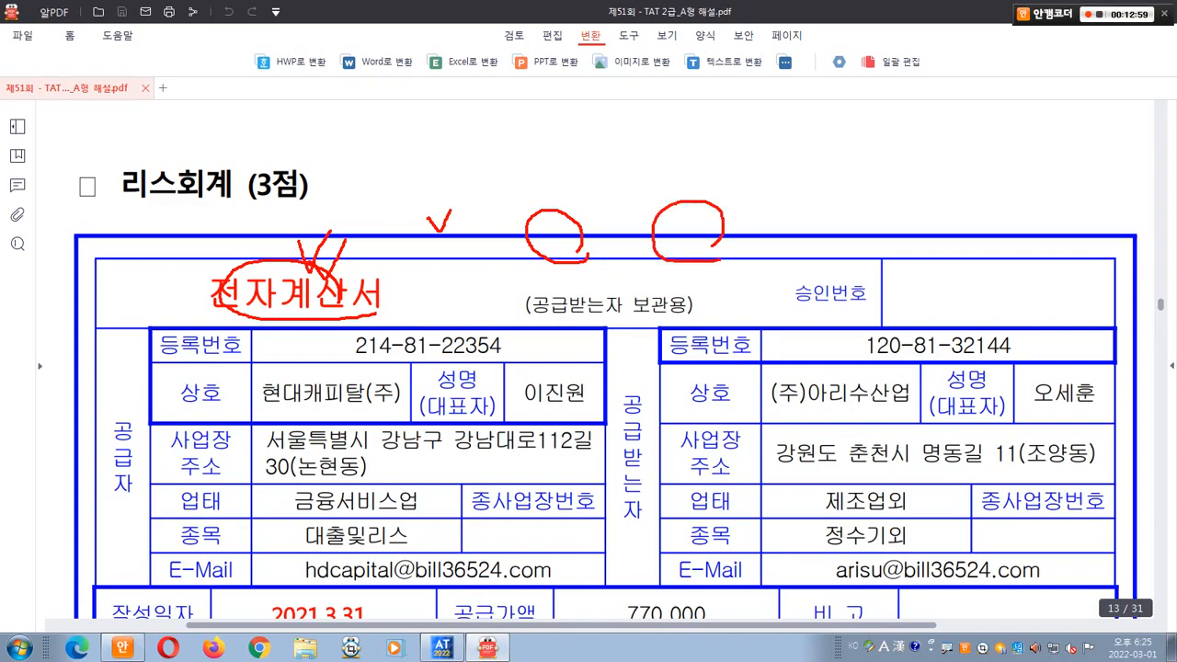
mouse_move(381, 309)
mouse_down()
mouse_move(312, 324)
mouse_move(292, 267)
mouse_move(373, 307)
mouse_up()
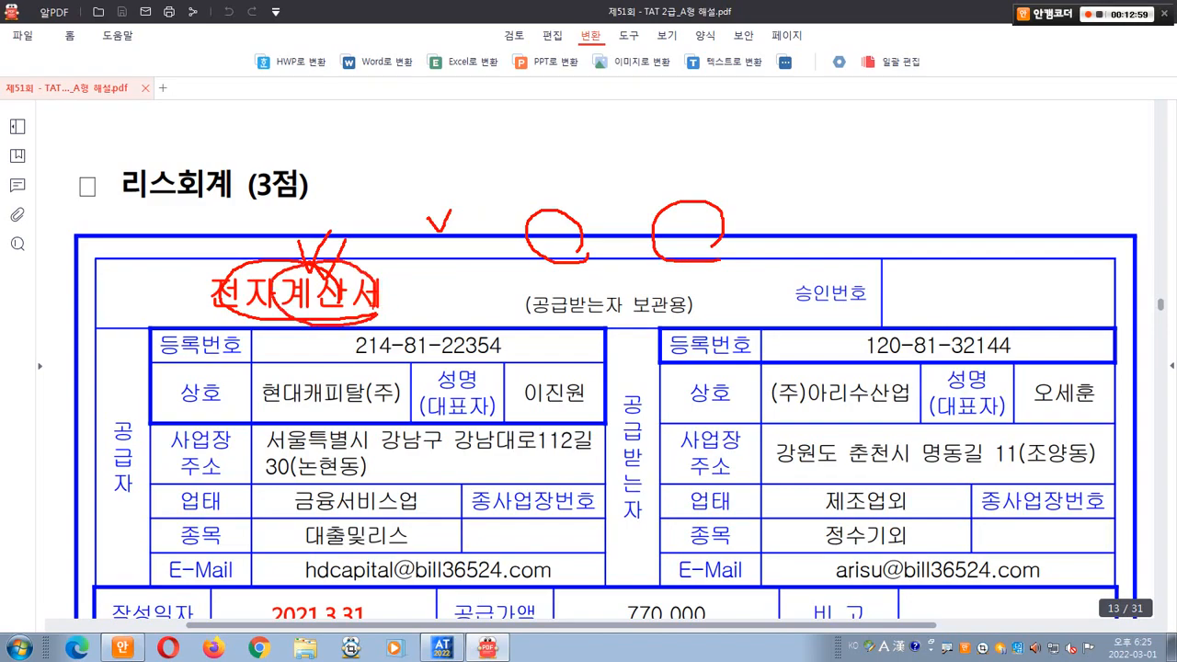
- Circle the recipient (주)아리수산업 and the supplier 현대캐피탈(주) on the 전자계산서
key(alt+Tab)
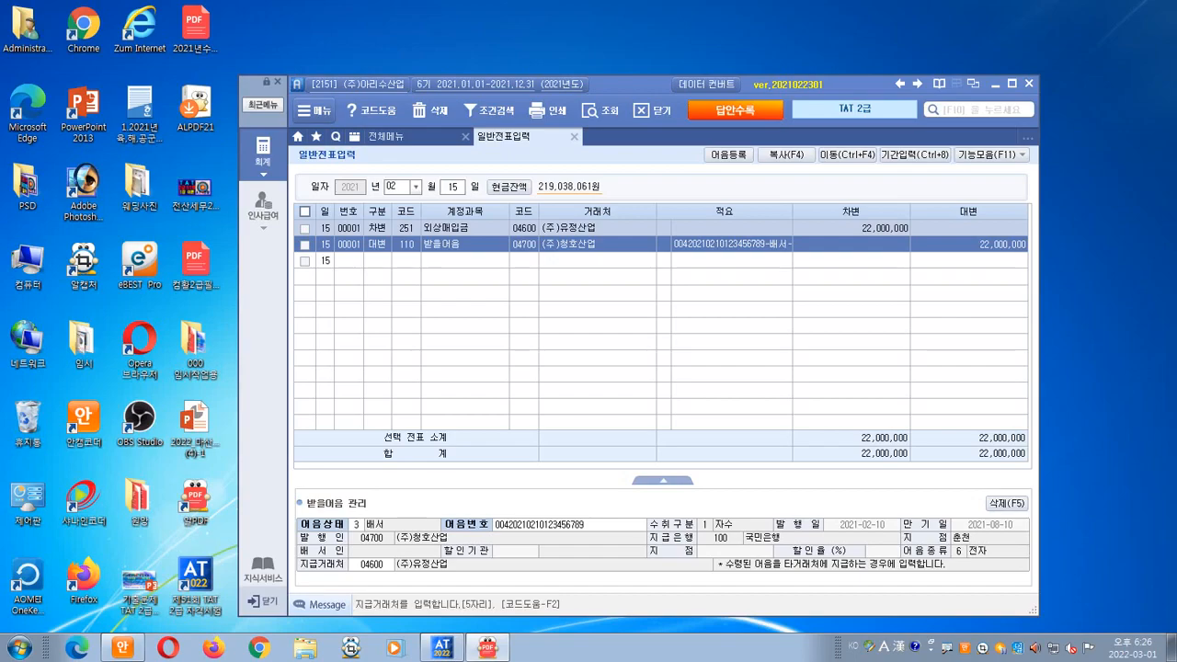
key(alt+Tab)
mouse_move(885, 343)
mouse_down()
mouse_move(797, 324)
mouse_move(865, 347)
mouse_up()
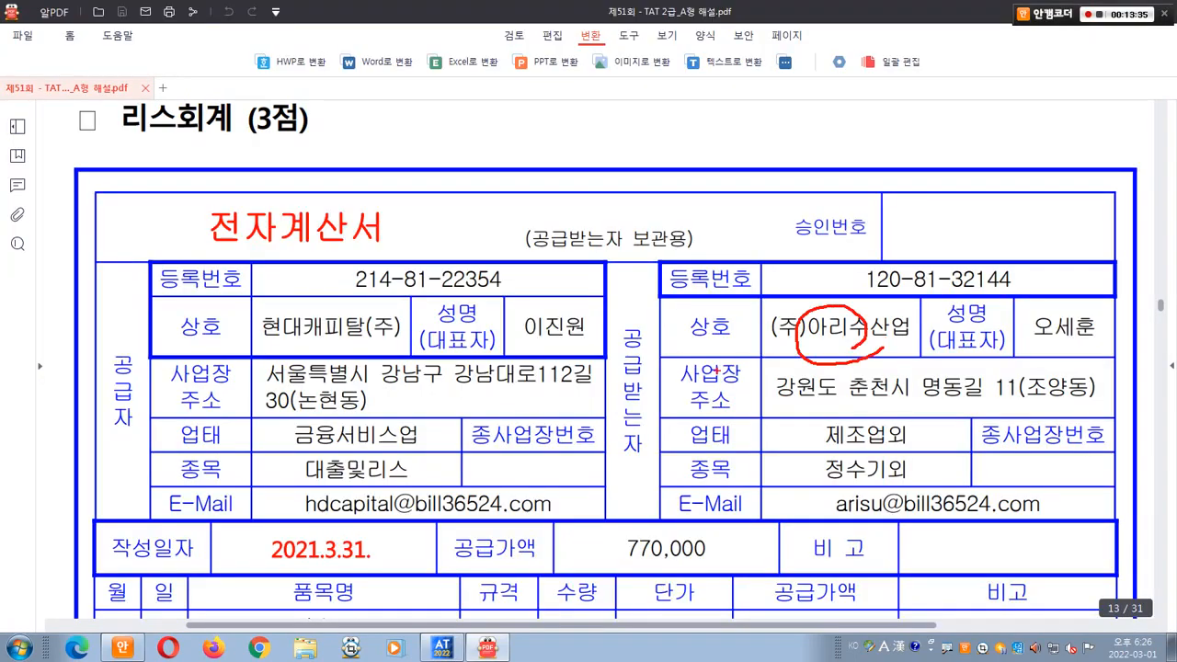
mouse_move(388, 342)
mouse_down()
mouse_move(371, 352)
mouse_move(274, 335)
mouse_move(382, 339)
mouse_up()
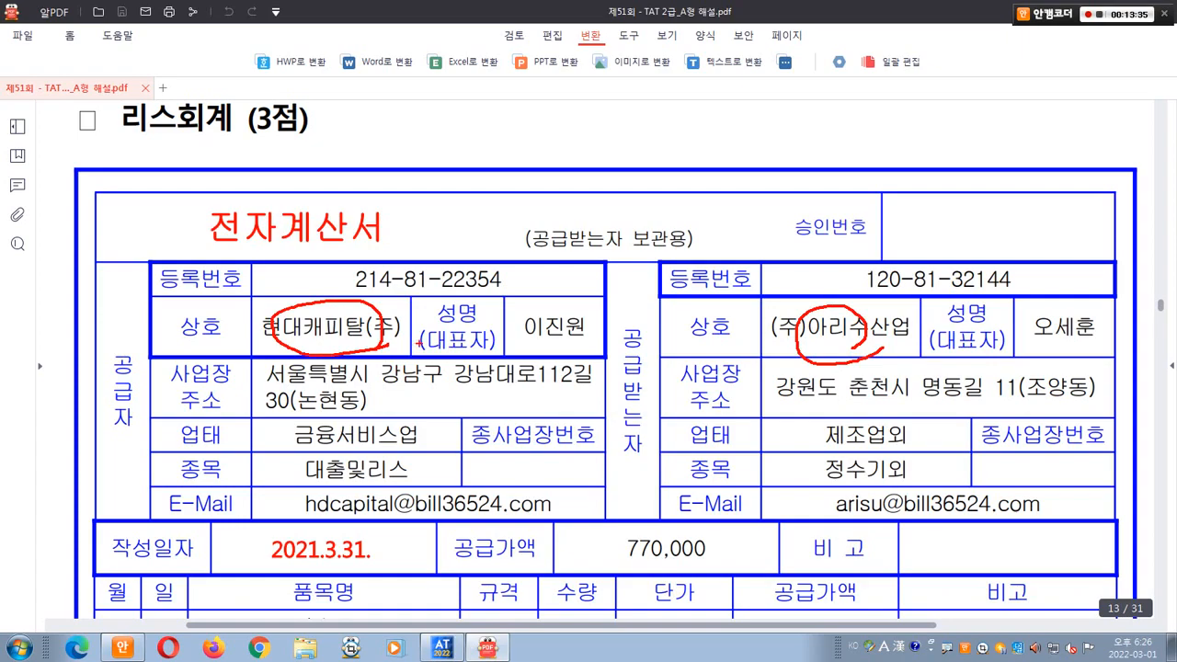
- Mark the 작성일자 2021.3.31., the 공급가액 770,000 and the empty 비고 field on the 전자계산서
key(alt+Tab)
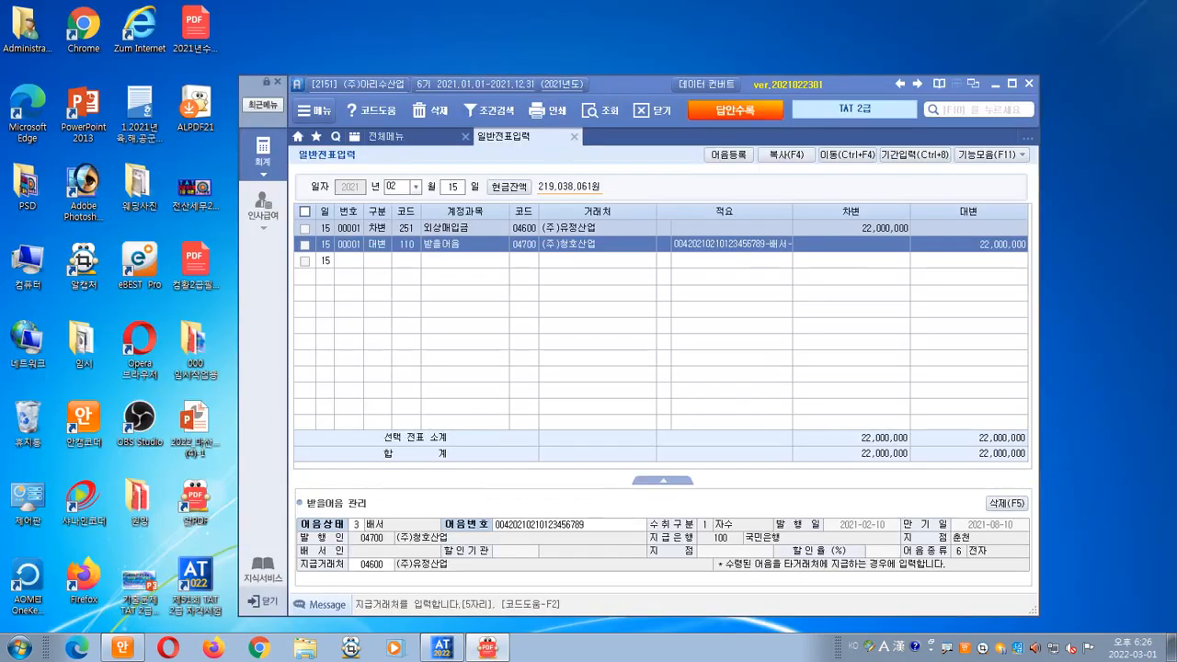
key(alt+Tab)
mouse_move(366, 342)
mouse_down()
mouse_move(306, 350)
mouse_move(342, 311)
mouse_up()
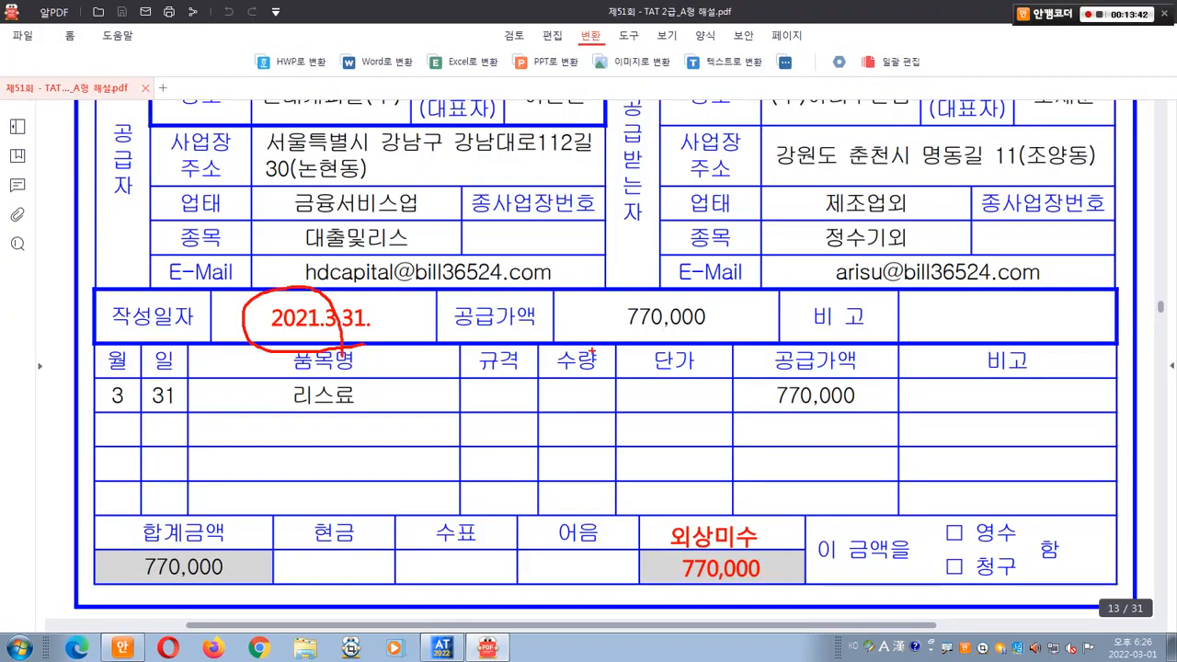
mouse_move(670, 341)
mouse_down()
mouse_move(594, 323)
mouse_move(677, 322)
mouse_up()
drag(835, 325, 977, 321)
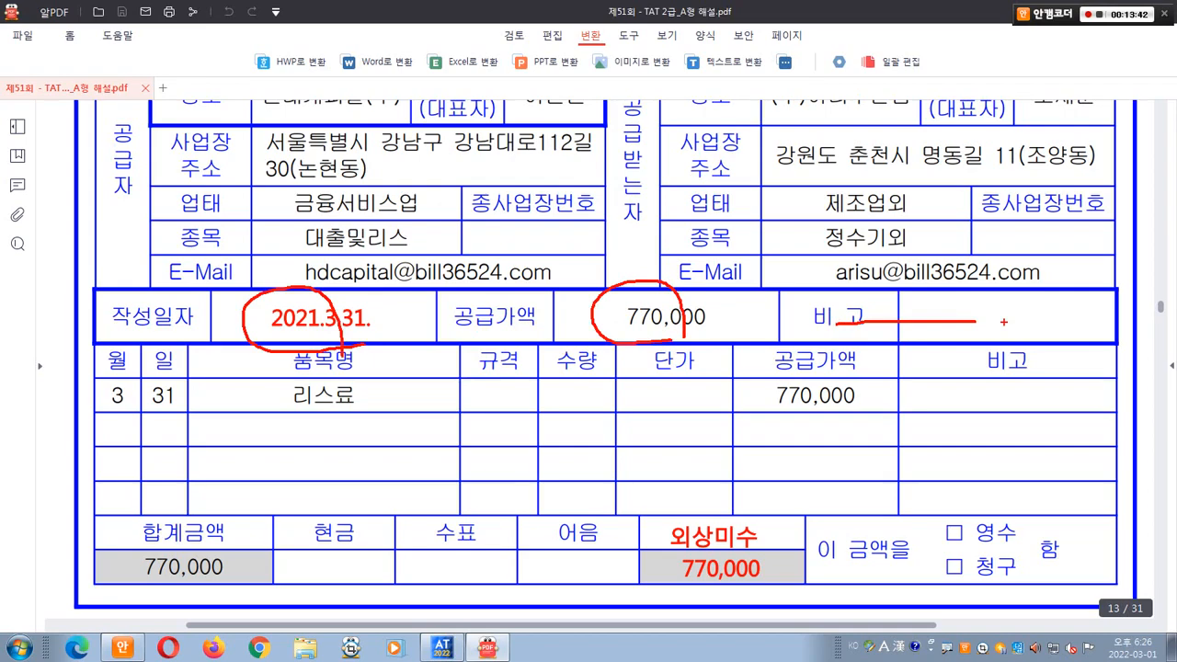
mouse_move(938, 297)
mouse_down()
mouse_move(947, 306)
mouse_move(967, 280)
mouse_up()
- Circle the 3/31 리스료 item with its 770,000 공급가액 and mark the 외상미수 amount, and clear the marks
mouse_move(162, 415)
mouse_down()
mouse_move(103, 410)
mouse_move(182, 397)
mouse_move(167, 421)
mouse_up()
mouse_move(313, 425)
mouse_down()
mouse_move(269, 398)
mouse_move(352, 426)
mouse_up()
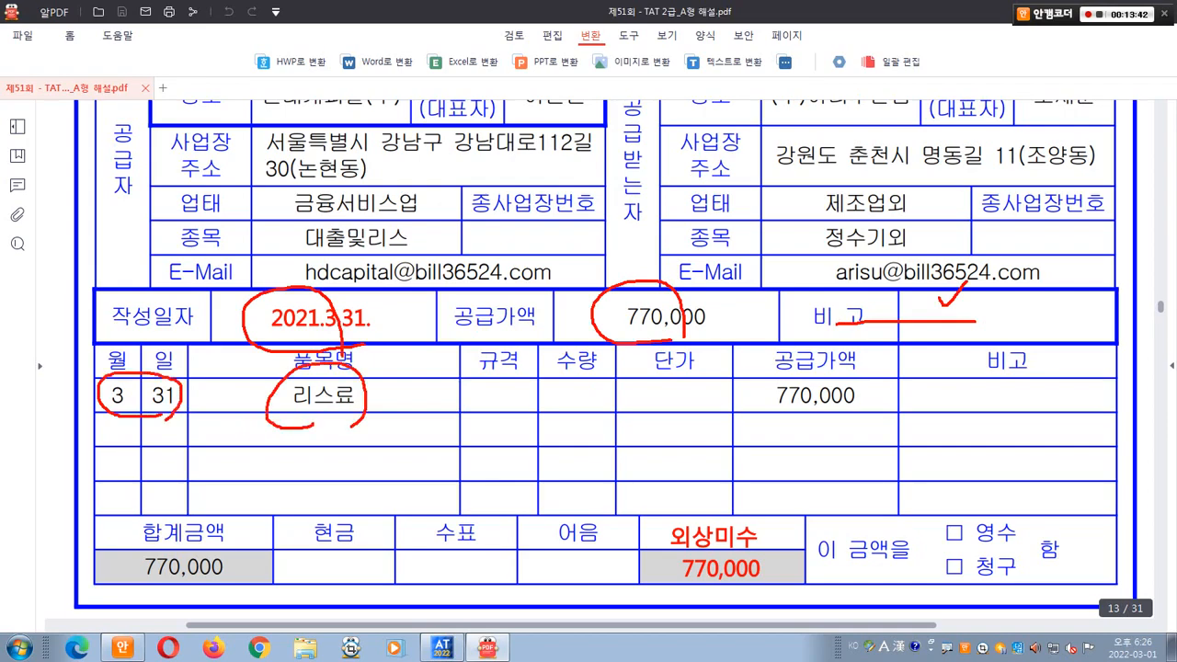
mouse_move(838, 427)
mouse_down()
mouse_move(810, 361)
mouse_move(839, 426)
mouse_up()
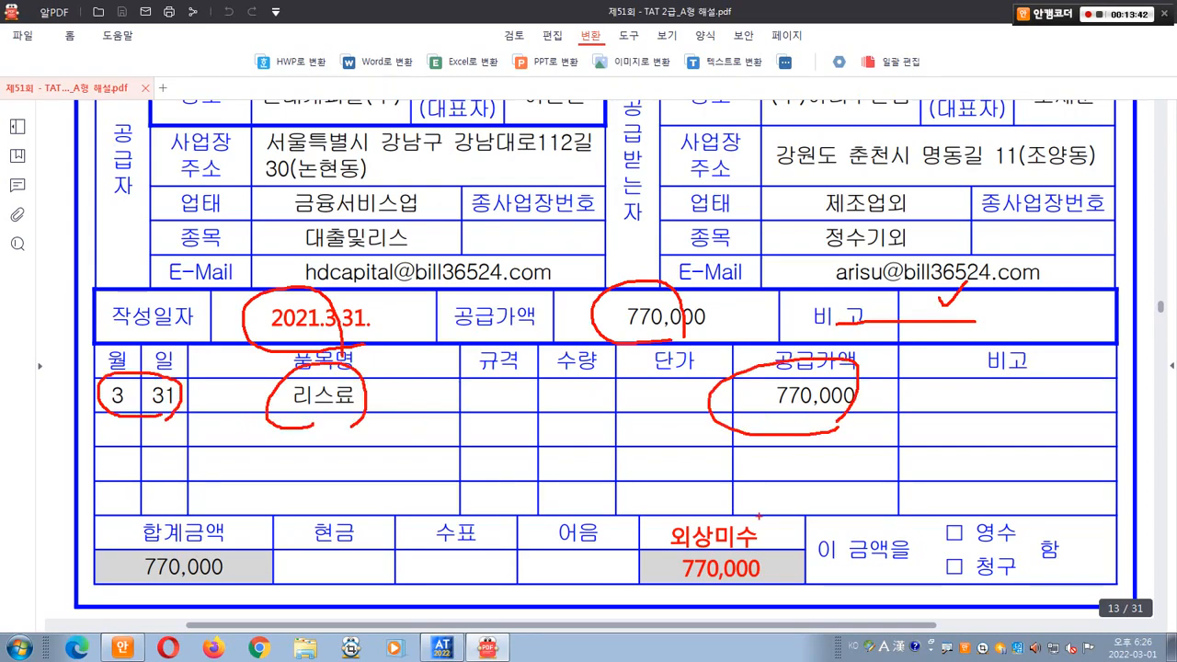
mouse_move(749, 591)
mouse_down()
mouse_move(642, 541)
mouse_move(769, 539)
mouse_move(759, 567)
mouse_up()
drag(721, 480, 760, 473)
key(Escape)
click(488, 647)
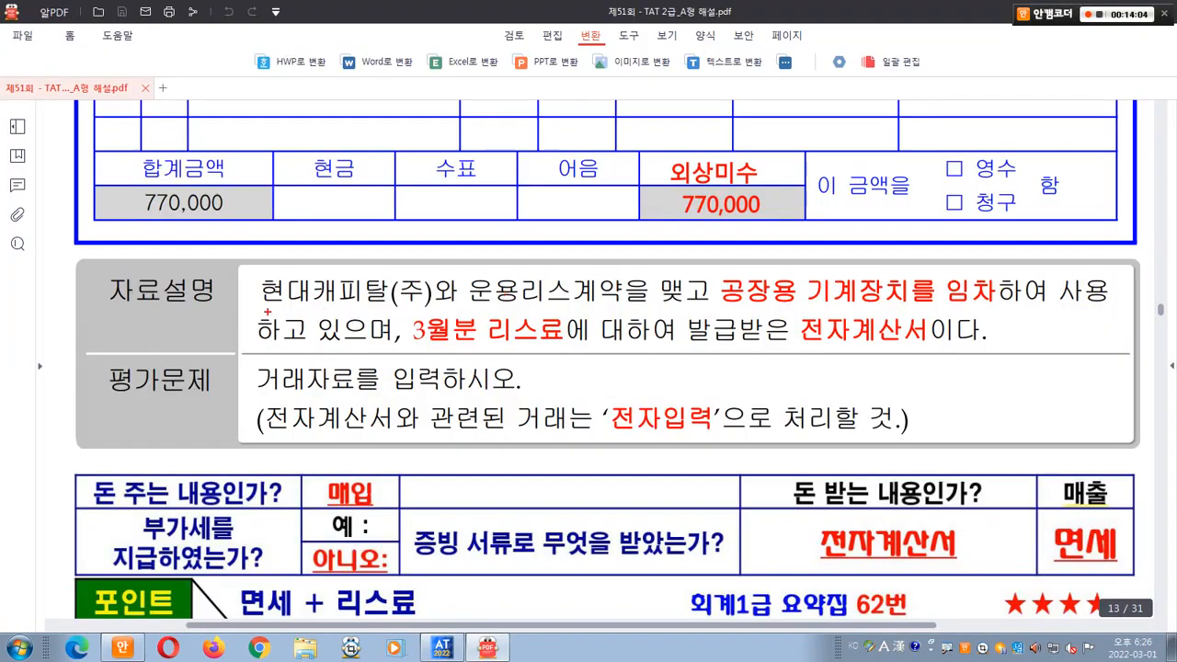
- Underline the 운용리스 and 3월분 리스료 description in the 자료설명 and the 전자입력 instruction in the 평가문제
mouse_move(267, 312)
mouse_down()
mouse_move(778, 310)
mouse_move(719, 291)
mouse_move(778, 261)
mouse_move(781, 307)
mouse_move(1118, 304)
mouse_up()
mouse_move(999, 312)
mouse_down()
mouse_move(957, 314)
mouse_move(999, 276)
mouse_move(997, 305)
mouse_up()
mouse_move(279, 347)
mouse_down()
mouse_move(939, 343)
mouse_move(805, 327)
mouse_move(876, 342)
mouse_up()
drag(264, 398, 511, 399)
drag(583, 394, 713, 439)
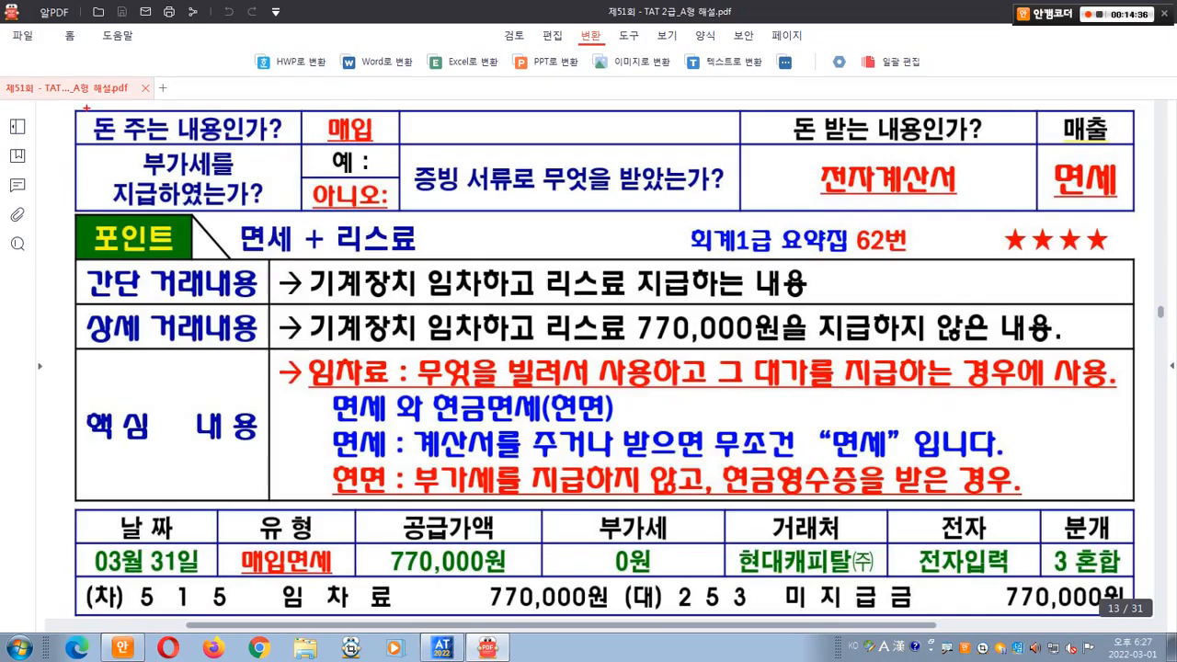
- Mark 매입, 아니오, 전자계산서 and 면세 in the PDF's explanation table and underline the 간단 거래내용 sentence
drag(76, 104, 375, 145)
mouse_move(213, 218)
mouse_down()
mouse_move(189, 223)
mouse_move(174, 155)
mouse_move(212, 214)
mouse_up()
mouse_move(320, 232)
mouse_down()
mouse_move(307, 195)
mouse_move(366, 215)
mouse_up()
mouse_move(552, 204)
mouse_down()
mouse_move(569, 156)
mouse_move(568, 199)
mouse_up()
mouse_move(901, 207)
mouse_down()
mouse_move(853, 214)
mouse_move(861, 141)
mouse_move(927, 198)
mouse_up()
mouse_move(1080, 207)
mouse_down()
mouse_move(1045, 143)
mouse_move(1109, 201)
mouse_up()
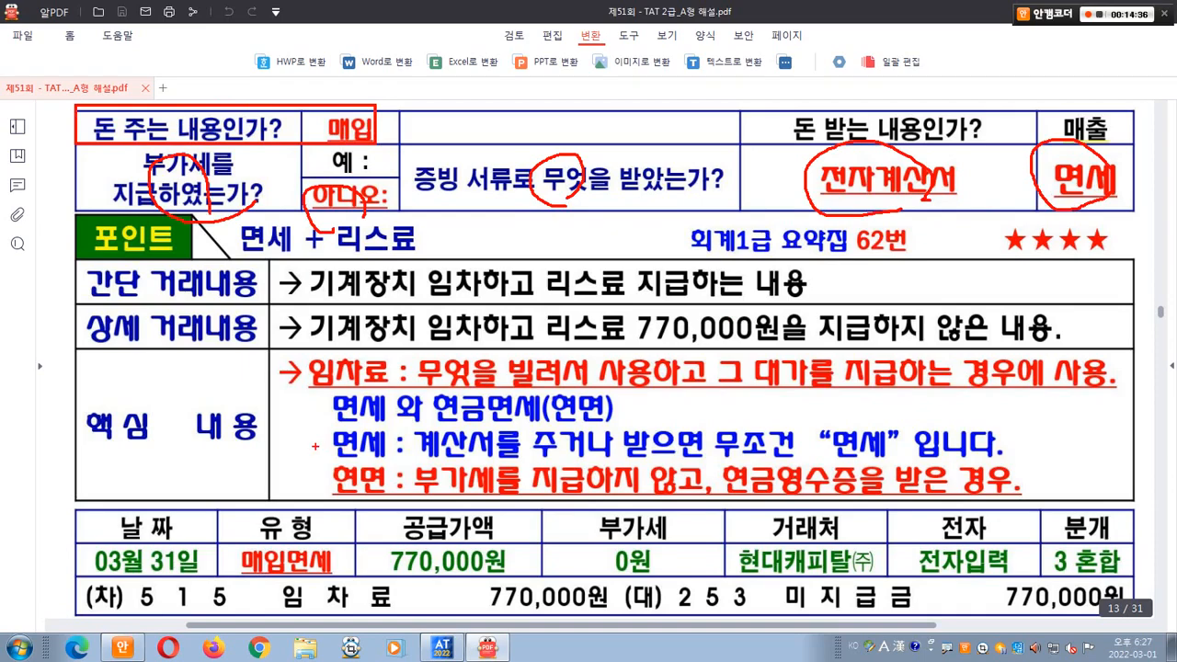
mouse_move(309, 306)
mouse_down()
mouse_move(563, 296)
mouse_move(801, 305)
mouse_up()
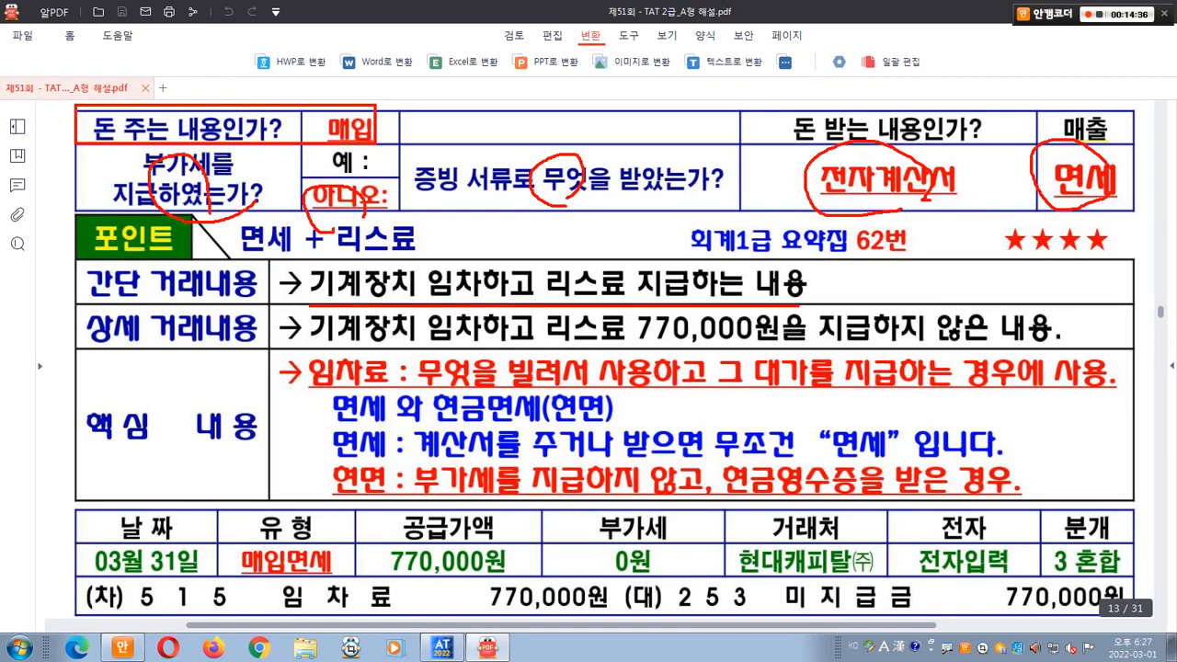
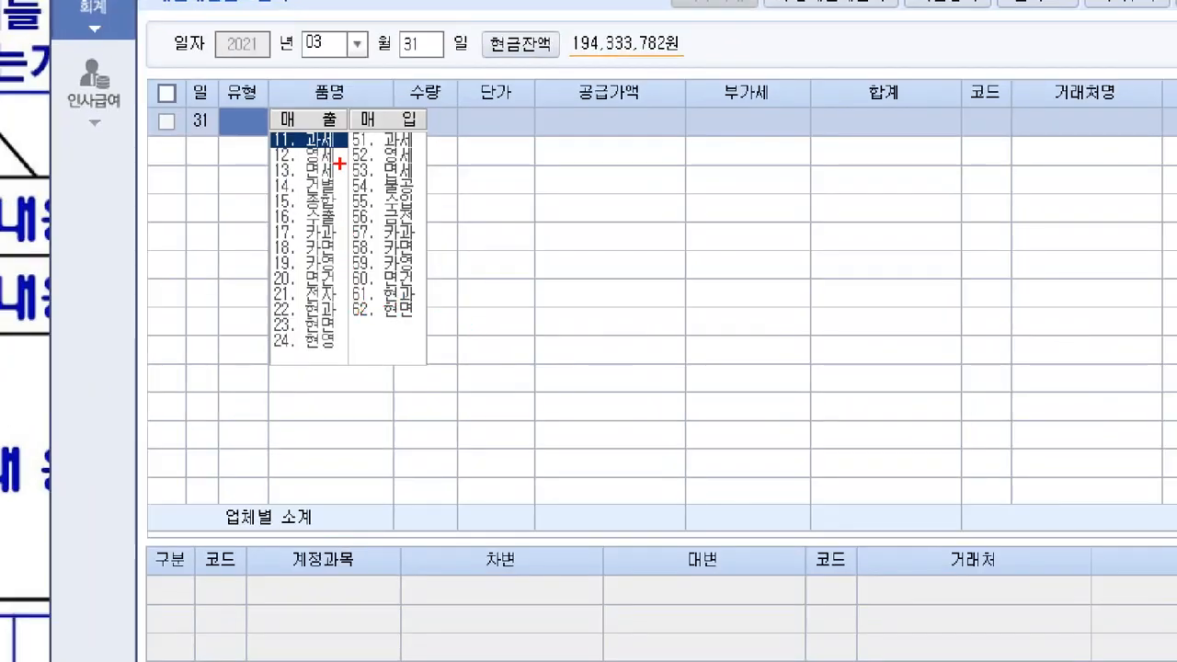
- Box 53. 면세 in the purchase type list, clear the mark, and set the March 31 entry's type to 53
drag(349, 154, 457, 195)
key(Escape)
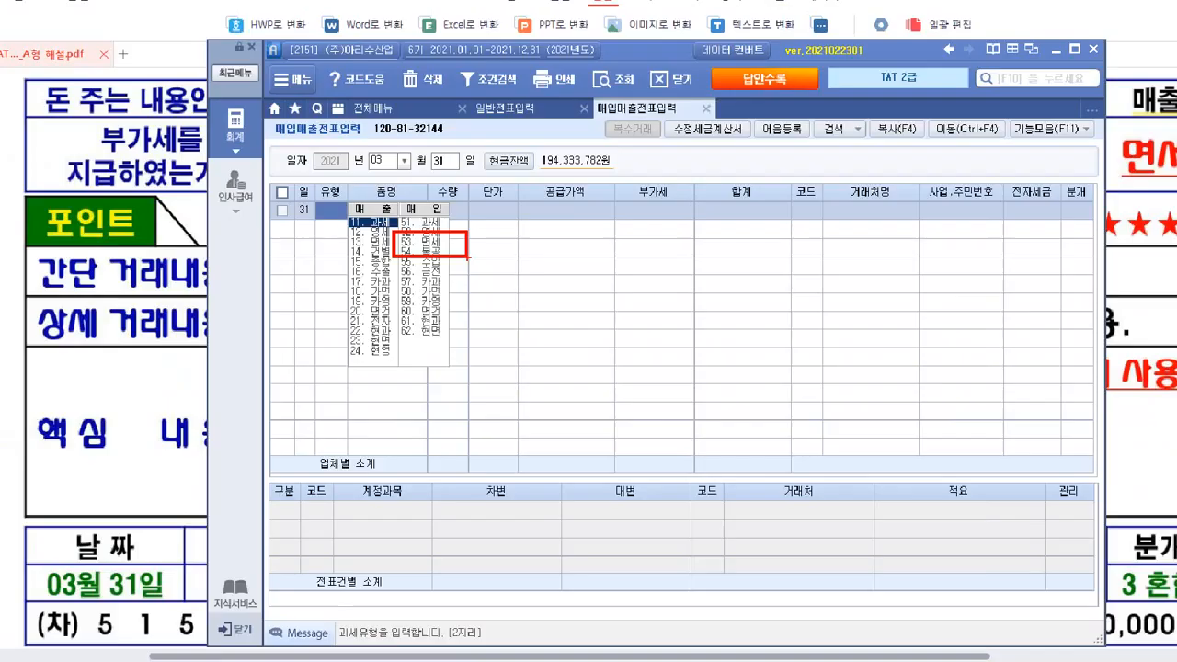
text(53)
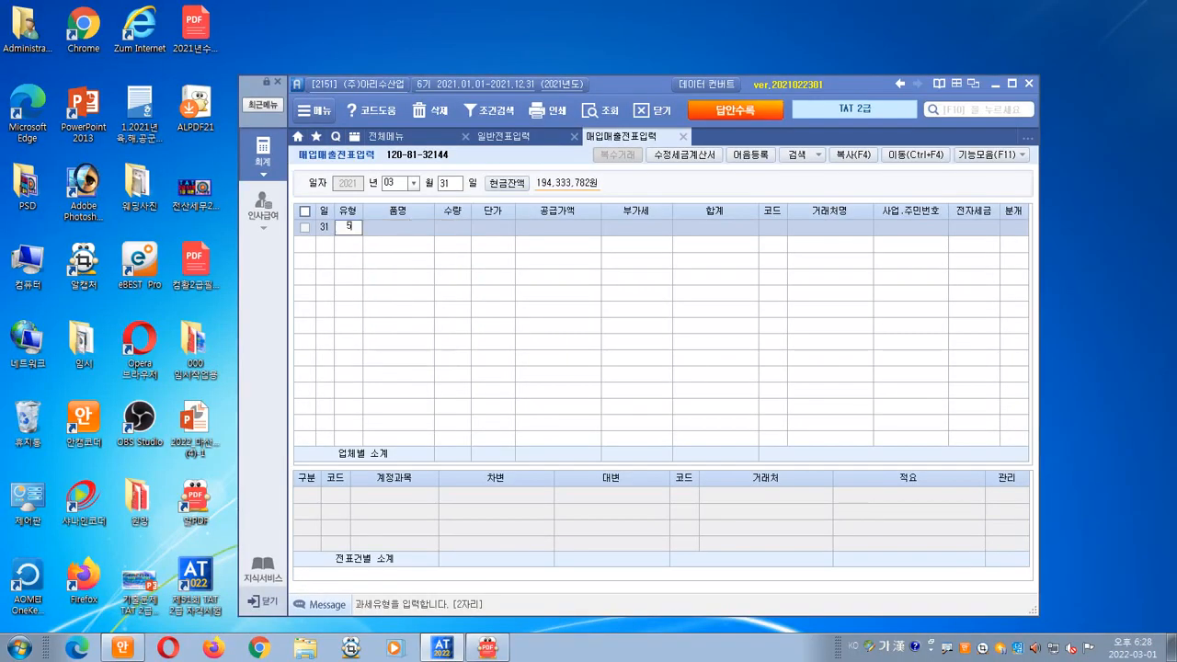
key(Return)
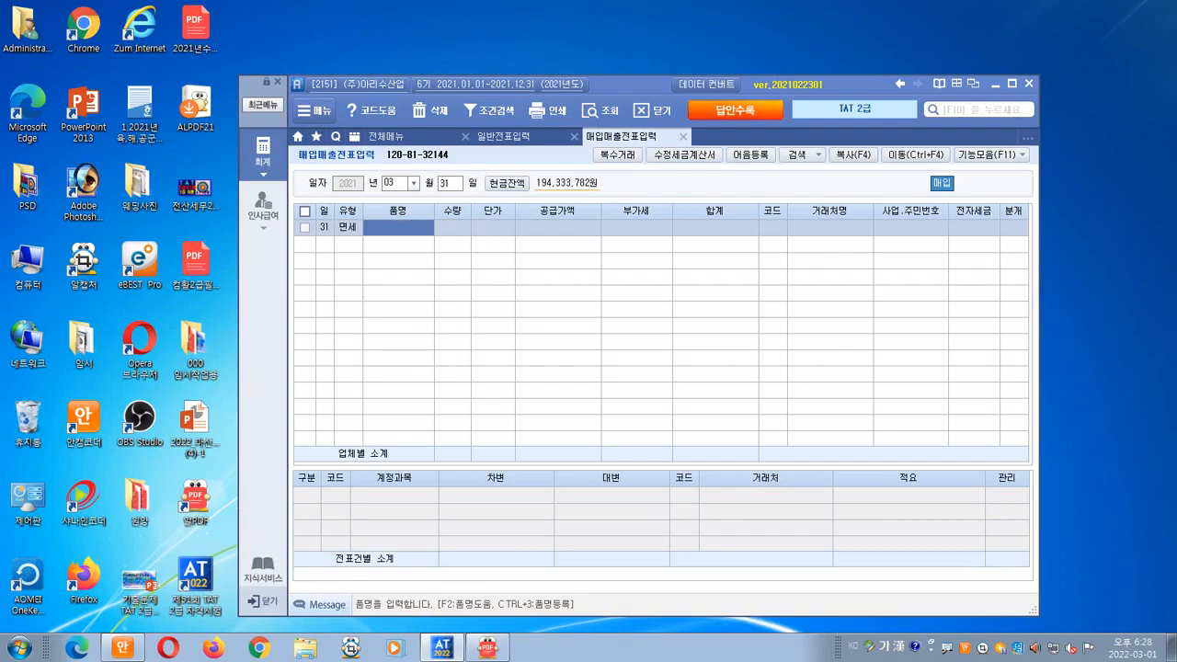
key(alt+Tab)
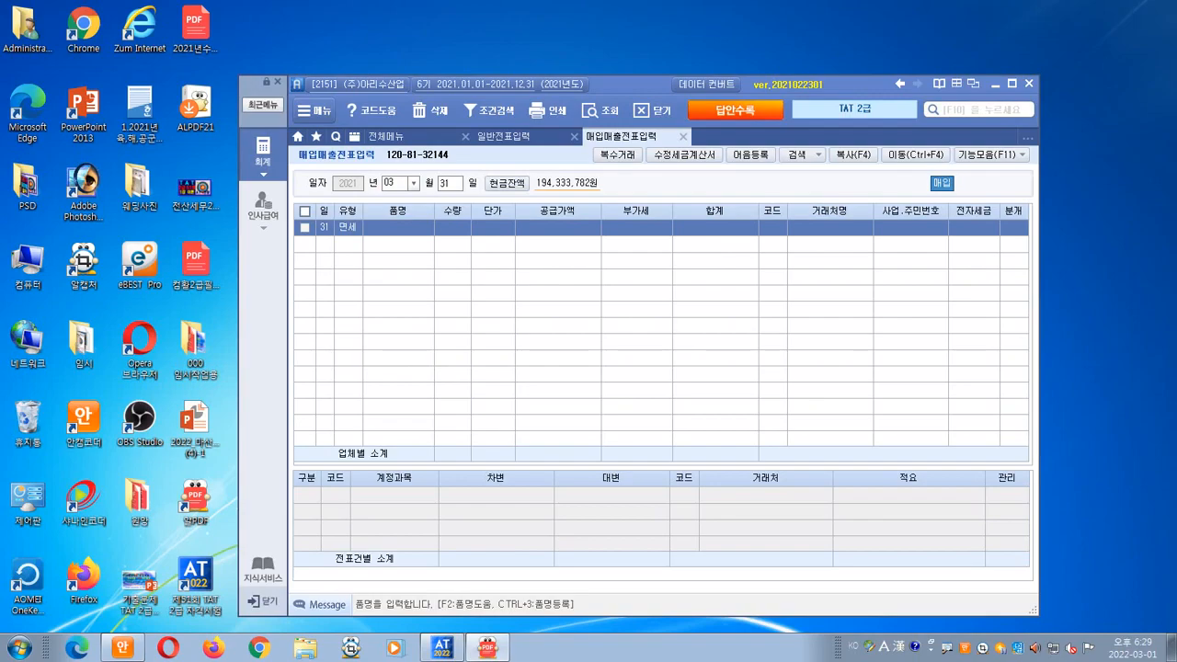
key(alt+Tab)
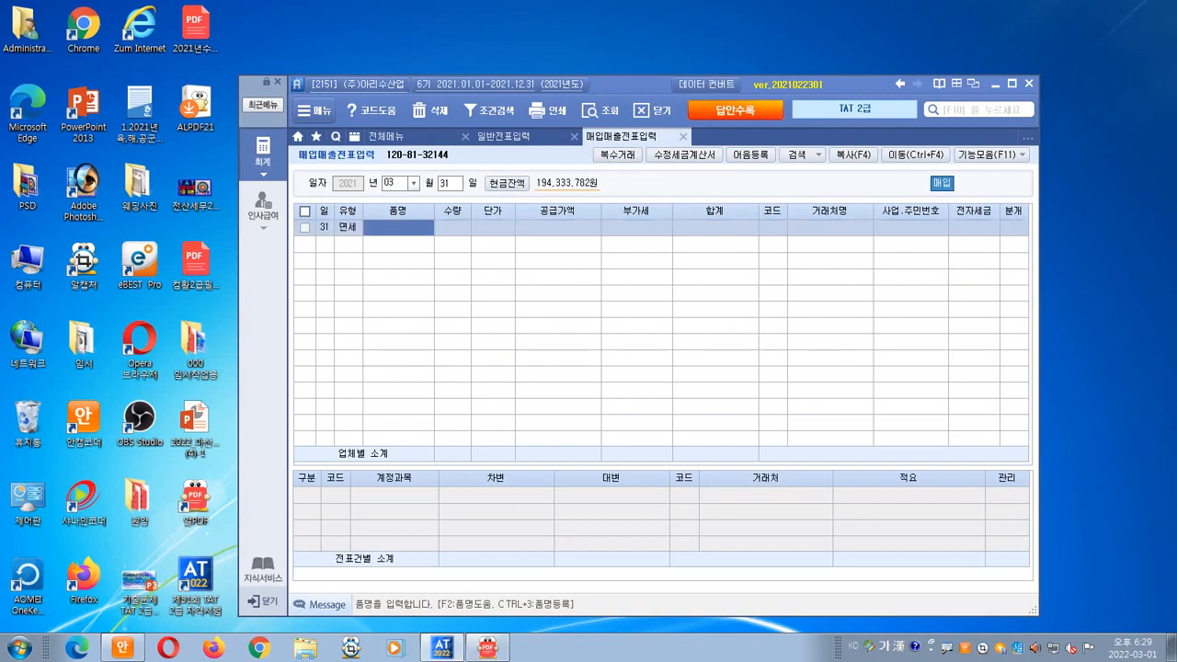
- Enter 리스표 as the March 31 entry's item name and 770,000 as its 공급가액, leaving quantity and unit price empty
text(리스표)
key(Return)
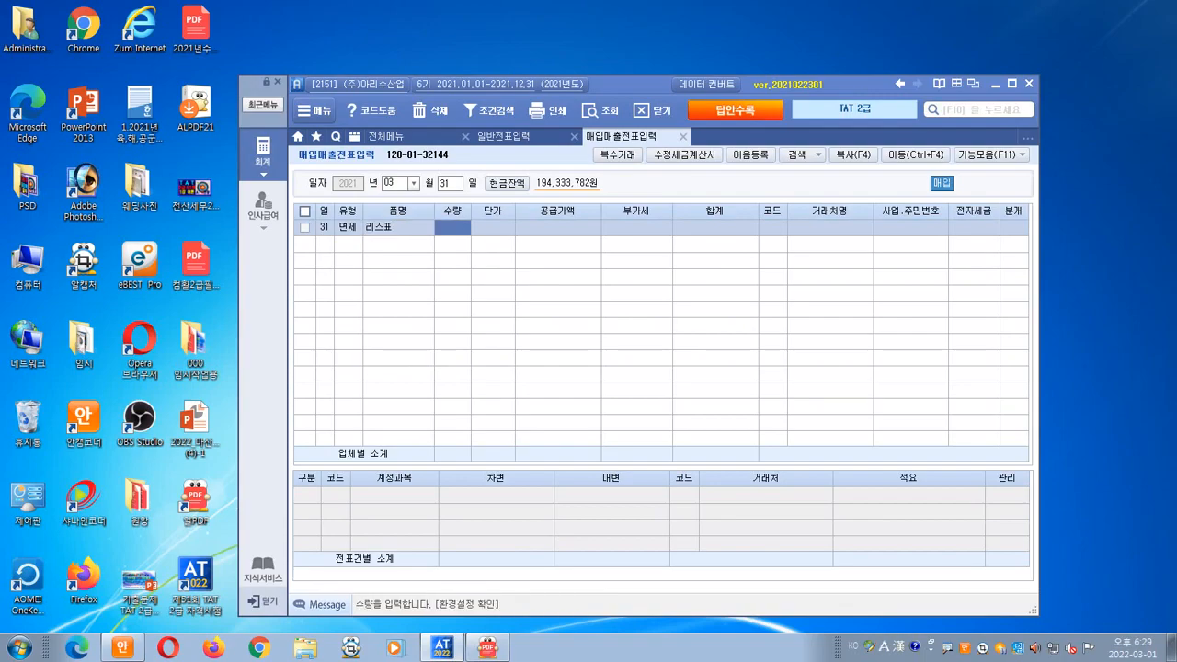
key(Return)
key(Return)
text(77)
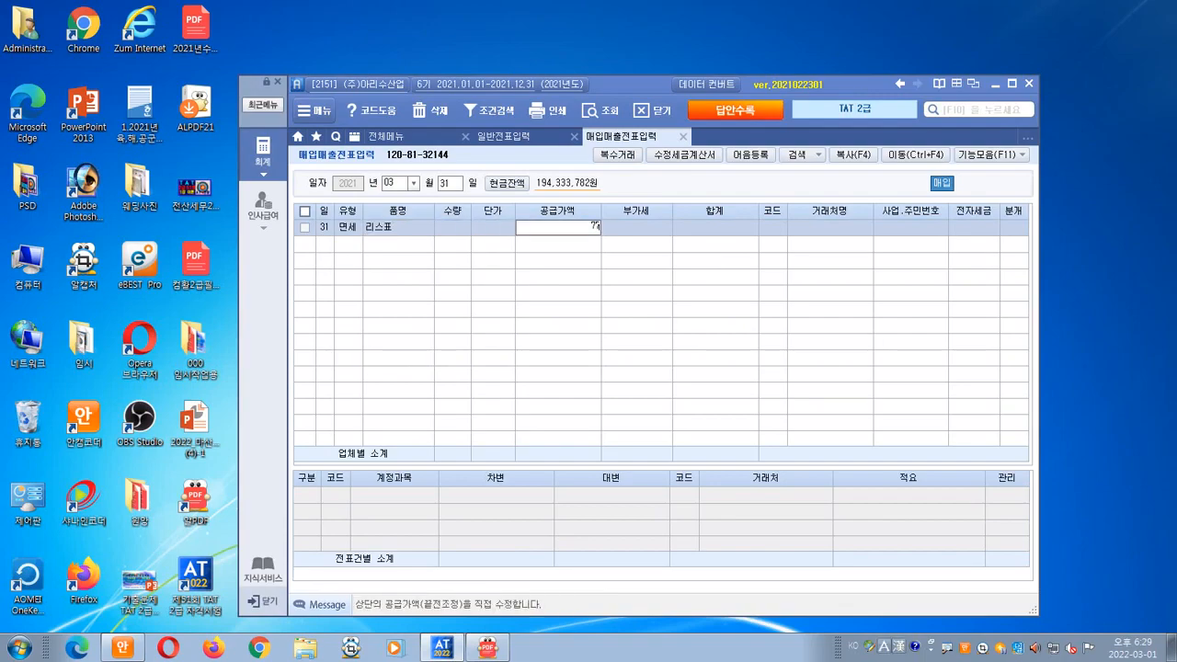
text(0,000)
key(Return)
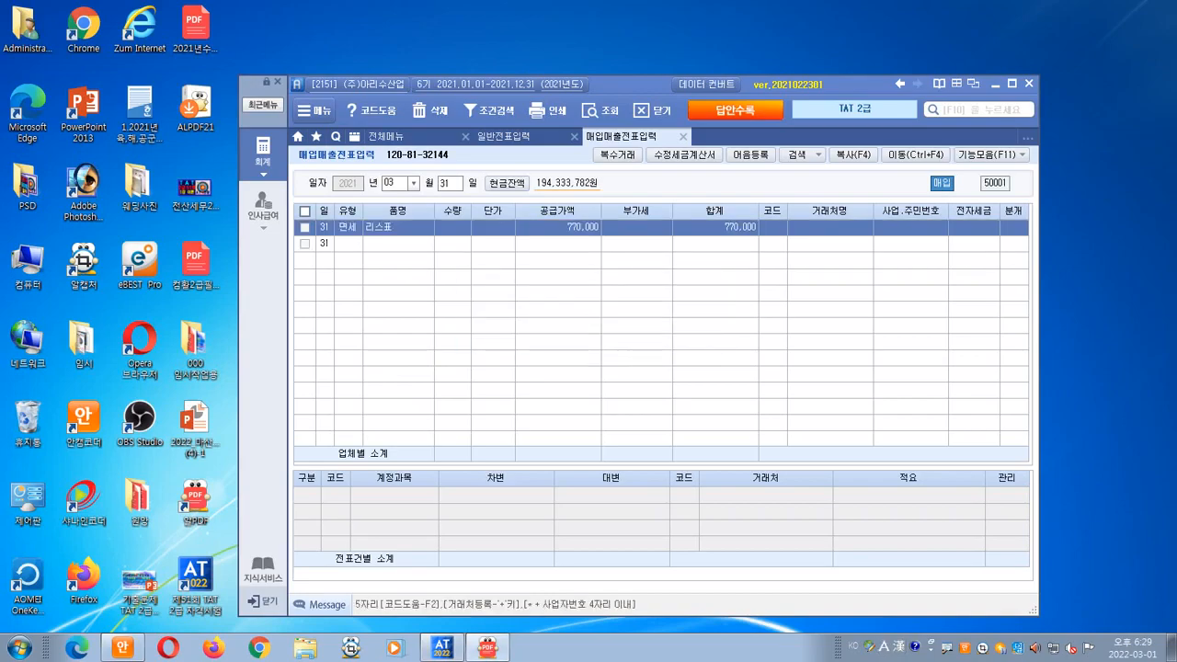
- Set the entry's 거래처 to 현대캐피탈(주), its 전자세금 to 전자입력 and its 분개 to 혼합
text(현대)
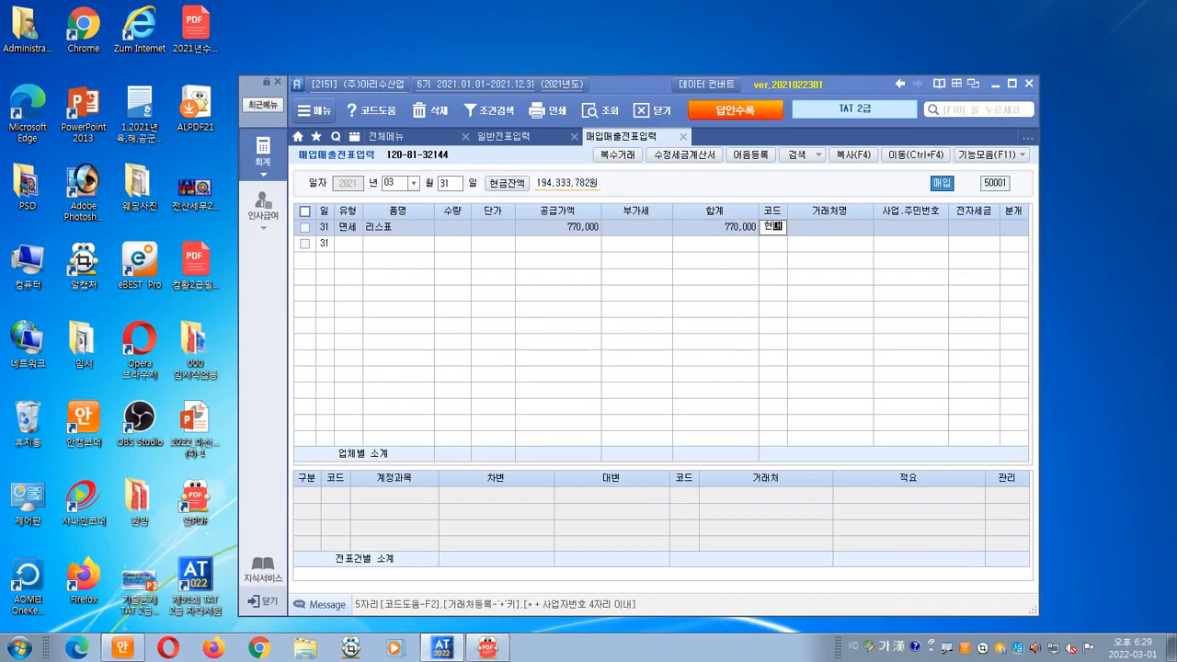
key(Return)
key(Return)
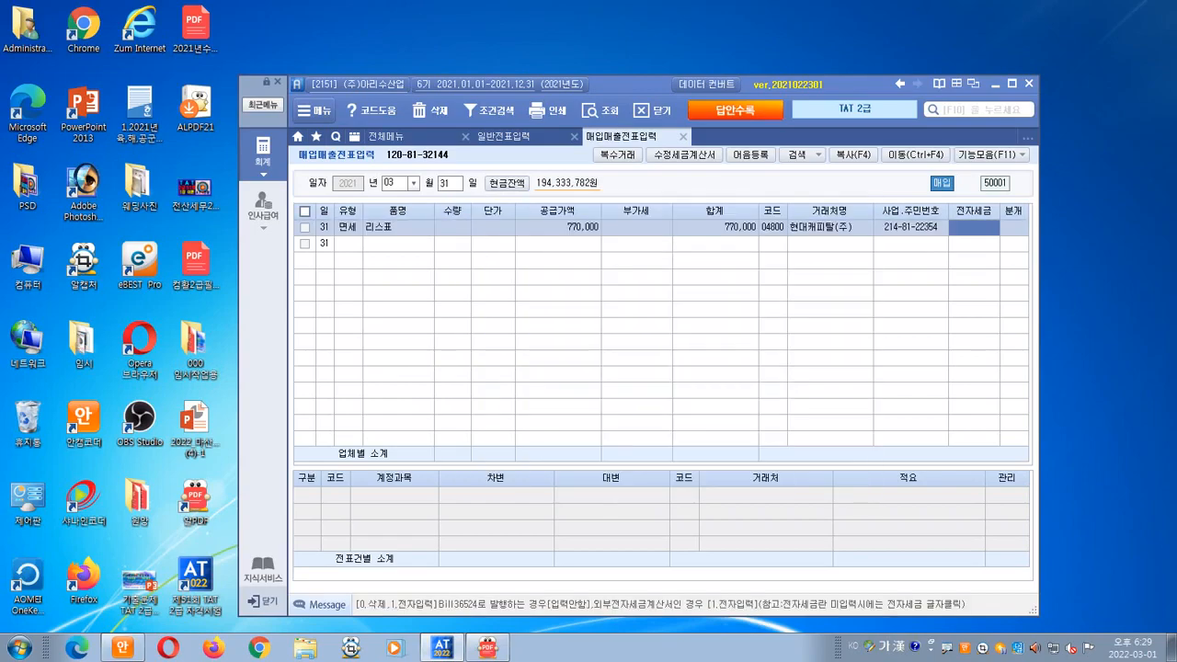
text(1)
key(Return)
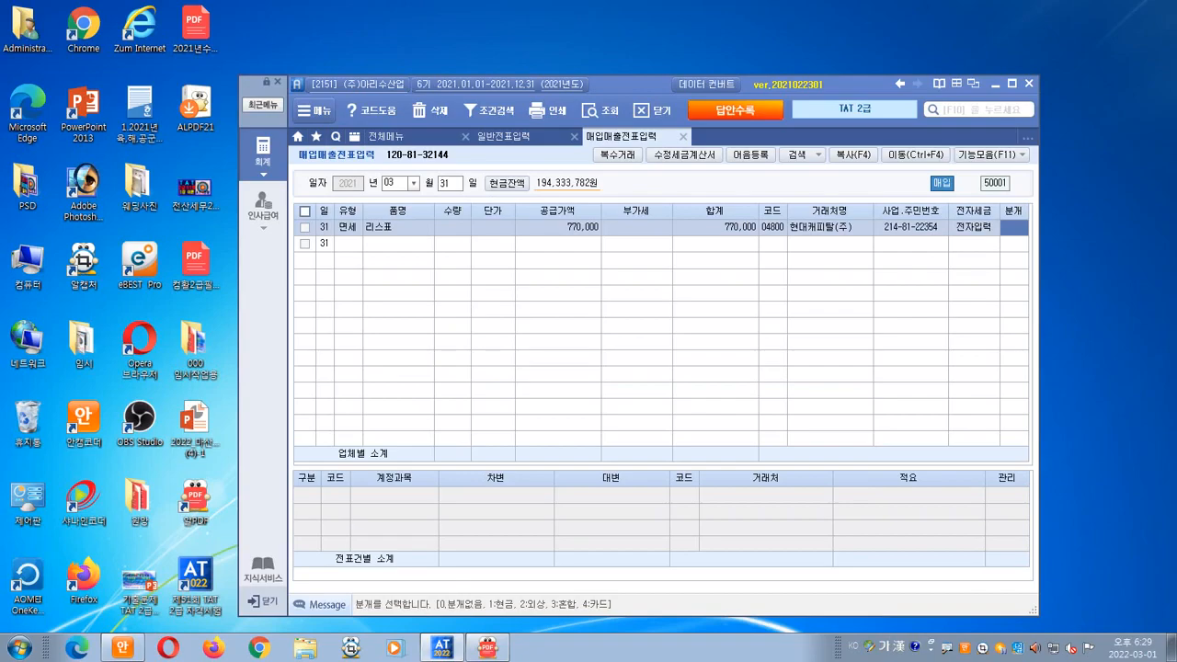
text(3)
key(Return)
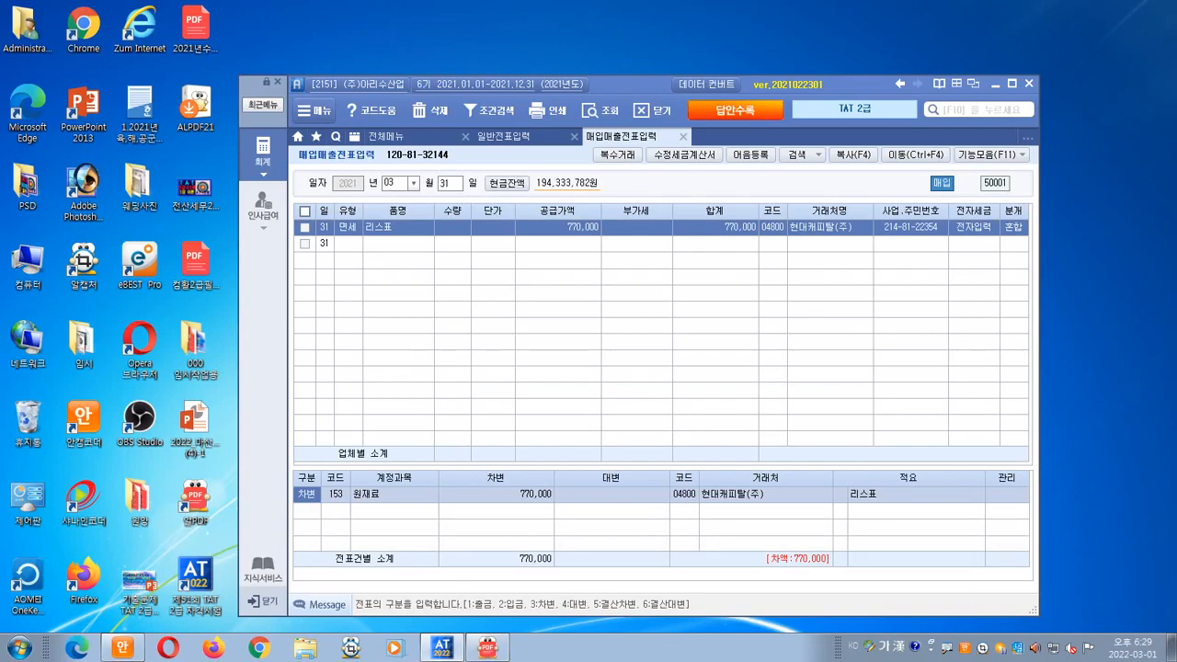
- Change the debit line's account to 519 임차료 and keep its amount
key(Return)
text(이)
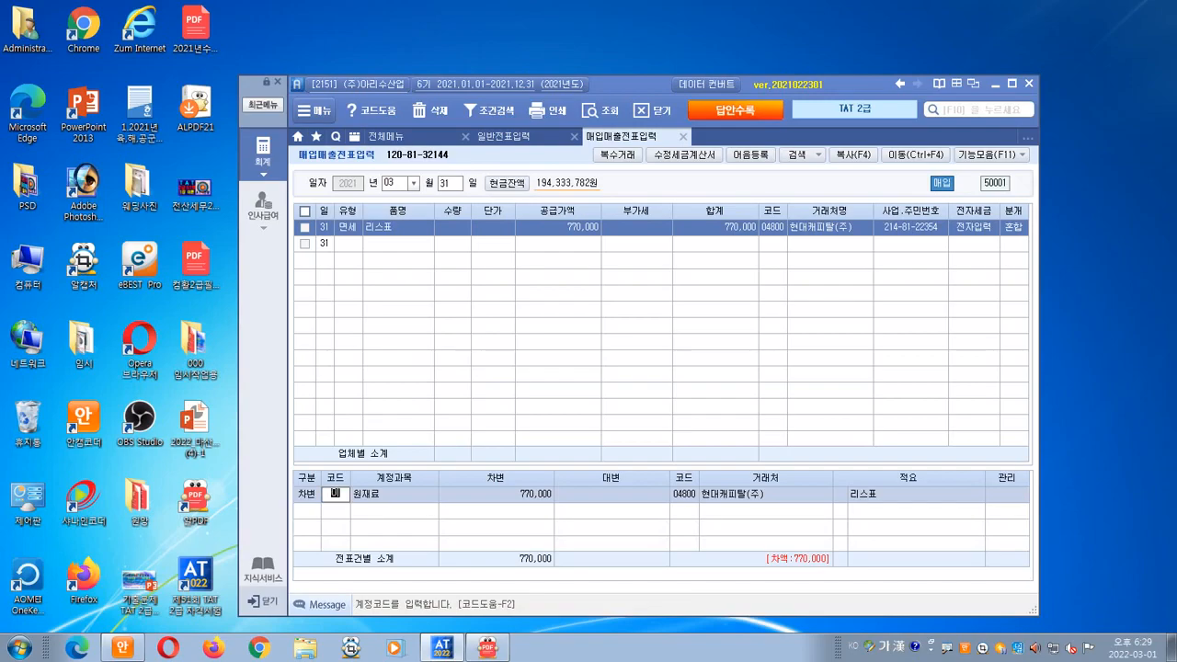
text(차)
key(Return)
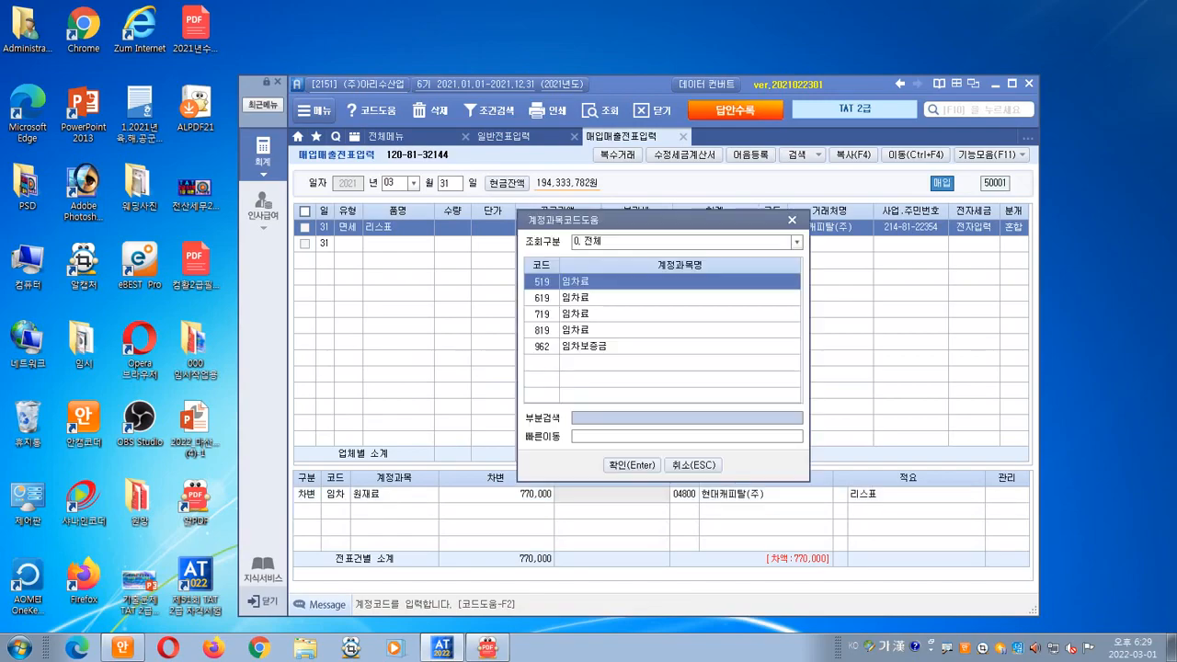
key(Return)
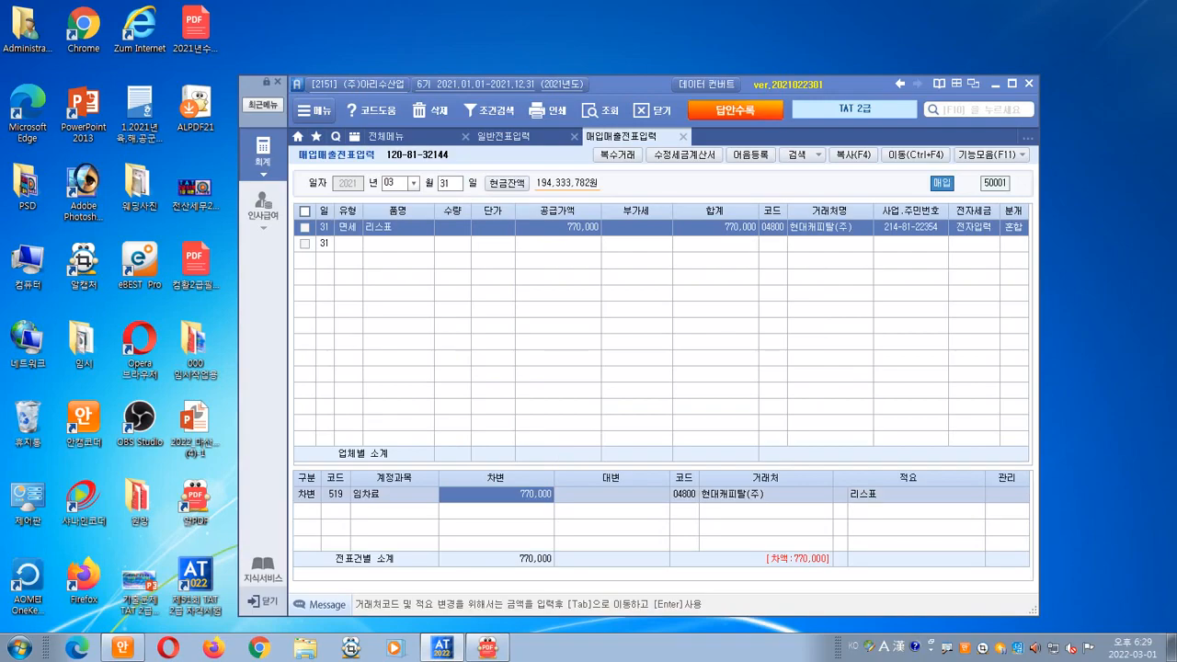
key(Return)
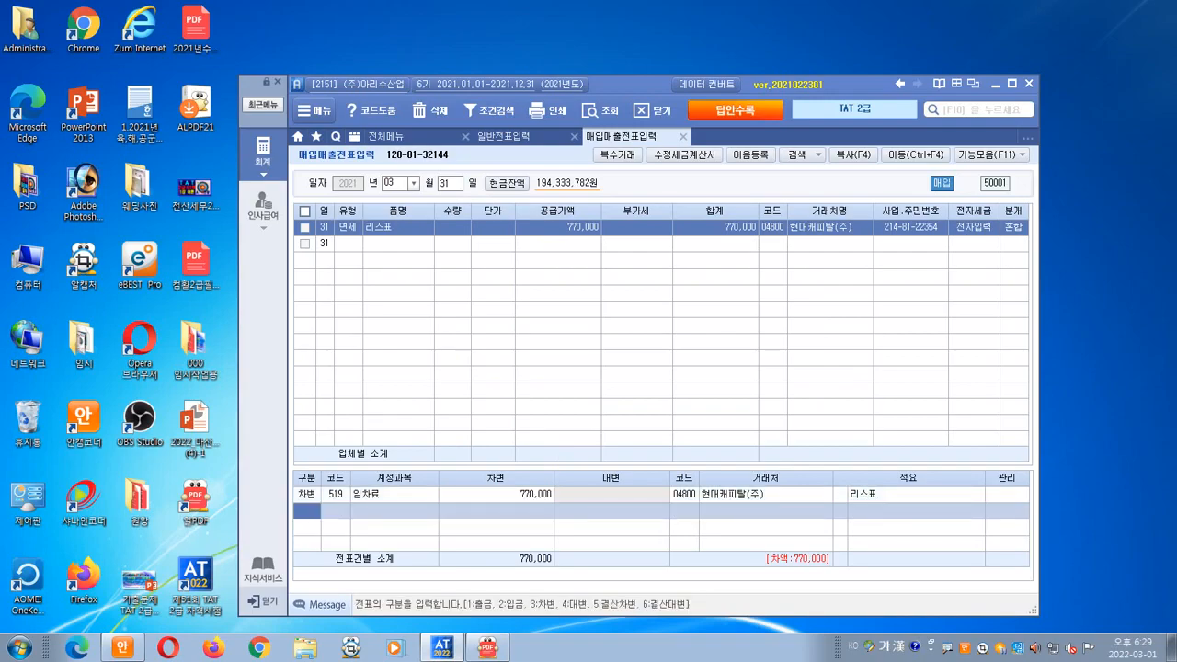
- Add a 대변 line with account 253 미지급금 for 770,000
text(4)
key(Return)
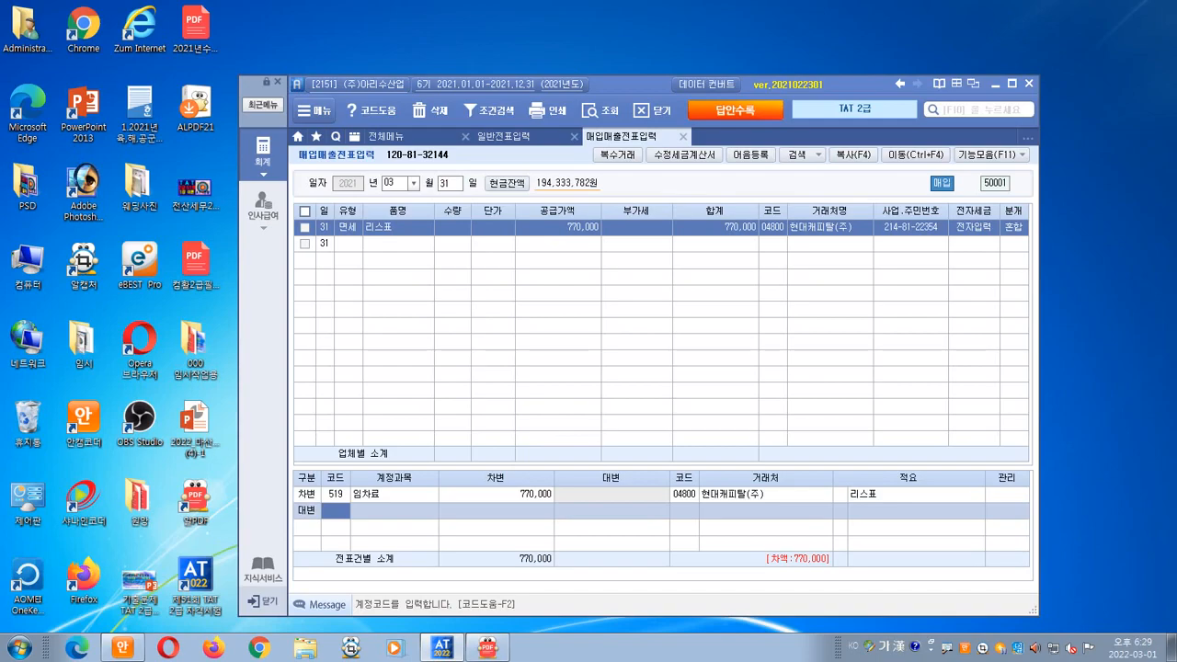
text(253)
key(Return)
text(7)
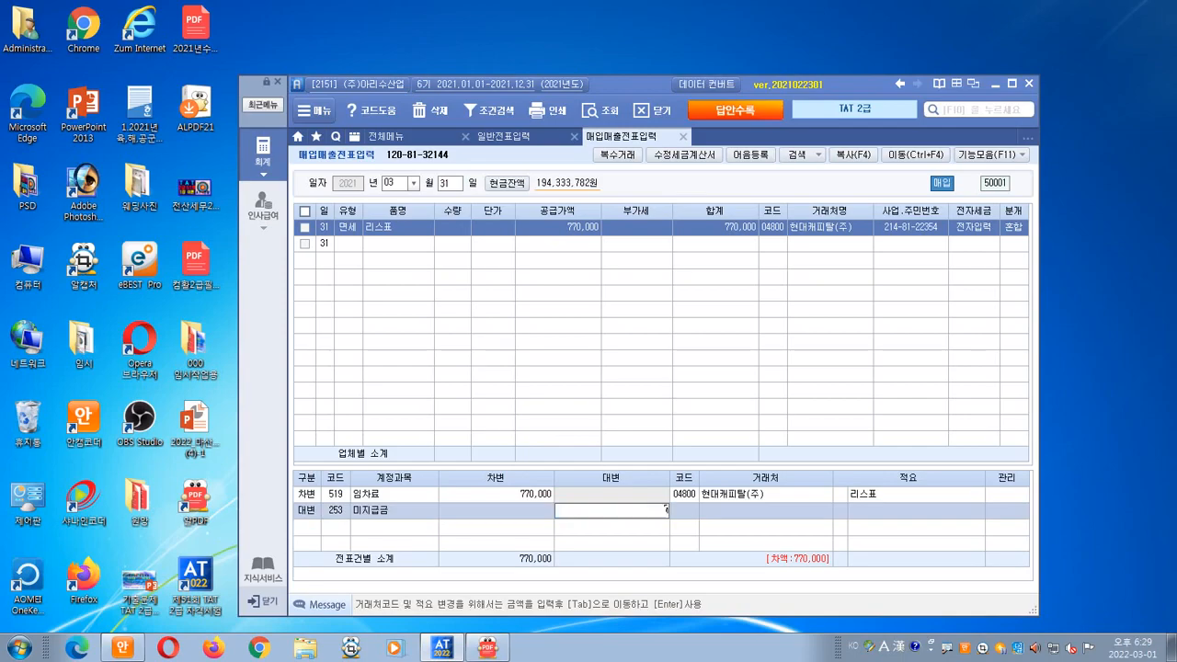
text(70,000)
key(Return)
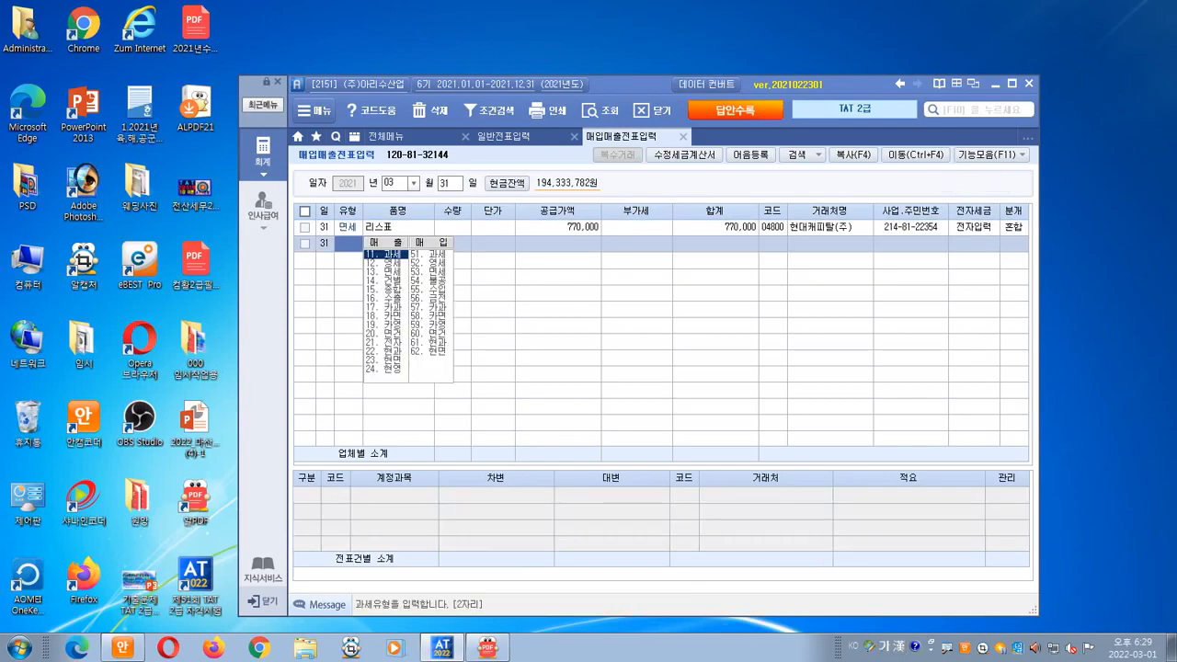
- Review the saved March 31 entry, marking its date, 매입 면세 type, item, 공급가액, 거래처, 전자입력 and journal lines, and clear the marks
click(558, 227)
key(ctrl+2)
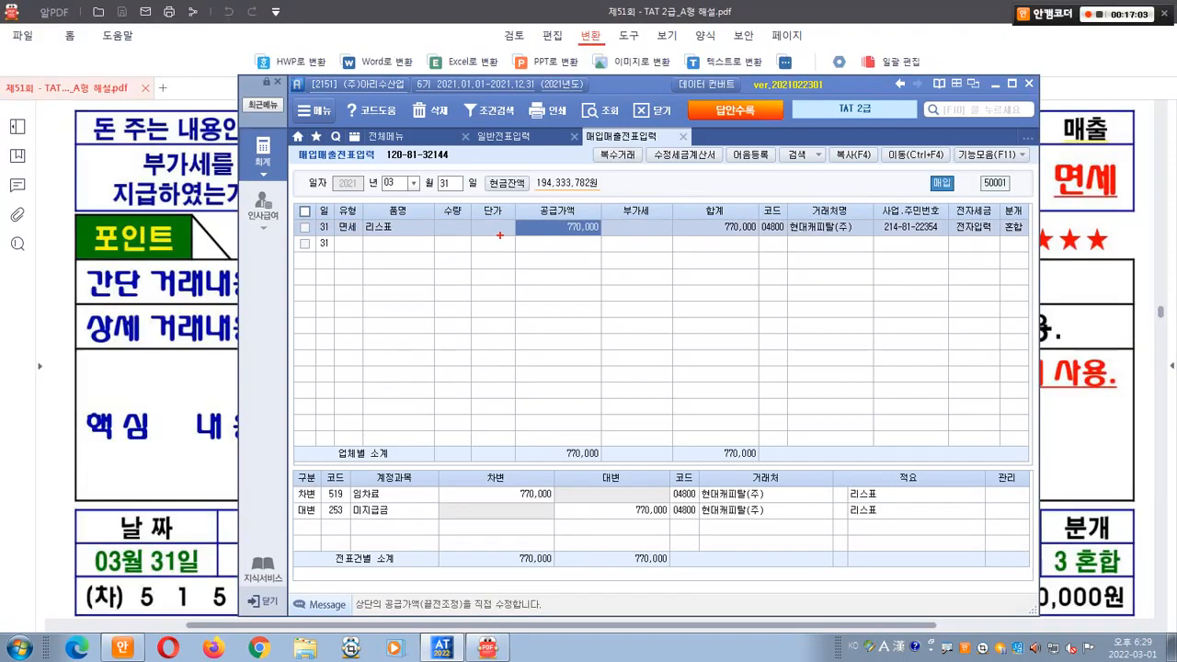
drag(367, 166, 460, 197)
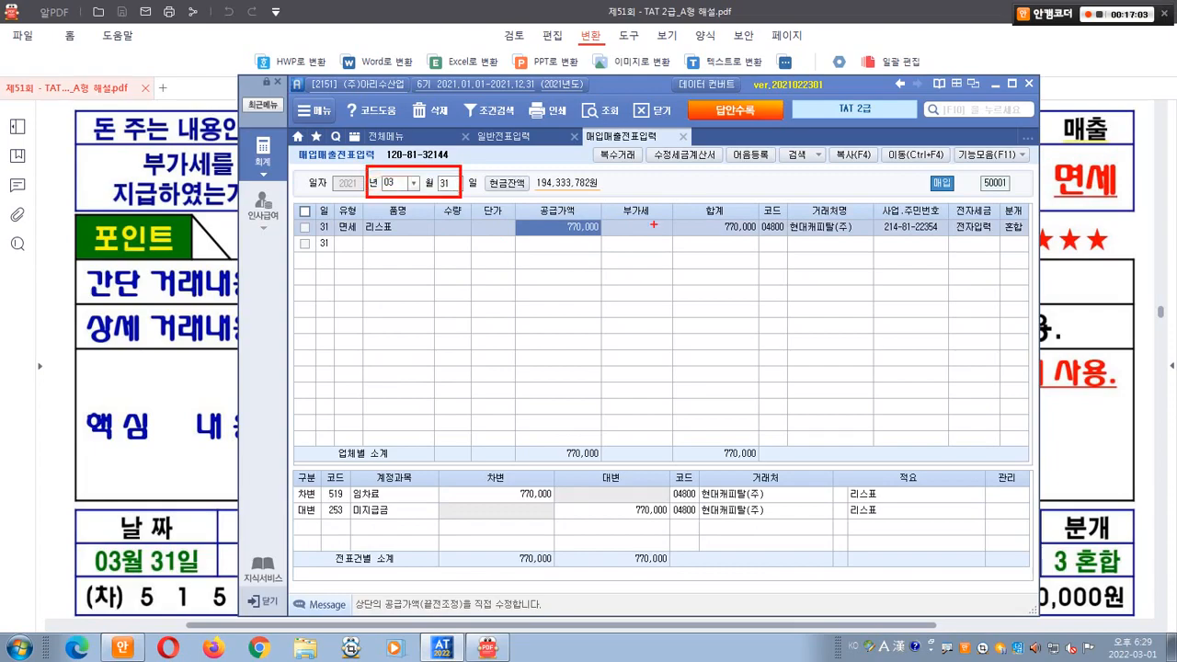
drag(935, 204, 938, 181)
mouse_move(364, 229)
mouse_down()
mouse_move(388, 197)
mouse_move(428, 228)
mouse_up()
drag(529, 201, 609, 249)
drag(759, 197, 837, 255)
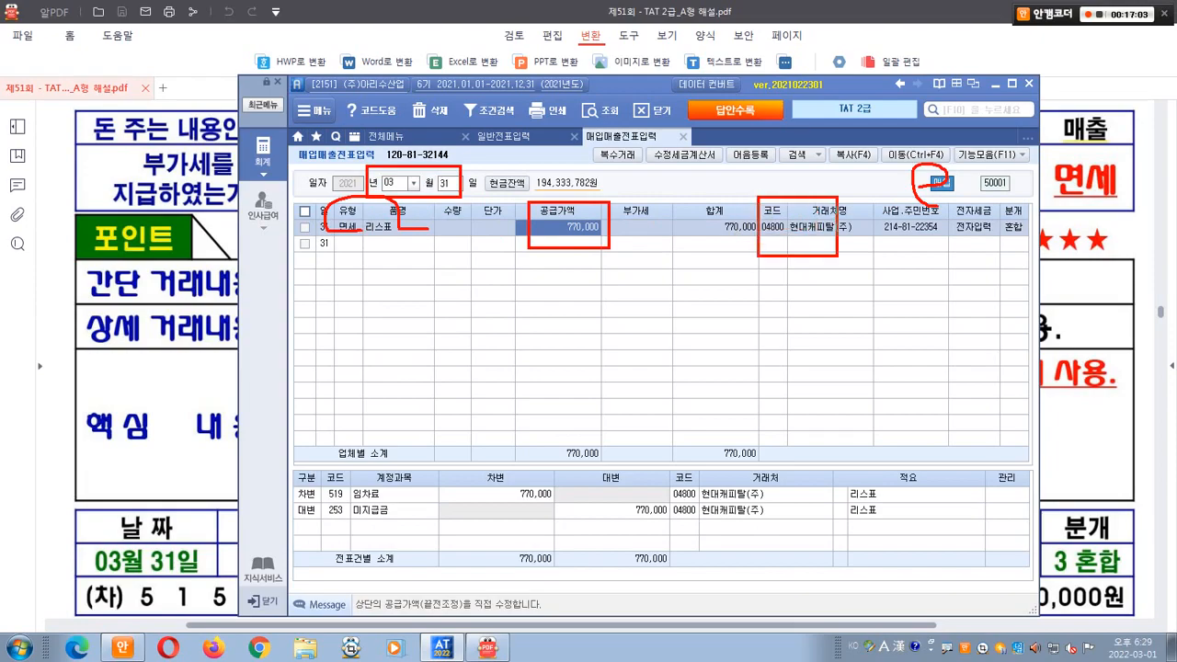
mouse_move(986, 243)
mouse_down()
mouse_move(962, 223)
mouse_move(1008, 221)
mouse_move(985, 245)
mouse_up()
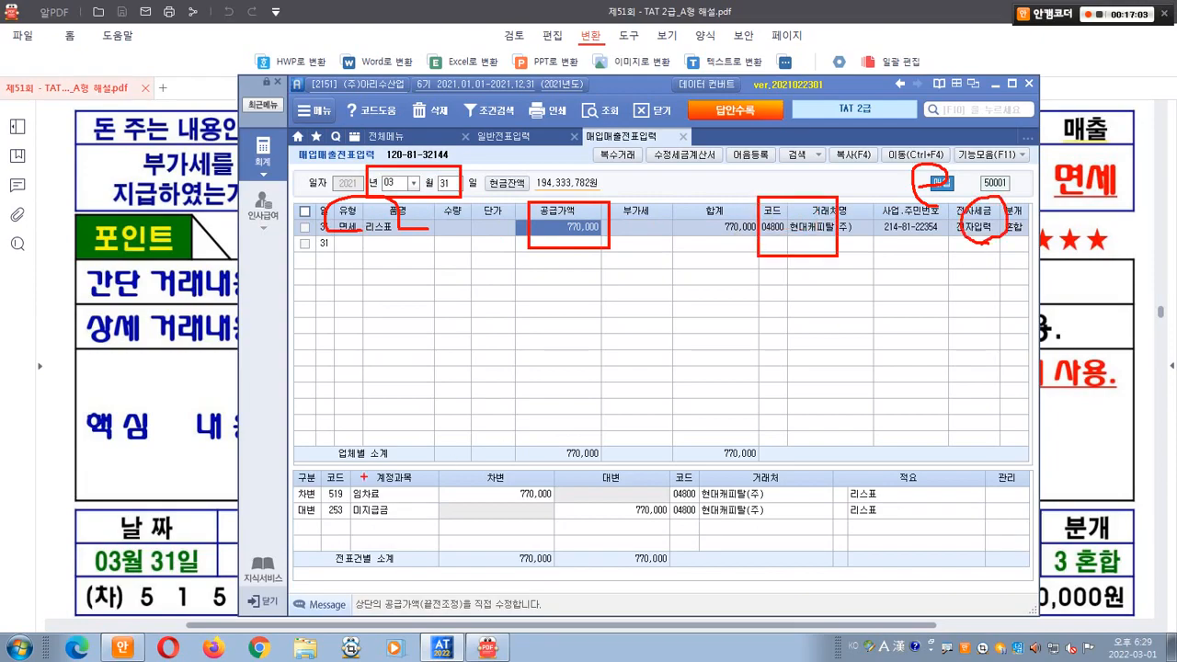
mouse_move(300, 476)
mouse_down()
mouse_move(451, 525)
mouse_move(673, 528)
mouse_move(669, 501)
mouse_move(713, 528)
mouse_up()
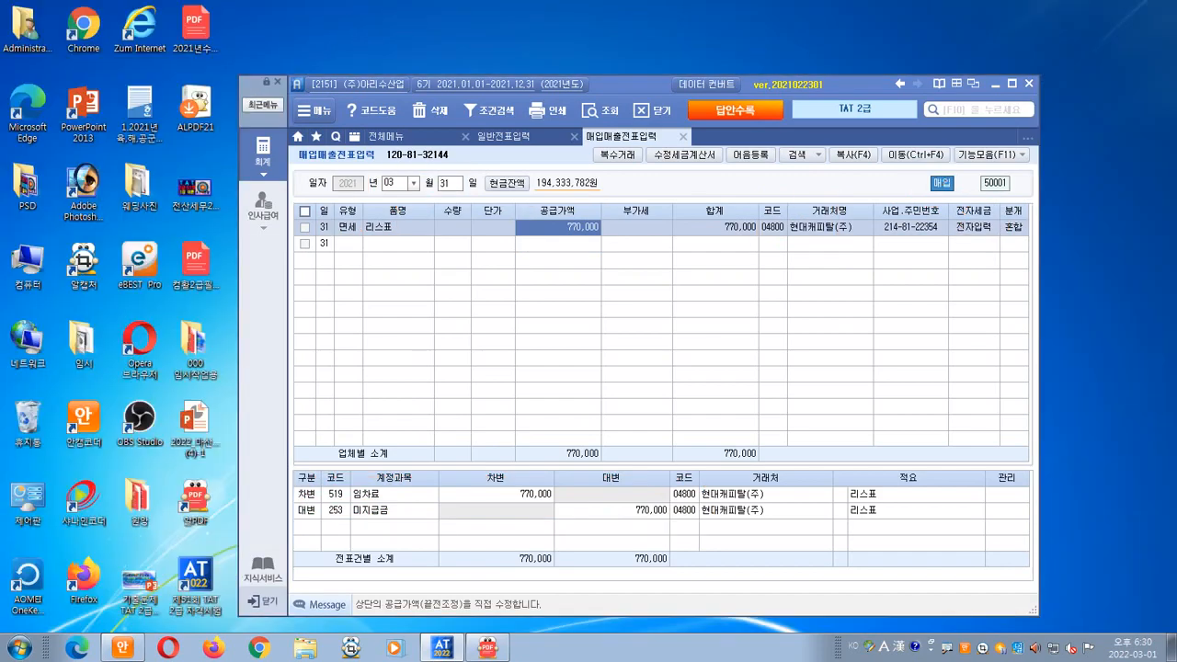
key(Escape)
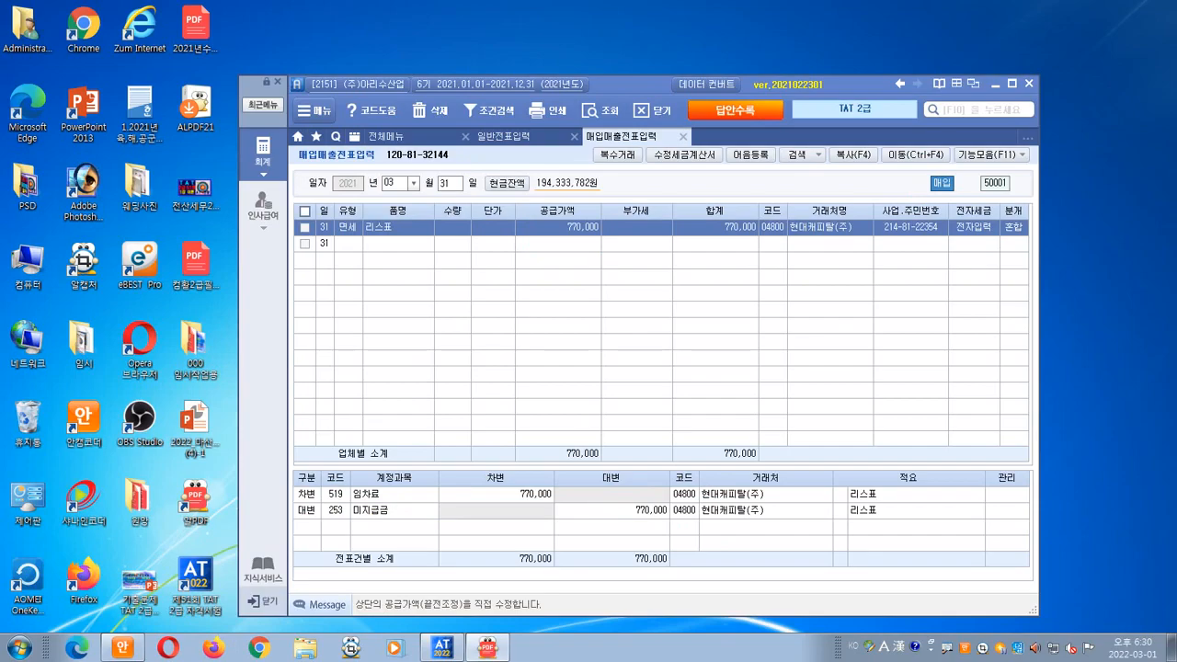
- Search 임차 for the debit line's account code and select 519 임차료 again
key(alt+Tab)
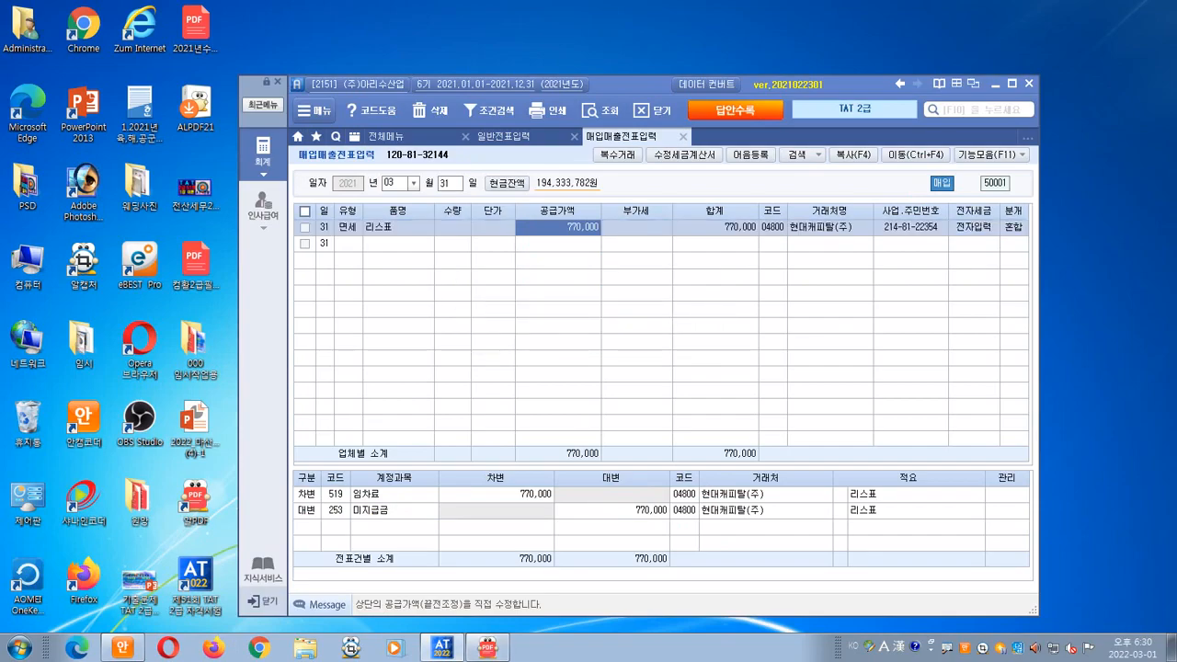
click(336, 494)
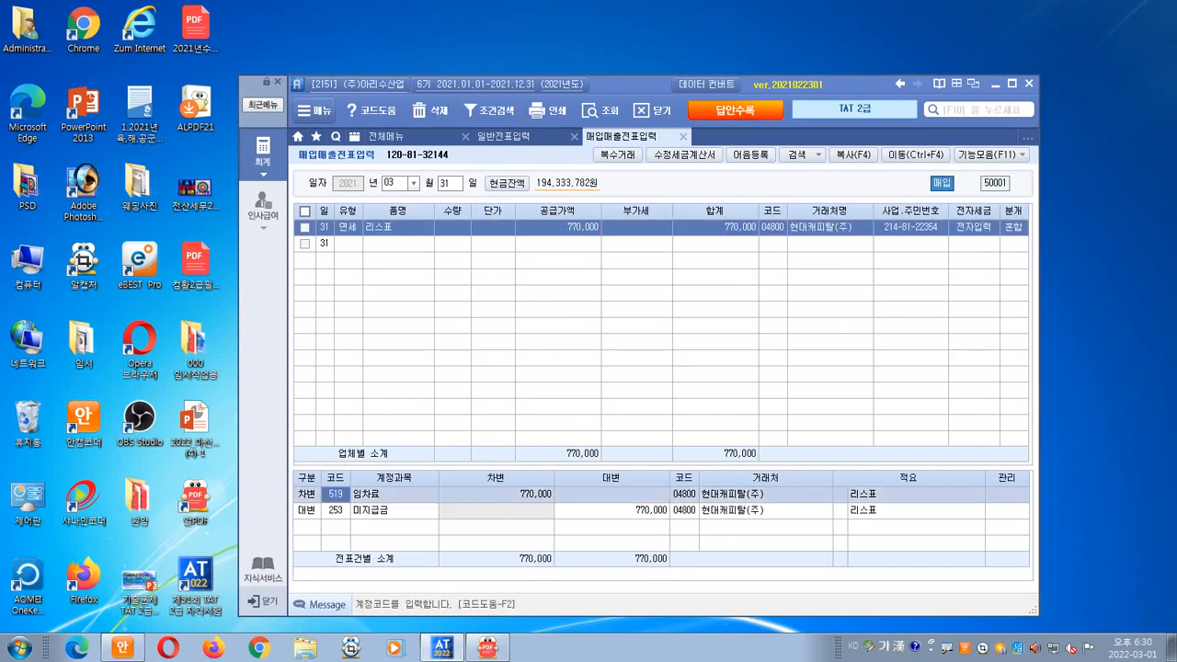
text(임차)
key(Return)
key(Return)
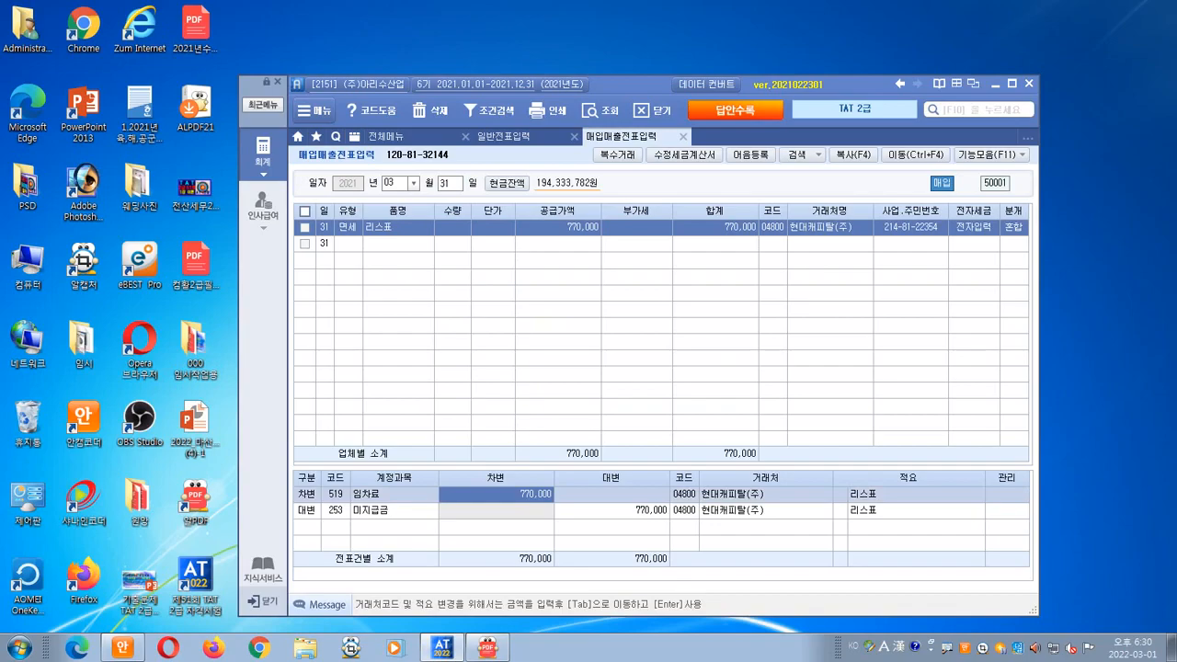
- Try account code 515 on the debit line, and set it back to 519 임차료
click(336, 494)
text(515)
key(Return)
click(336, 493)
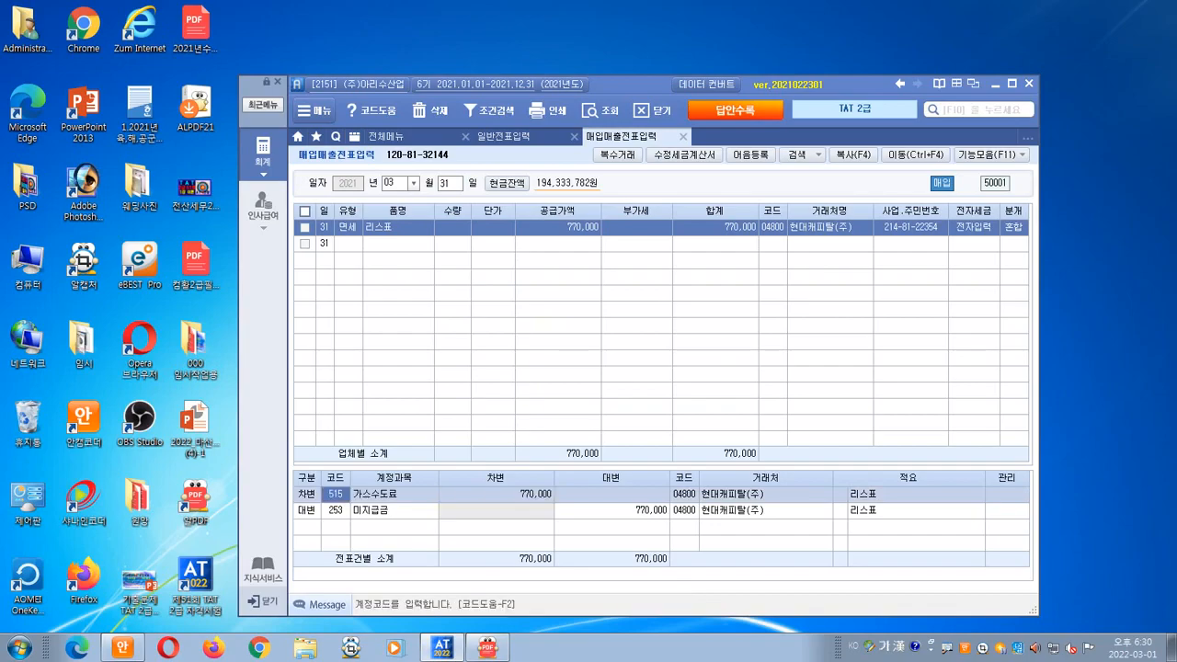
text(519)
key(Return)
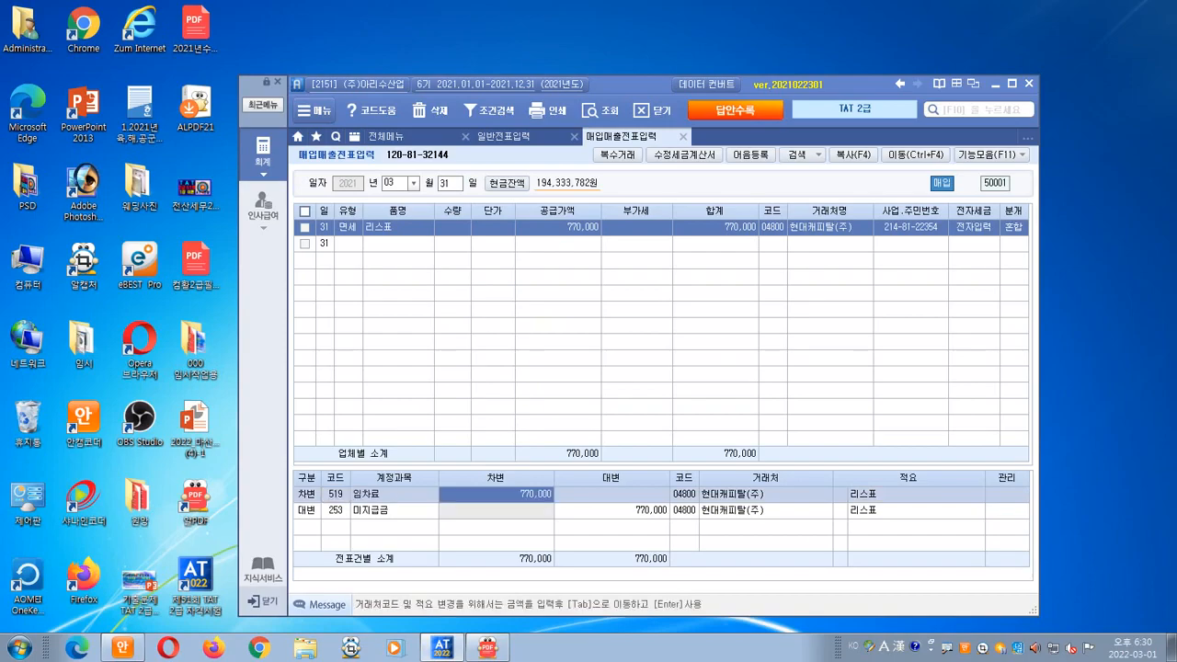
key(Return)
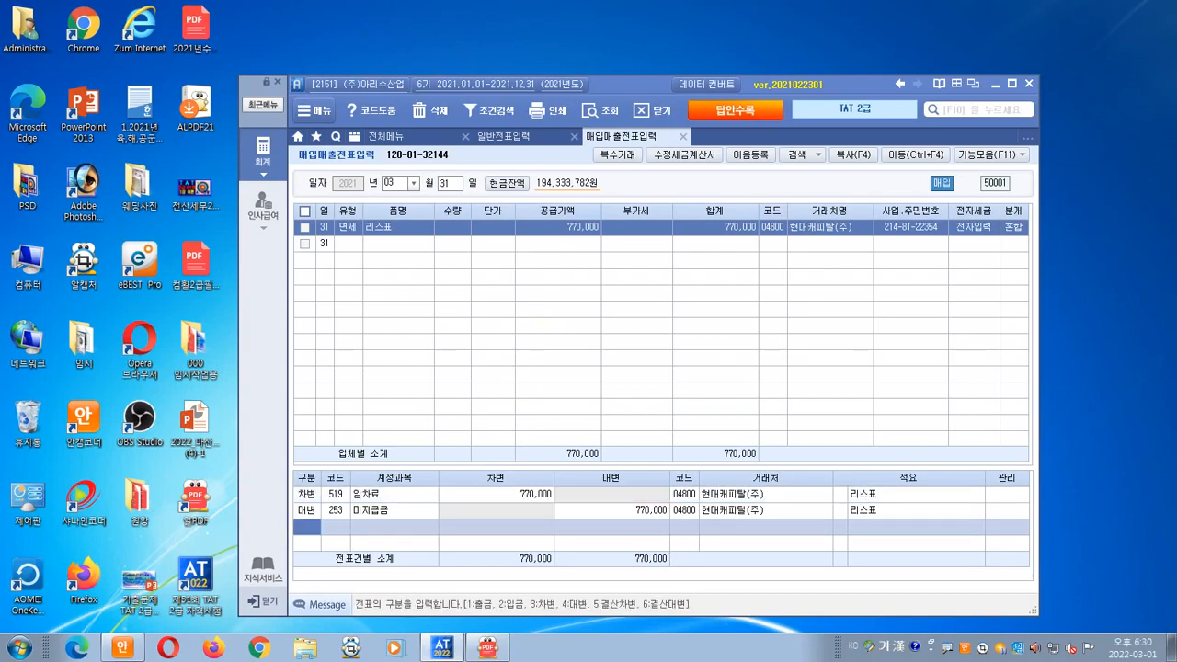
- Switch back to the 제51회 TAT 2급 A형 해설 PDF
key(alt+Tab)
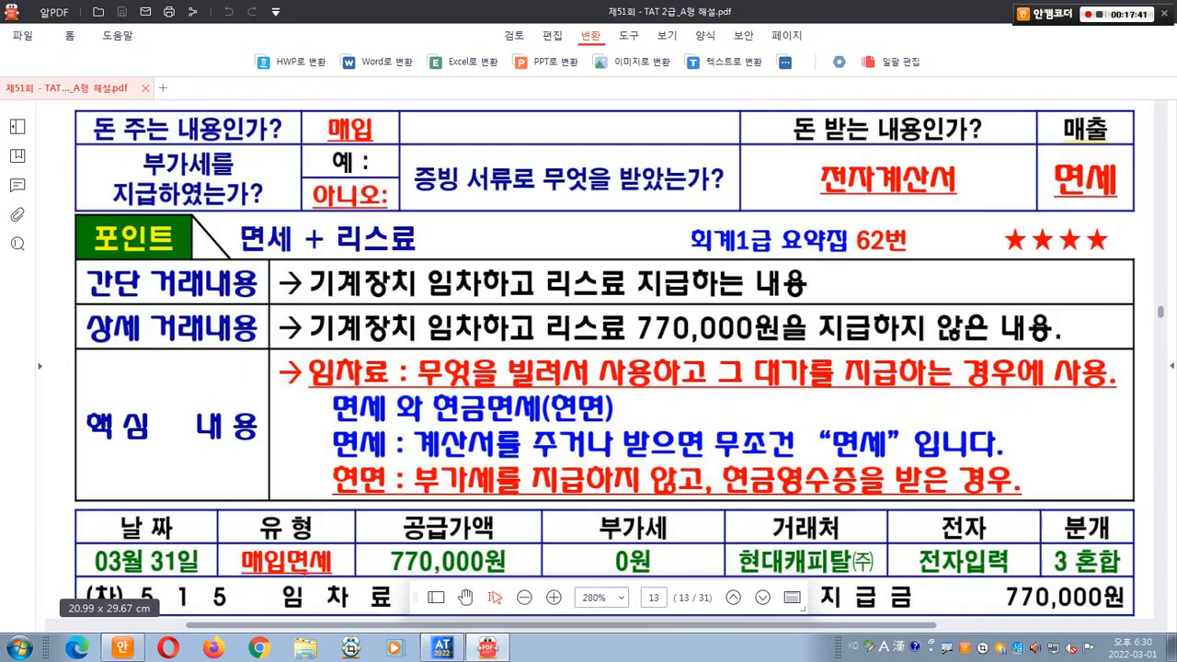
- Mark the 매입면세 type in the March 31 answer table, and continue to the page 14 problem 기타 일반거래
mouse_move(303, 596)
mouse_down()
mouse_move(268, 589)
mouse_move(332, 588)
mouse_move(309, 609)
mouse_up()
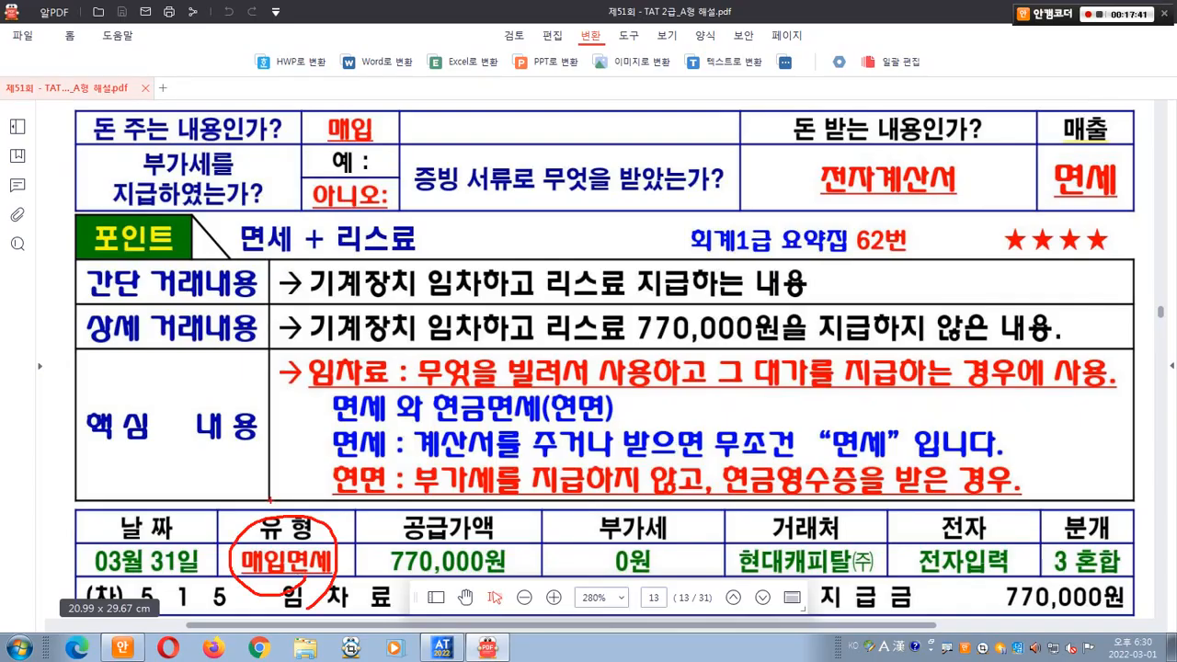
drag(270, 500, 305, 484)
key(Escape)
key(alt+Tab)
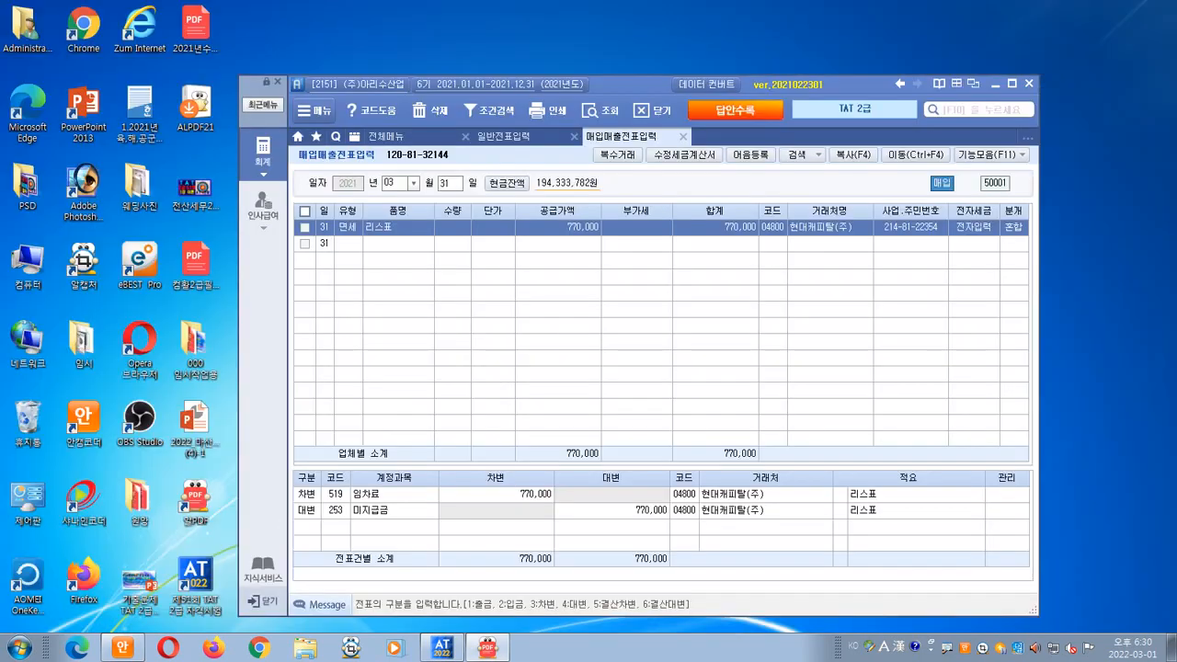
key(alt+Tab)
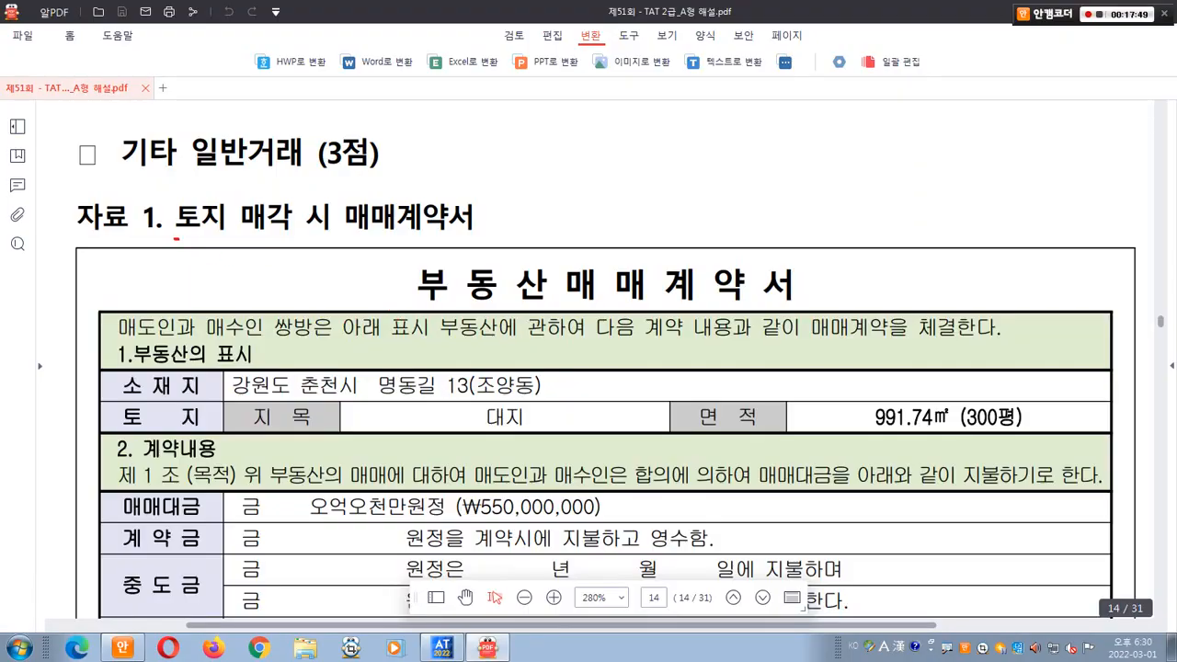
- Mark the 토지 매각 contract title, the 대지 and 면적 cells, the ₩550,000,000 매매대금 and the 잔금 row in the 부동산매매계약서
drag(177, 238, 339, 239)
mouse_move(425, 231)
mouse_down()
mouse_move(388, 233)
mouse_move(432, 189)
mouse_move(436, 220)
mouse_move(824, 305)
mouse_up()
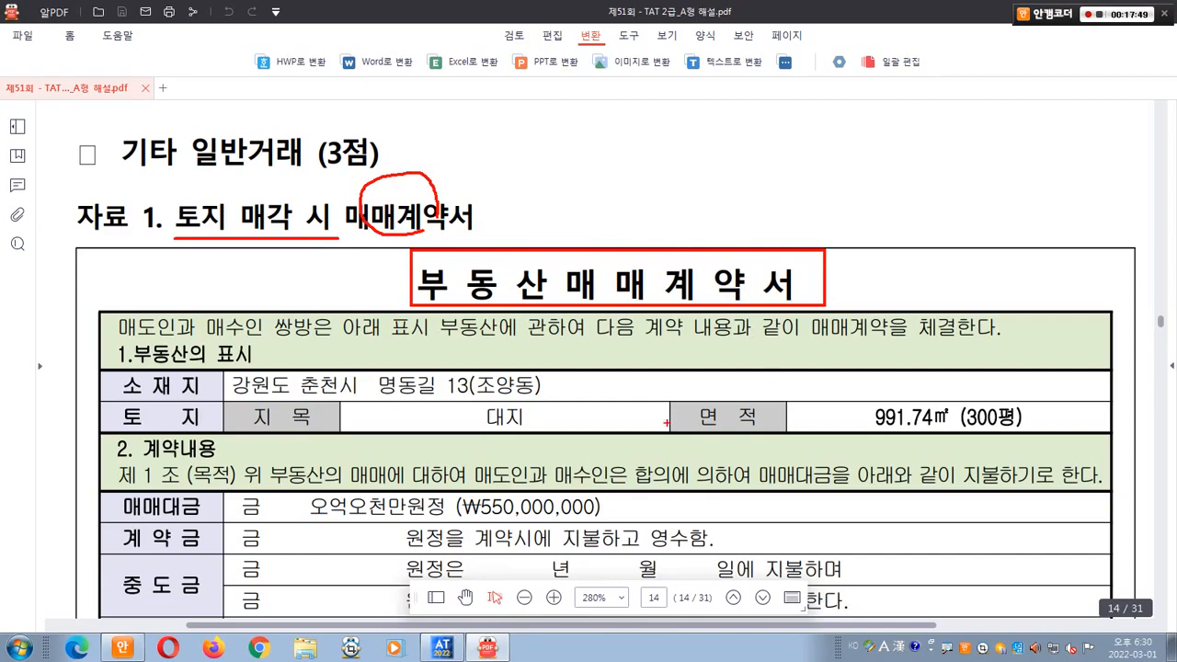
mouse_move(548, 438)
mouse_down()
mouse_move(464, 415)
mouse_move(538, 398)
mouse_move(533, 424)
mouse_move(547, 377)
mouse_up()
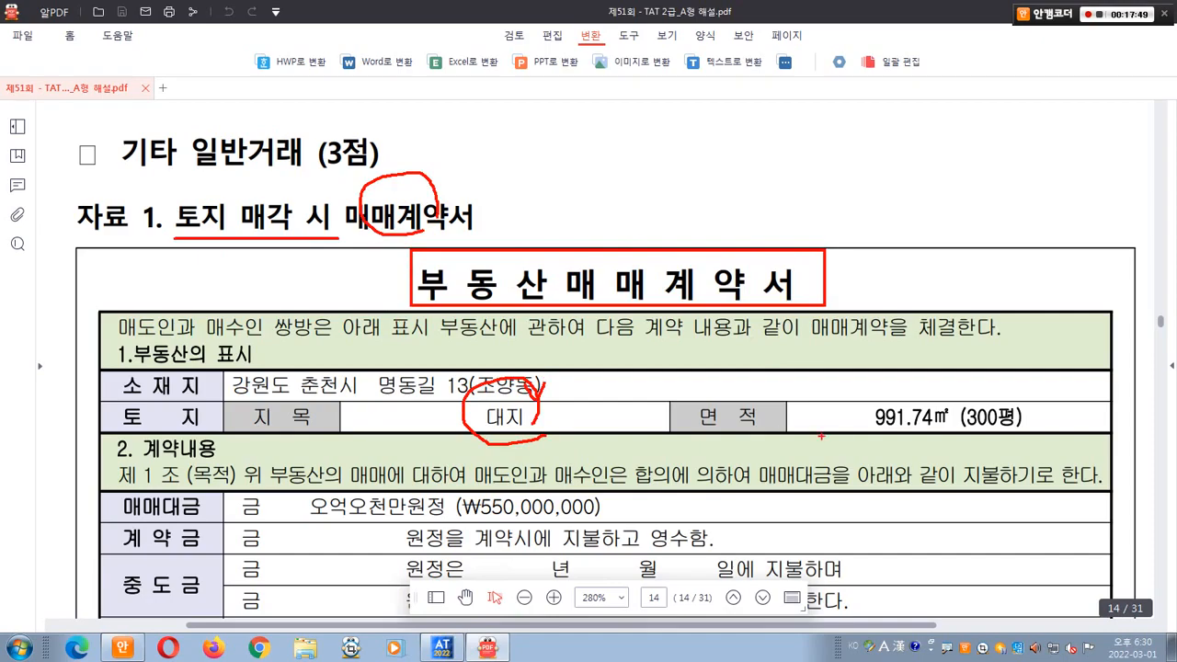
mouse_move(881, 424)
mouse_down()
mouse_move(843, 403)
mouse_move(883, 413)
mouse_up()
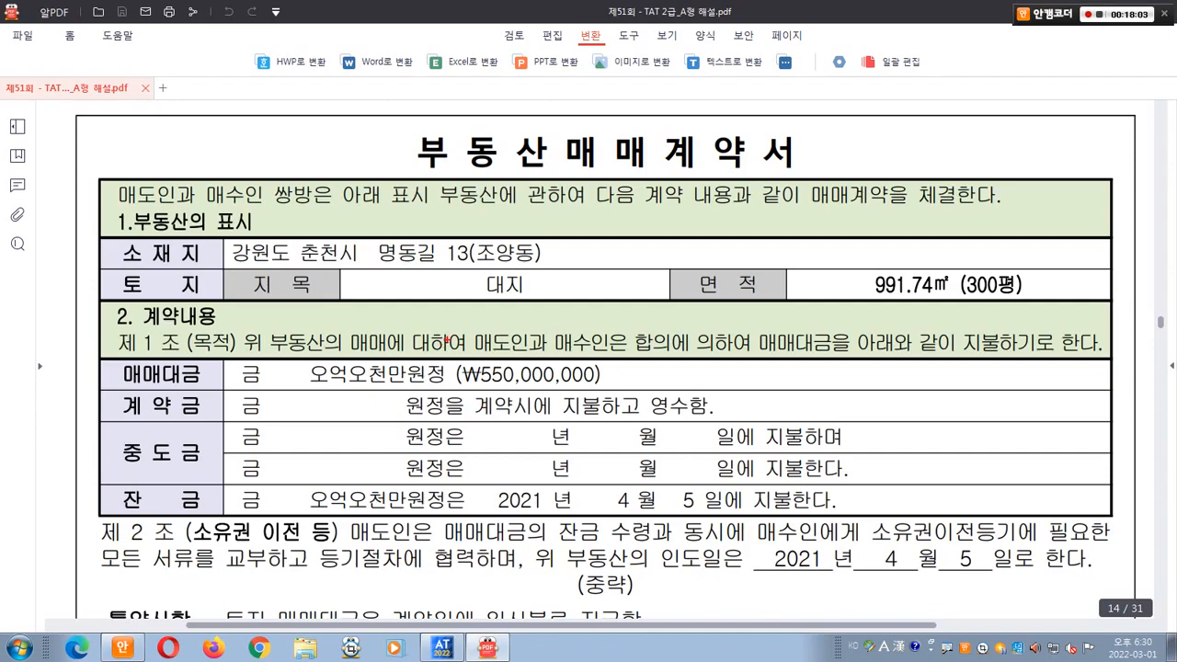
drag(447, 339, 611, 390)
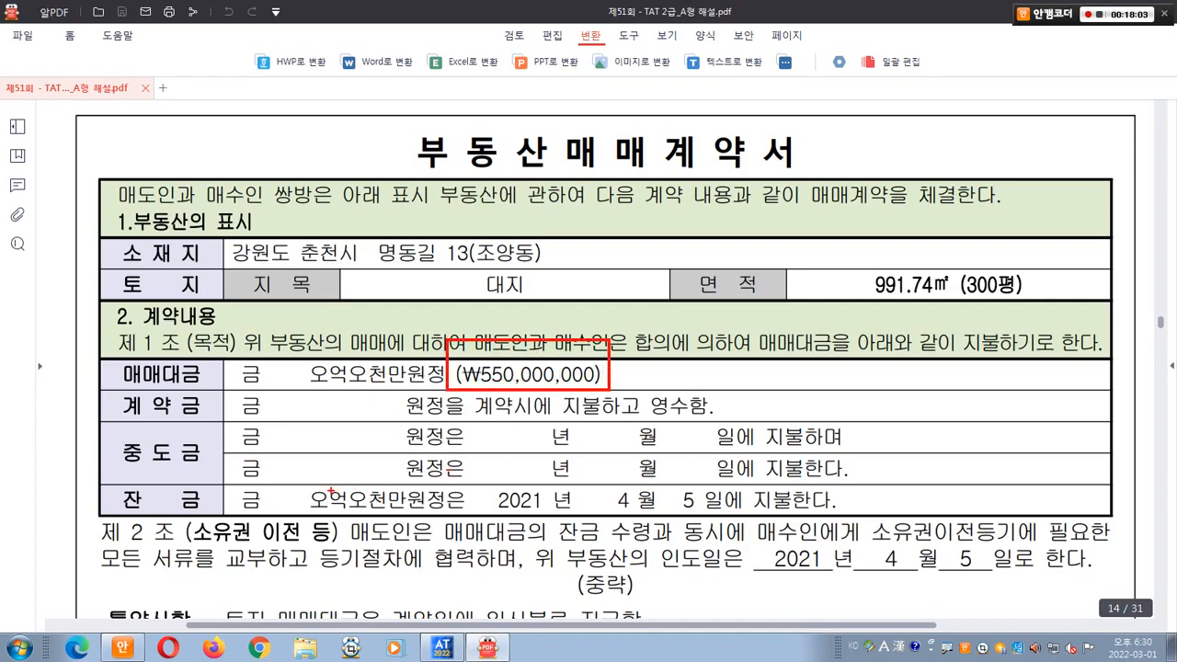
drag(117, 485, 860, 515)
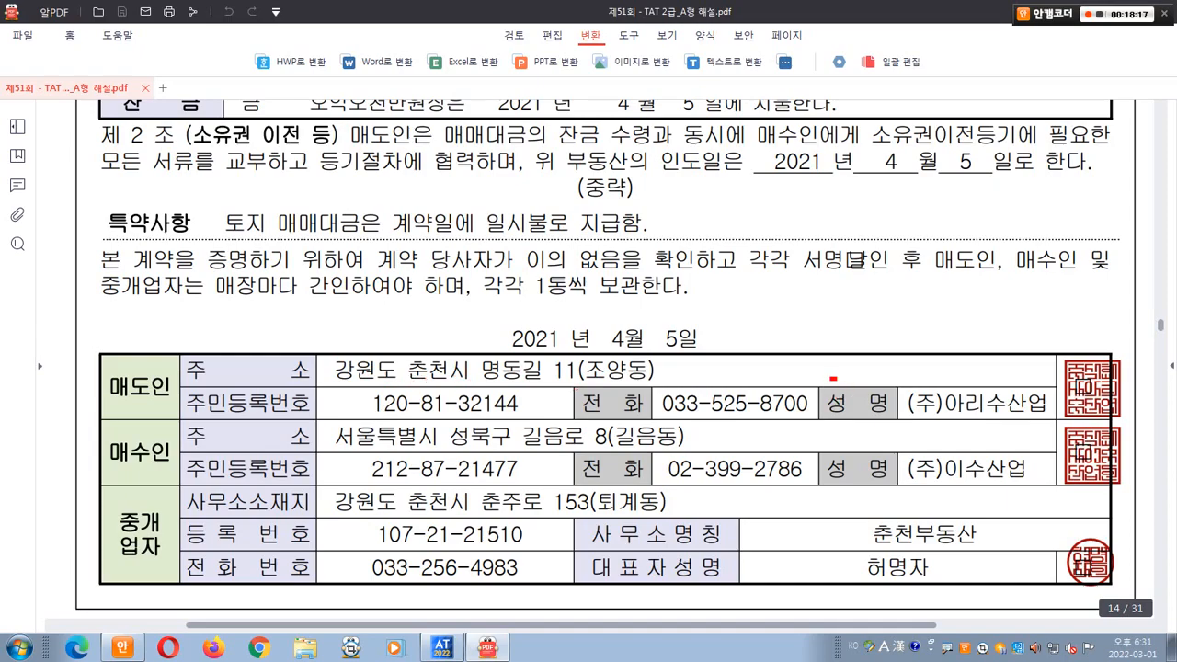
- Mark the contract's 매도인 (주)아리수산업, then box and tick 보통예금(국민은행) and circle the 4-5 transaction date in 자료 2
drag(830, 377, 1057, 426)
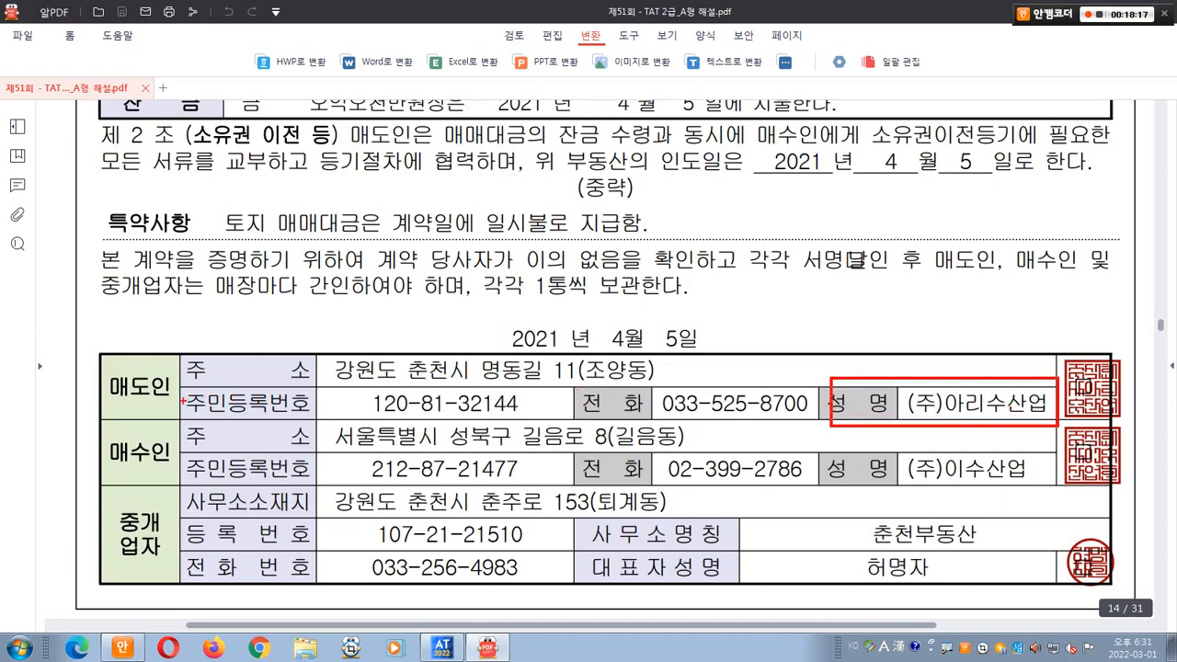
mouse_move(185, 401)
mouse_down()
mouse_move(112, 373)
mouse_move(186, 386)
mouse_move(154, 397)
mouse_move(134, 441)
mouse_up()
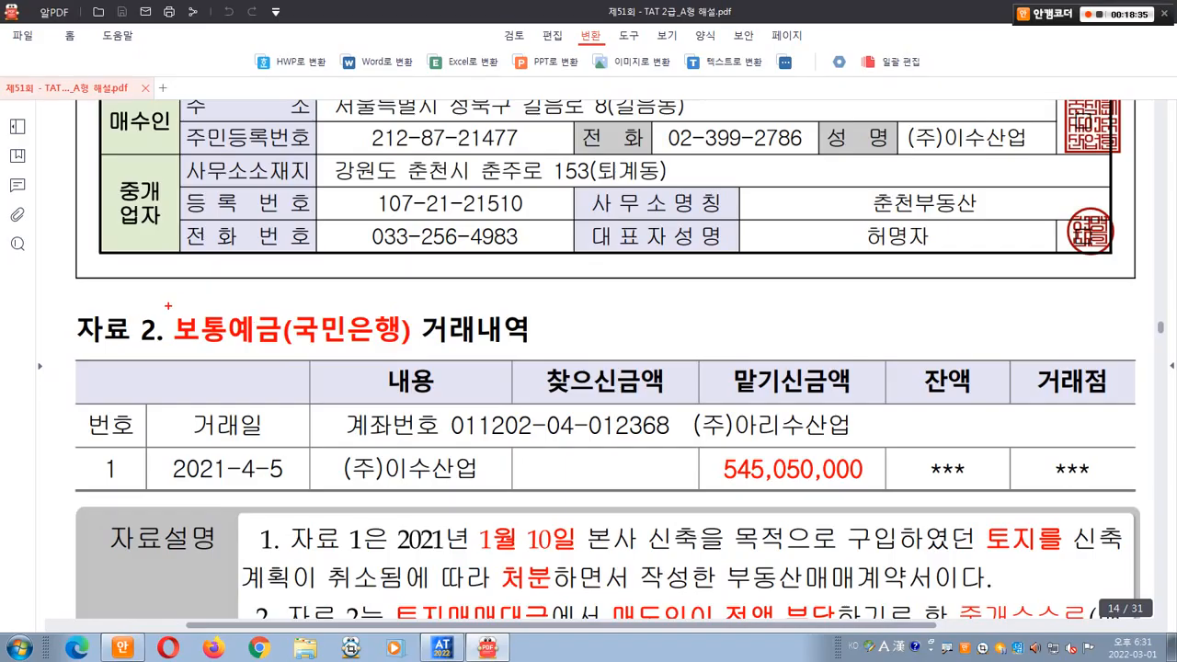
mouse_move(168, 305)
mouse_down()
mouse_move(298, 344)
mouse_move(416, 355)
mouse_up()
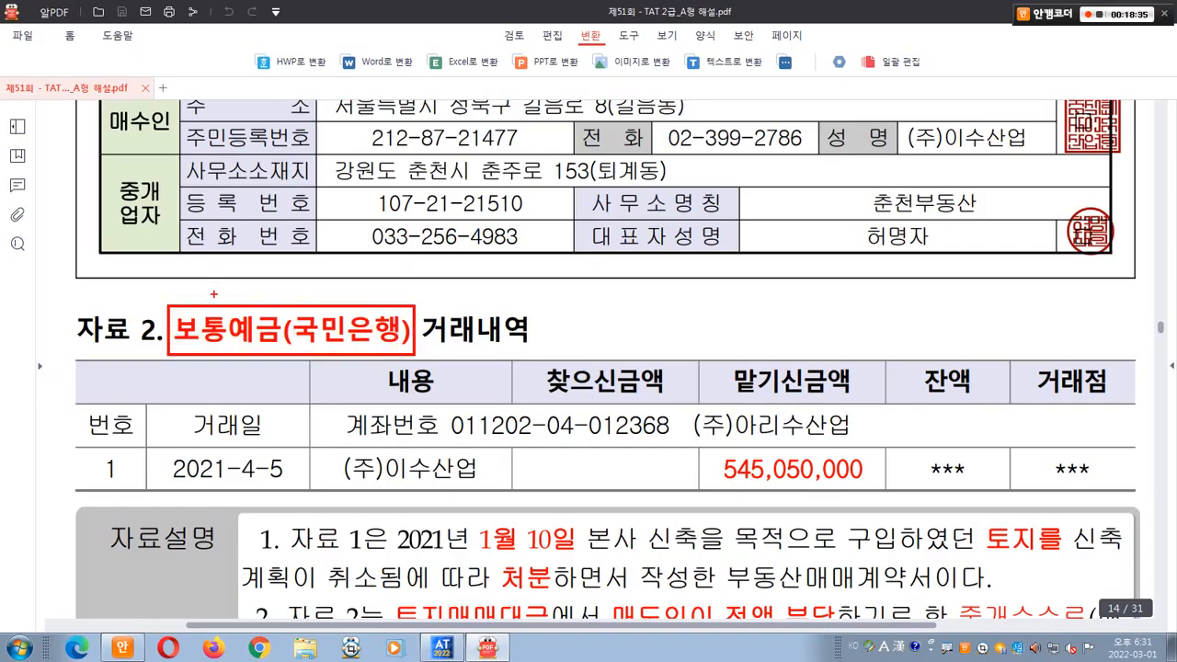
mouse_move(214, 294)
mouse_down()
mouse_move(223, 314)
mouse_move(237, 286)
mouse_up()
mouse_move(327, 292)
mouse_down()
mouse_move(332, 306)
mouse_move(347, 282)
mouse_up()
mouse_move(280, 475)
mouse_down()
mouse_move(262, 495)
mouse_move(241, 450)
mouse_move(281, 474)
mouse_up()
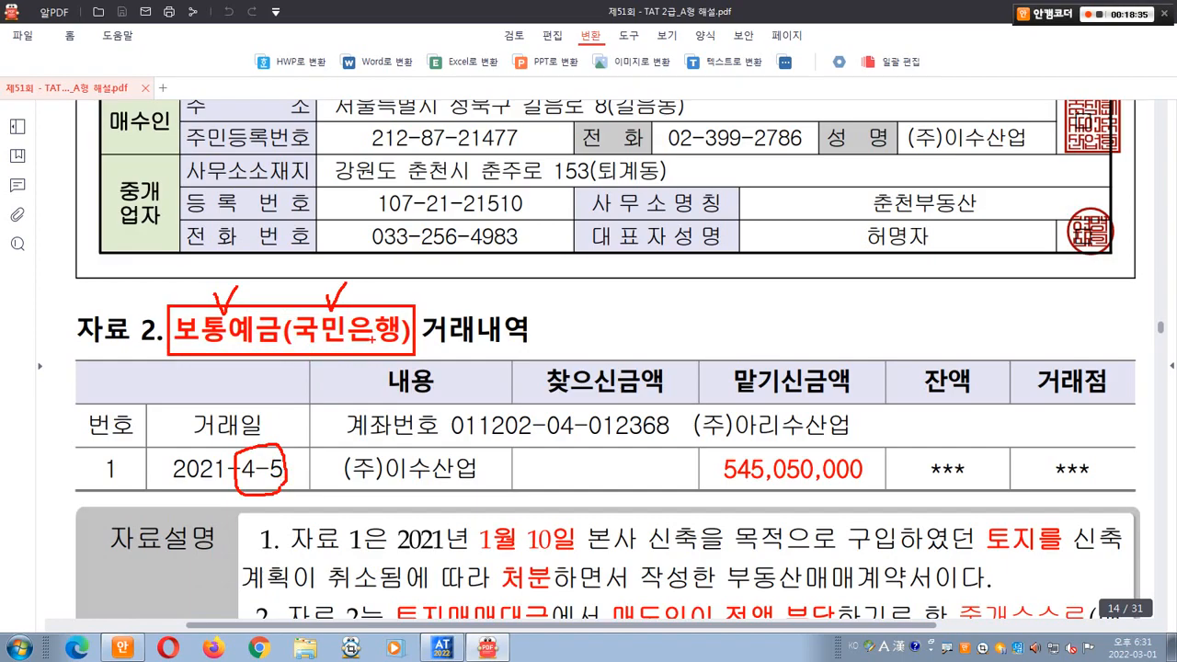
- Draw an arrow from 국민은행 to the 맡기신금액 of 545,050,000, and clear the marks
mouse_move(403, 320)
mouse_down()
mouse_move(527, 292)
mouse_move(714, 439)
mouse_move(692, 445)
mouse_up()
drag(704, 430, 709, 437)
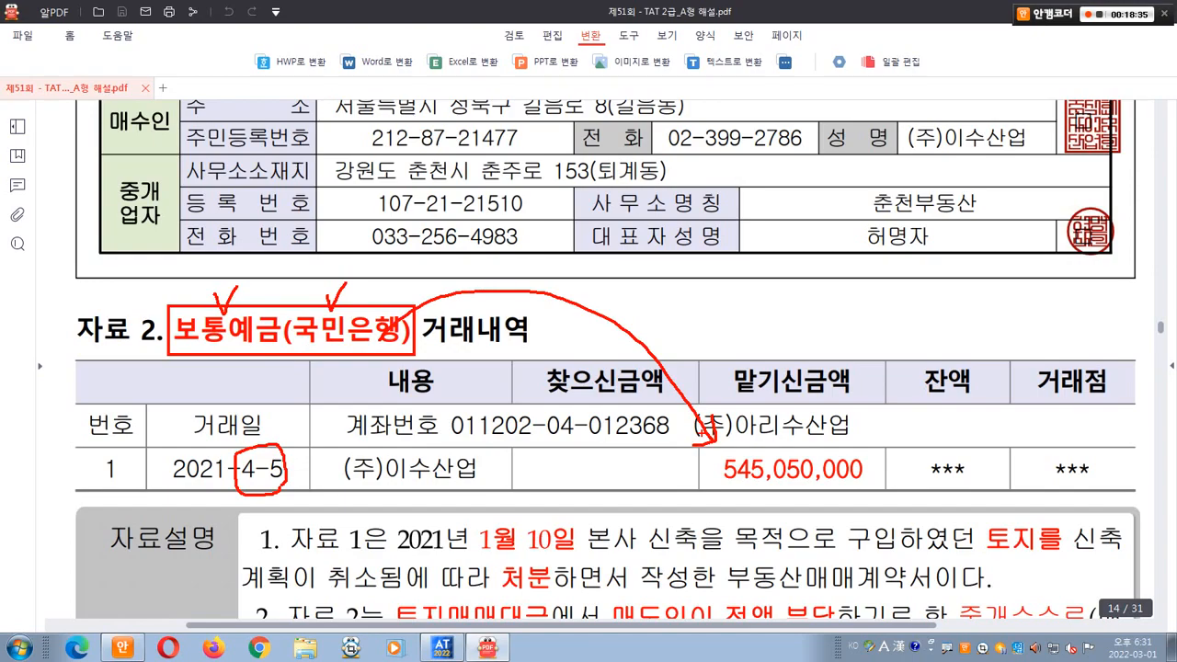
key(alt+Tab)
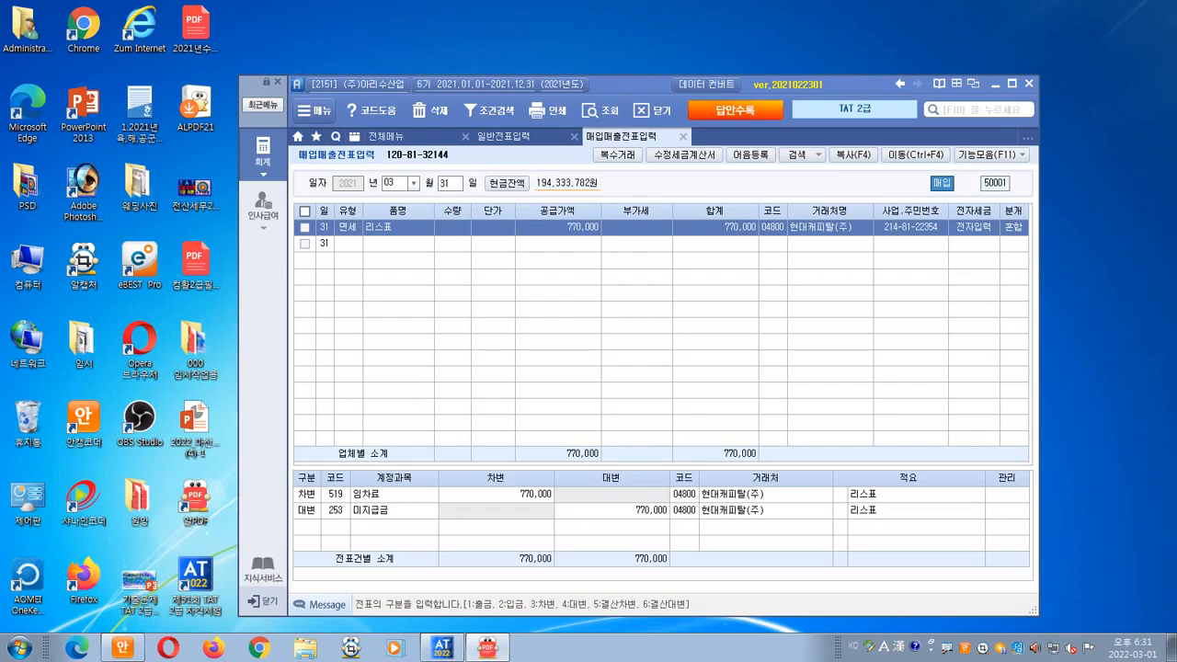
key(alt+Tab)
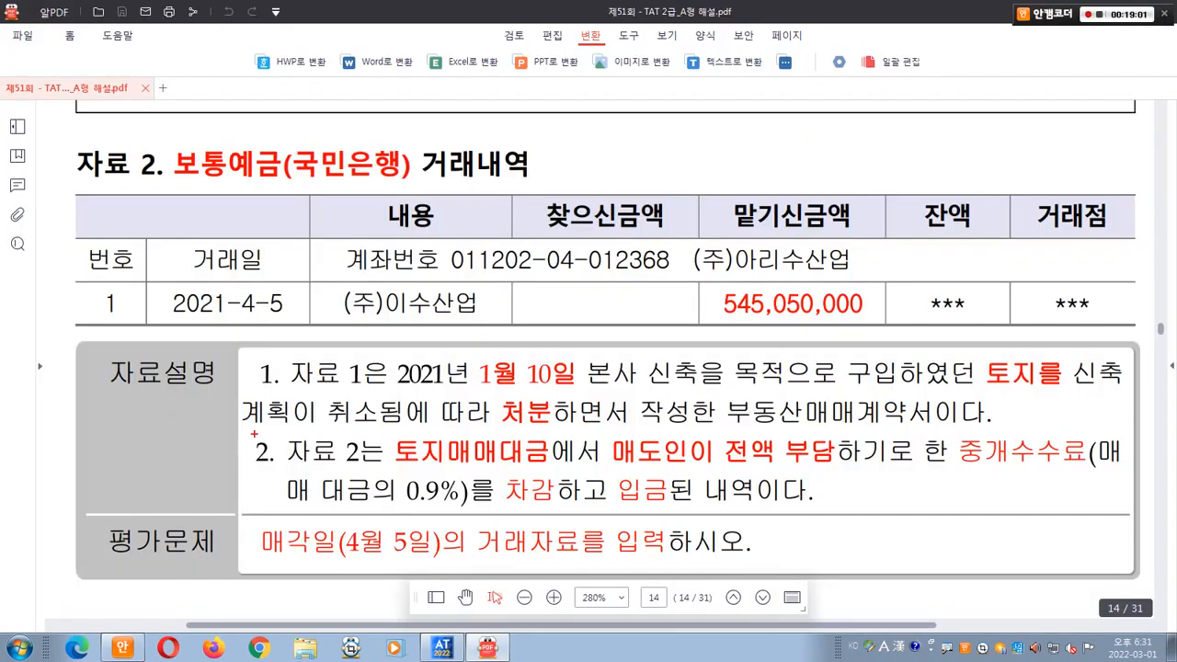
- Underline the first 자료설명 item on disposing of the purchased 토지, and circle its 1월 10일 date
drag(261, 393, 1107, 388)
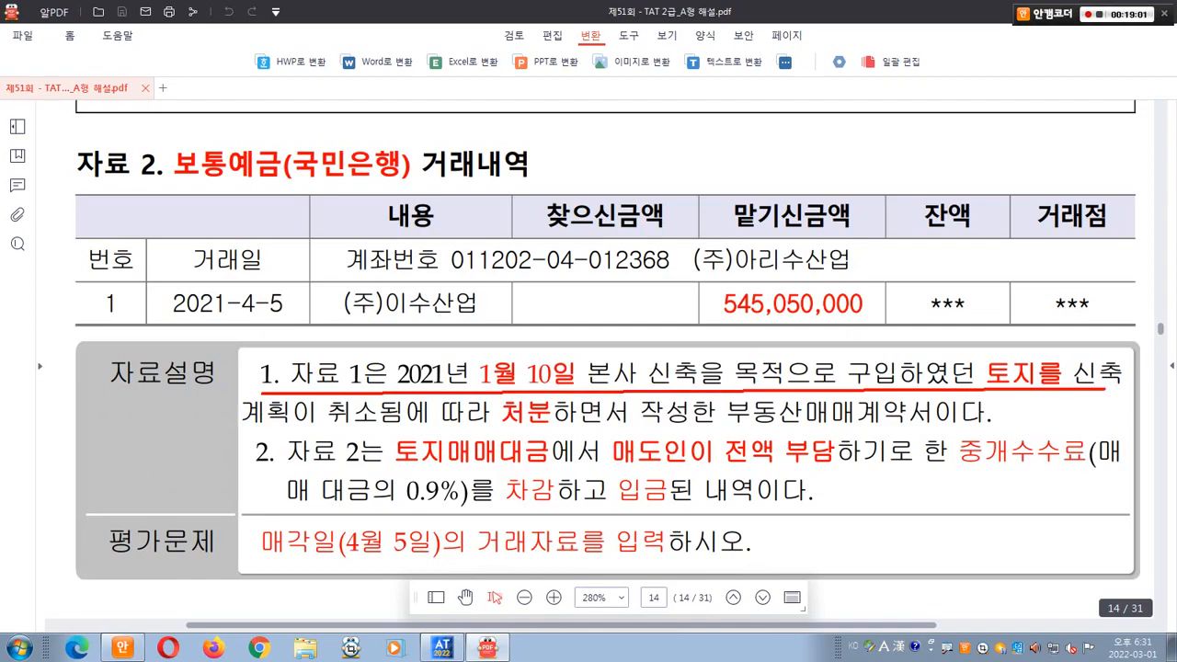
drag(231, 434, 994, 429)
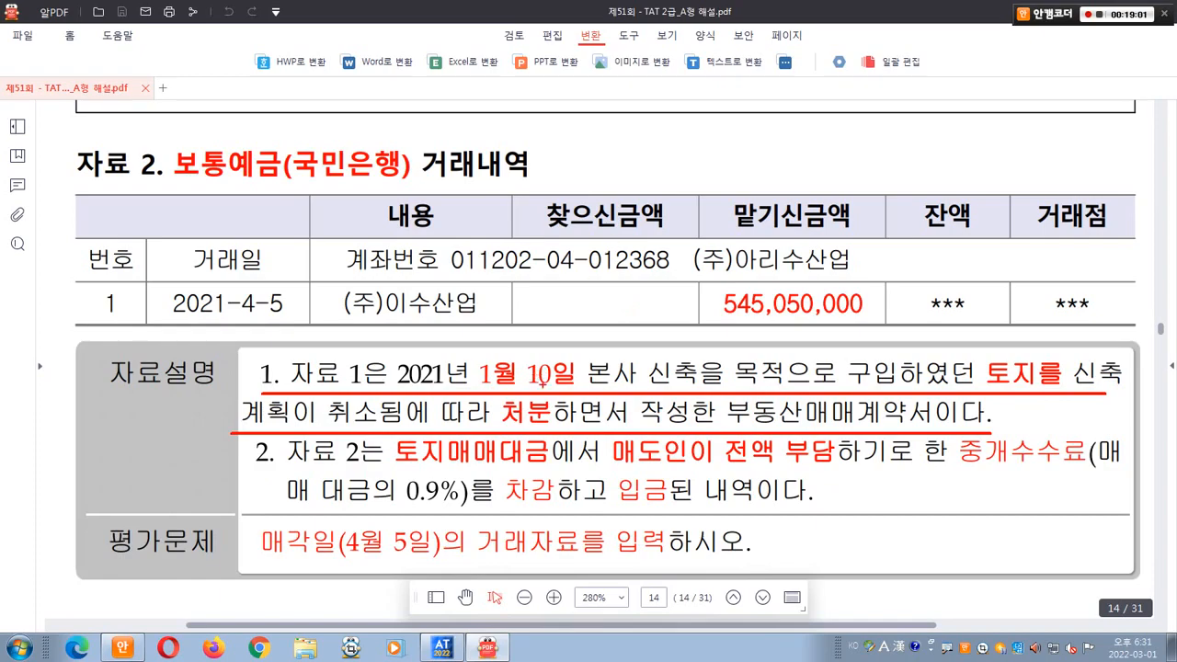
mouse_move(543, 385)
mouse_down()
mouse_move(524, 397)
mouse_move(474, 373)
mouse_move(570, 357)
mouse_up()
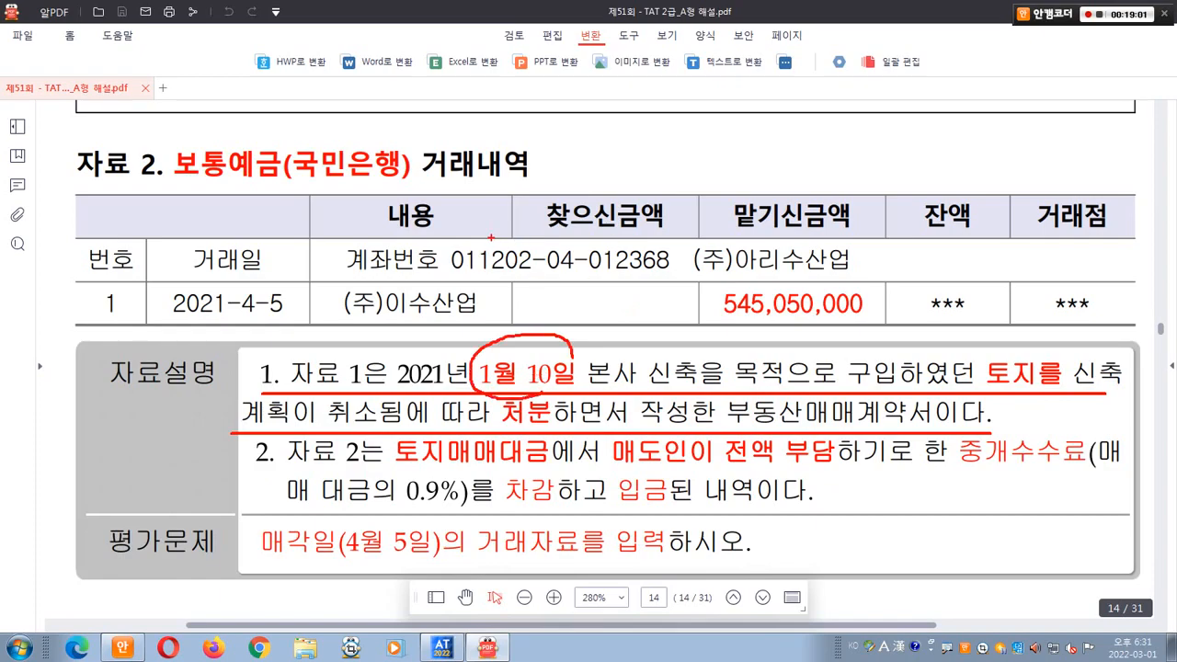
- Cross out beside 찾으신금액, circle 맡기신금액 with an arrow, and circle and tick the 545,050,000 deposit in the bank statement
mouse_move(491, 237)
mouse_down()
mouse_move(618, 175)
mouse_move(638, 185)
mouse_move(625, 199)
mouse_up()
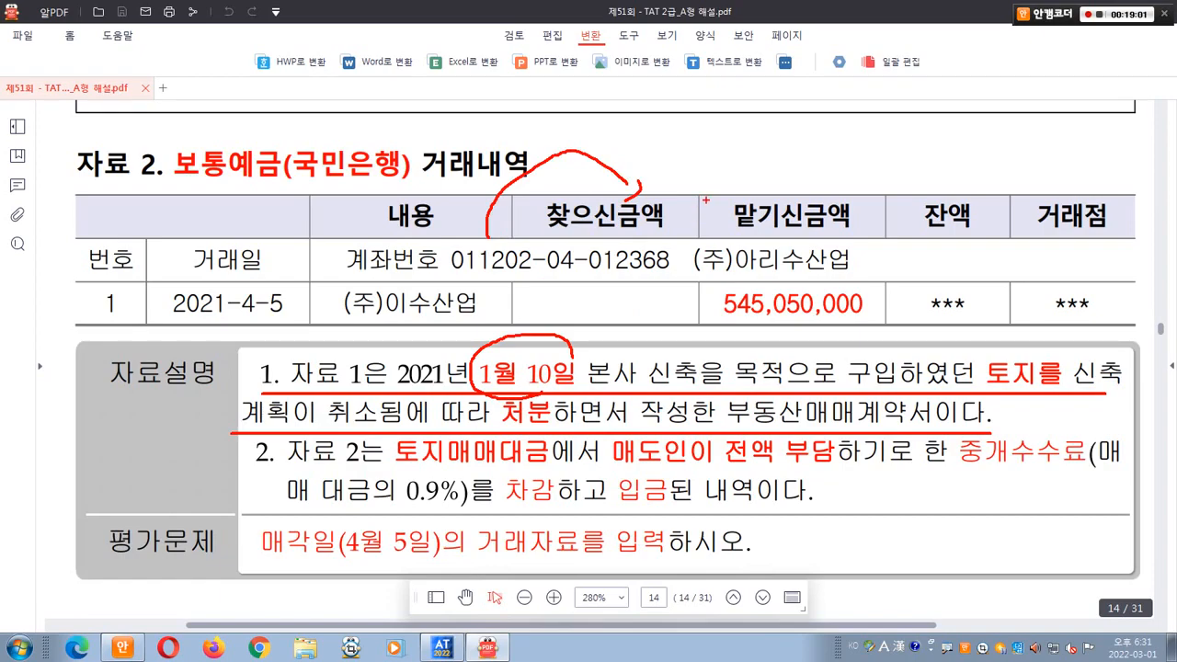
drag(731, 147, 677, 230)
drag(678, 156, 721, 220)
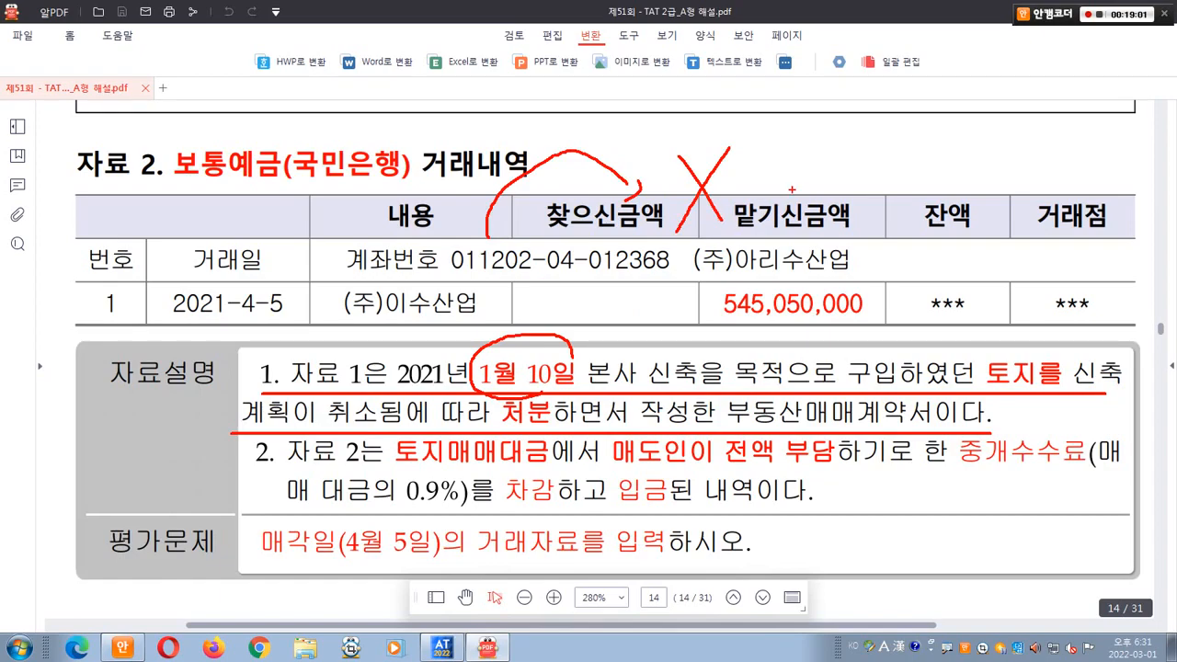
mouse_move(784, 220)
mouse_down()
mouse_move(713, 179)
mouse_move(774, 212)
mouse_move(769, 199)
mouse_move(862, 165)
mouse_up()
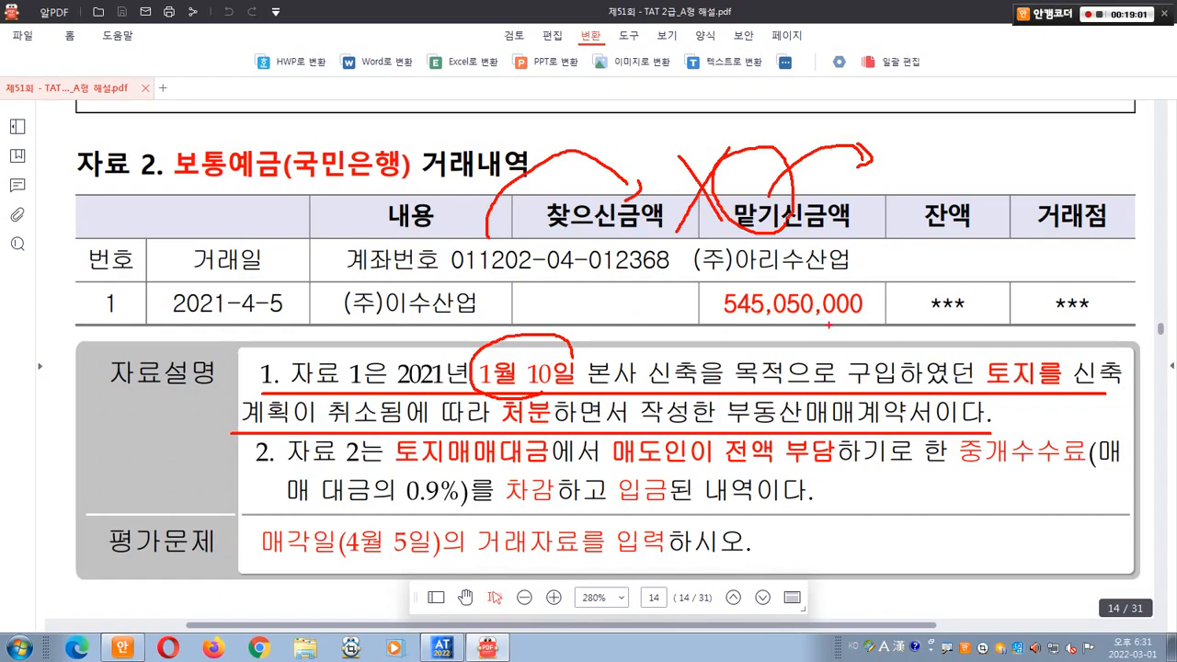
mouse_move(828, 330)
mouse_down()
mouse_move(732, 345)
mouse_move(783, 249)
mouse_move(837, 336)
mouse_up()
drag(810, 266, 847, 252)
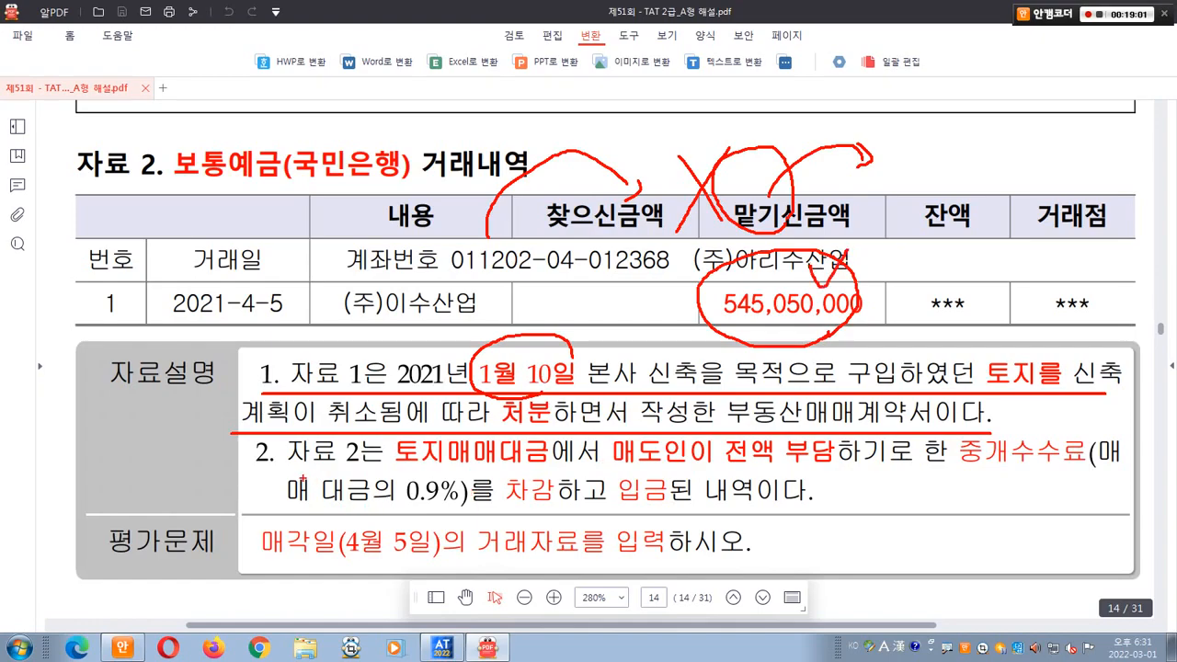
- Underline the second 자료설명 item on the 중개수수료 deducted from the deposit, circling 매도인
drag(294, 470, 938, 466)
mouse_move(658, 468)
mouse_down()
mouse_move(635, 478)
mouse_move(685, 419)
mouse_move(699, 455)
mouse_up()
mouse_move(662, 402)
mouse_down()
mouse_move(681, 379)
mouse_move(686, 387)
mouse_up()
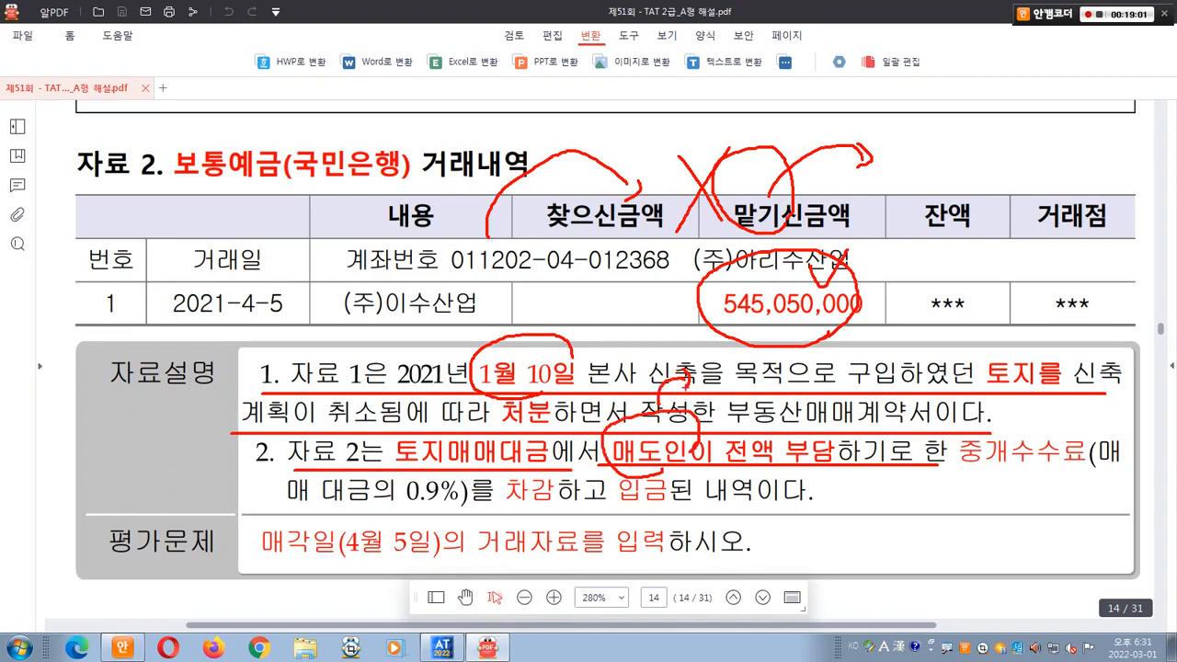
drag(966, 471, 1100, 462)
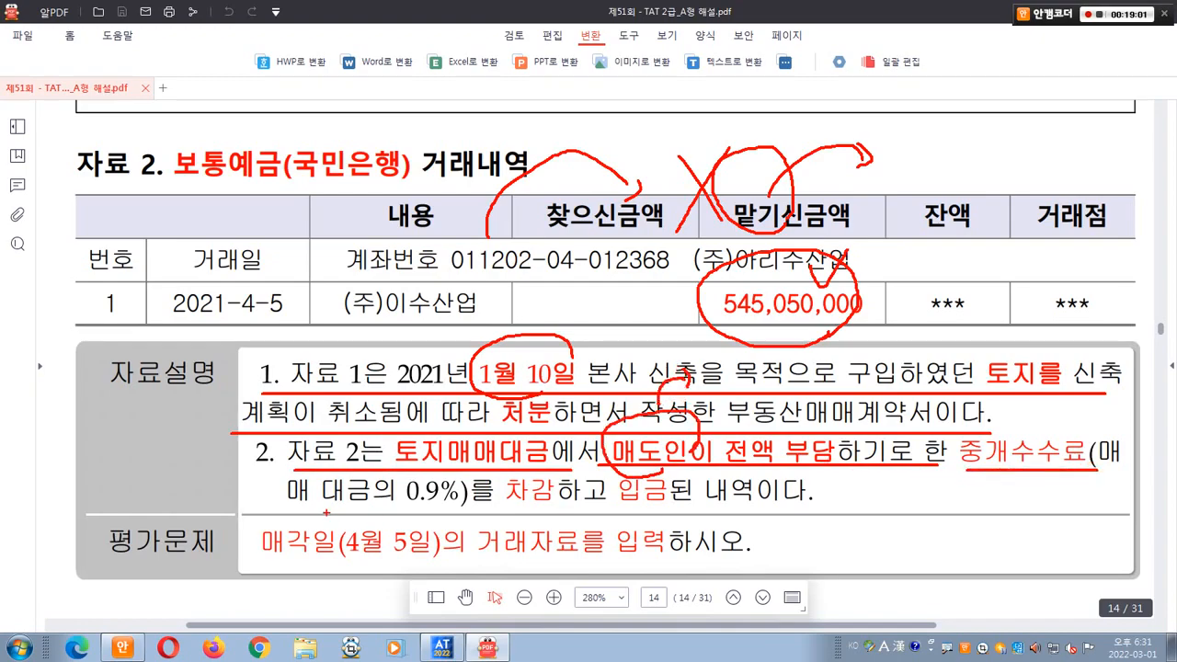
drag(287, 510, 786, 505)
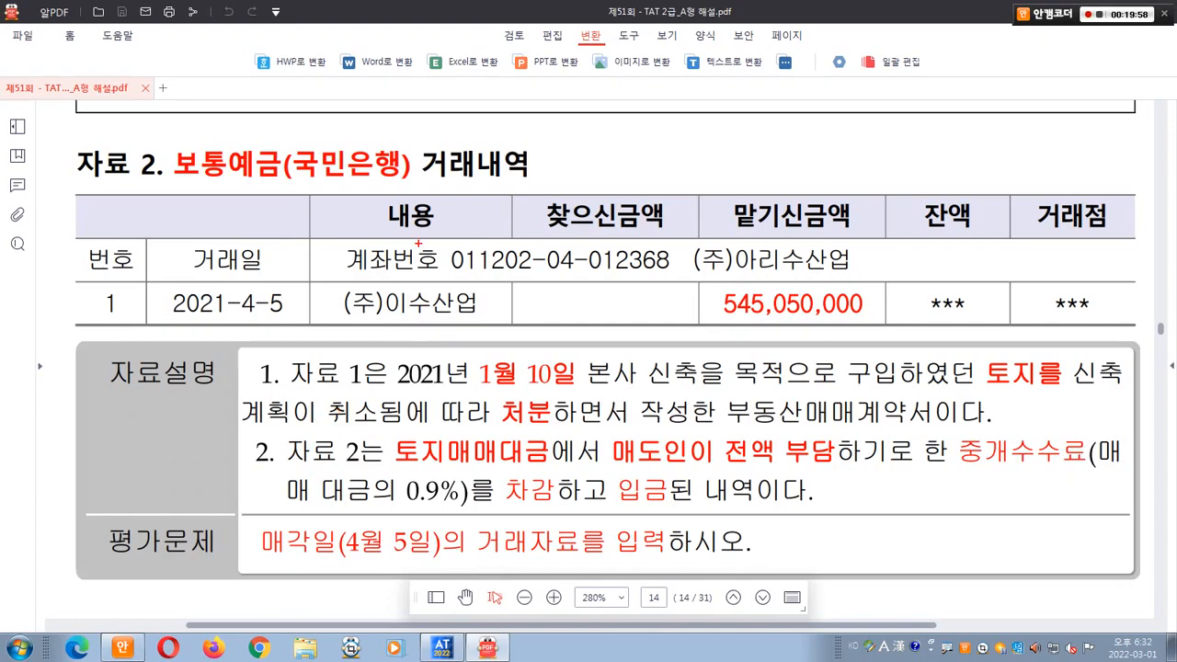
- Handwrite a note above the bank table, circle 국민은행, and box the 545,050,000 deposit and the 매각일(4월 5일) entry instruction
mouse_move(691, 129)
mouse_down()
mouse_move(679, 154)
mouse_move(714, 150)
mouse_move(713, 175)
mouse_move(754, 155)
mouse_move(814, 165)
mouse_move(802, 180)
mouse_move(859, 164)
mouse_up()
drag(847, 153, 846, 191)
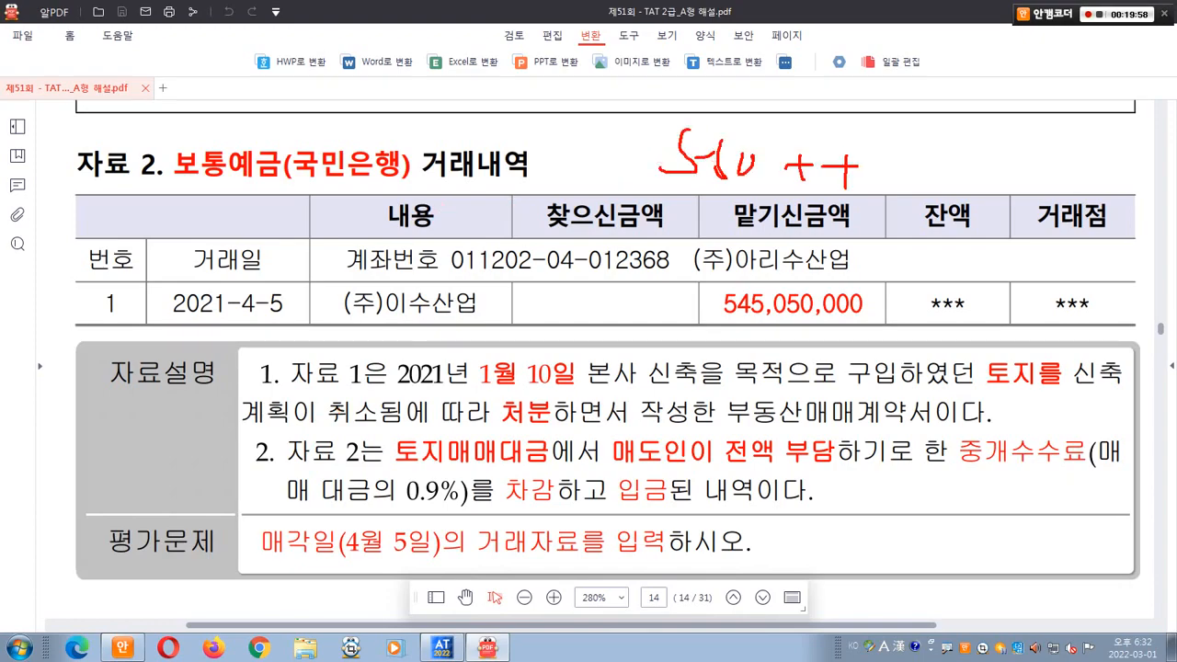
drag(293, 227, 380, 206)
mouse_move(292, 227)
mouse_down()
mouse_move(252, 146)
mouse_move(368, 204)
mouse_up()
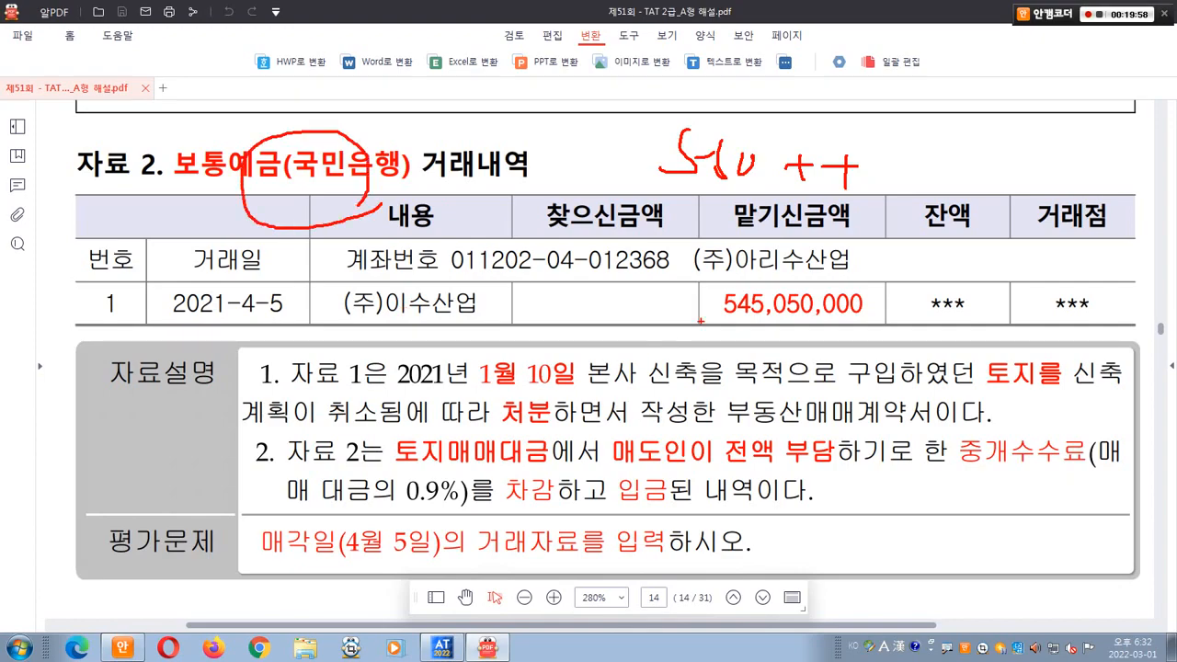
drag(702, 278, 898, 322)
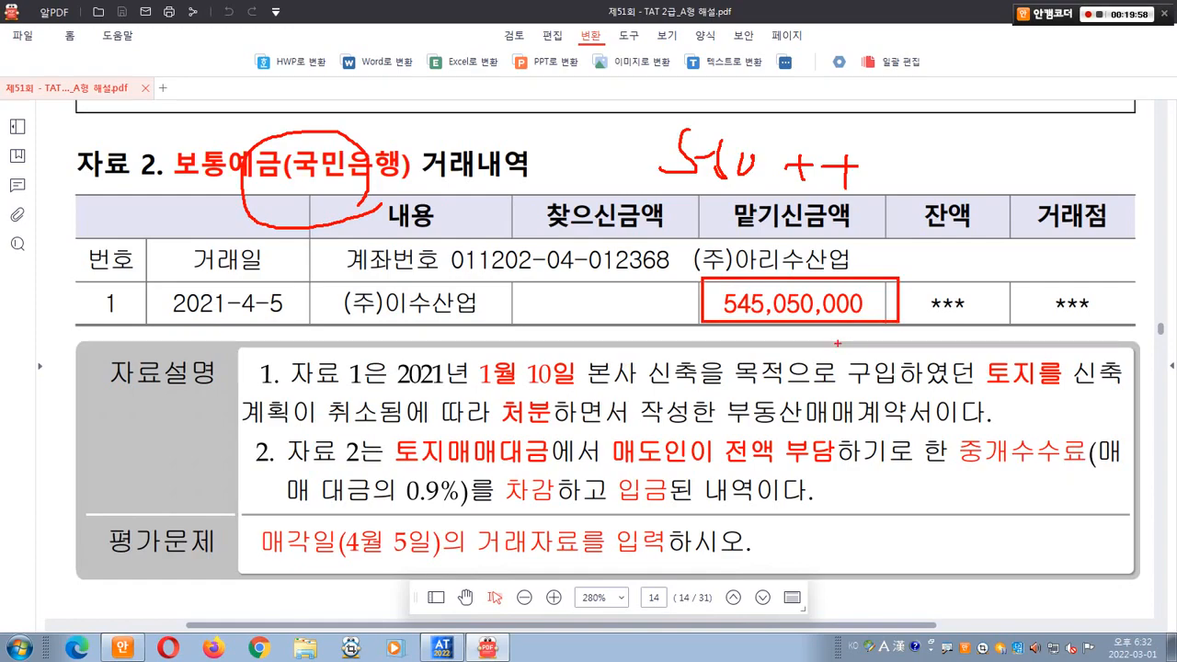
drag(843, 266, 872, 267)
mouse_move(255, 518)
mouse_down()
mouse_move(309, 542)
mouse_move(688, 570)
mouse_up()
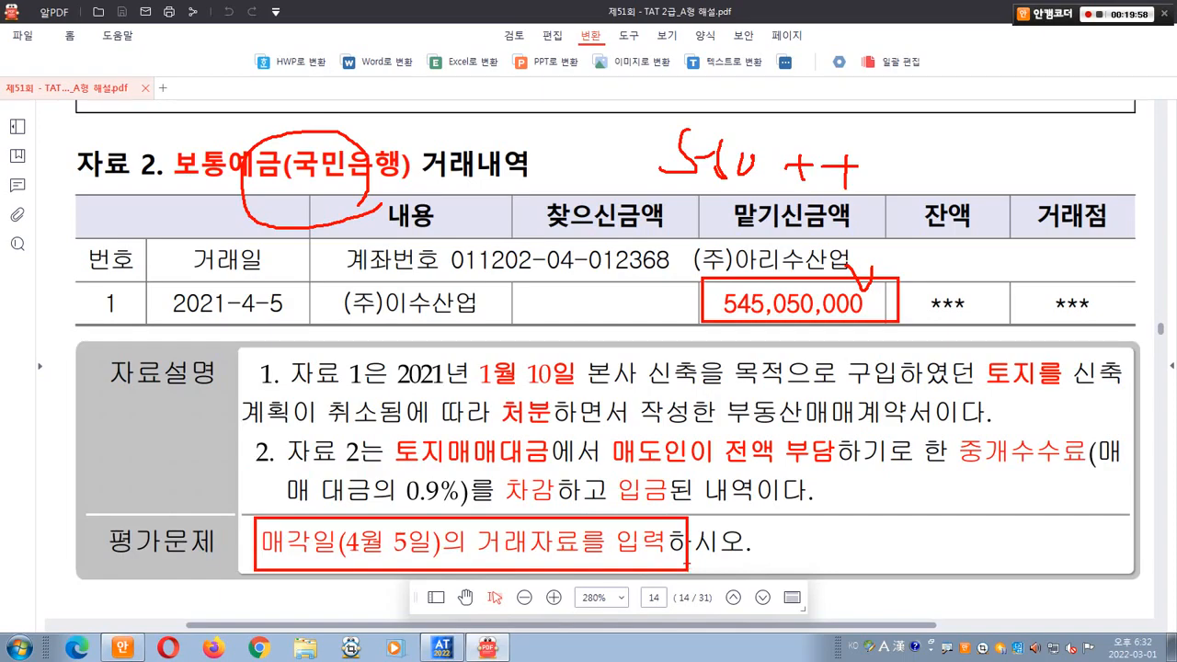
- Clear the marks in the 해설 PDF and box the purchase date 2021년 1월 10일 in 자료설명
key(super+d)
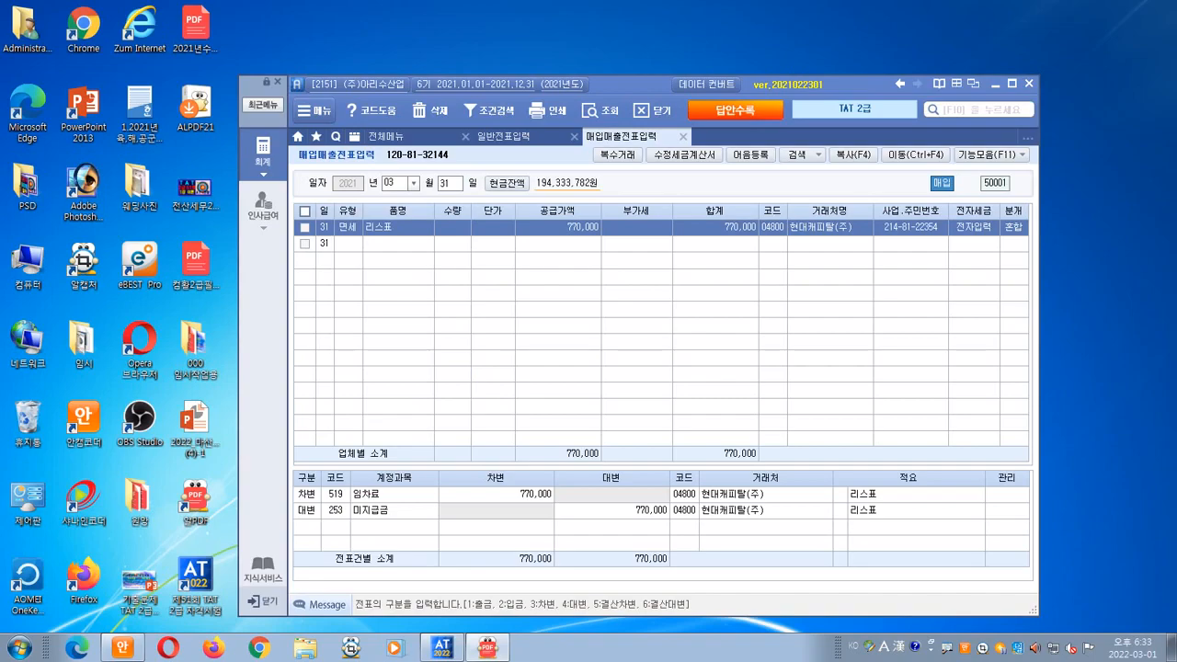
key(alt+Tab)
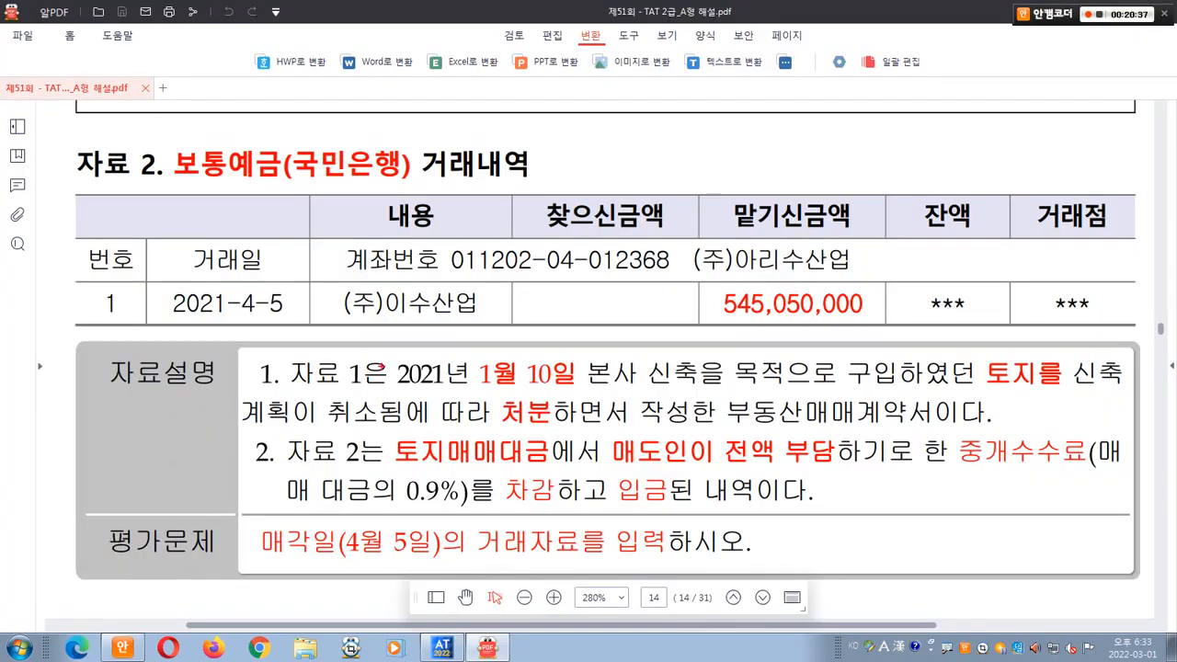
mouse_move(382, 353)
mouse_down()
mouse_move(432, 375)
mouse_move(588, 397)
mouse_up()
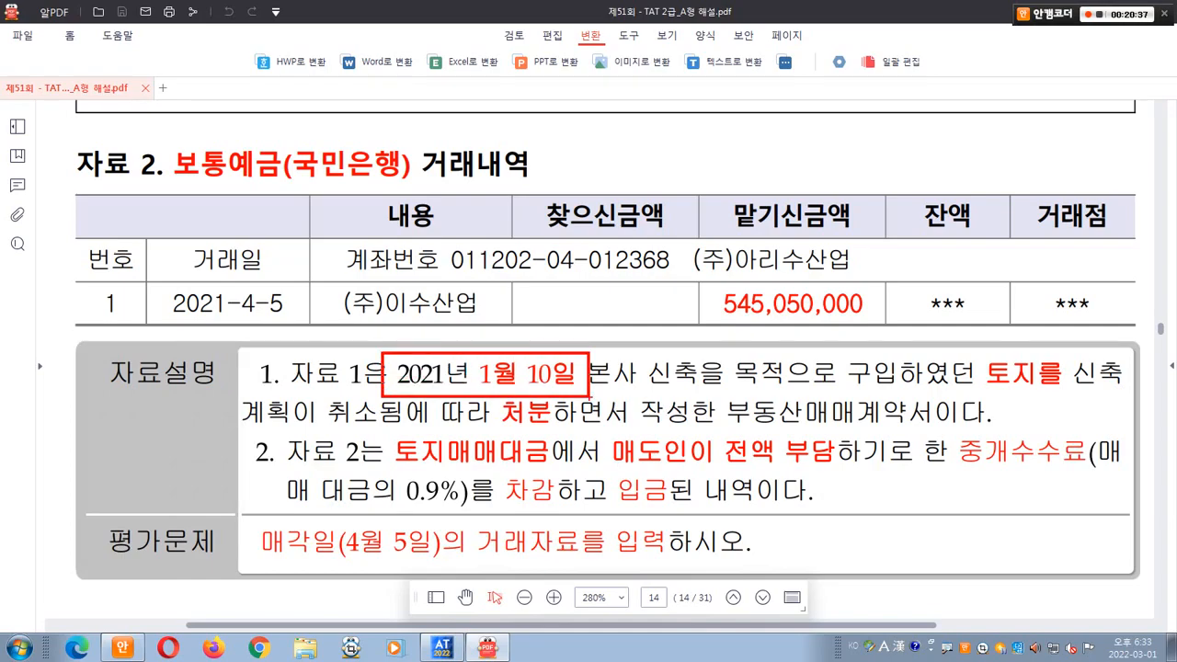
- Switch to the accounting program and look up the January 10 vouchers in 일반전표입력 to check the land purchase
key(alt+Tab)
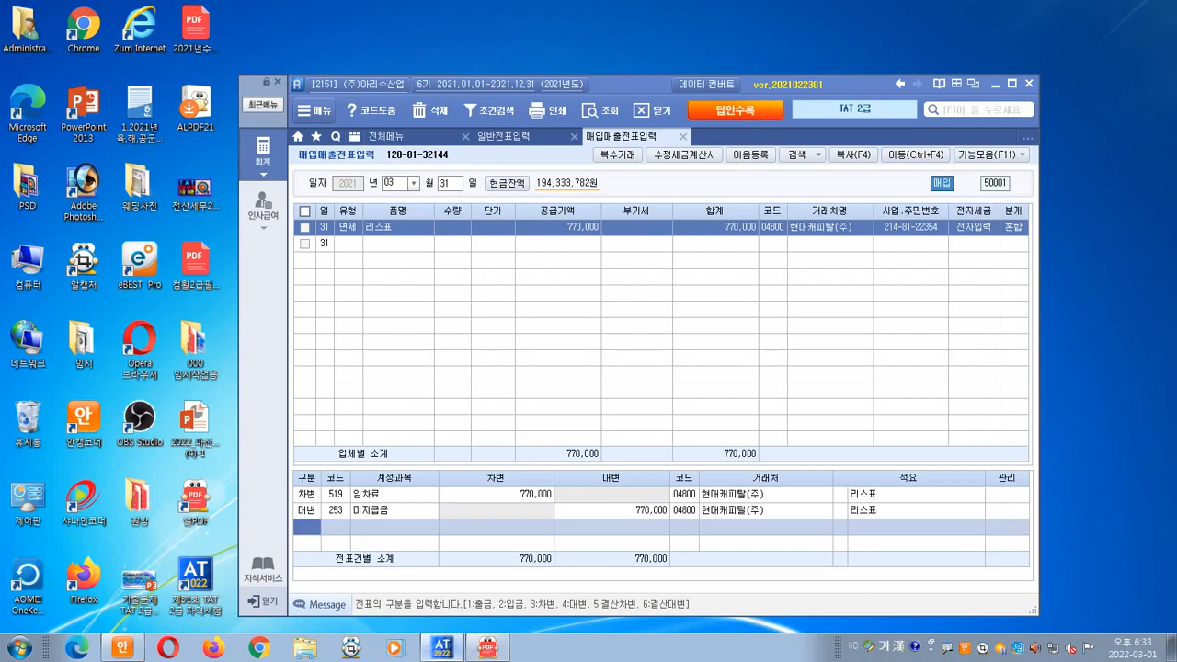
click(515, 137)
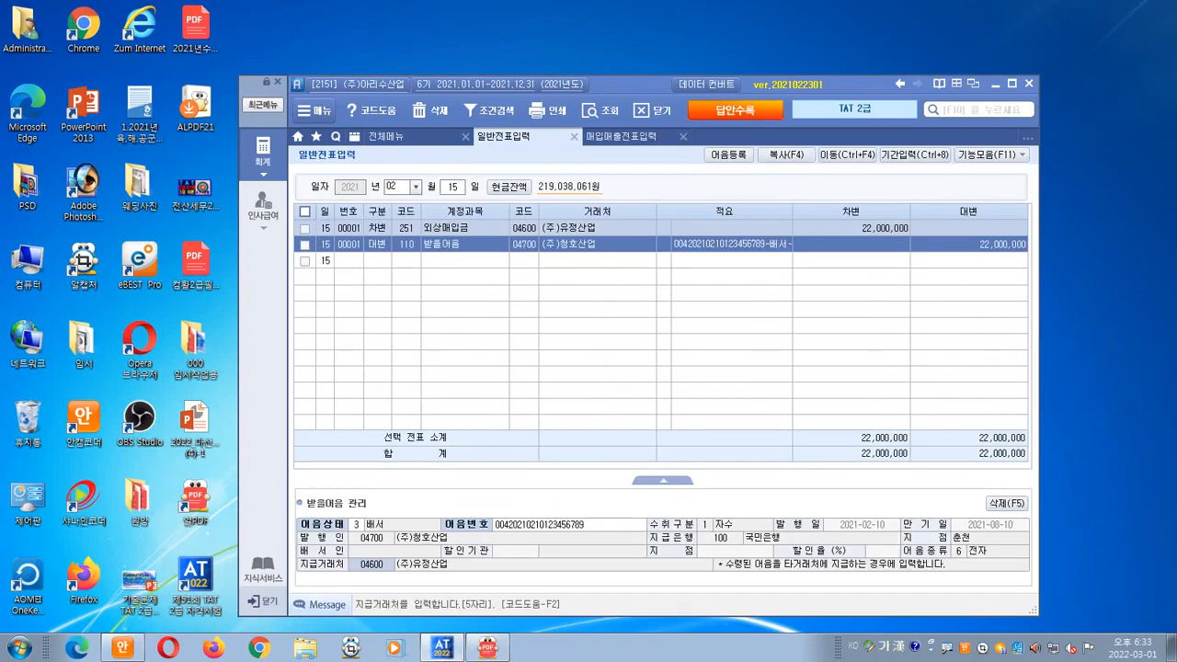
click(395, 186)
text(1)
key(Return)
text(10)
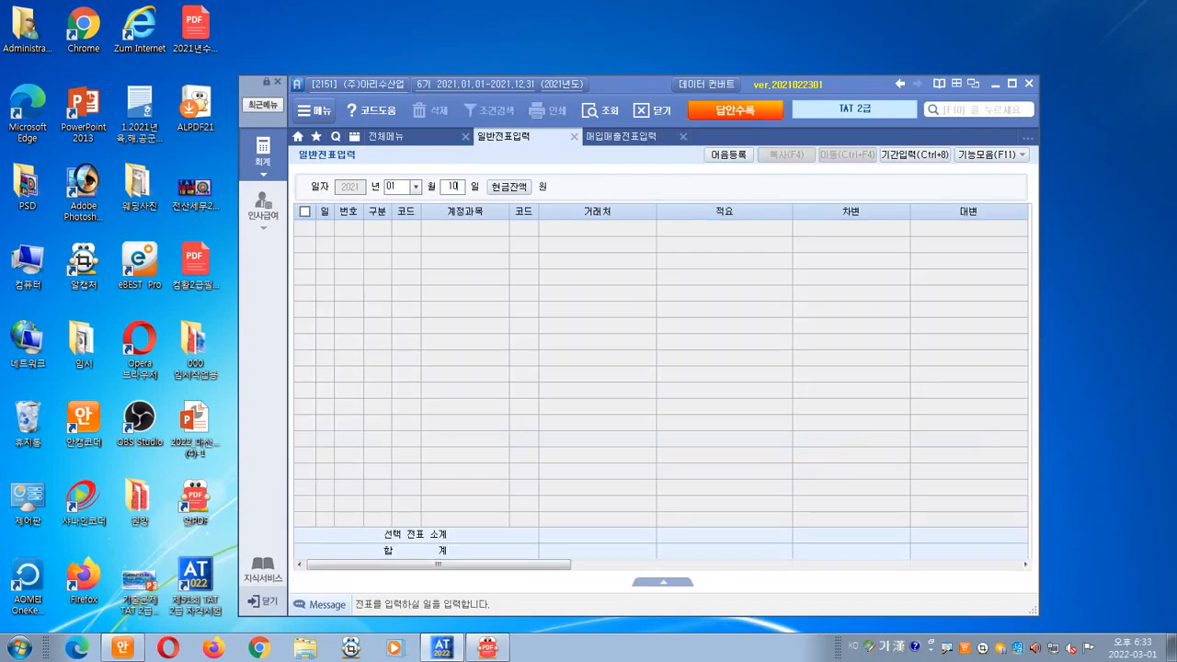
key(Return)
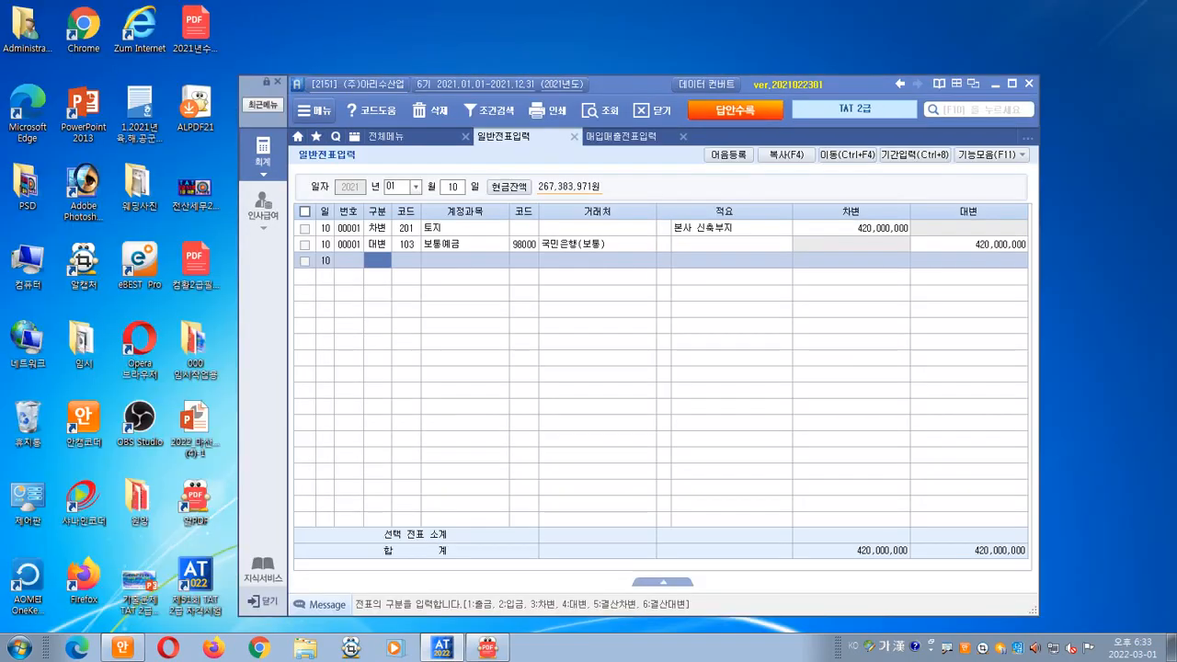
key(alt+Tab)
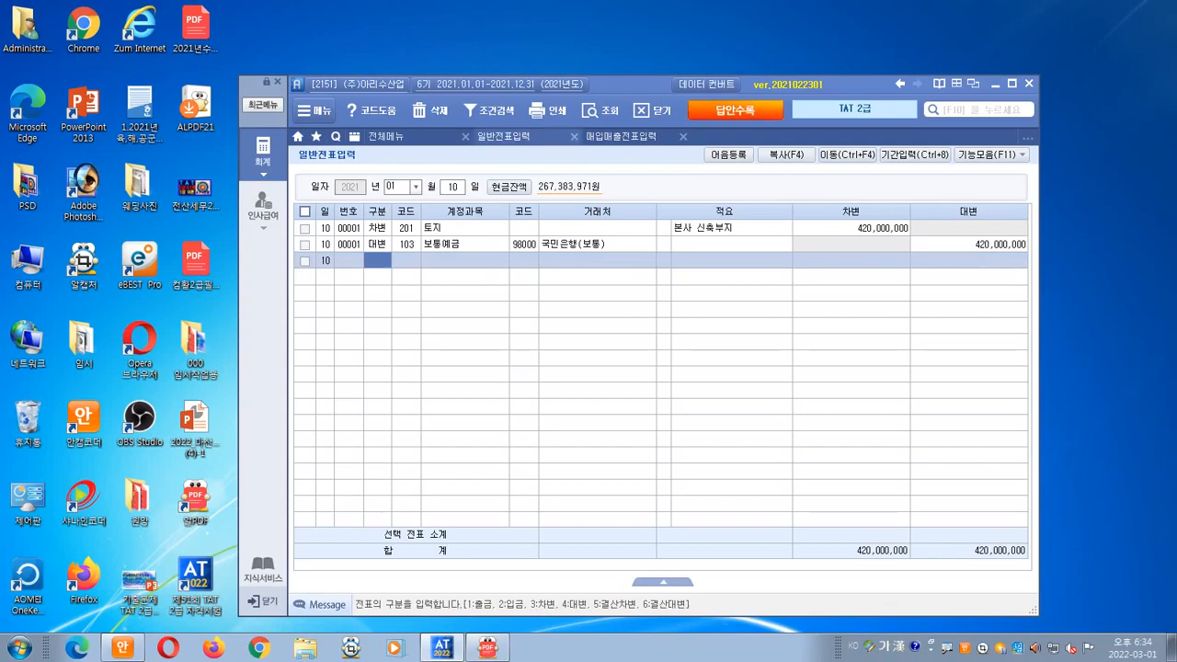
- Open the April 5 vouchers and start a debit line for account 103 보통예금 with counterparty 98000 국민은행(보통)
key(Escape)
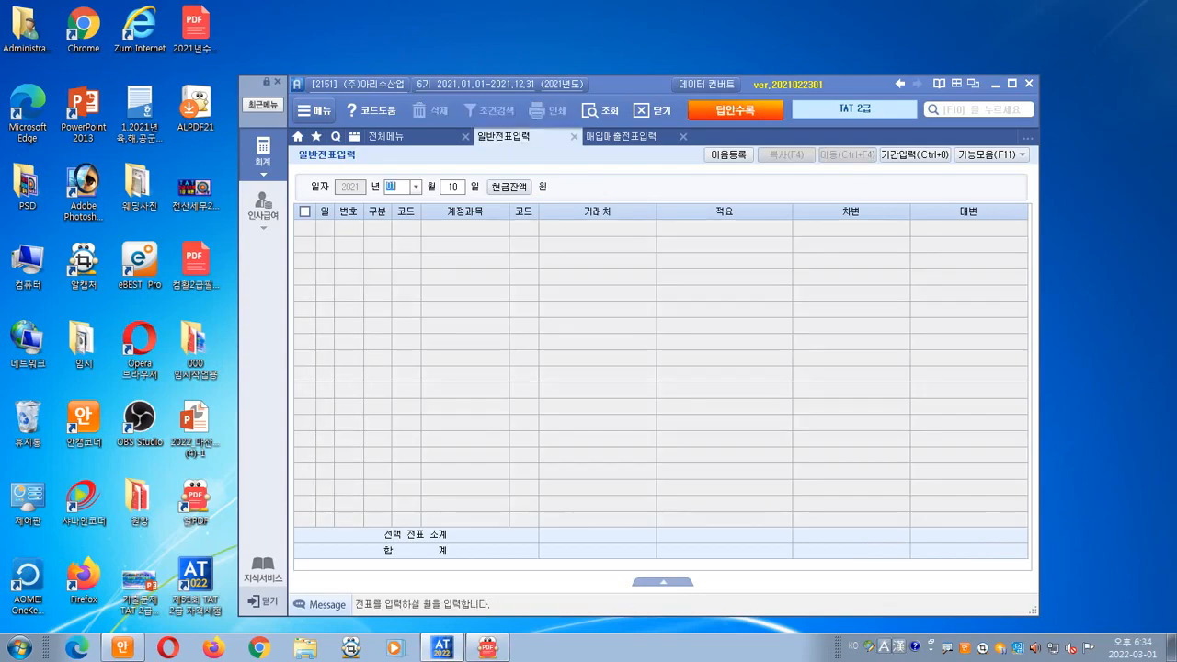
text(04)
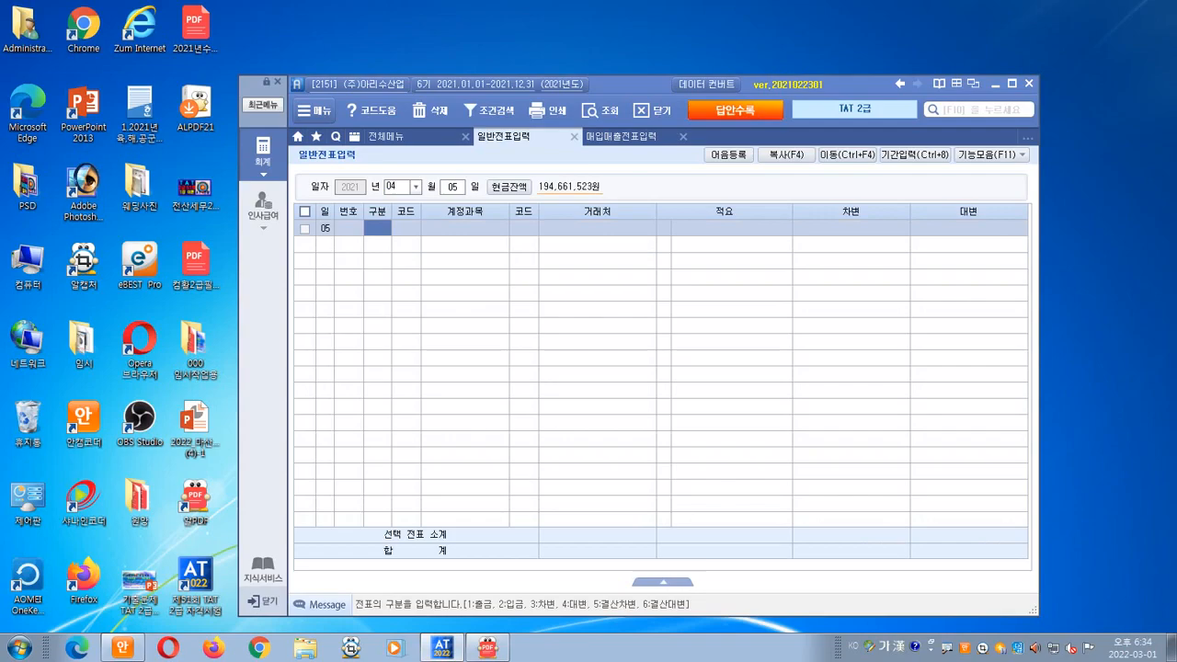
text(053)
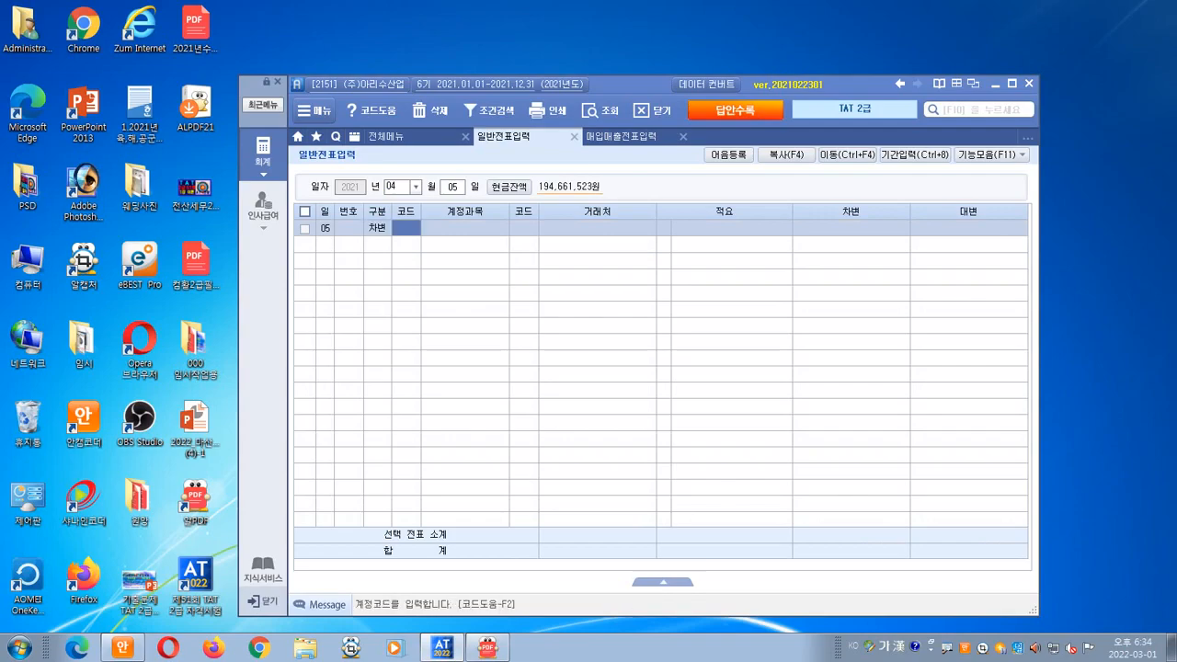
text(103)
key(Return)
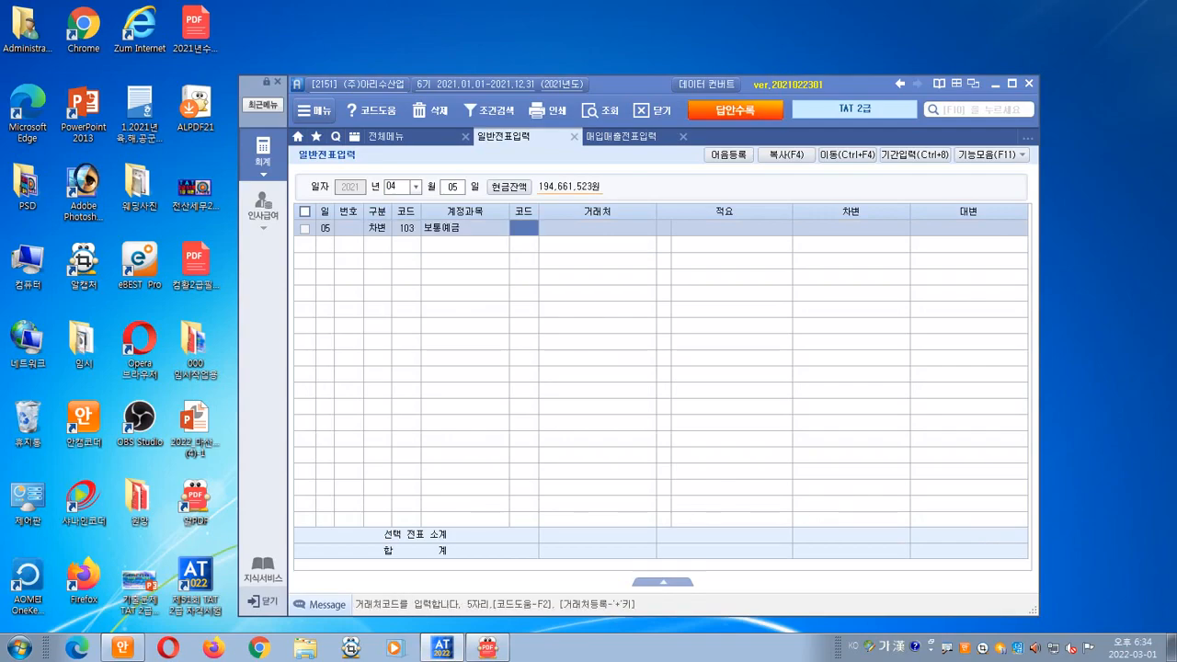
key(alt+Tab)
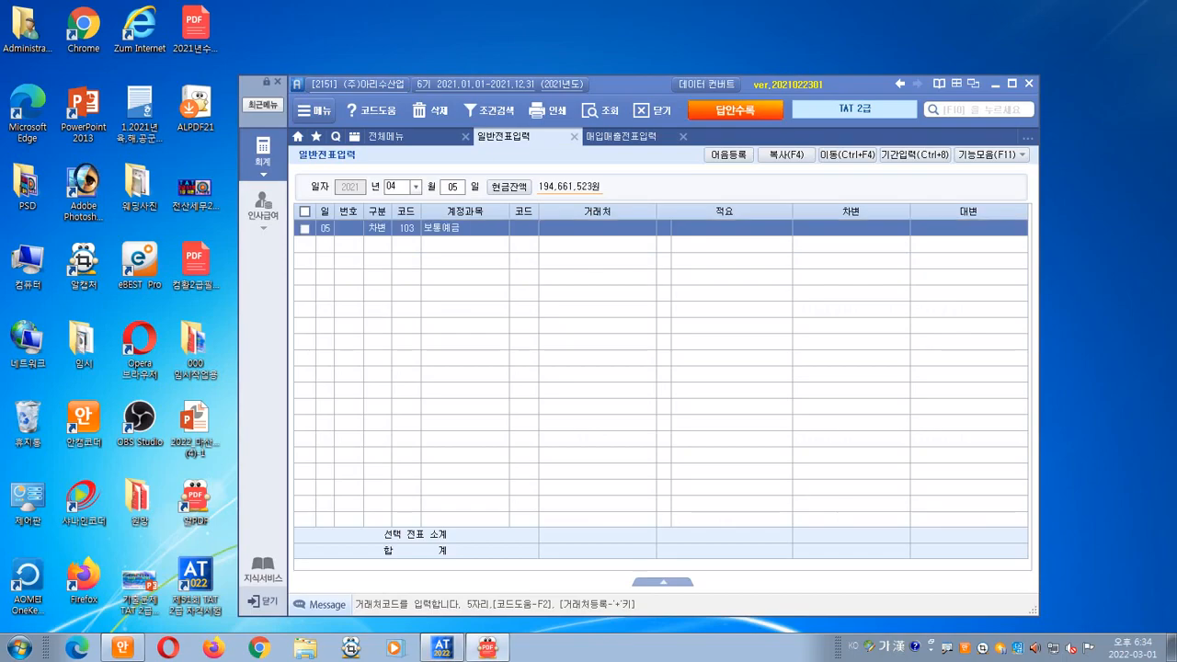
key(alt+Tab)
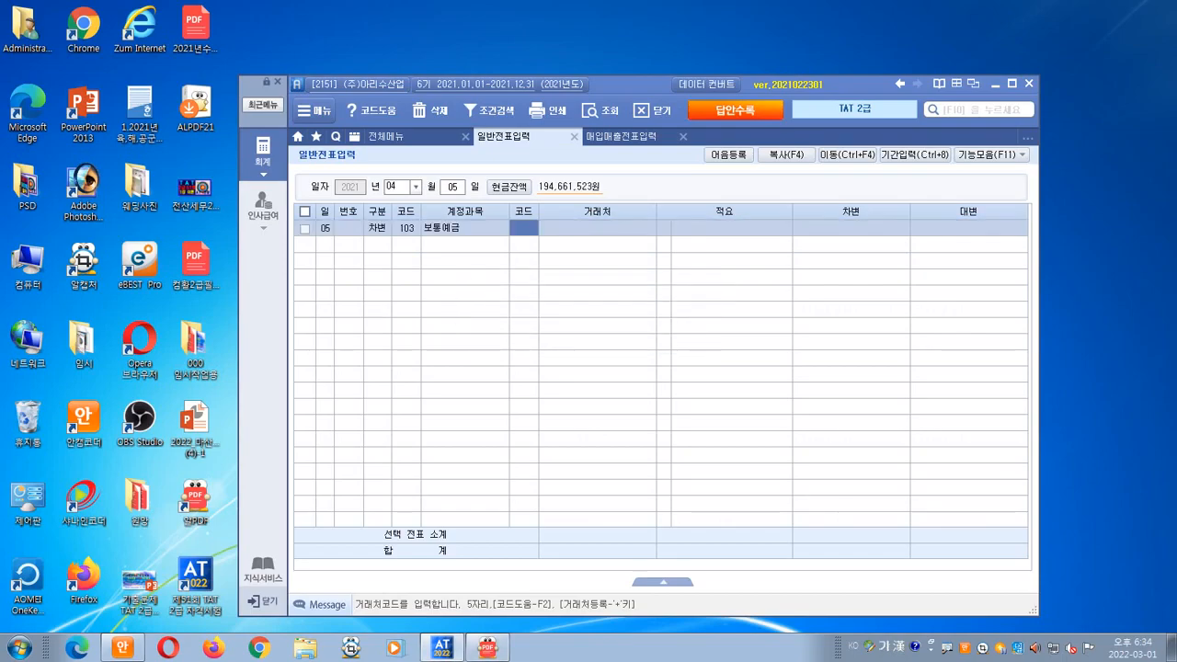
text(98000)
key(Return)
key(Return)
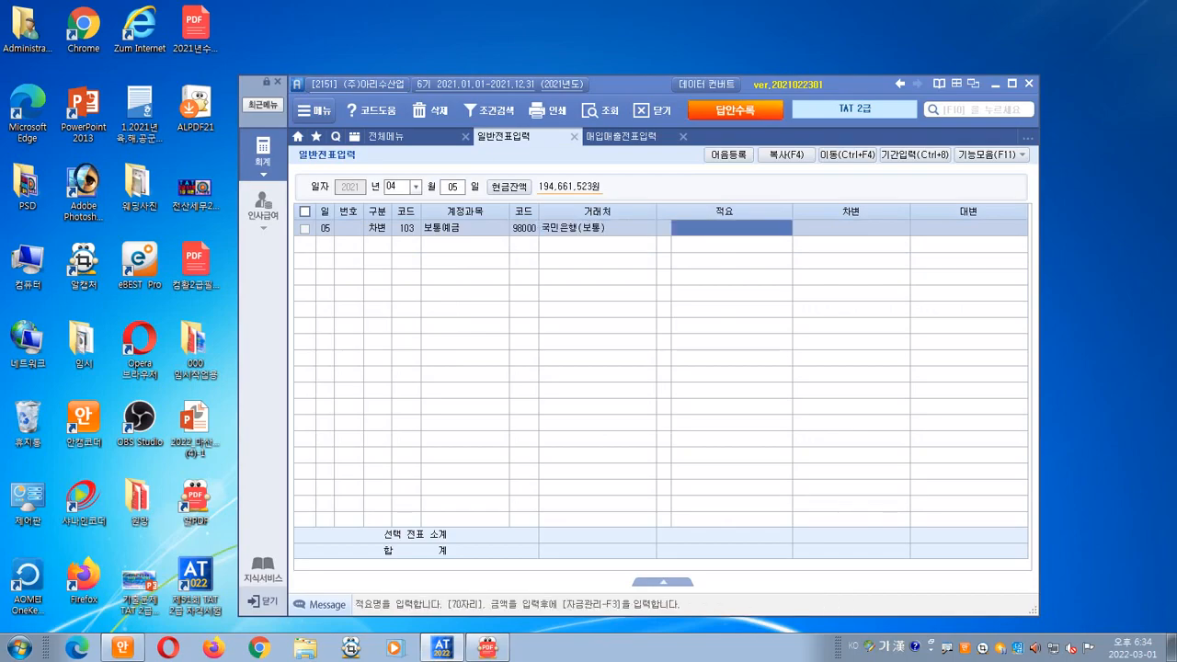
key(Return)
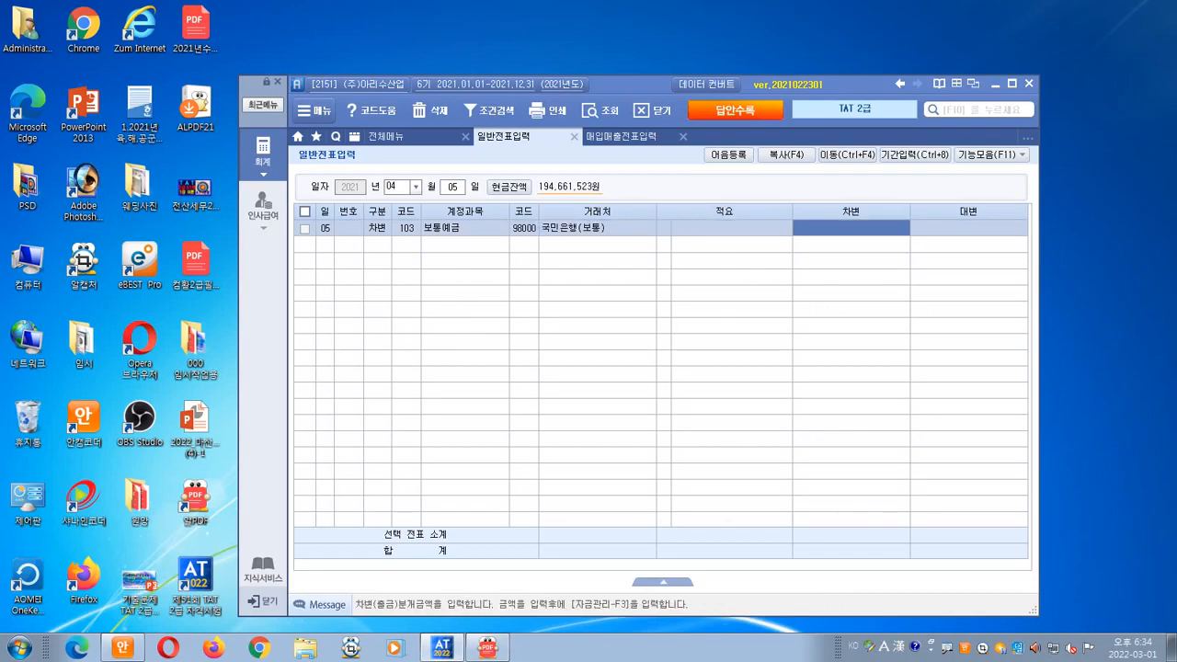
- Set the 보통예금 line's debit amount to 545,050,000
drag(729, 85, 729, 266)
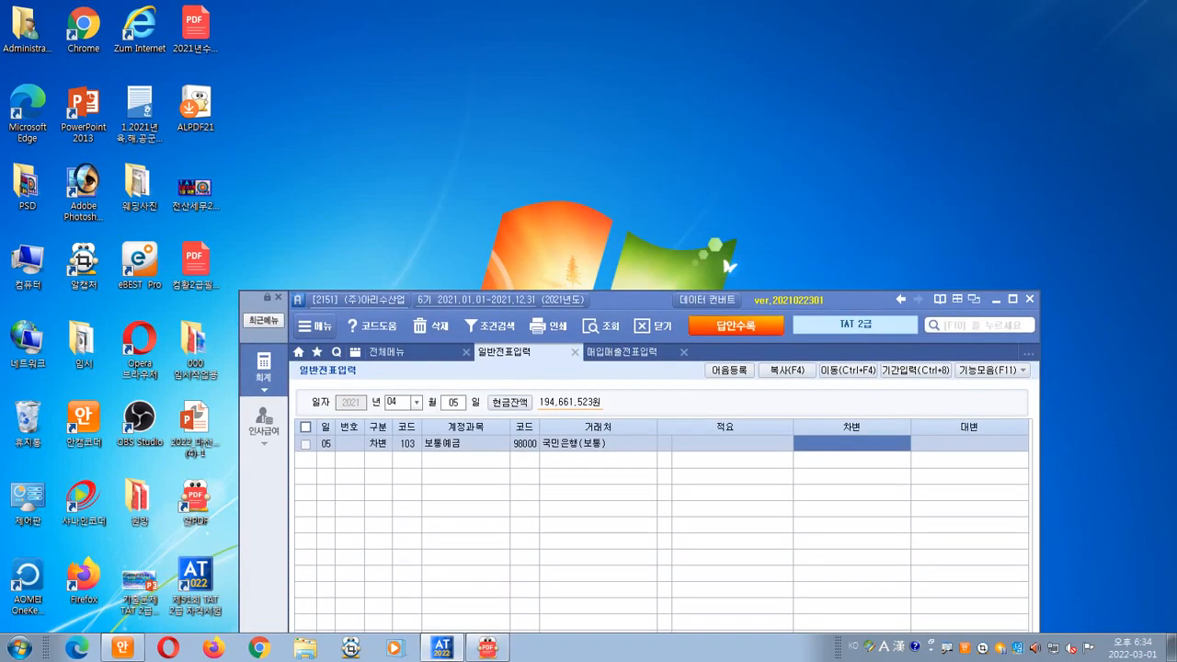
text(545,050,)
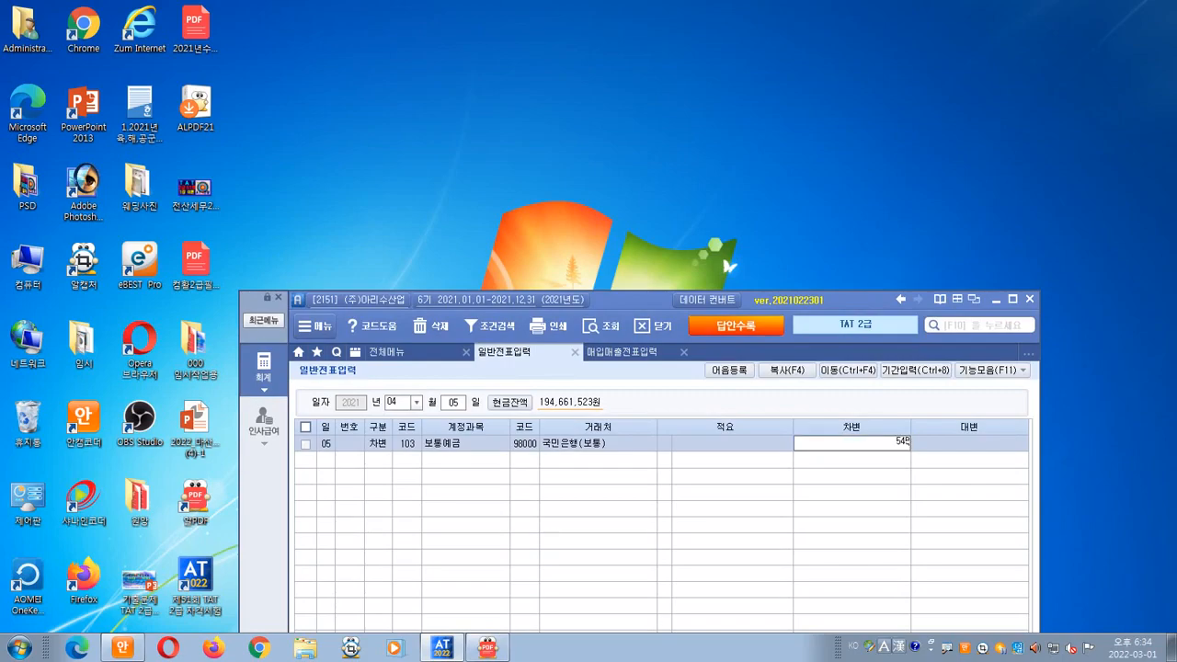
text(000)
key(Return)
- Add a credit line for account 201 토지, leaving the counterparty blank
text(4)
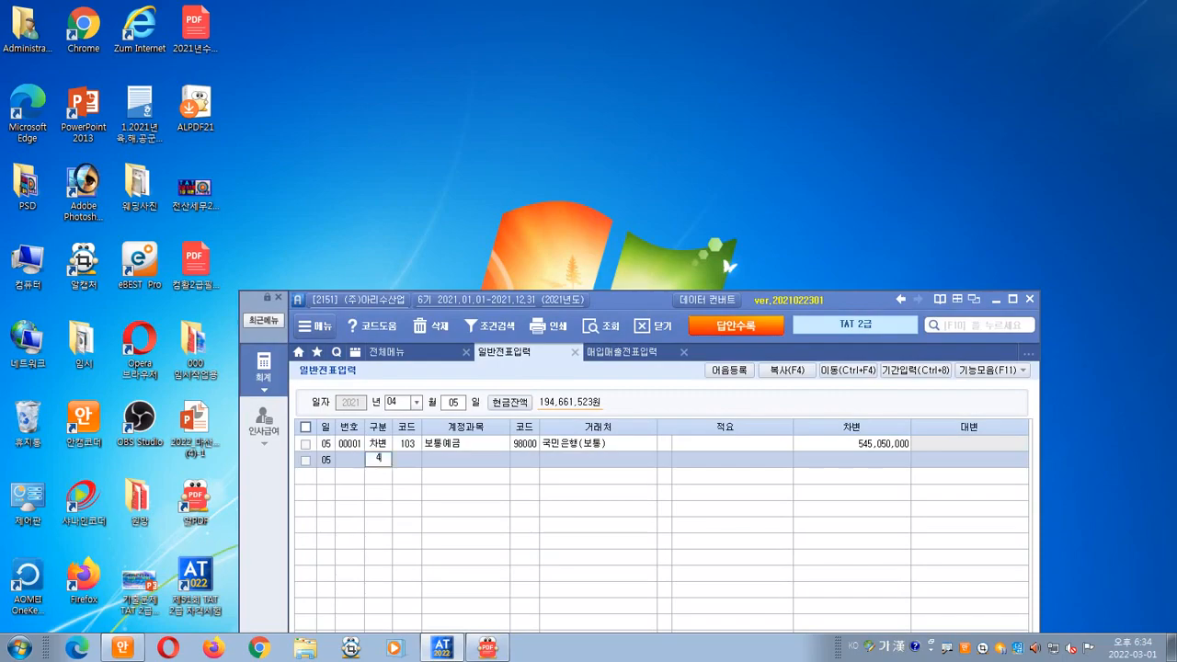
key(Return)
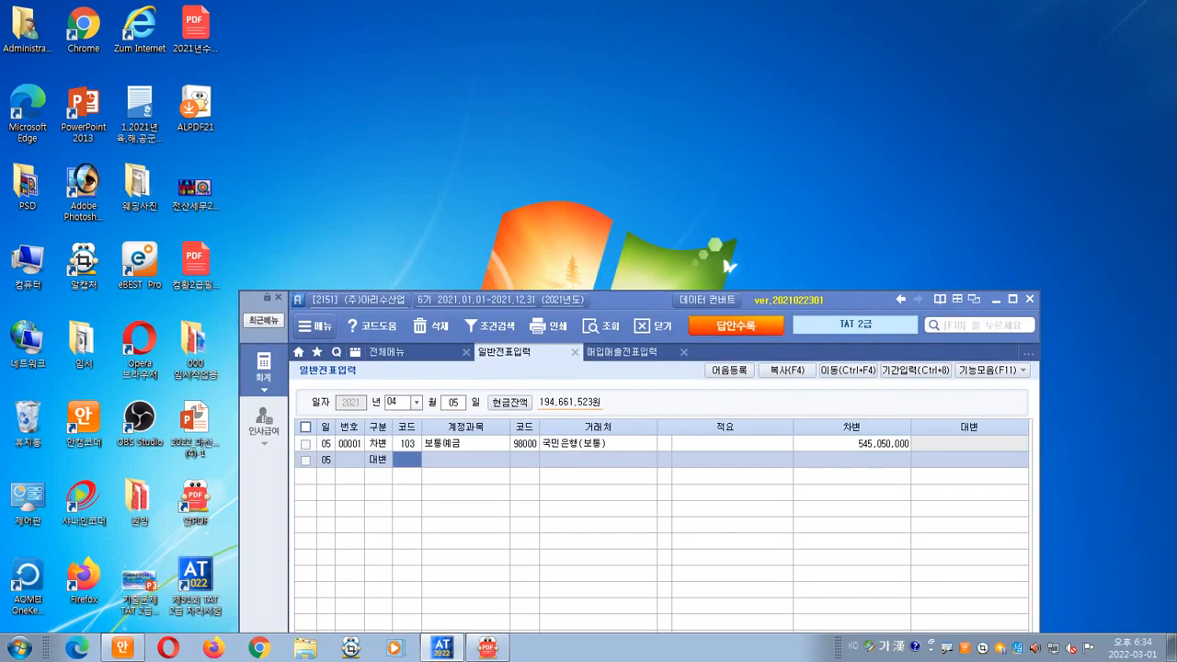
text(201)
key(Return)
key(Return)
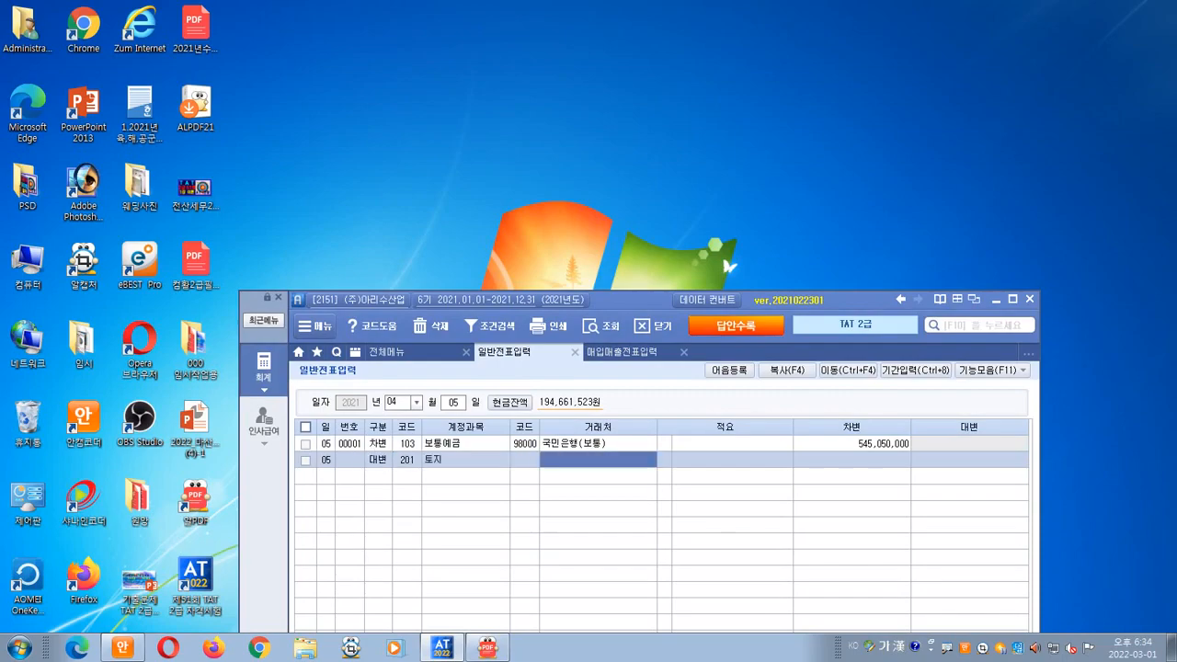
key(Return)
key(Left)
key(space)
key(Return)
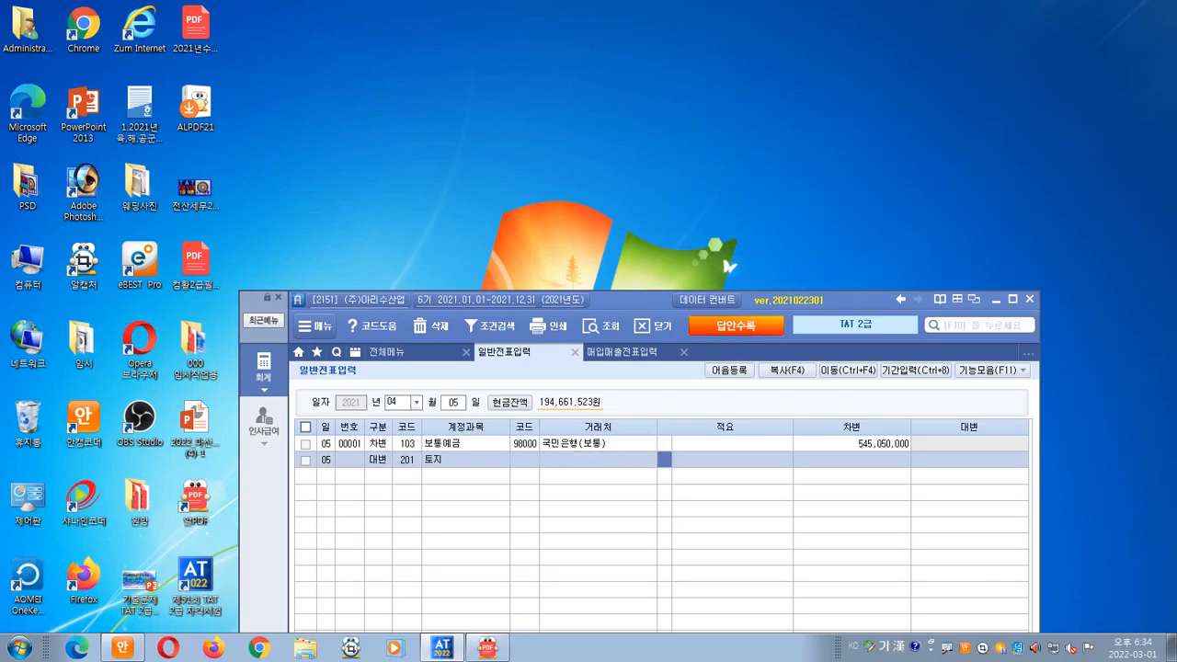
- Set the 토지 line's credit amount to 420,000,000, leaving the description blank
key(Return)
key(Return)
text(4)
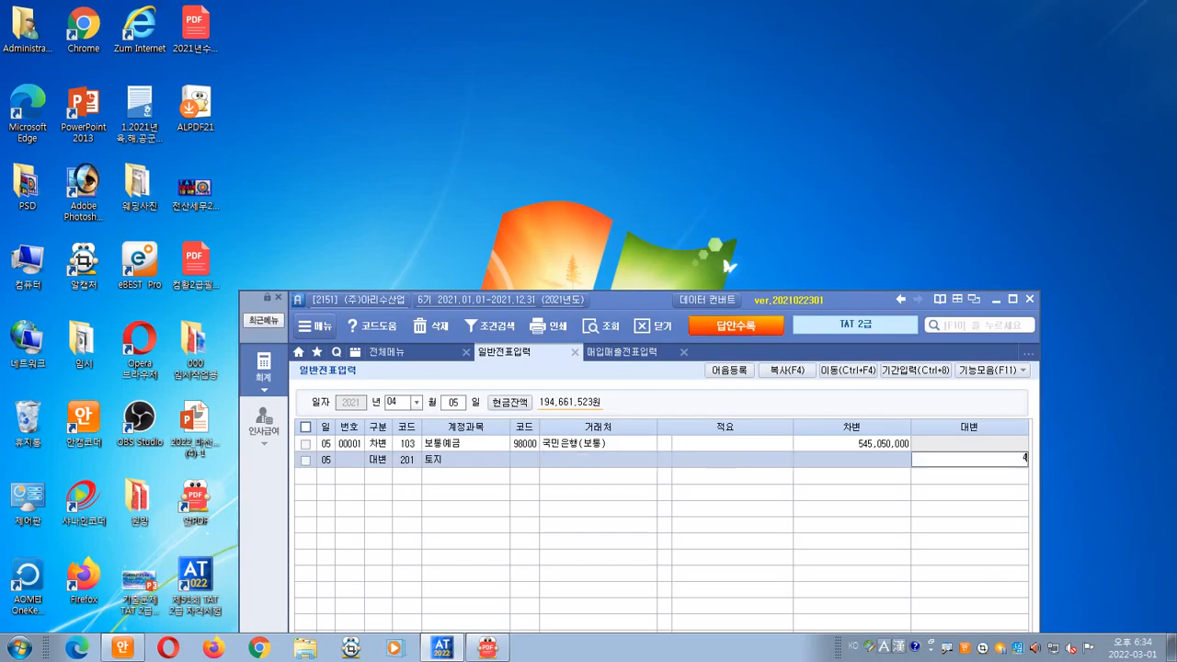
text(20,000,000)
key(Return)
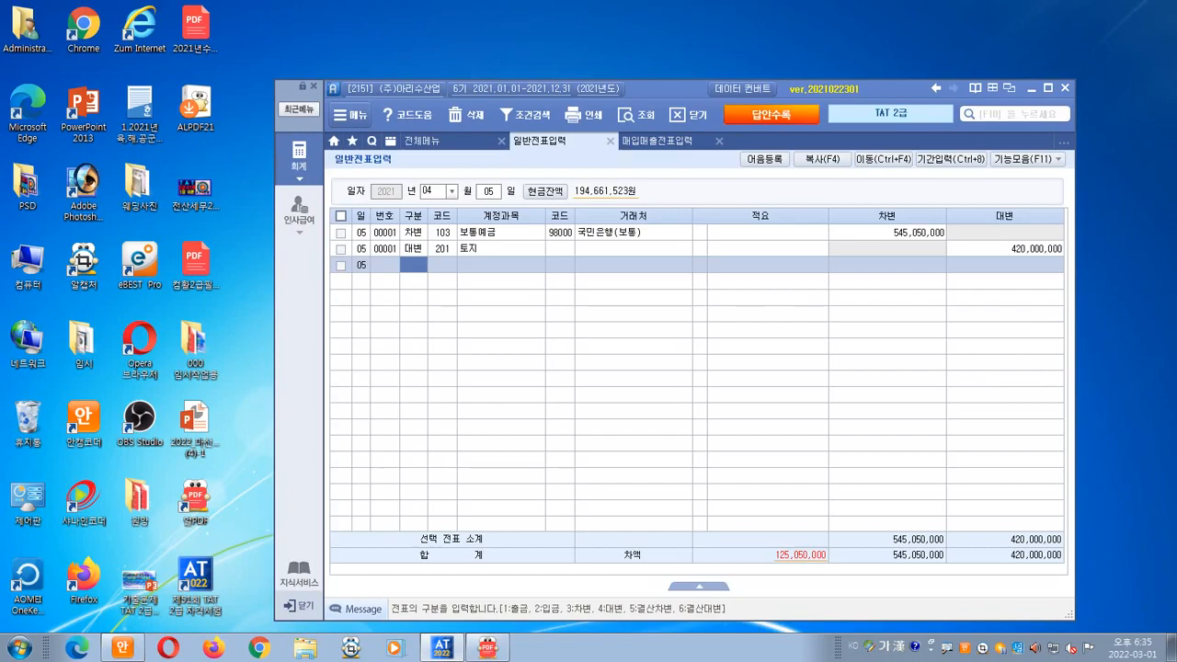
- Add a credit line for account 914 유형자산처분이익 with an amount of 125,050,000
text(4)
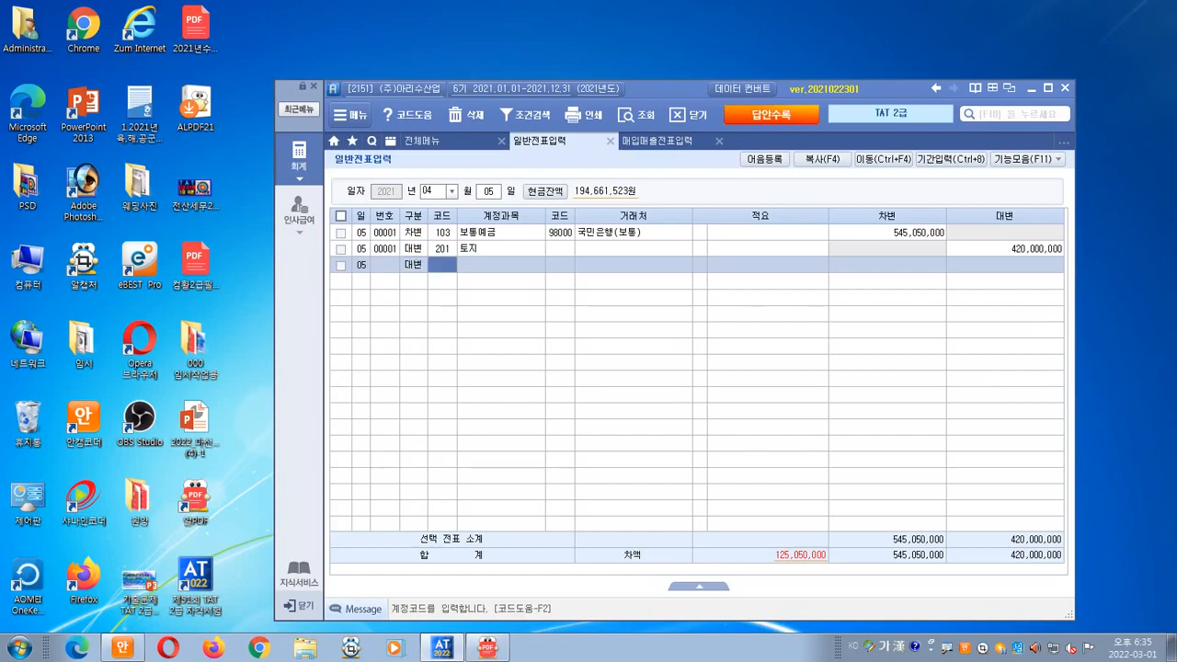
text(유형)
key(Return)
key(Return)
key(Return)
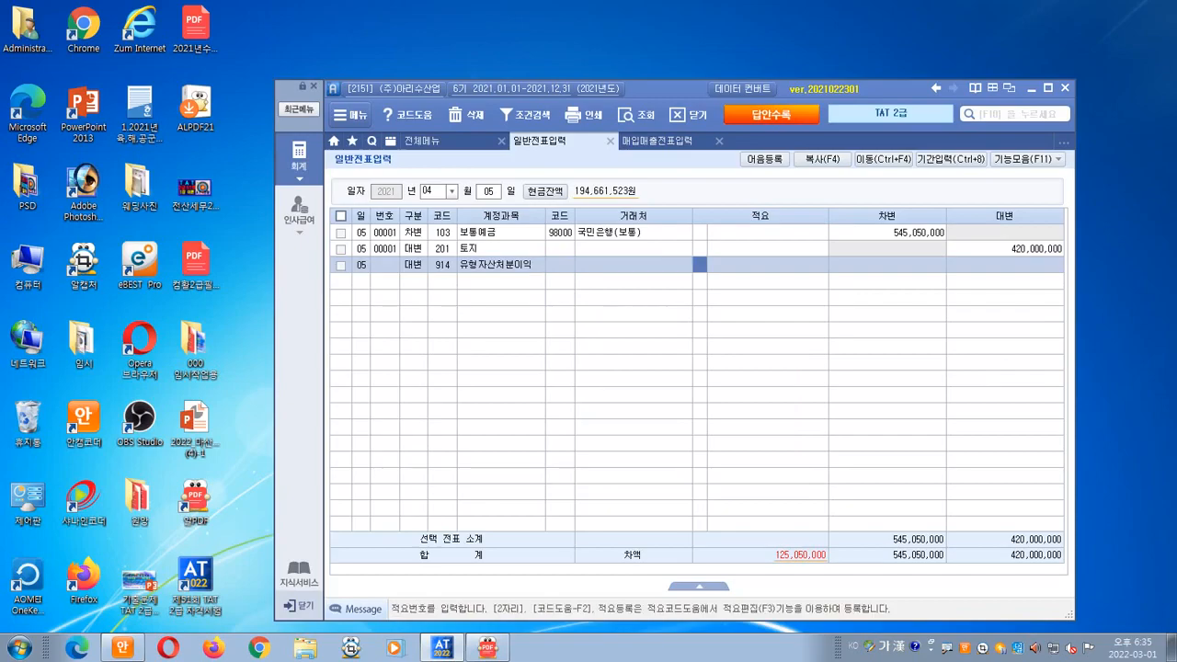
key(Return)
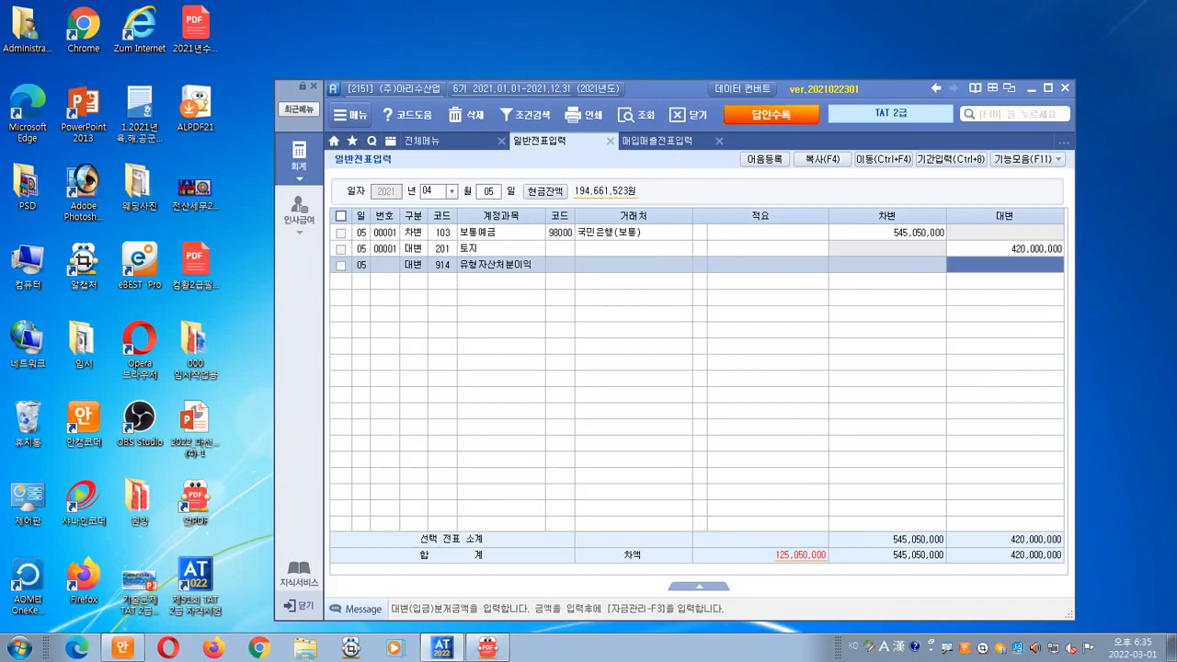
text(125,050,000)
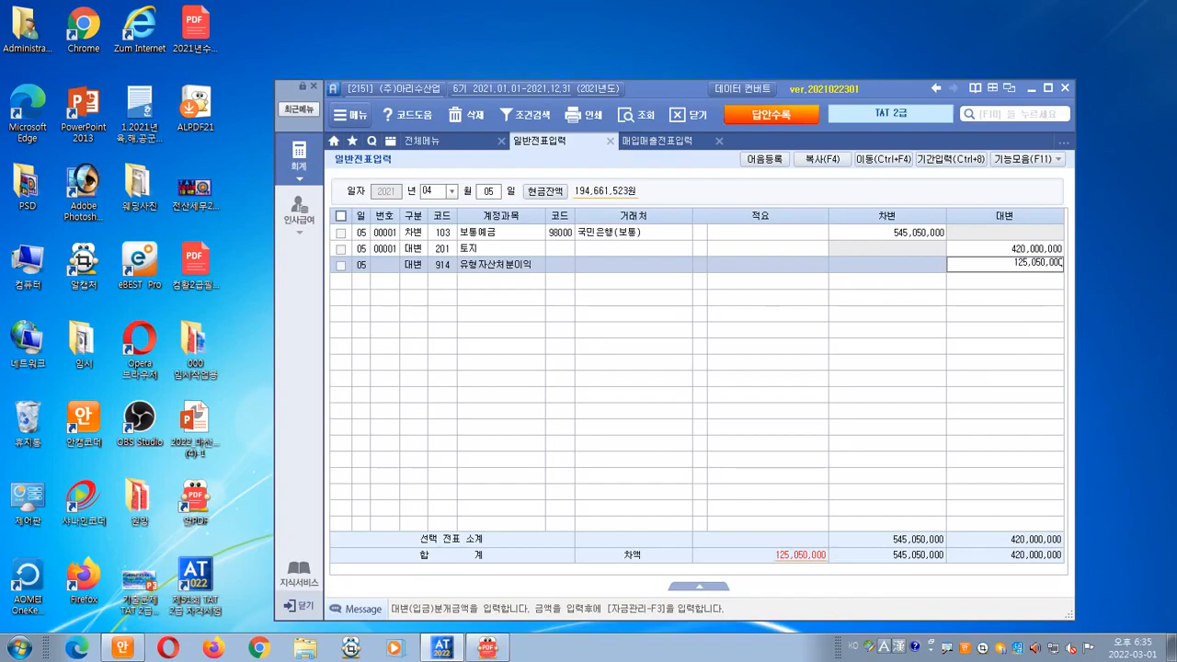
key(Return)
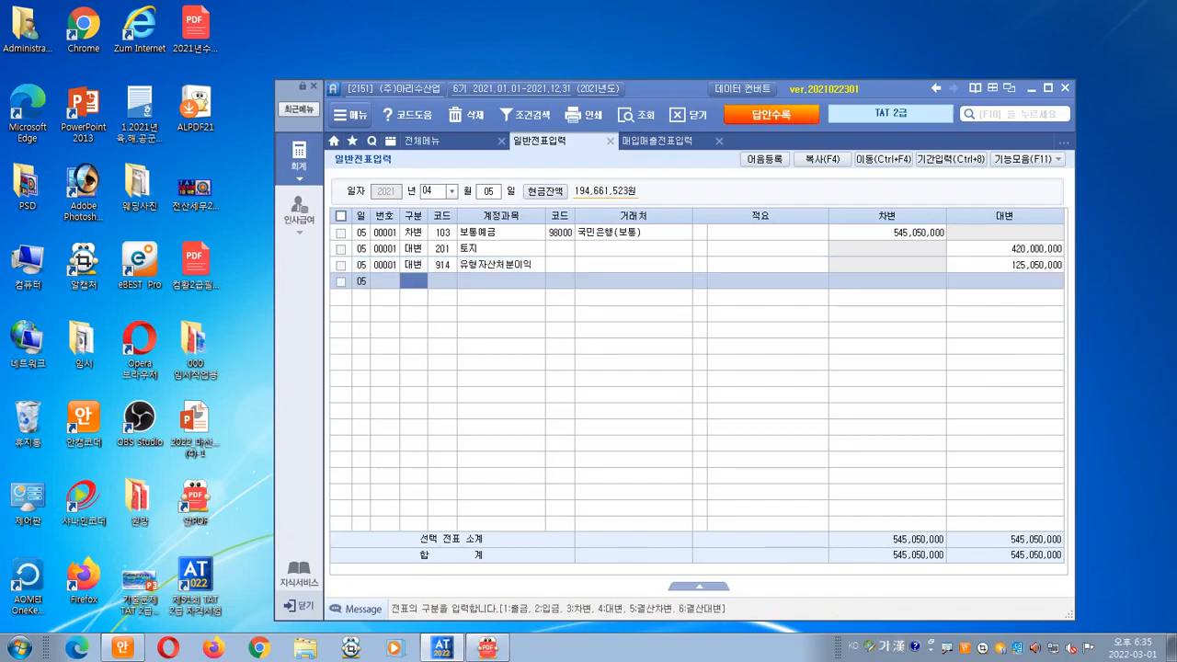
- Circle the 545,050,000 debit, box the 420,000,000 credit and mark the 125,050,000 credit, and clear the marks
key(ctrl+2)
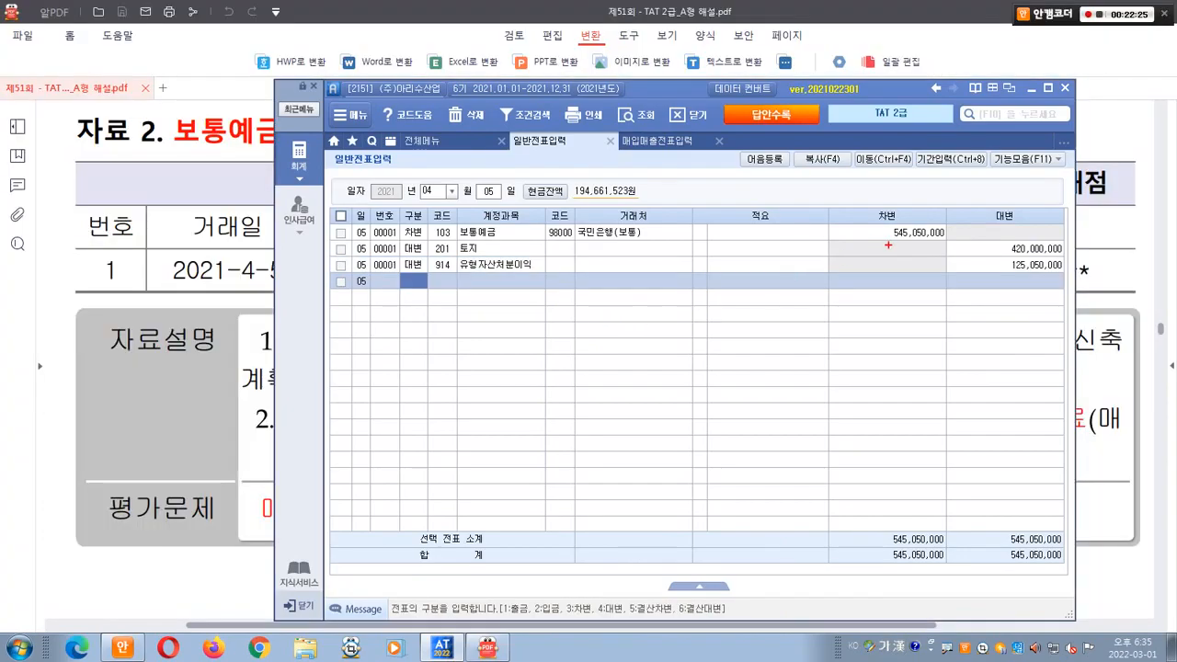
drag(929, 246, 879, 211)
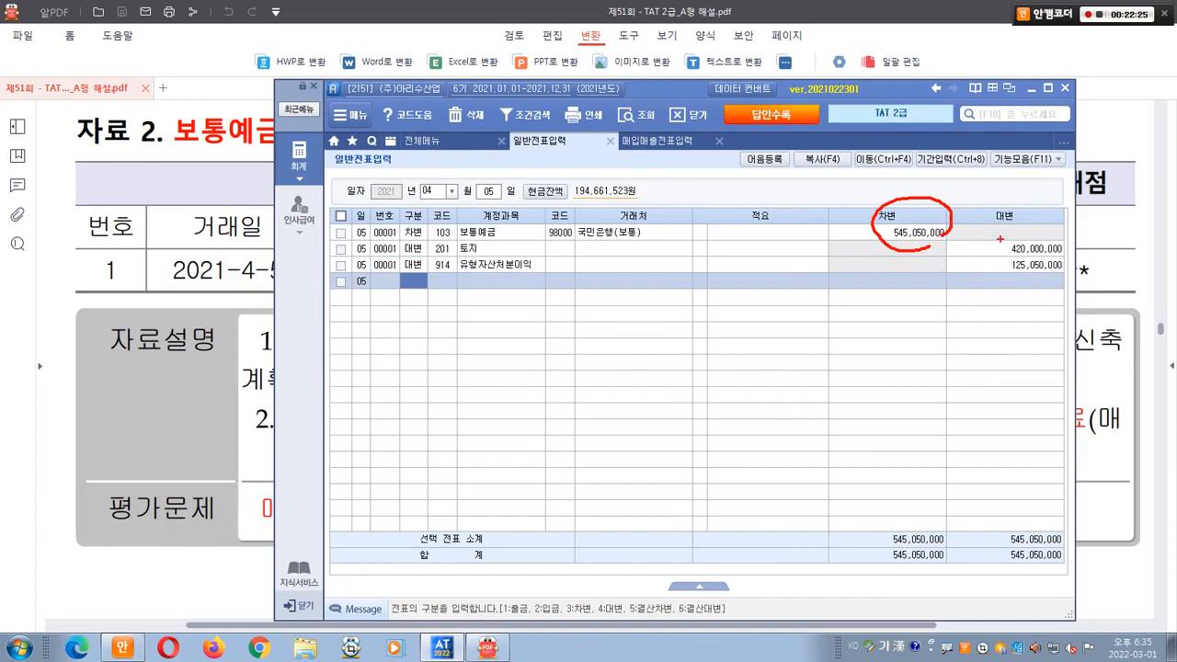
drag(999, 237, 1073, 262)
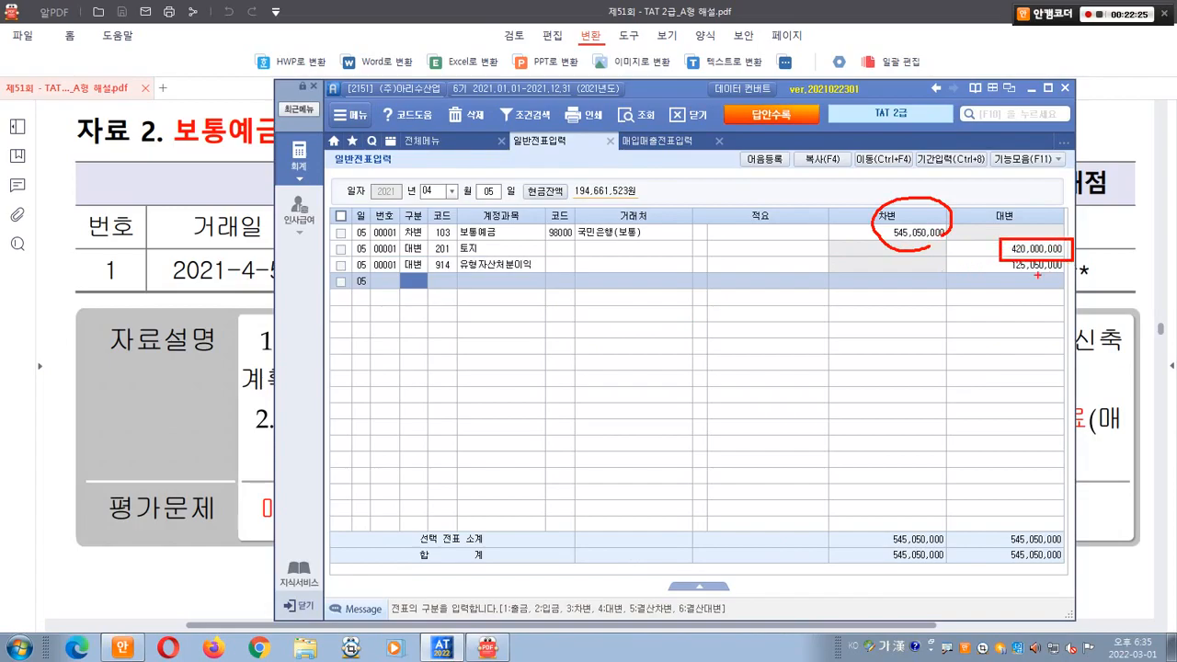
drag(994, 274, 1068, 273)
key(Escape)
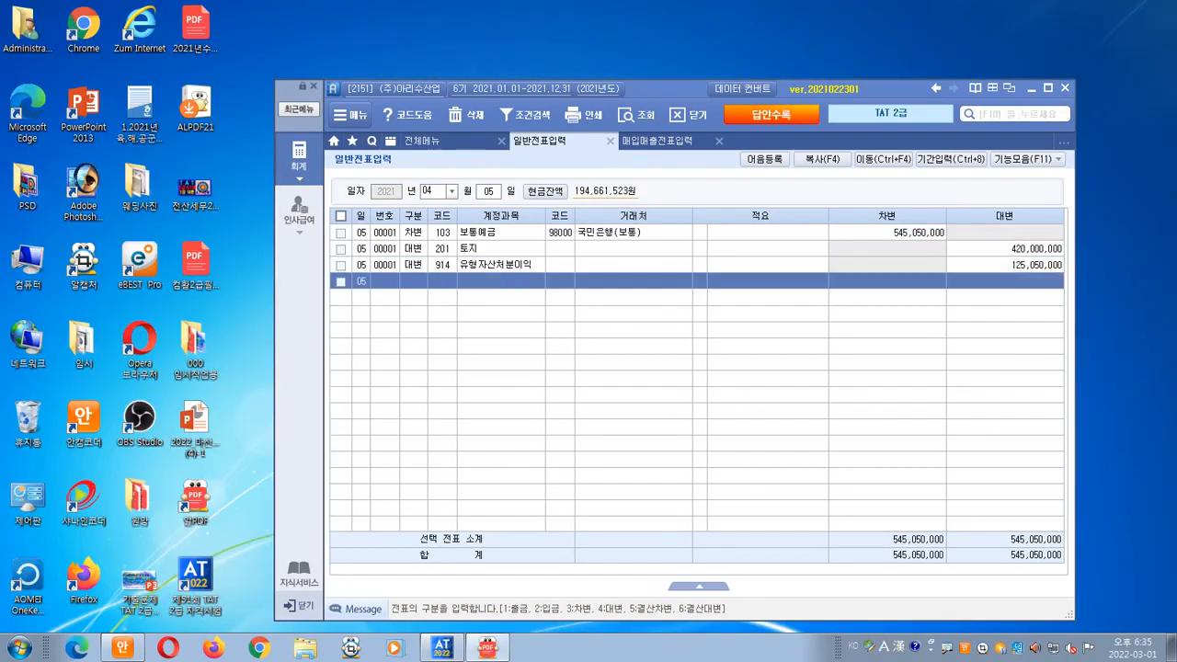
- In the 해설 PDF, box and tick 1월 10일 in 자료설명, and circle the 4-5 transaction date with a line linking the two
key(alt+Tab)
mouse_move(445, 479)
mouse_down()
mouse_move(426, 480)
mouse_move(421, 436)
mouse_move(458, 478)
mouse_up()
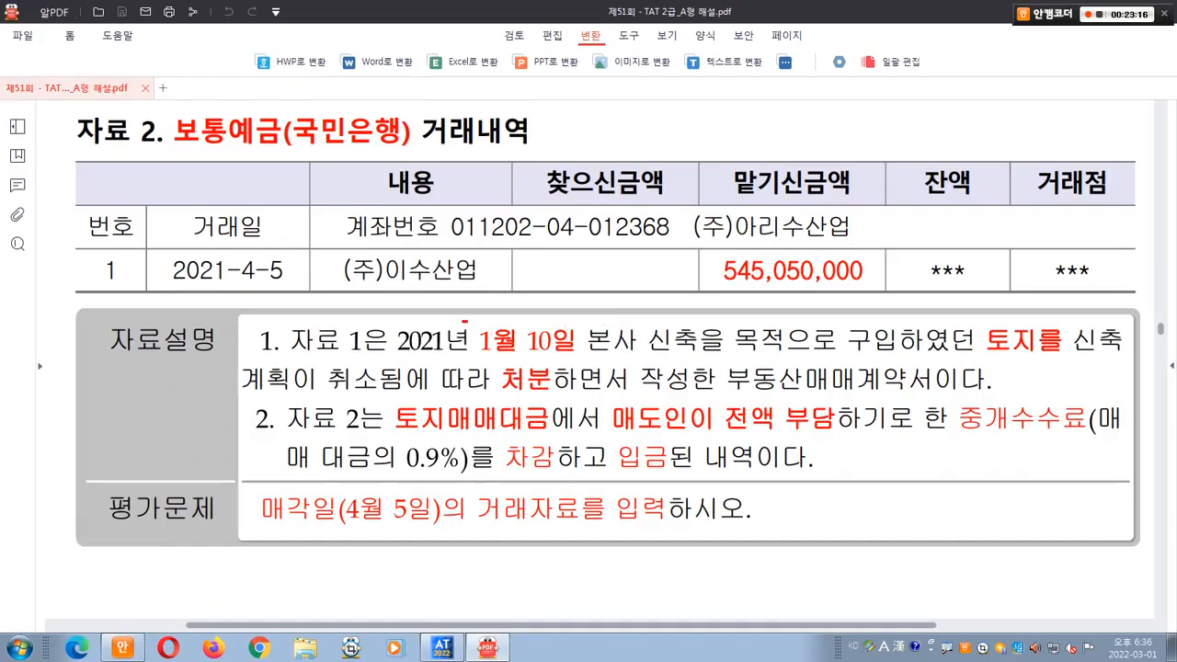
drag(462, 320, 578, 357)
drag(525, 308, 562, 296)
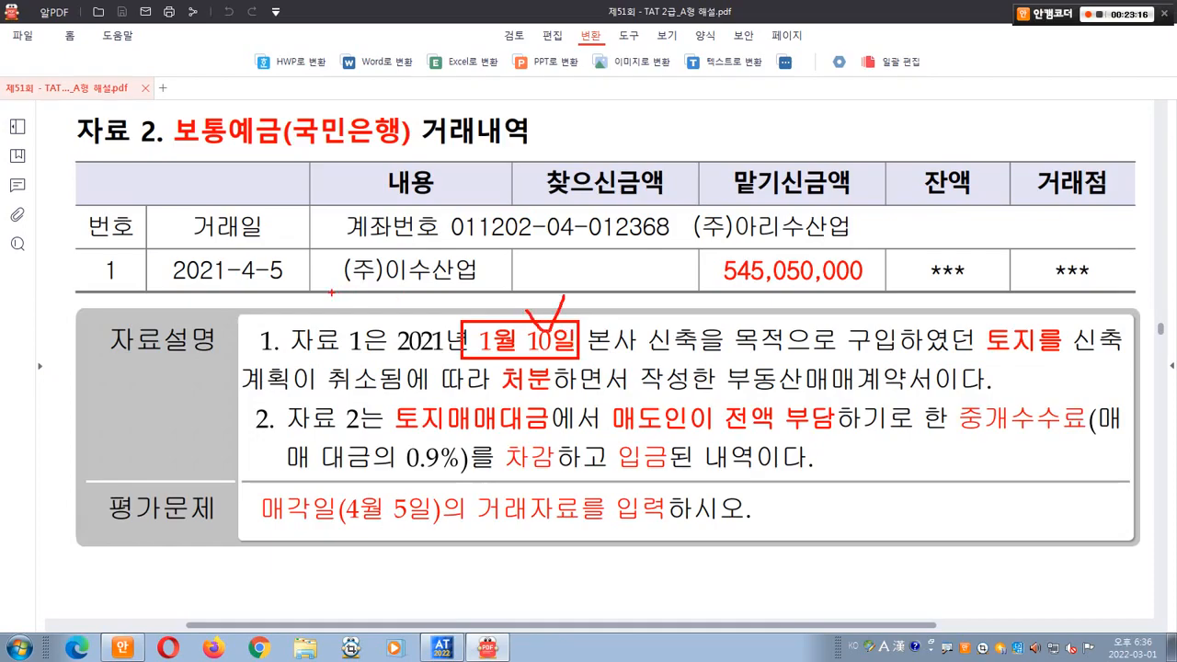
mouse_move(307, 292)
mouse_down()
mouse_move(250, 297)
mouse_move(283, 242)
mouse_move(302, 287)
mouse_move(387, 243)
mouse_move(479, 318)
mouse_move(511, 274)
mouse_up()
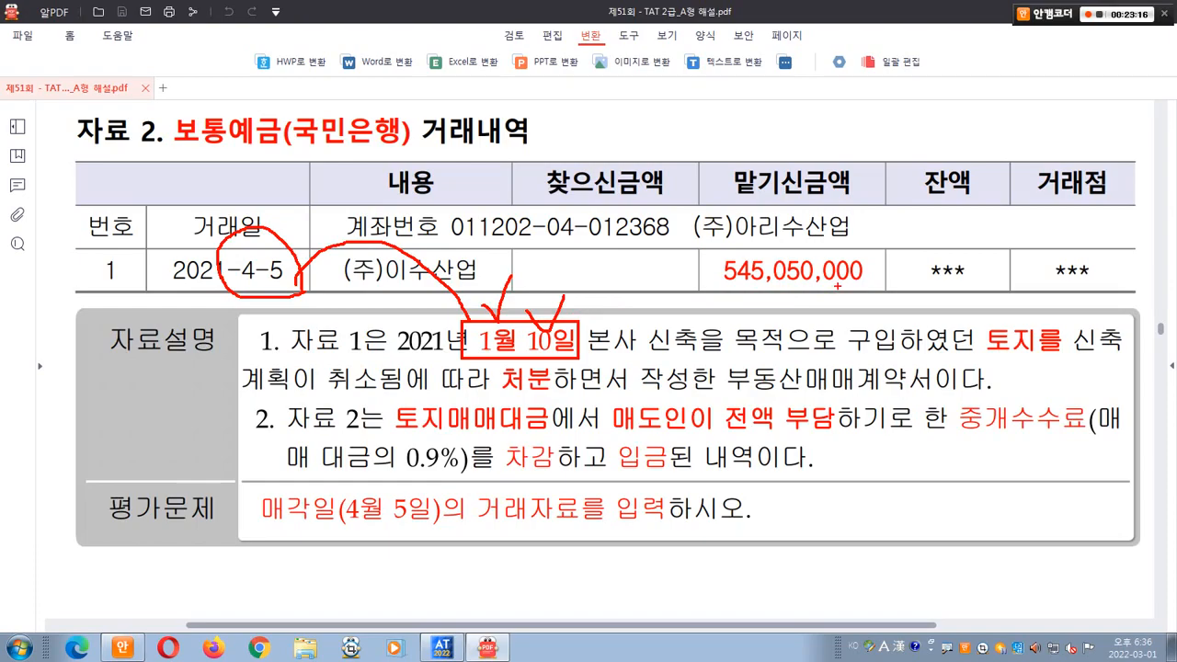
- Circle and tick the 545,050,000 deposit, and circle 차감 in 자료설명 with a line connecting it to the deposit
mouse_move(838, 286)
mouse_down()
mouse_move(753, 294)
mouse_move(713, 259)
mouse_move(789, 226)
mouse_move(862, 262)
mouse_up()
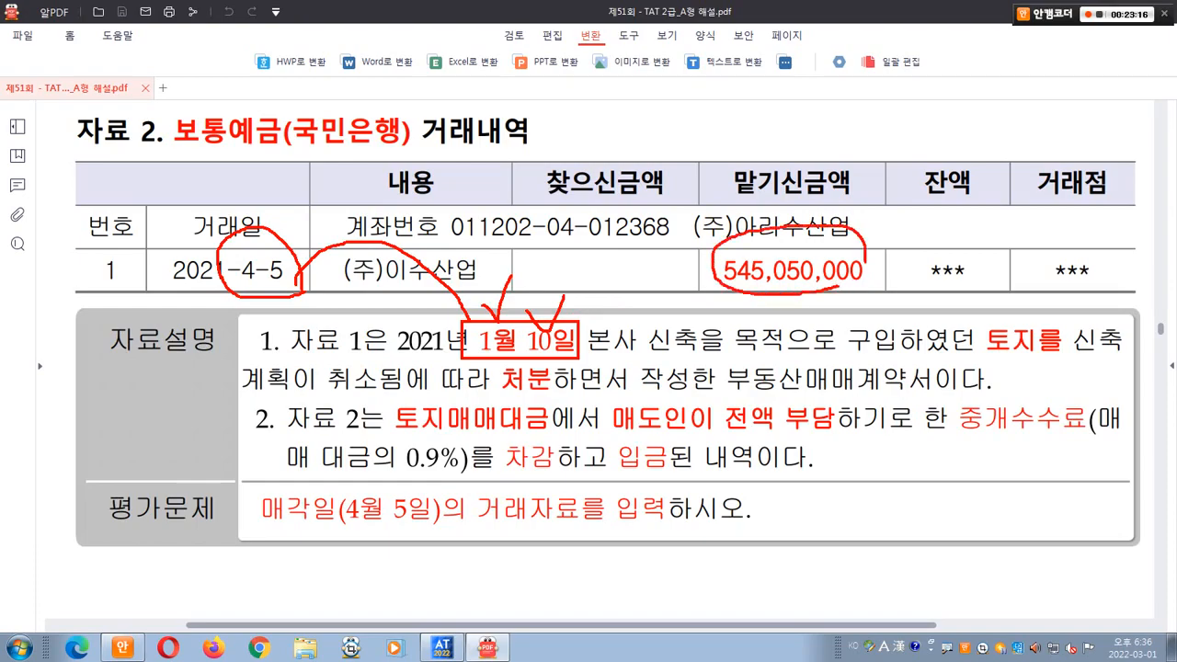
drag(803, 229, 836, 214)
mouse_move(548, 472)
mouse_down()
mouse_move(492, 457)
mouse_move(549, 434)
mouse_move(545, 453)
mouse_move(707, 283)
mouse_up()
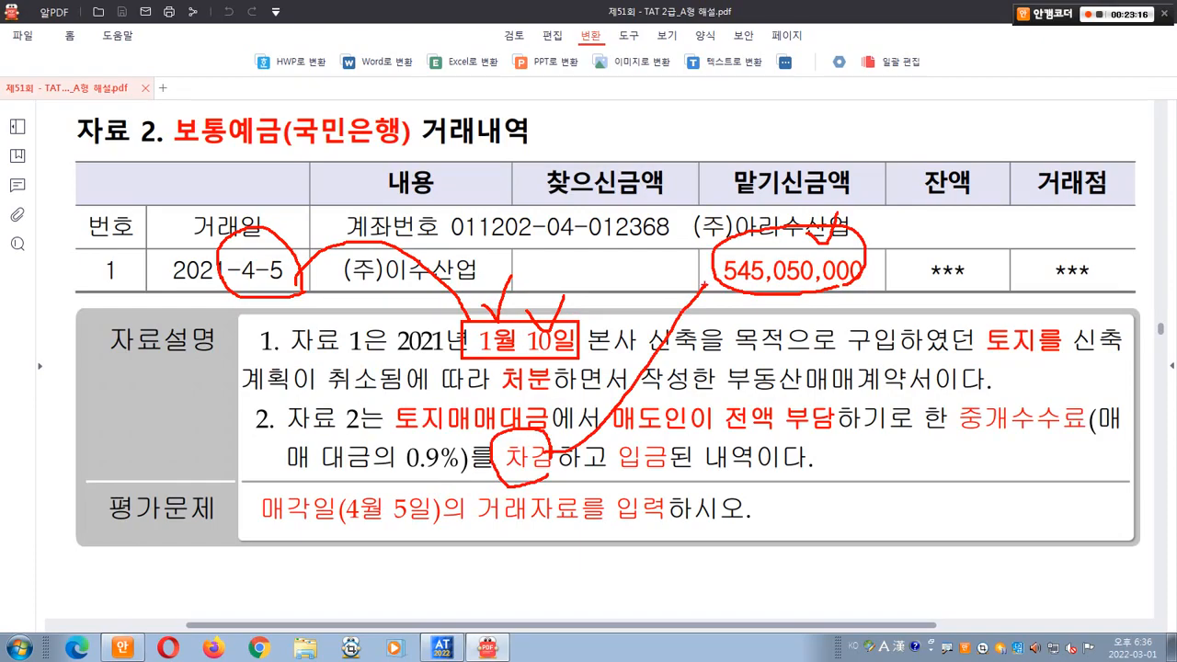
- In 문제 2 of the 해설 PDF, underline 과세매출자료의 and 전자세금계산서, circle 발급, and mark the 영세율전자세금계산서 title
key(alt+Tab)
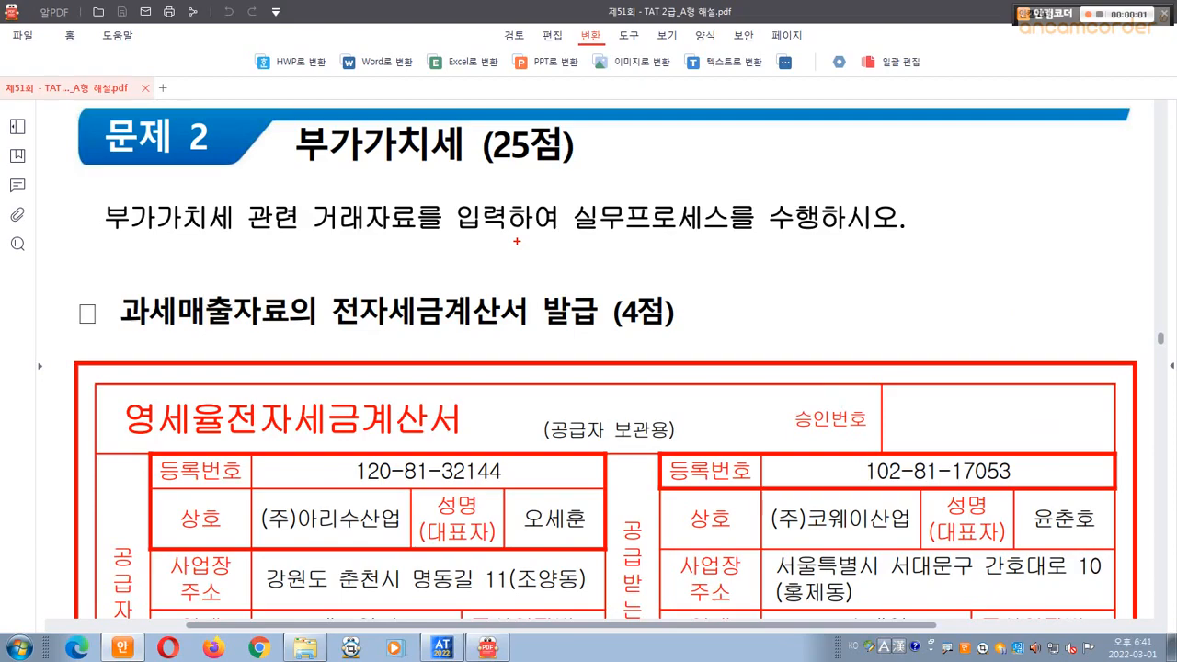
mouse_move(130, 331)
mouse_down()
mouse_move(506, 333)
mouse_move(503, 303)
mouse_move(565, 324)
mouse_up()
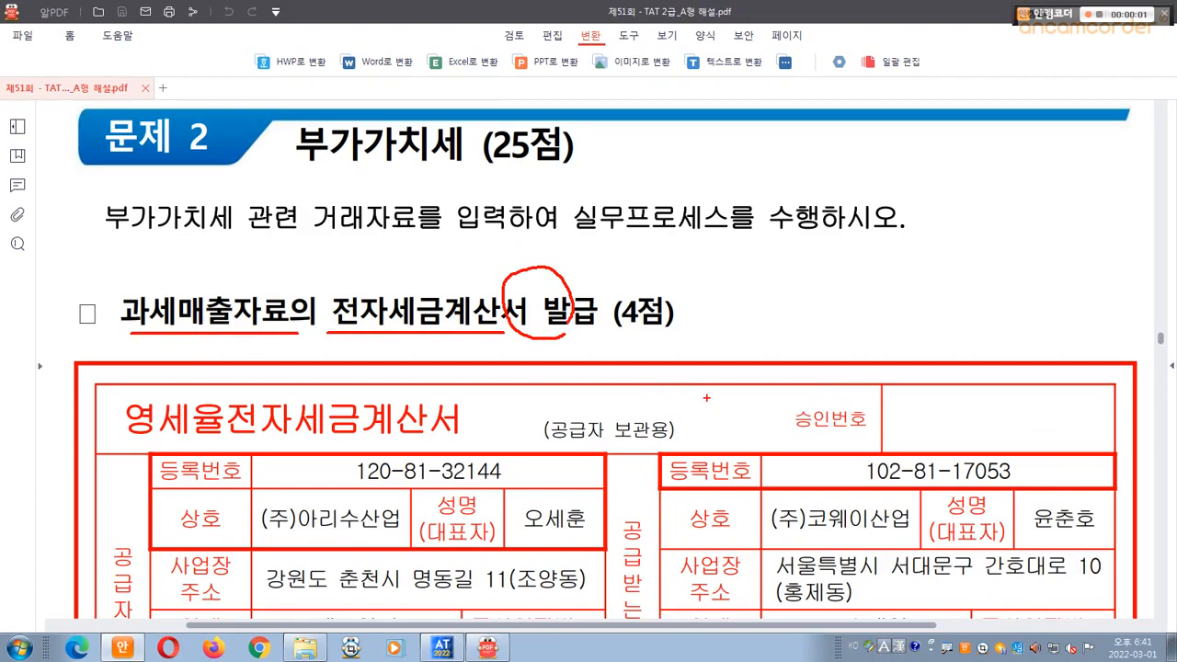
mouse_move(710, 399)
mouse_down()
mouse_move(685, 394)
mouse_move(713, 351)
mouse_move(709, 399)
mouse_up()
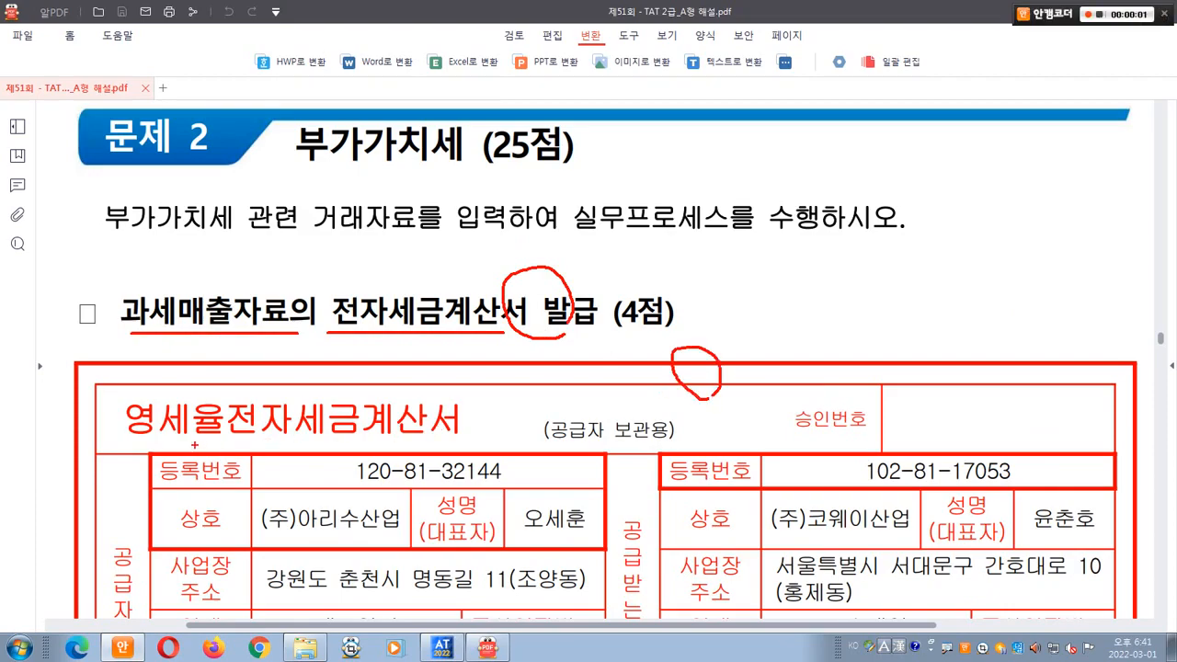
mouse_move(195, 446)
mouse_down()
mouse_move(166, 445)
mouse_move(157, 390)
mouse_move(229, 441)
mouse_move(138, 440)
mouse_move(187, 410)
mouse_move(180, 445)
mouse_up()
key(Escape)
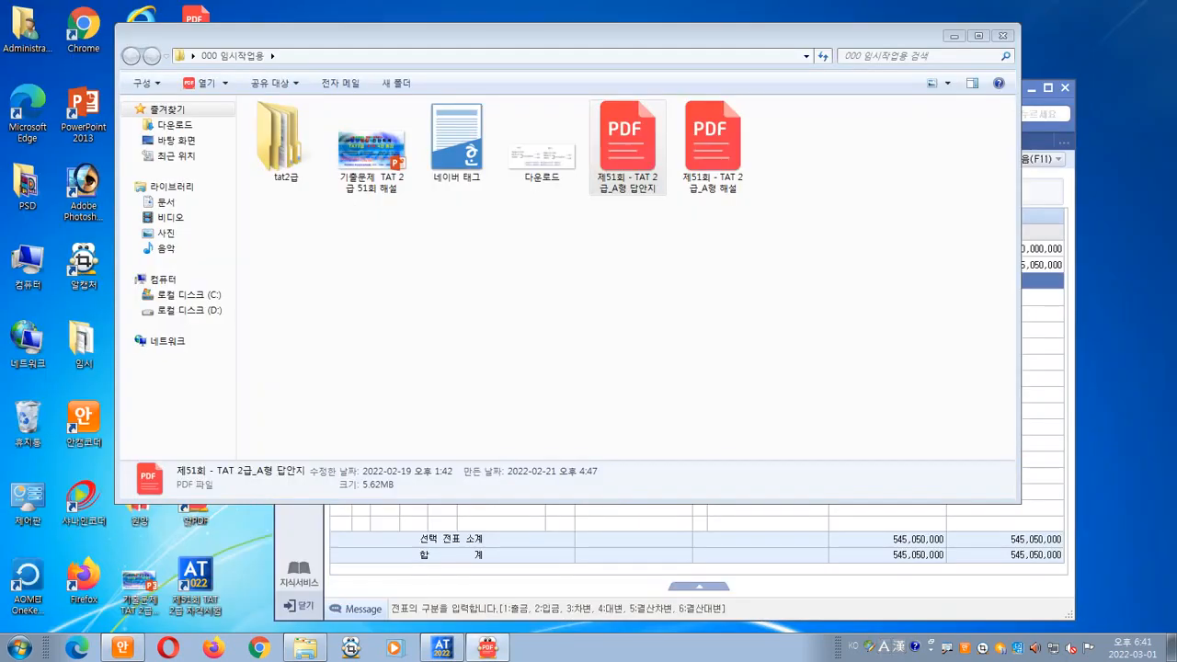
- Circle the supplier (주)아리수산업 and the buyer (주)코웨이산업 on the invoice, and clear the marks
key(ctrl+2)
mouse_move(367, 408)
mouse_down()
mouse_move(286, 396)
mouse_move(347, 401)
mouse_up()
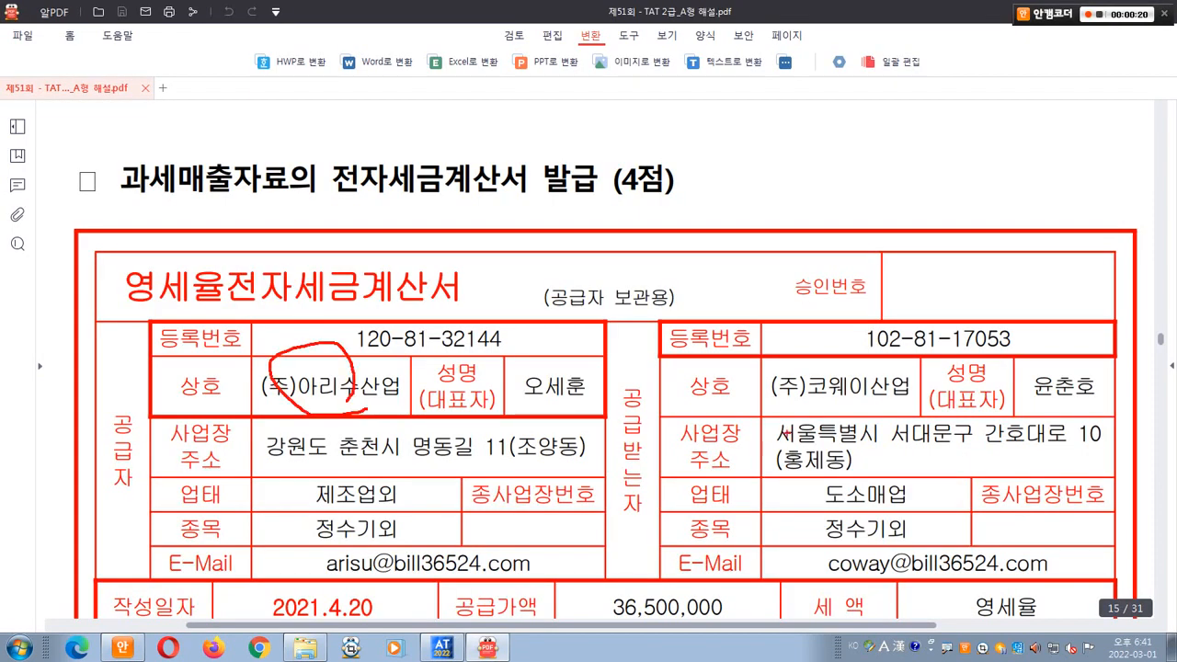
mouse_move(864, 412)
mouse_down()
mouse_move(809, 416)
mouse_move(865, 386)
mouse_move(848, 405)
mouse_up()
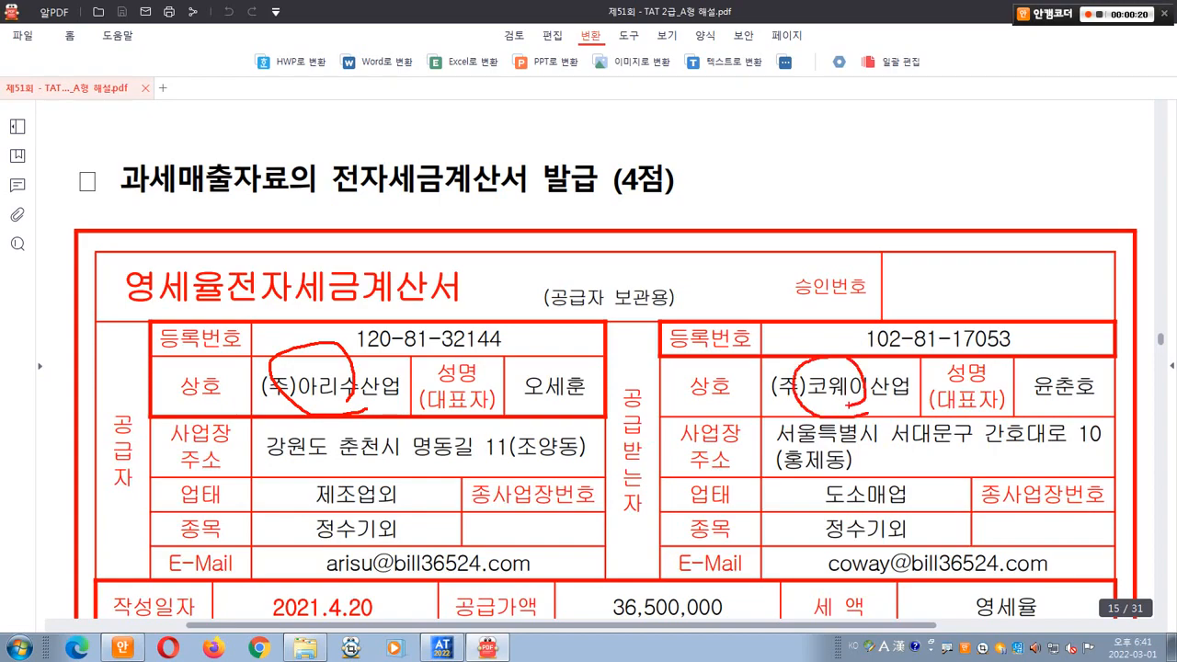
key(Escape)
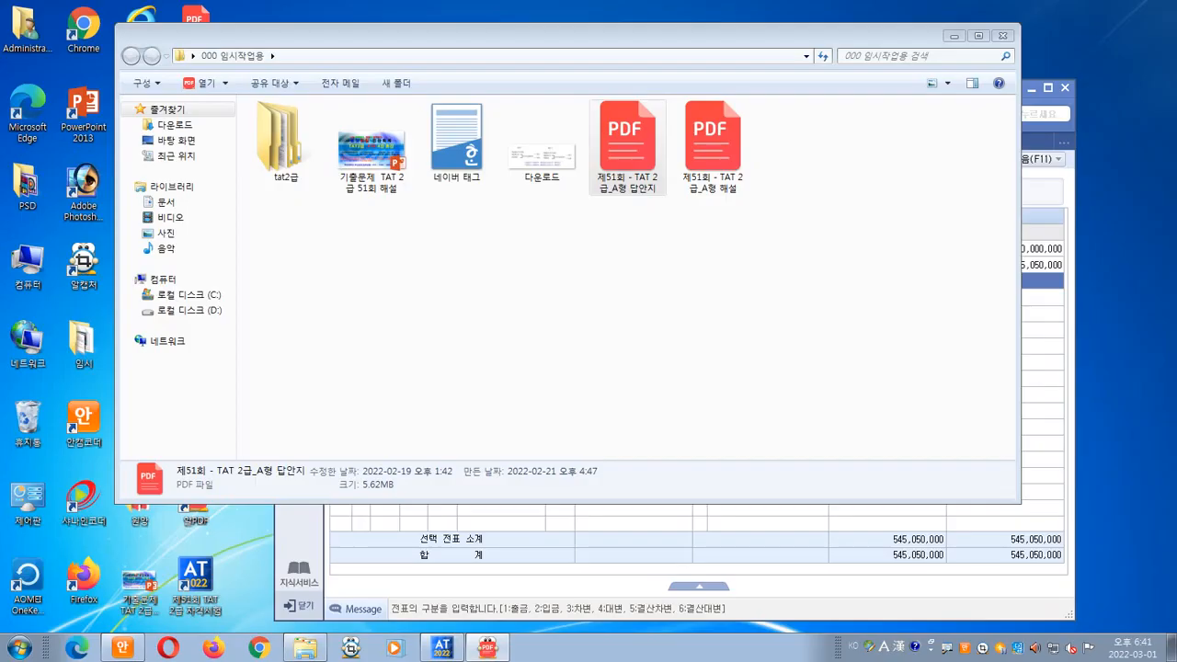
- Circle the 2021.4.20 date, the 36,500,000 supply amount and 영세율 on the invoice, and box the 슬림정수기 and 온수정수기 rows
key(ctrl+2)
mouse_move(367, 369)
mouse_down()
mouse_move(318, 351)
mouse_move(360, 366)
mouse_up()
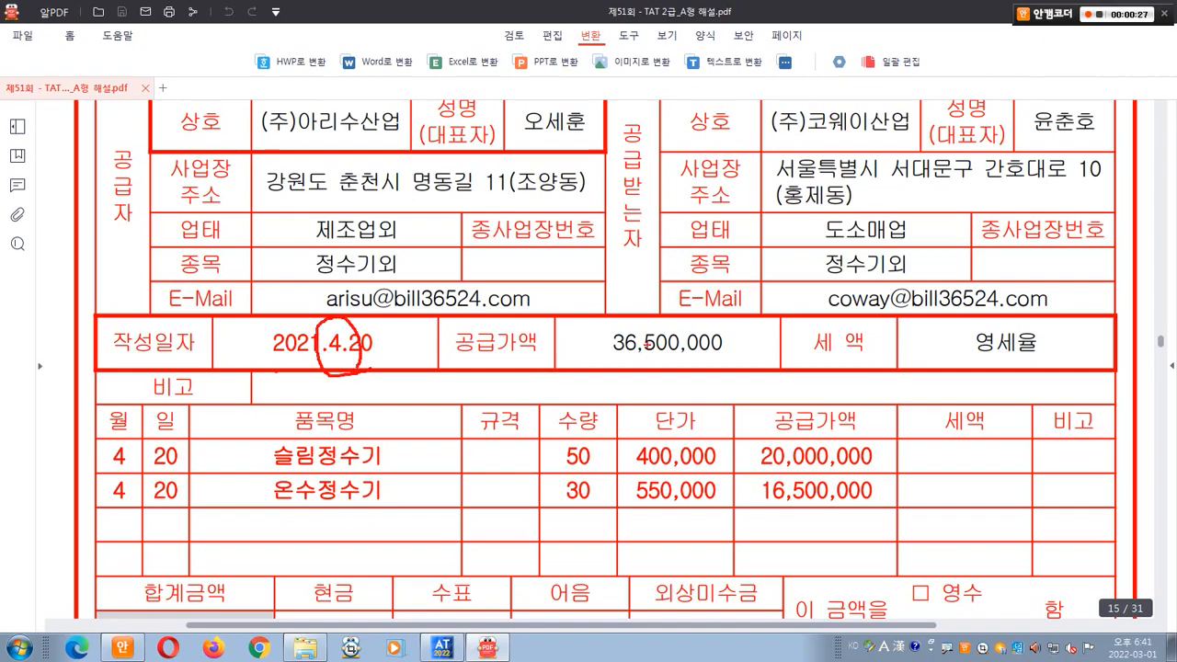
drag(718, 357, 627, 331)
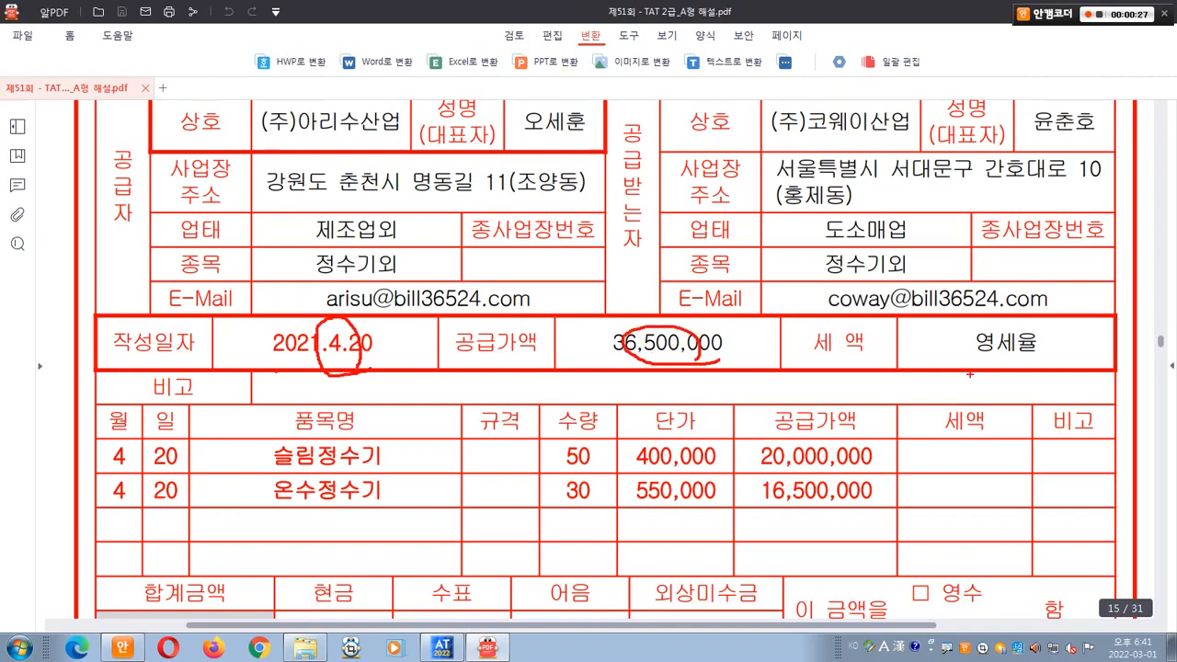
mouse_move(963, 370)
mouse_down()
mouse_move(991, 304)
mouse_move(999, 368)
mouse_up()
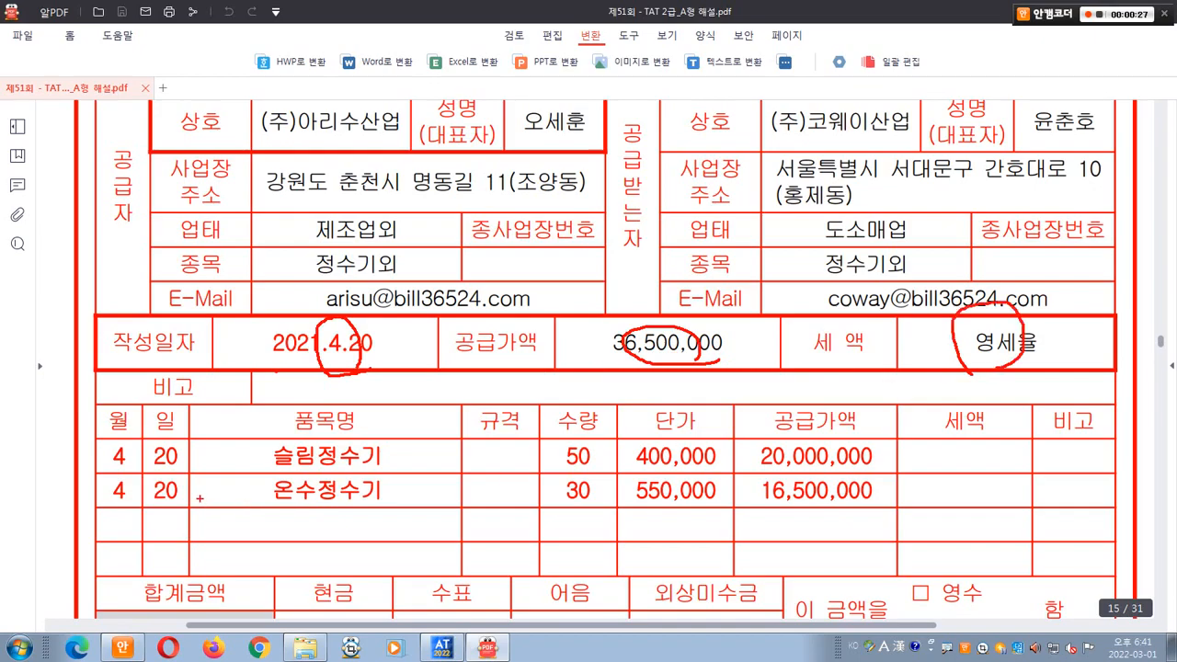
drag(92, 433, 965, 517)
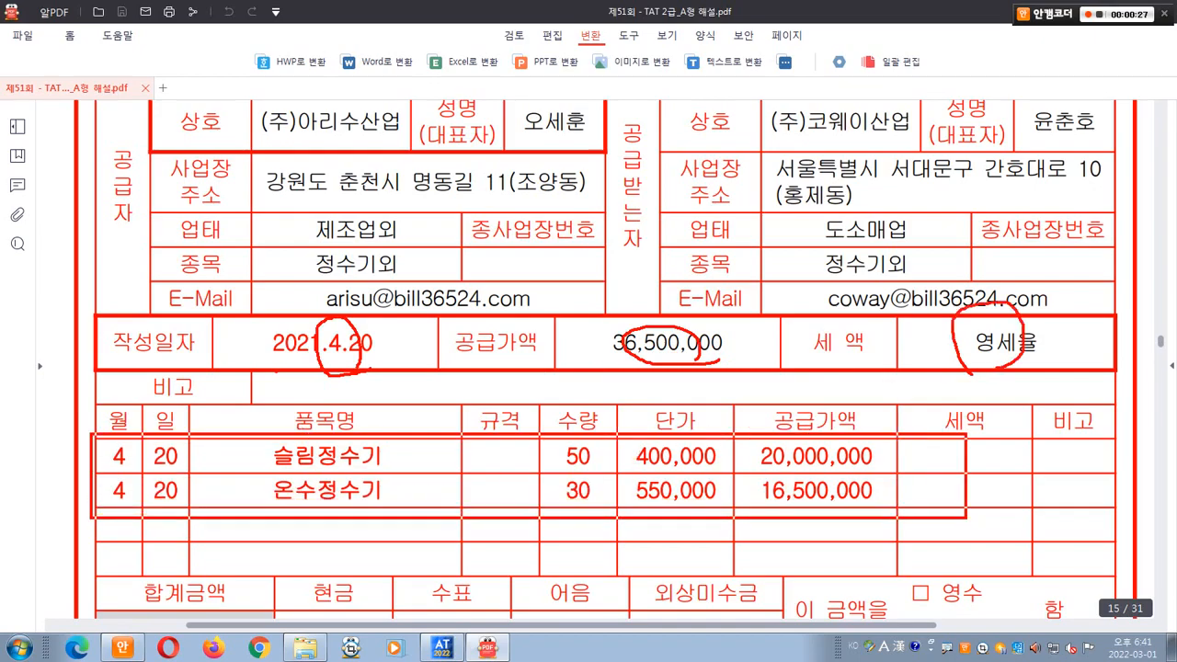
drag(503, 425, 543, 411)
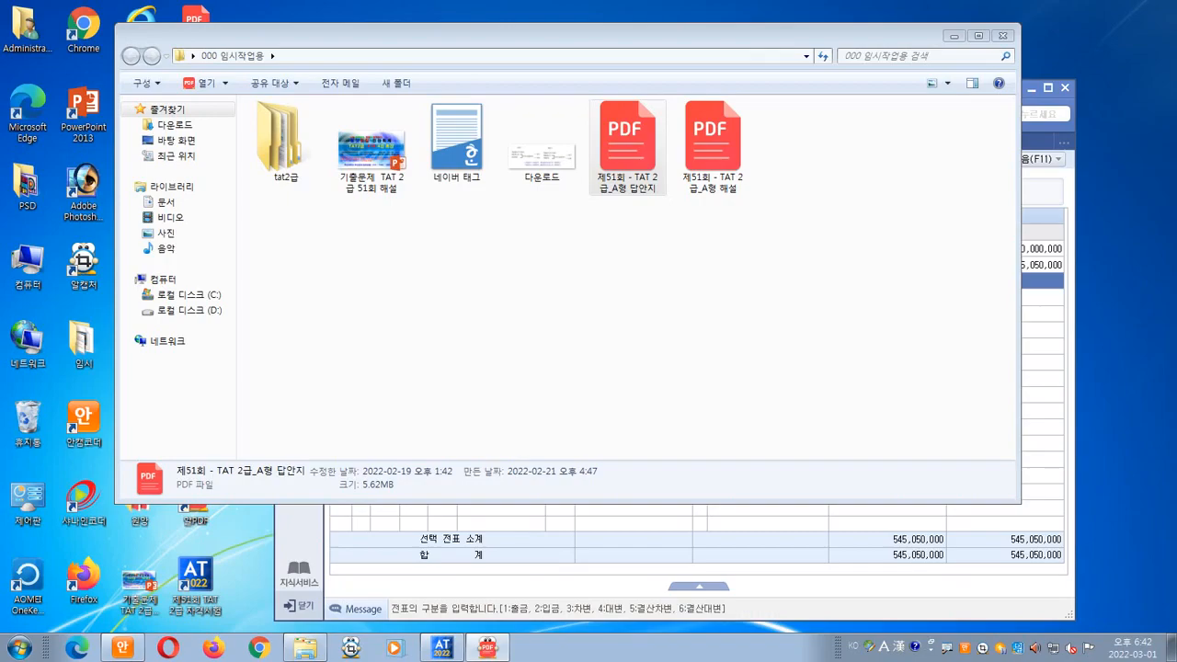
mouse_move(749, 506)
mouse_down()
mouse_move(741, 522)
mouse_move(644, 506)
mouse_move(725, 494)
mouse_move(723, 508)
mouse_up()
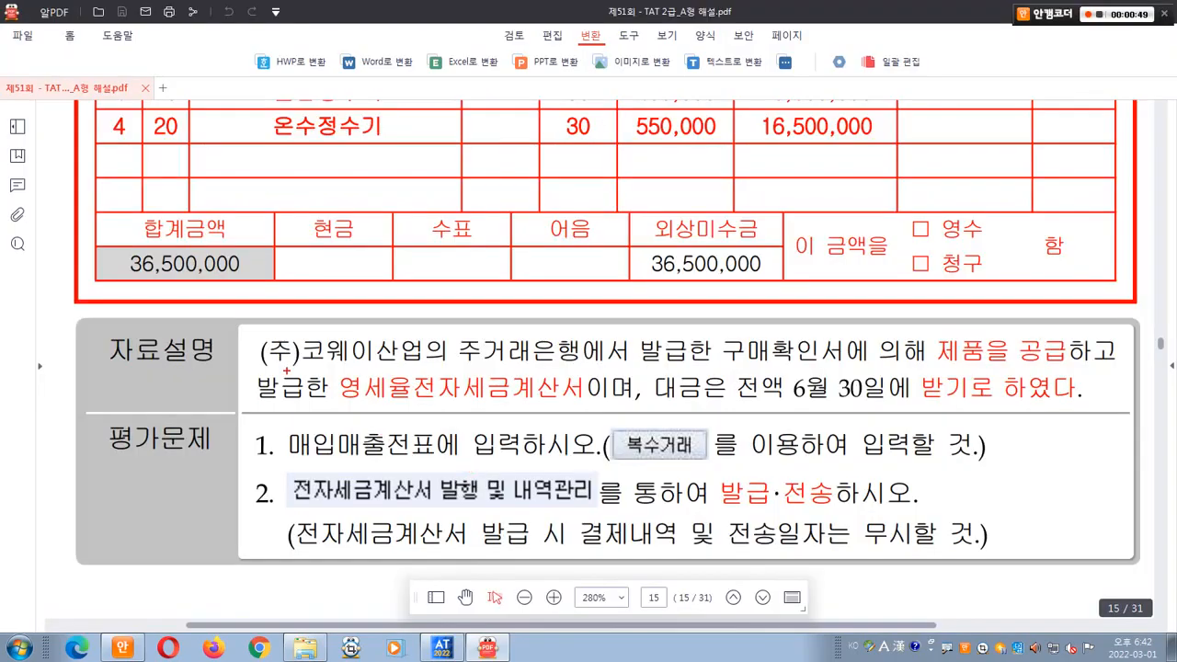
- Underline the sentences in 자료설명, circle 제품을 and cross out 30일
drag(273, 370, 628, 372)
drag(641, 372, 1115, 364)
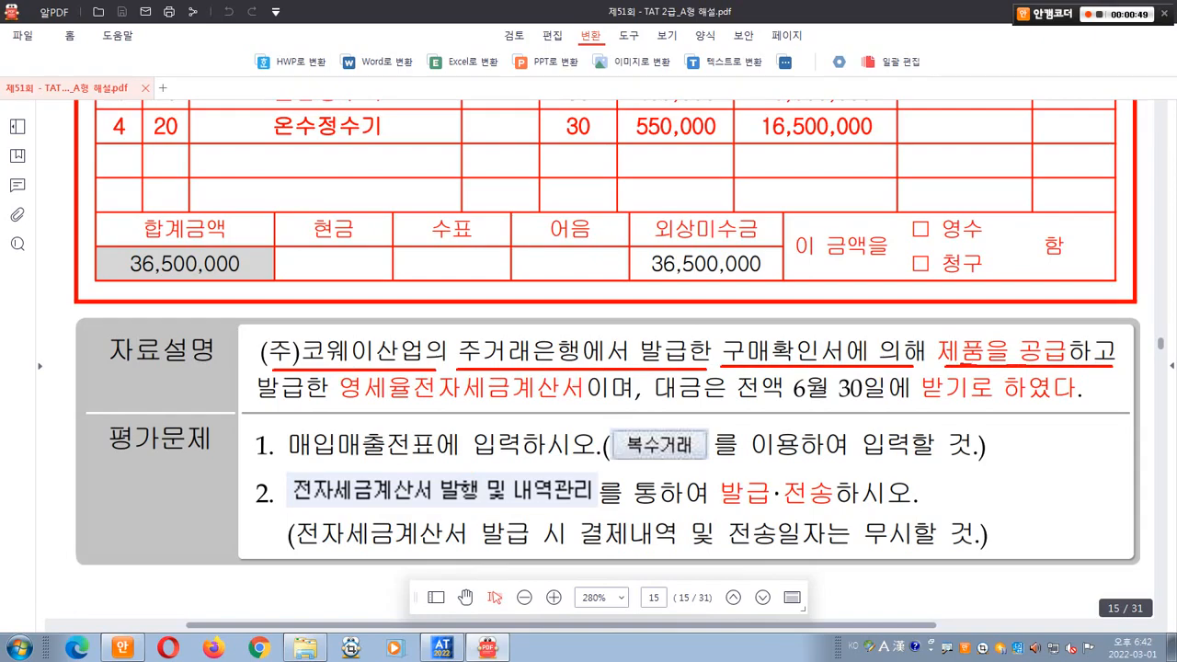
mouse_move(919, 360)
mouse_down()
mouse_move(1003, 324)
mouse_move(998, 347)
mouse_up()
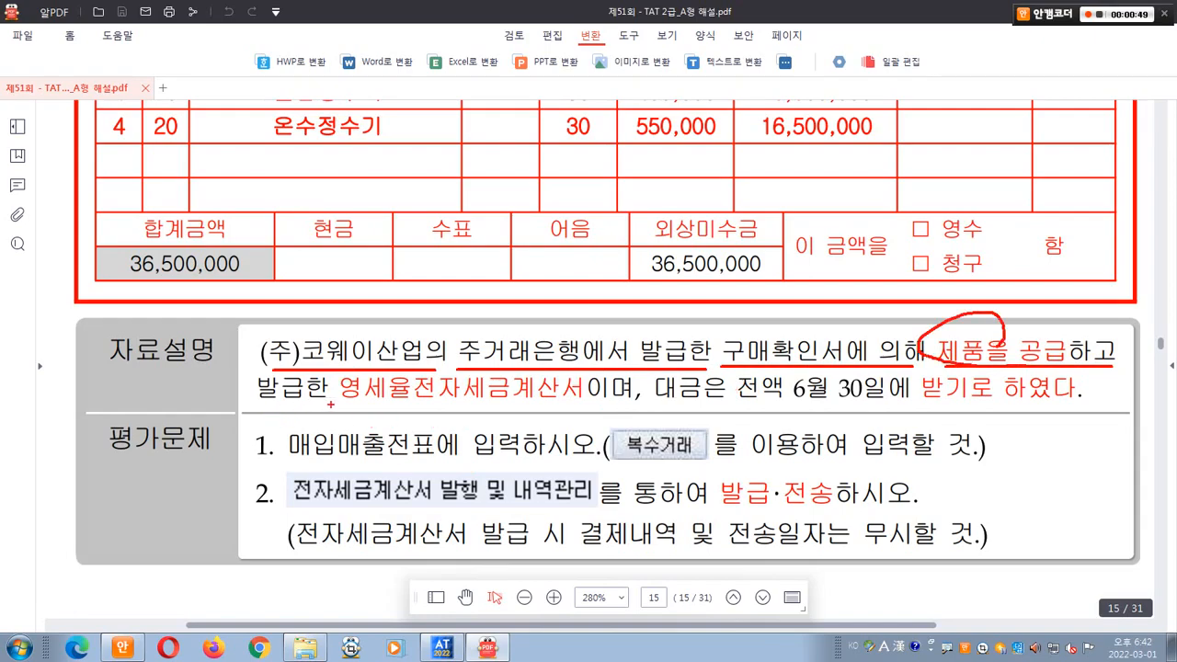
drag(333, 404, 1074, 405)
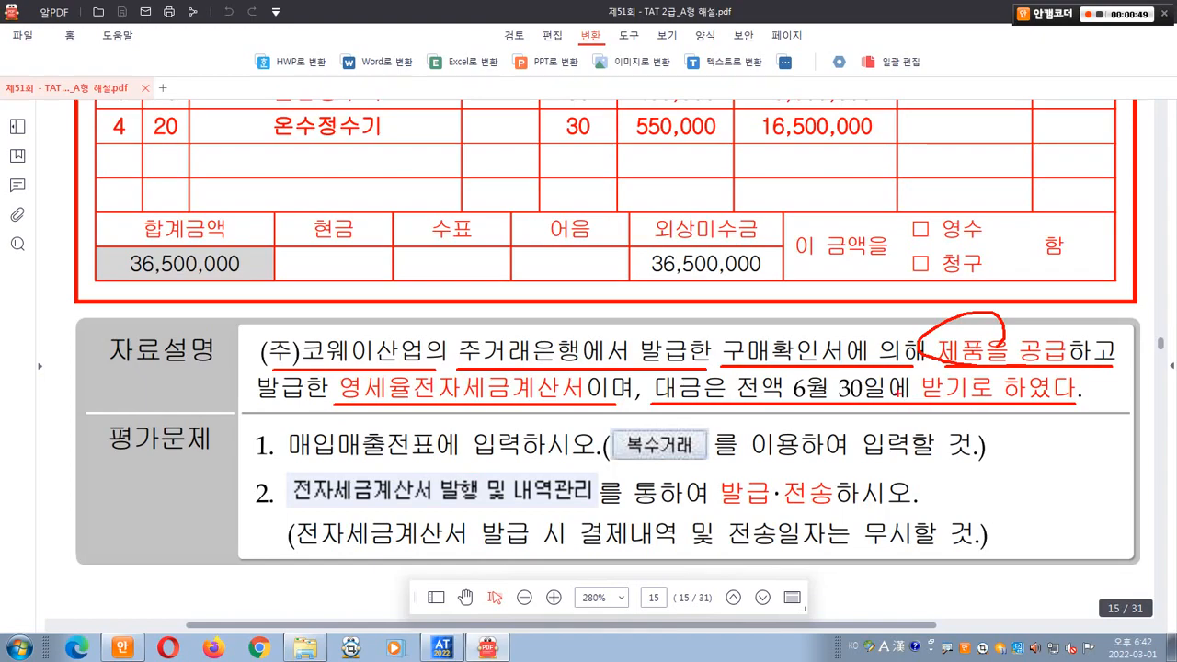
mouse_move(892, 377)
mouse_down()
mouse_move(825, 402)
mouse_move(879, 403)
mouse_up()
- In 평가문제, circle number 1, underline its instruction to enter the sale in 매입매출전표, and circle 복수거래
mouse_move(289, 460)
mouse_down()
mouse_move(518, 471)
mouse_move(570, 460)
mouse_up()
mouse_move(289, 455)
mouse_down()
mouse_move(245, 449)
mouse_move(278, 449)
mouse_up()
mouse_move(662, 463)
mouse_down()
mouse_move(612, 432)
mouse_move(684, 461)
mouse_move(962, 460)
mouse_up()
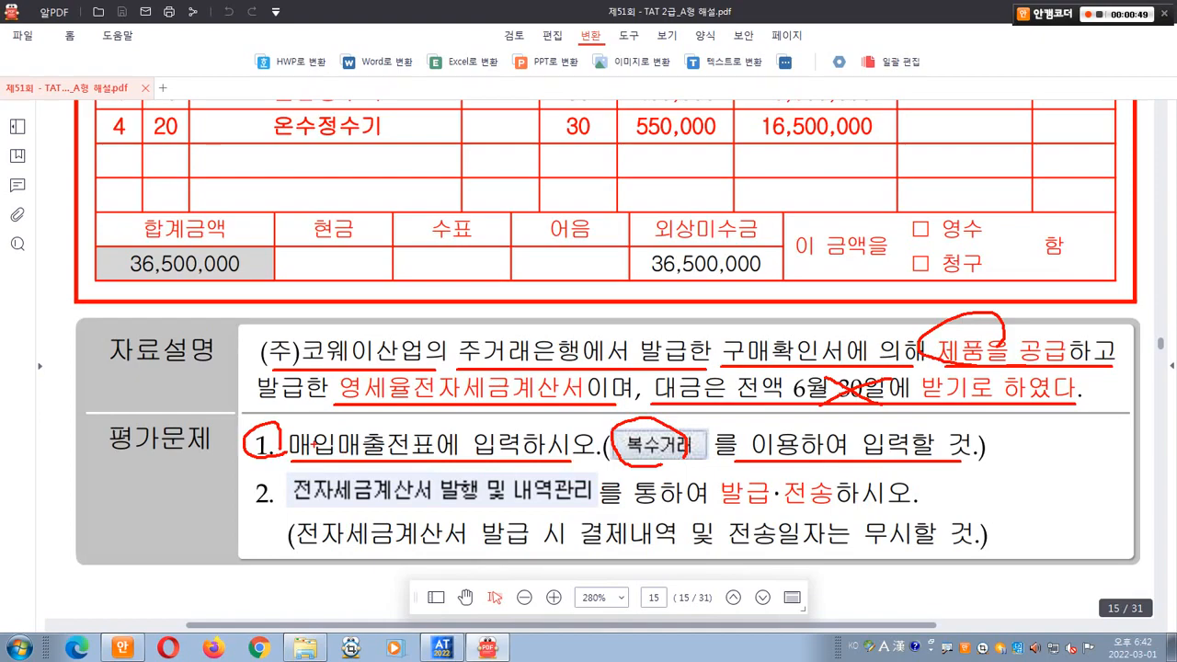
drag(258, 421, 290, 393)
mouse_move(211, 429)
mouse_down()
mouse_move(221, 436)
mouse_move(235, 414)
mouse_up()
drag(230, 478, 251, 485)
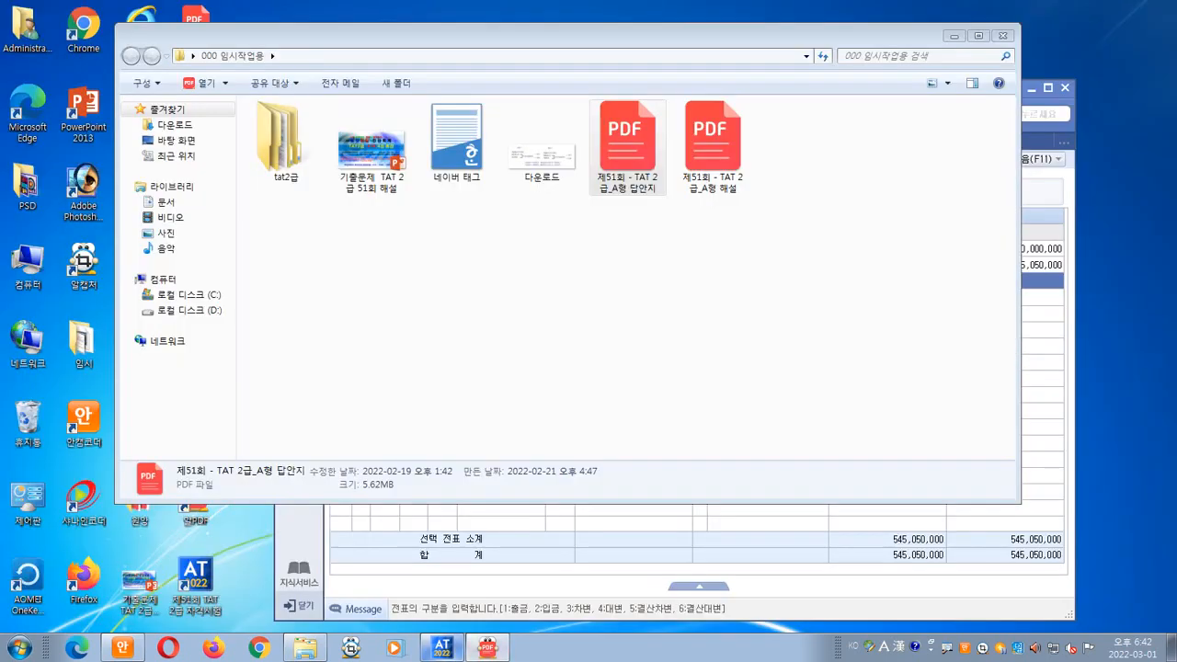
- Switch to the AT 2022 accounting program and set the 매입매출전표입력 date to April 20
click(442, 649)
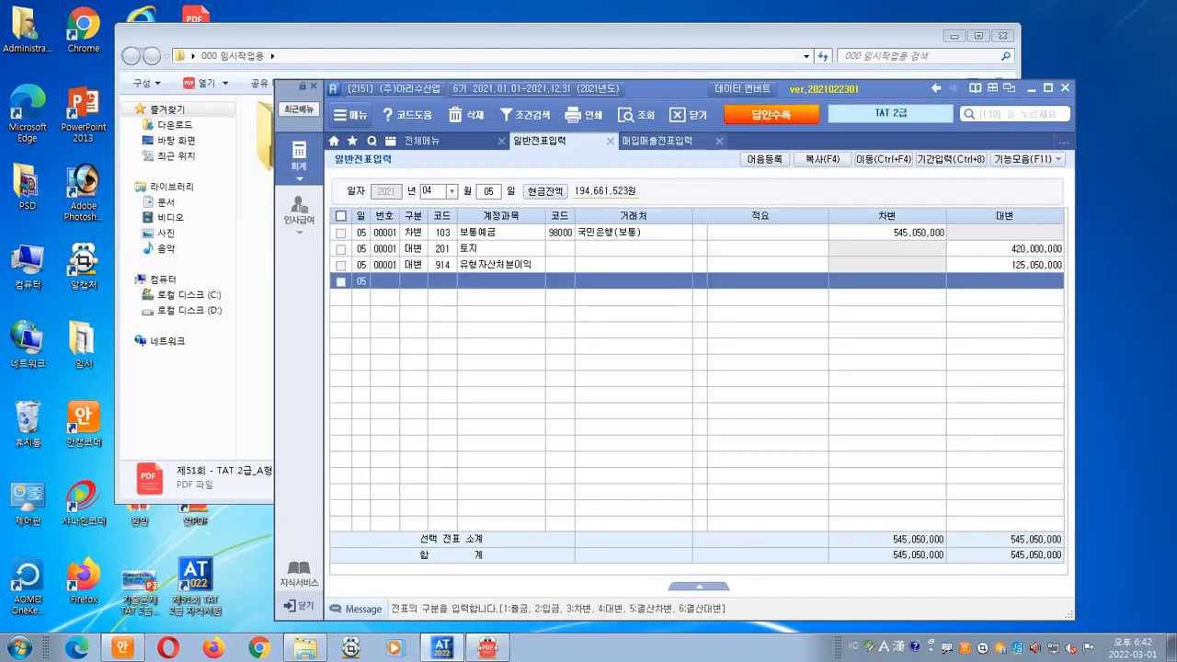
click(657, 141)
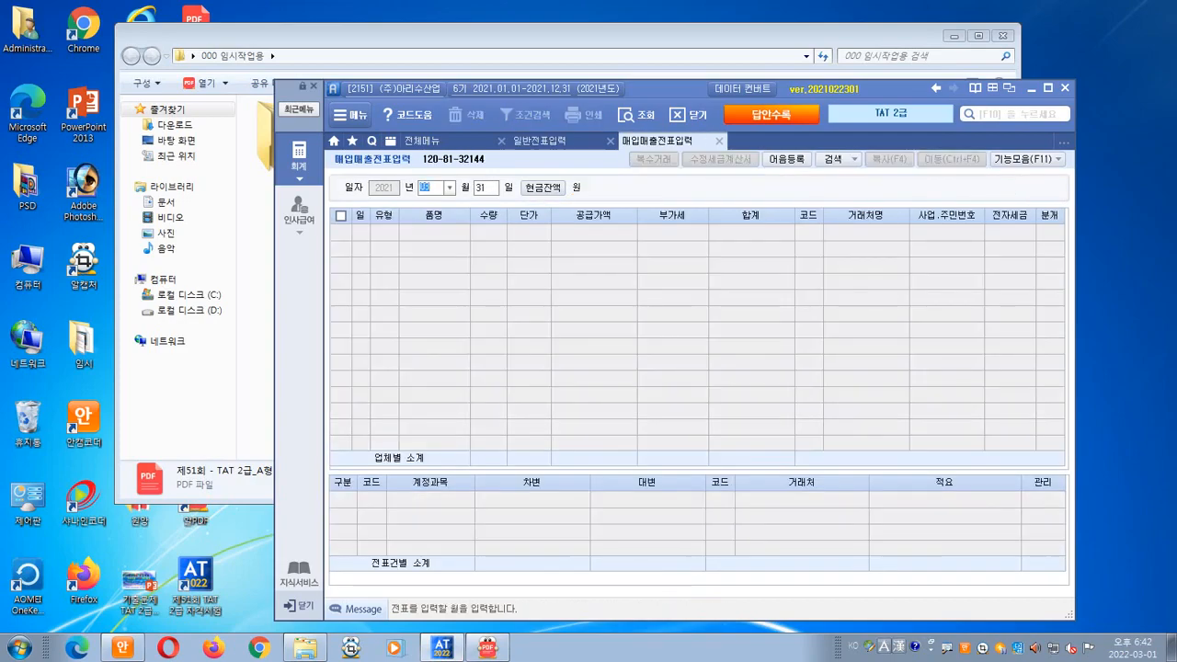
text(0420)
key(Return)
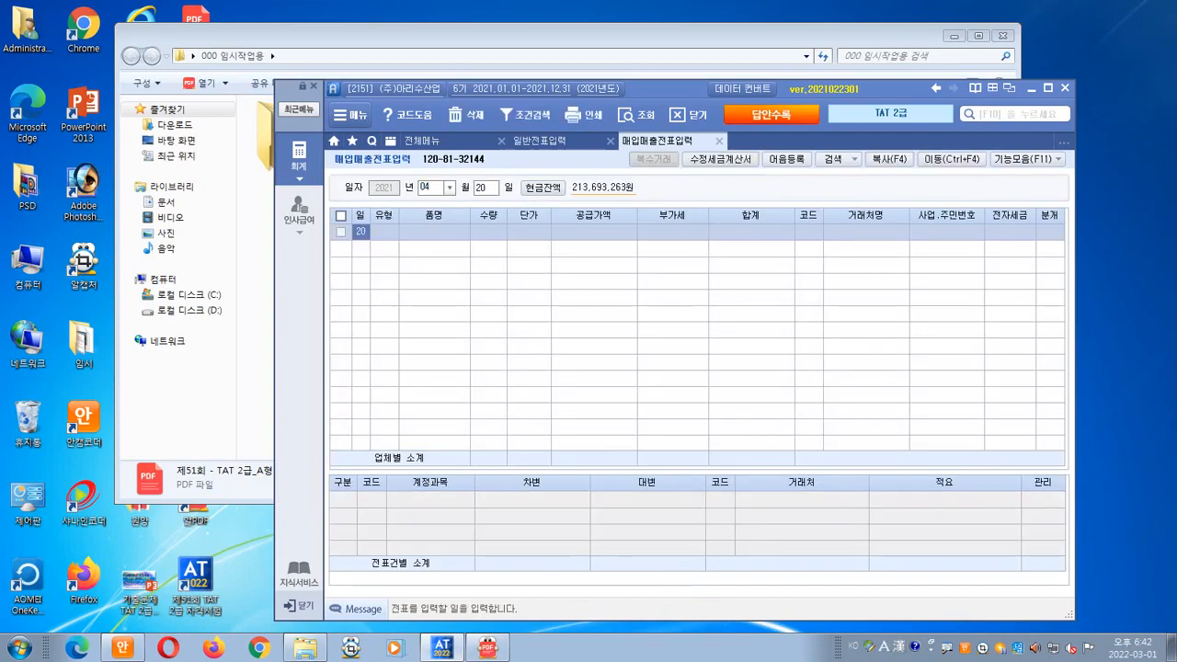
key(Return)
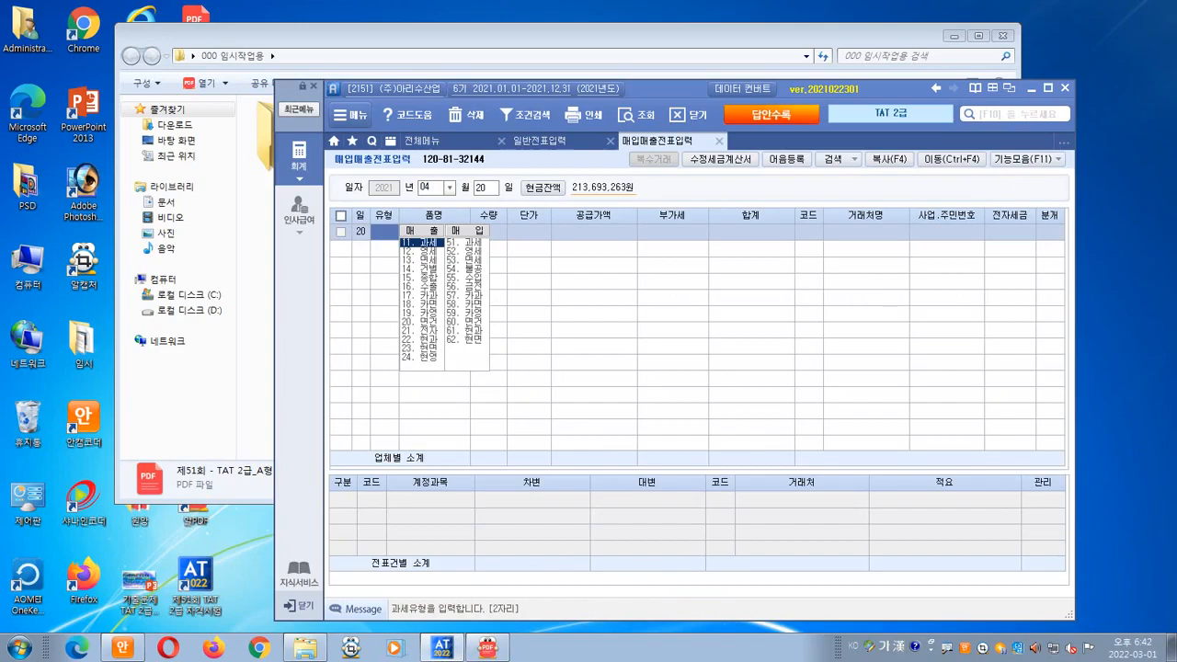
- Box 12. 영세 in the sales type list, clear the mark, and set the entry's 유형 to 12 영세
key(alt+Tab)
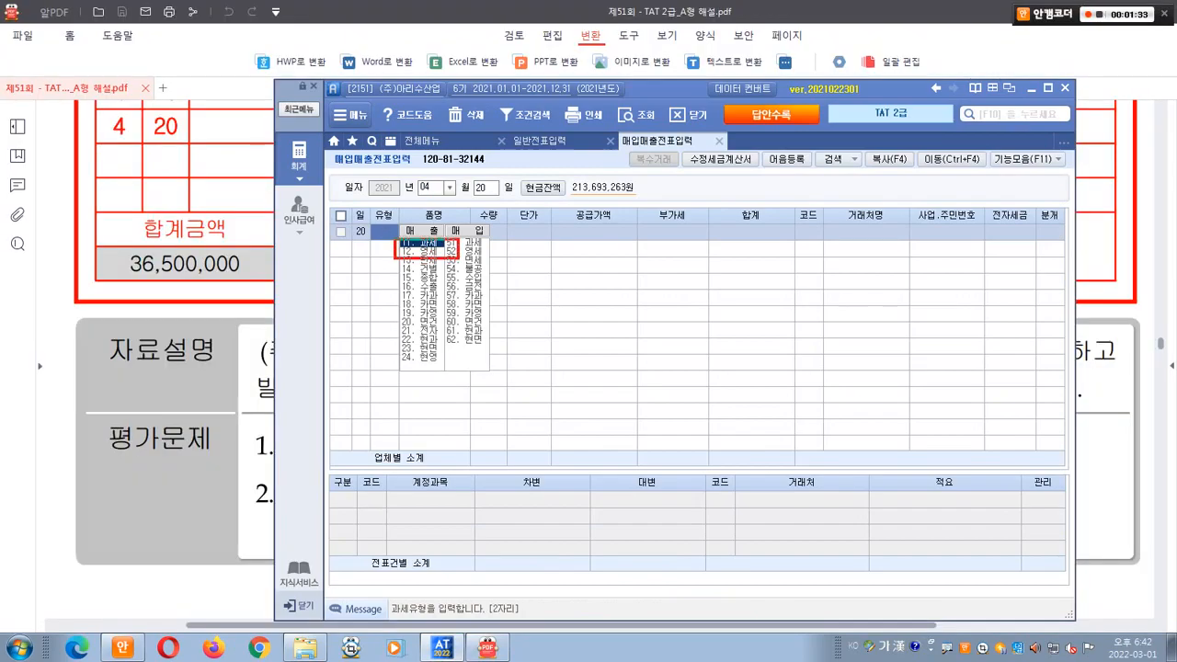
key(alt+Tab)
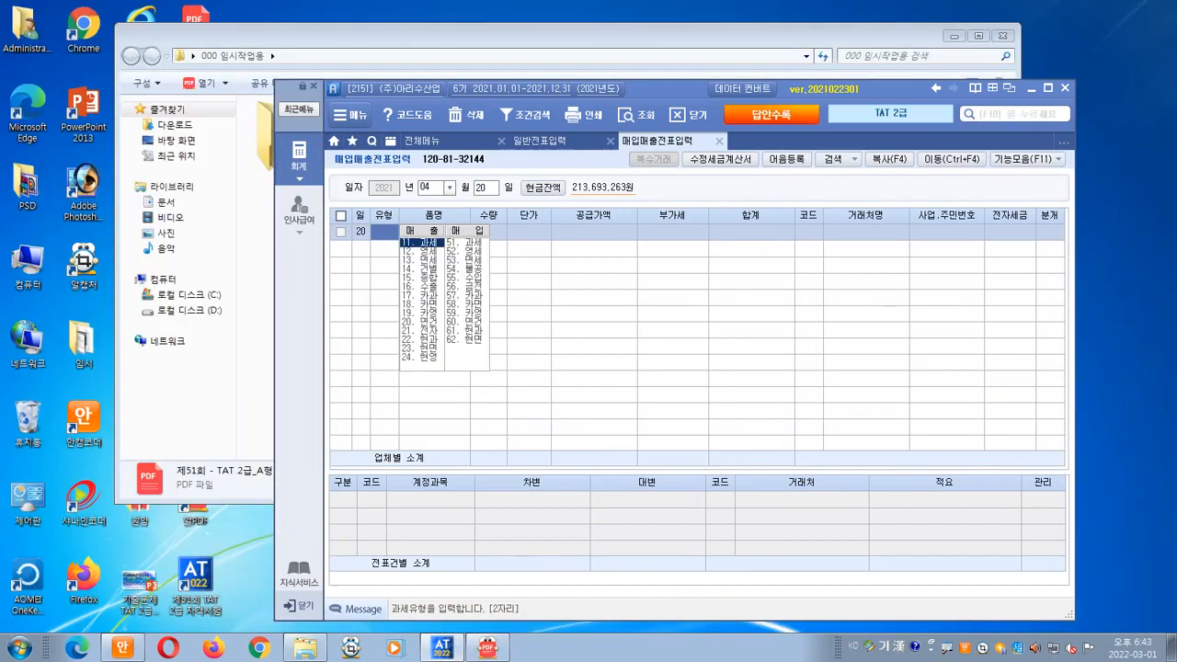
text(12)
key(Return)
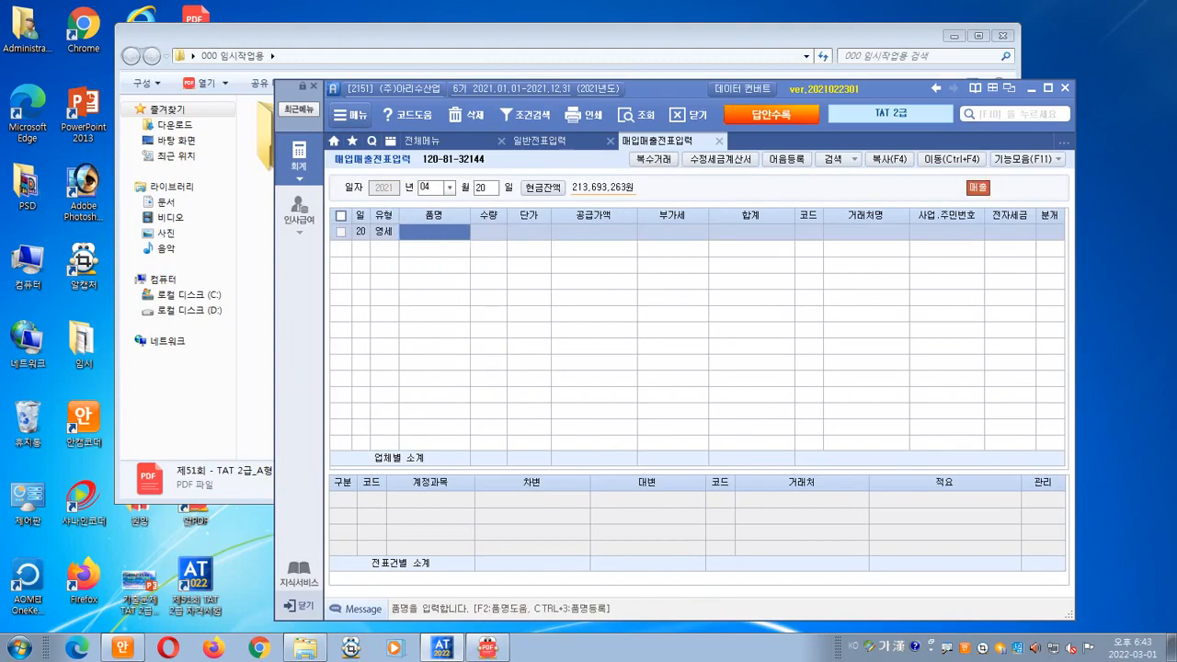
- Box the 복수거래 function and draw an arrow pointing to it, and clear the marks
key(alt+Tab)
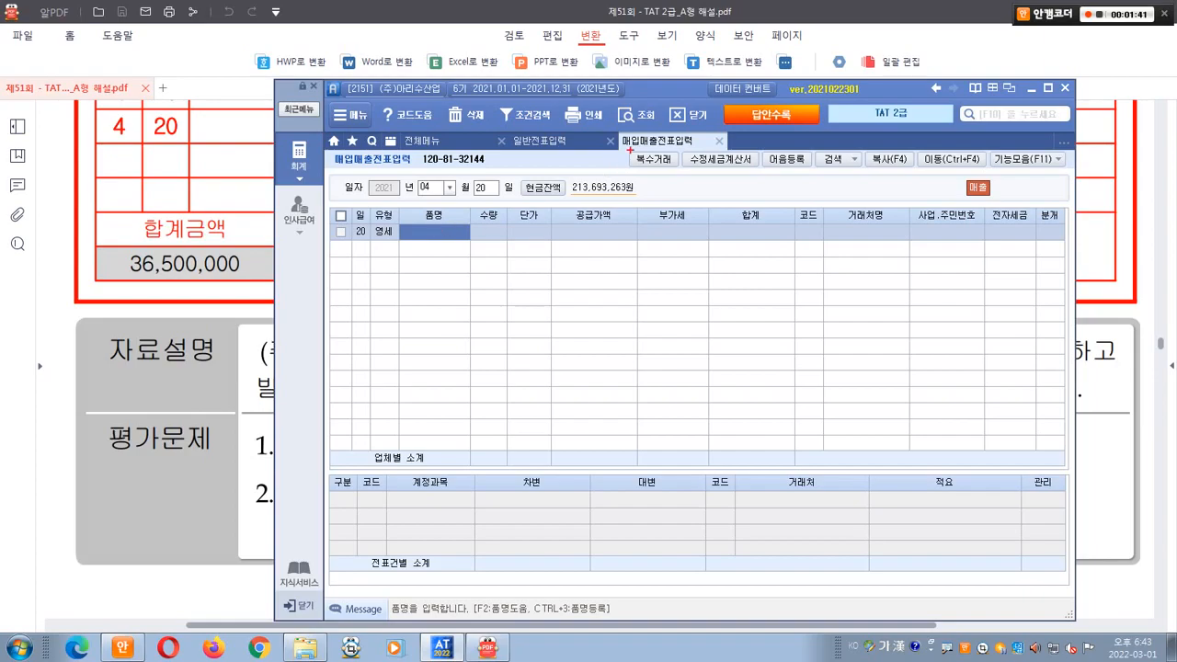
drag(614, 154, 689, 172)
drag(643, 208, 664, 167)
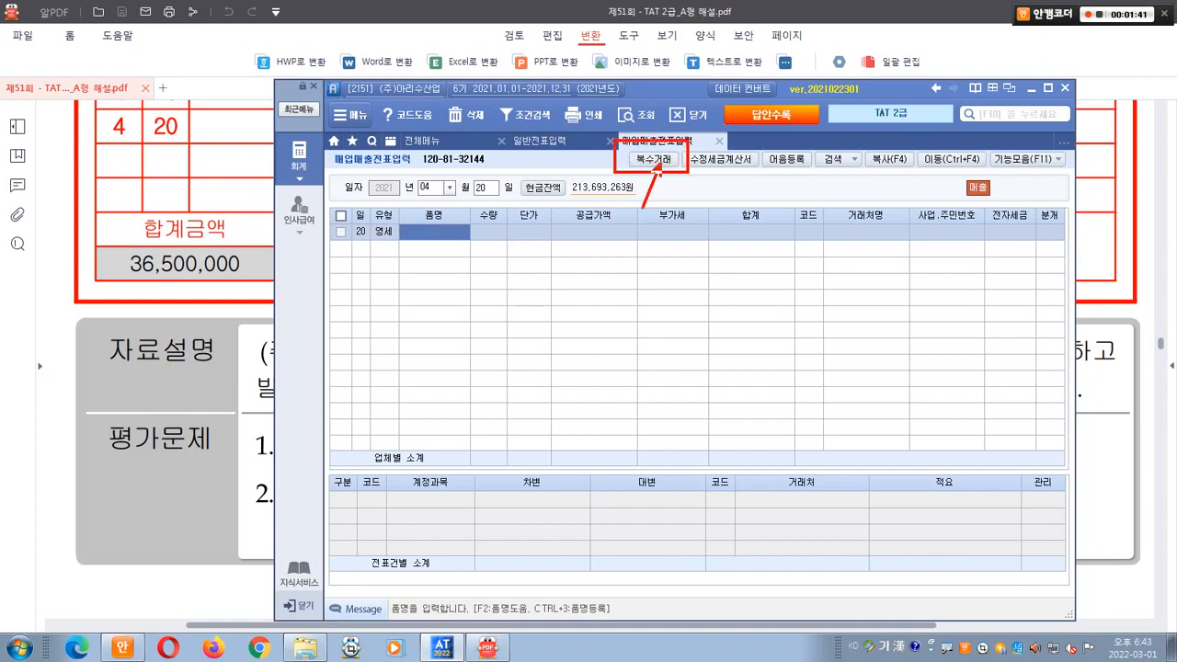
key(alt+Tab)
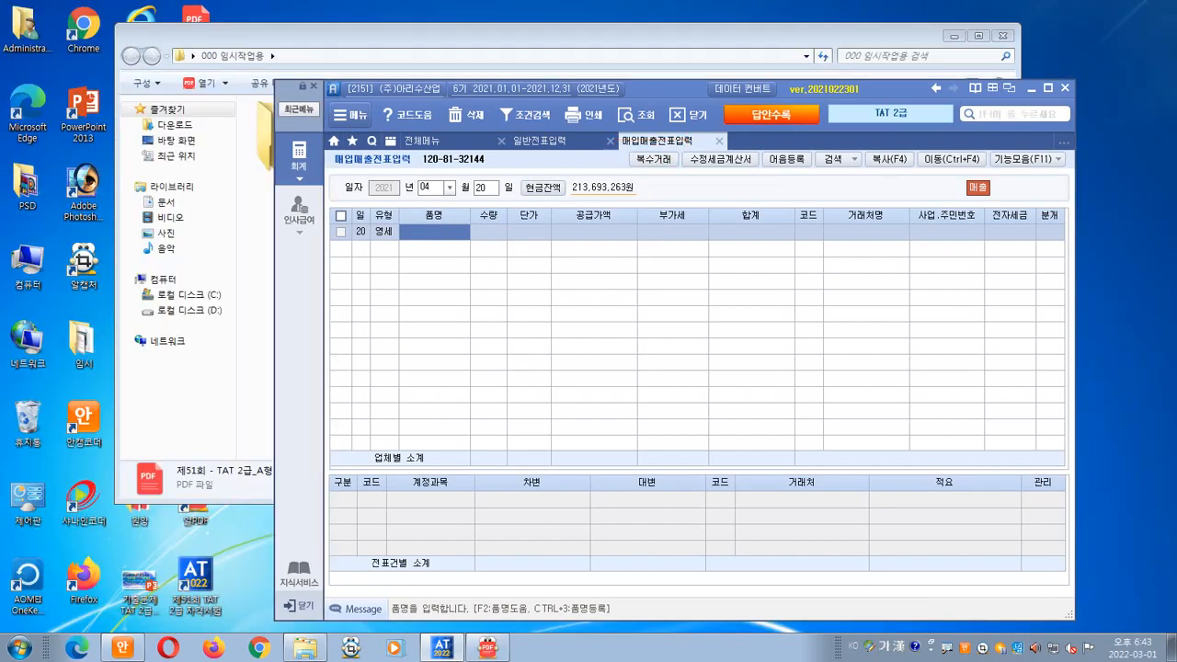
- Open 복수거래 and add the item 슬림정수기 with a quantity of 50 and a unit price of 400,000
click(654, 159)
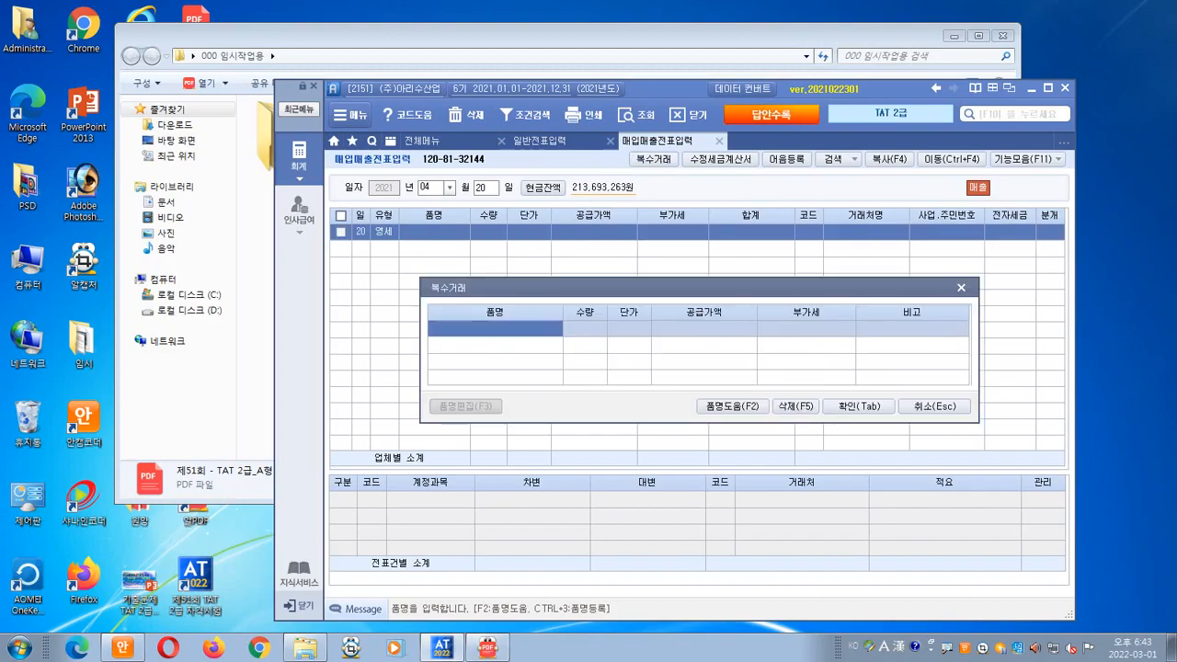
key(Hangul)
text(슬림)
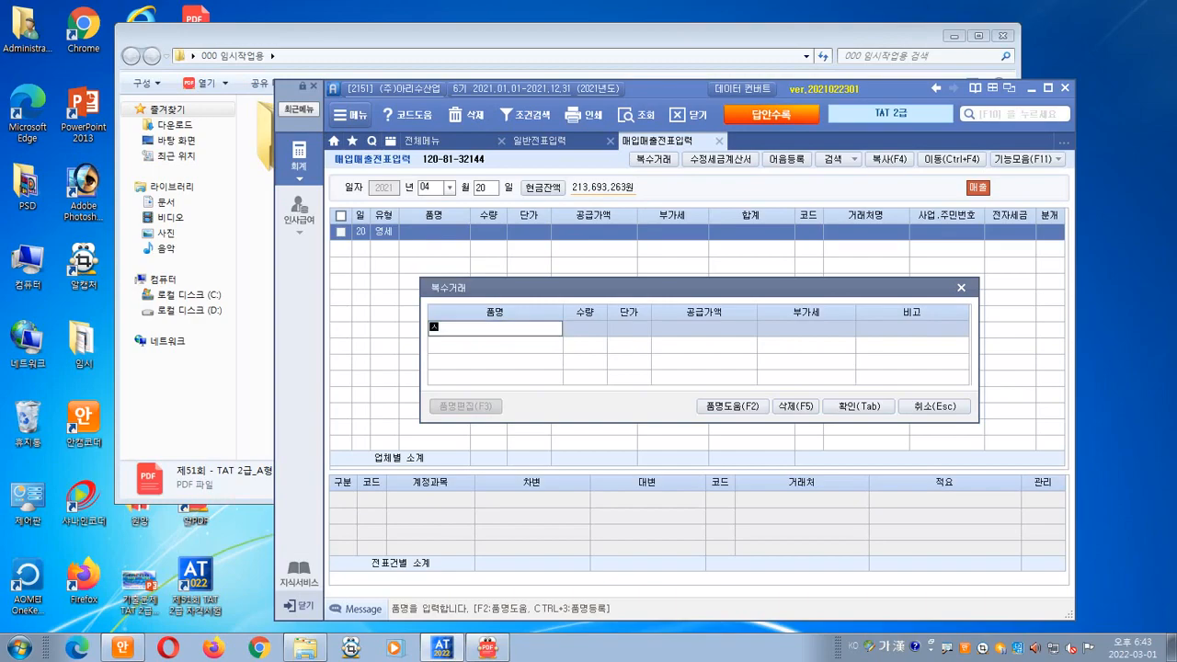
text(수기)
key(Return)
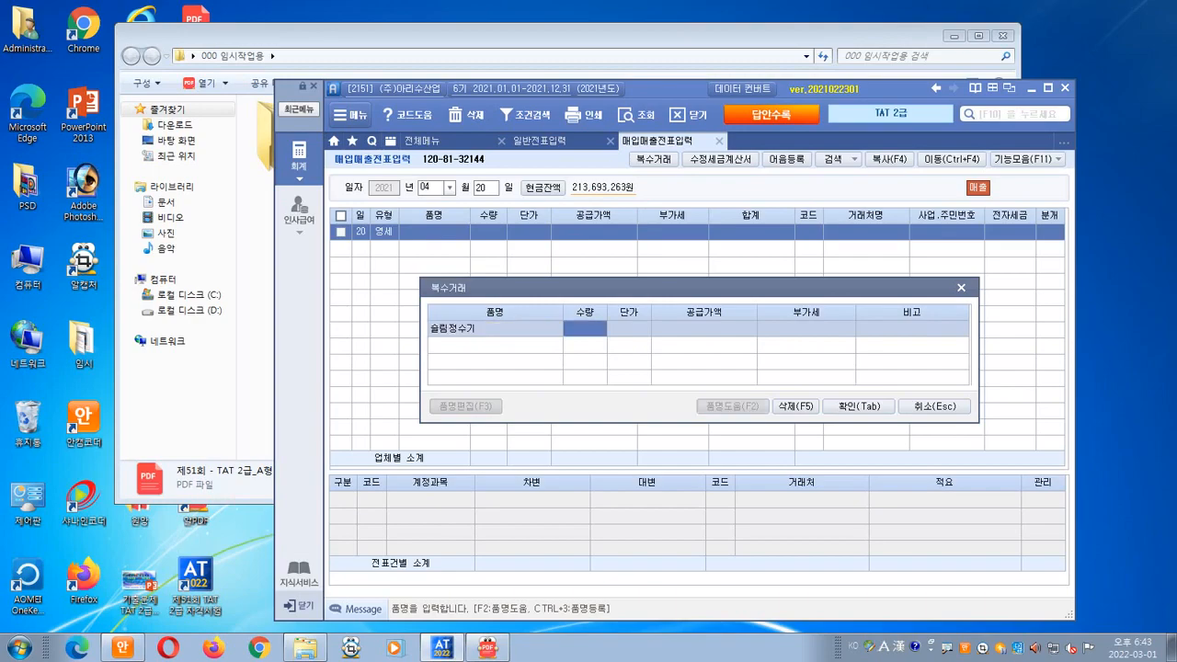
text(50)
key(Return)
text(400000)
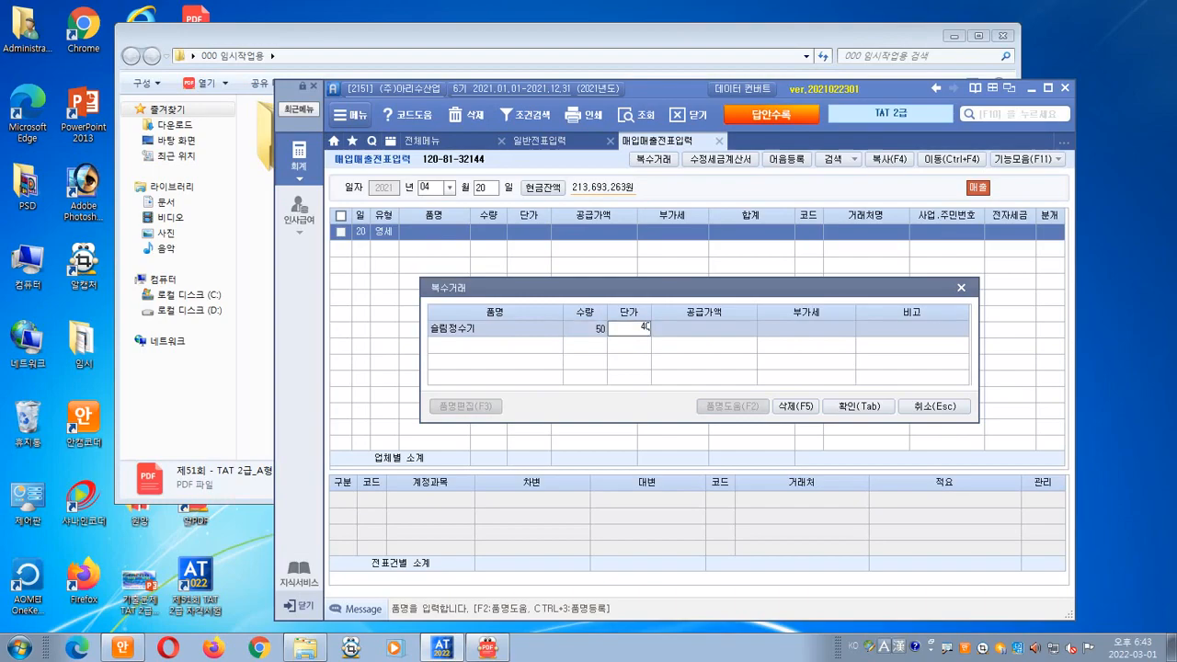
key(Return)
key(Return)
key(Return)
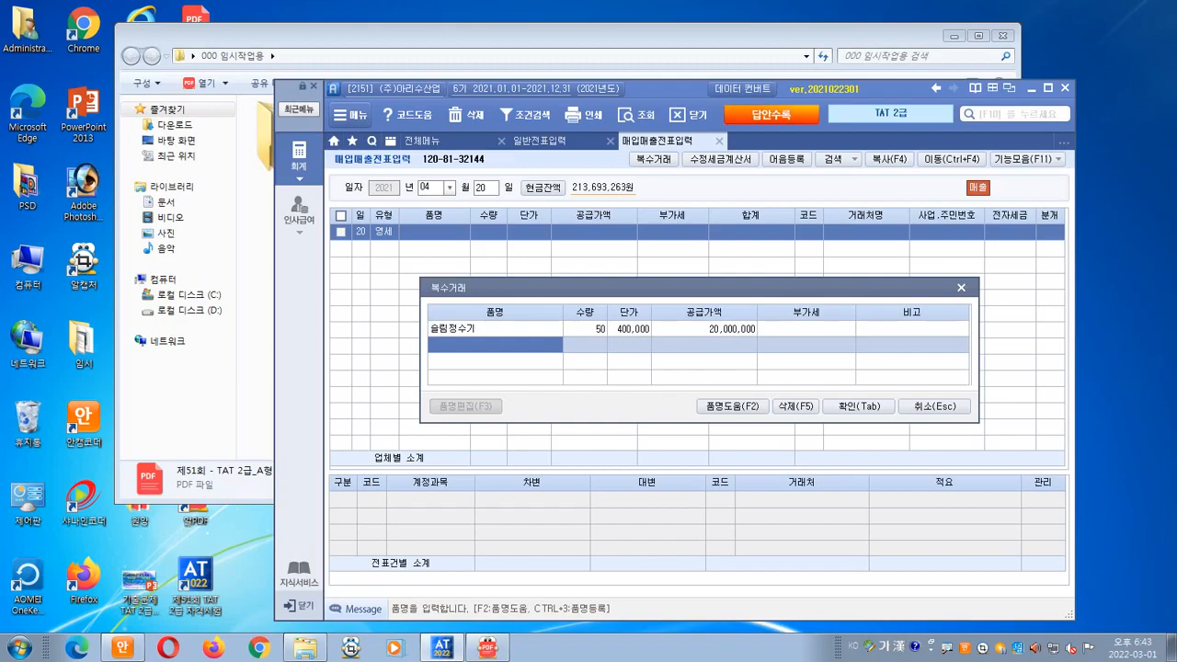
- Add the item 온수정수기 with a quantity of 30 and a unit price of 550,000, and confirm 복수거래
text(온수정수기)
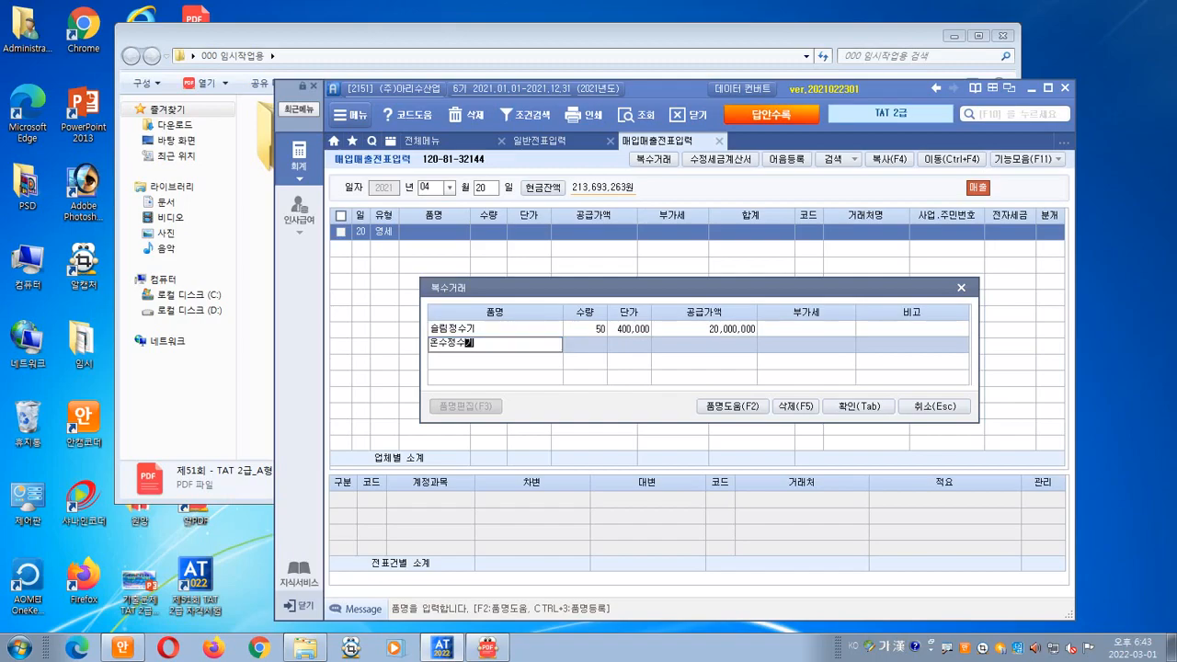
key(Return)
text(30)
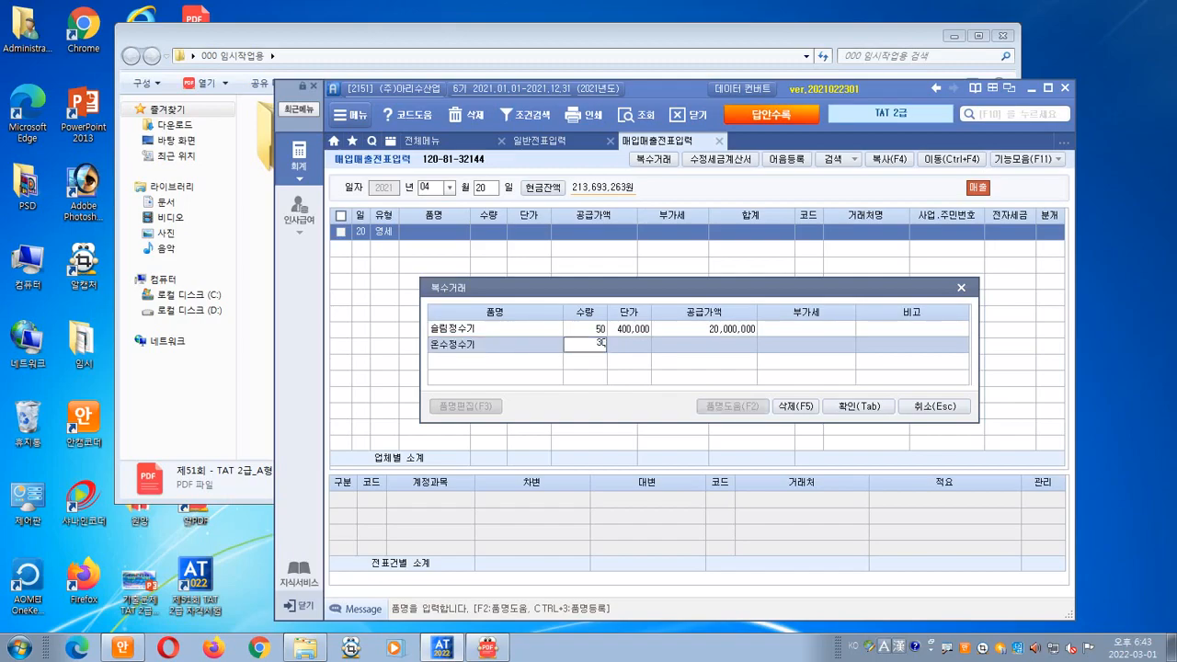
key(Return)
text(550,000)
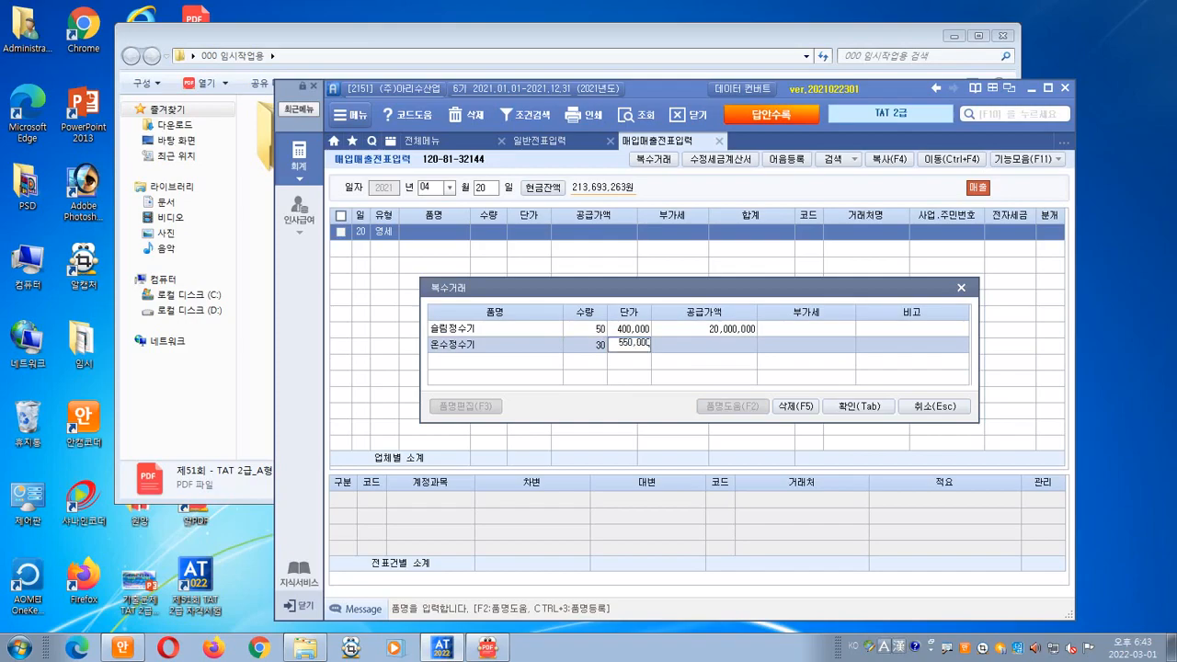
key(Return)
key(Return)
key(Return)
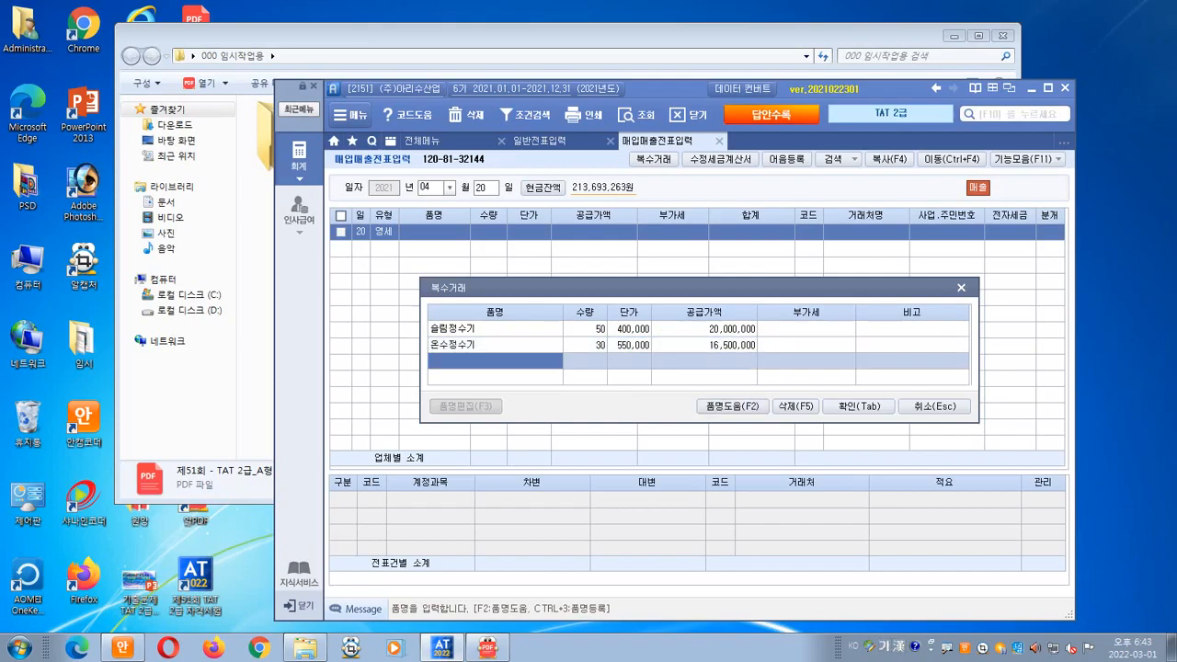
key(Tab)
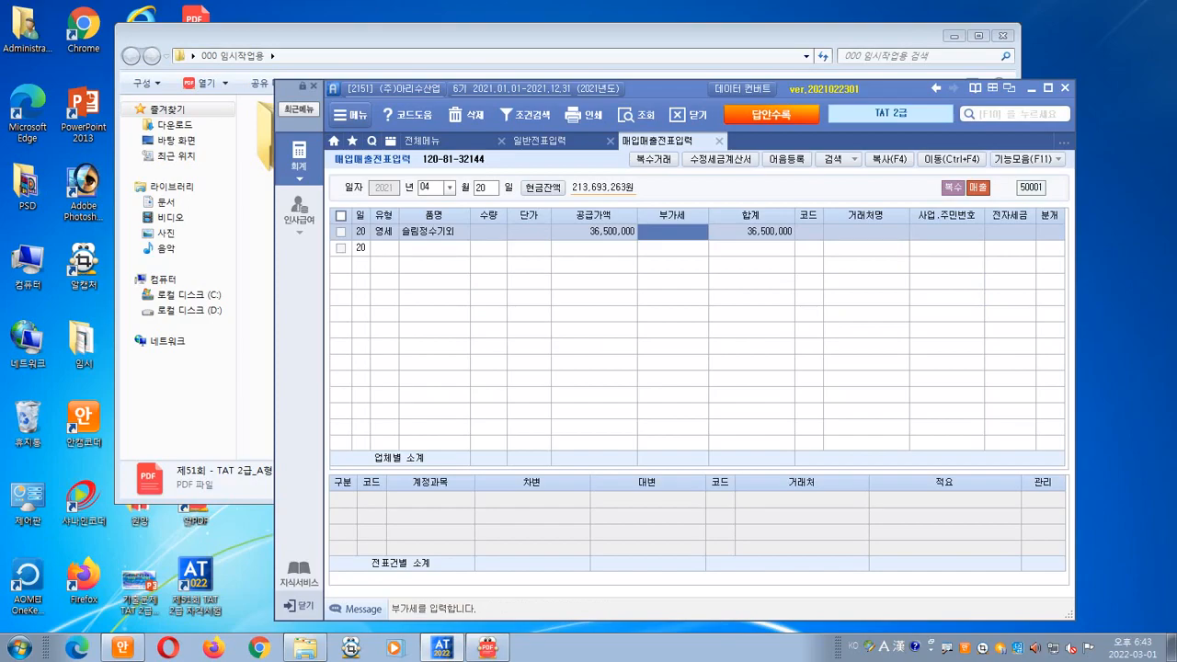
- Set the sale's 거래처 to (주)코웨이산업, leave 전자세금 blank, and choose 3 혼합 as the 분개 type
key(Return)
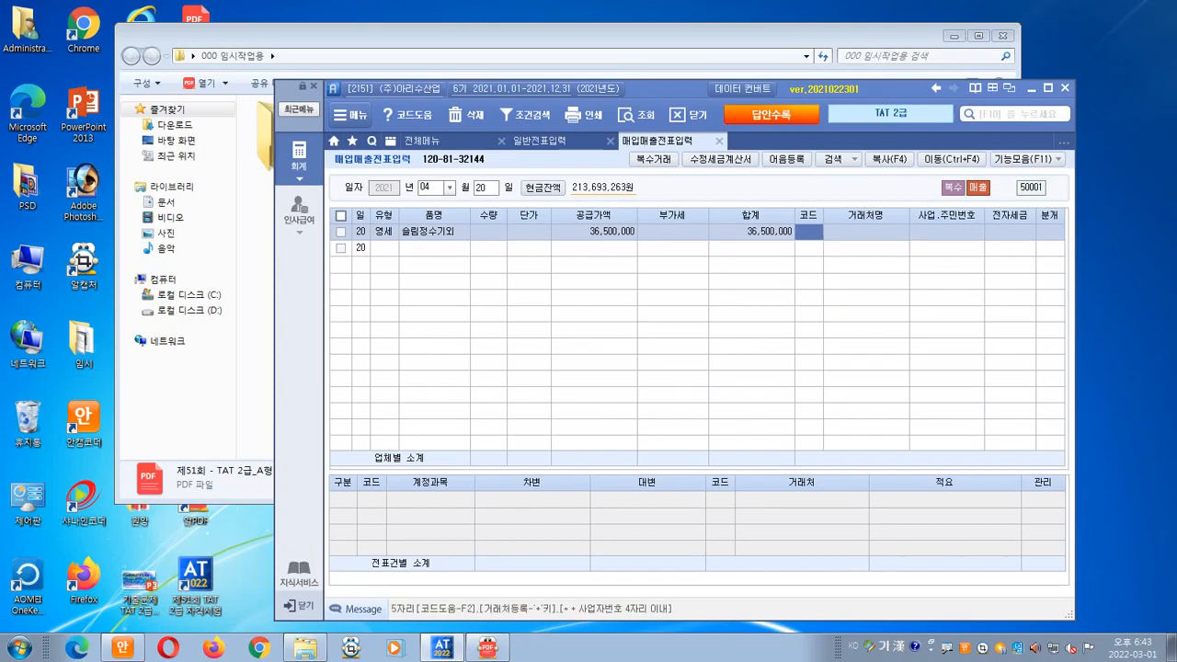
key(alt+Tab)
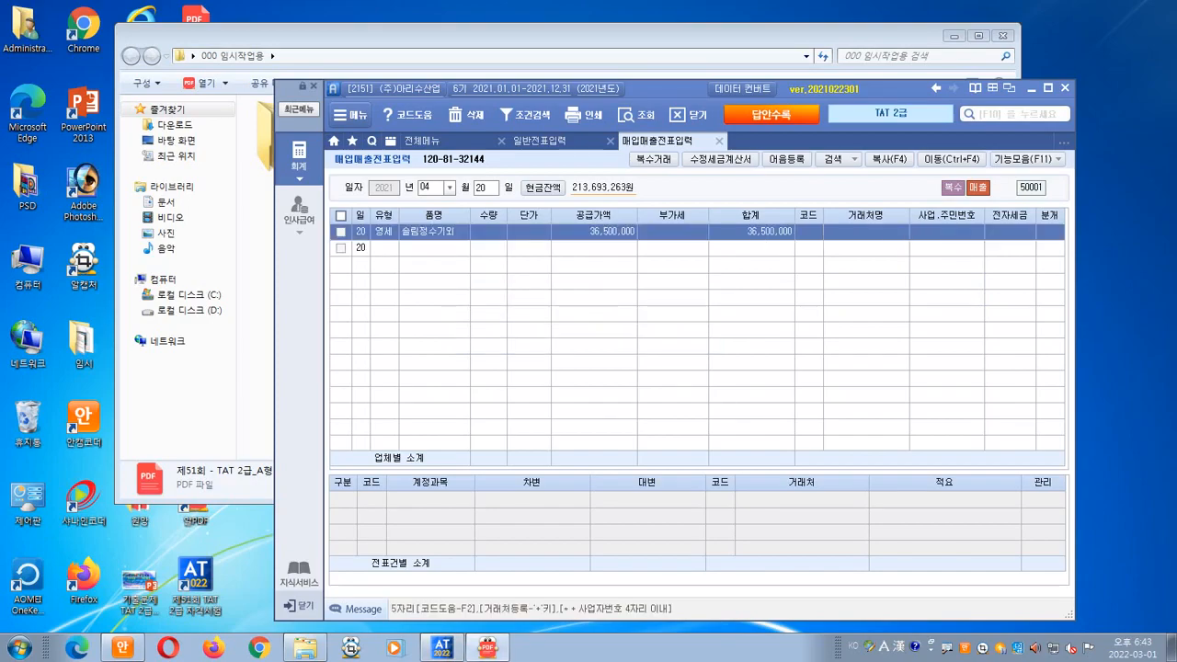
key(alt+Tab)
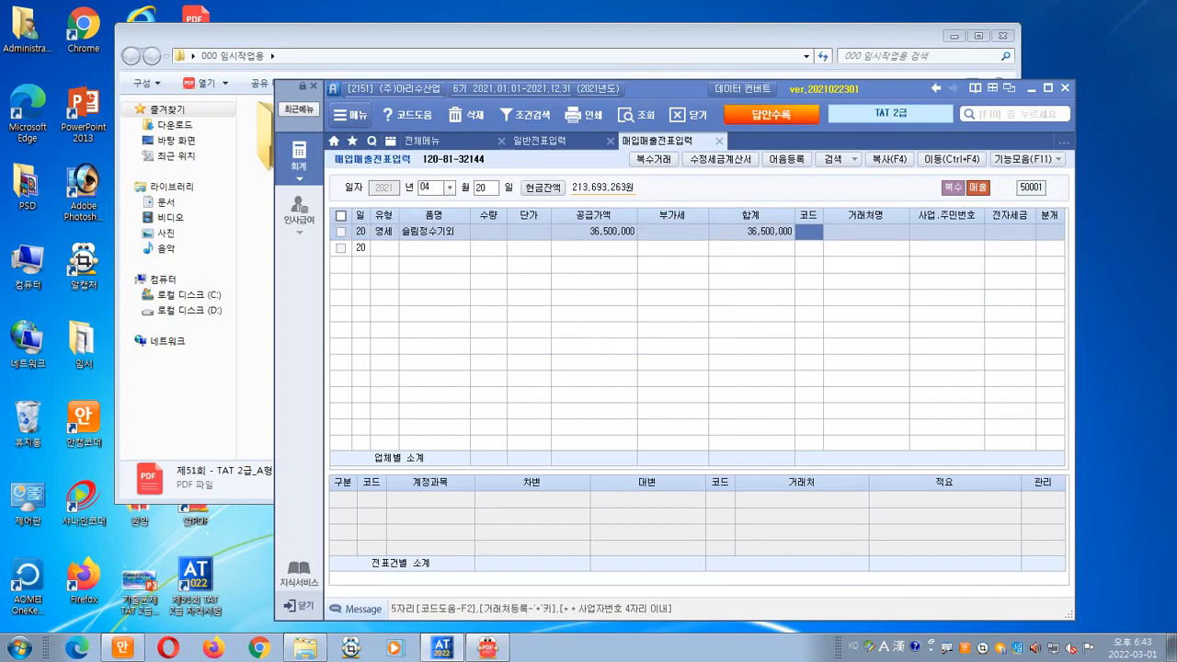
text(코웨)
key(Return)
key(Return)
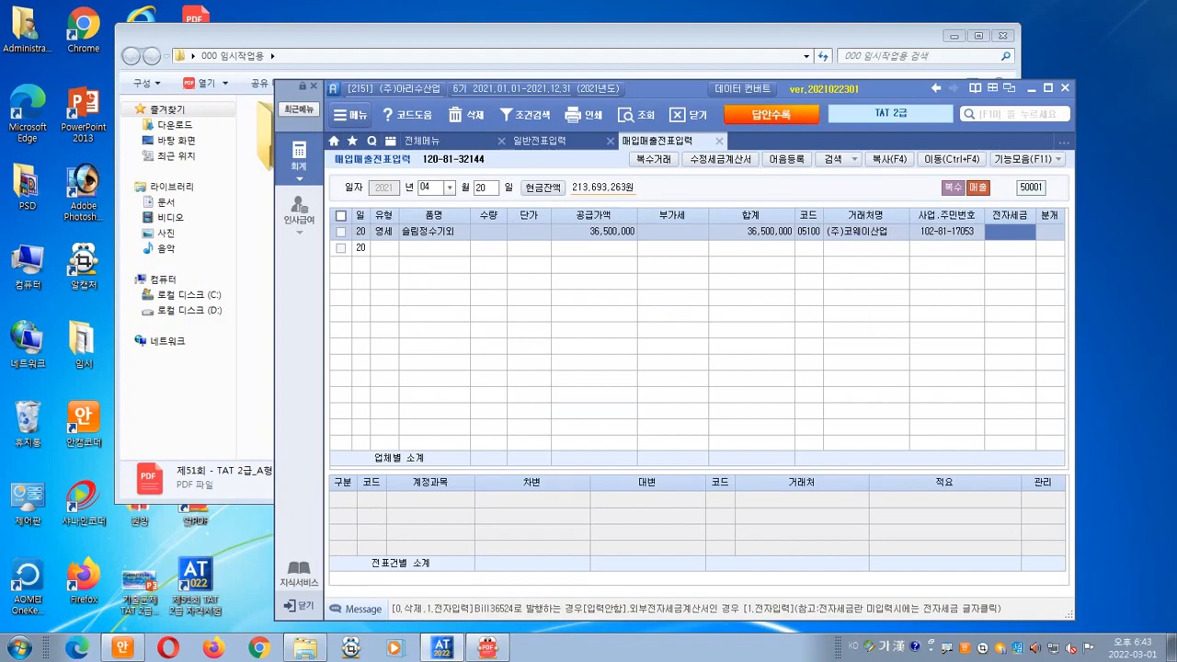
key(Return)
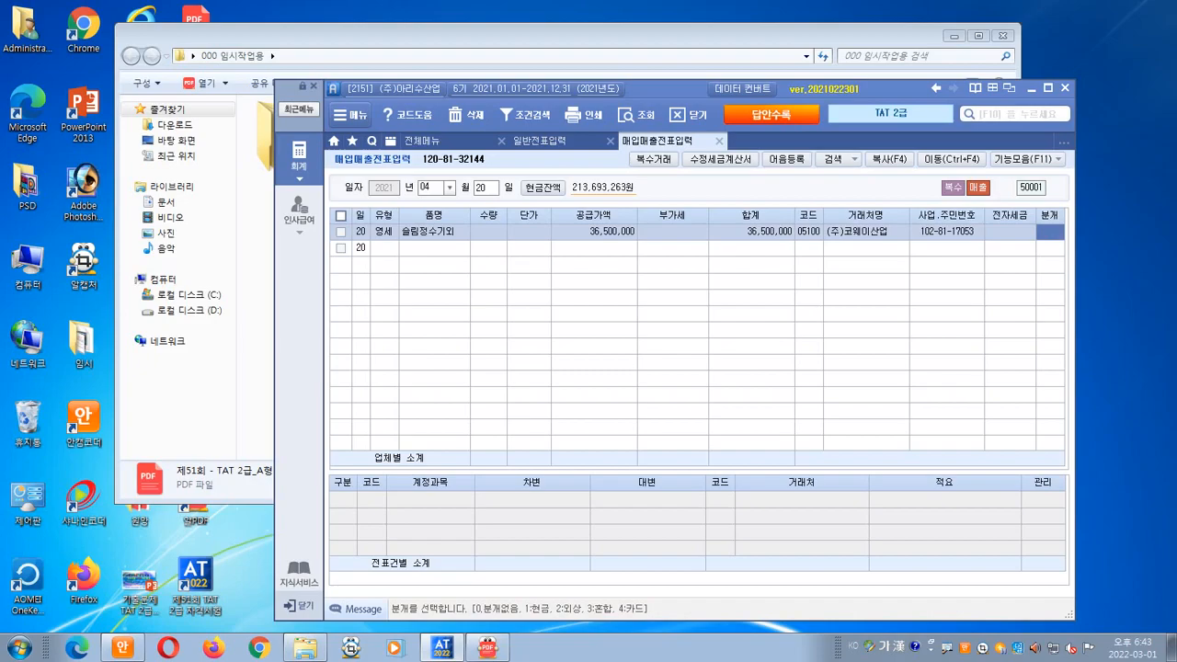
text(3)
key(Return)
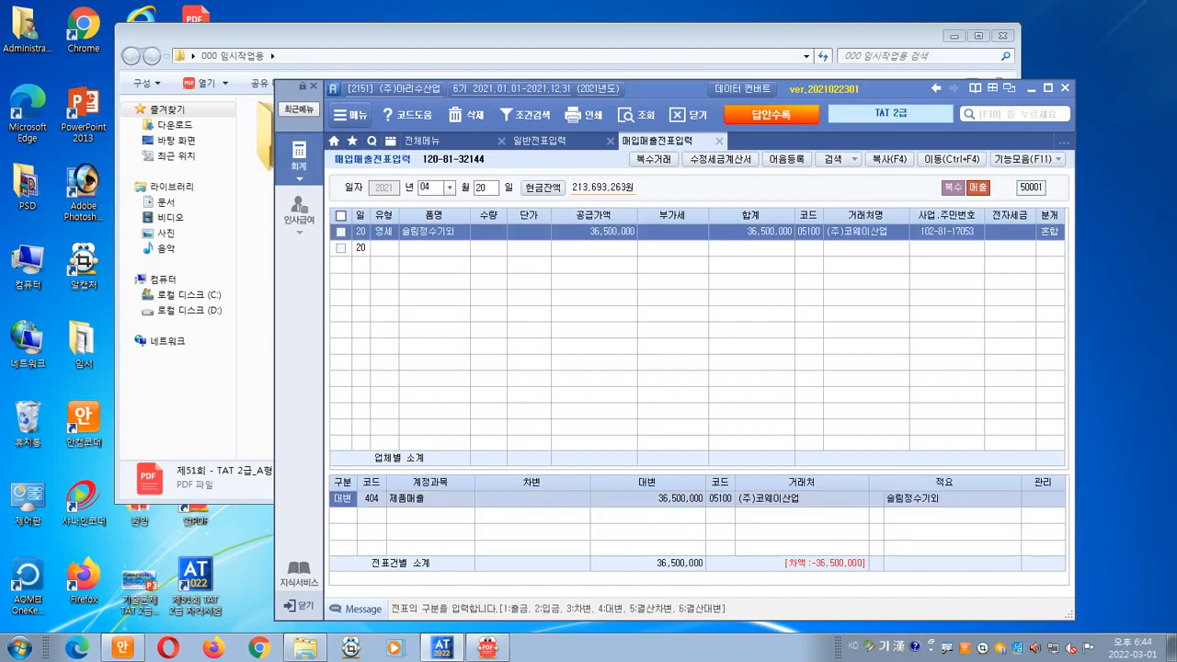
- Add a 차변 line for account 108 외상매출금 with the amount 36,500,000 and save the journal entry
key(Return)
key(Return)
key(Return)
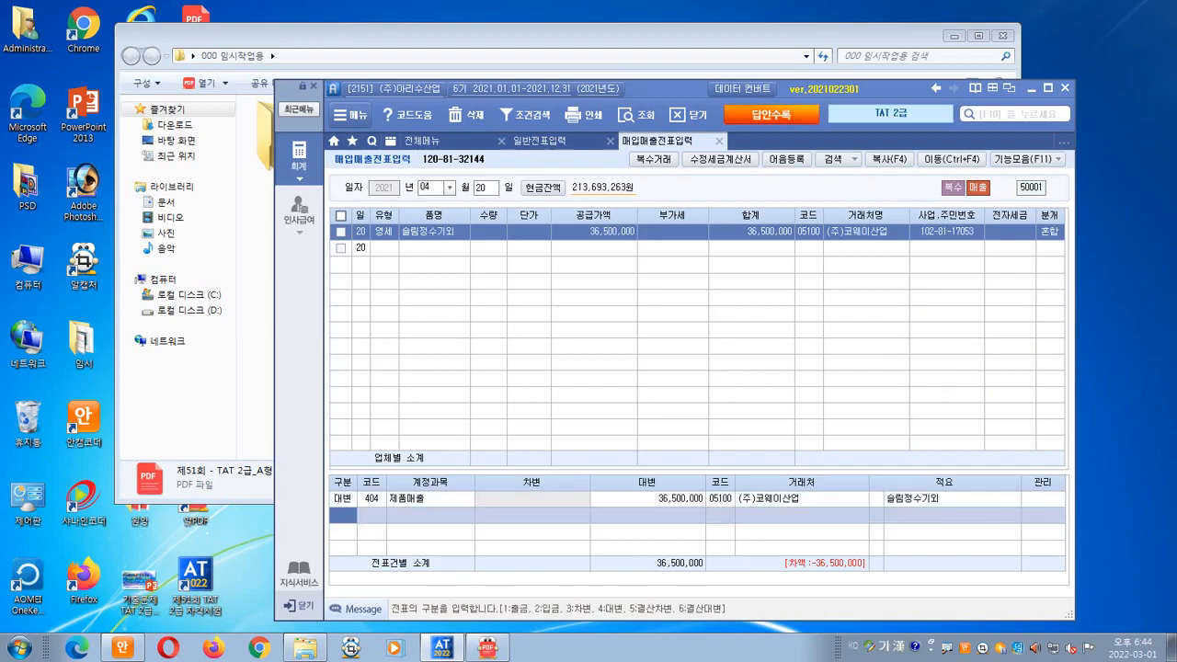
text(3)
key(Return)
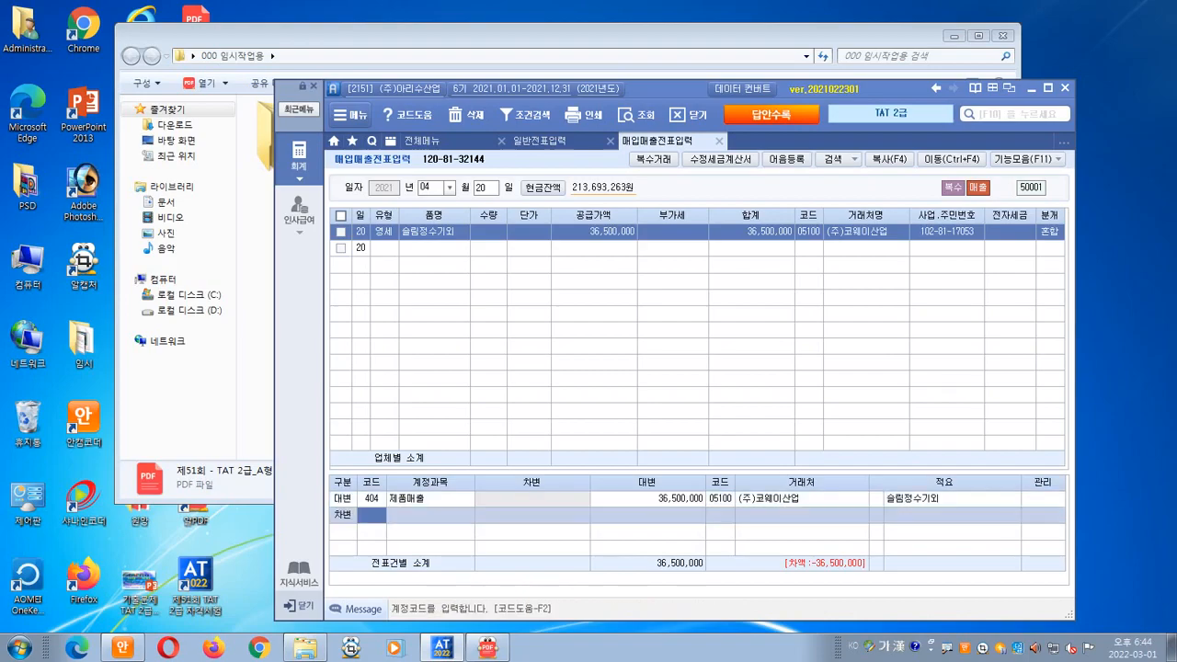
text(108)
key(Return)
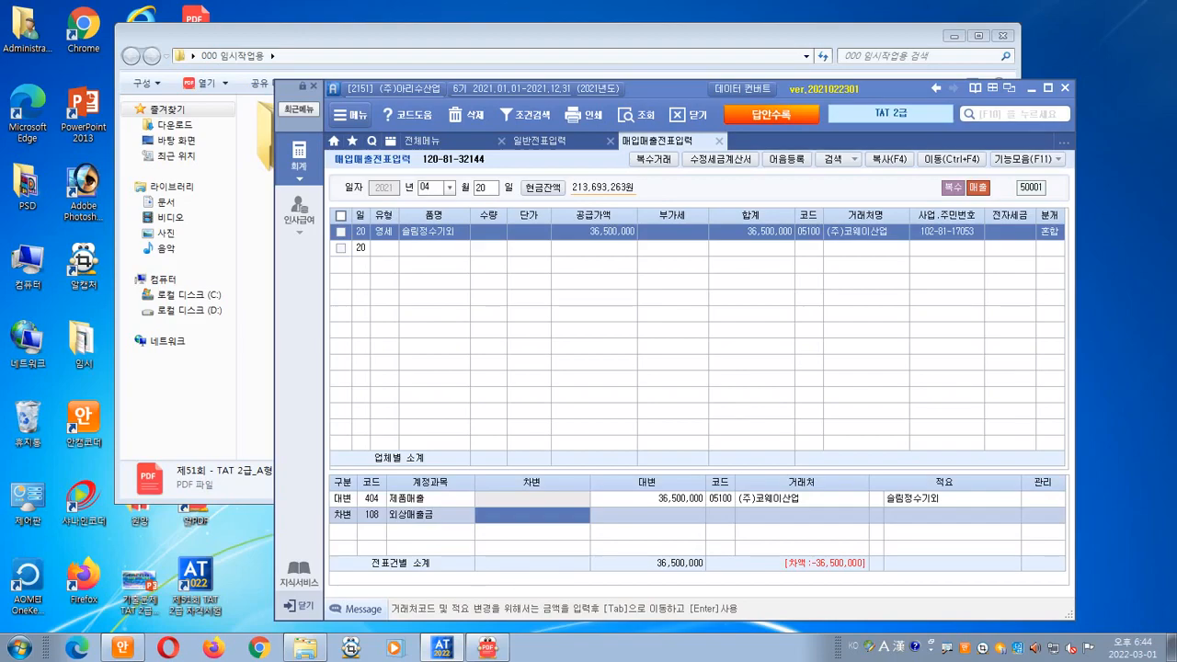
text(36500000)
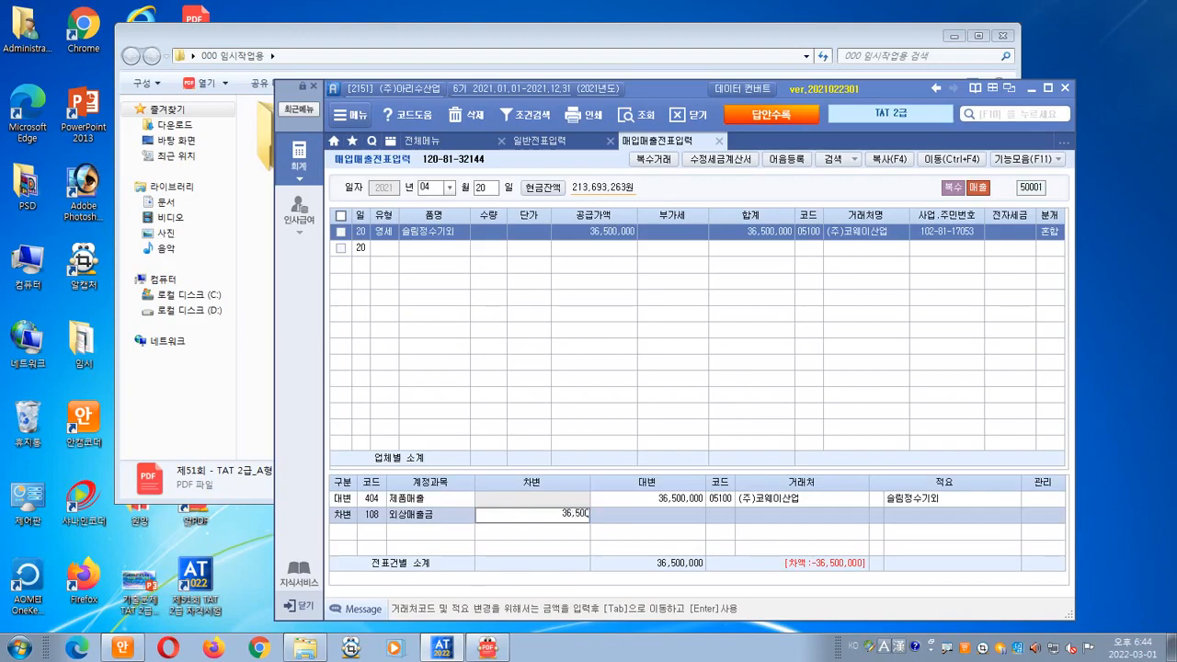
key(Return)
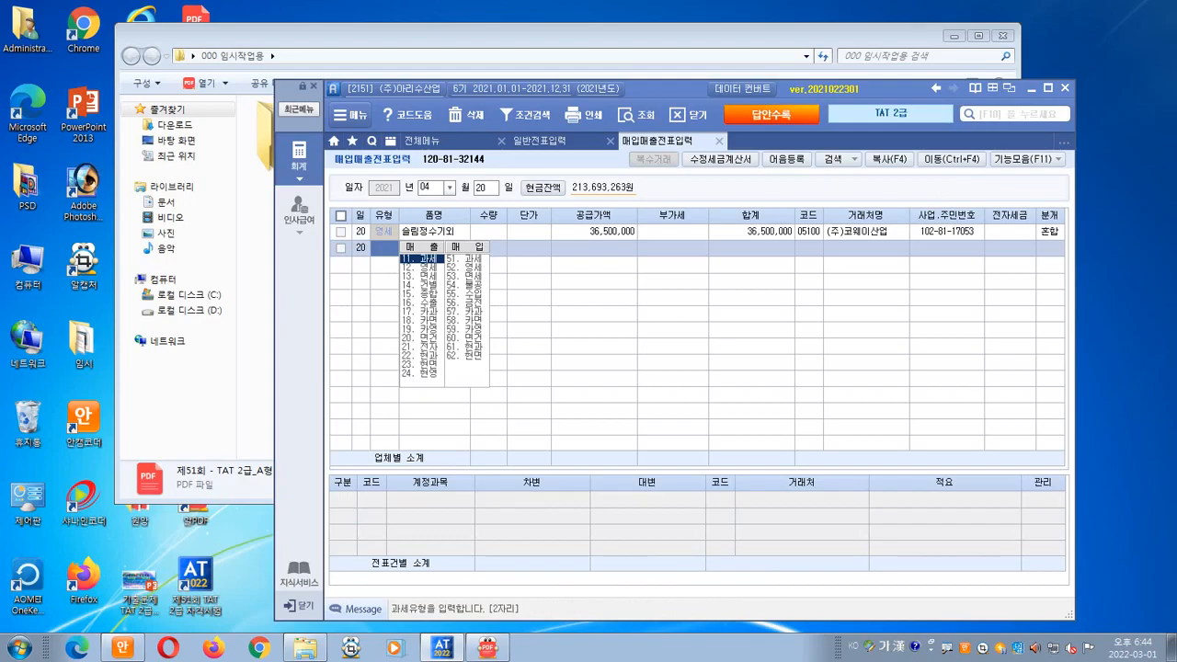
- Select the saved 영세 entry, circle the 거래처 codes of its two journal lines, and clear the mark
click(595, 232)
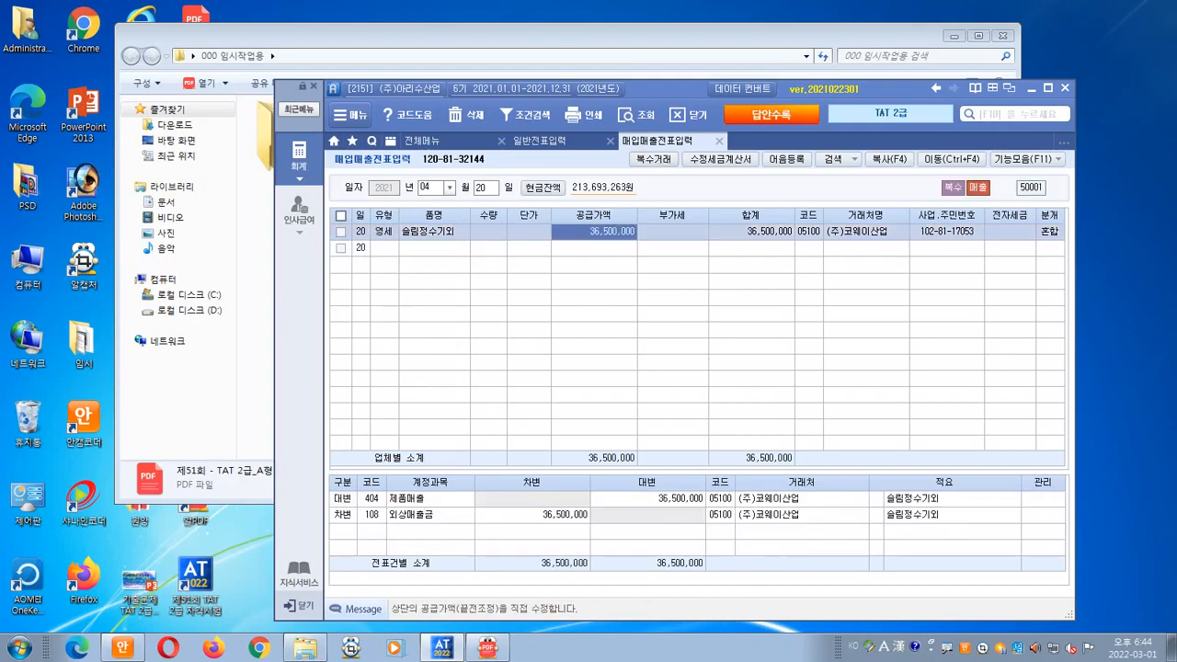
key(ctrl+2)
mouse_move(781, 543)
mouse_down()
mouse_move(720, 535)
mouse_move(751, 497)
mouse_move(741, 543)
mouse_up()
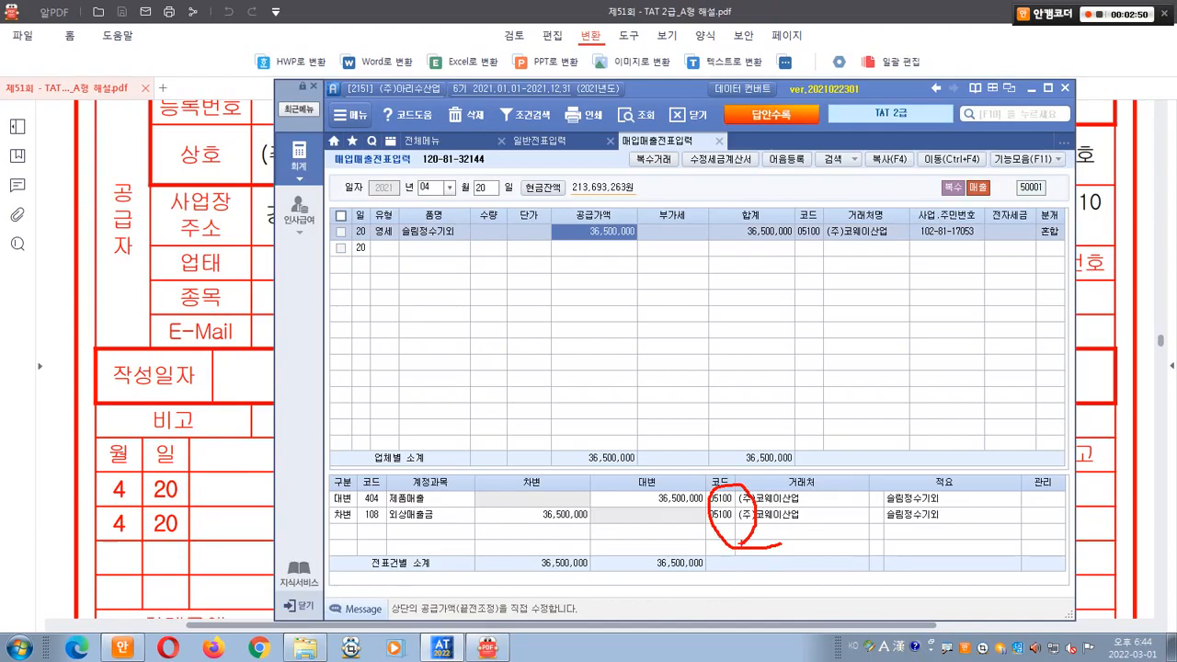
key(Escape)
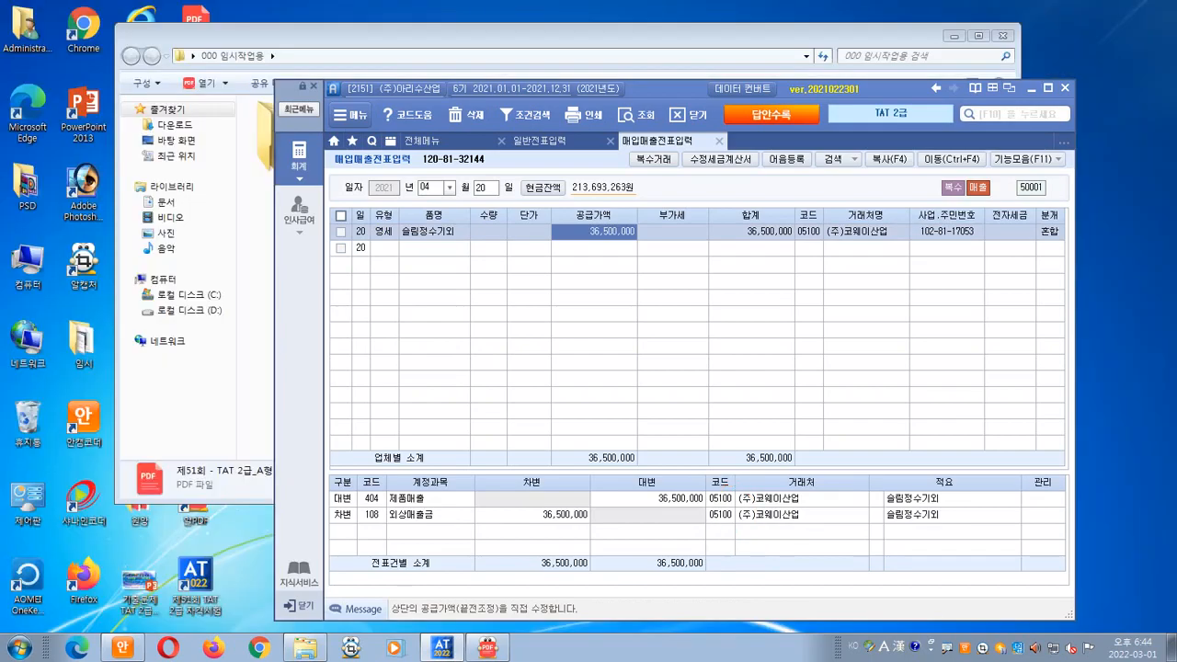
- Switch to the problem PDF, mark 전자세금계산서 발행 및 내역관리 and 발급·전송 in 평가문제 2, clear the marks, and return to AT 2022
key(alt+Tab)
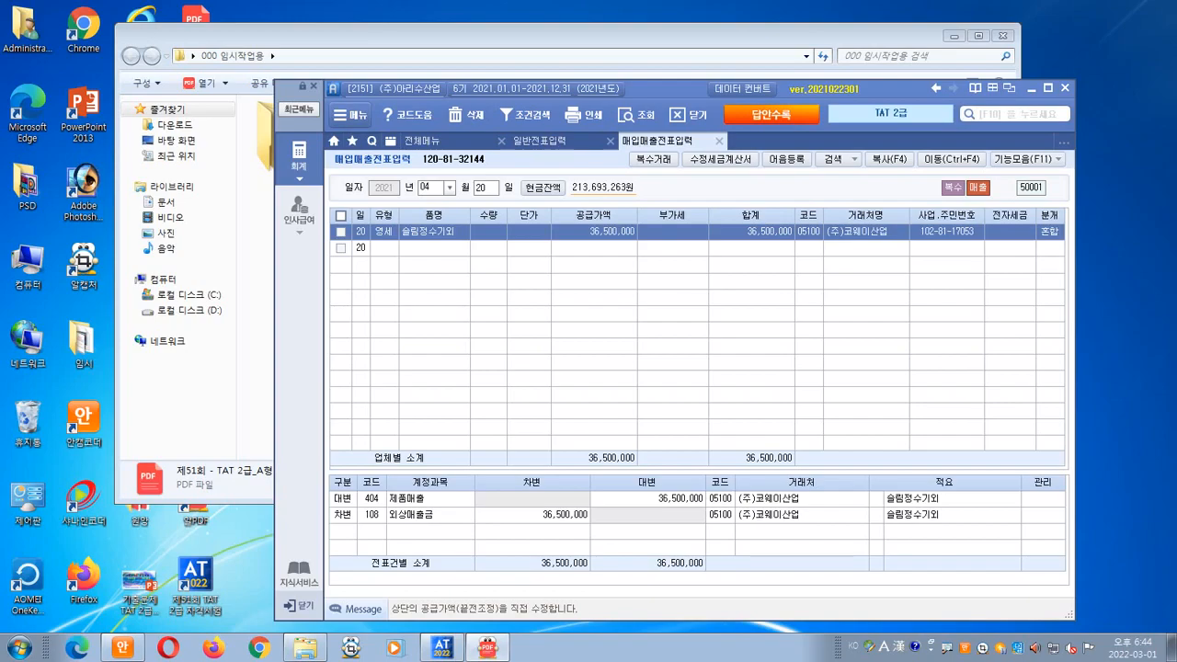
key(ctrl+2)
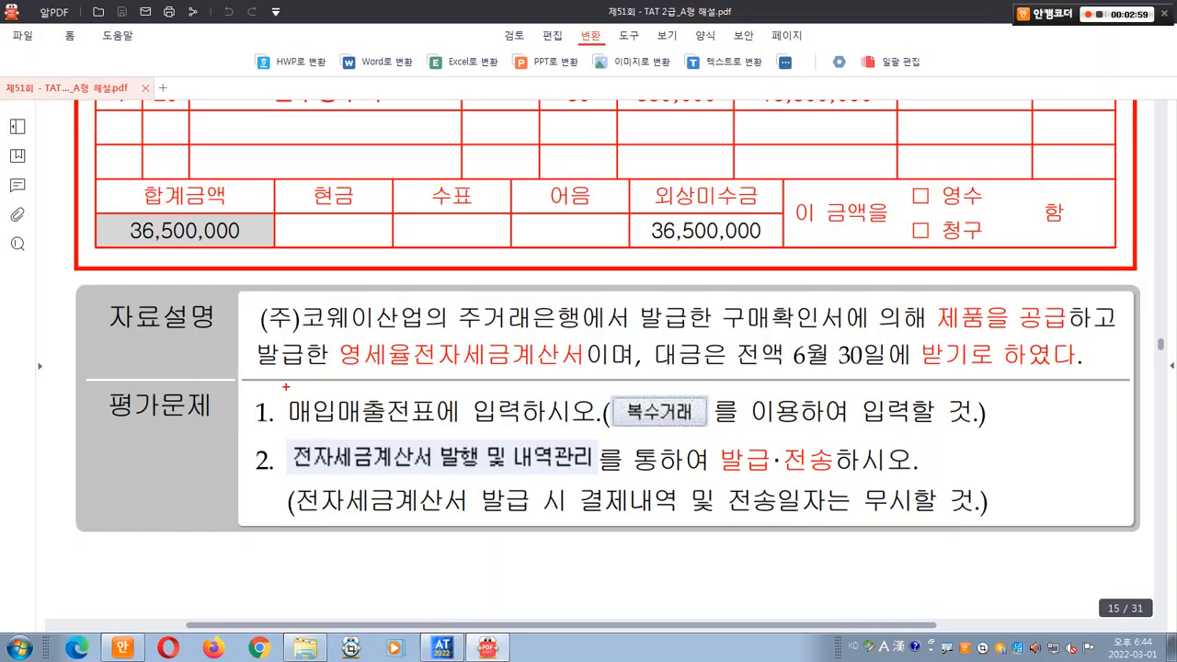
mouse_move(287, 388)
mouse_down()
mouse_move(225, 428)
mouse_move(405, 480)
mouse_move(606, 478)
mouse_up()
mouse_move(712, 484)
mouse_down()
mouse_move(741, 429)
mouse_move(746, 474)
mouse_up()
mouse_move(775, 473)
mouse_down()
mouse_move(774, 460)
mouse_move(800, 474)
mouse_up()
key(Escape)
click(488, 647)
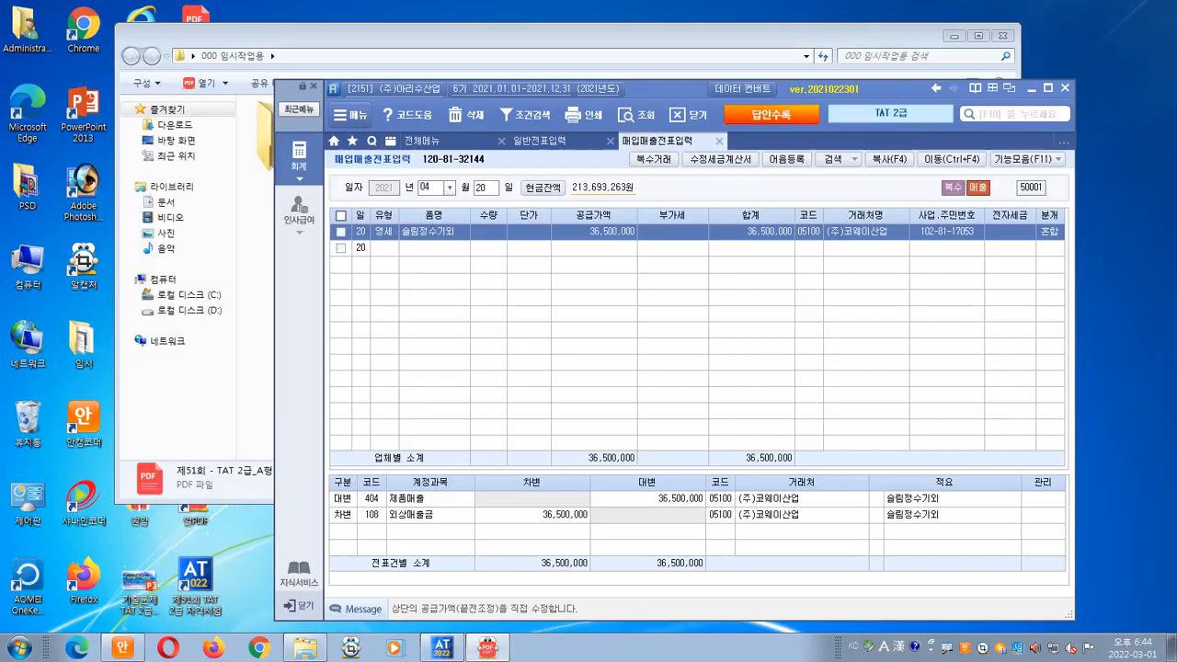
- Box 전자세금계산서 발행 및 내역관리 under 부가가치세 II in 전체메뉴, clear the mark, and open that function
click(422, 141)
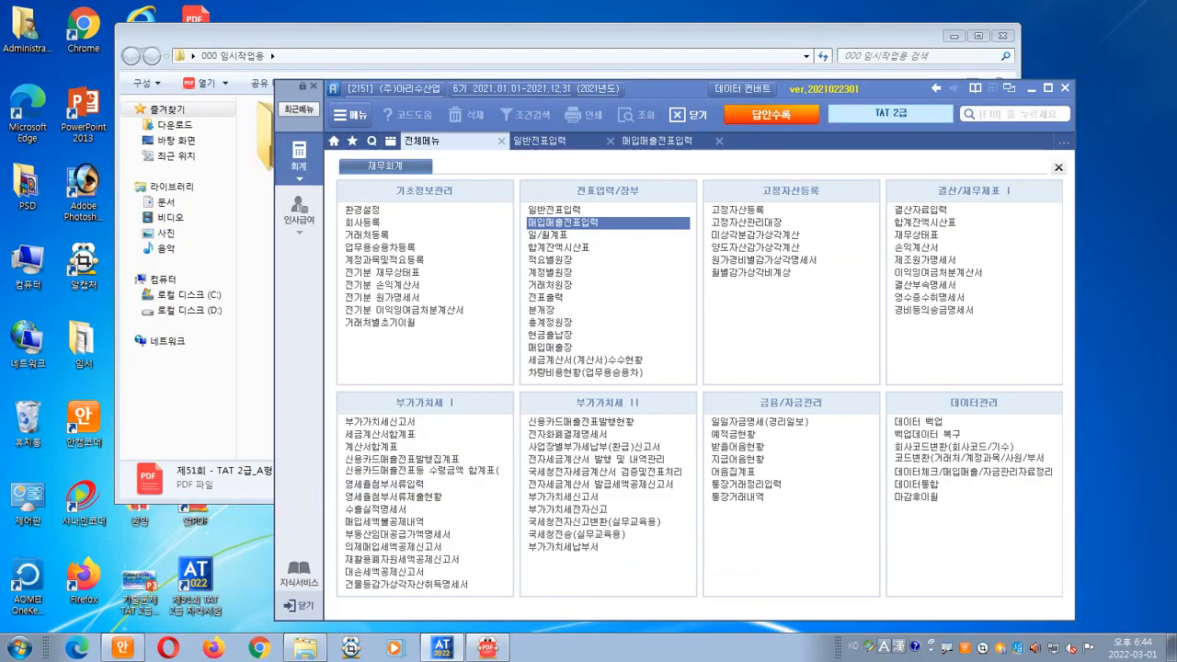
key(ctrl+2)
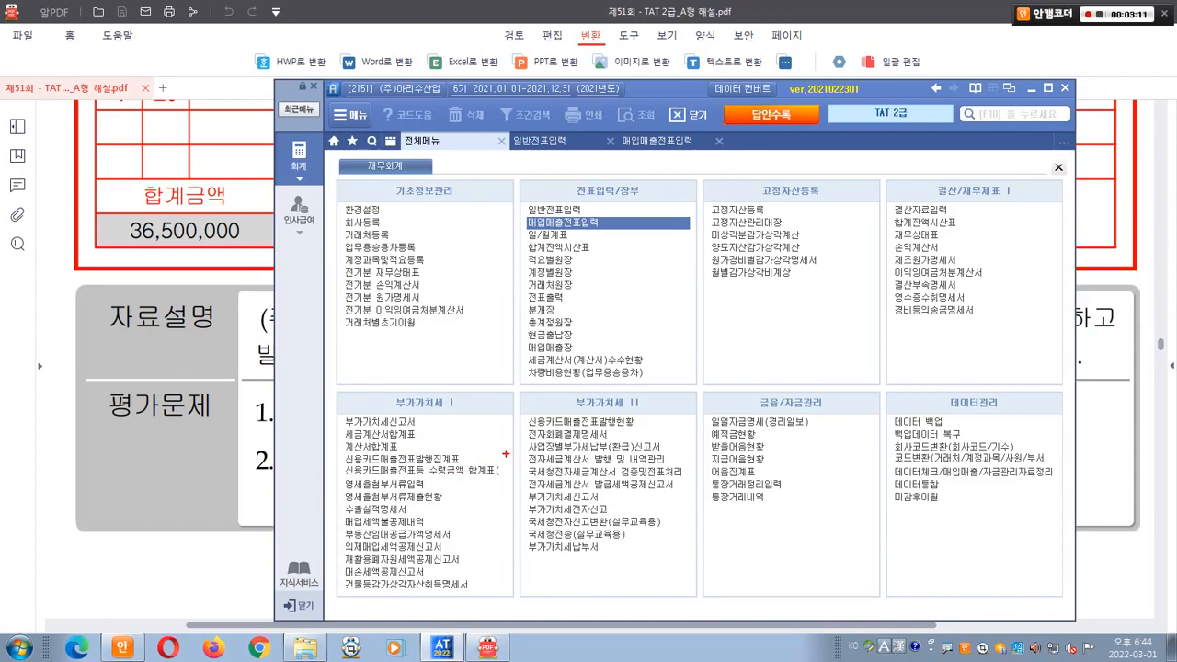
drag(521, 449, 686, 469)
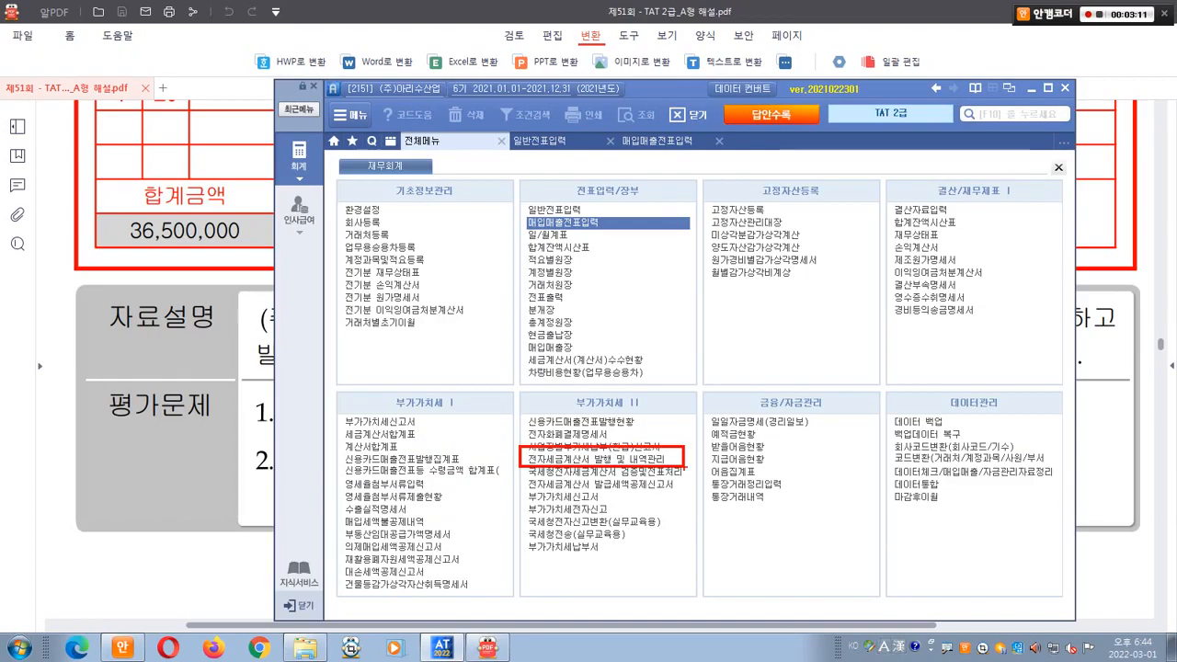
key(Escape)
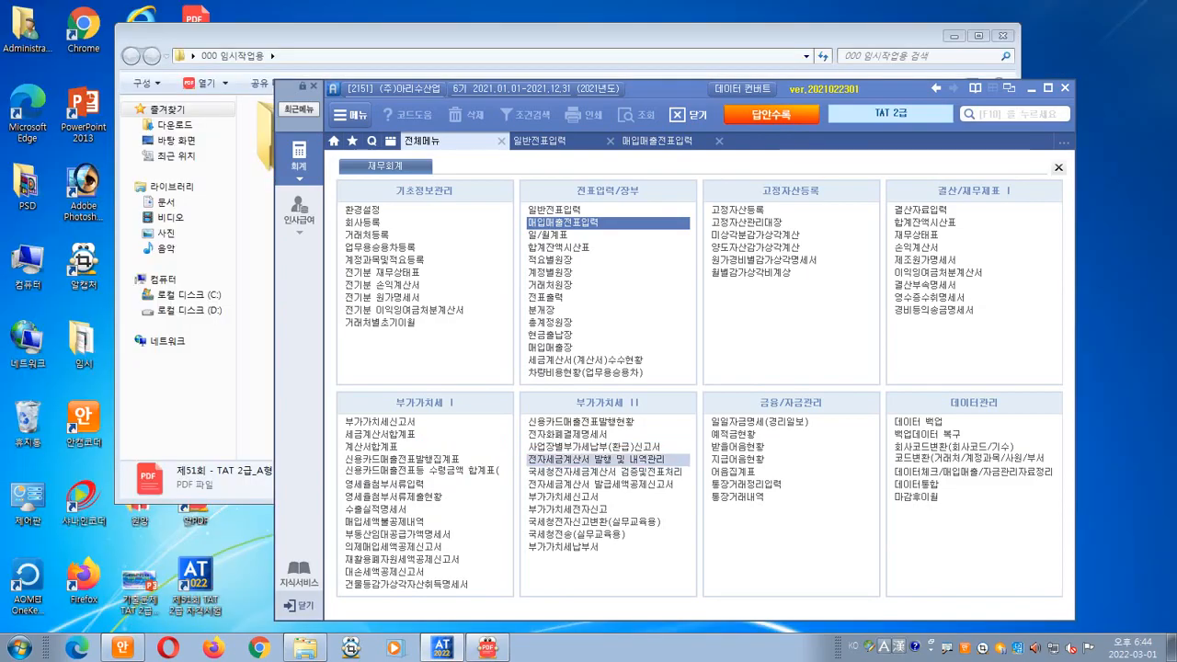
click(595, 459)
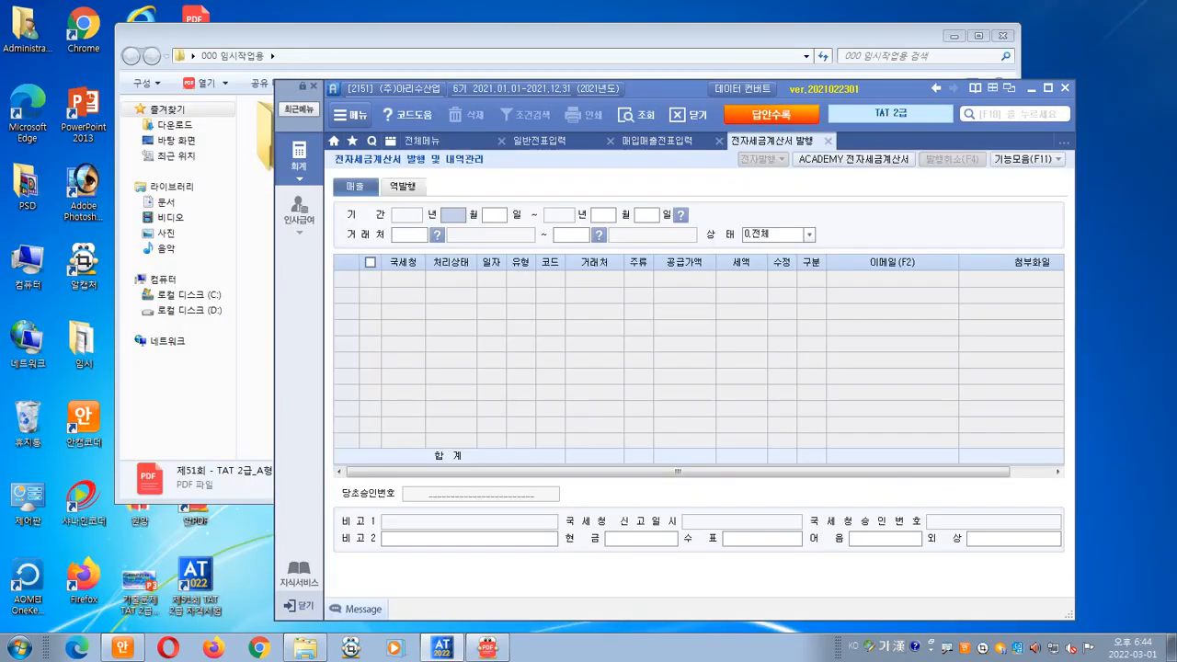
- Query the sales e-tax invoices for the period April 20 to April 20 across all 거래처
click(488, 648)
key(alt+Tab)
text(04)
text(20)
text(04)
text(20)
key(Return)
key(Return)
key(Return)
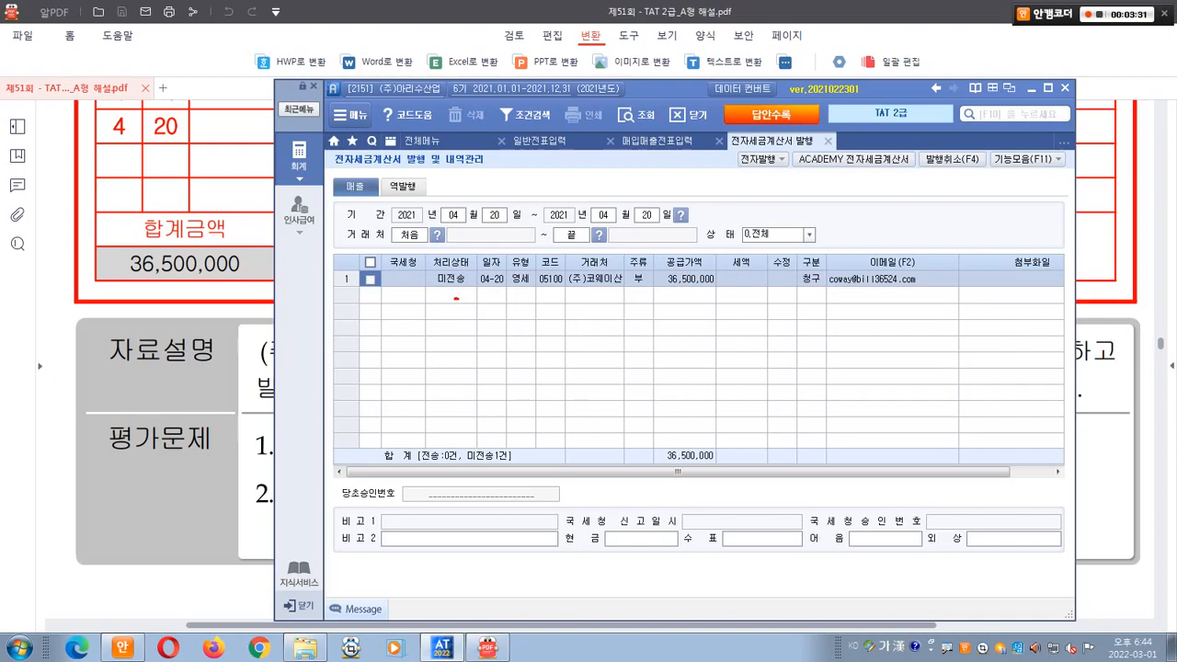
- Mark the 미전송 status, tick the invoice, and annotate the 전자발행 and ACADEMY 전자세금계산서 functions with a box, circle and arrows
mouse_move(456, 298)
mouse_down()
mouse_move(449, 270)
mouse_move(457, 296)
mouse_up()
mouse_move(736, 138)
mouse_down()
mouse_move(786, 176)
mouse_move(814, 103)
mouse_move(822, 116)
mouse_up()
mouse_move(867, 177)
mouse_down()
mouse_move(830, 135)
mouse_move(873, 177)
mouse_move(852, 166)
mouse_move(653, 162)
mouse_move(639, 193)
mouse_move(688, 183)
mouse_up()
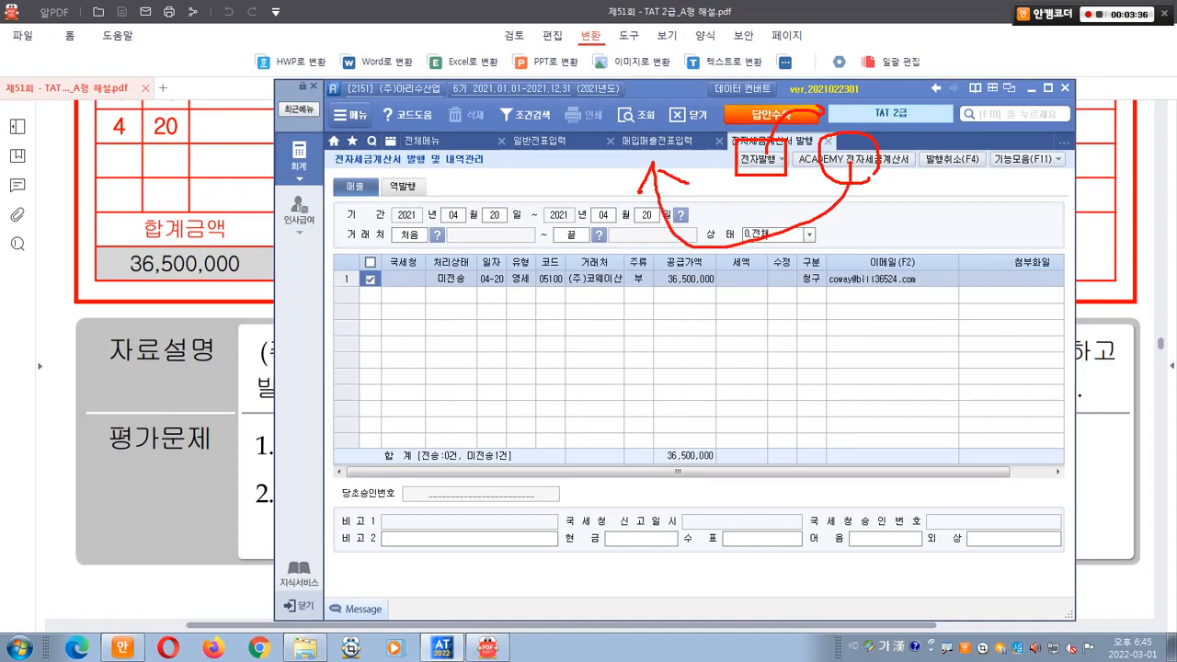
drag(769, 152, 752, 175)
drag(830, 155, 840, 161)
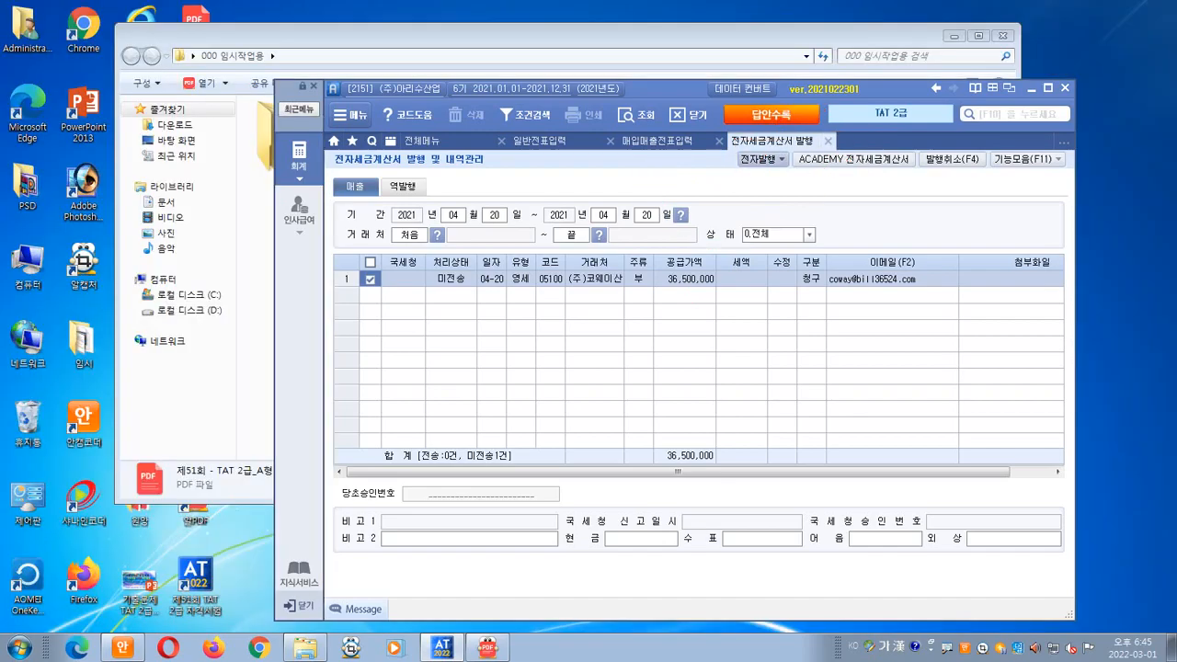
- Start 전자발행 for the ticked invoice, mark the prefilled ID and password fields, and confirm the login
click(763, 159)
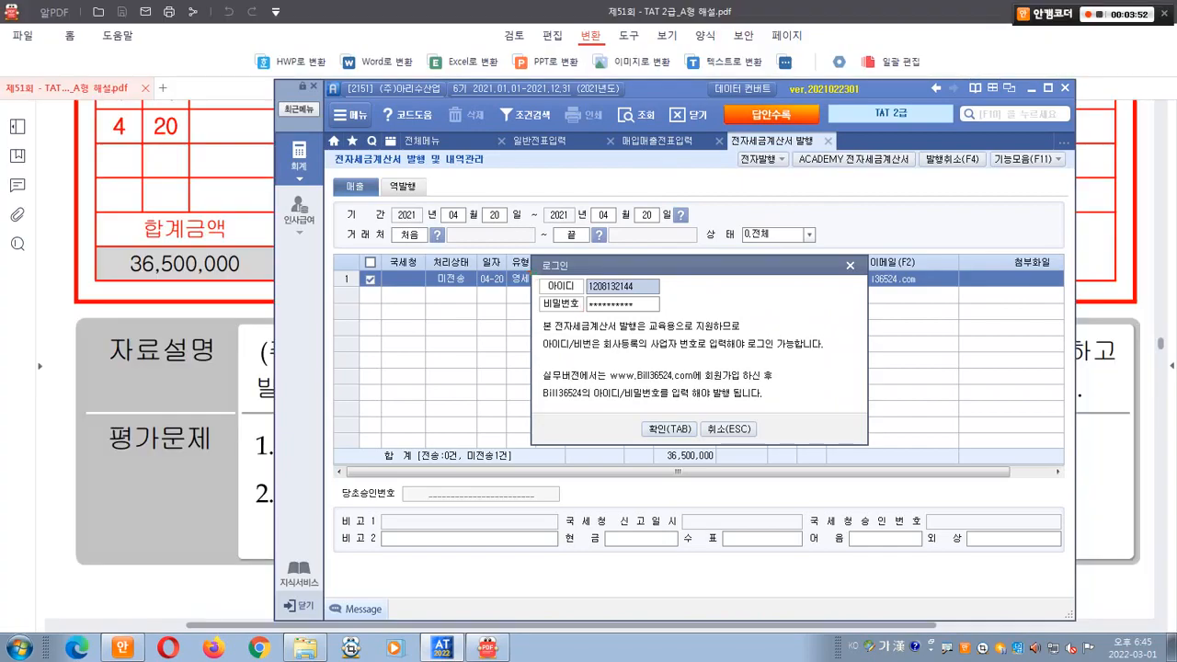
drag(530, 326, 686, 313)
mouse_move(636, 274)
mouse_down()
mouse_move(669, 274)
mouse_move(671, 256)
mouse_up()
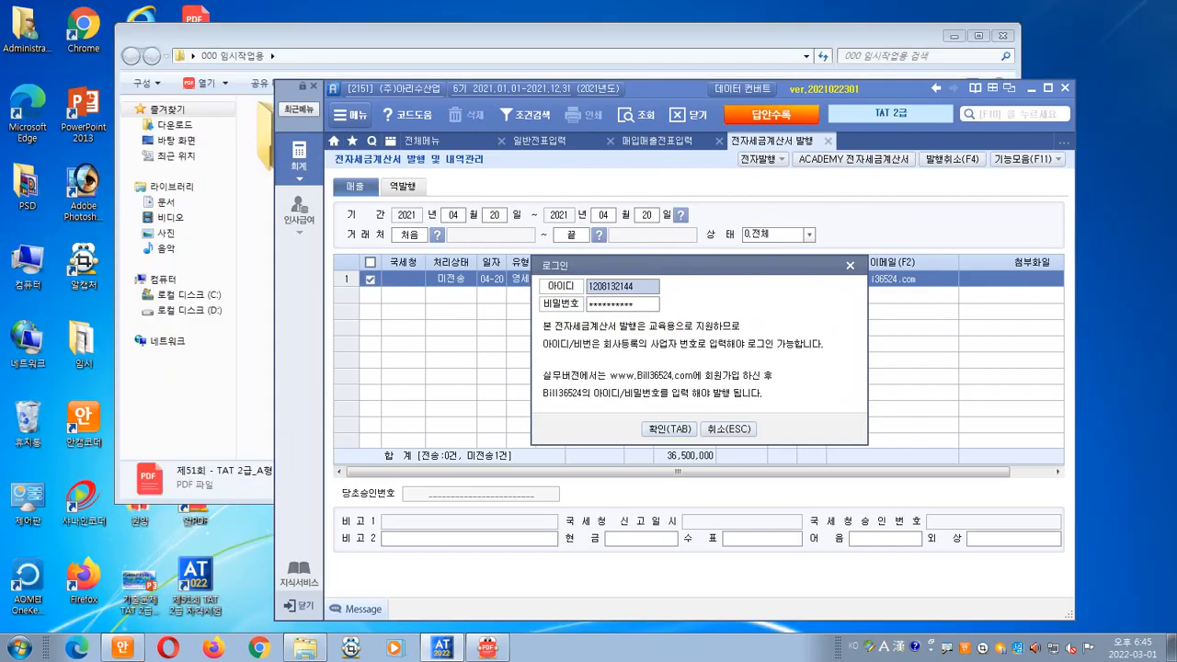
click(670, 430)
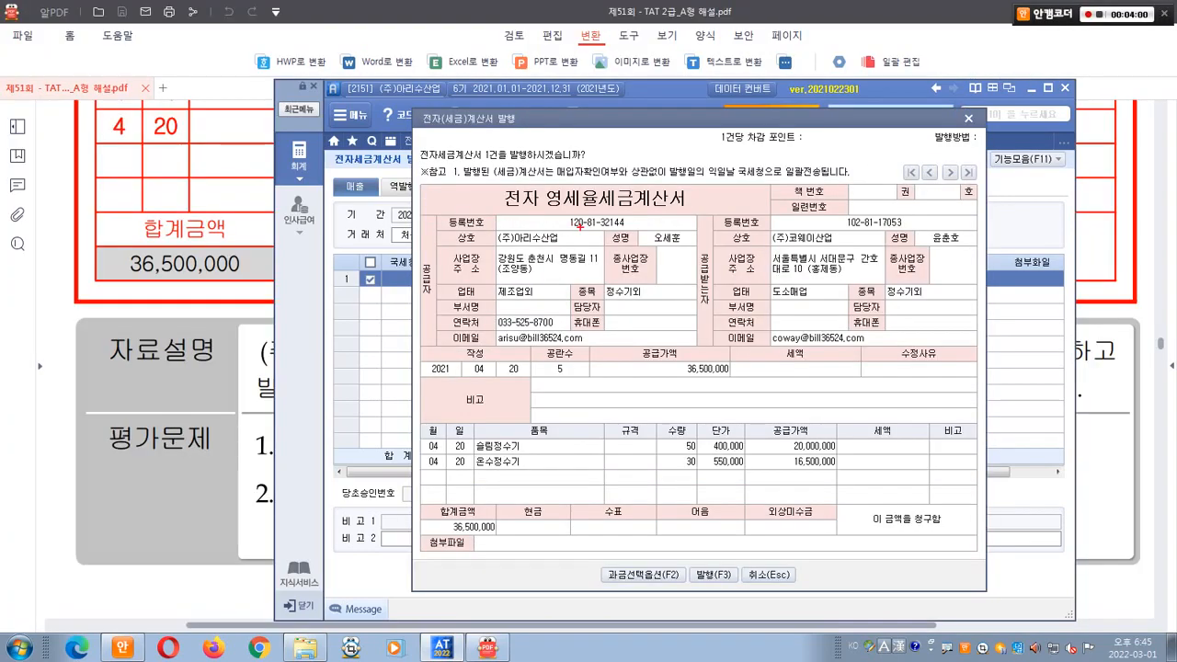
- Mark the 전자 영세율세금계산서 title, the supplier and recipient details, and the item lines on the invoice preview
mouse_move(583, 227)
mouse_down()
mouse_move(515, 204)
mouse_move(620, 204)
mouse_up()
mouse_move(631, 341)
mouse_down()
mouse_move(529, 216)
mouse_move(593, 313)
mouse_up()
mouse_move(800, 342)
mouse_down()
mouse_move(756, 348)
mouse_move(814, 317)
mouse_up()
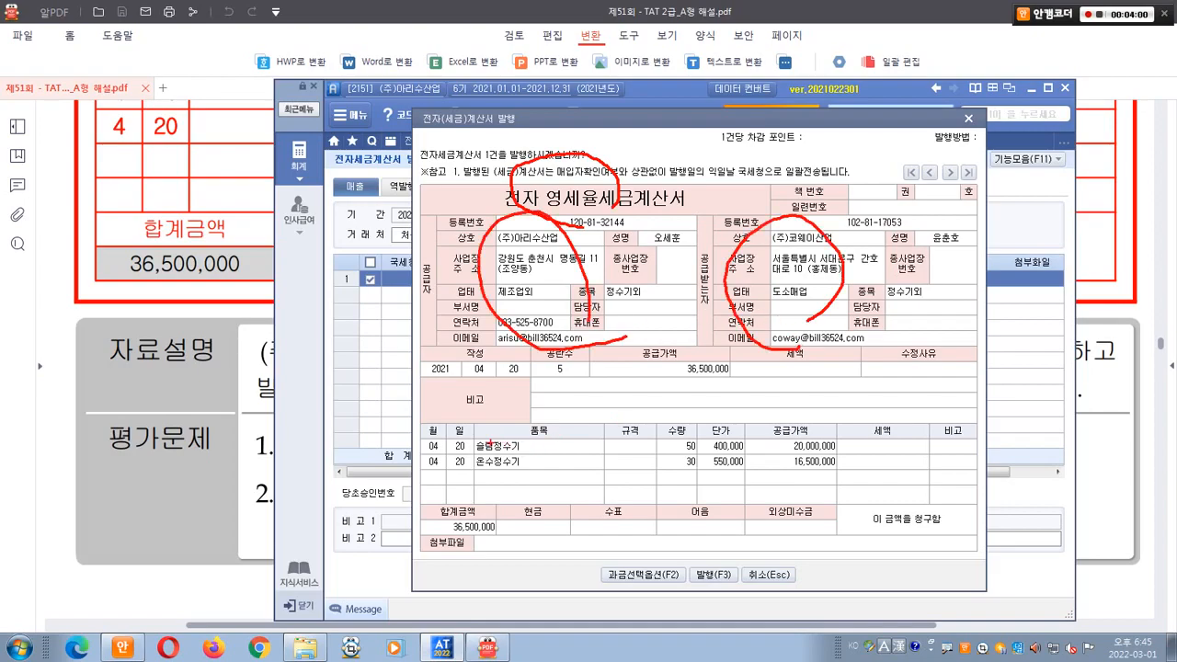
drag(411, 429, 854, 477)
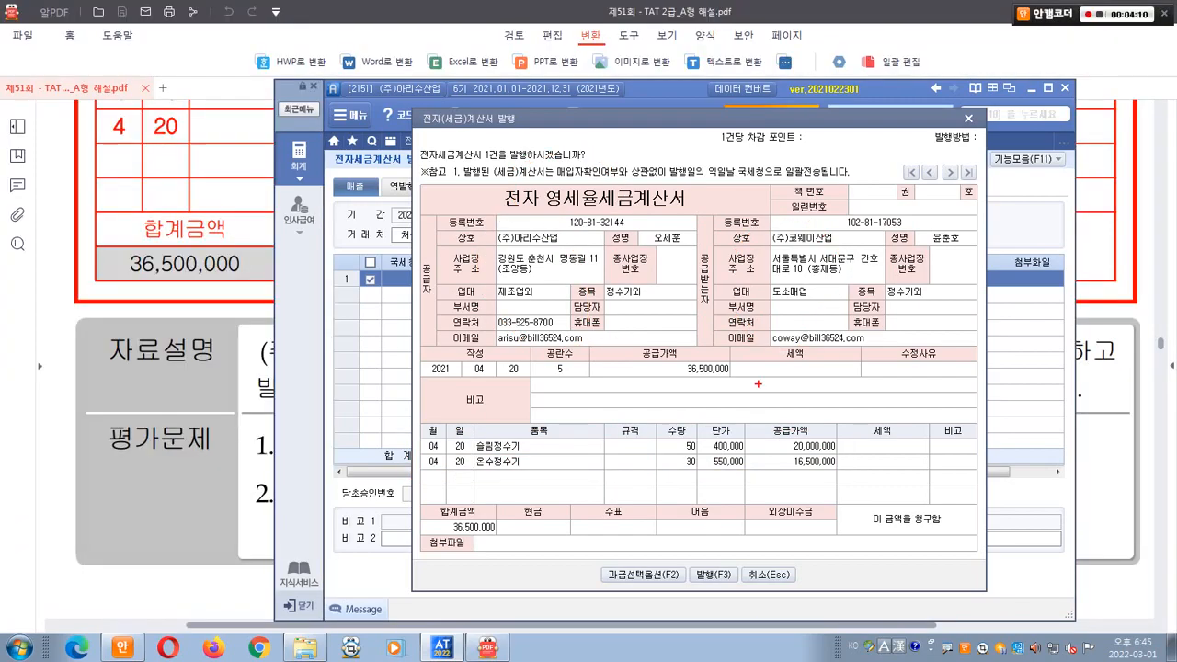
- Mark the recipient company, its e-mail and 발행 on the invoice preview, and issue the 전자 영세율세금계산서
drag(758, 219, 857, 251)
drag(723, 323, 879, 352)
mouse_move(723, 569)
mouse_down()
mouse_move(811, 502)
mouse_move(789, 512)
mouse_up()
key(Escape)
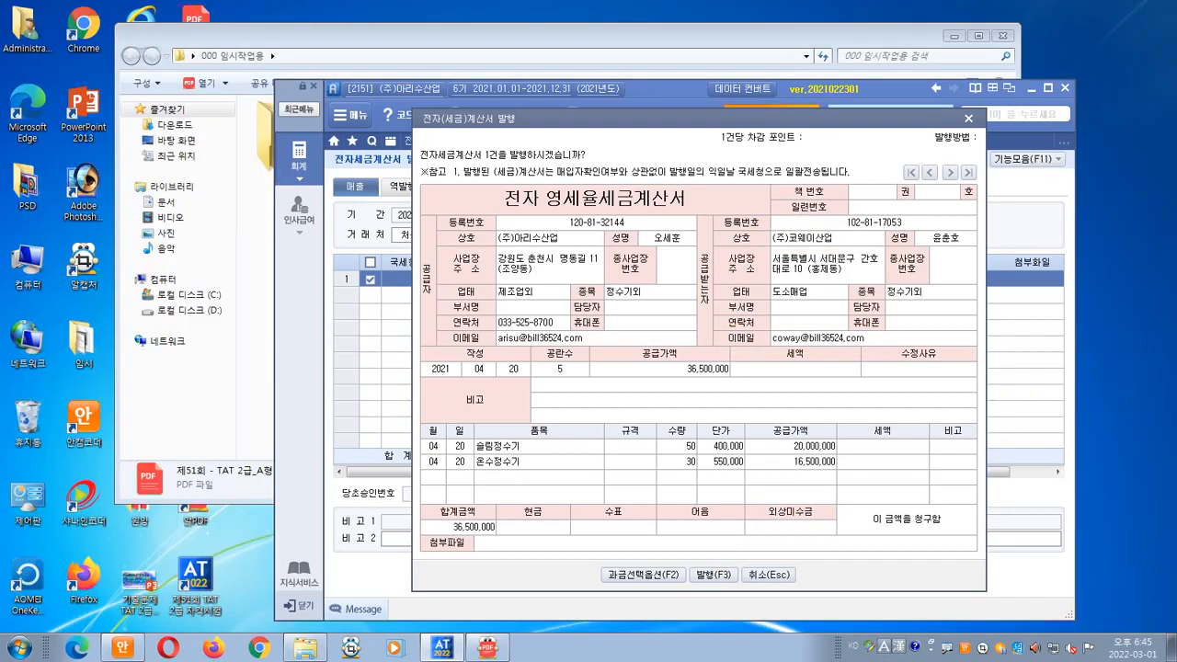
click(713, 574)
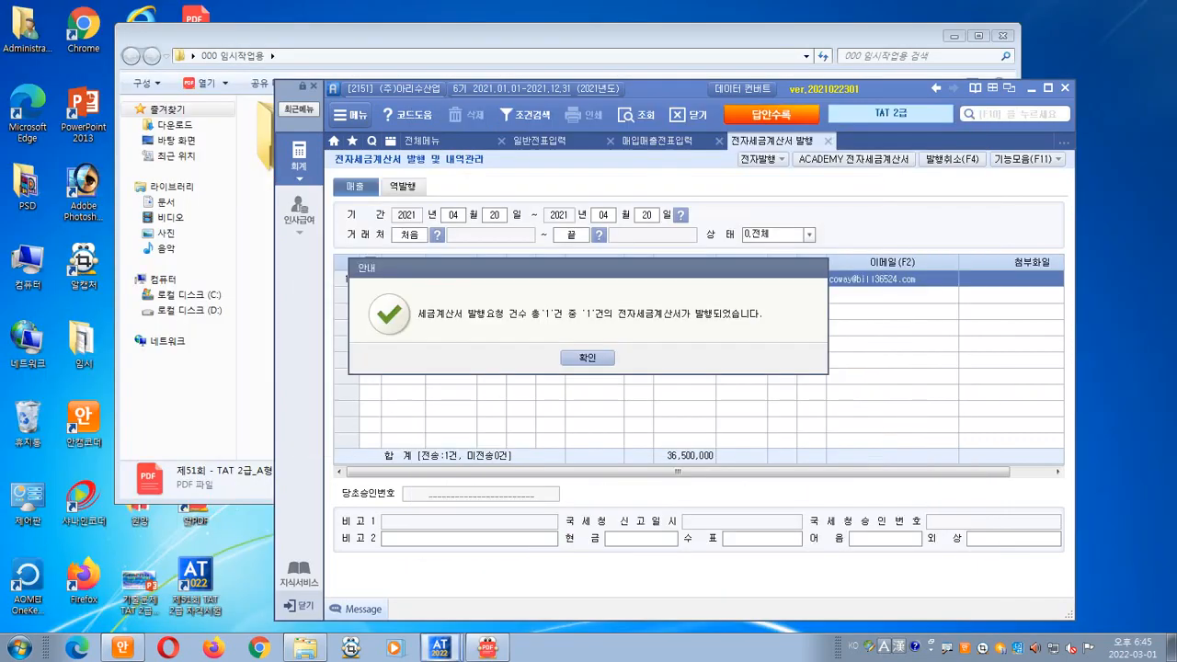
key(Return)
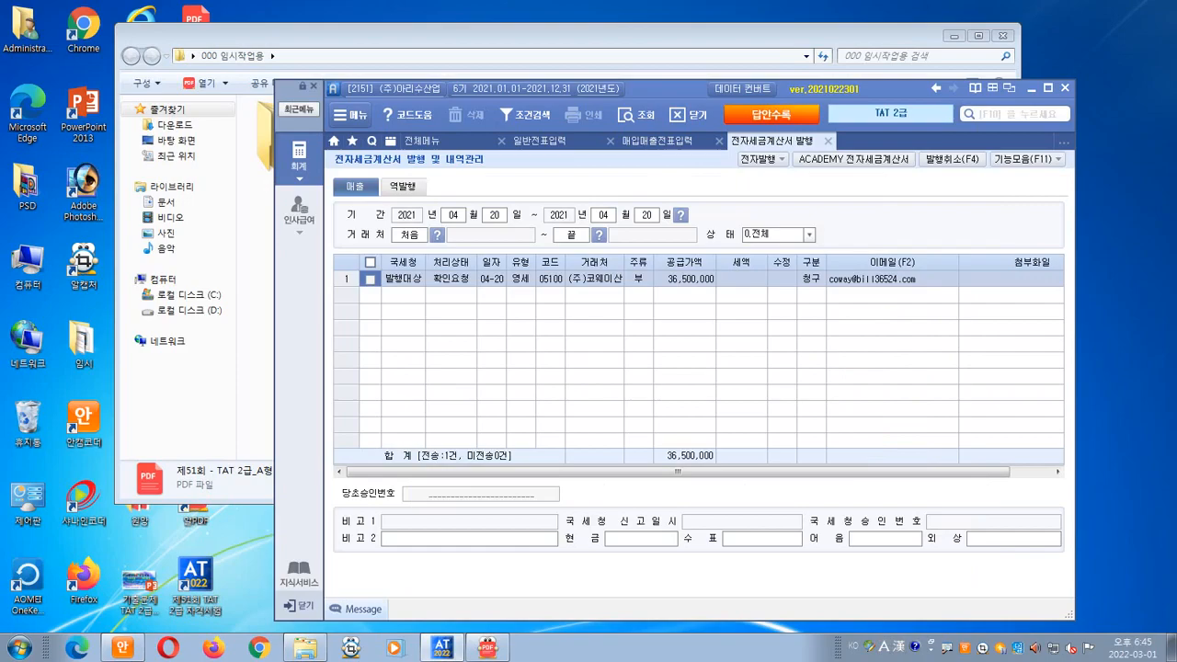
- Issue the April 20 (주)코웨이산업 invoice in ACADEMY 전자세금계산서, marking its 신고 status, and close that window
click(854, 159)
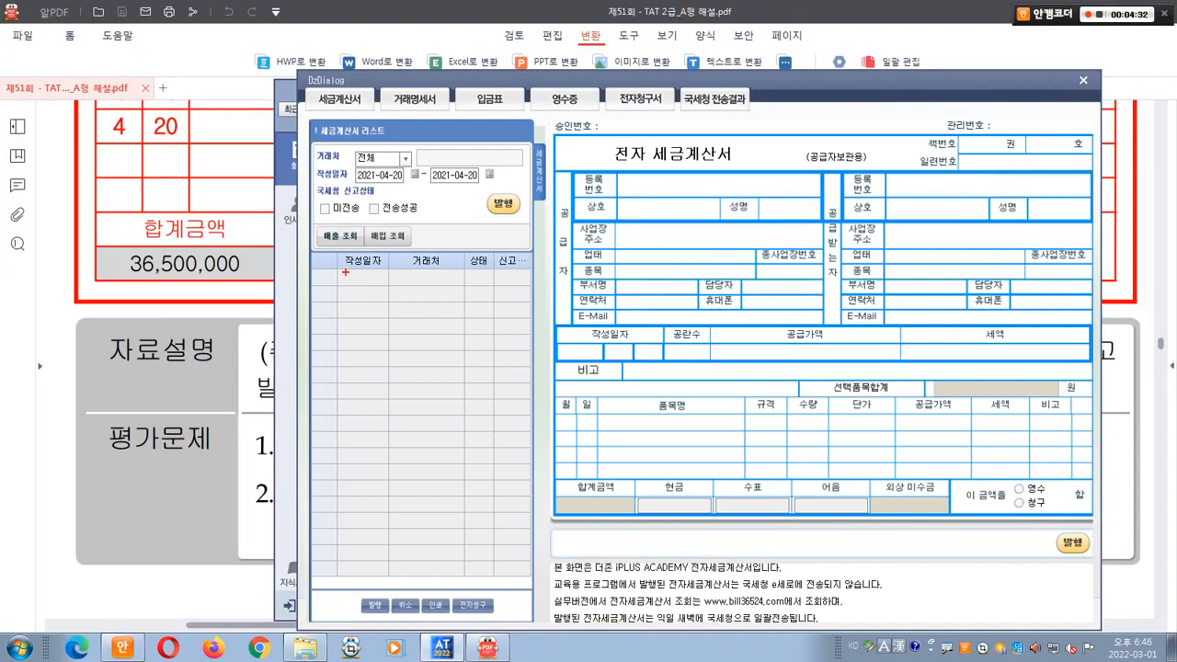
mouse_move(346, 272)
mouse_down()
mouse_move(305, 251)
mouse_move(366, 241)
mouse_move(346, 273)
mouse_up()
key(Escape)
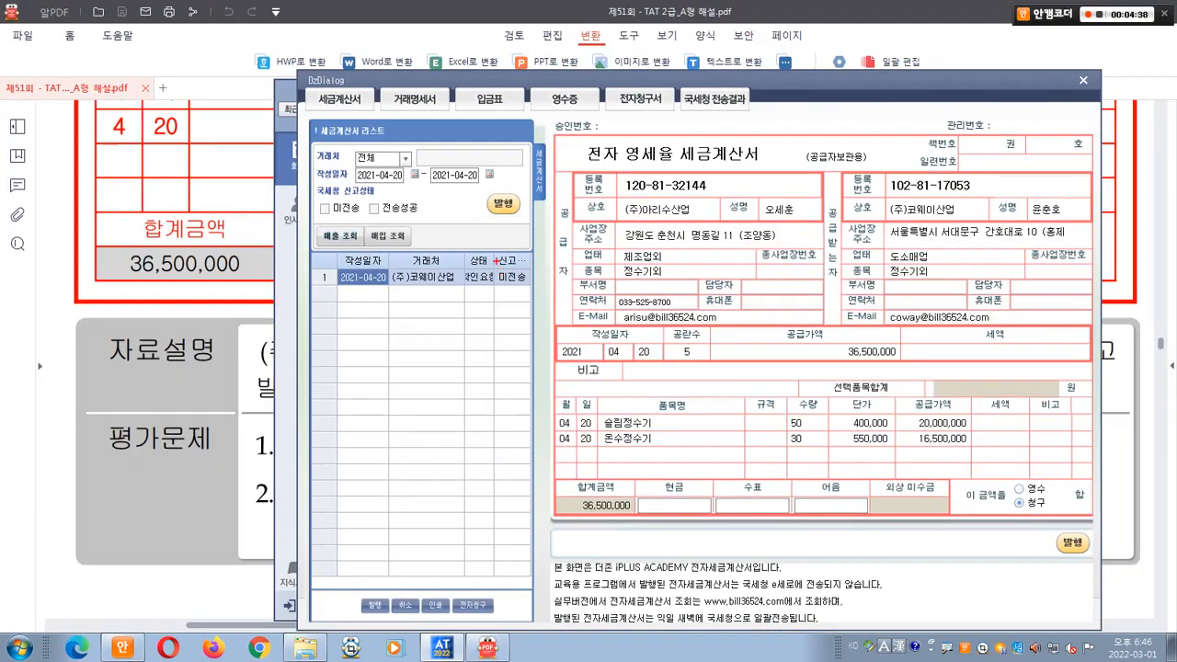
drag(488, 256, 553, 299)
key(Escape)
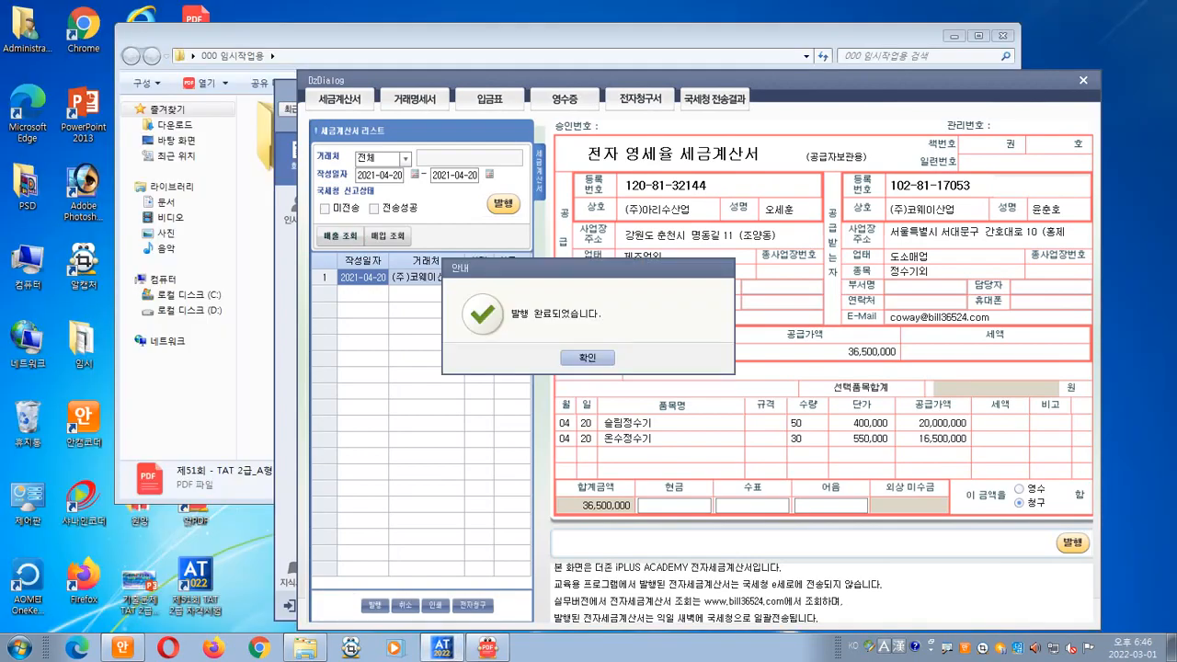
key(Return)
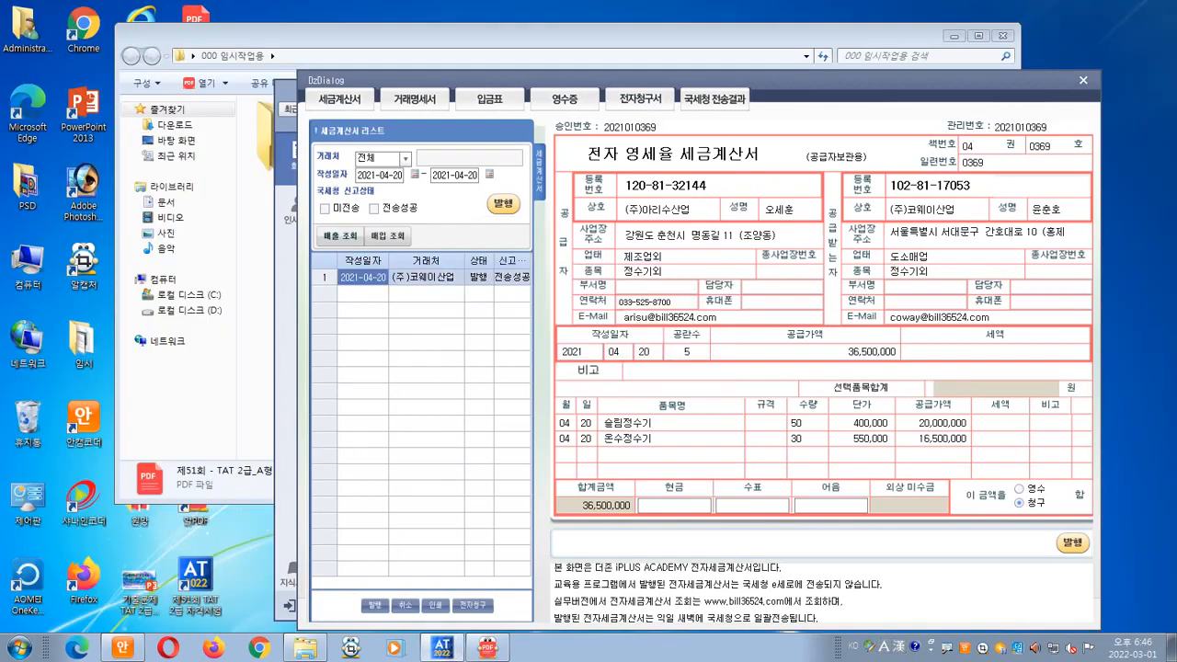
click(1084, 80)
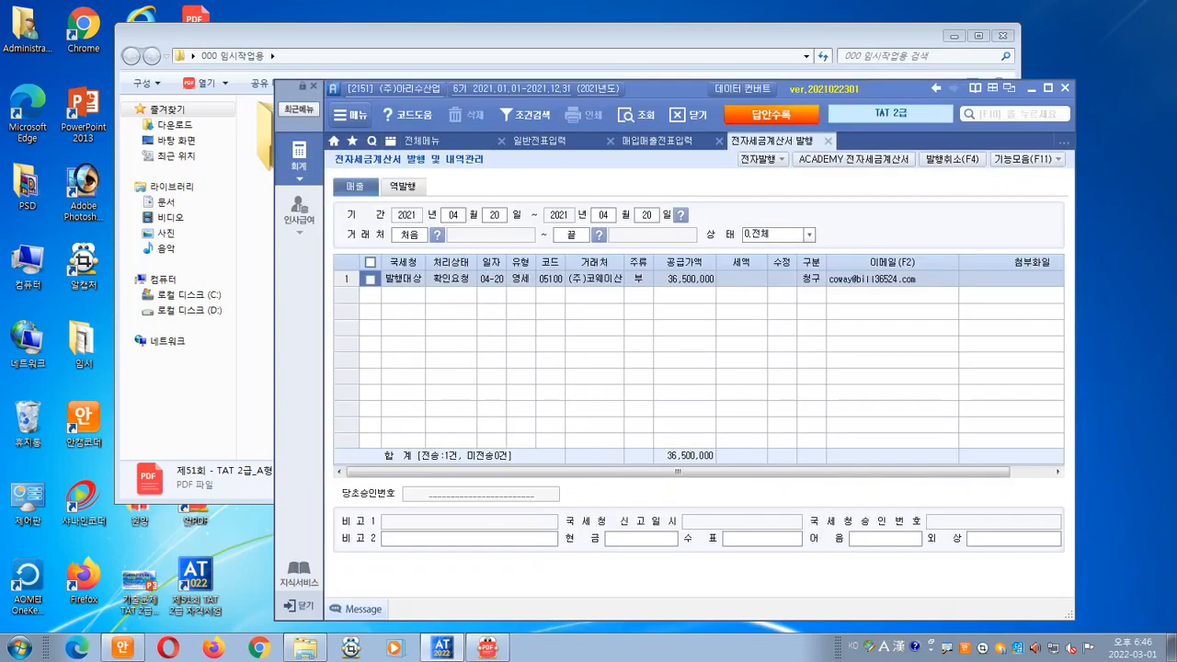
- Return to 매입매출전표입력 and mark the 전자세금 entry of the April 20 sale
click(656, 141)
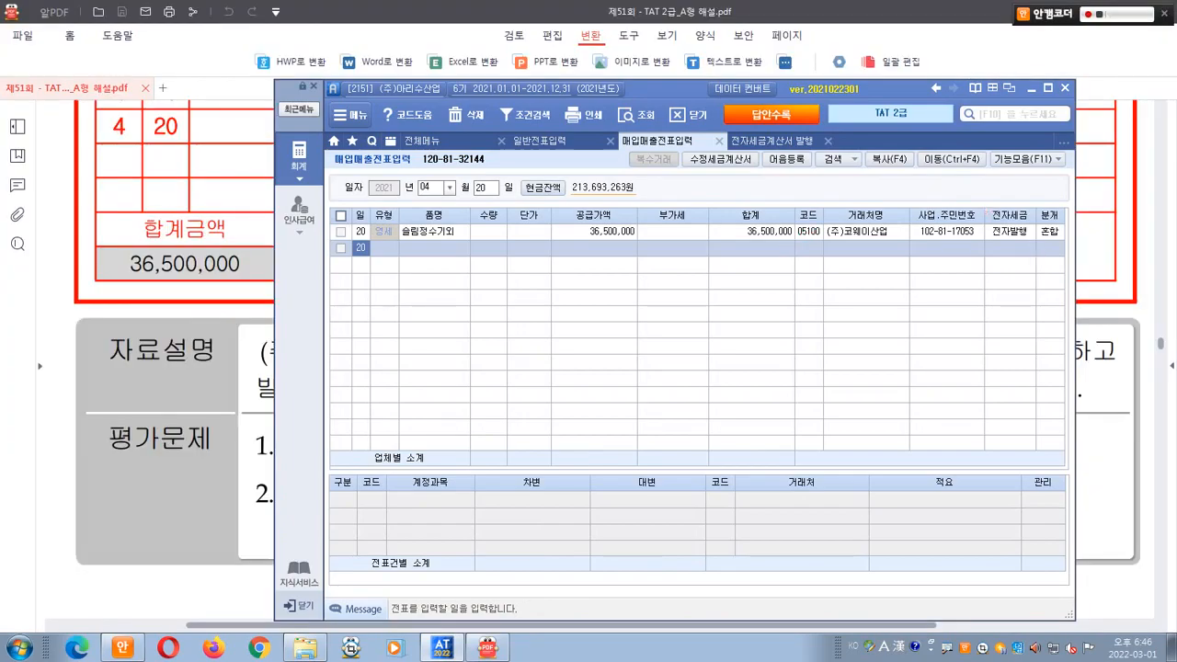
drag(986, 212, 1034, 249)
drag(1004, 206, 1023, 205)
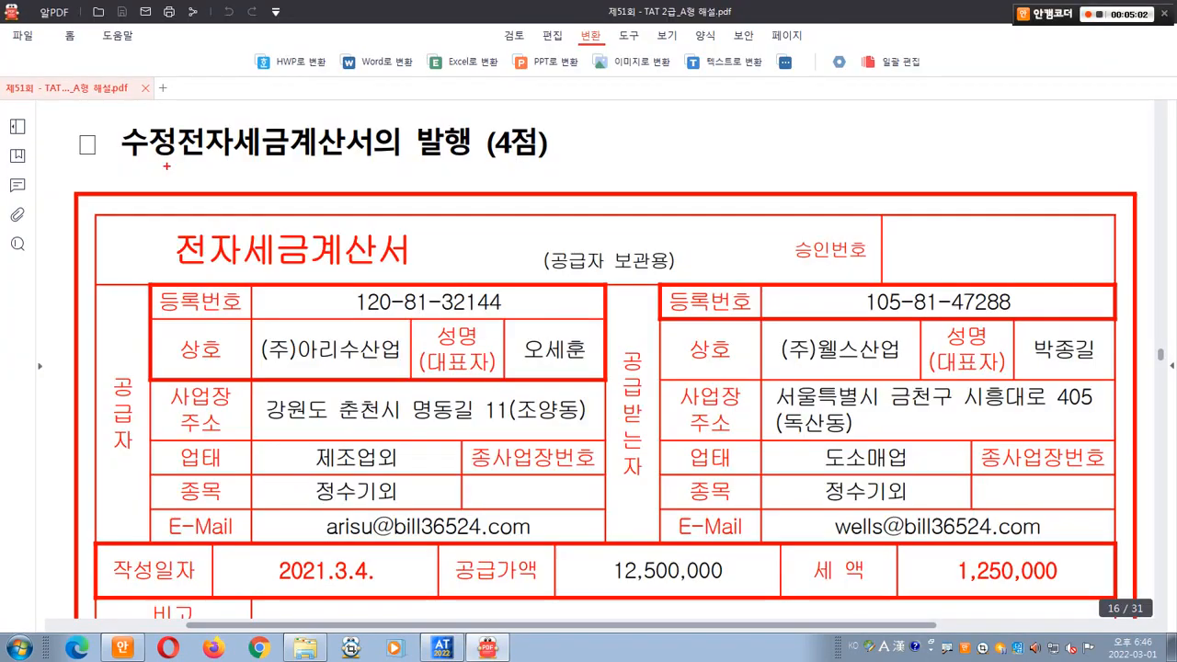
- In the exam PDF, annotate the 수정전자세금계산서의 발행 heading, the invoice title, and the supplier and recipient companies
mouse_move(122, 156)
mouse_down()
mouse_move(448, 165)
mouse_move(440, 171)
mouse_move(467, 143)
mouse_move(460, 160)
mouse_up()
drag(333, 117, 368, 111)
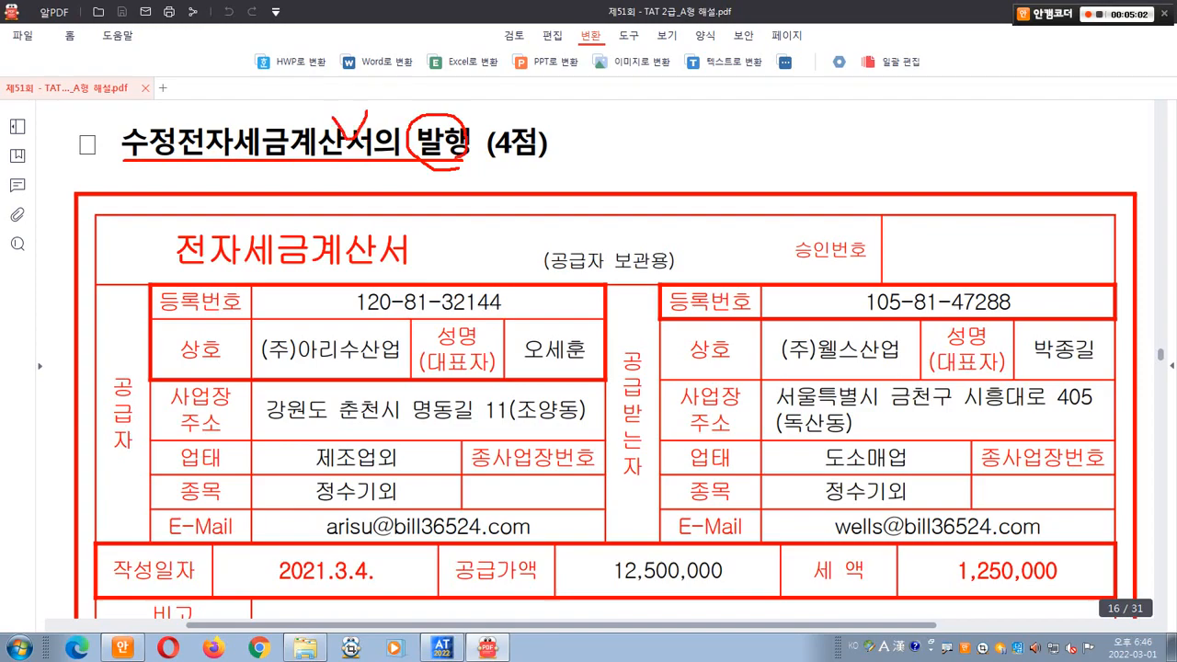
mouse_move(659, 222)
mouse_down()
mouse_move(592, 171)
mouse_move(670, 194)
mouse_up()
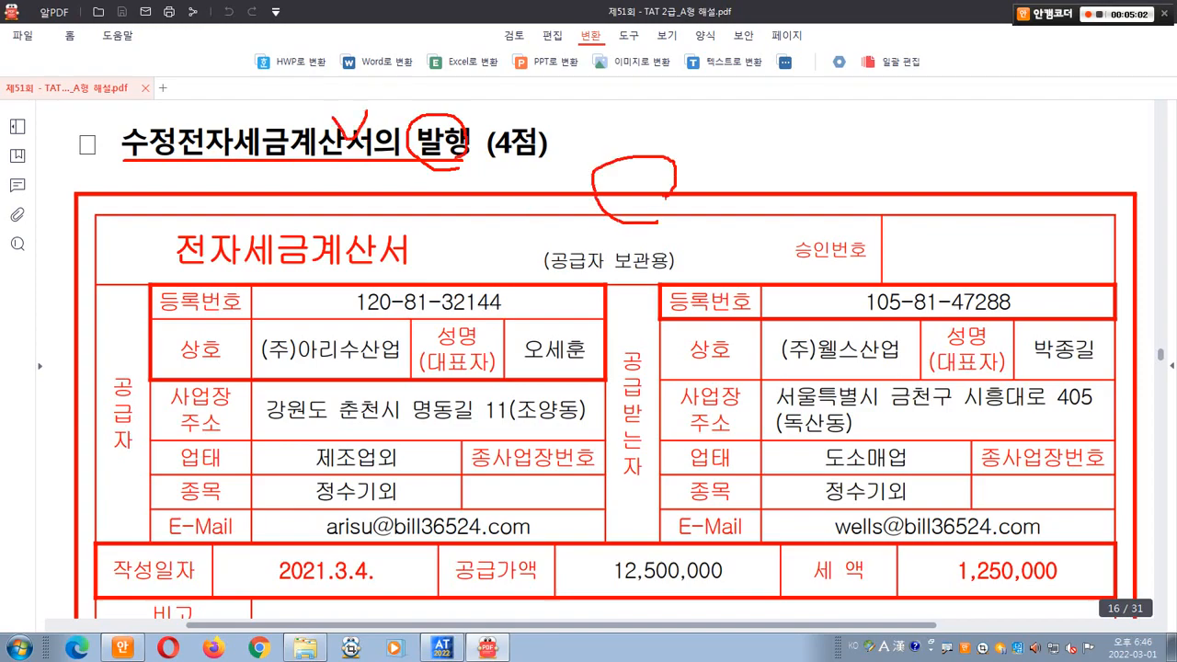
drag(409, 261, 289, 257)
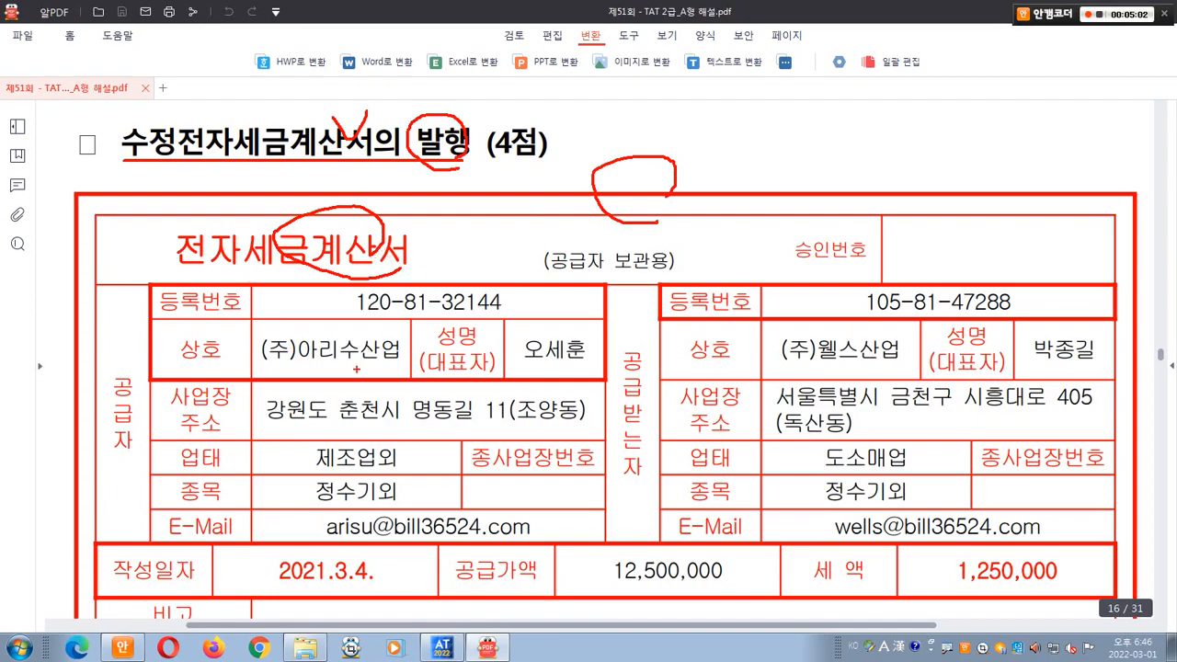
mouse_move(530, 237)
mouse_down()
mouse_move(504, 225)
mouse_move(548, 195)
mouse_move(537, 230)
mouse_up()
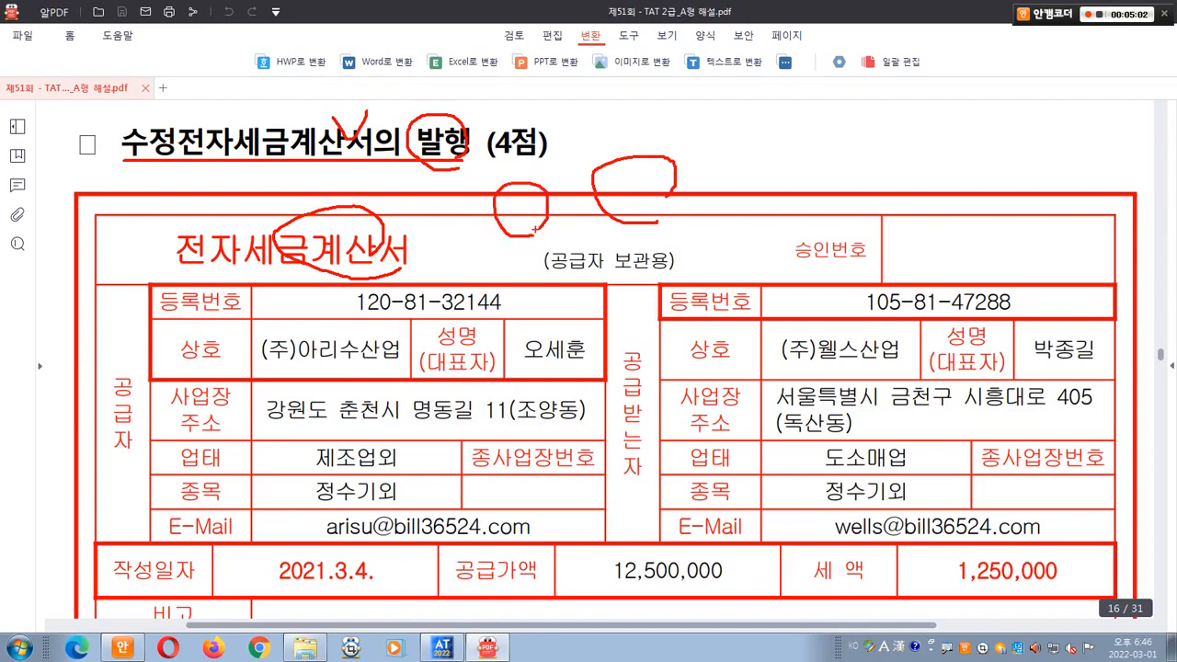
mouse_move(329, 267)
mouse_down()
mouse_move(268, 242)
mouse_move(322, 262)
mouse_move(397, 208)
mouse_move(412, 232)
mouse_up()
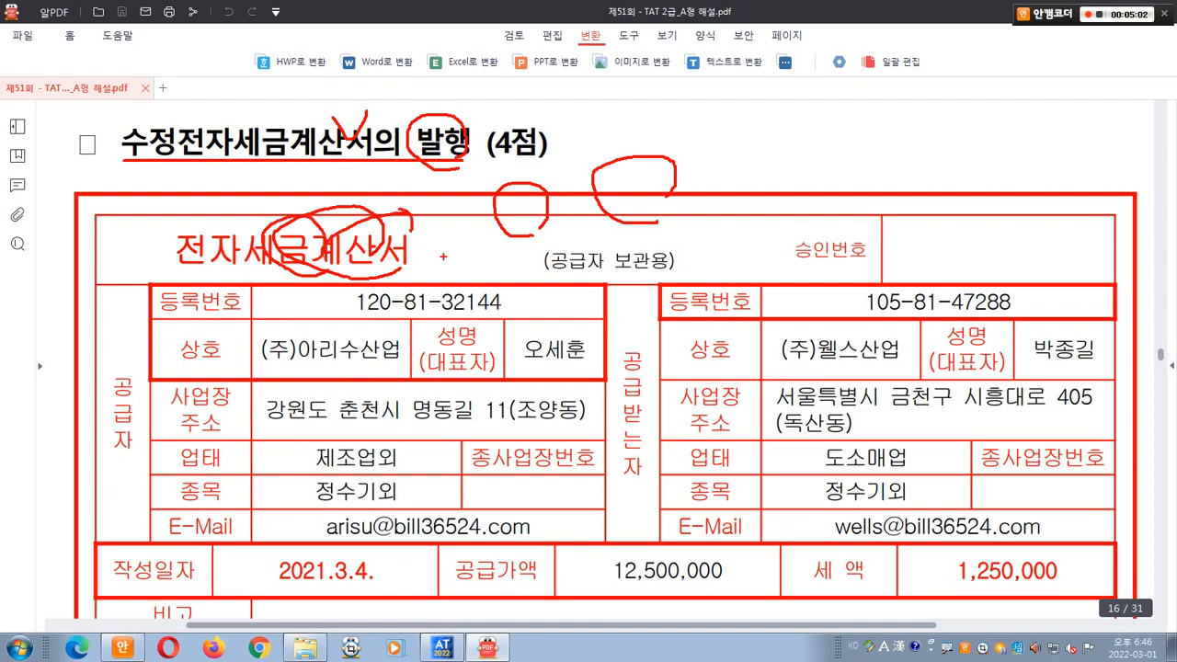
mouse_move(350, 366)
mouse_down()
mouse_move(292, 318)
mouse_move(370, 349)
mouse_up()
mouse_move(854, 373)
mouse_down()
mouse_move(759, 363)
mouse_move(881, 366)
mouse_up()
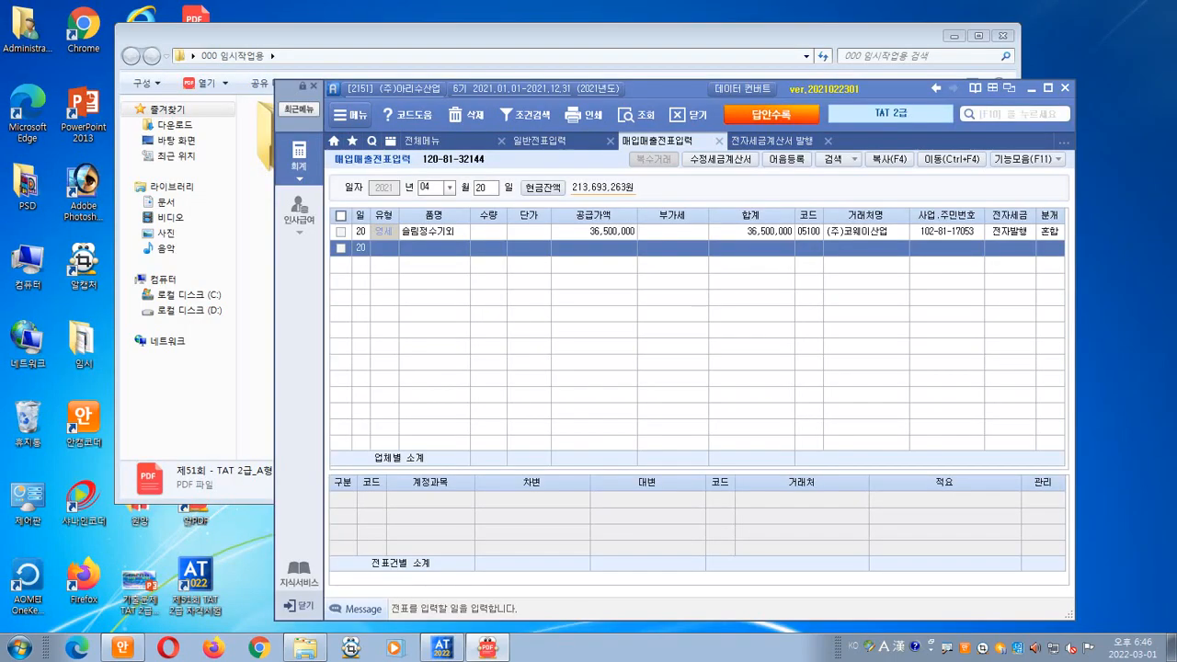
- Mark the source invoice's 작성일자, 공급가액, 세액, the 미니정수기 line and the 외상미수금 amount
mouse_move(361, 362)
mouse_down()
mouse_move(385, 346)
mouse_move(387, 356)
mouse_up()
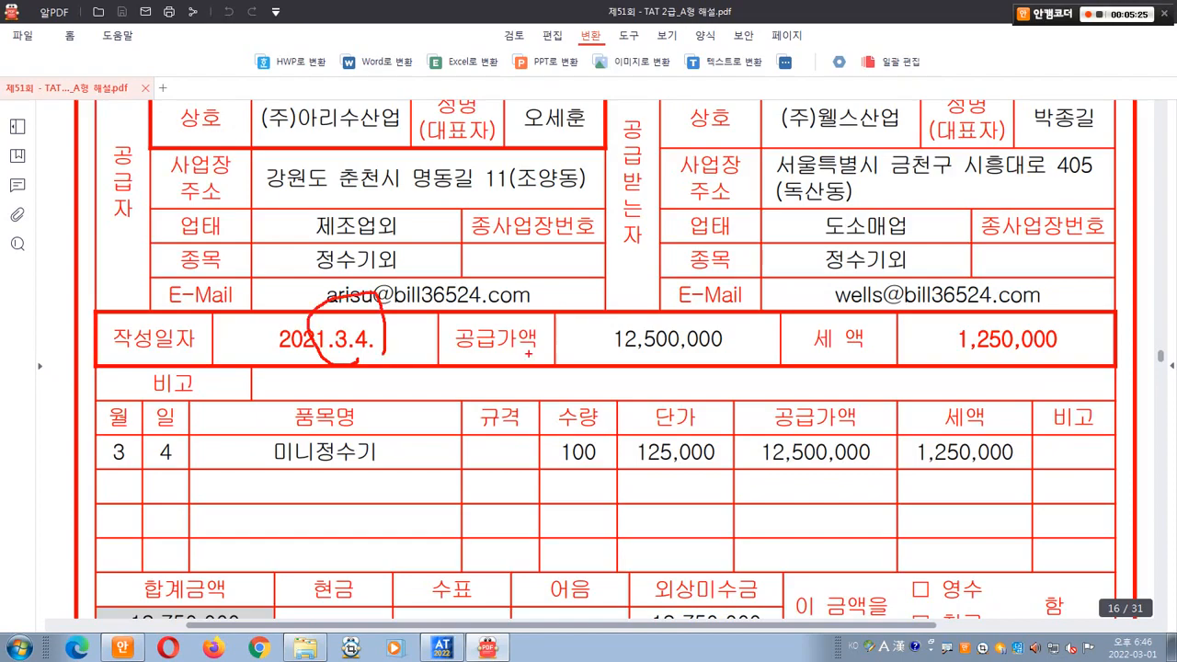
mouse_move(664, 374)
mouse_down()
mouse_move(633, 375)
mouse_move(598, 327)
mouse_move(706, 342)
mouse_move(672, 363)
mouse_up()
mouse_move(1017, 370)
mouse_down()
mouse_move(936, 322)
mouse_move(1021, 353)
mouse_up()
drag(259, 430, 401, 468)
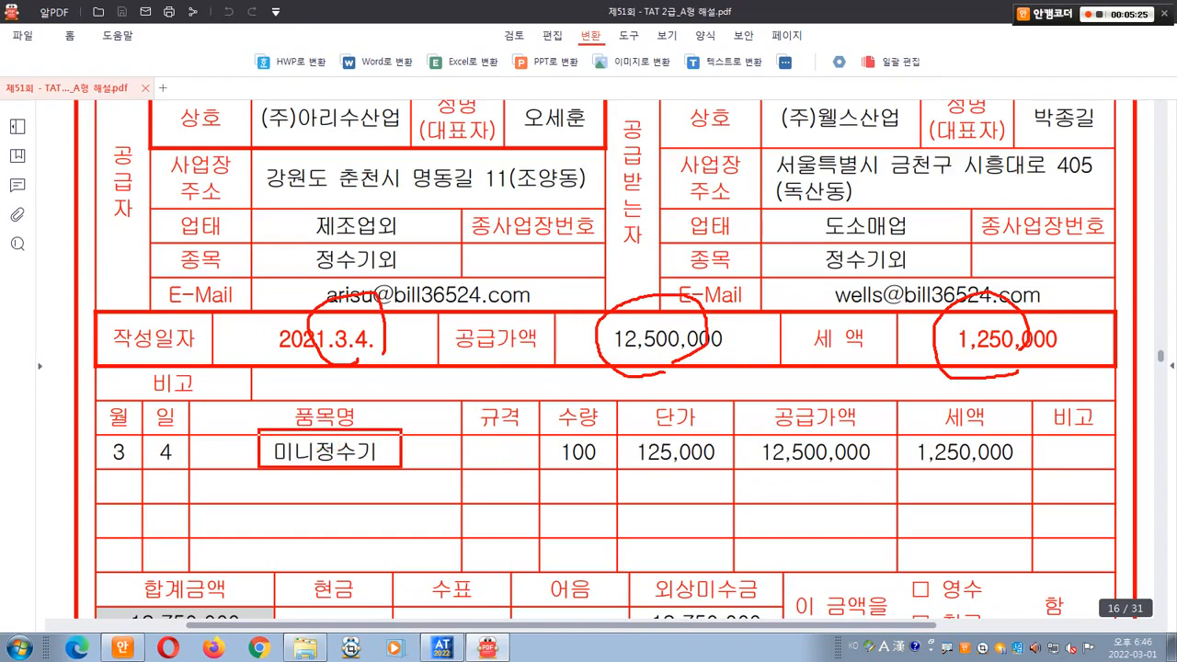
drag(533, 433, 1024, 474)
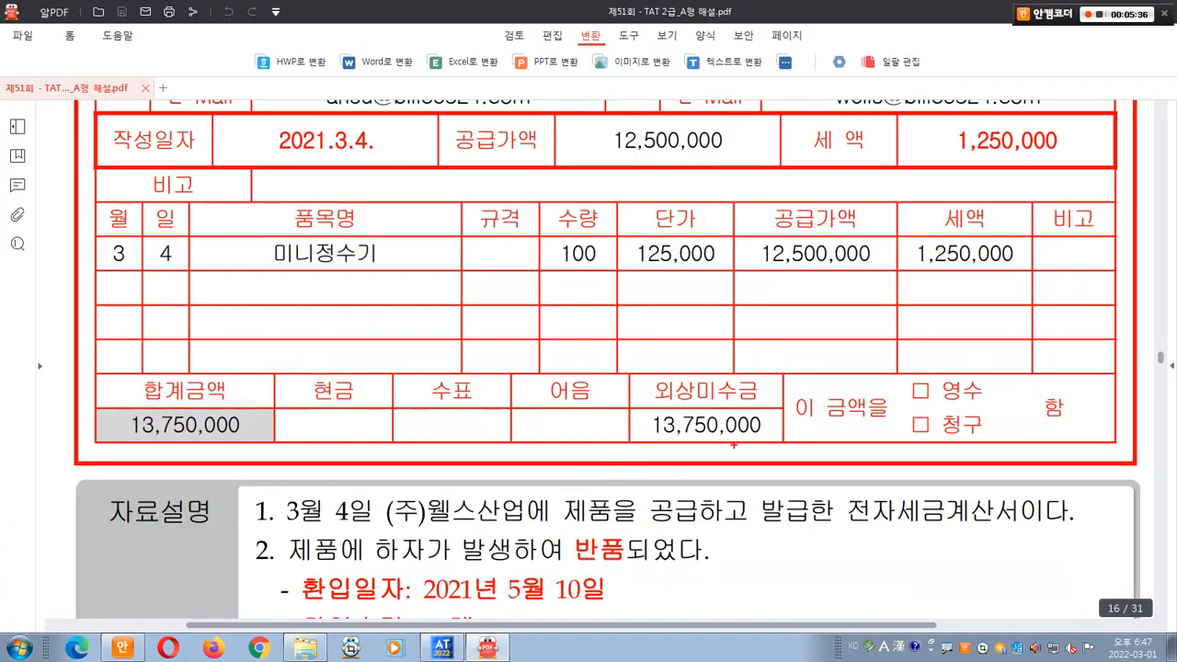
mouse_move(657, 459)
mouse_down()
mouse_move(730, 456)
mouse_move(733, 333)
mouse_up()
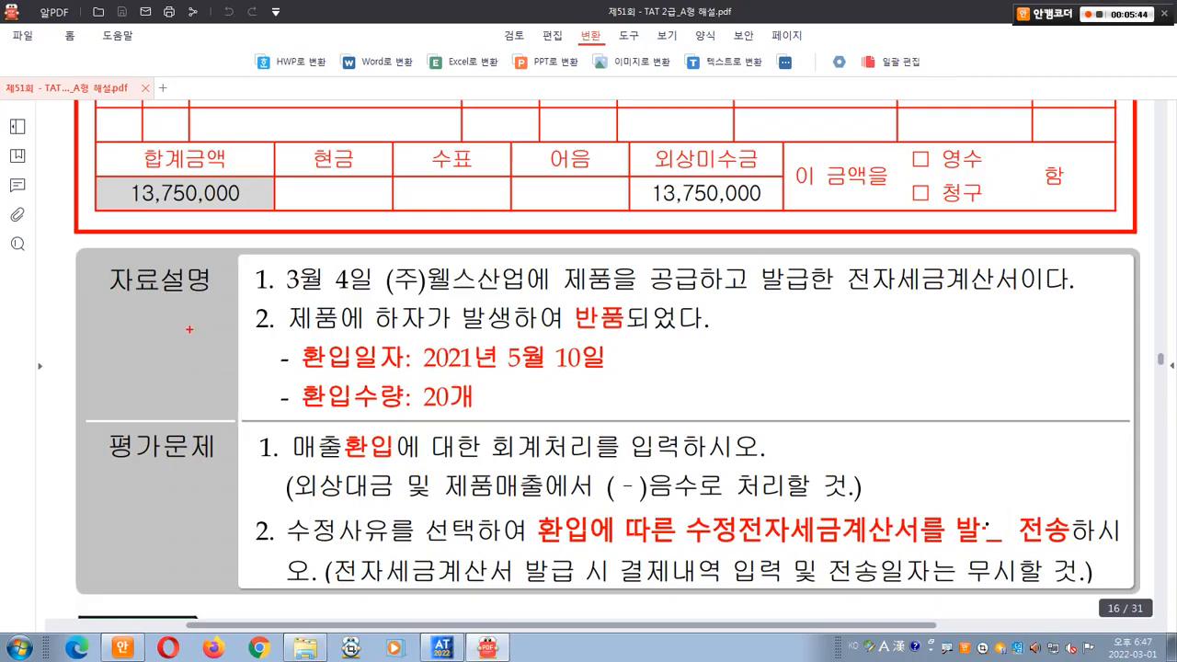
- Underline the 자료설명 lines on the March 4 supply to (주)웰스산업 and the product return, adding a loop and arrow
mouse_move(110, 304)
mouse_down()
mouse_move(206, 315)
mouse_move(383, 296)
mouse_move(1061, 296)
mouse_up()
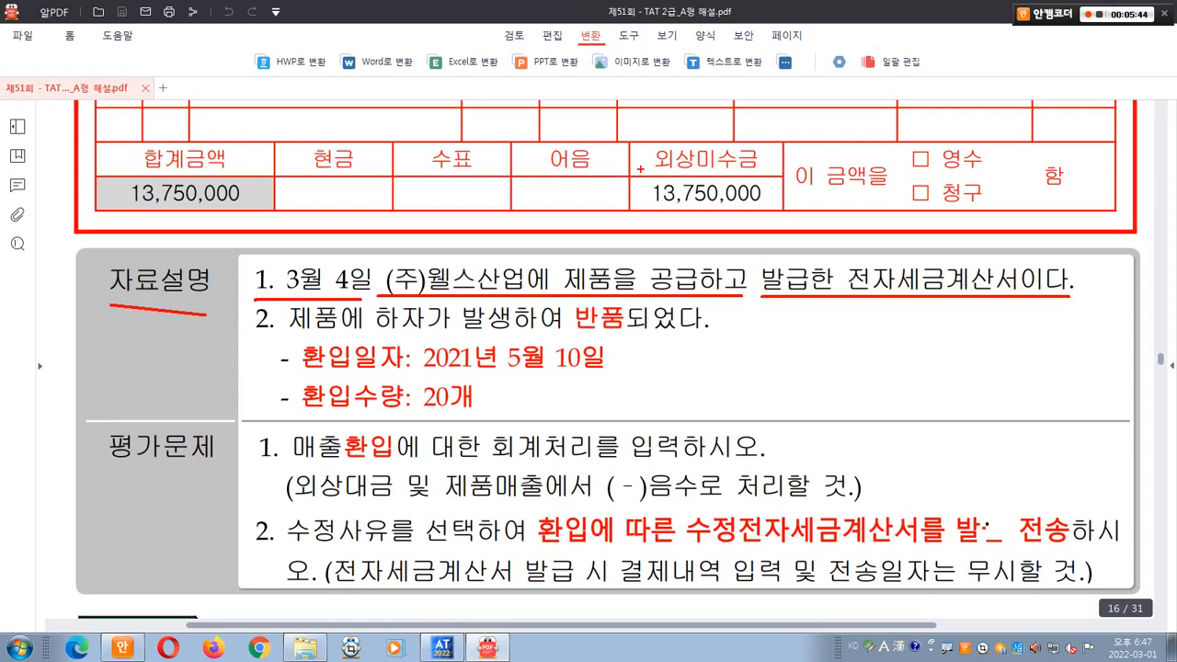
mouse_move(634, 180)
mouse_down()
mouse_move(508, 192)
mouse_move(583, 138)
mouse_move(555, 162)
mouse_up()
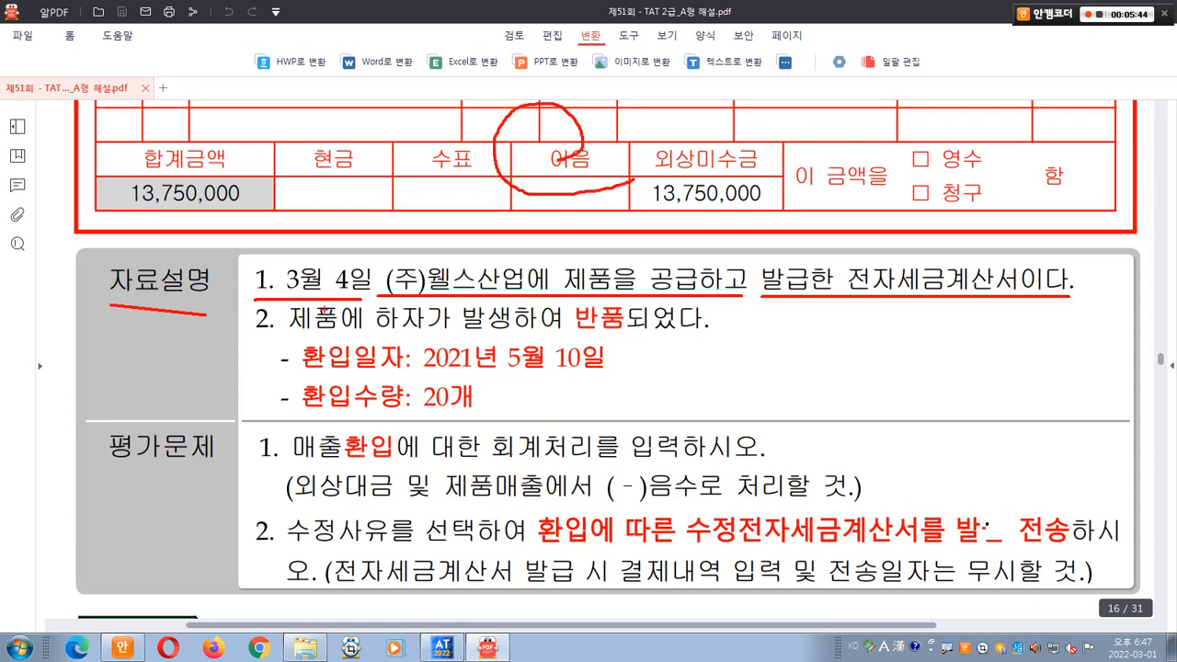
drag(257, 334, 675, 334)
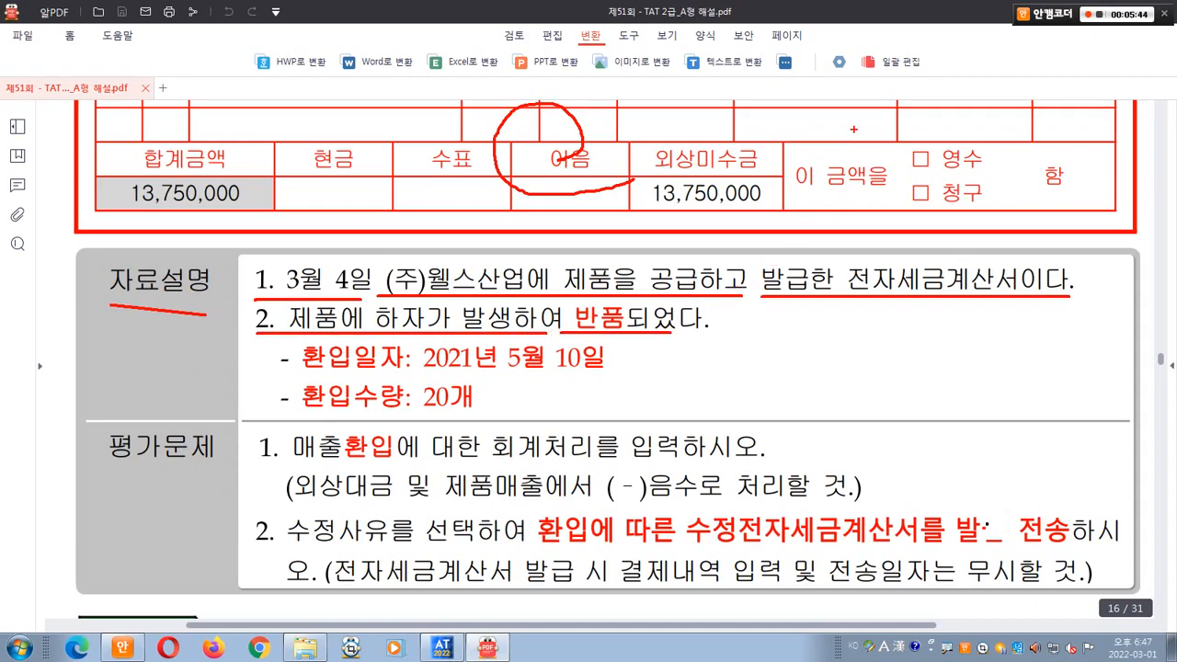
mouse_move(887, 198)
mouse_down()
mouse_move(789, 95)
mouse_move(752, 136)
mouse_up()
drag(743, 115, 789, 121)
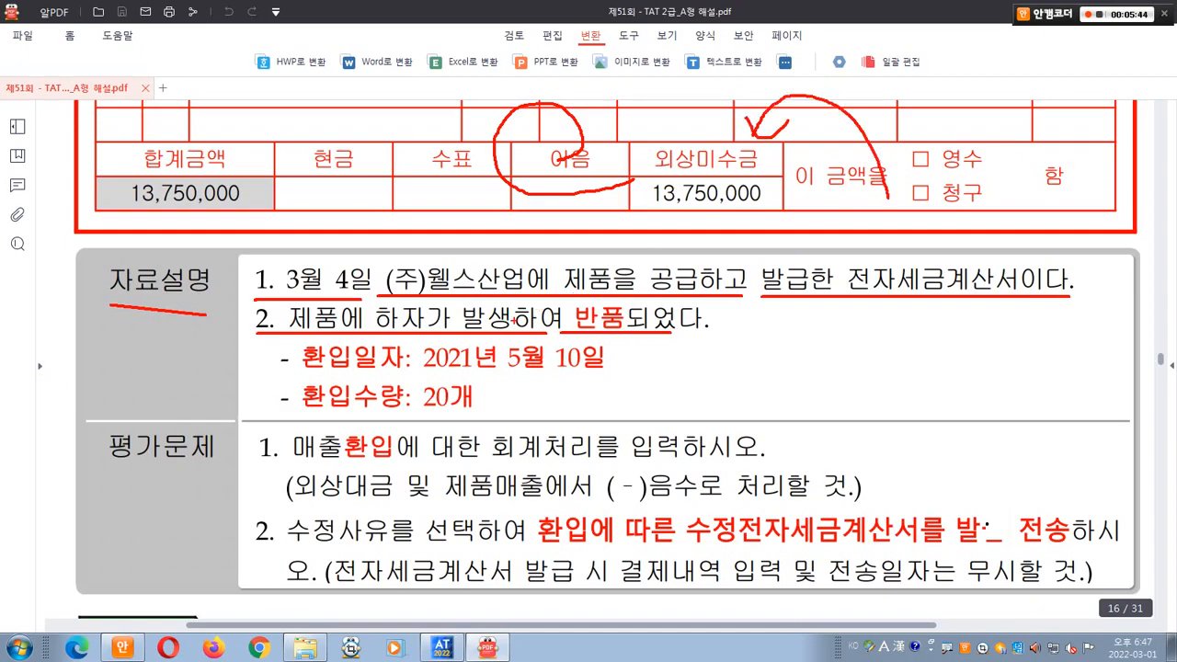
- Underline 환입일자 and 환입수량 in the 자료설명, and handwrite a circled 5/10 beside them
drag(306, 377, 593, 375)
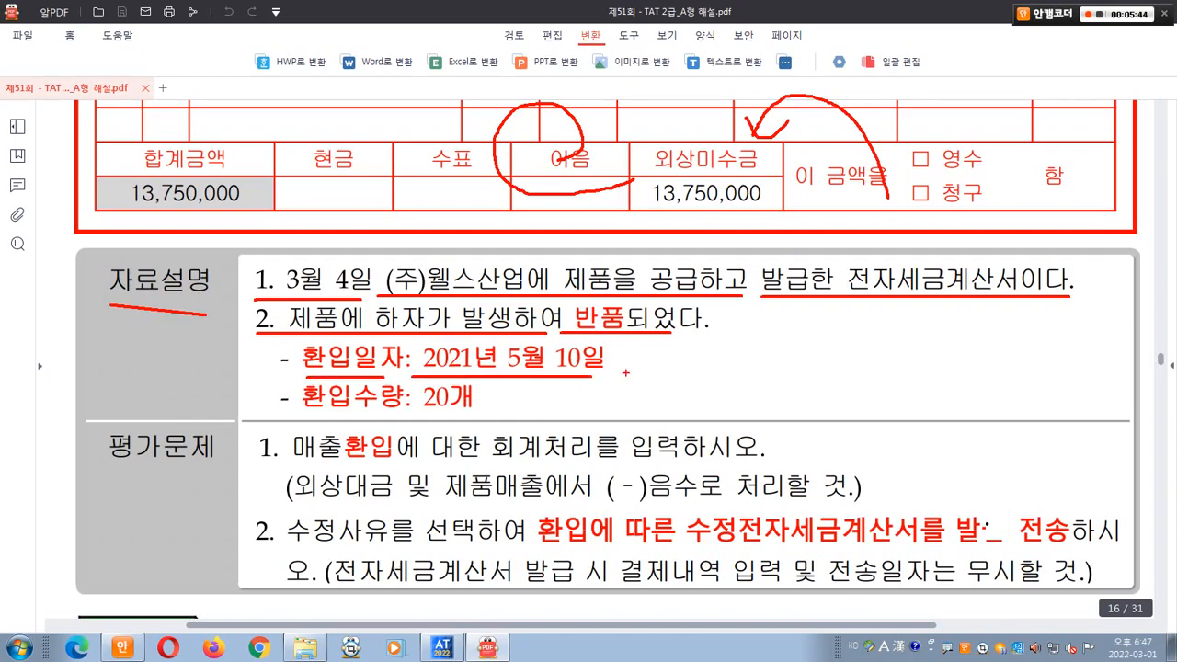
drag(708, 335, 693, 359)
mouse_move(706, 340)
mouse_down()
mouse_move(727, 338)
mouse_move(745, 370)
mouse_move(789, 340)
mouse_up()
mouse_move(786, 393)
mouse_down()
mouse_move(675, 357)
mouse_move(785, 393)
mouse_up()
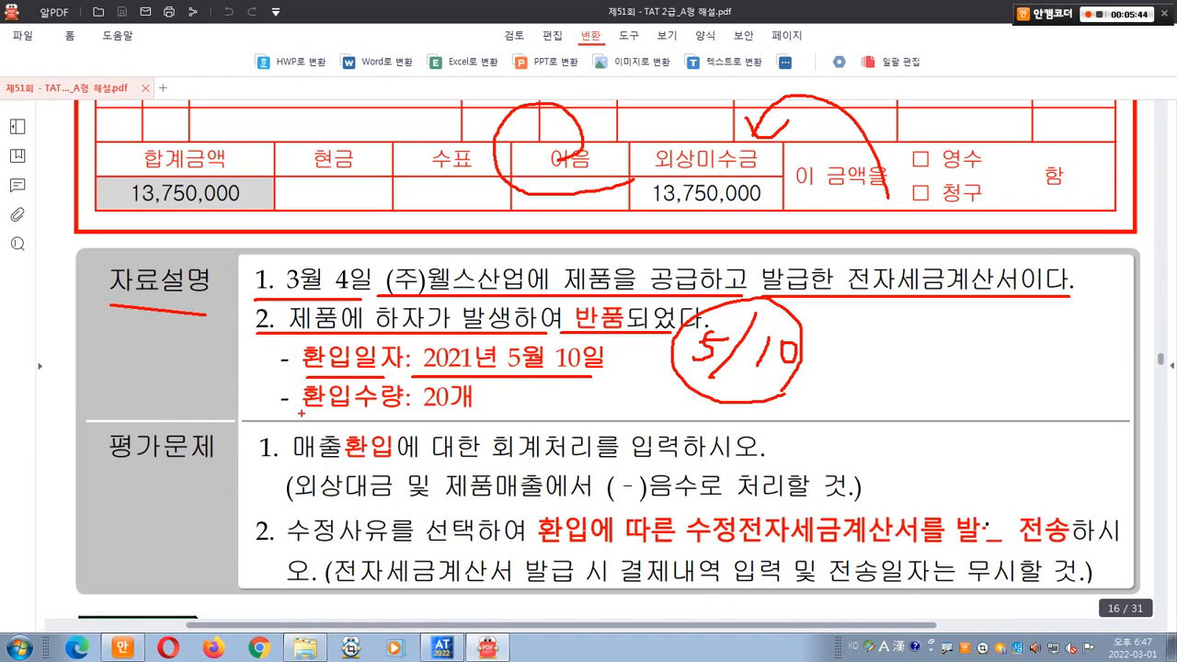
drag(303, 414, 506, 414)
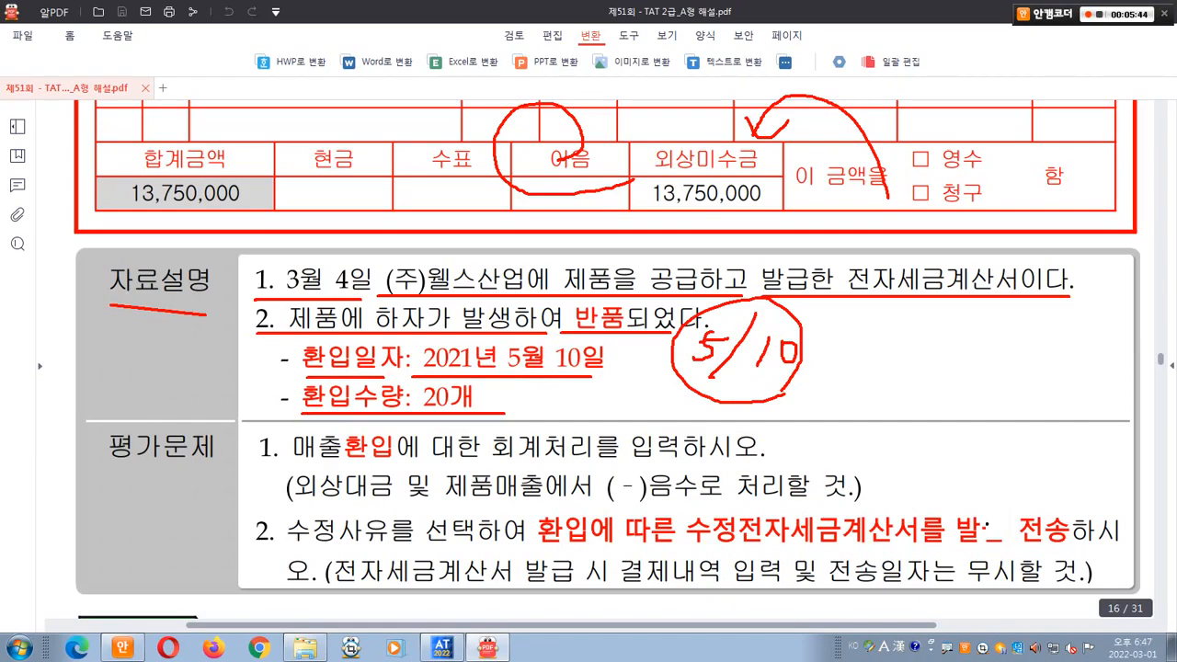
- Underline the first 평가문제 and its note on negative entries, and circle the return quantity 20개
drag(166, 421, 172, 441)
drag(283, 465, 765, 460)
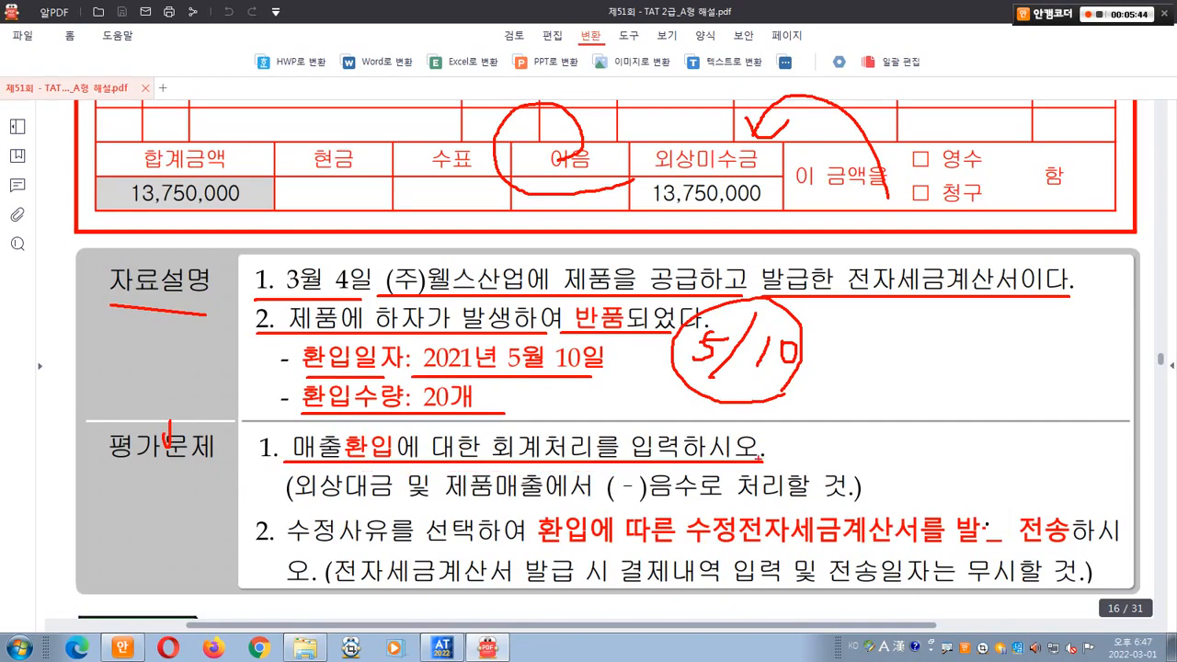
mouse_move(480, 424)
mouse_down()
mouse_move(425, 425)
mouse_move(447, 383)
mouse_move(484, 404)
mouse_up()
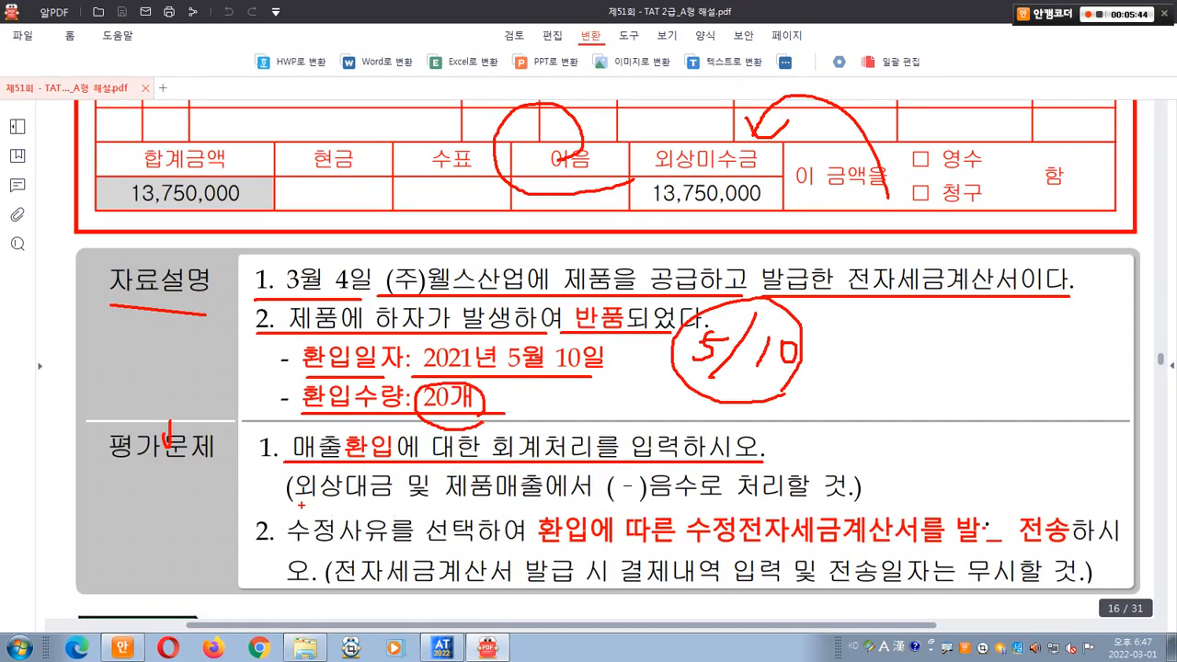
drag(301, 504, 870, 506)
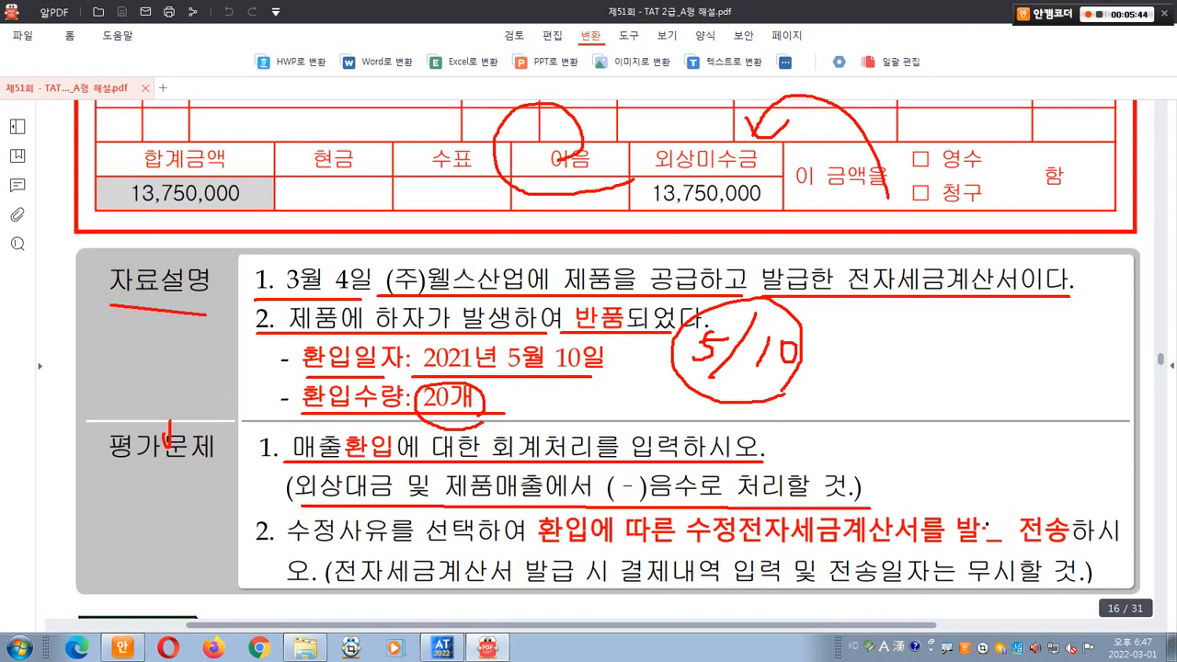
drag(360, 473, 400, 481)
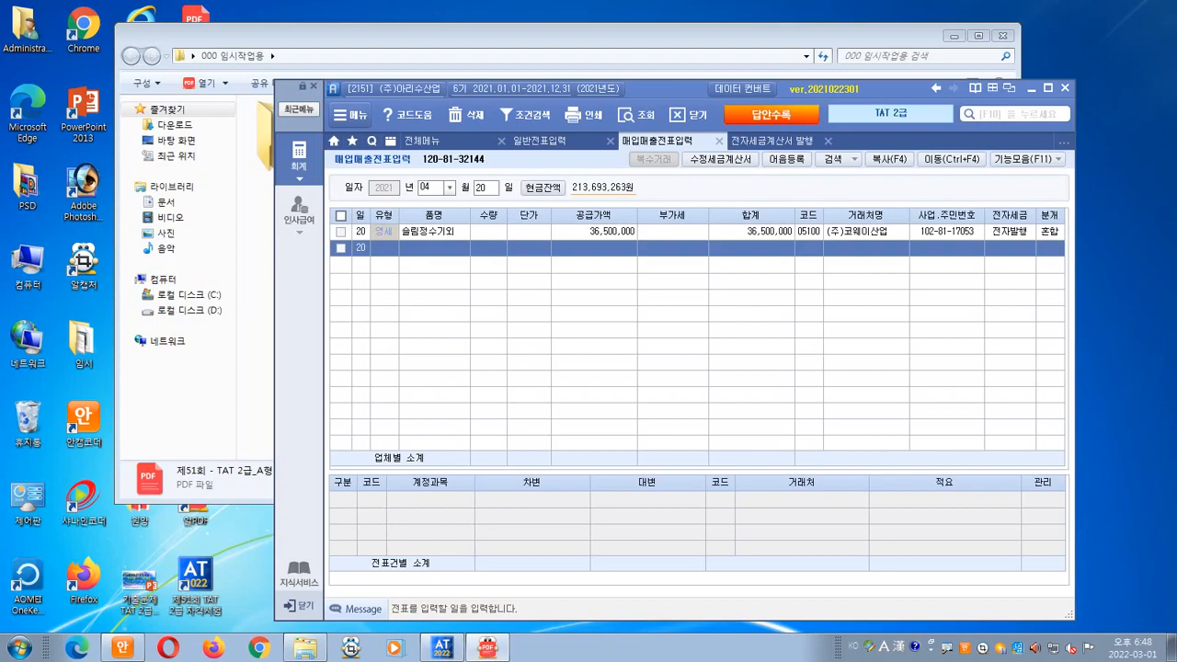
- Query the March 4 (03월 04일) slip in 매입매출전표입력
click(361, 249)
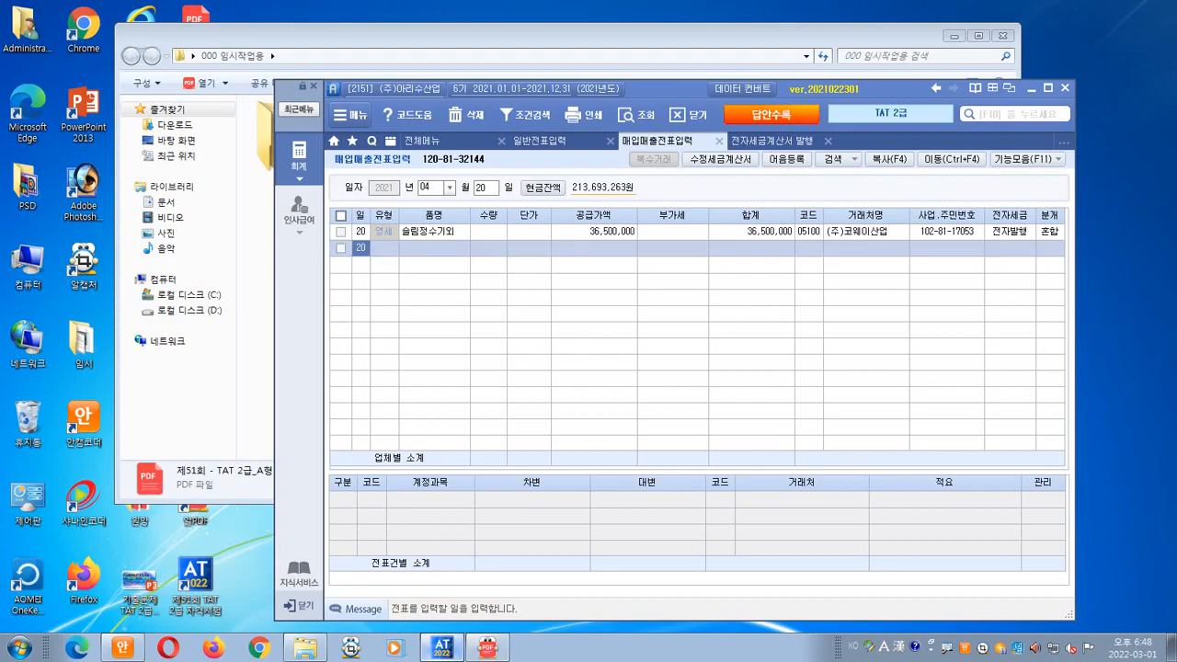
key(Escape)
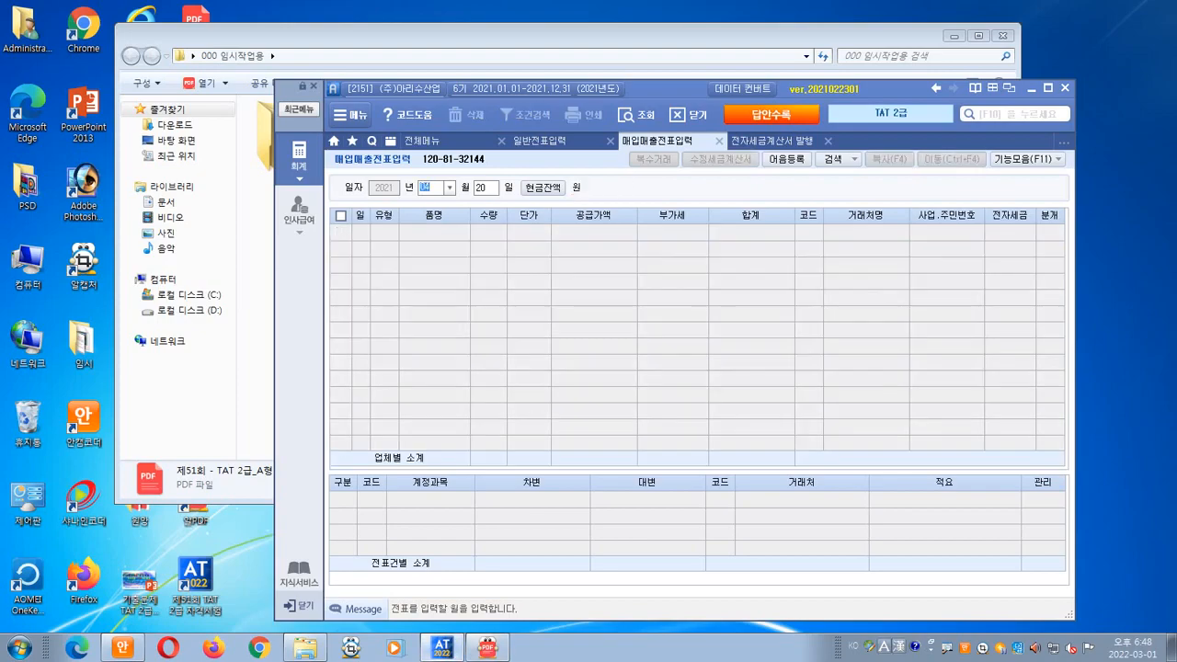
text(0304)
key(Return)
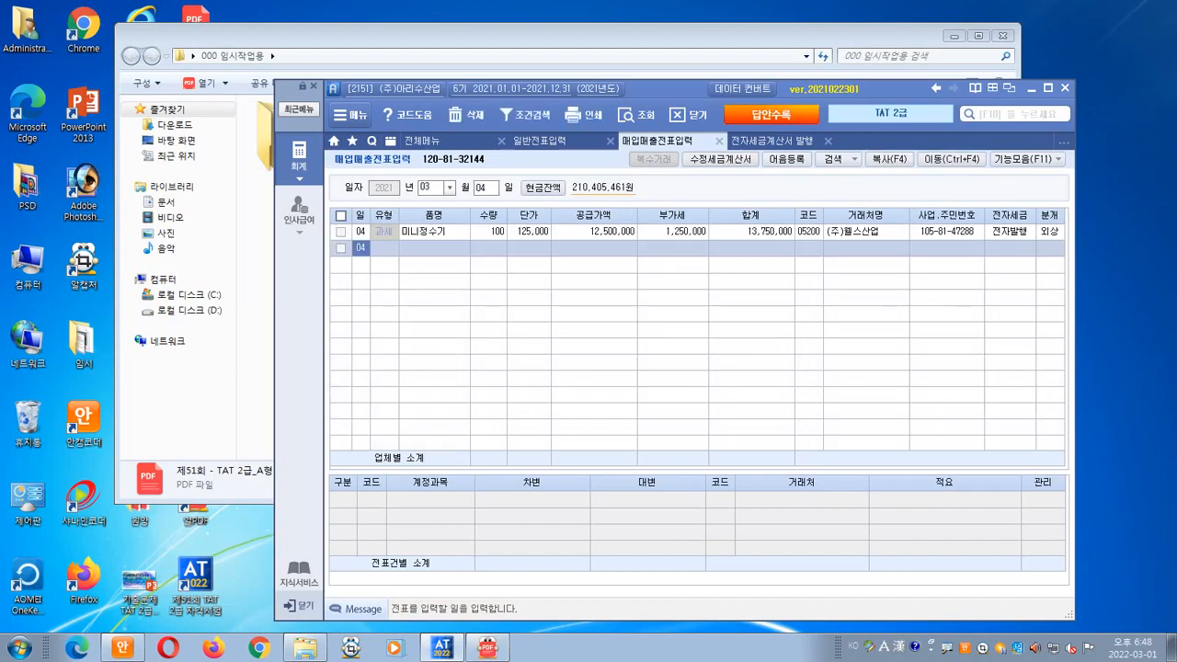
key(ctrl+2)
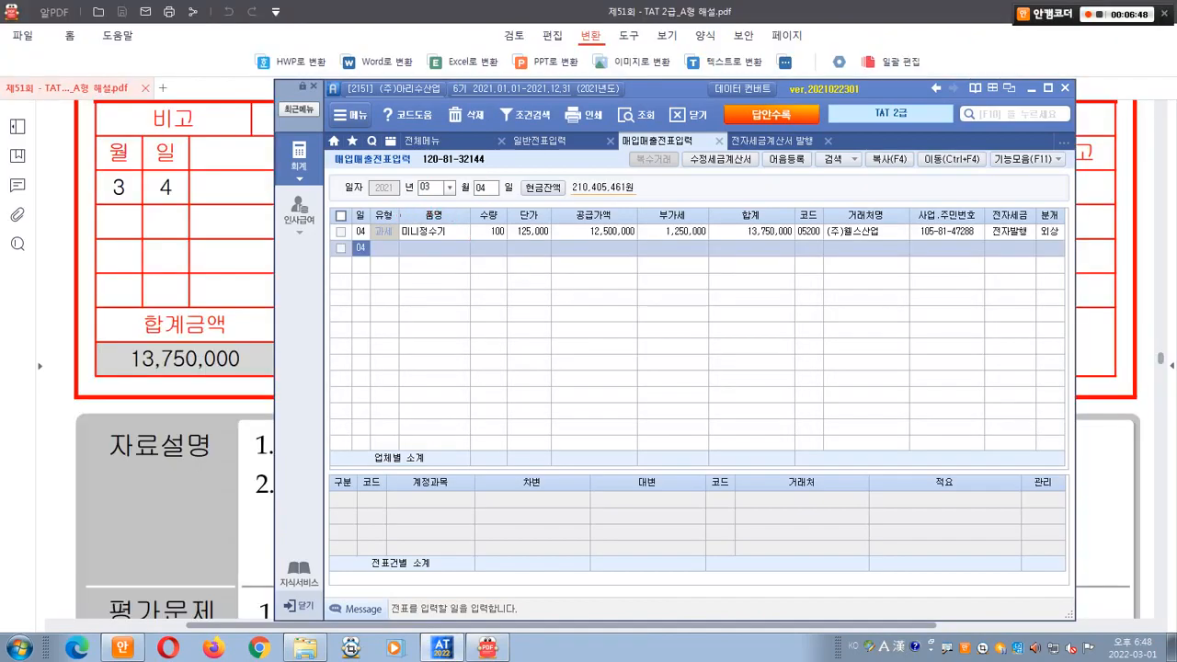
- Outline the March 4 미니정수기 slip for (주)웰스산업 in red and select that slip
drag(401, 216, 864, 241)
key(Escape)
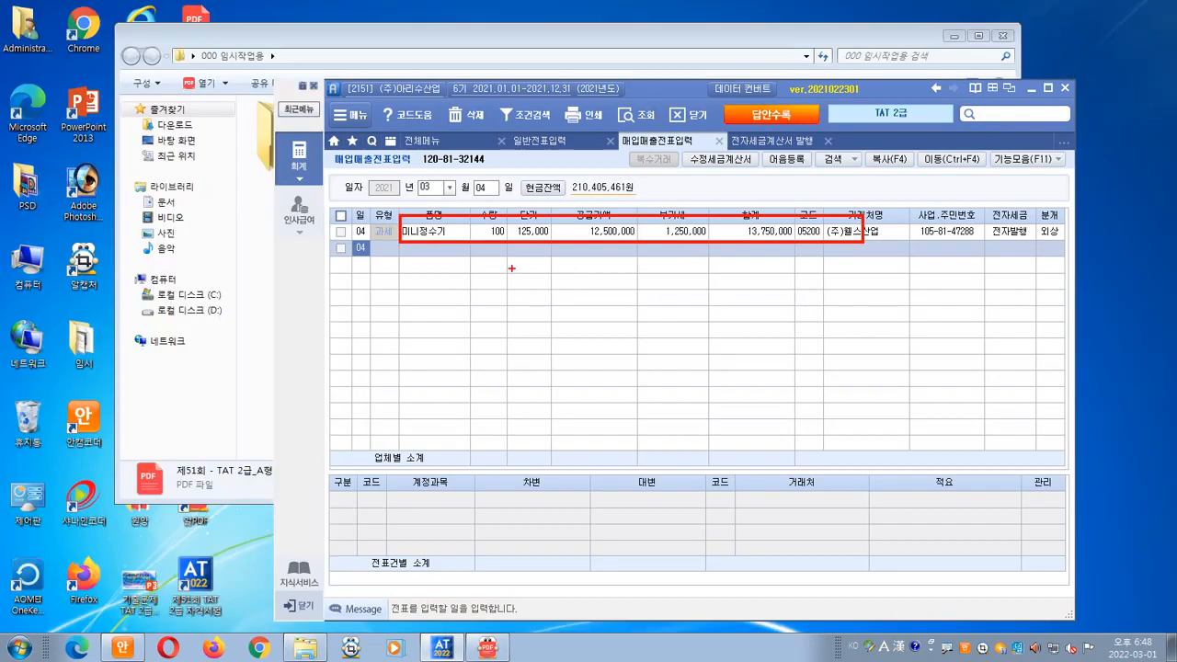
click(341, 232)
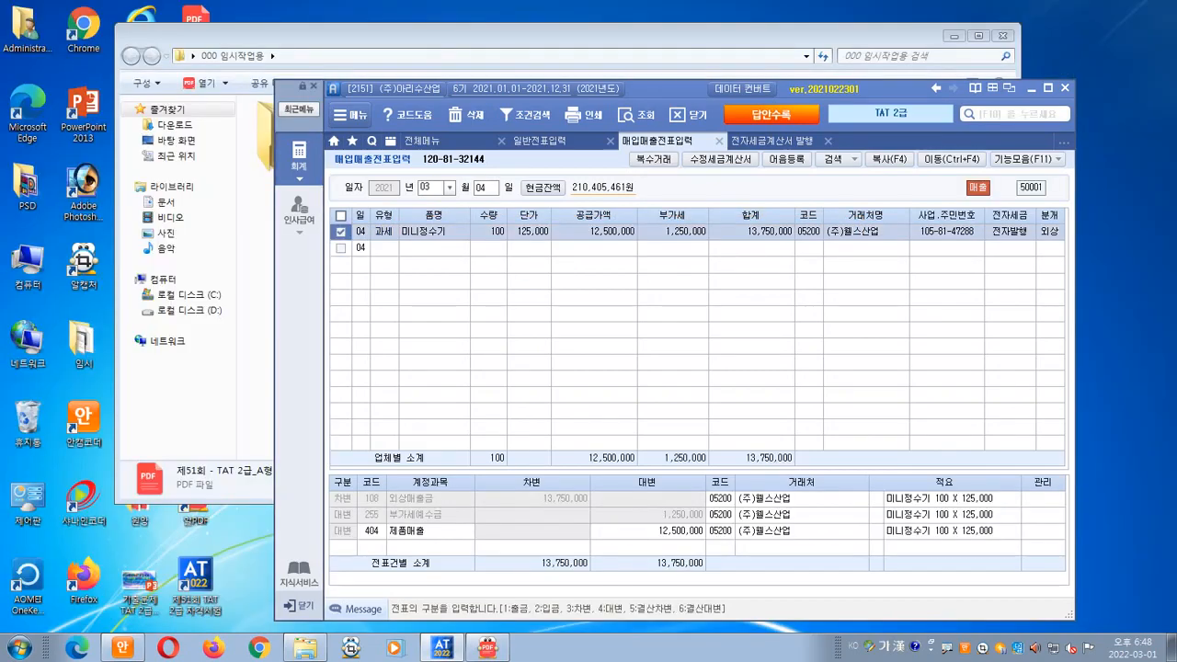
- Outline the 수정세금계산서 function in red as the one used for the selected slip
key(ctrl+2)
drag(682, 147, 773, 180)
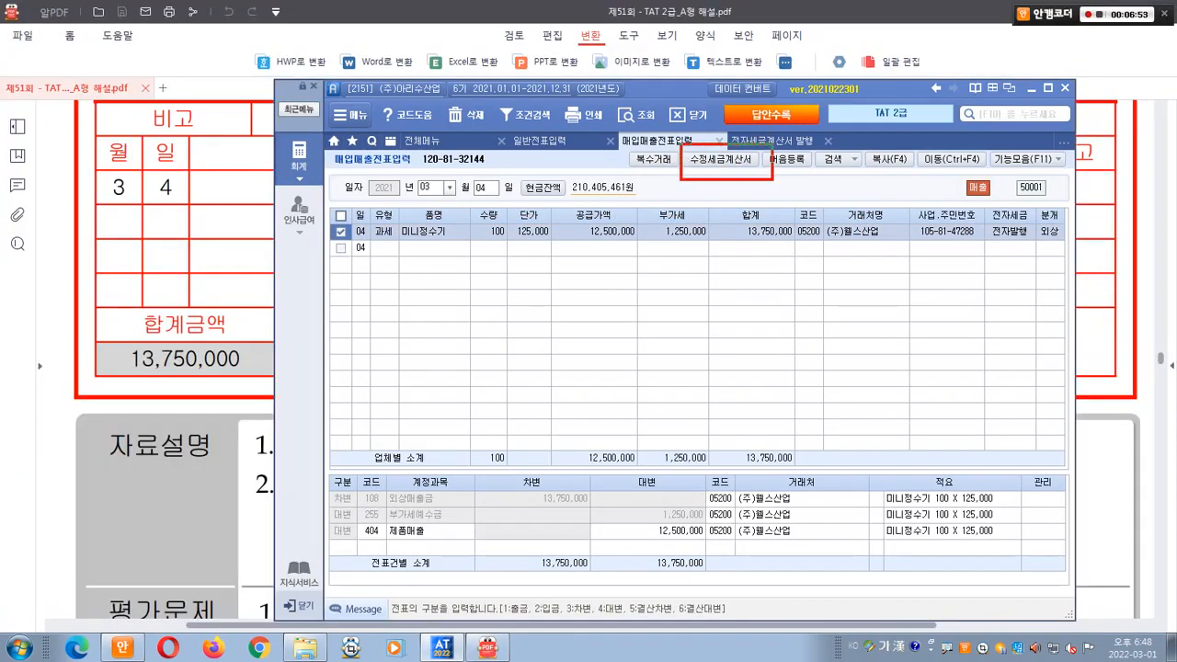
drag(724, 145, 756, 129)
key(Escape)
- Start a 수정세금계산서 for the selected slip and choose 3. 환입 as the 수정사유
click(721, 160)
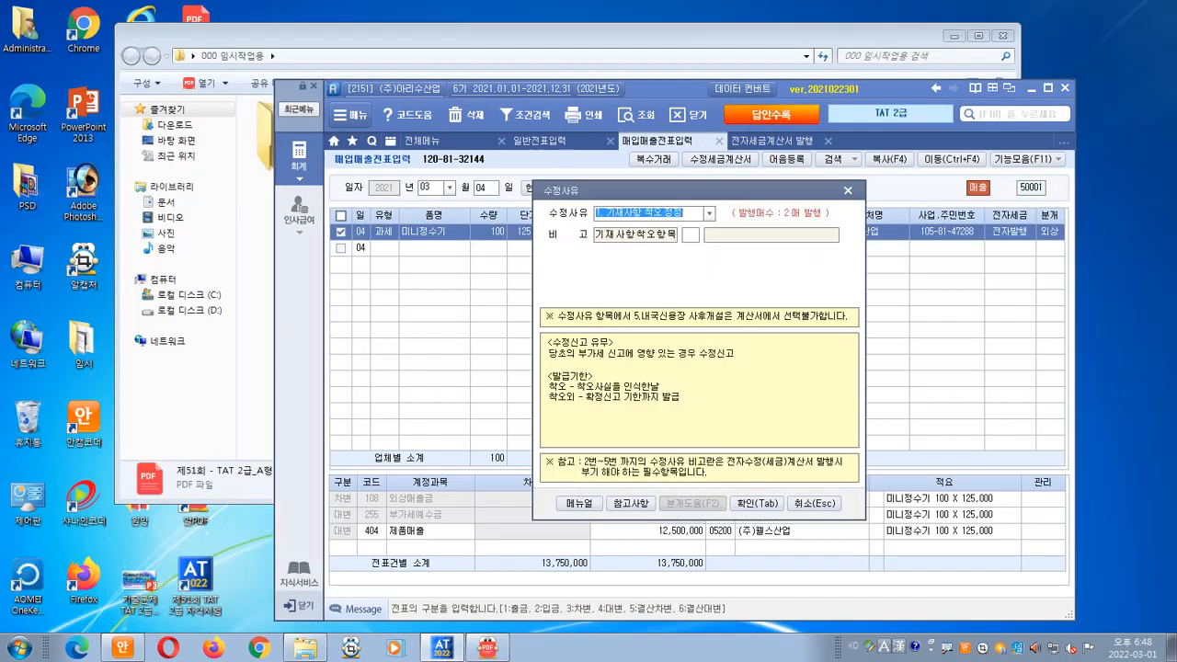
click(709, 213)
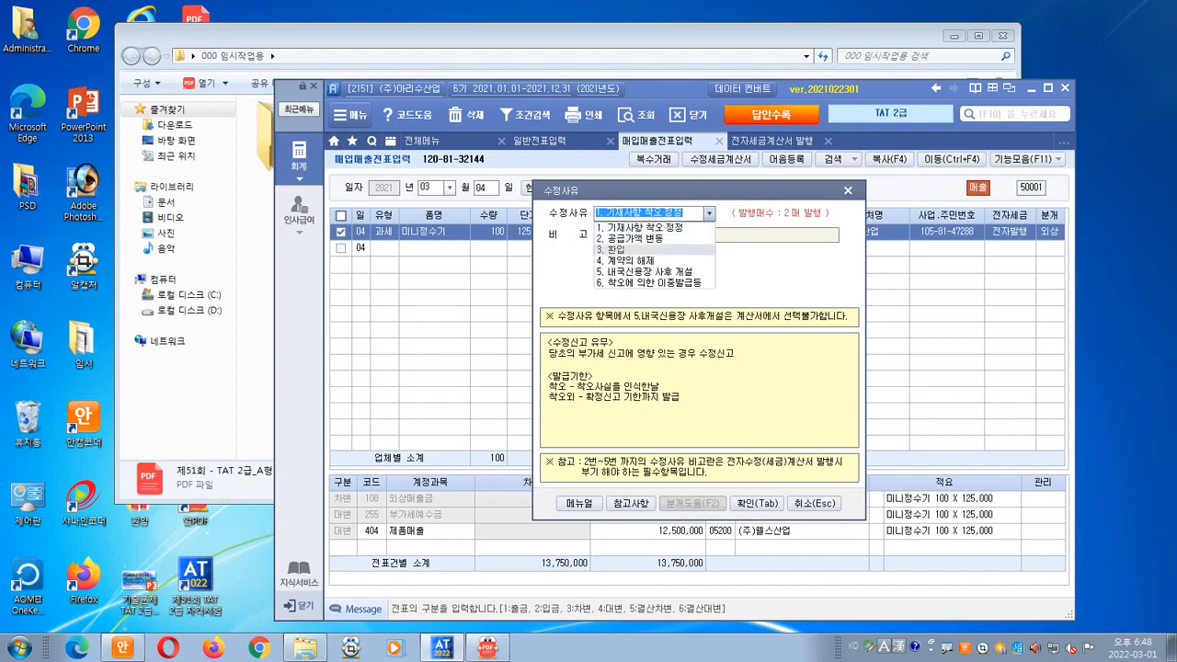
click(616, 250)
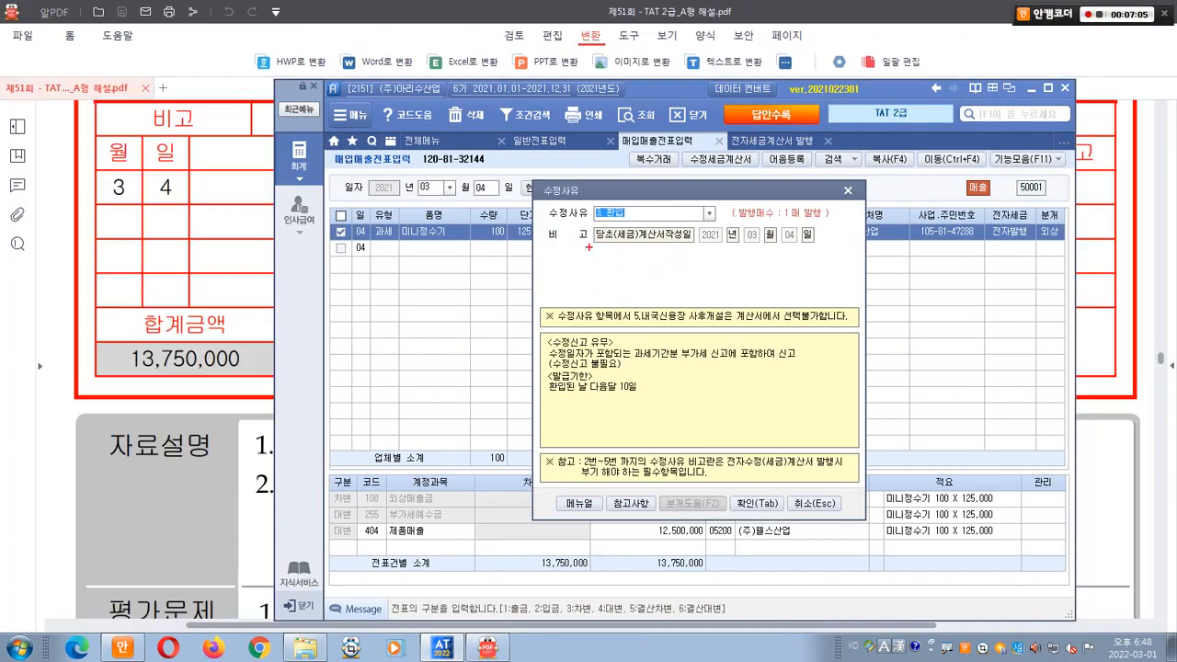
- Underline the 당초(세금)계산서작성일 in the 비고 line and circle its month and day
drag(588, 248, 826, 247)
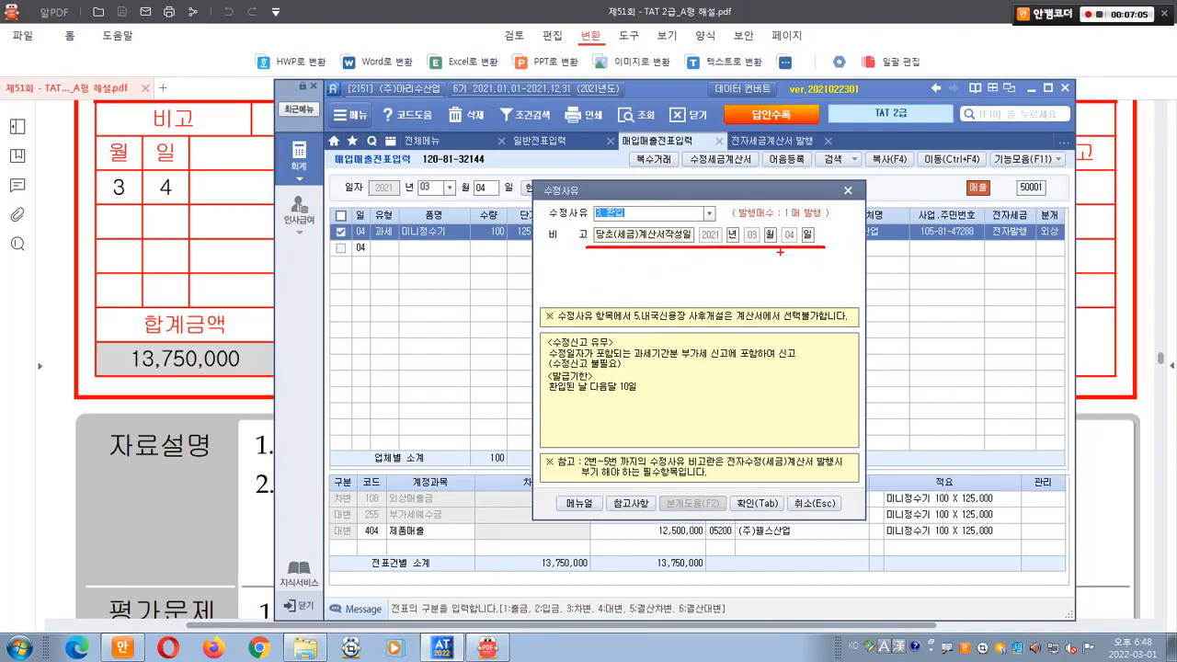
drag(734, 247, 802, 260)
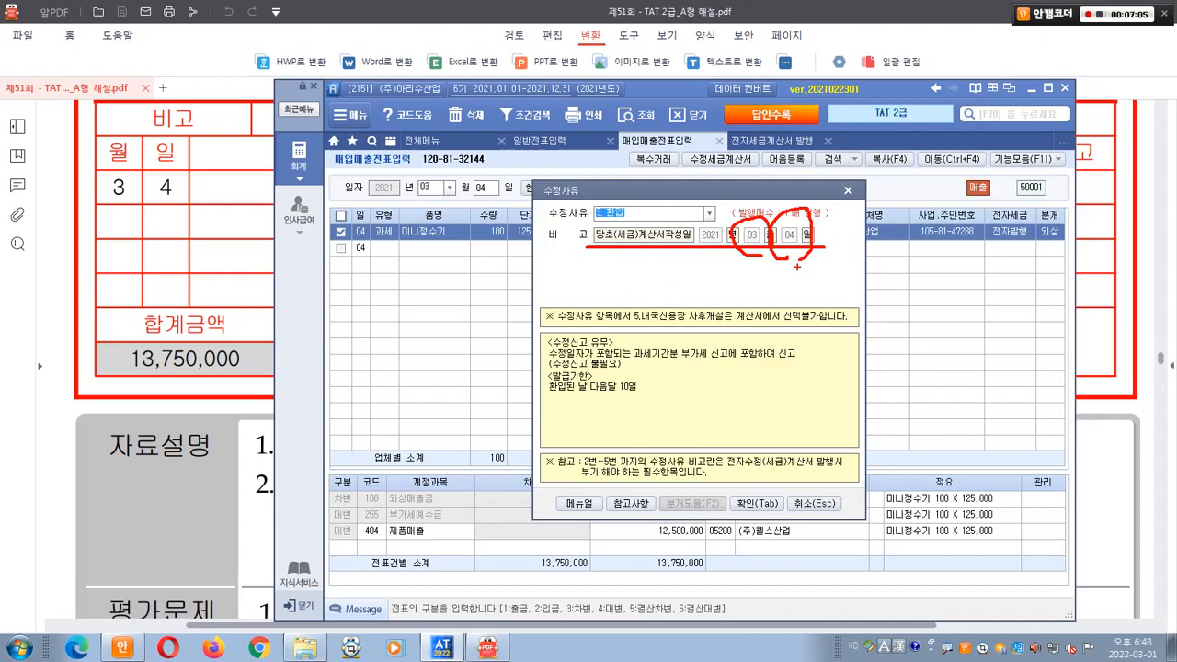
key(Escape)
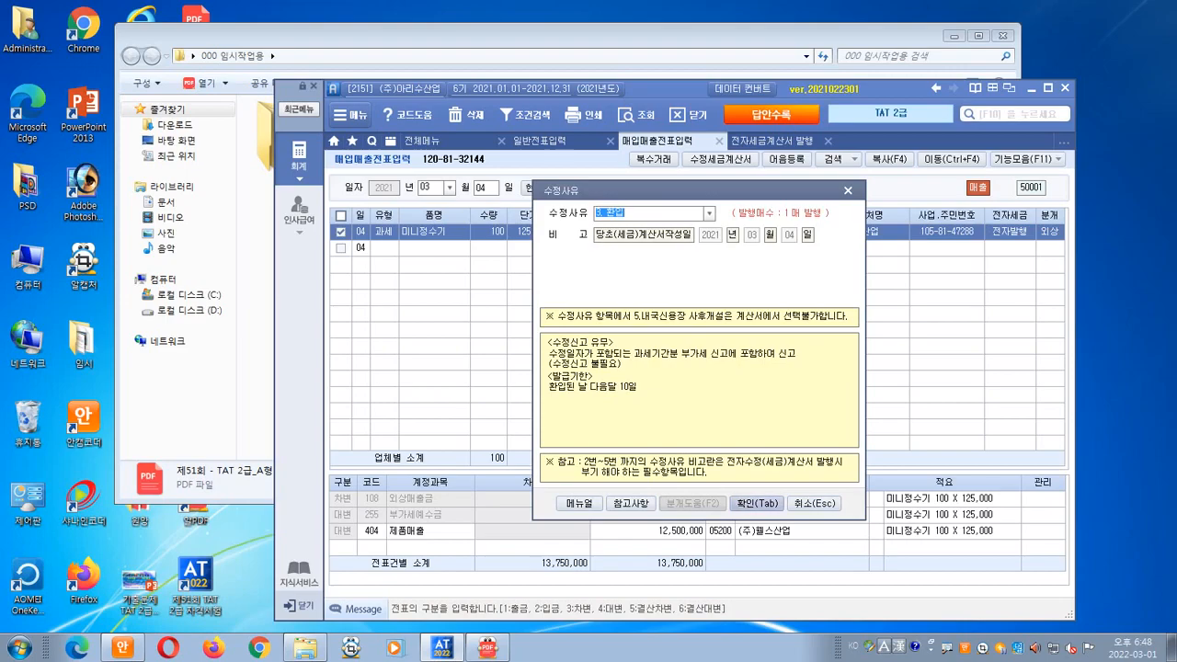
- Confirm the 환입 reason, and mark the 당초분 and 수정분 rows in the 수정세금계산서(매출) form
key(Tab)
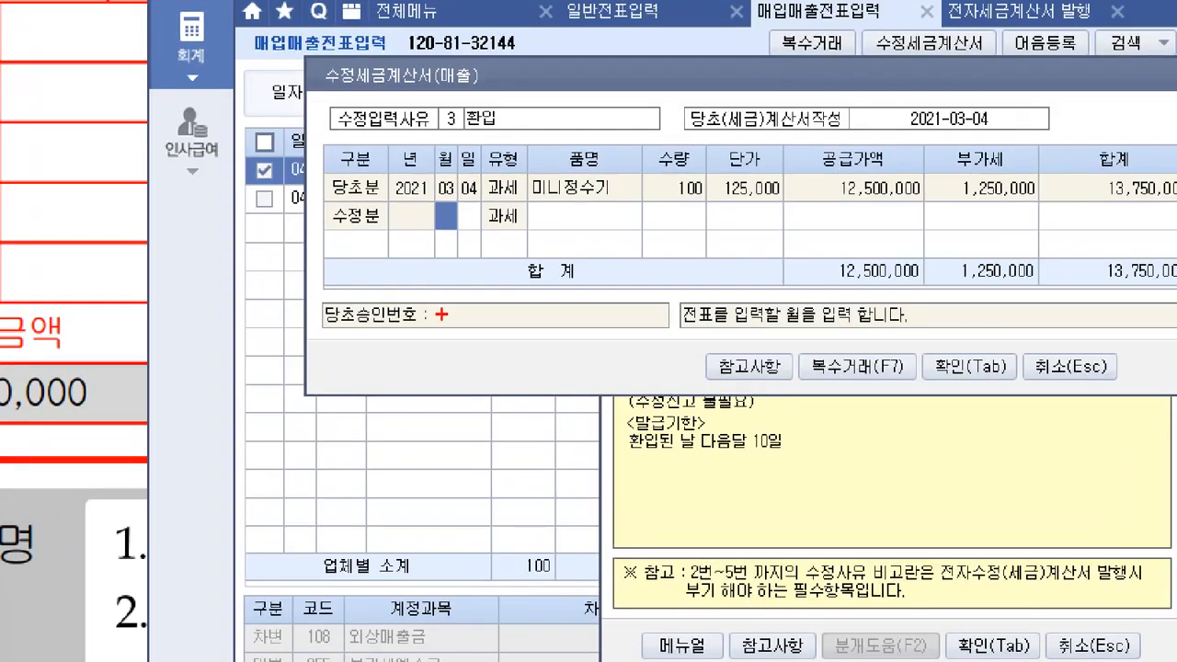
drag(313, 168, 1047, 195)
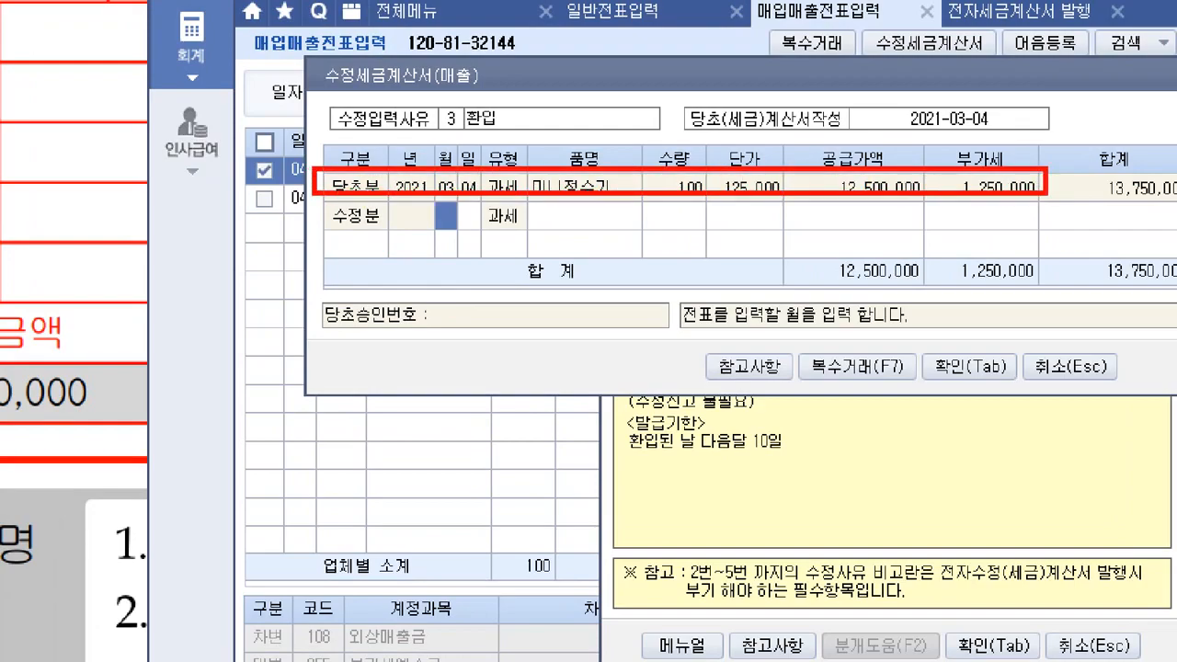
mouse_move(320, 234)
mouse_down()
mouse_move(493, 232)
mouse_move(471, 250)
mouse_move(415, 206)
mouse_move(498, 212)
mouse_move(481, 248)
mouse_up()
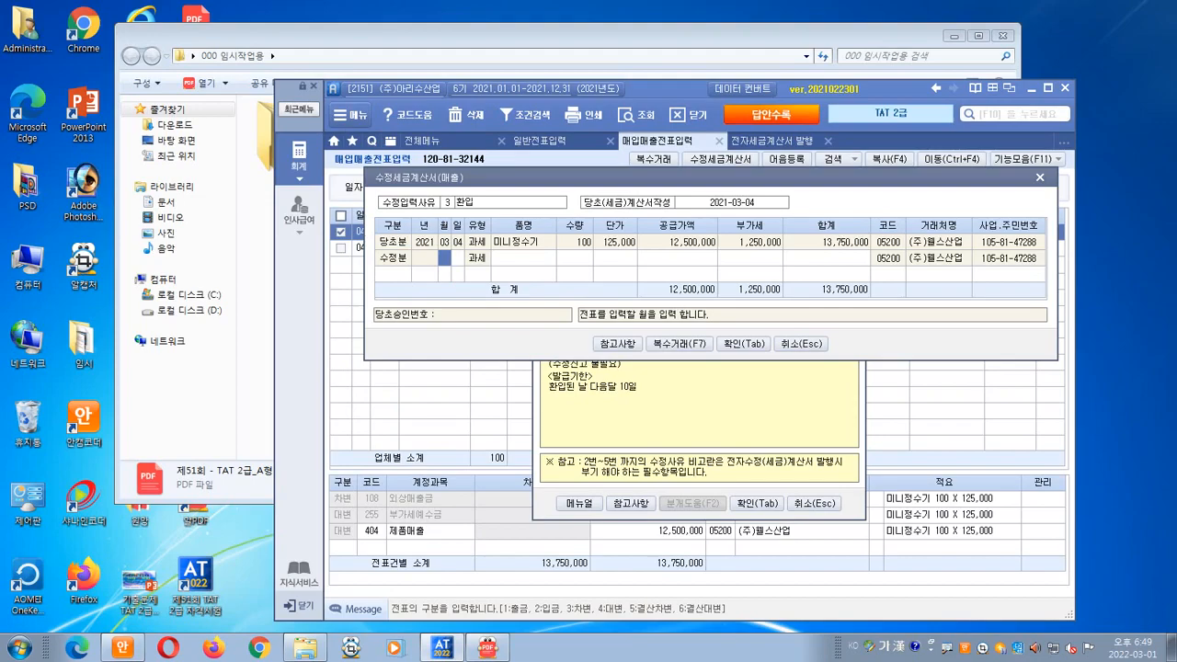
- Date the 수정분 row 05월 10일 and enter 미니정수기 as its 품명
text(05)
key(Return)
text(10)
key(Return)
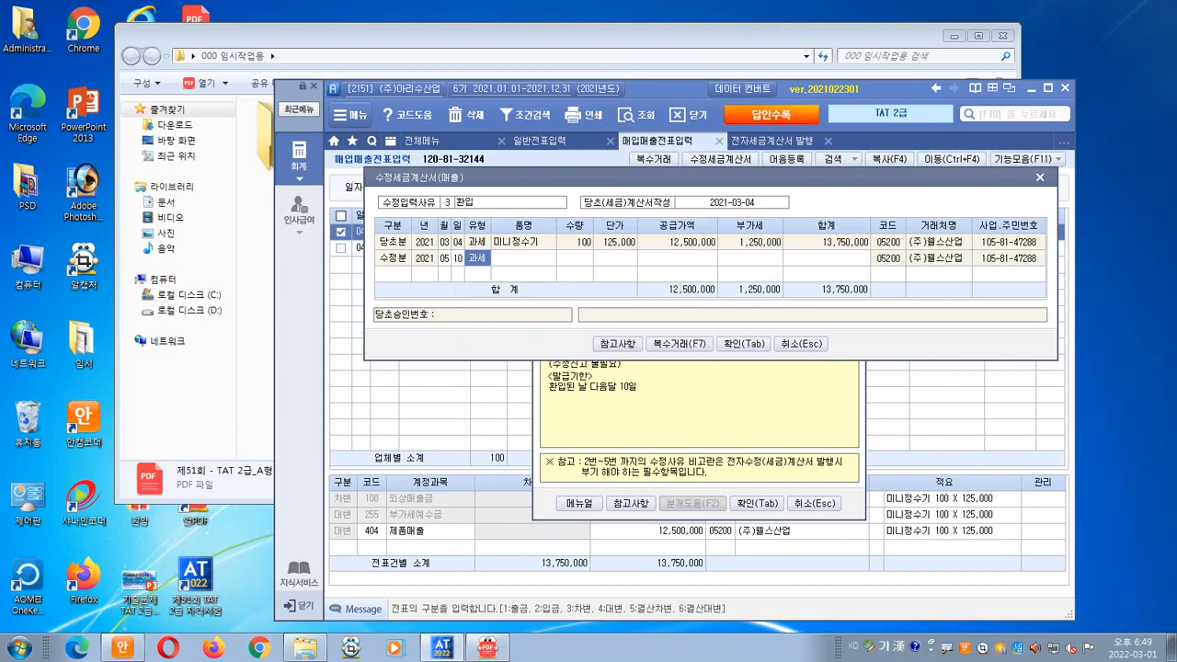
key(Return)
text(미니정수기)
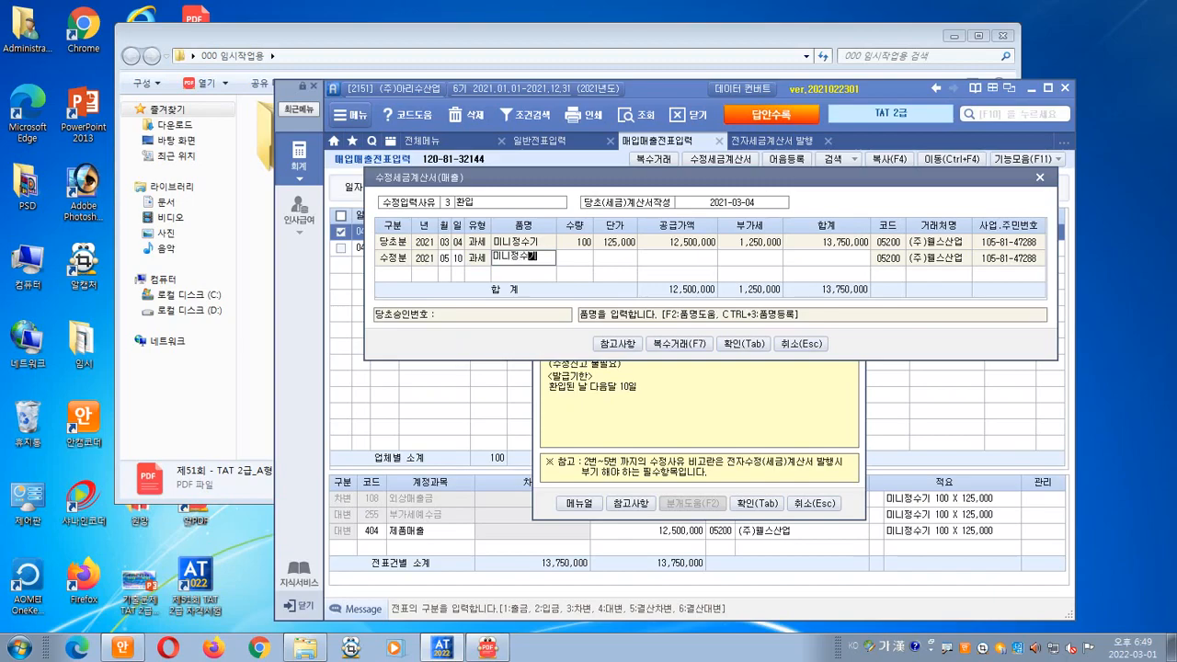
key(Return)
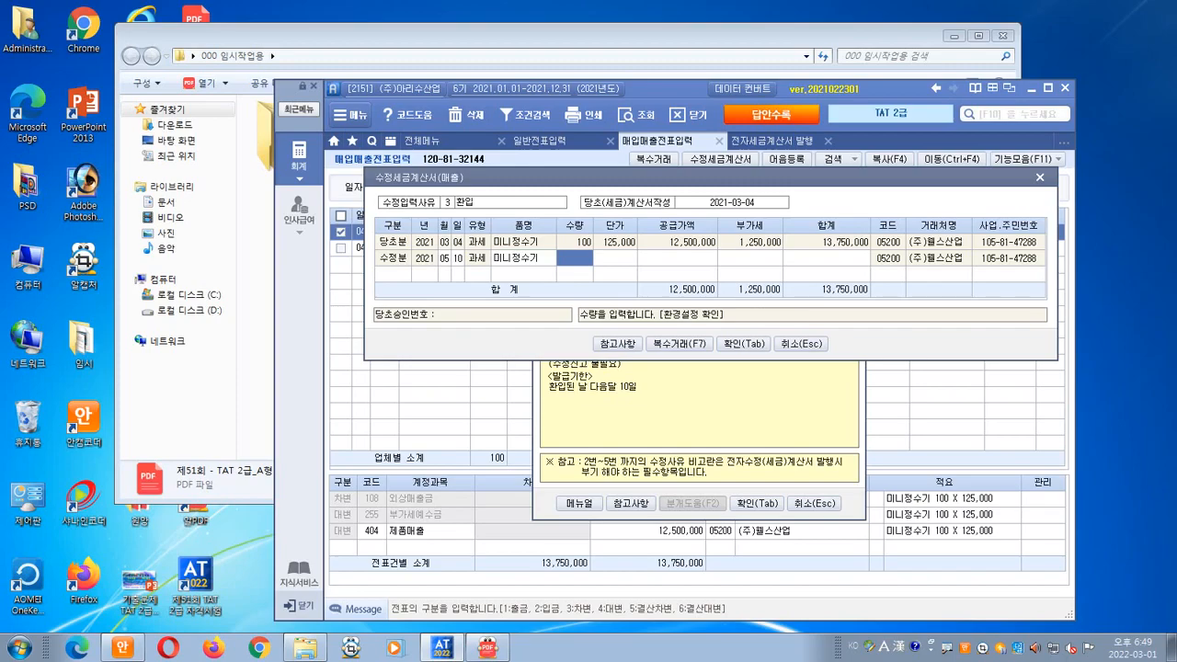
- Enter 수량 -20 and 단가 125,000 in the 수정분 row, accepting the calculated 공급가액 and 부가세
text(-20)
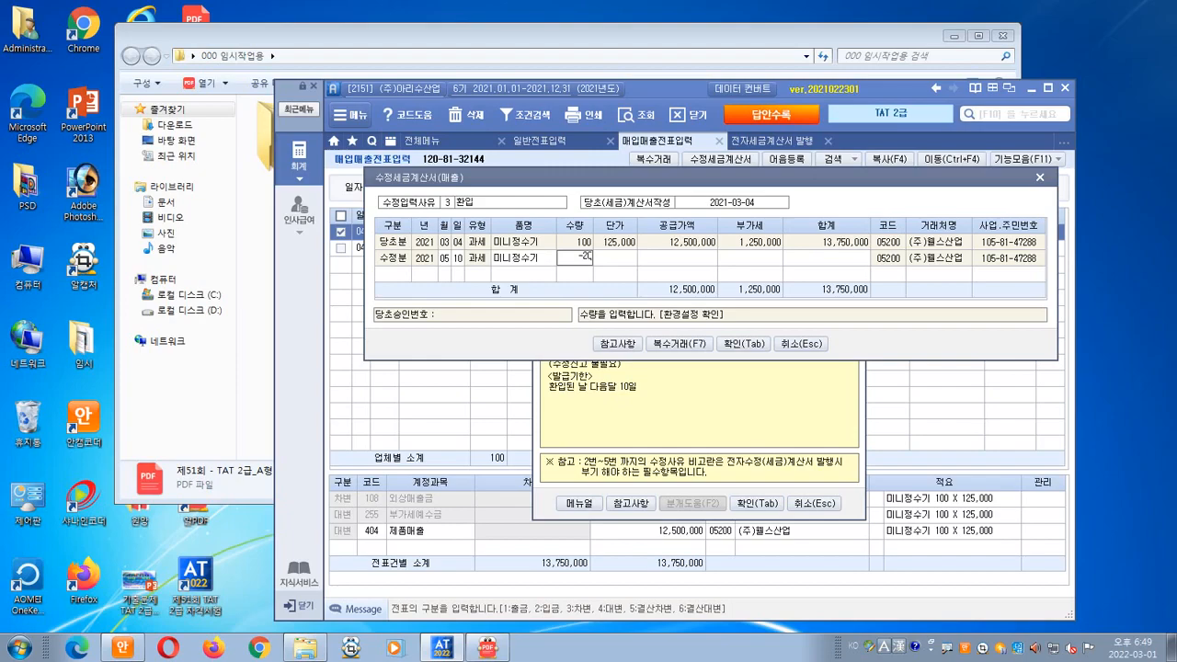
key(Return)
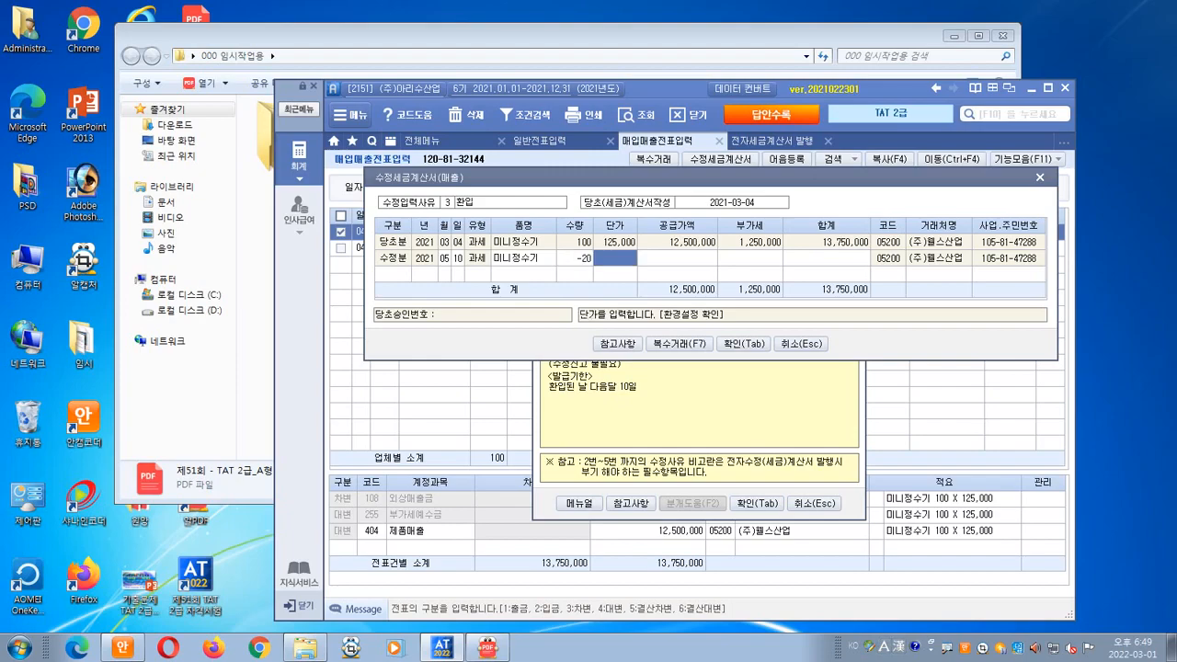
text(125,)
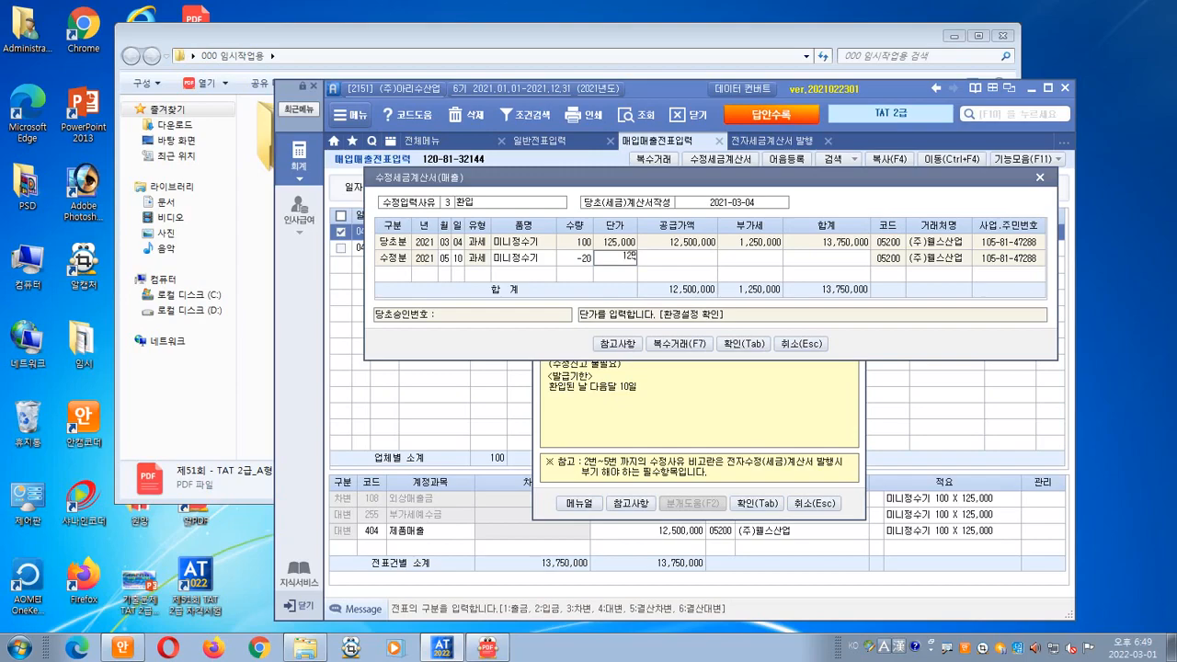
text(000)
key(Return)
key(Return)
key(Return)
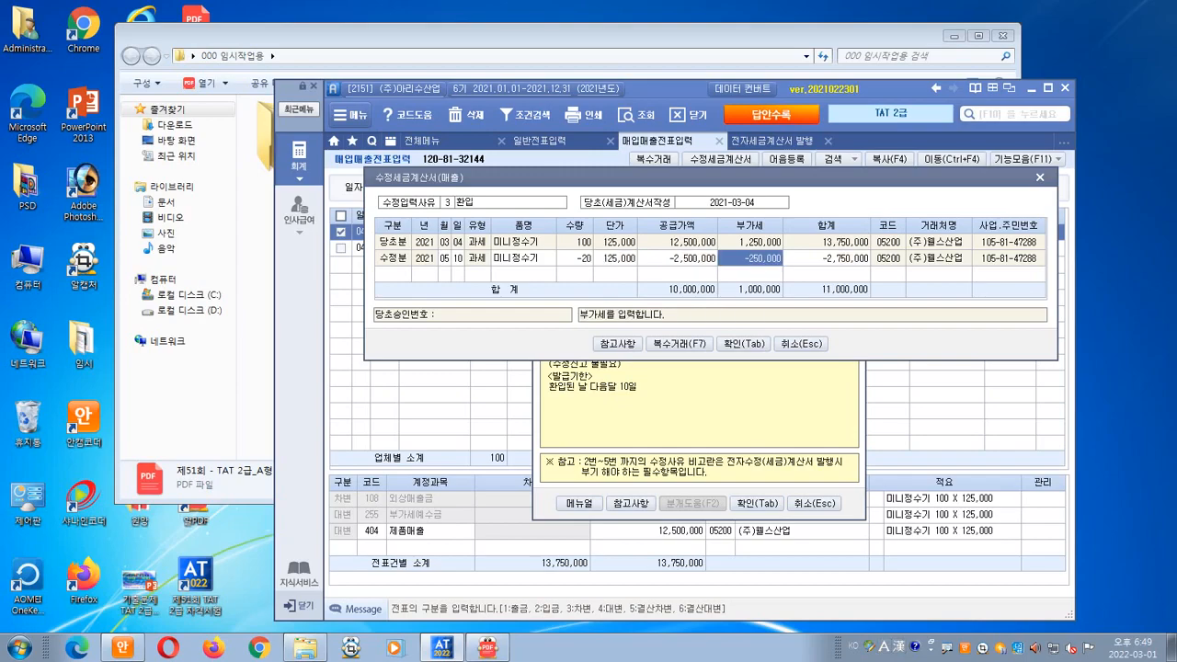
key(Return)
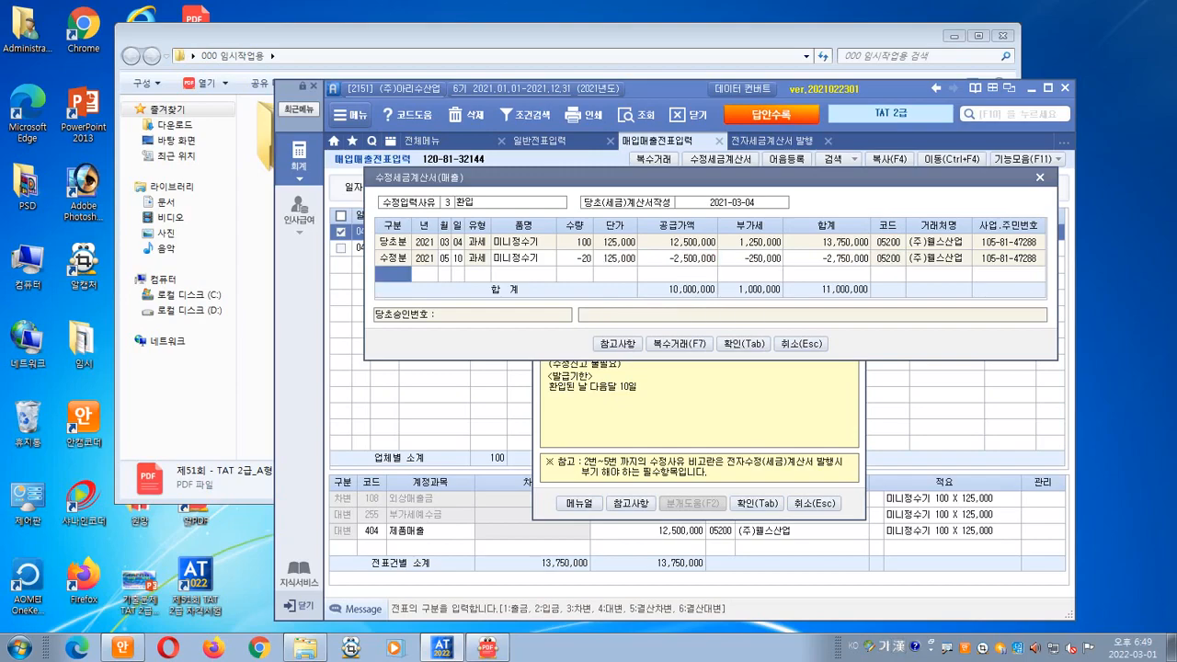
- Save the 환입 corrected tax invoice and dismiss the notice
key(Tab)
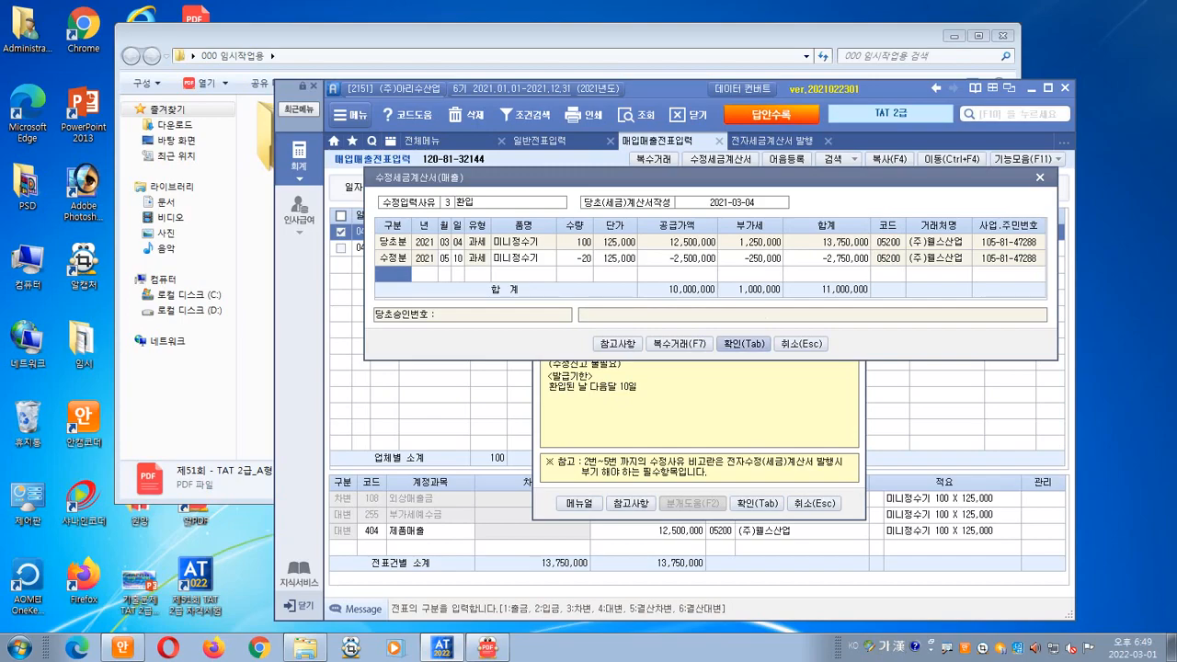
key(Tab)
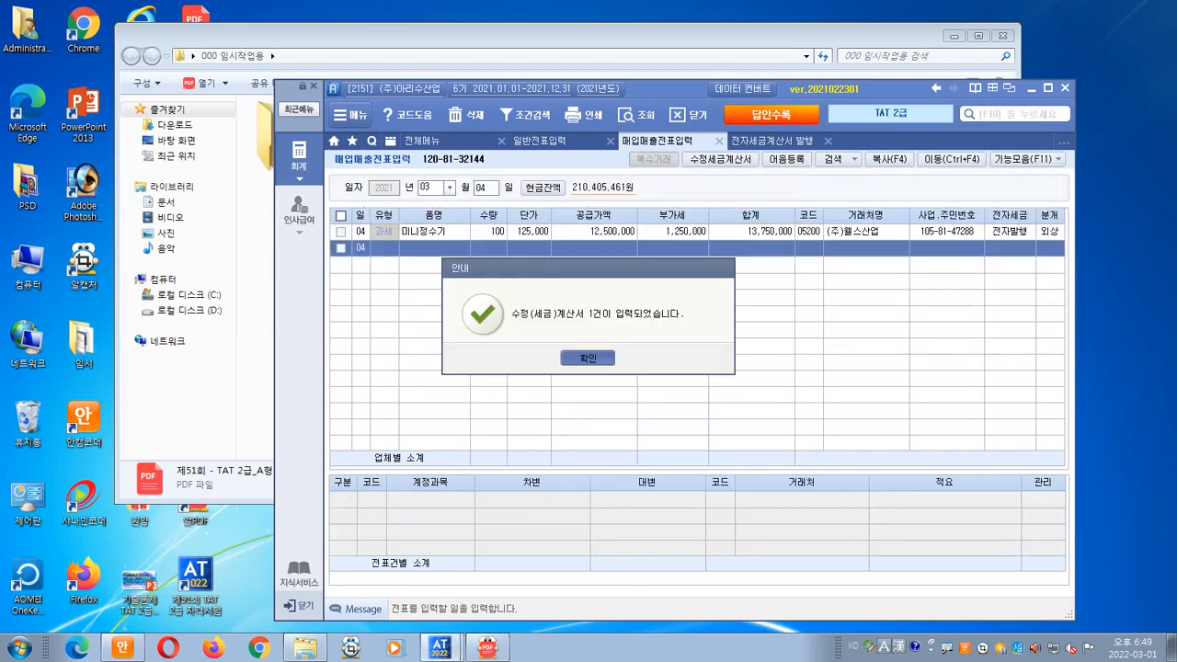
key(Return)
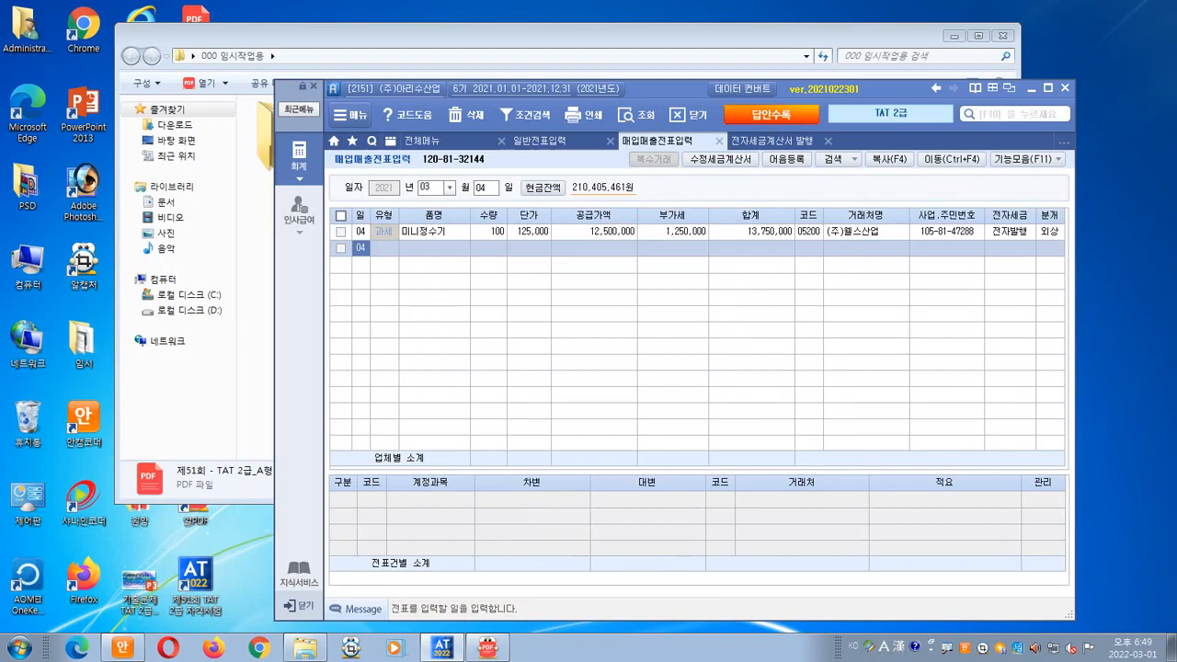
- Query the May 10 (05월 10일) slip in 매입매출전표입력
key(alt+Tab)
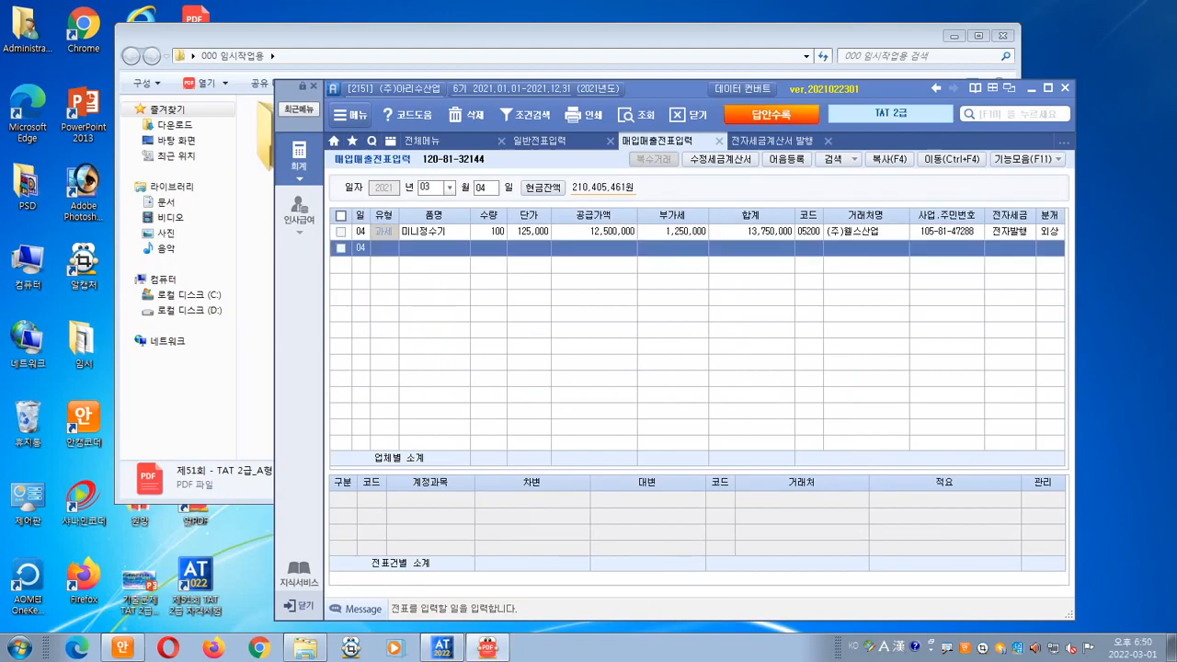
key(alt+Tab)
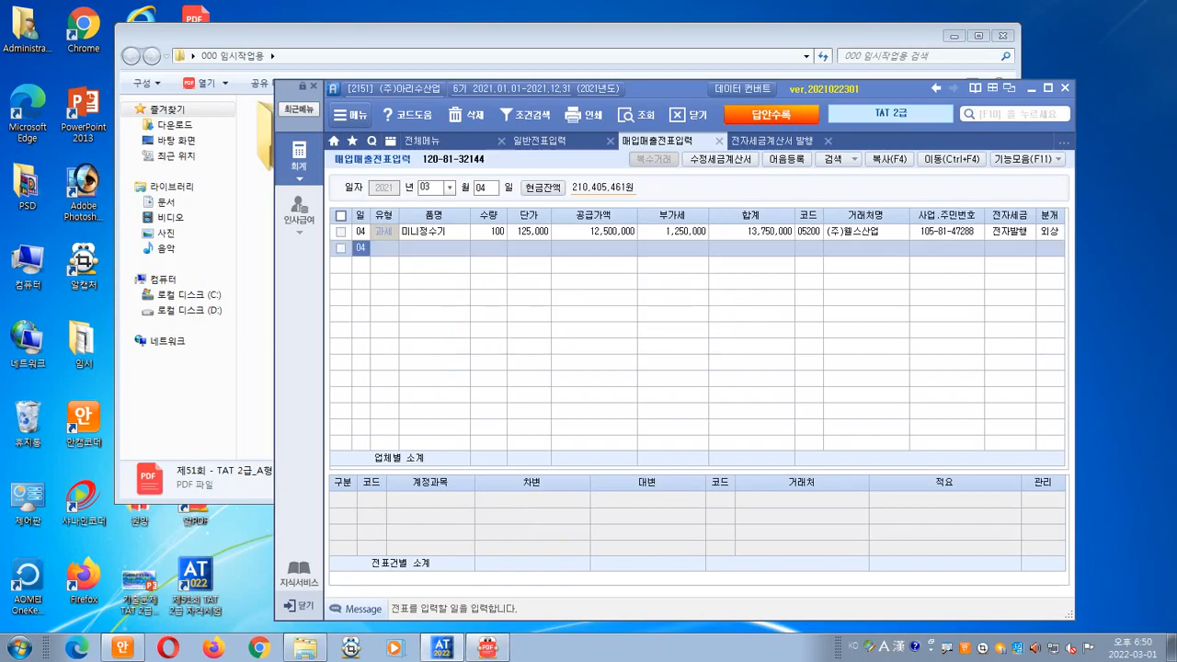
click(428, 188)
text(0510)
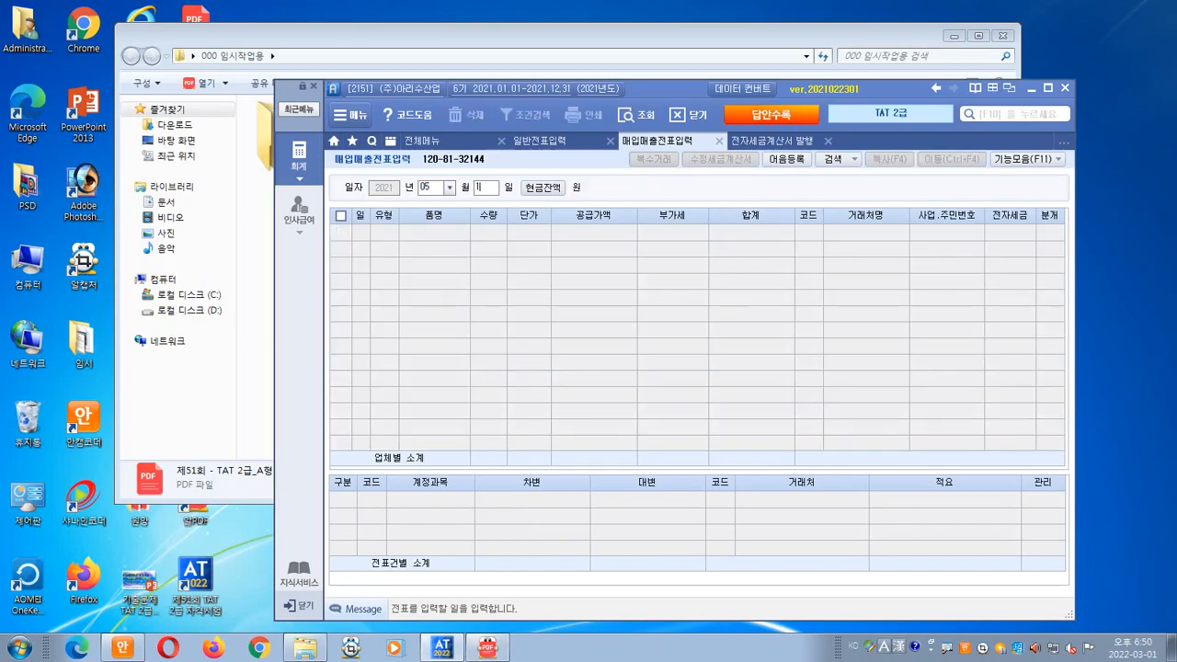
key(Return)
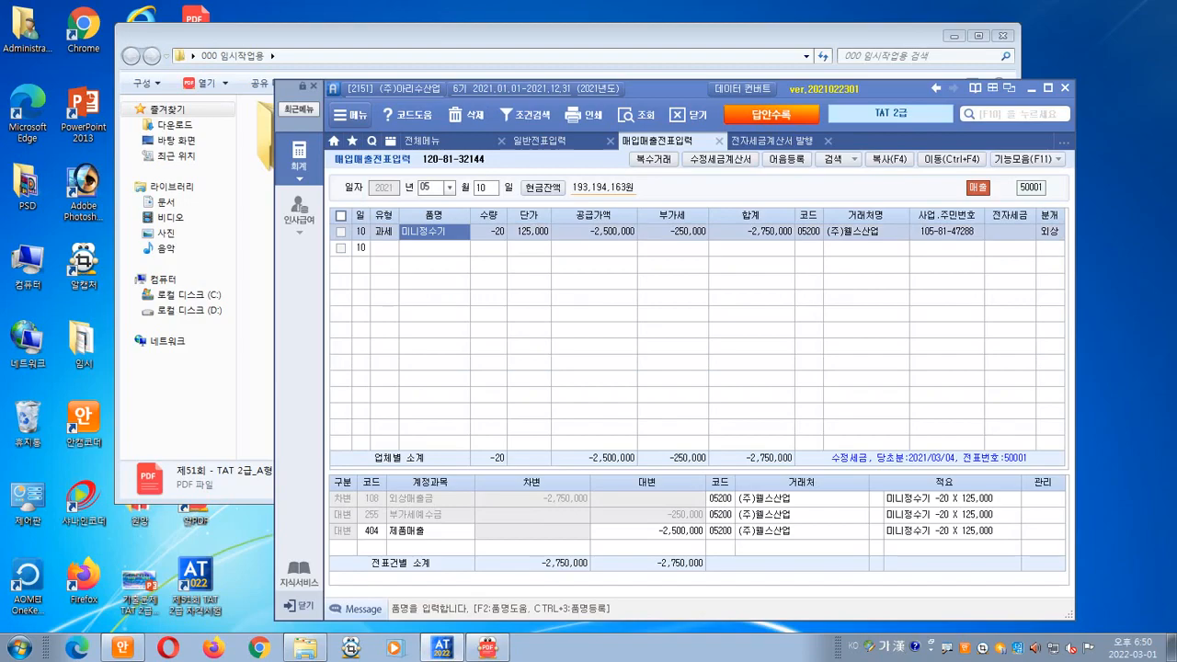
- Box the May 10 date, circle the slip's 수량, 전자세금 and 분개 fields, and underline its amounts and 거래처명
key(alt+Tab)
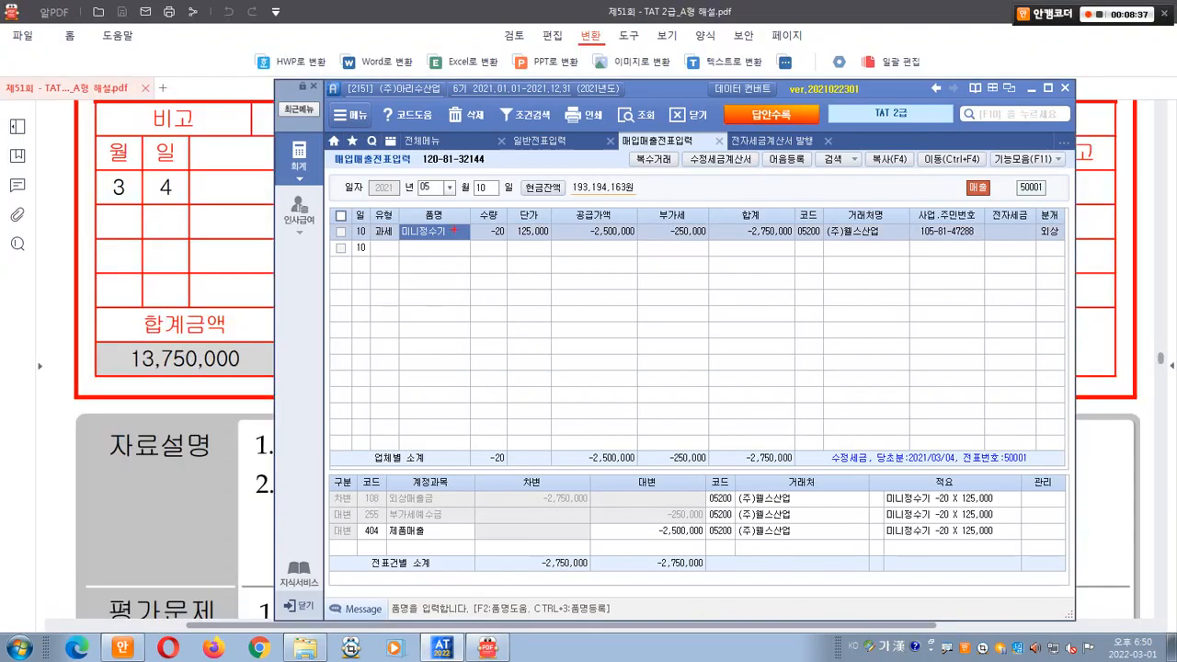
mouse_move(415, 169)
mouse_down()
mouse_move(526, 195)
mouse_move(480, 237)
mouse_move(512, 254)
mouse_up()
mouse_move(588, 241)
mouse_down()
mouse_move(1011, 250)
mouse_move(1036, 202)
mouse_move(1067, 251)
mouse_up()
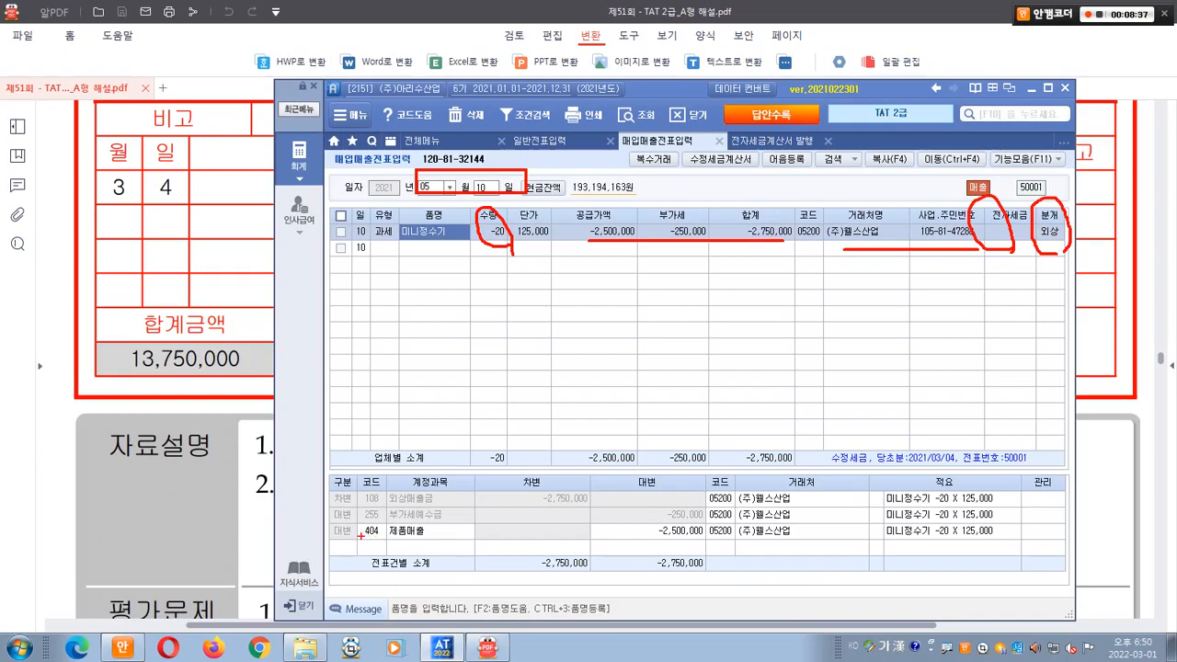
- Check the 10 May return voucher's journal lines and e-tax field against the accounting and revised-invoice instructions in the solution PDF
mouse_move(329, 506)
mouse_down()
mouse_move(478, 524)
mouse_move(484, 540)
mouse_move(721, 539)
mouse_up()
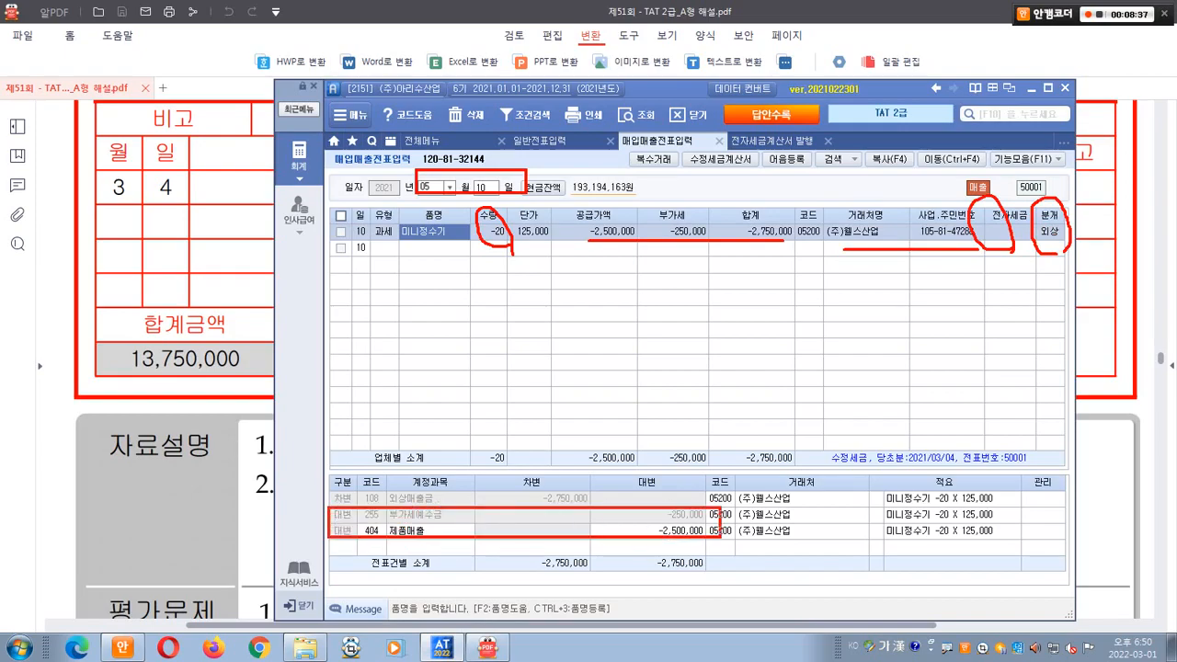
mouse_move(582, 506)
mouse_down()
mouse_move(553, 520)
mouse_move(539, 480)
mouse_move(584, 499)
mouse_up()
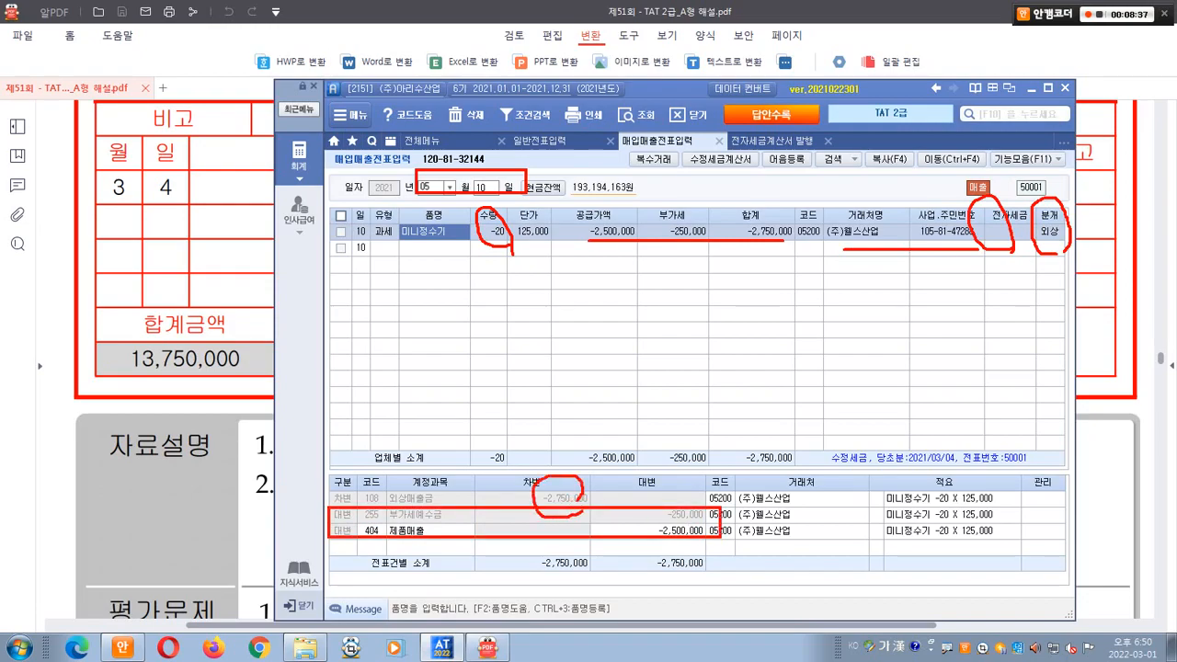
key(Escape)
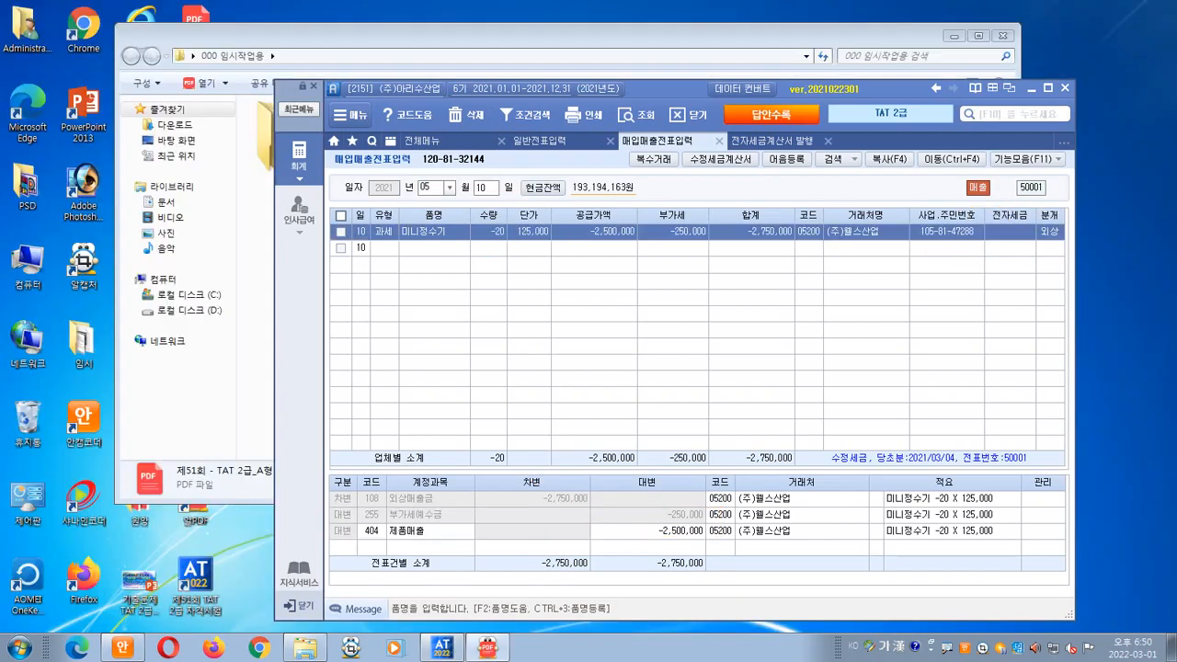
key(alt+Tab)
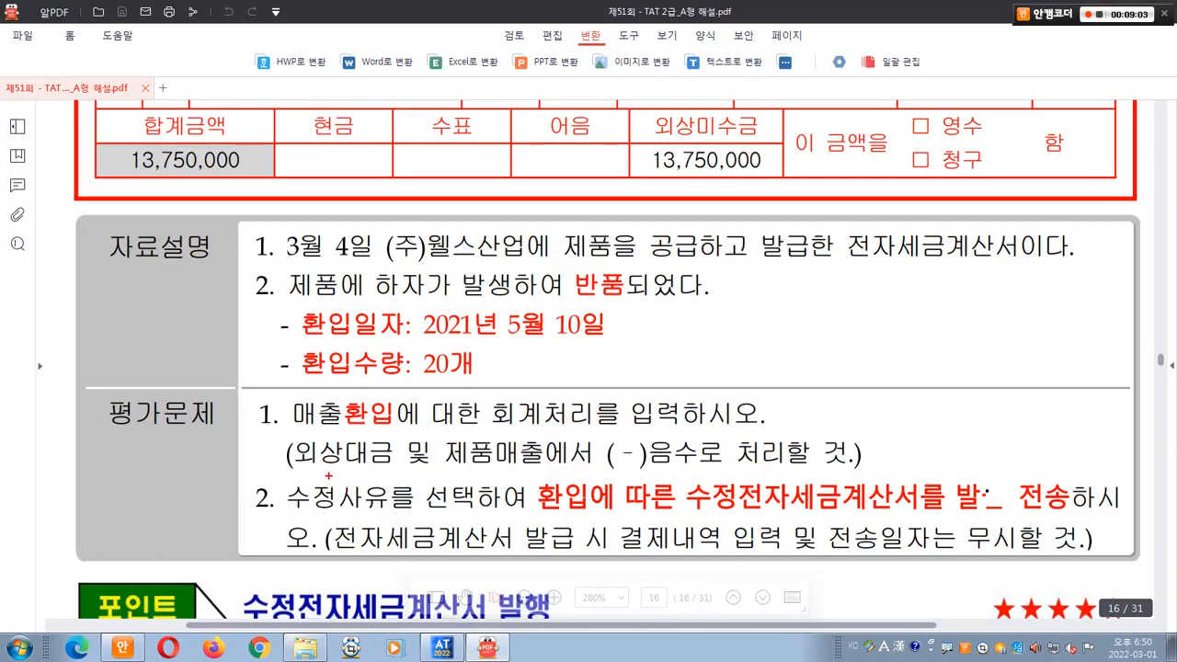
drag(306, 472, 851, 473)
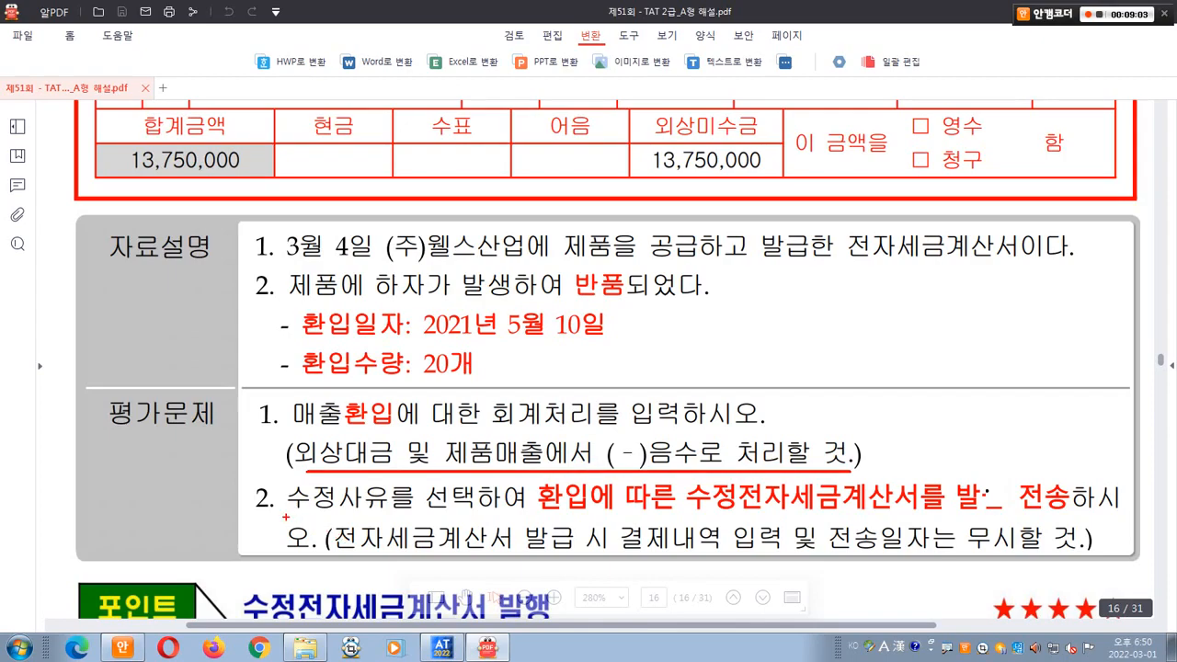
mouse_move(286, 517)
mouse_down()
mouse_move(912, 520)
mouse_move(961, 498)
mouse_move(1003, 511)
mouse_move(1048, 501)
mouse_up()
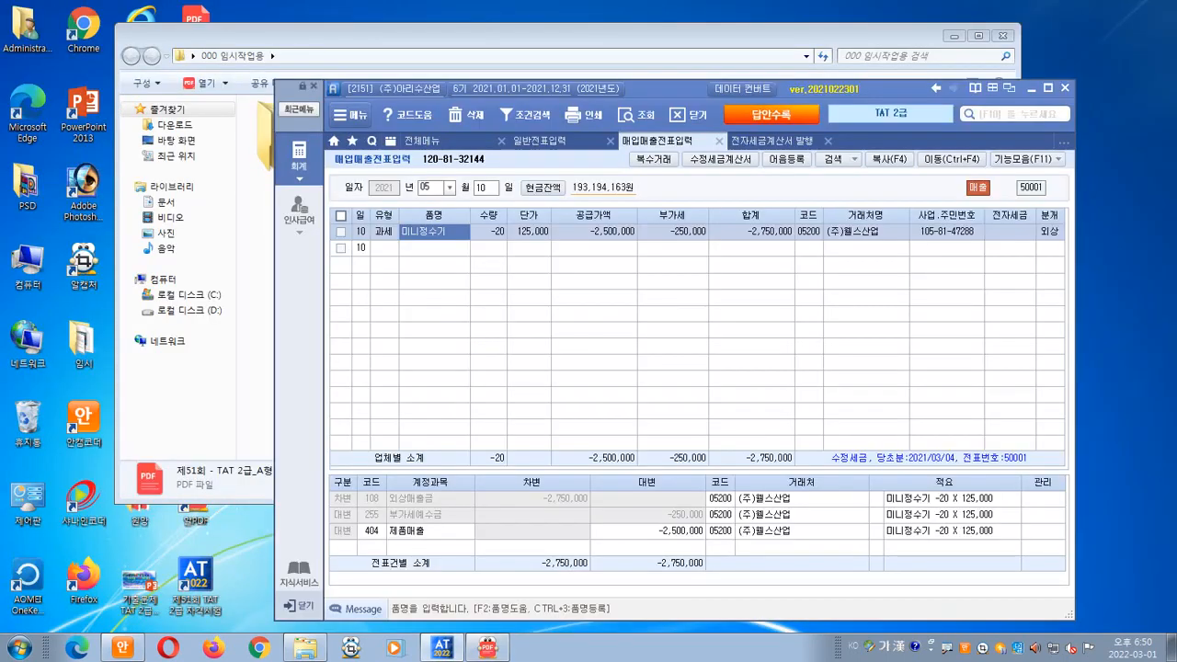
click(1010, 232)
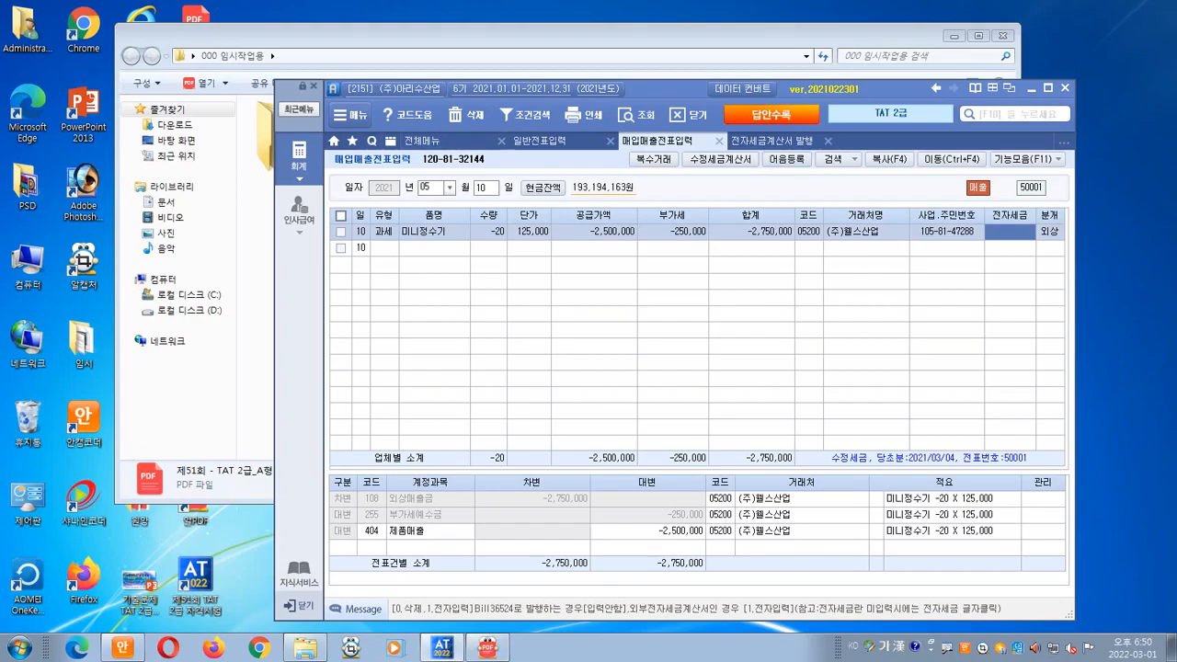
- Reopen 전자세금계산서 발행 및 내역관리 and list the sales invoices dated 2021-05-10 for all customers
click(828, 141)
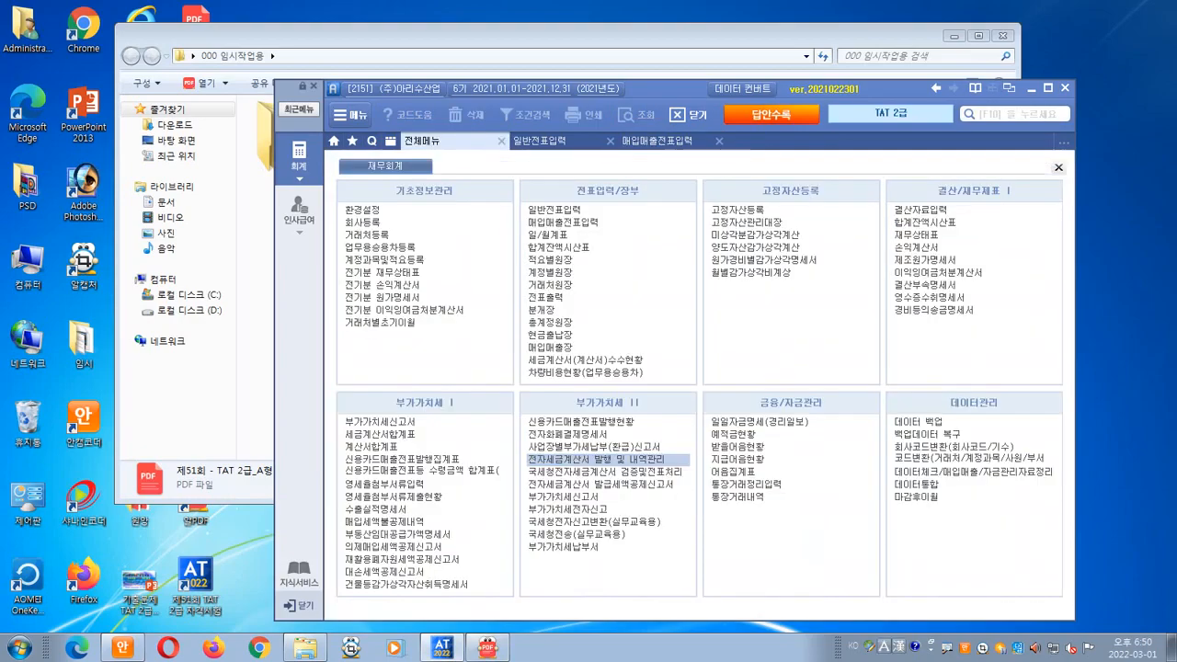
click(596, 460)
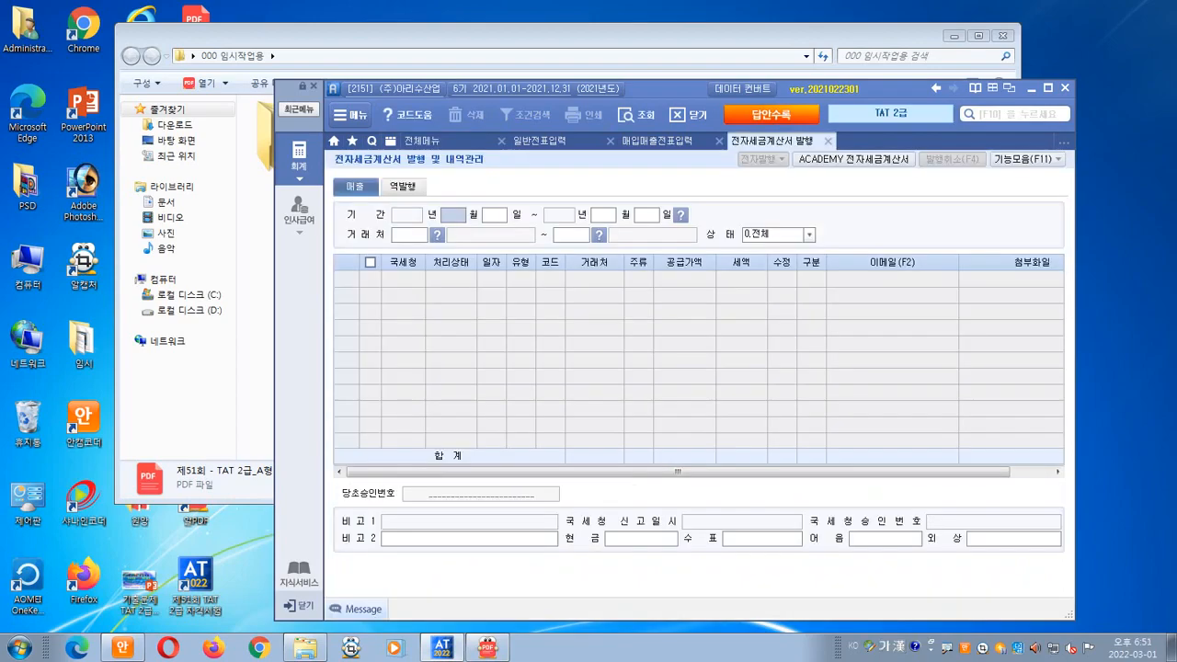
text(05)
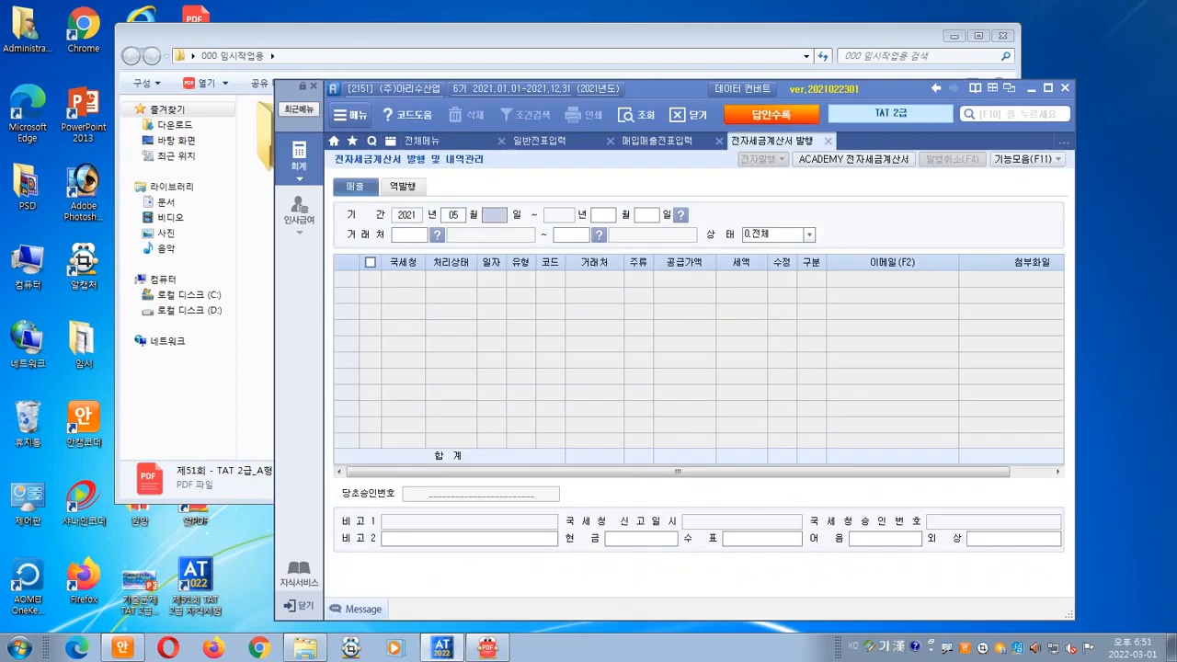
text(100510)
key(Return)
key(Return)
key(Return)
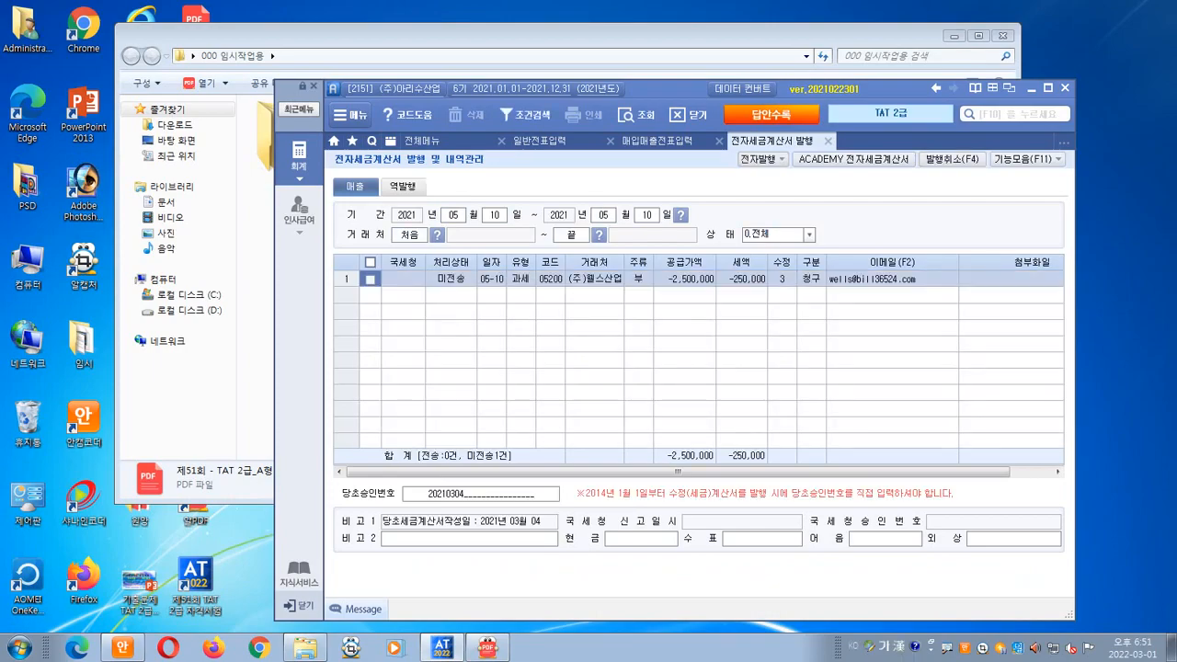
- Issue the revised electronic tax invoice for the untransmitted 10 May entry of (주)웰스산업, accepting the prefilled login
key(ctrl+2)
mouse_move(470, 300)
mouse_down()
mouse_move(429, 294)
mouse_move(472, 271)
mouse_move(474, 289)
mouse_up()
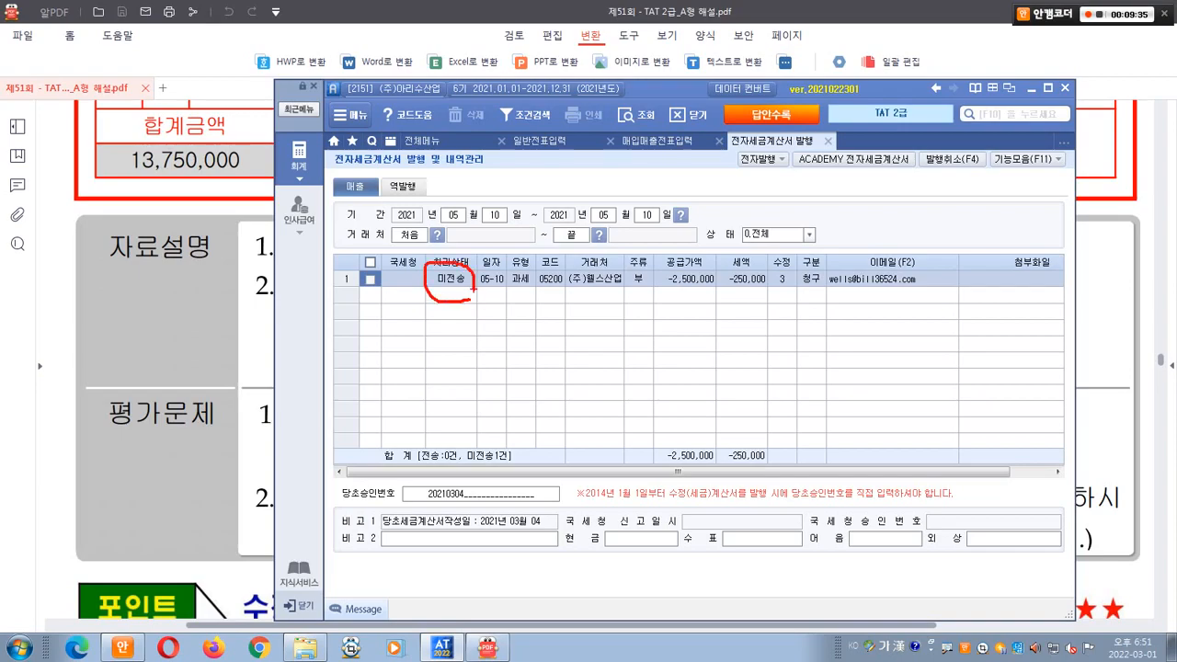
key(Escape)
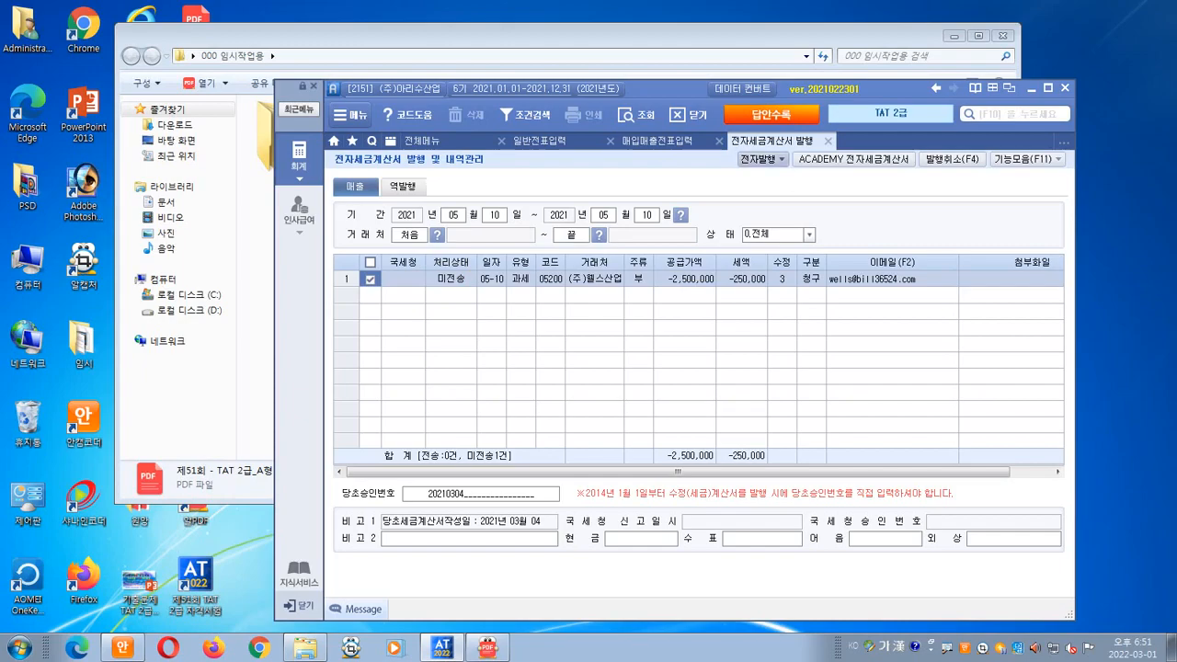
click(759, 159)
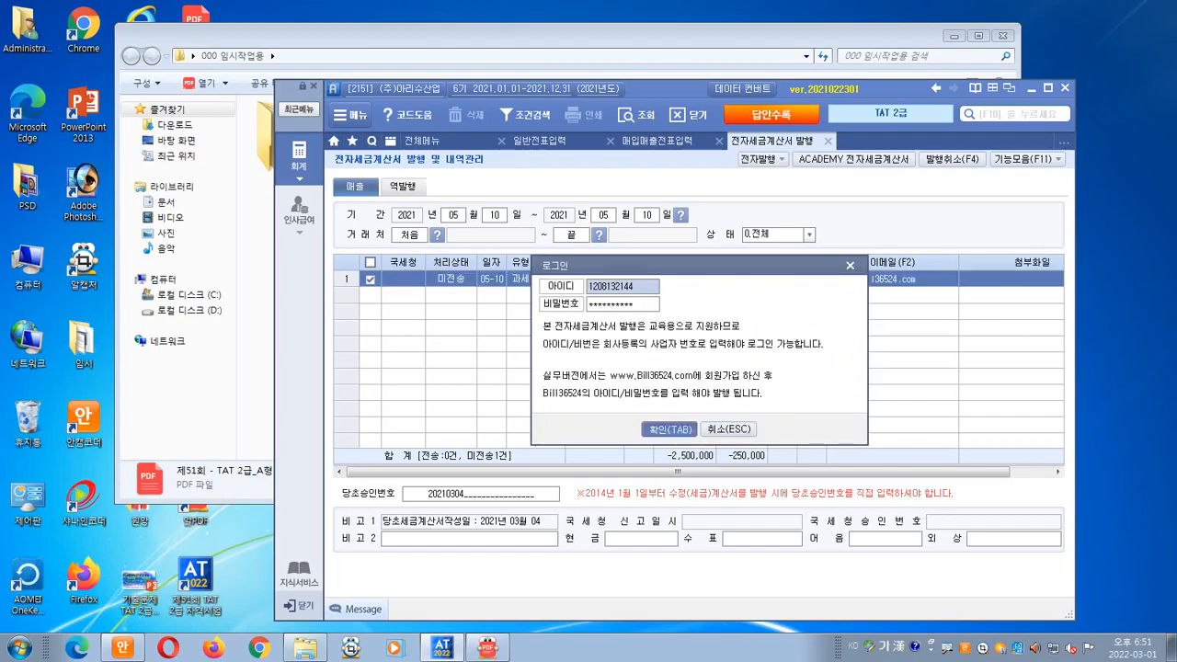
click(669, 428)
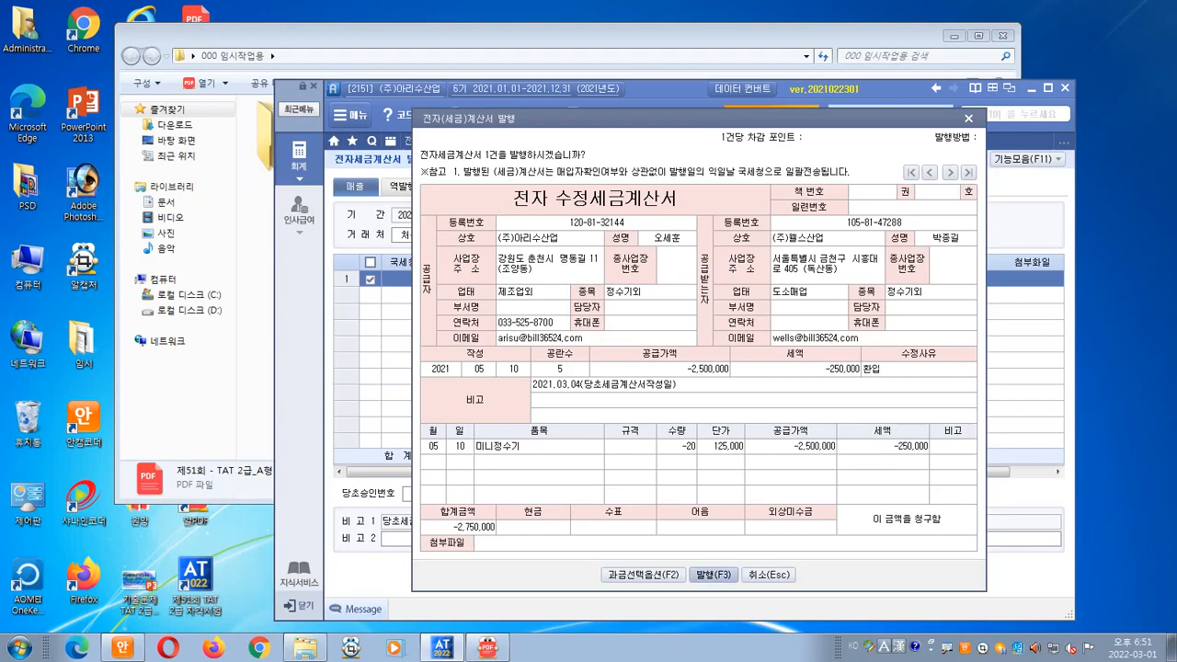
key(F3)
key(Return)
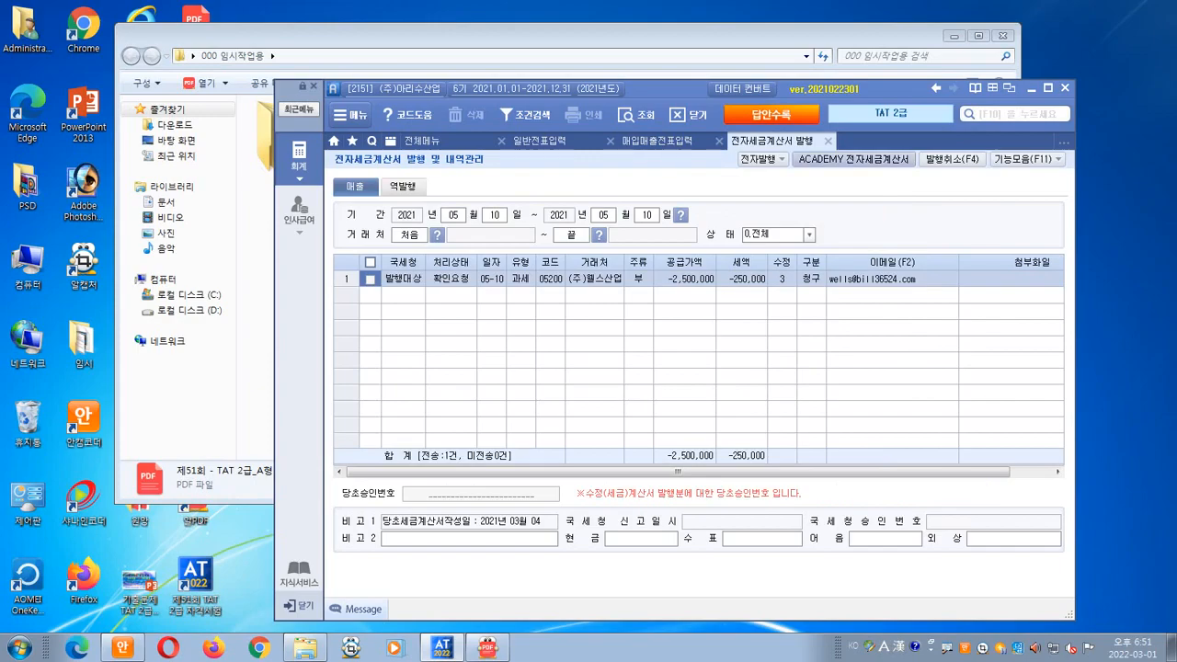
- Issue the 2021-05-10 revised invoice for (주)웰스산업 in ACADEMY 전자세금계산서 and close it
click(853, 159)
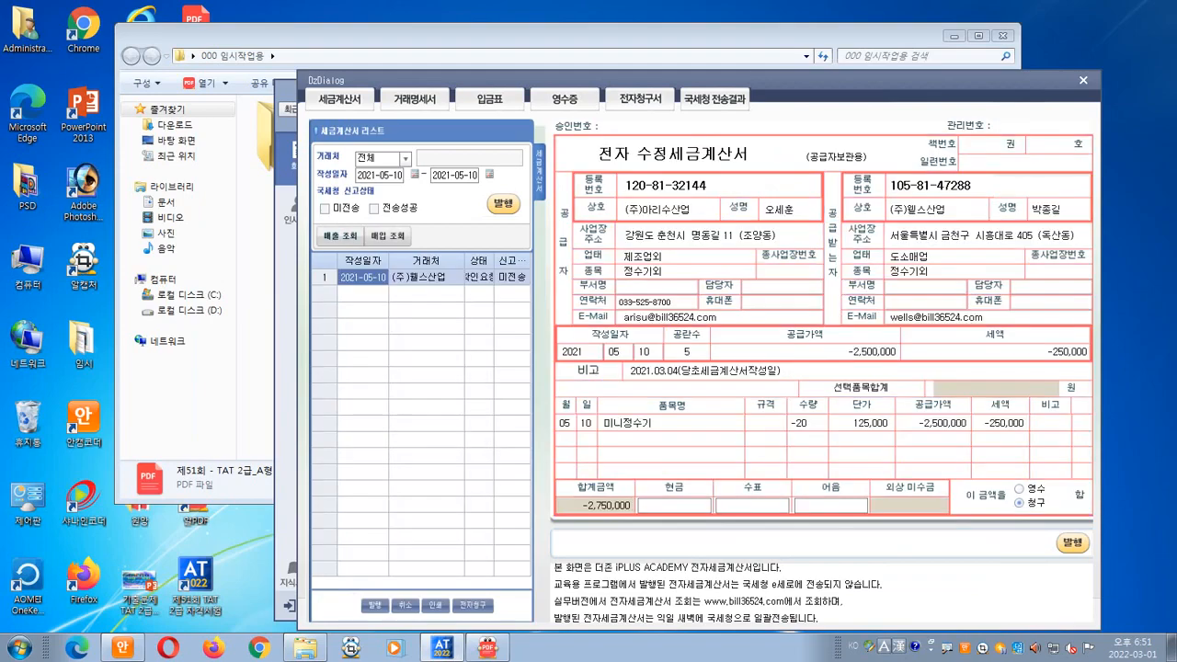
key(Return)
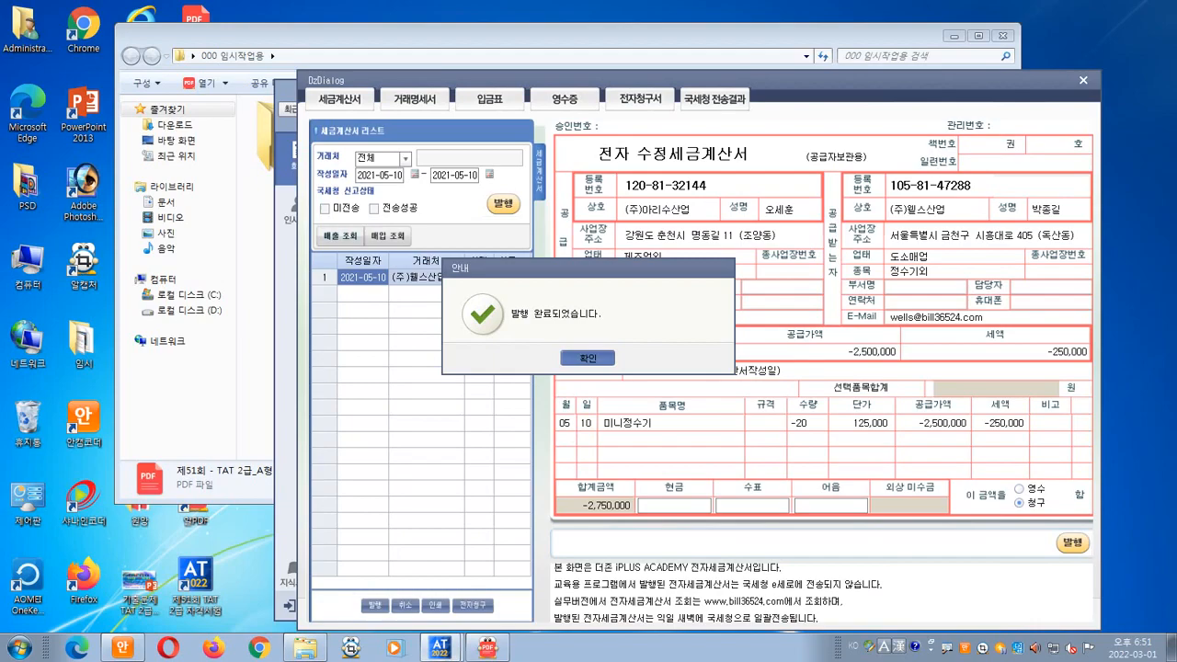
key(Return)
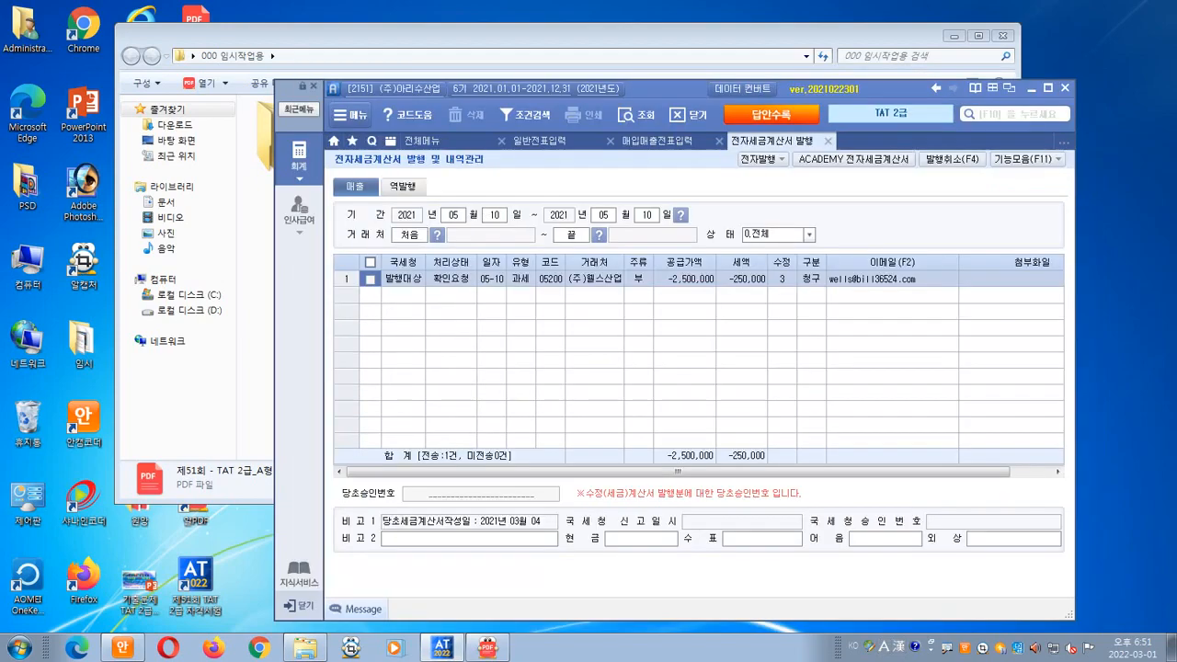
- Check the 전자세금 status of the 10 May voucher in 매입매출전표입력
click(656, 141)
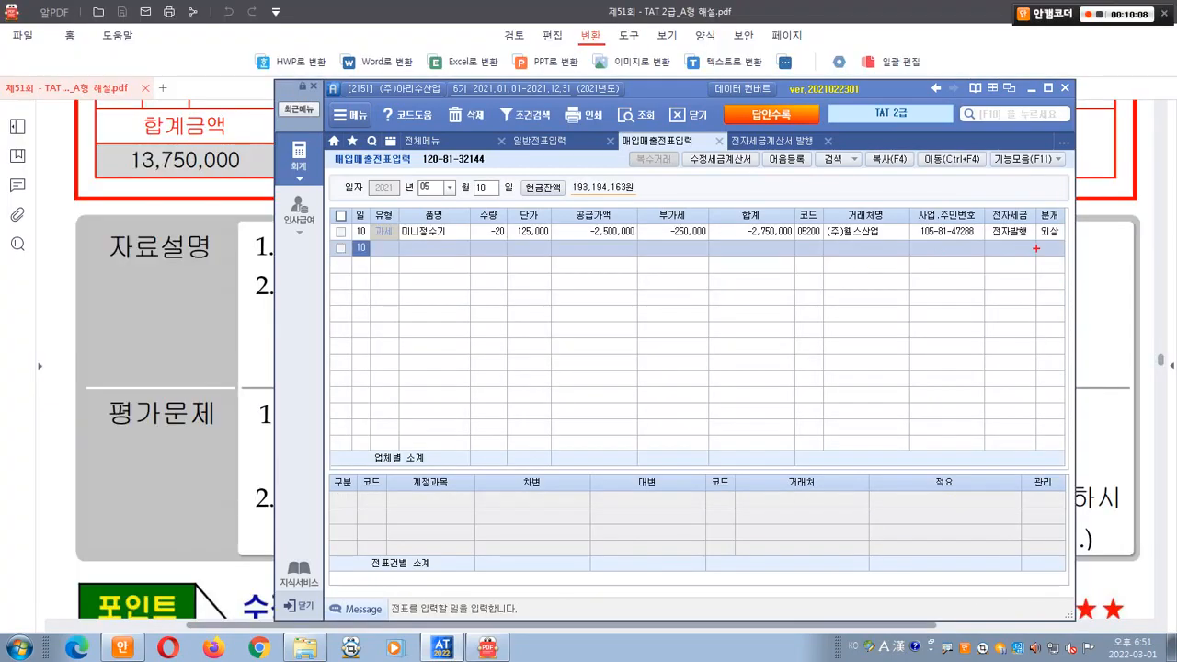
mouse_move(1036, 249)
mouse_down()
mouse_move(973, 252)
mouse_move(1010, 262)
mouse_up()
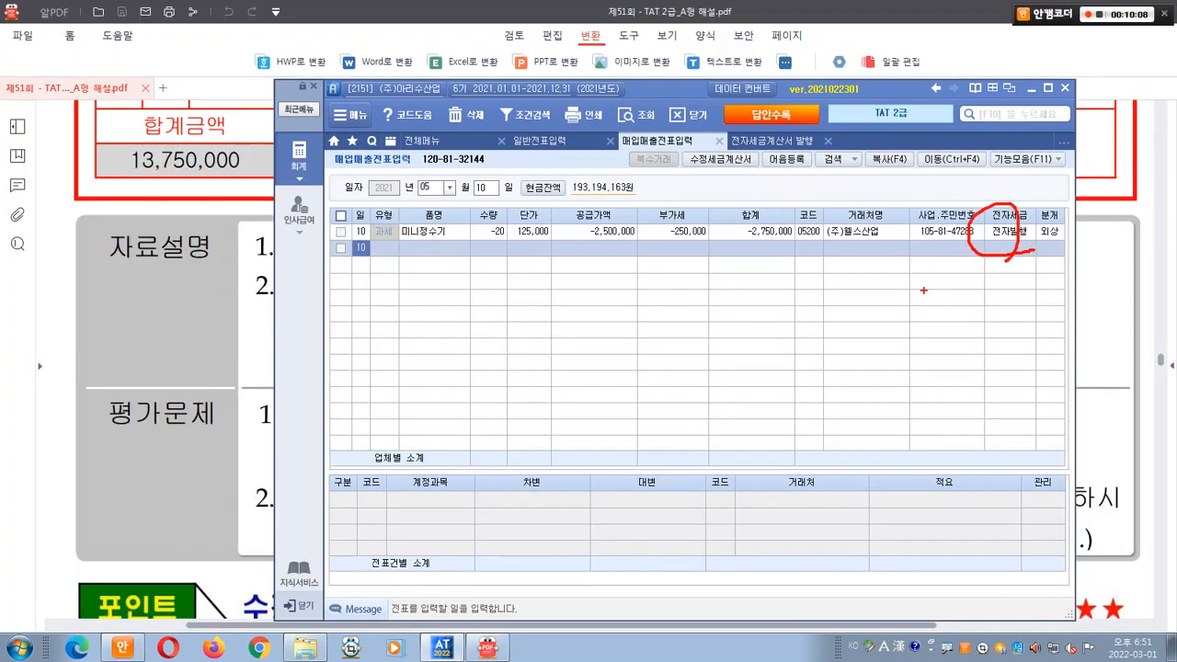
key(Escape)
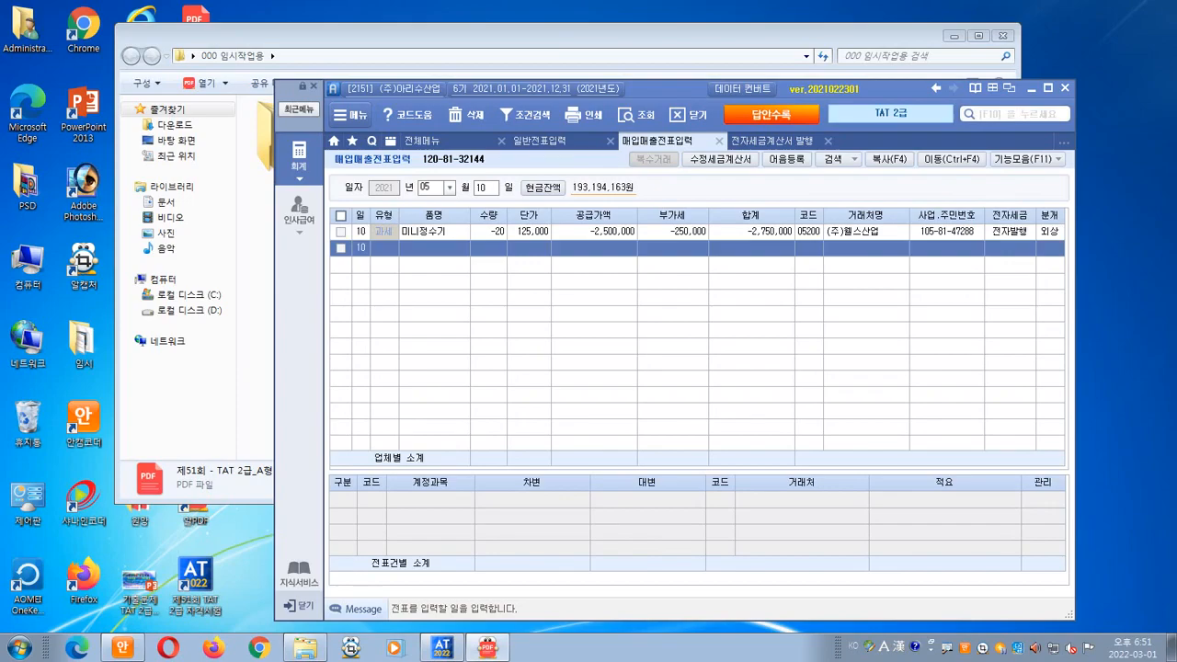
- Read the key-point explanation on issuing revised electronic tax invoices for returned goods in the solution PDF
key(alt+Tab)
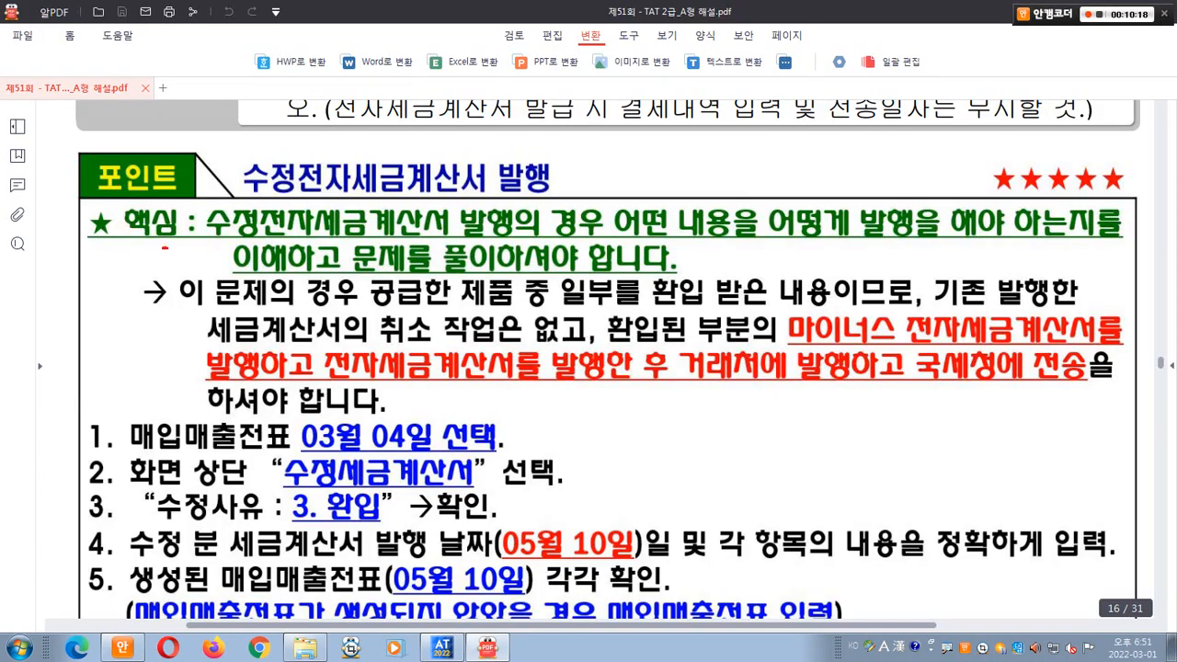
mouse_move(165, 248)
mouse_down()
mouse_move(106, 231)
mouse_move(166, 245)
mouse_move(796, 241)
mouse_up()
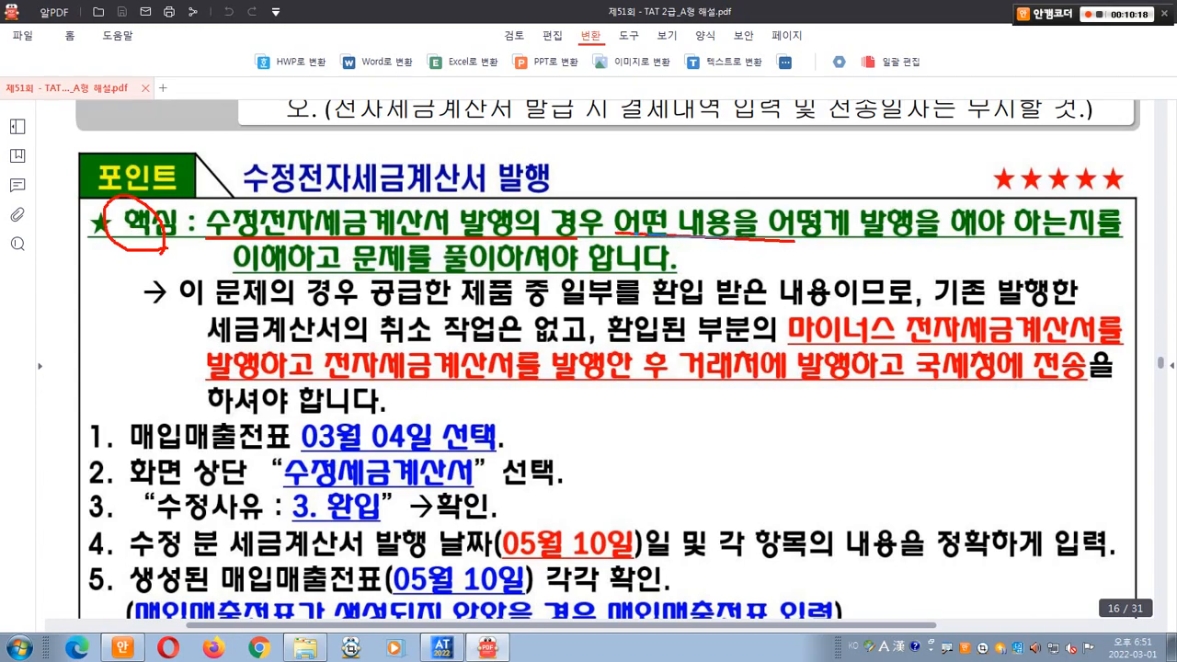
drag(644, 237, 1118, 241)
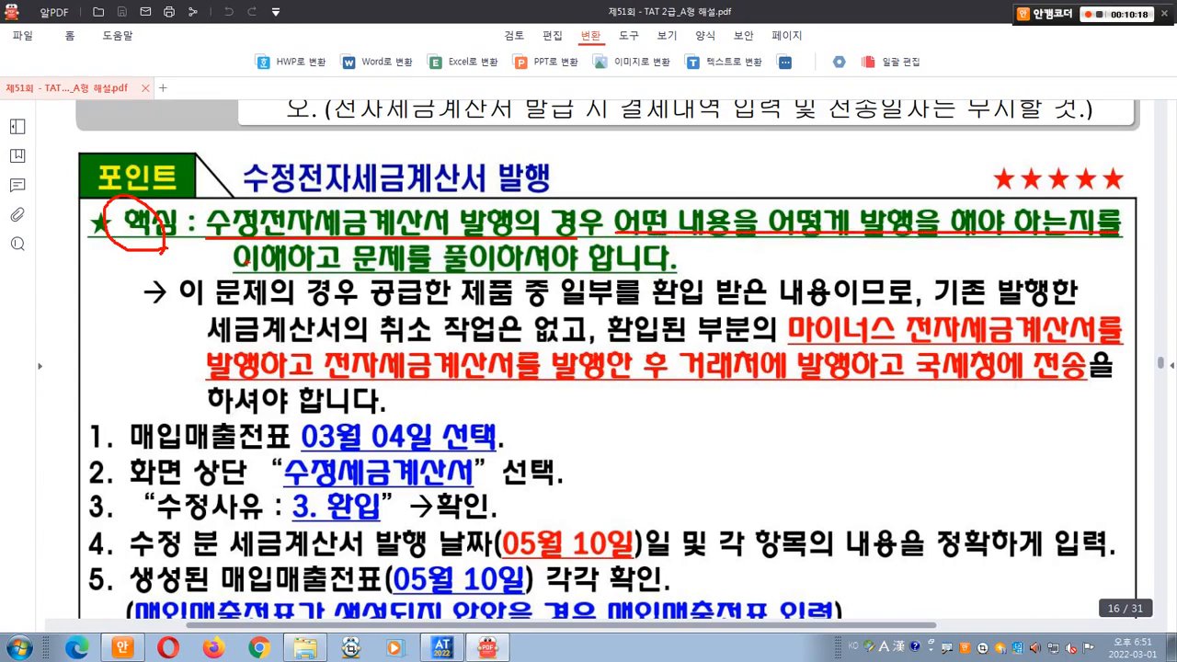
drag(232, 268, 677, 274)
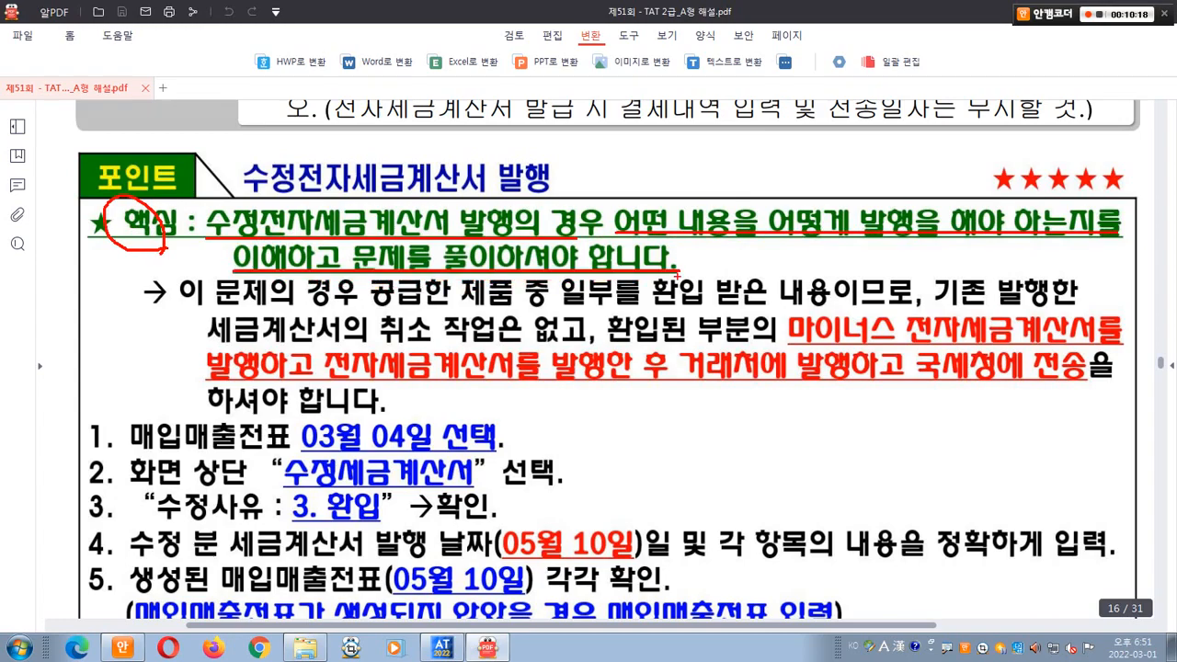
drag(187, 313, 1045, 309)
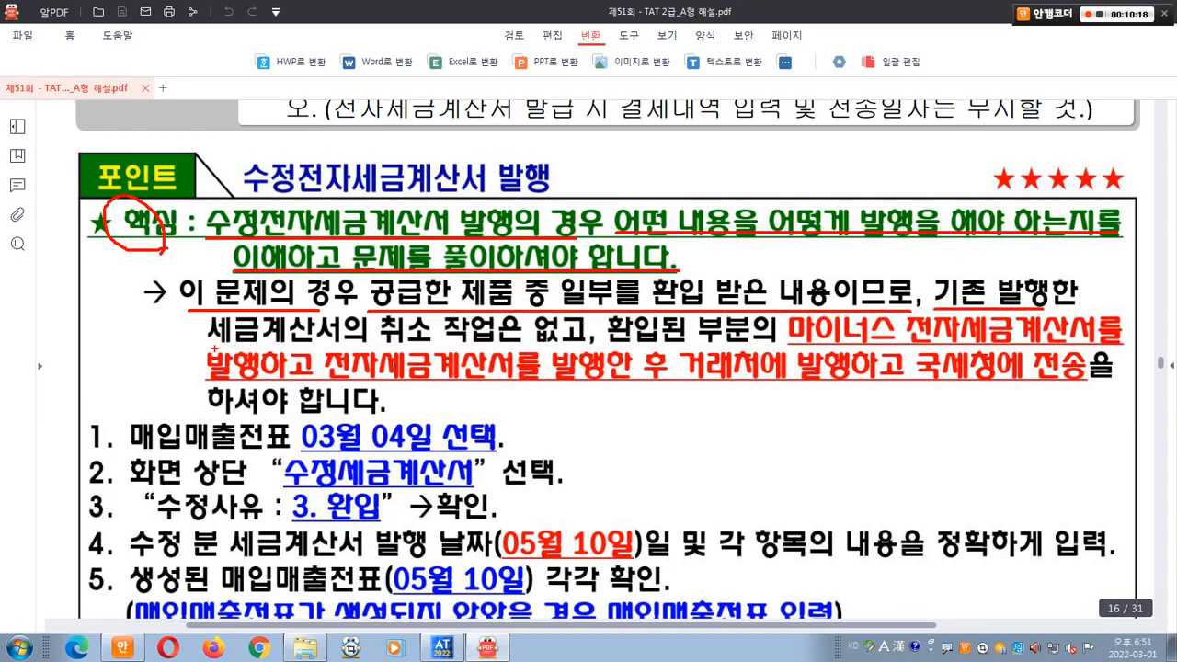
drag(214, 351, 576, 351)
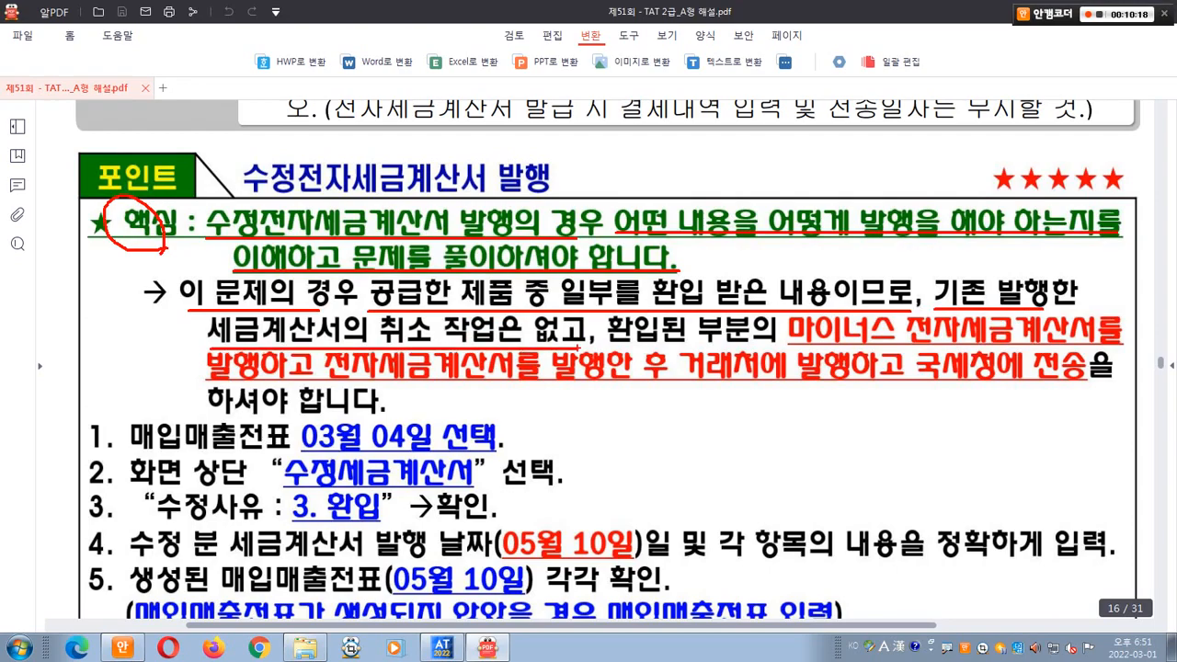
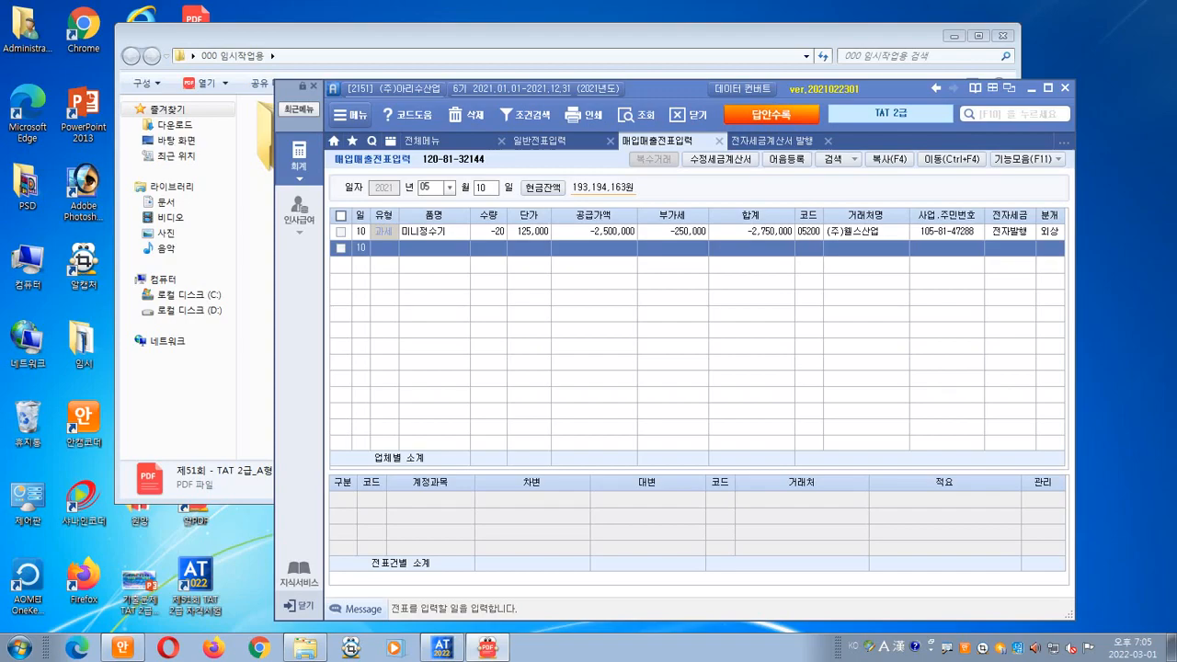
- Switch to 일반전표입력 in the accounting program and set the voucher date to 12 July (07/12)
click(443, 647)
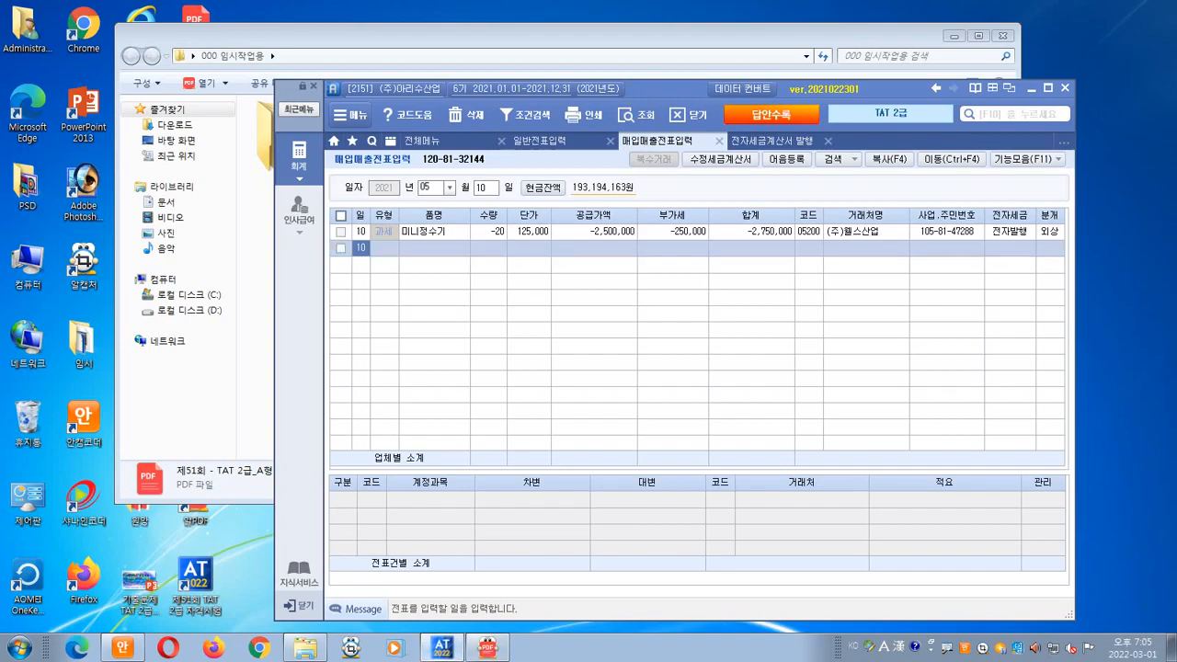
click(541, 141)
click(429, 191)
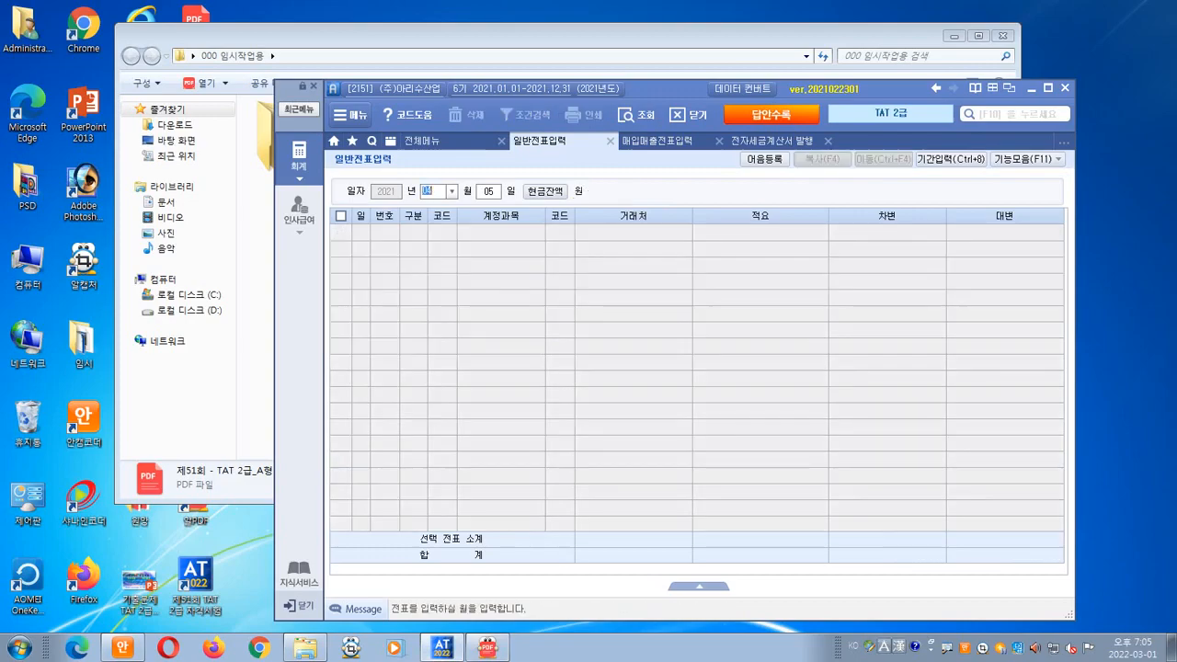
text(07)
key(Return)
text(12)
key(Return)
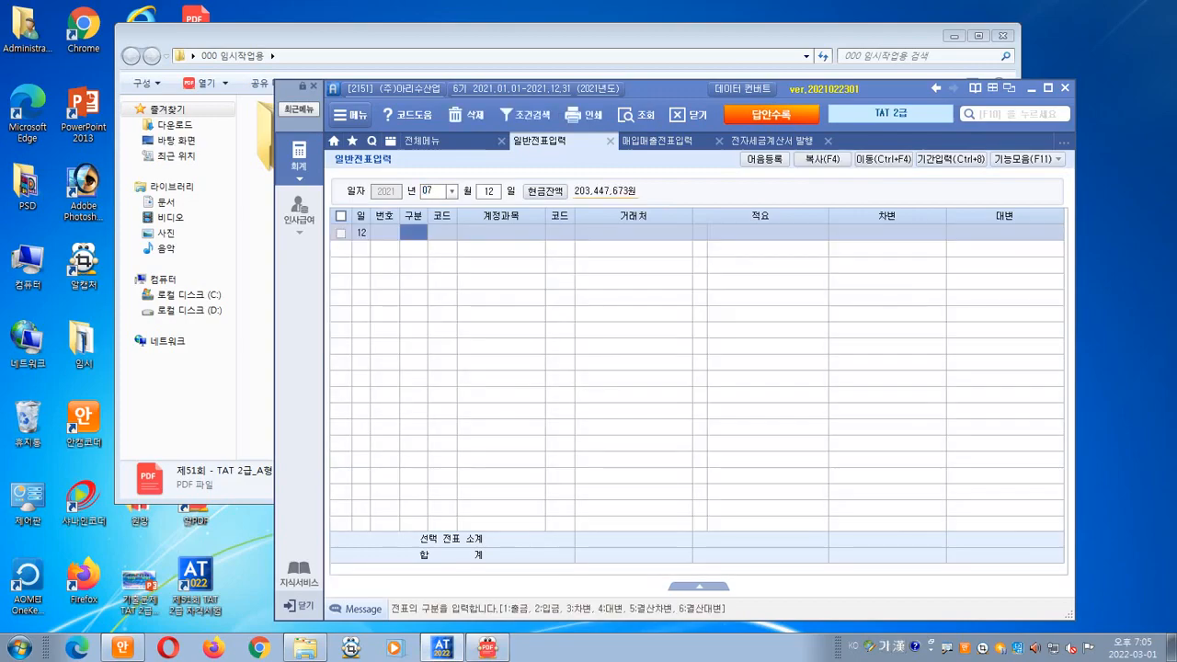
- Enter a debit (차변) line for 원재료 with an amount of 220,000 in the 12 July general voucher
text(3)
key(Return)
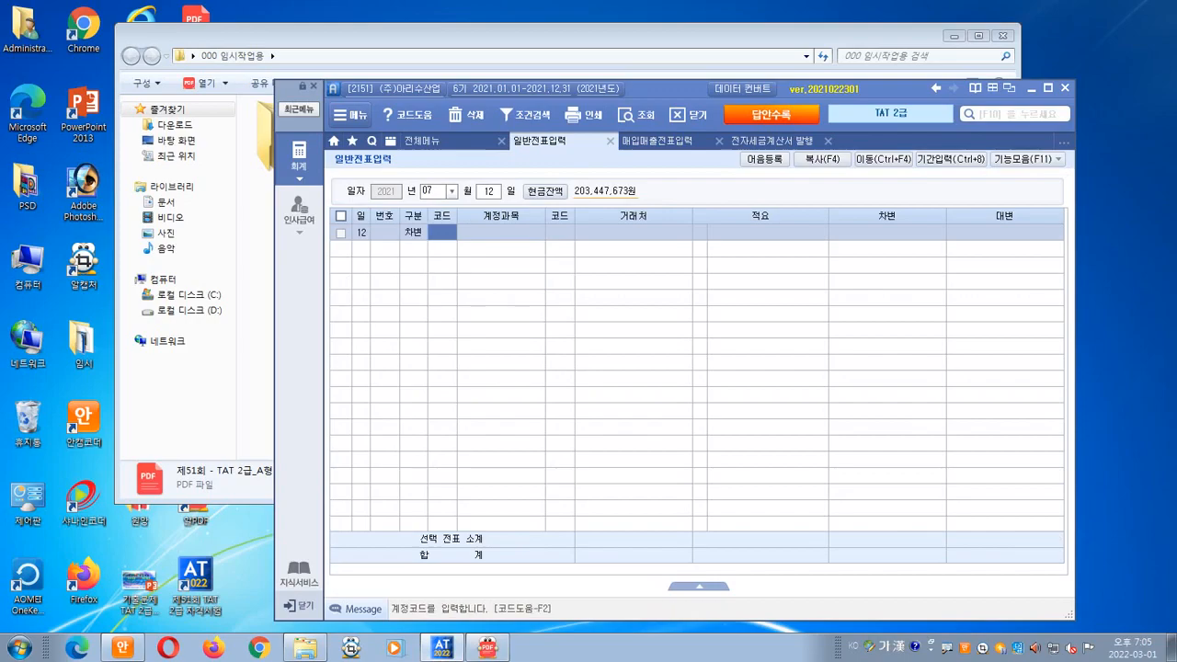
text(원재)
key(Return)
key(Return)
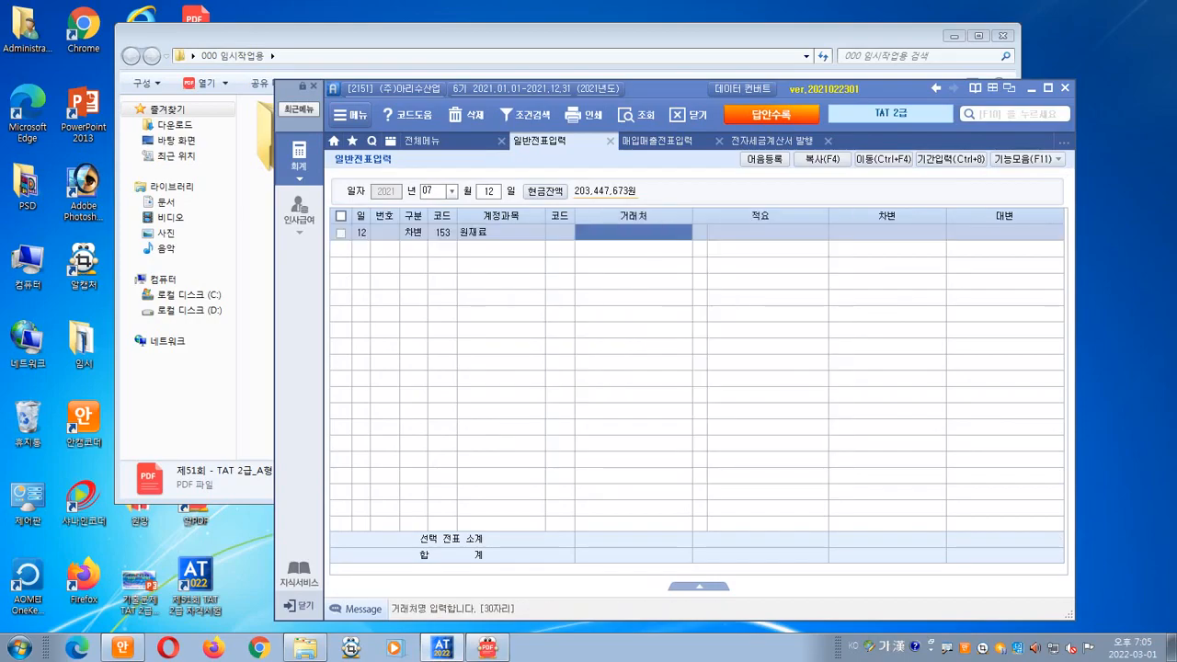
key(Return)
key(Return)
key(F5)
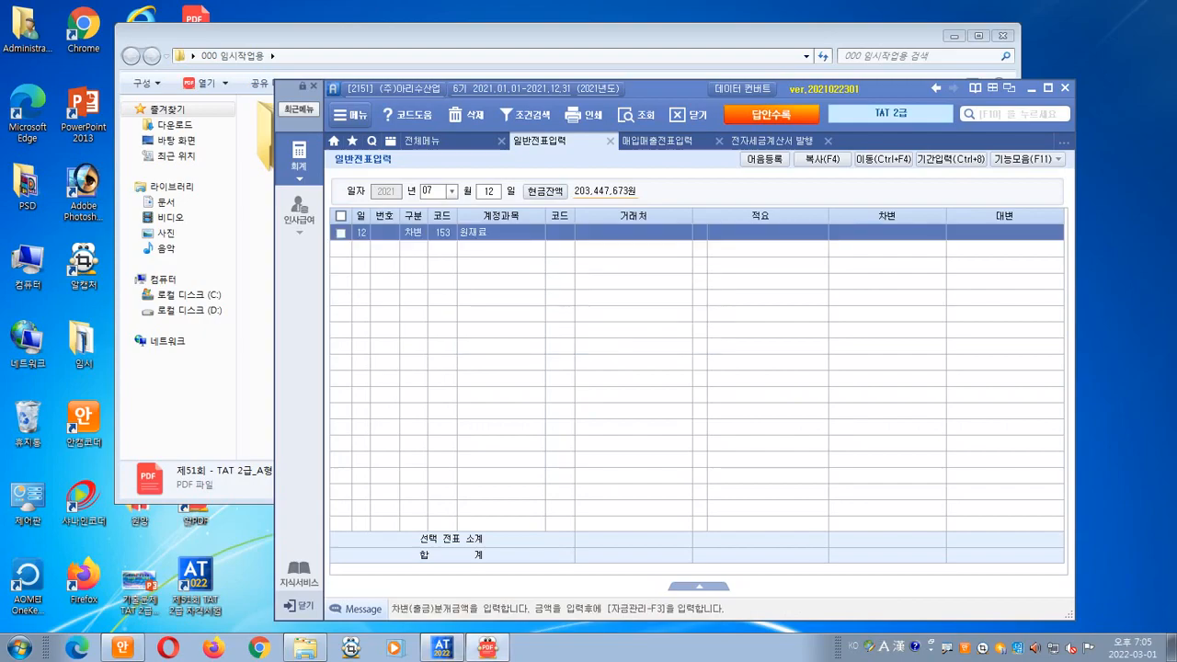
text(2200000)
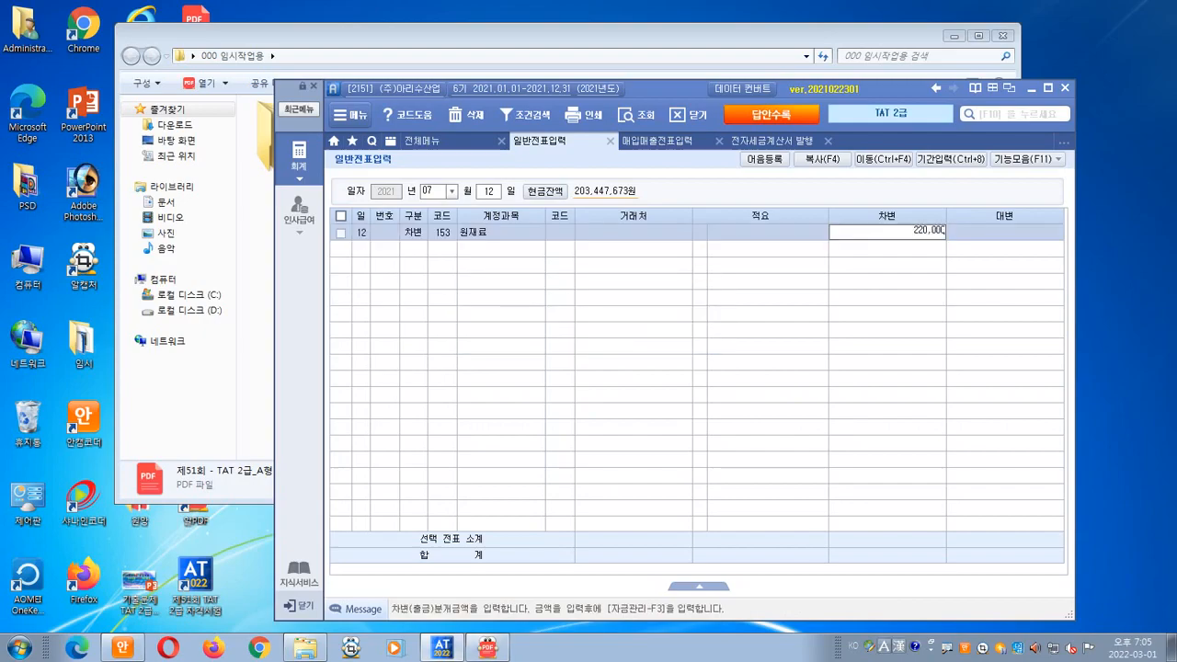
key(Return)
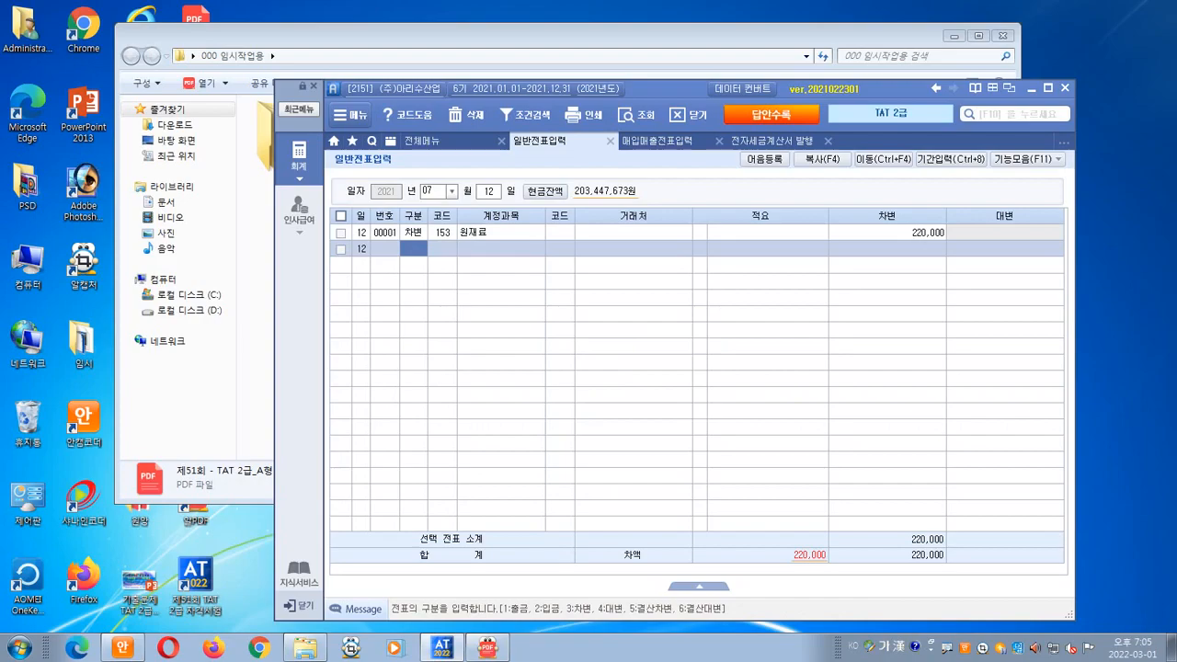
- Add a credit (대변) line for account 101 현금 with an amount of 220,000 to the voucher
text(4)
key(F2)
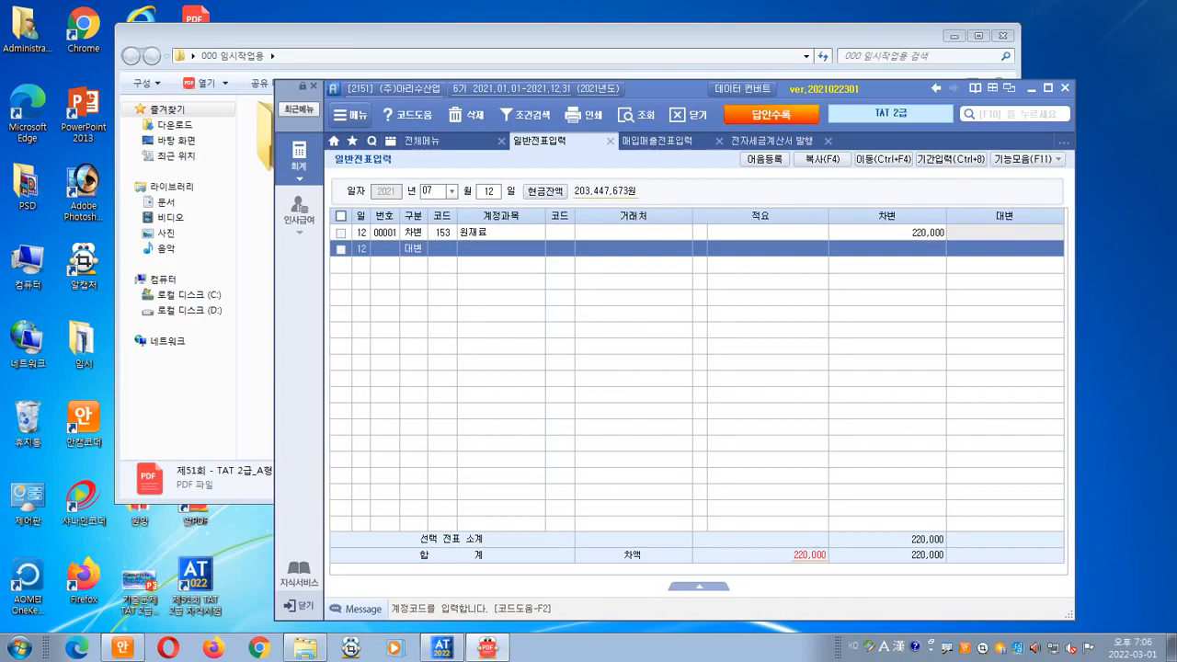
click(442, 249)
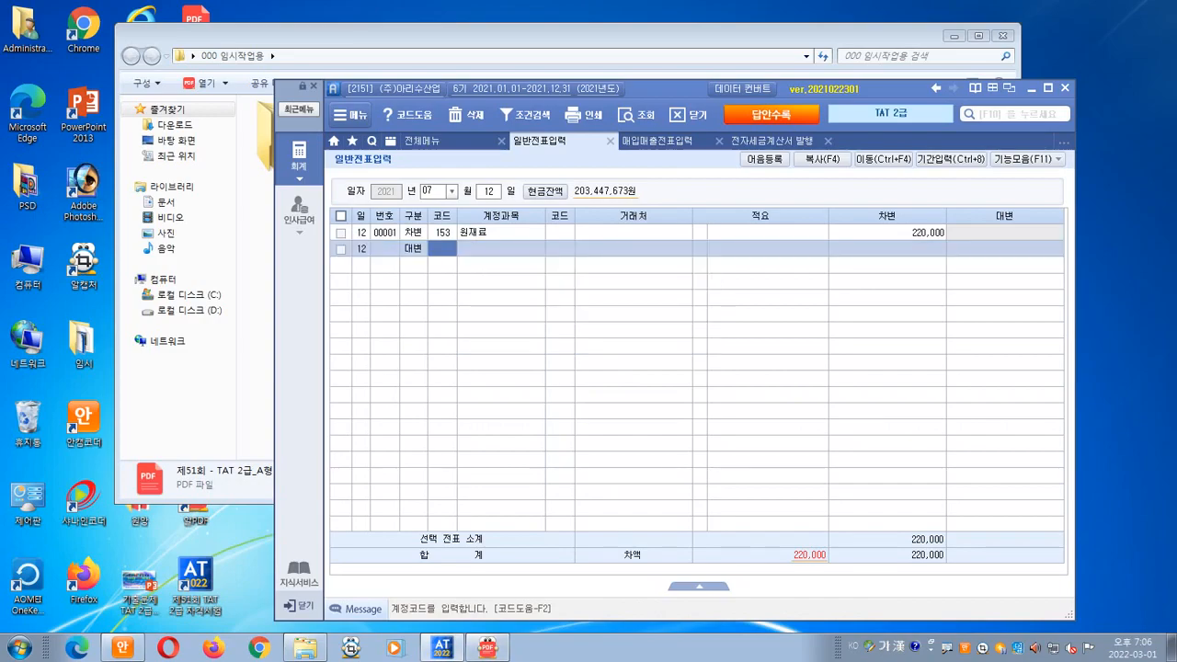
text(101)
key(Return)
key(Return)
key(Return)
key(Return)
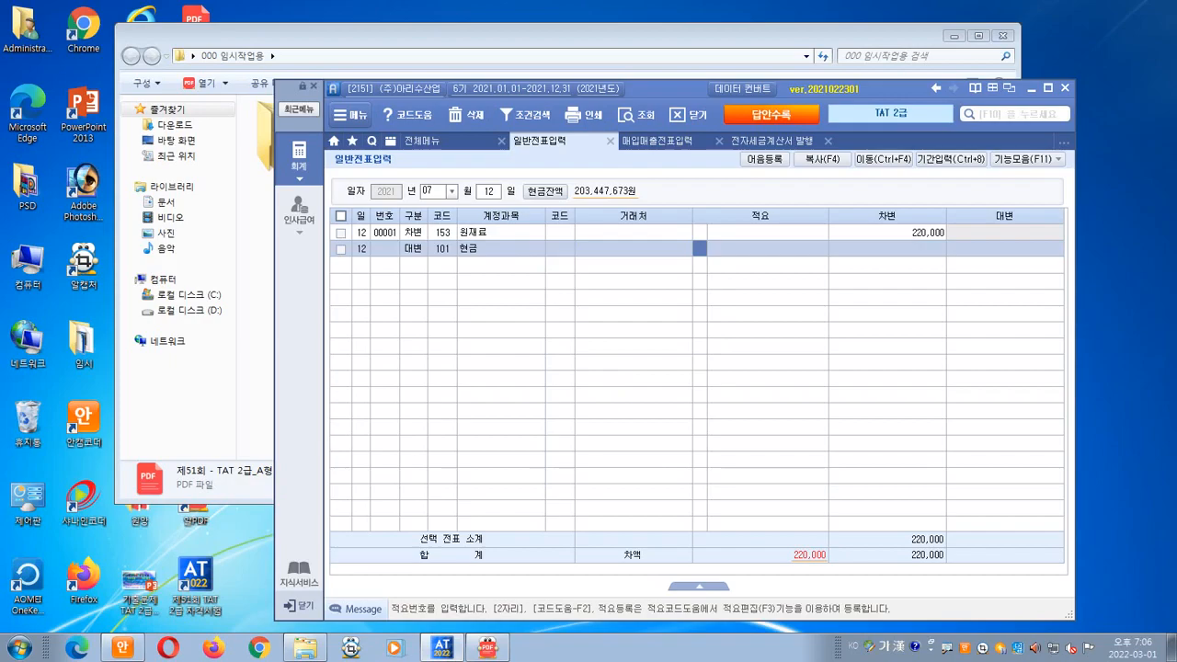
text(2200000)
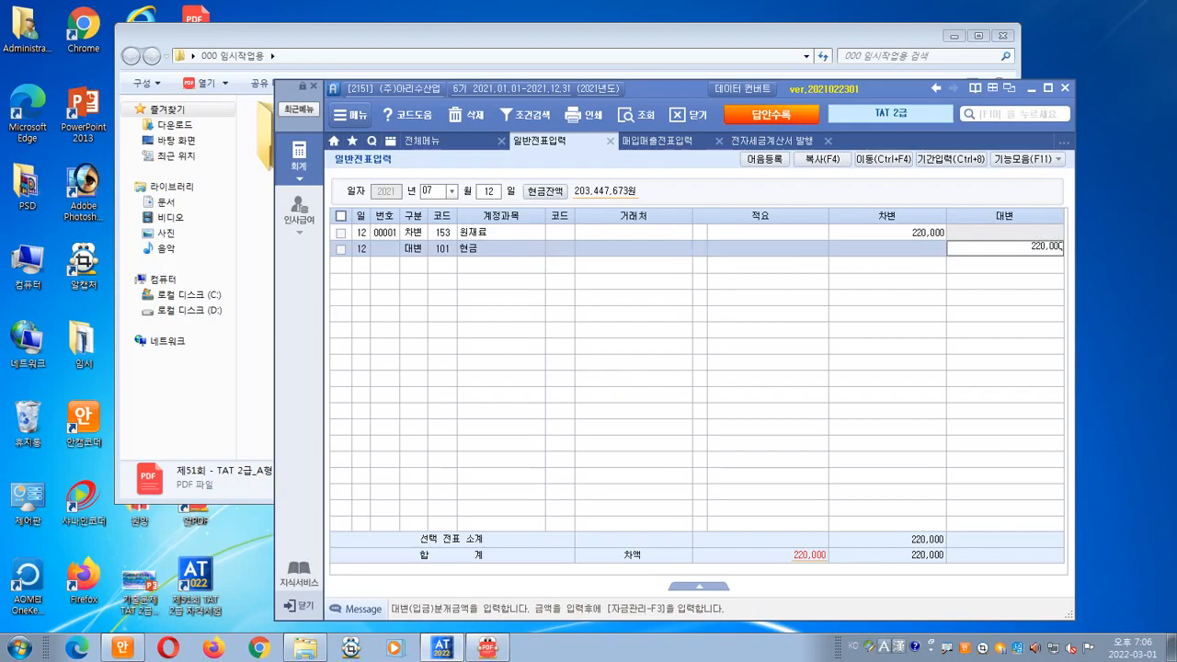
key(Return)
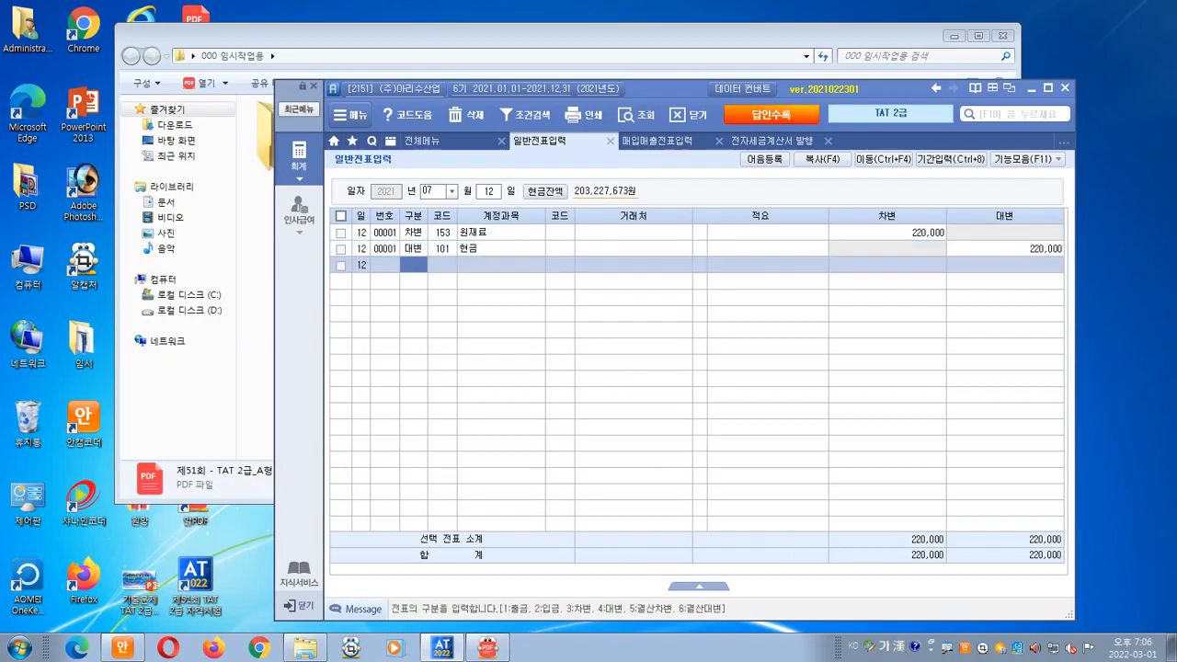
- Switch to 매입매출전표입력 and set the voucher date to 3 August (08/03)
click(658, 141)
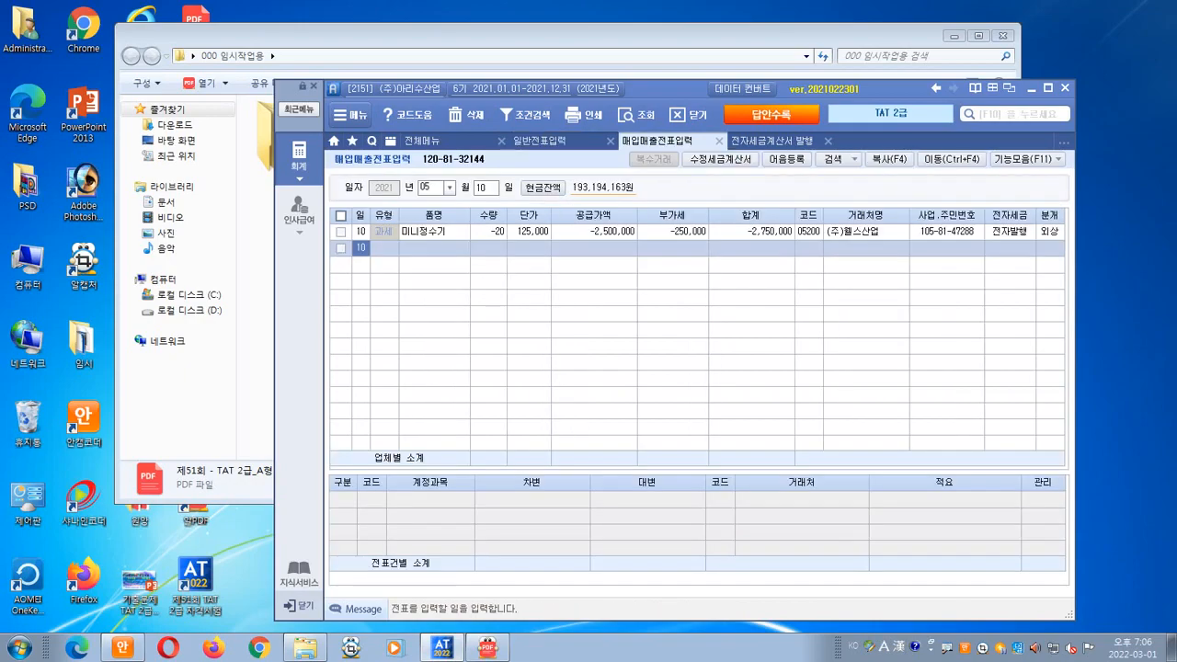
click(488, 647)
click(429, 188)
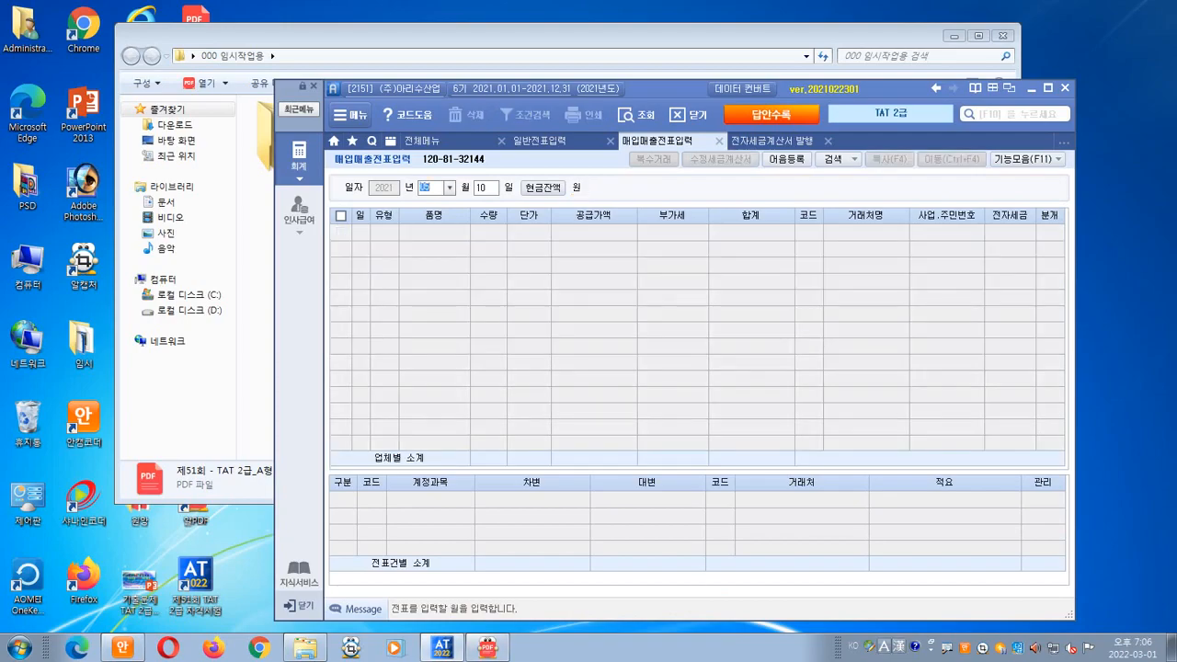
text(8)
key(Return)
text(03)
key(Return)
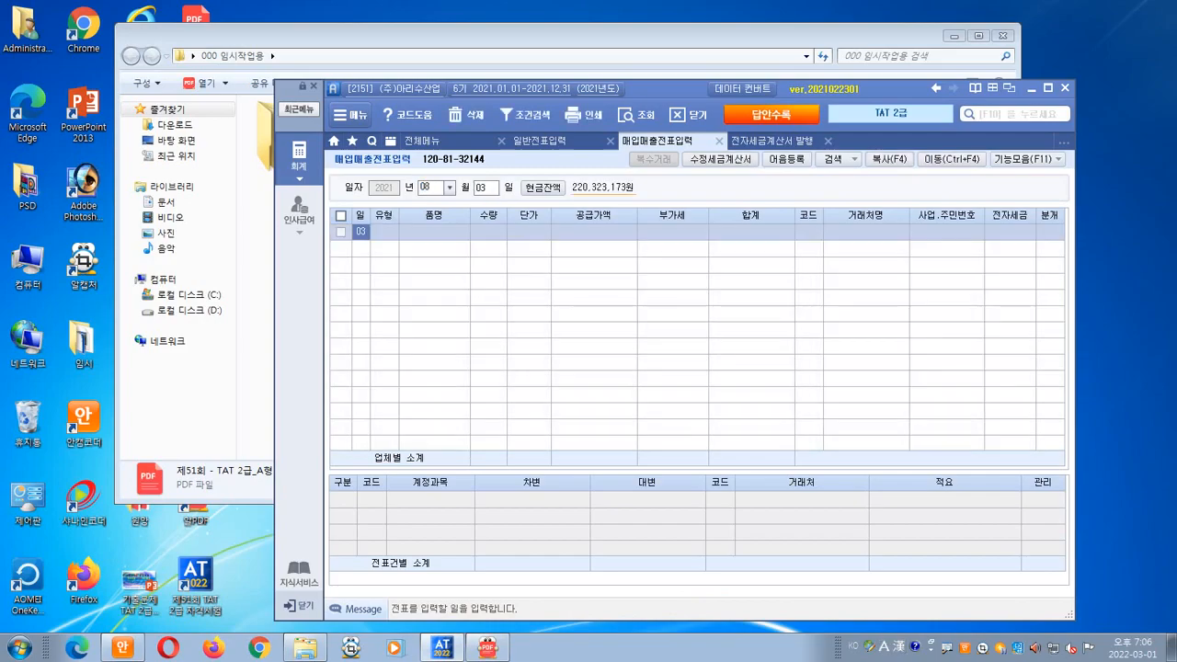
- Set the voucher's tax type to 58 카면 and choose 삼성카드 as the purchase card company
key(Return)
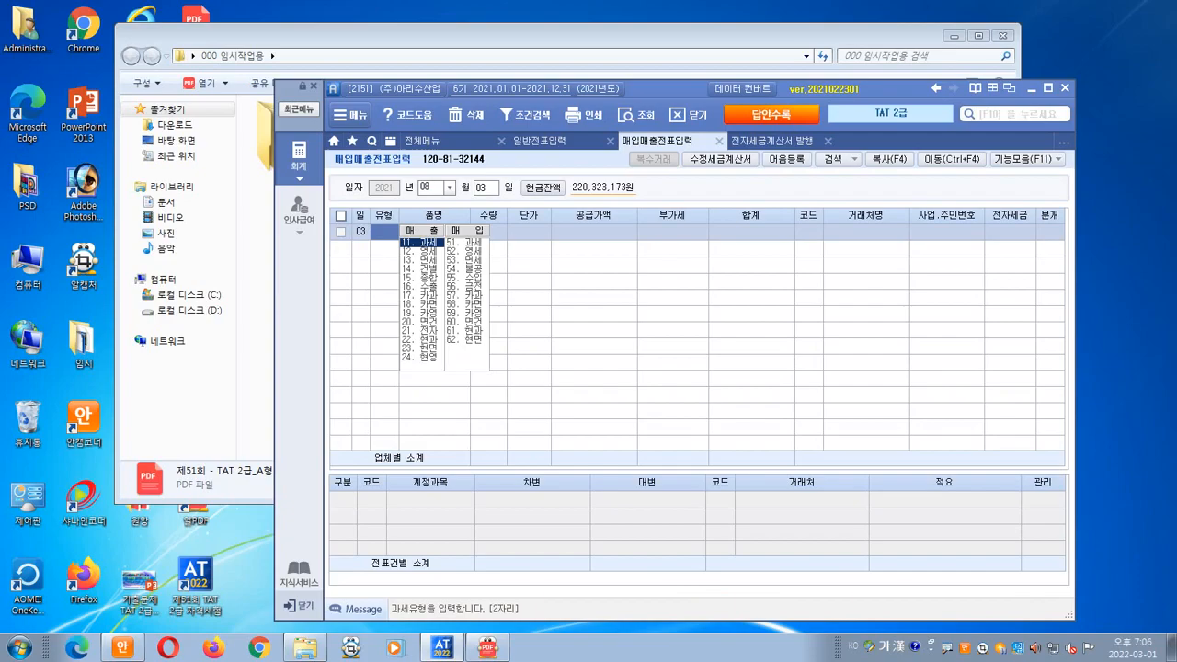
text(58)
key(Return)
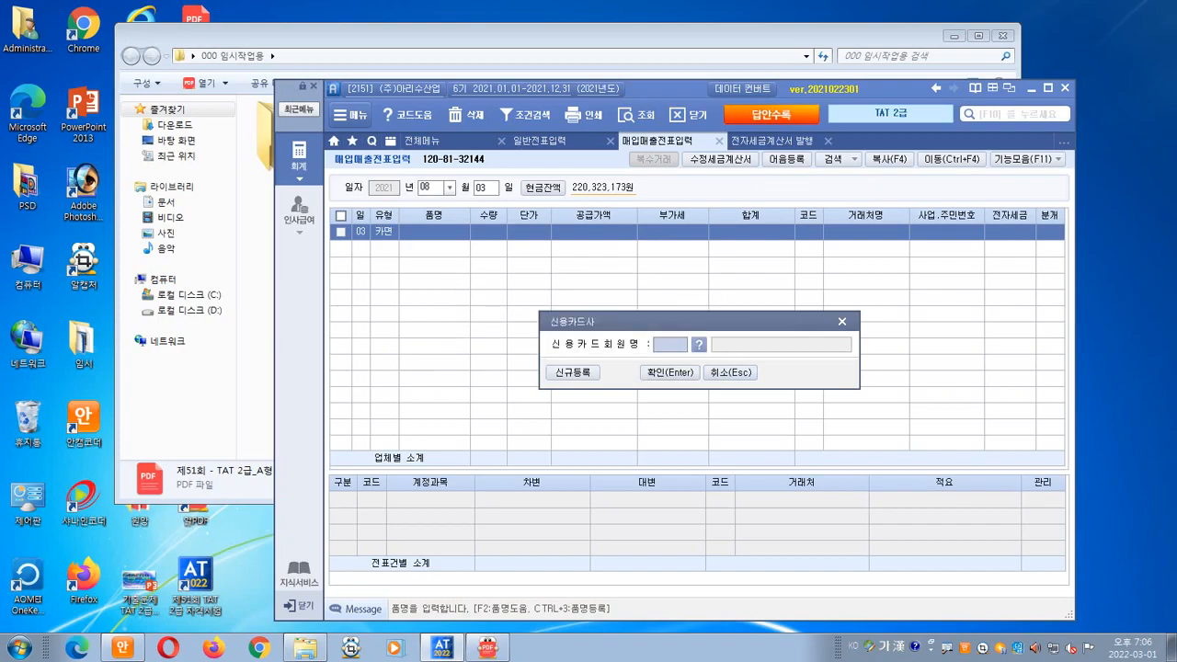
key(alt+Tab)
key(alt+Tab)
key(F2)
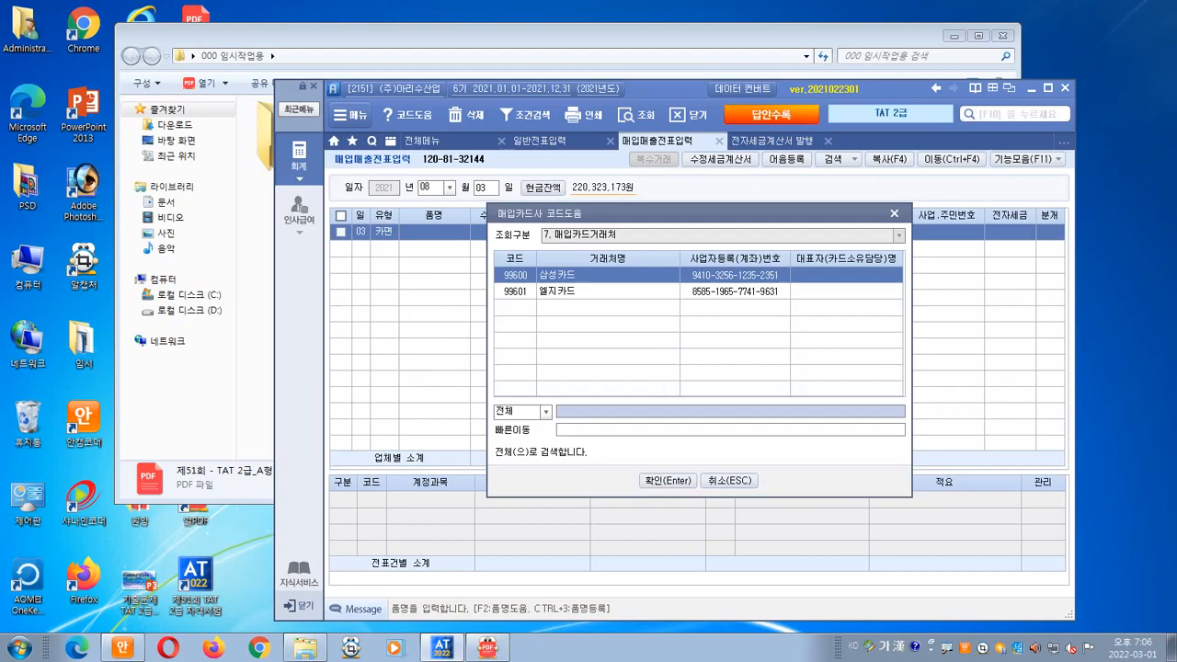
key(Return)
key(Return)
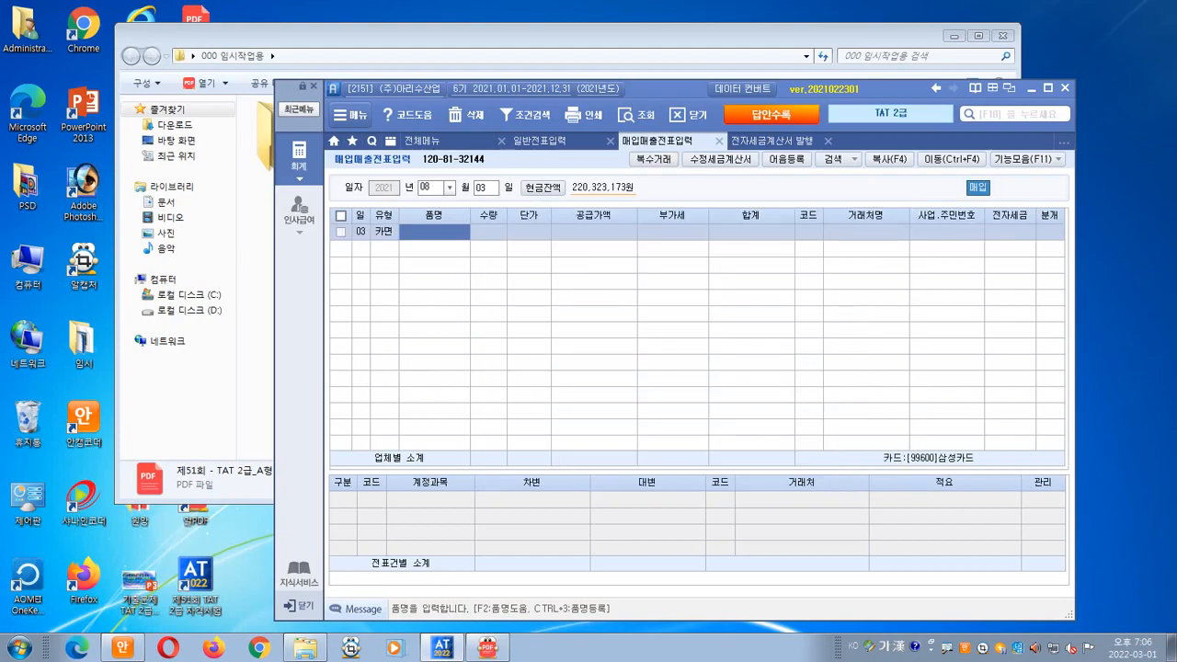
- Enter 닭고기 as the item name with a quantity of 100, consulting the exam document
key(alt+Tab)
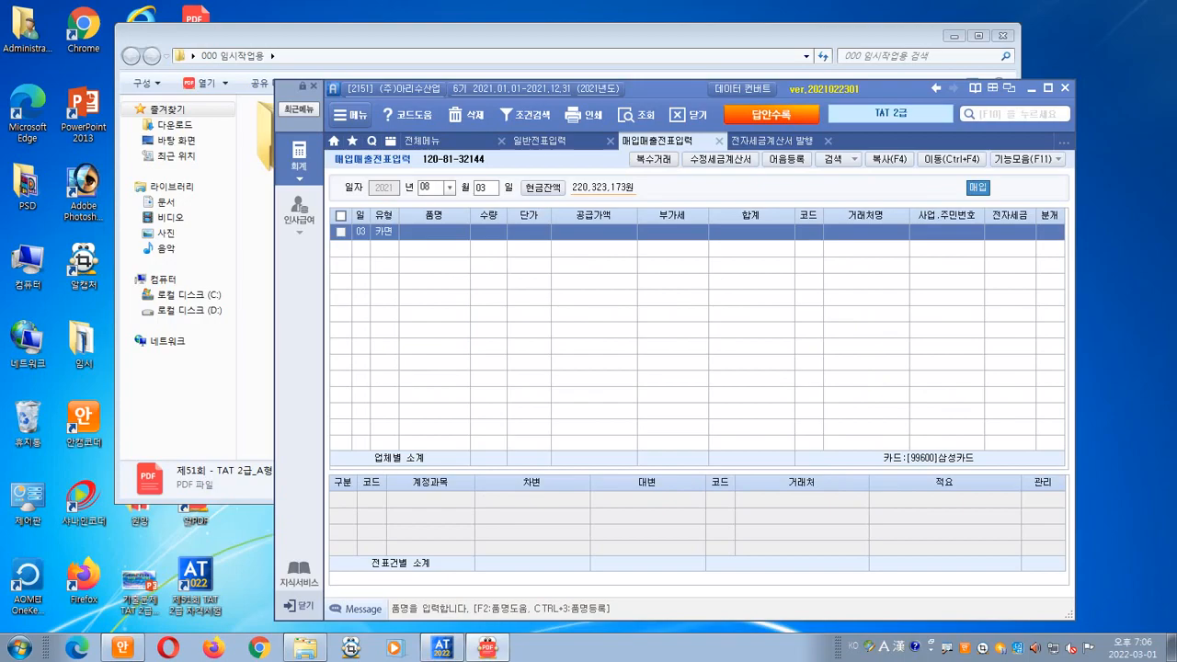
key(alt+Tab)
text(닭고)
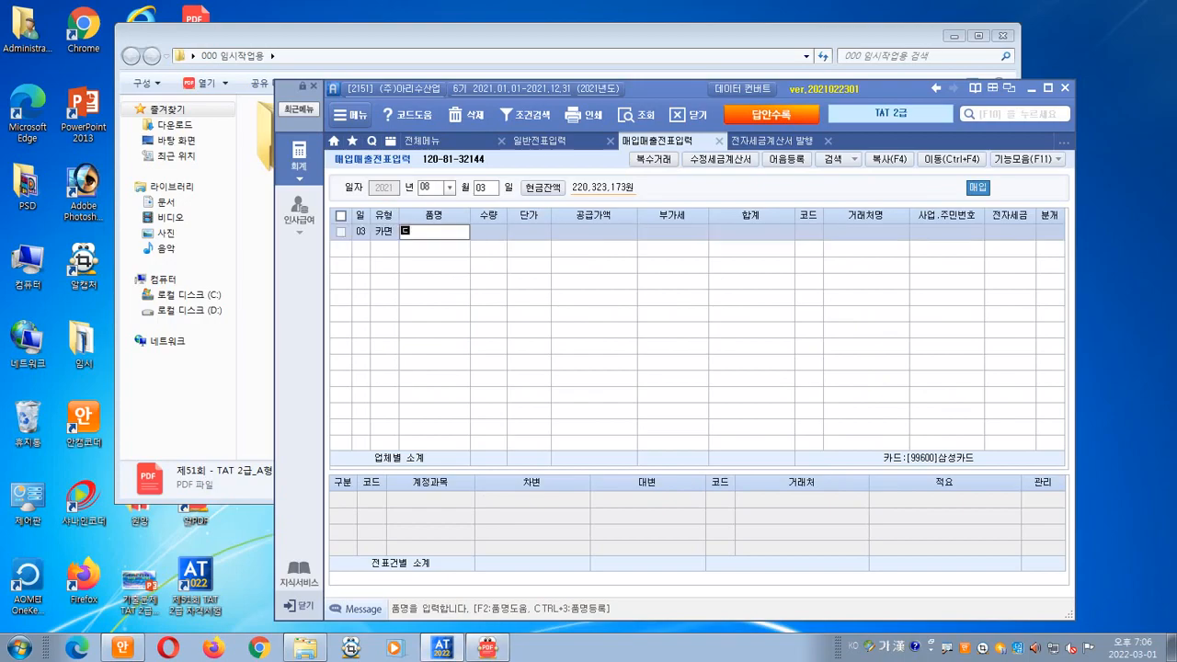
text(기)
key(Return)
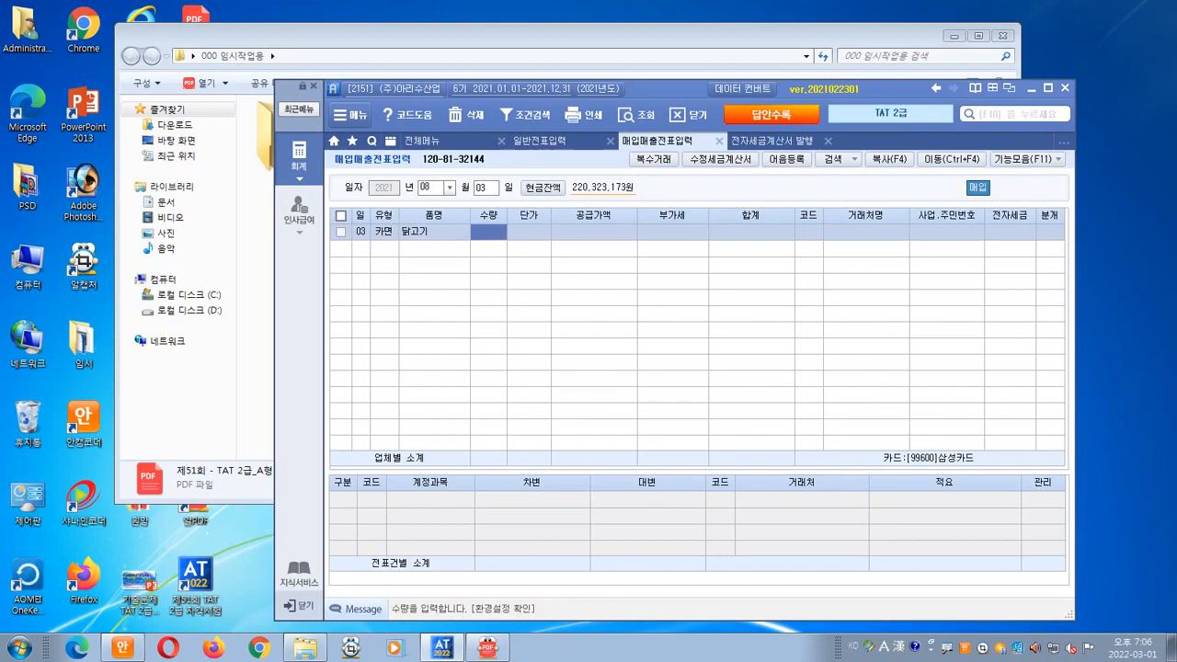
key(alt+Tab)
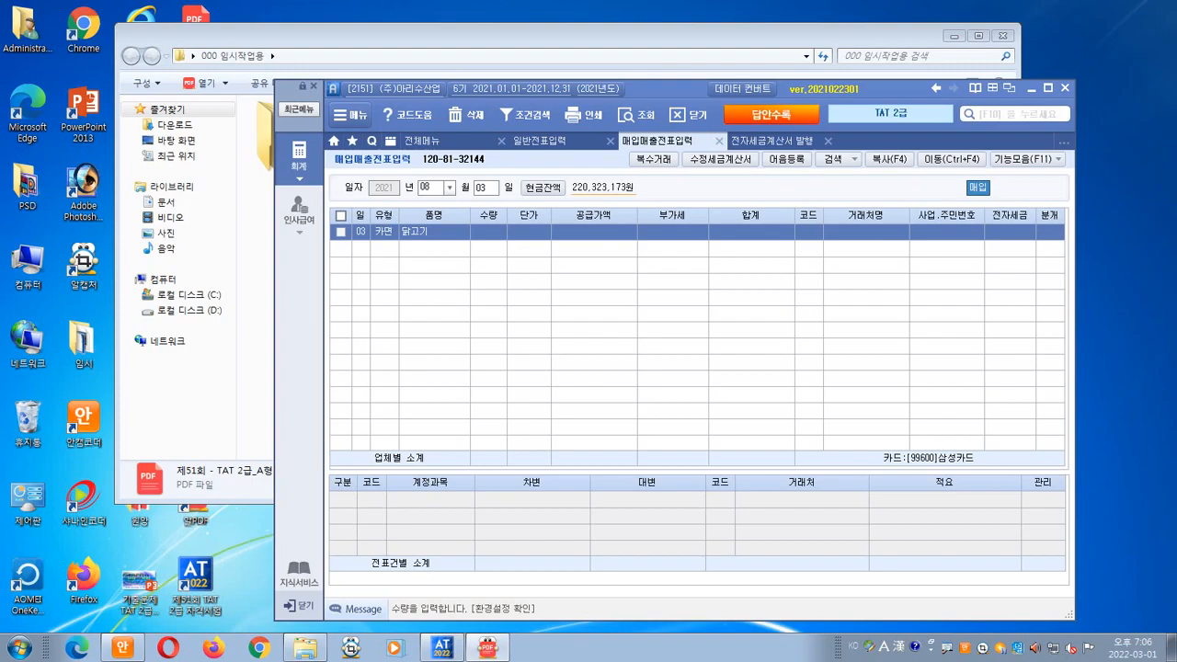
key(alt+Tab)
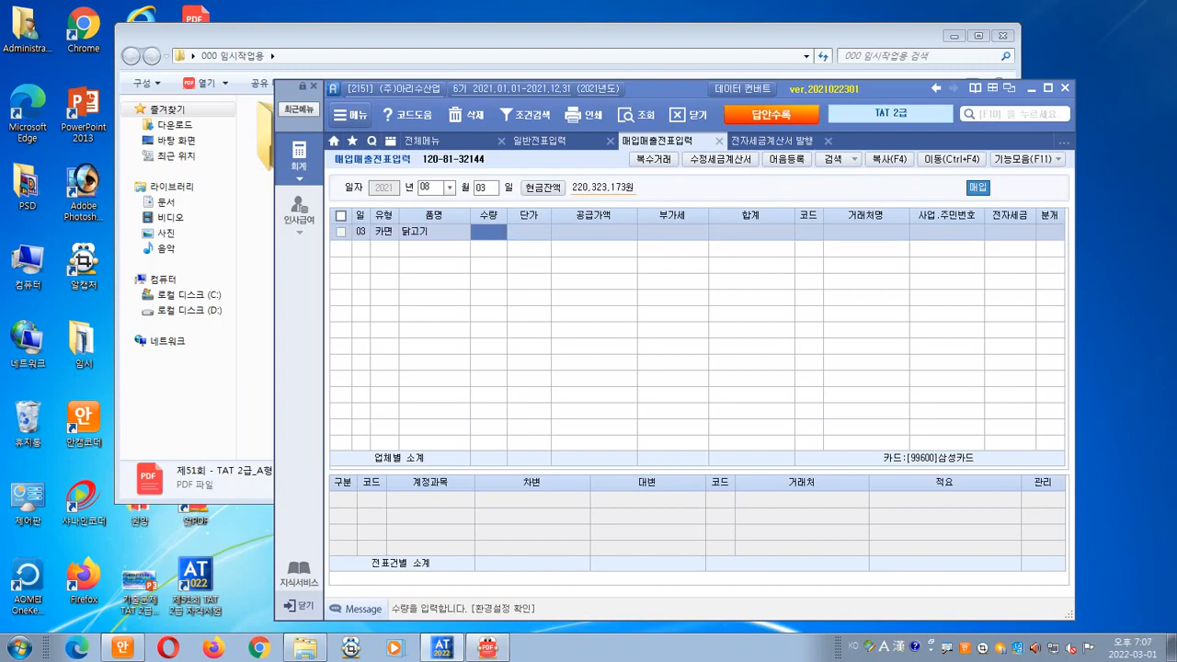
text(100)
key(Return)
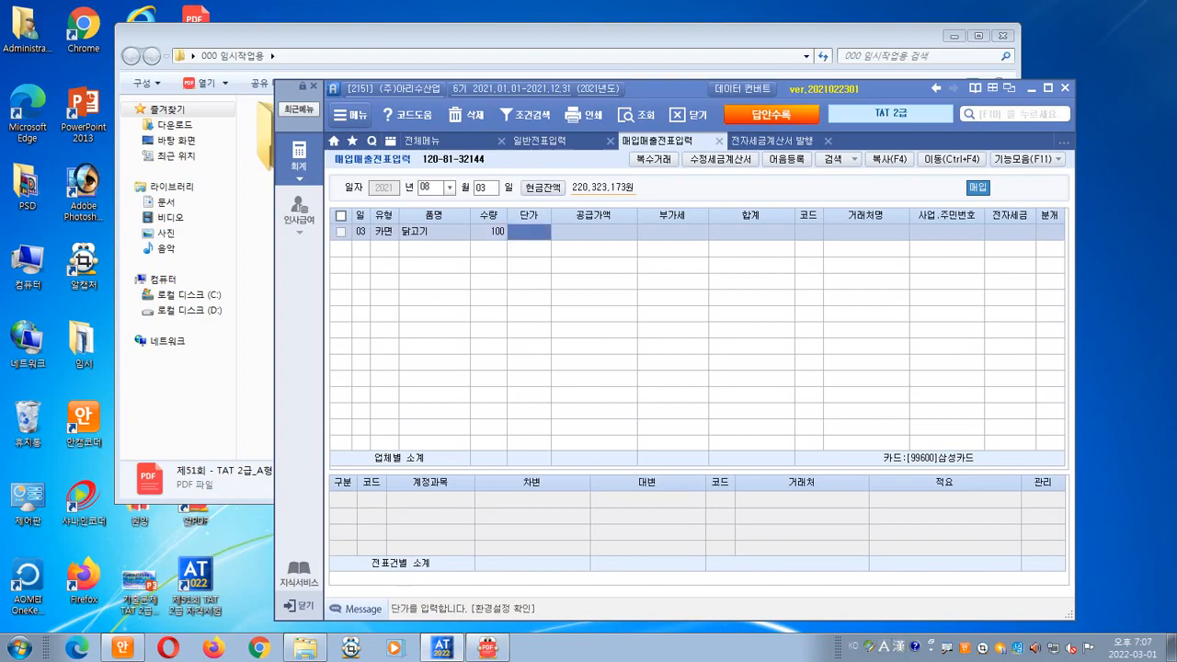
- Leave the unit price blank and enter a supply value (공급가액) of 1,500,000 for the 닭고기 purchase
key(Return)
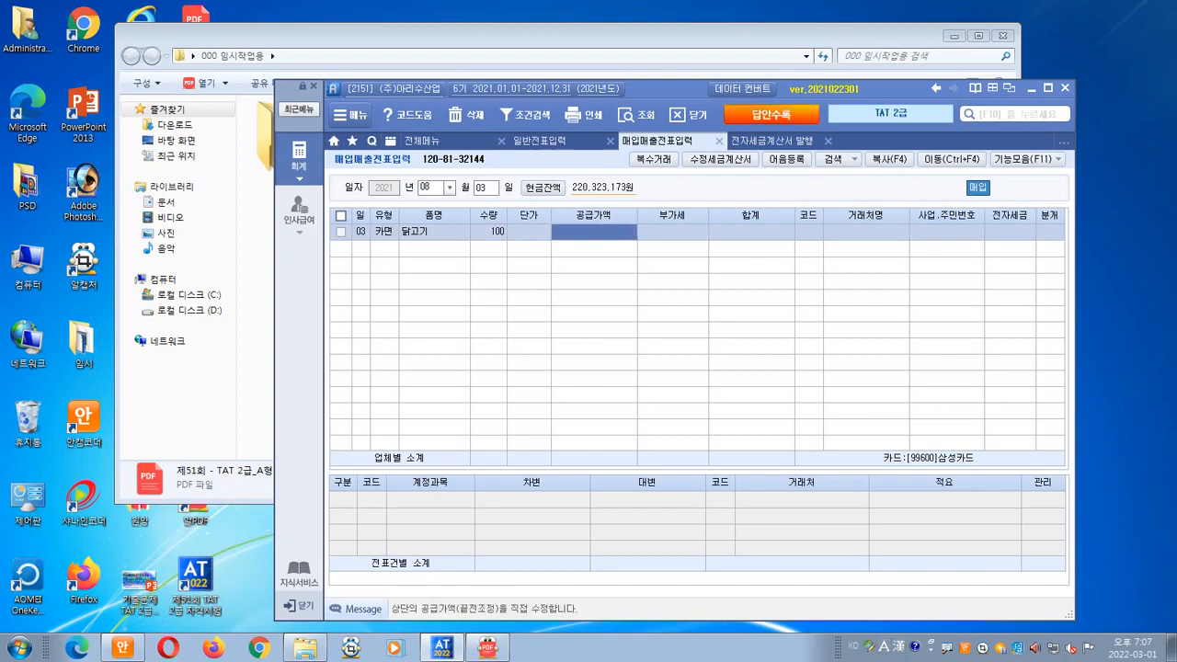
key(alt+Tab)
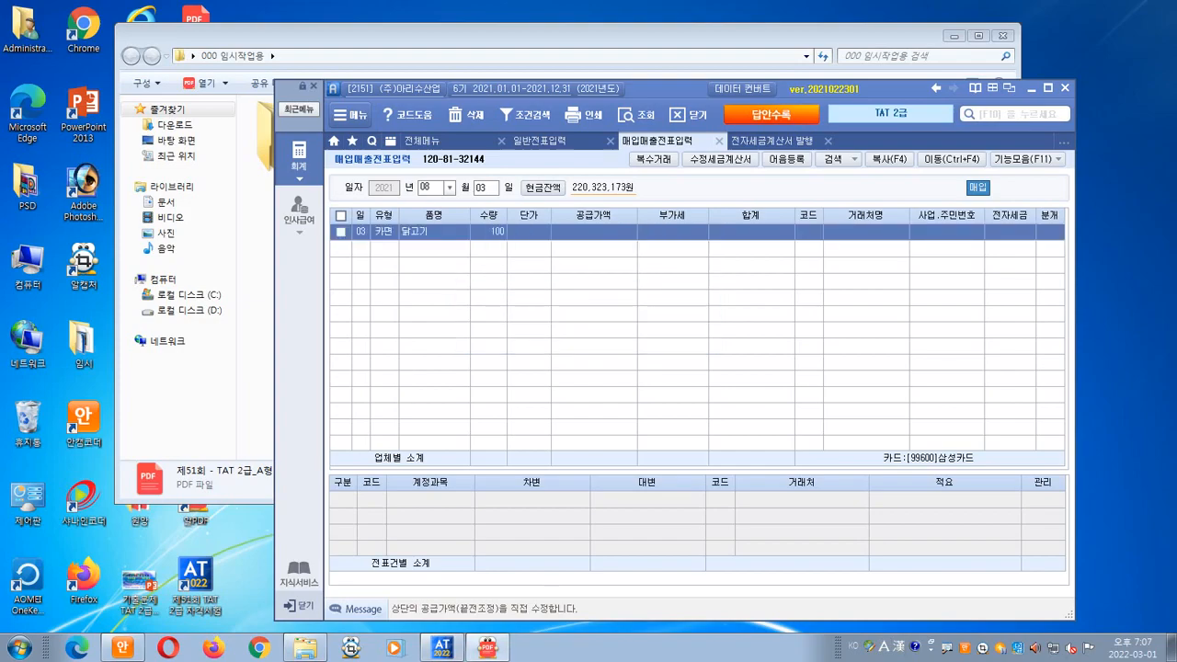
key(alt+Tab)
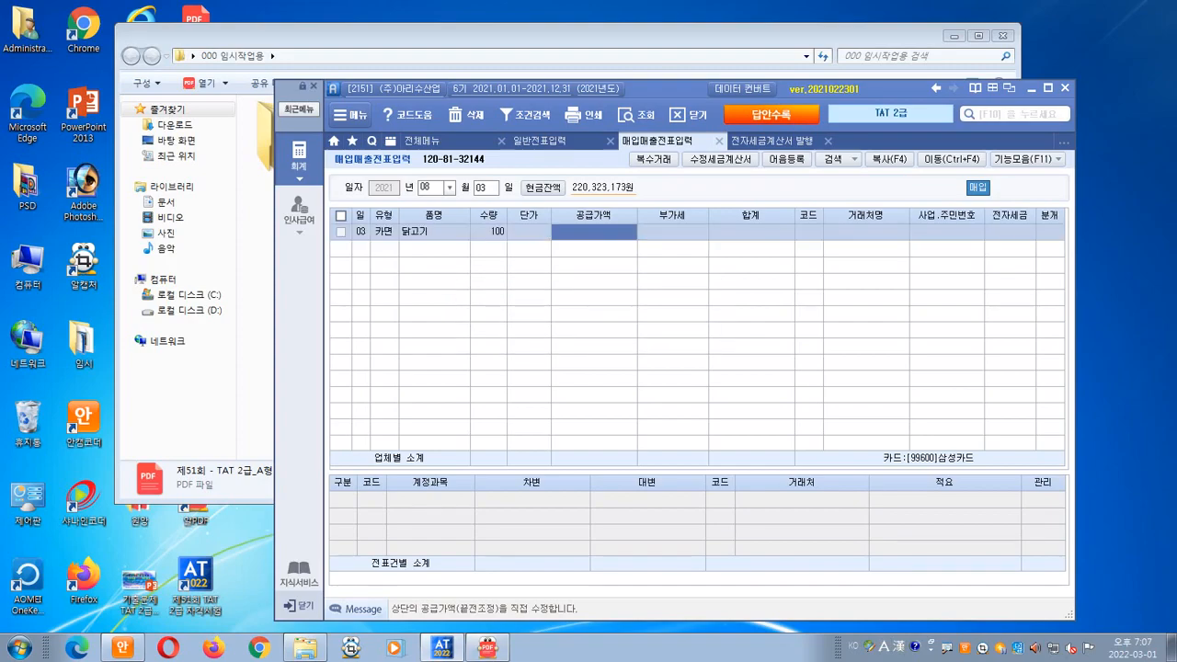
text(1500000)
key(Return)
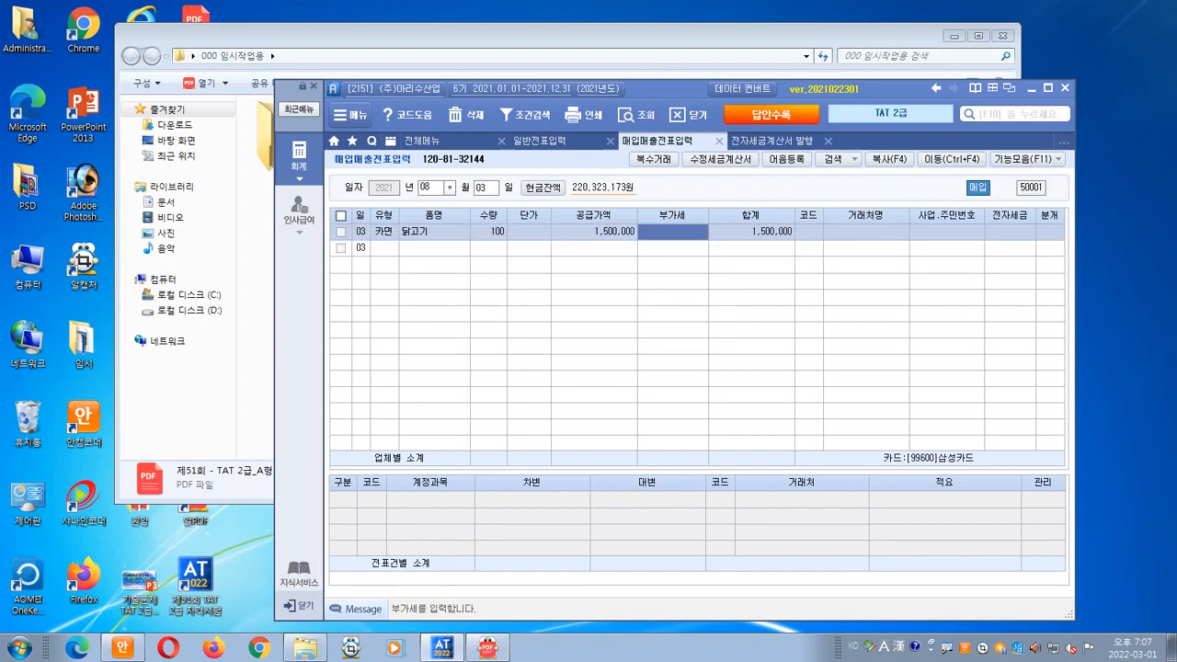
key(Return)
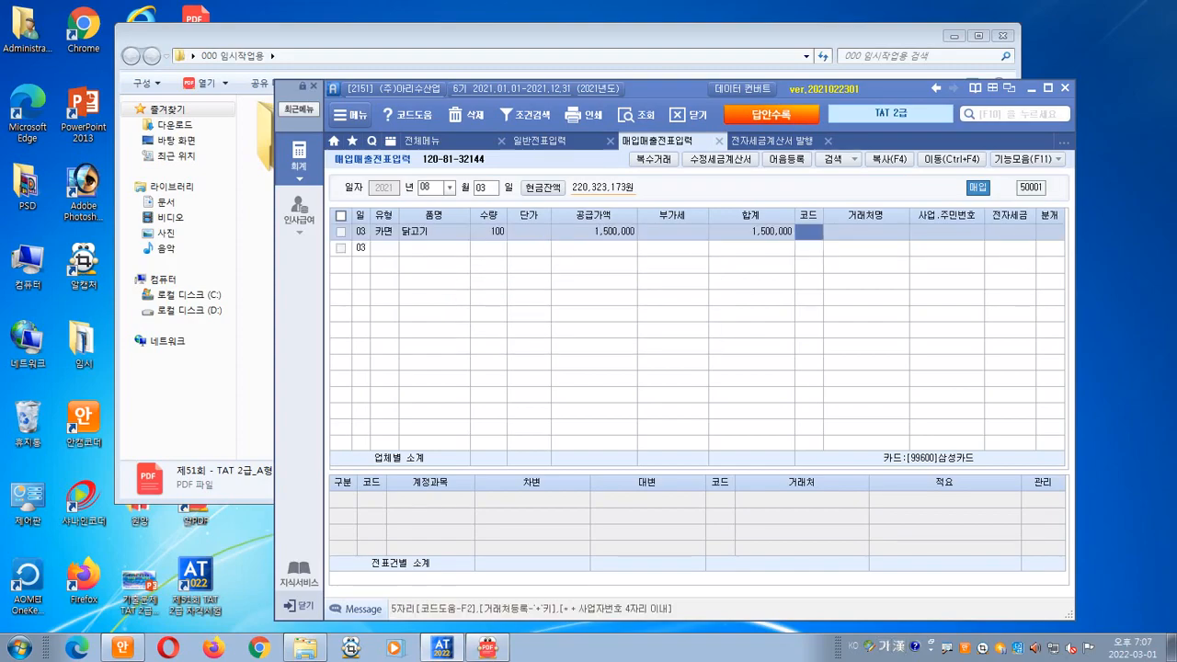
- Look up the supplier in the exam document and set the trading partner to 온누리농산
key(alt+Tab)
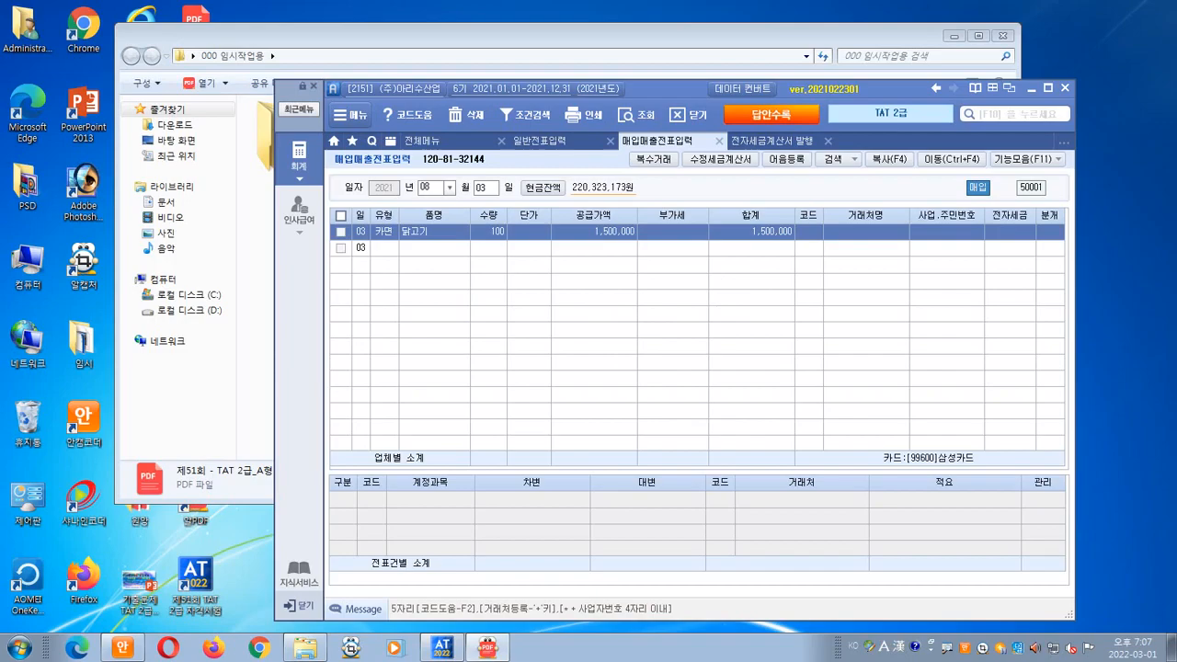
key(alt+Tab)
text(오)
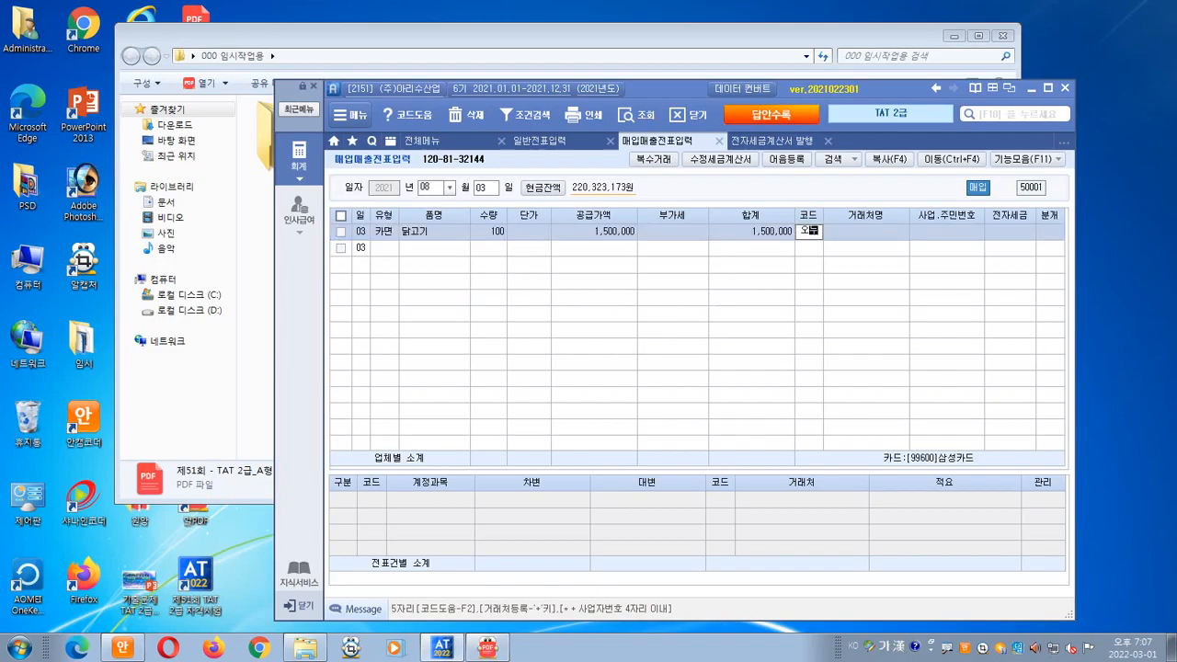
key(Return)
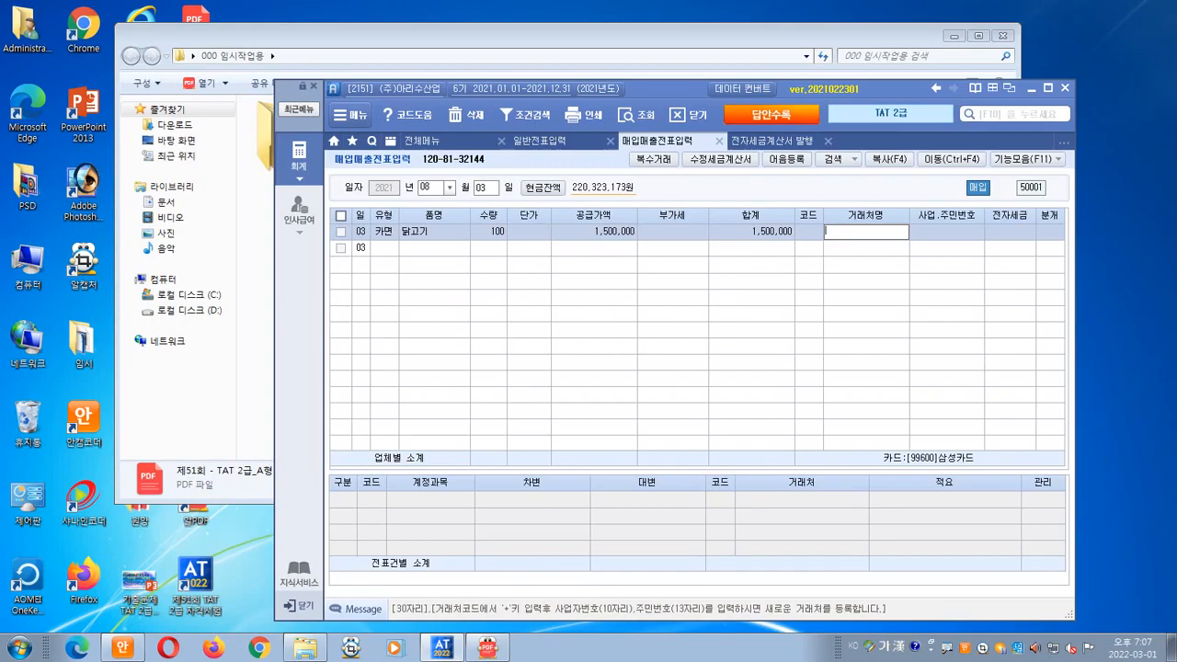
key(Left)
text(온누)
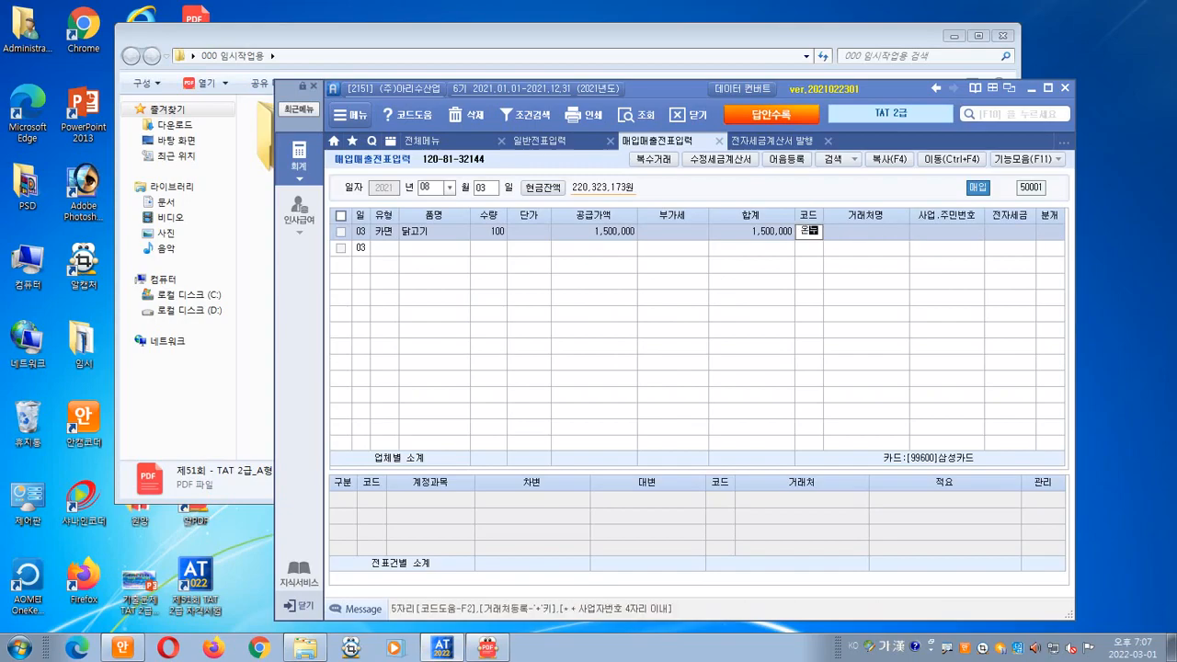
key(Return)
key(Return)
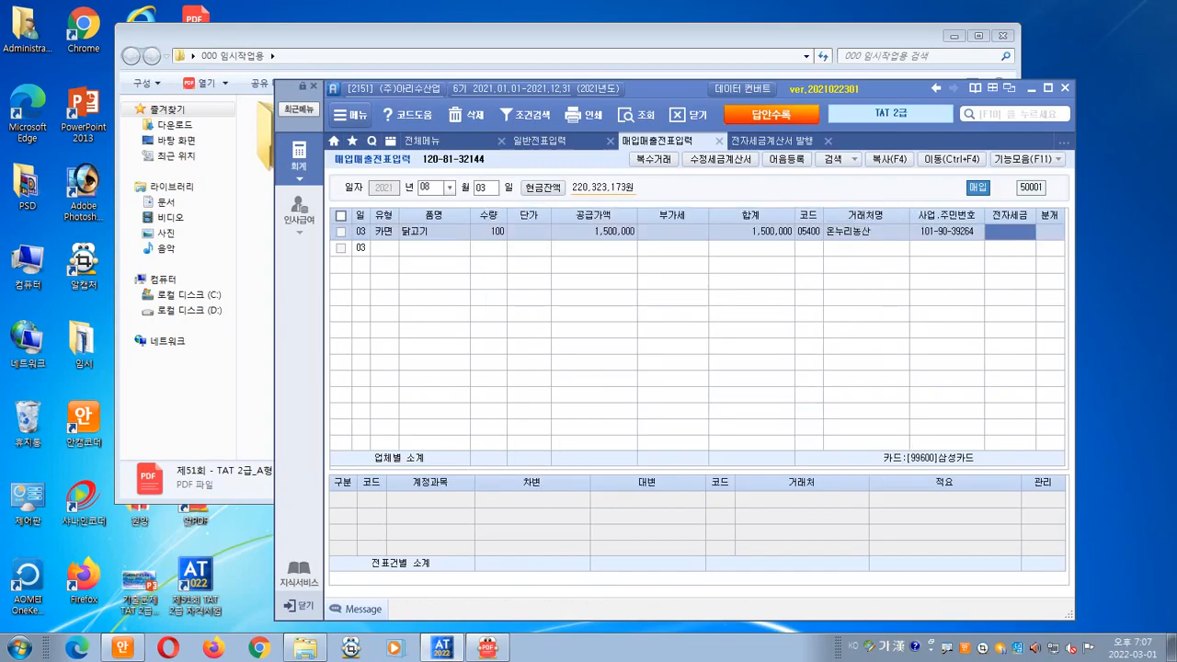
- Leave 전자세금 blank and set the purchase's journal type (분개) to 3 혼합
key(Return)
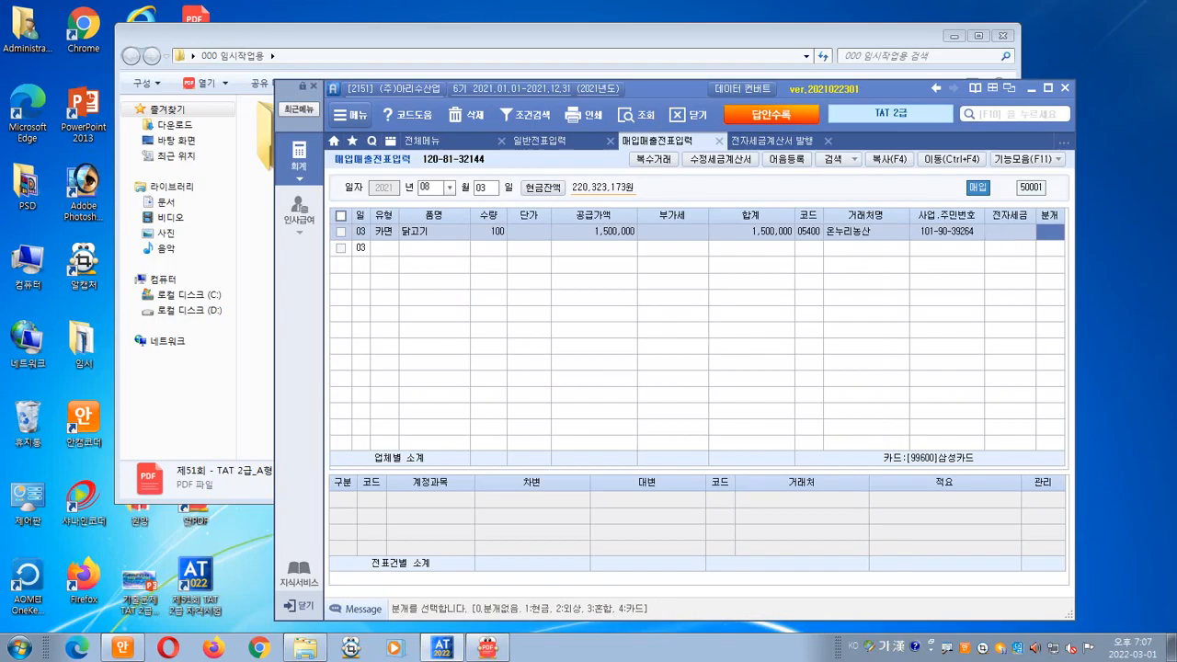
text(3)
key(Return)
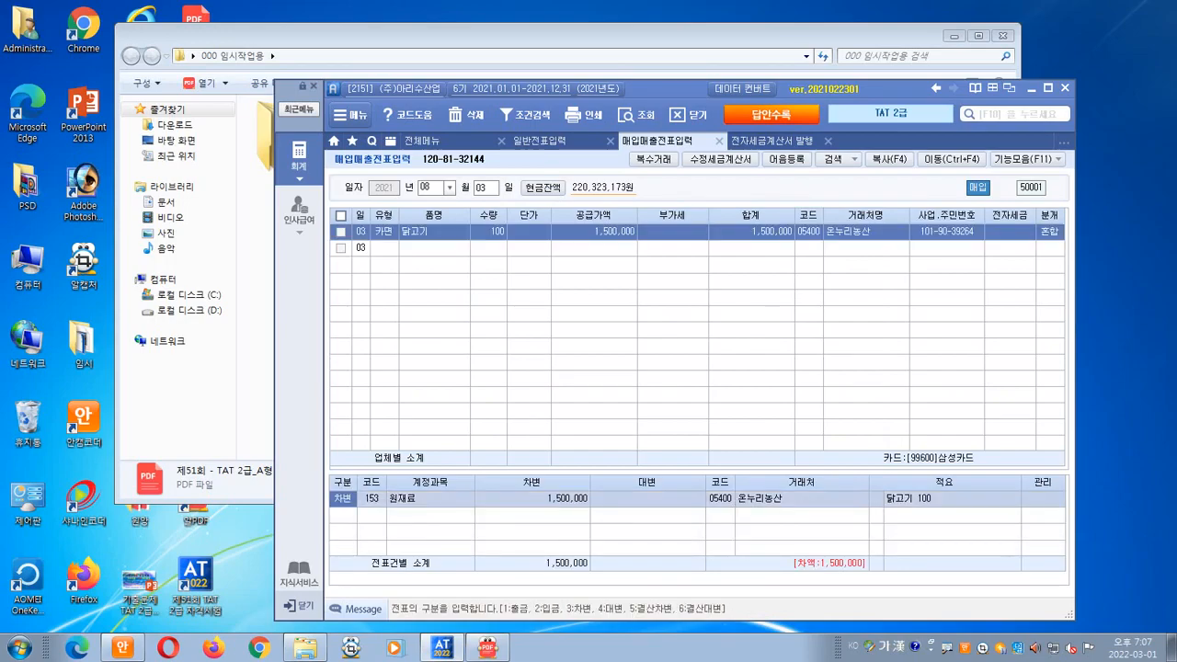
- Add a credit (대변) line to the 닭고기 purchase with account 251 외상매입금 for 1,500,000
key(Return)
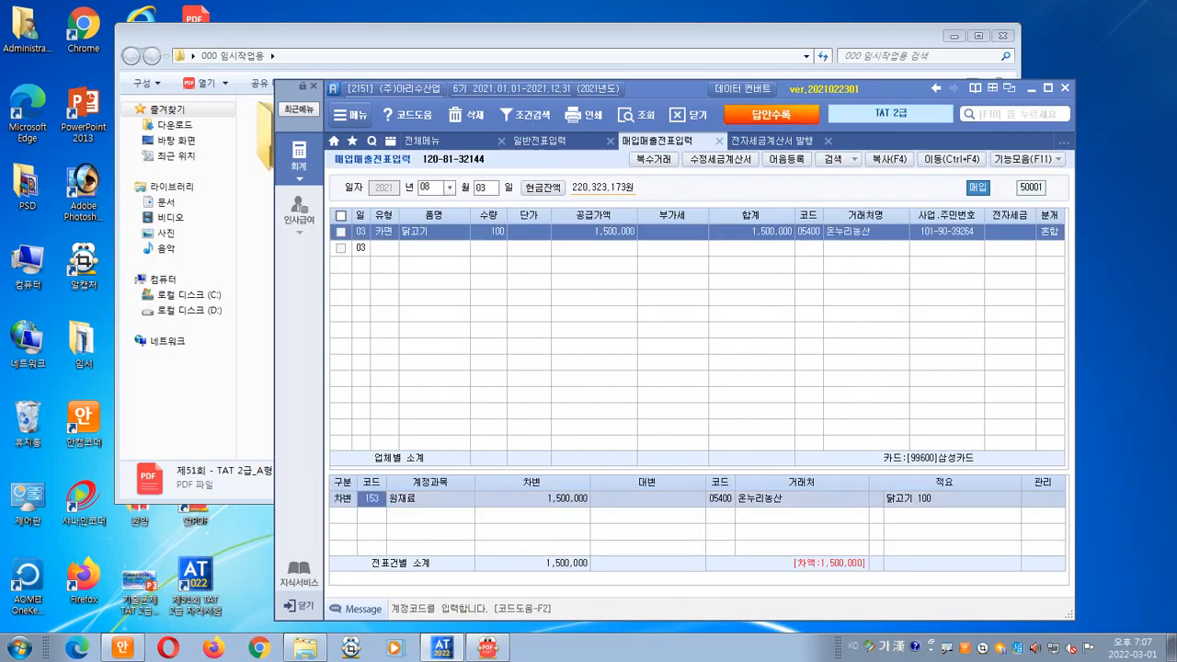
key(Return)
key(Down)
text(4)
key(Return)
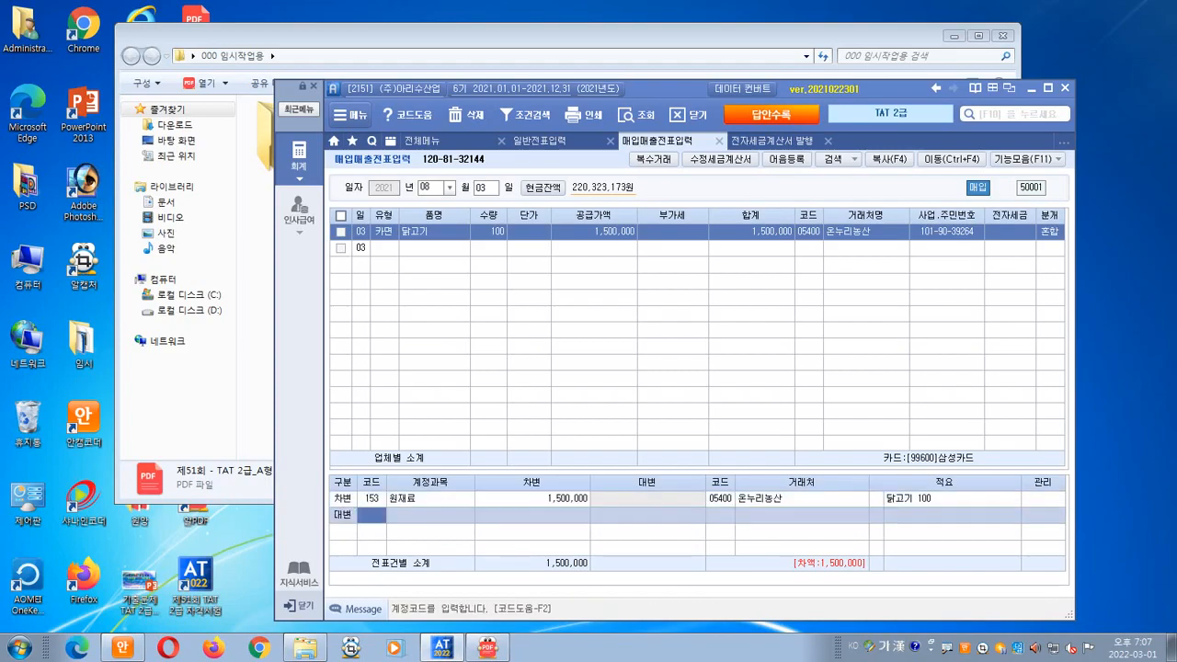
text(251)
key(Return)
text(1500000)
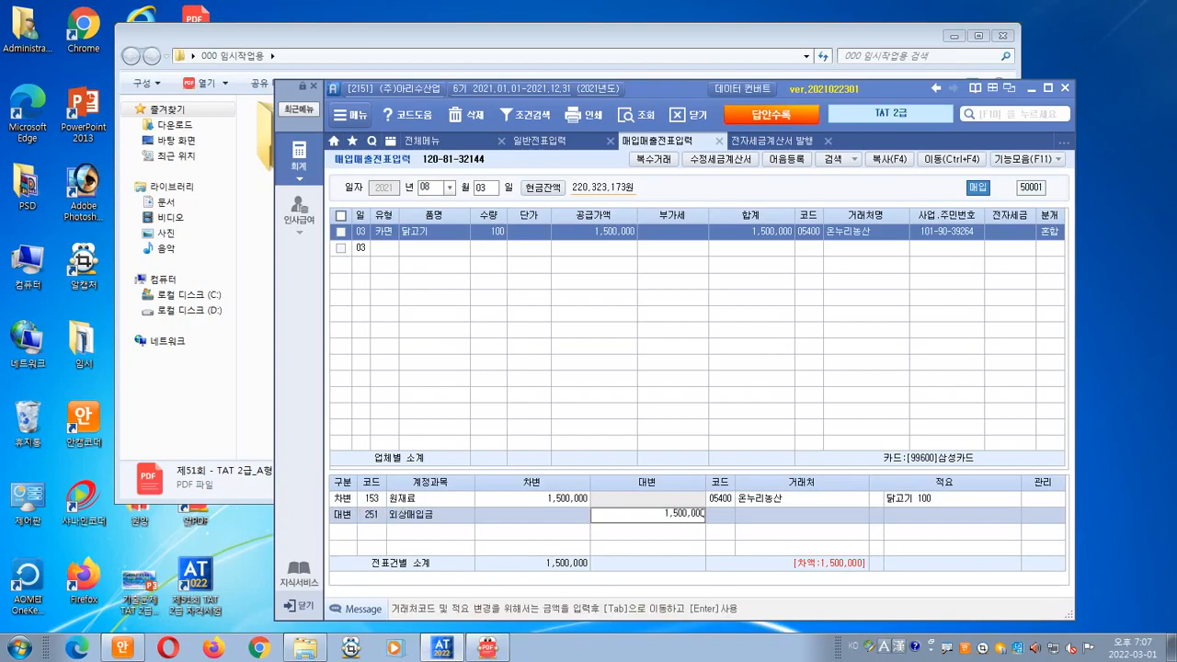
key(Return)
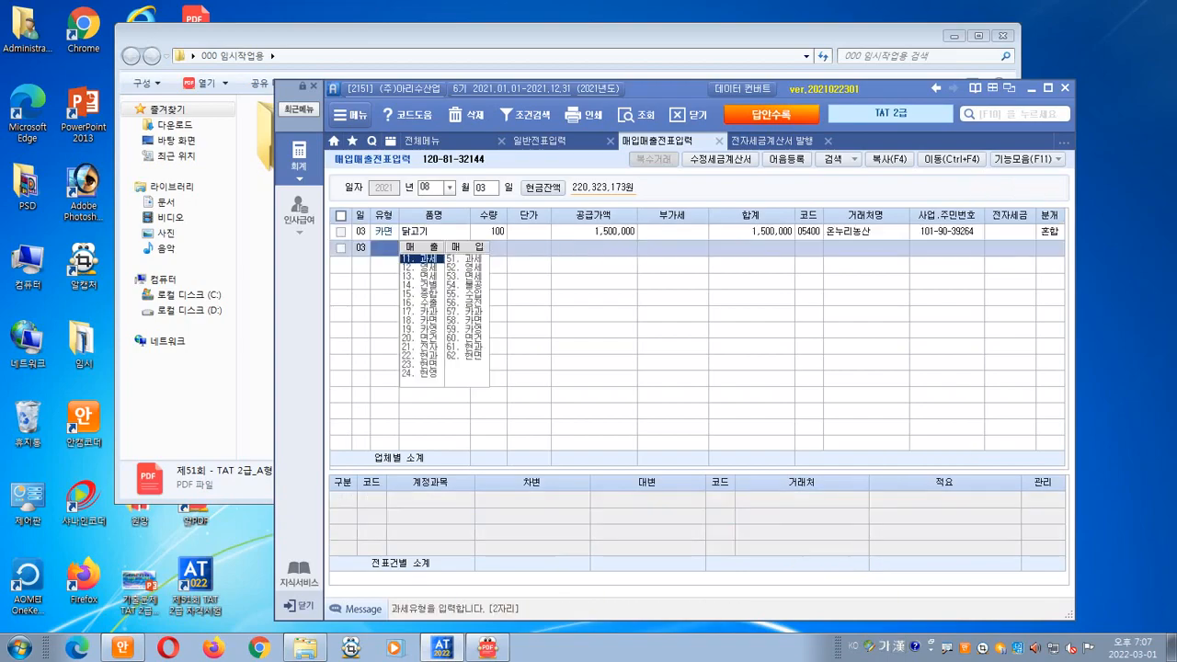
- Look up the description codes (적요) for the 닭고기 purchase's 원재료 line and set it to 06 의제매입세액 원재료차감(부가)
click(595, 231)
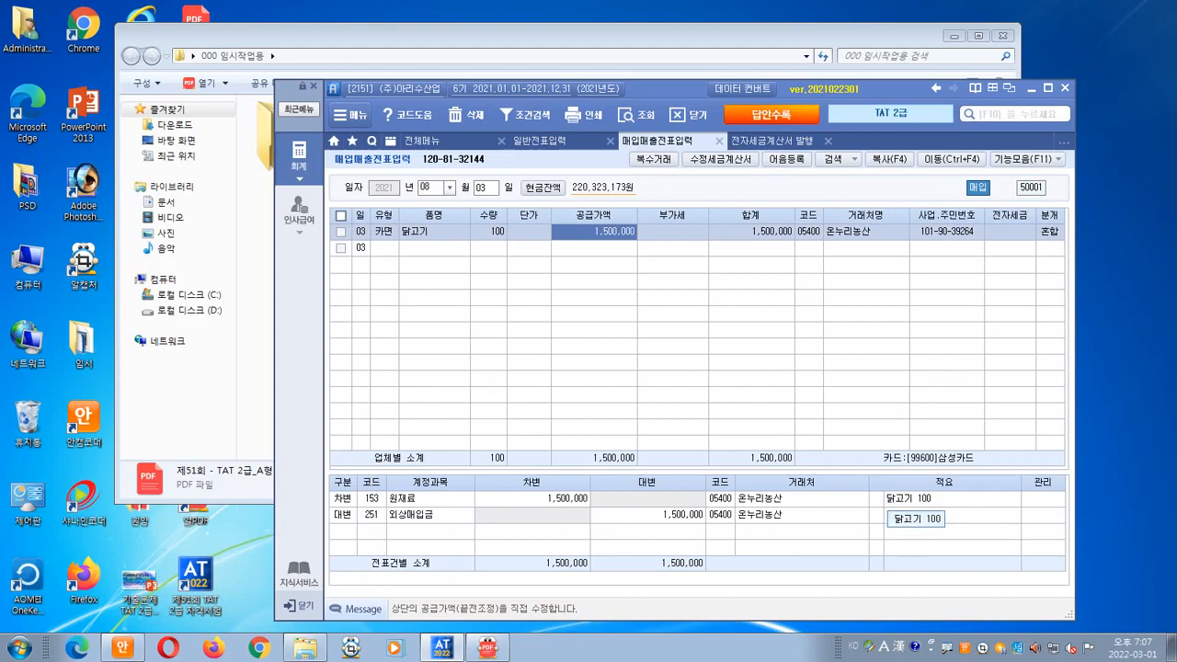
click(906, 498)
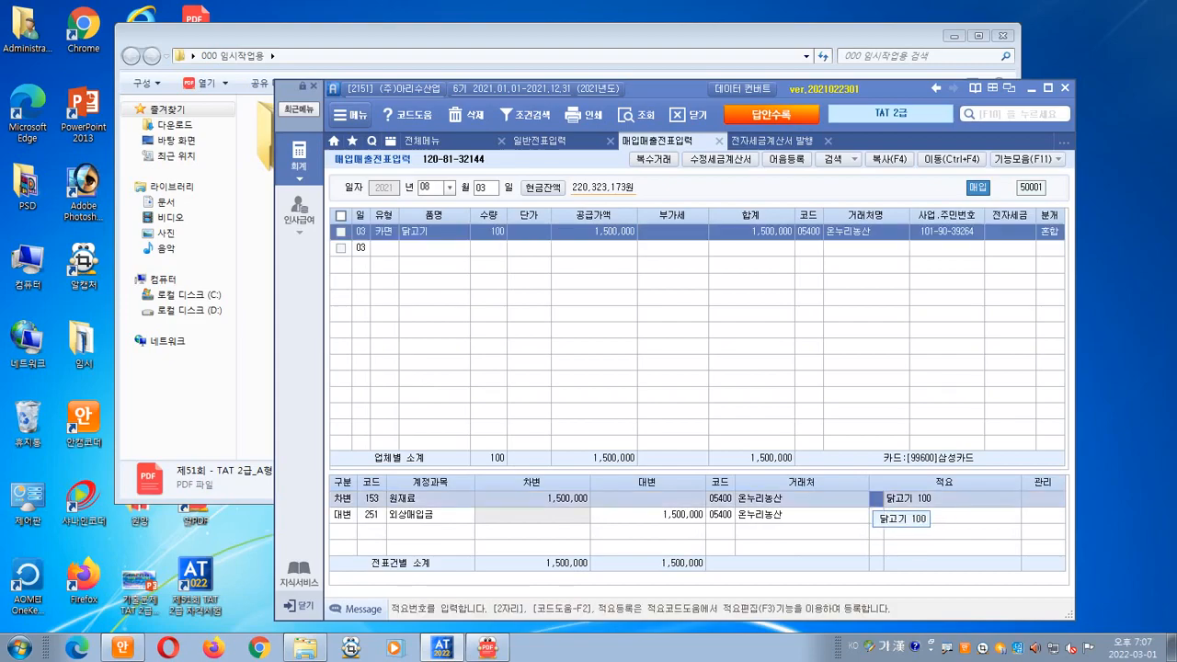
key(F2)
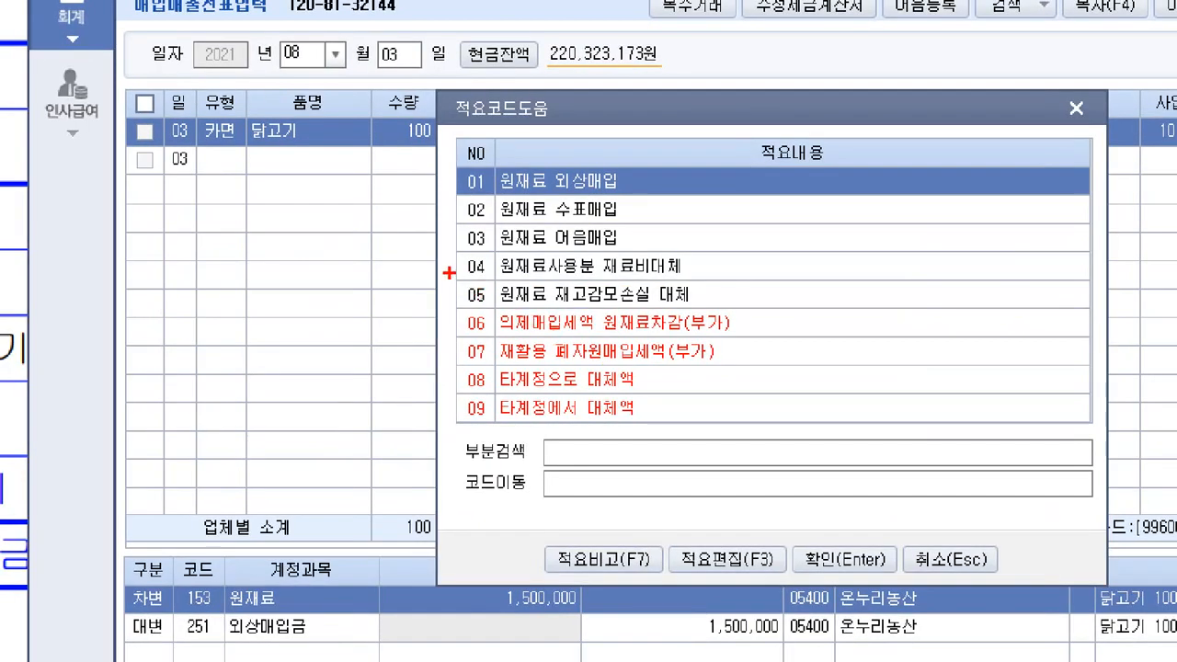
mouse_move(444, 295)
mouse_down()
mouse_move(560, 343)
mouse_move(776, 342)
mouse_up()
mouse_move(704, 296)
mouse_down()
mouse_move(722, 324)
mouse_move(742, 287)
mouse_up()
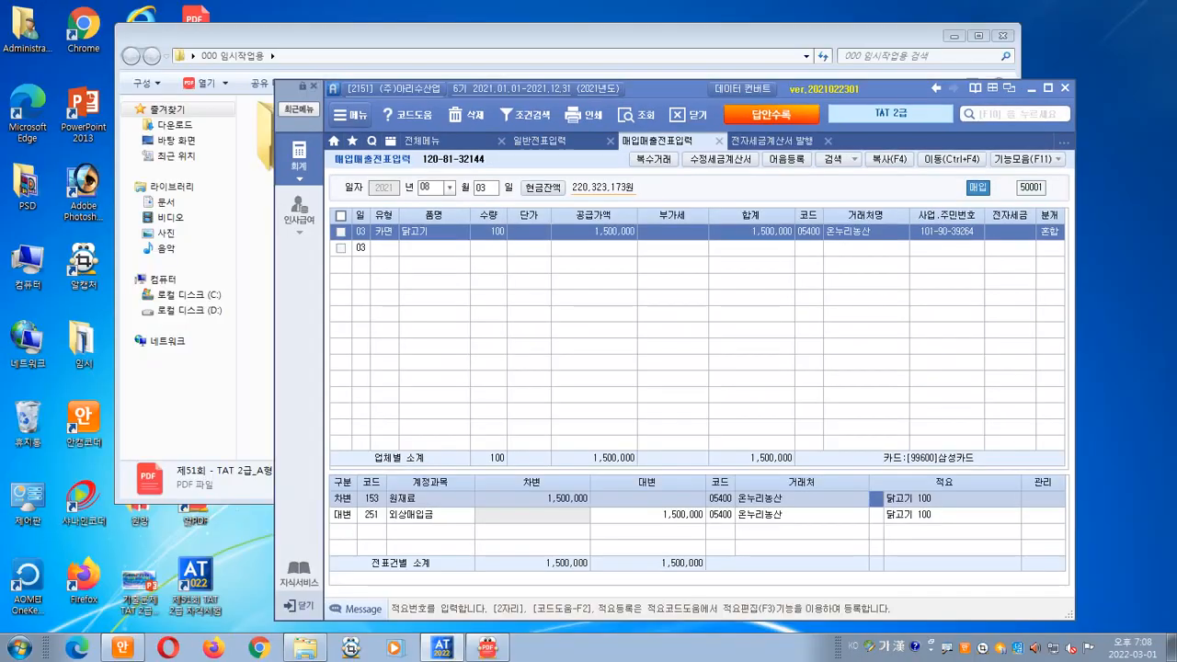
text(6)
key(Return)
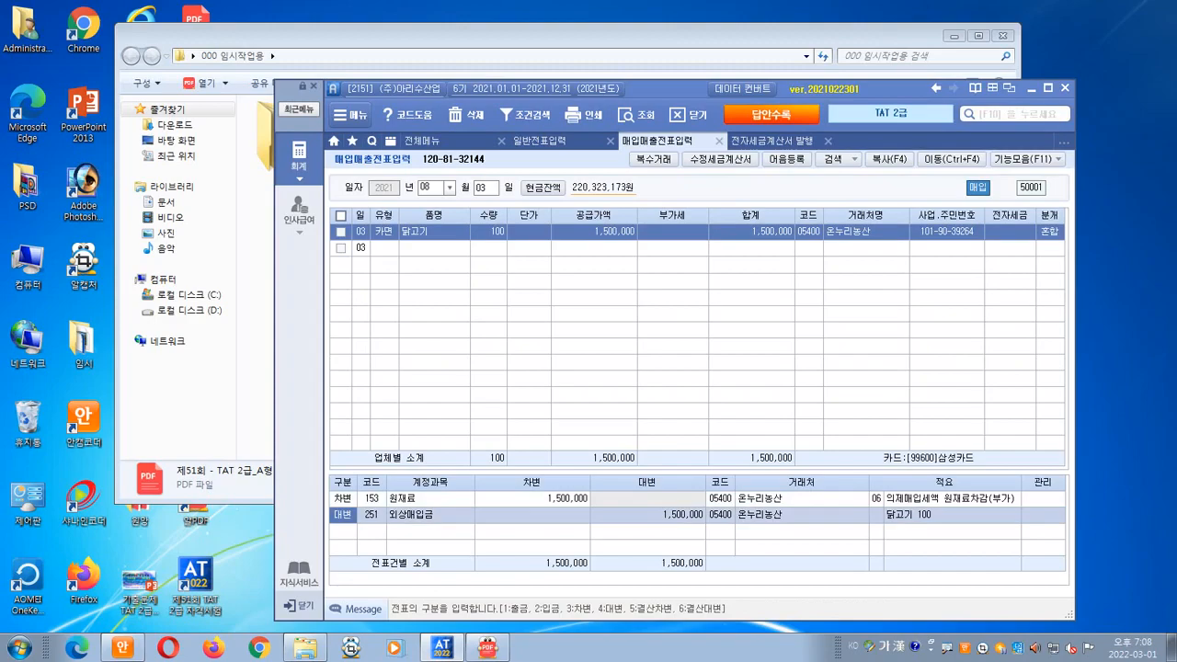
- Change the trading partner on the 외상매입금 line to 99600 삼성카드 and save the 닭고기 purchase voucher
click(720, 514)
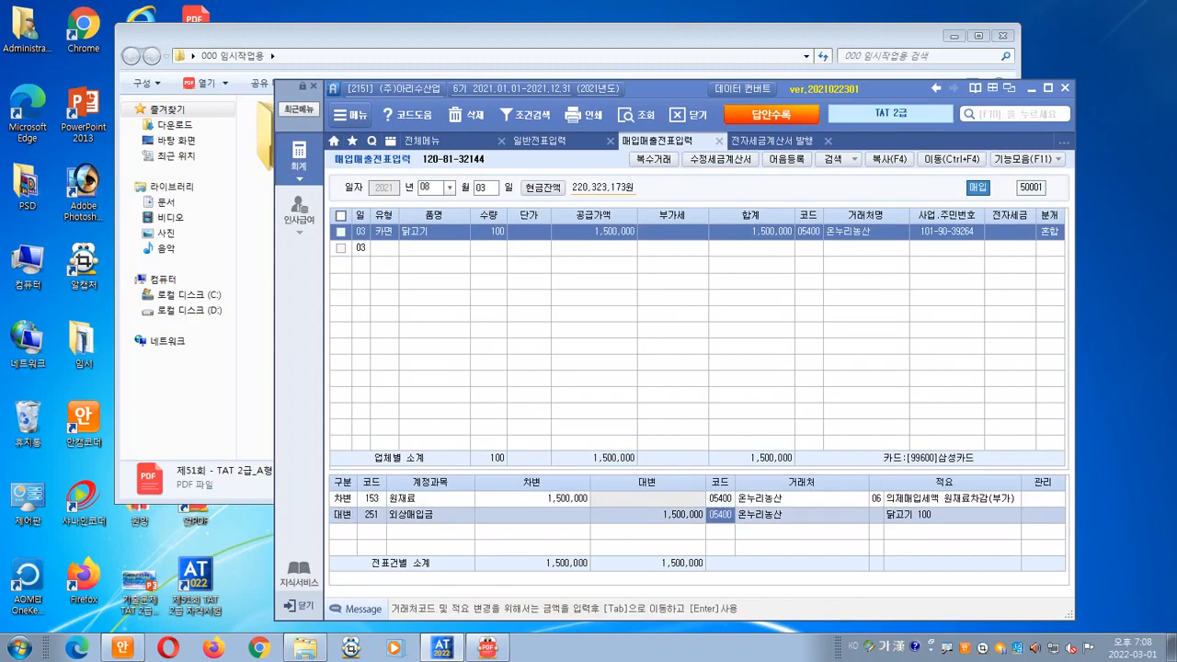
key(alt+Tab)
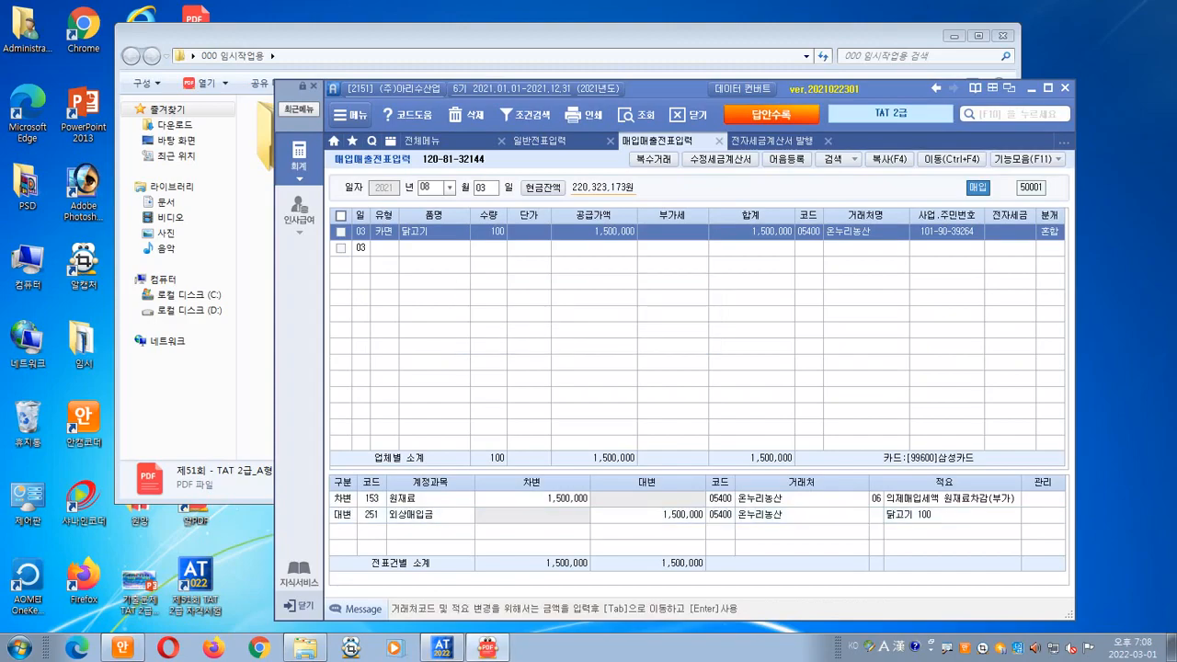
key(alt+Tab)
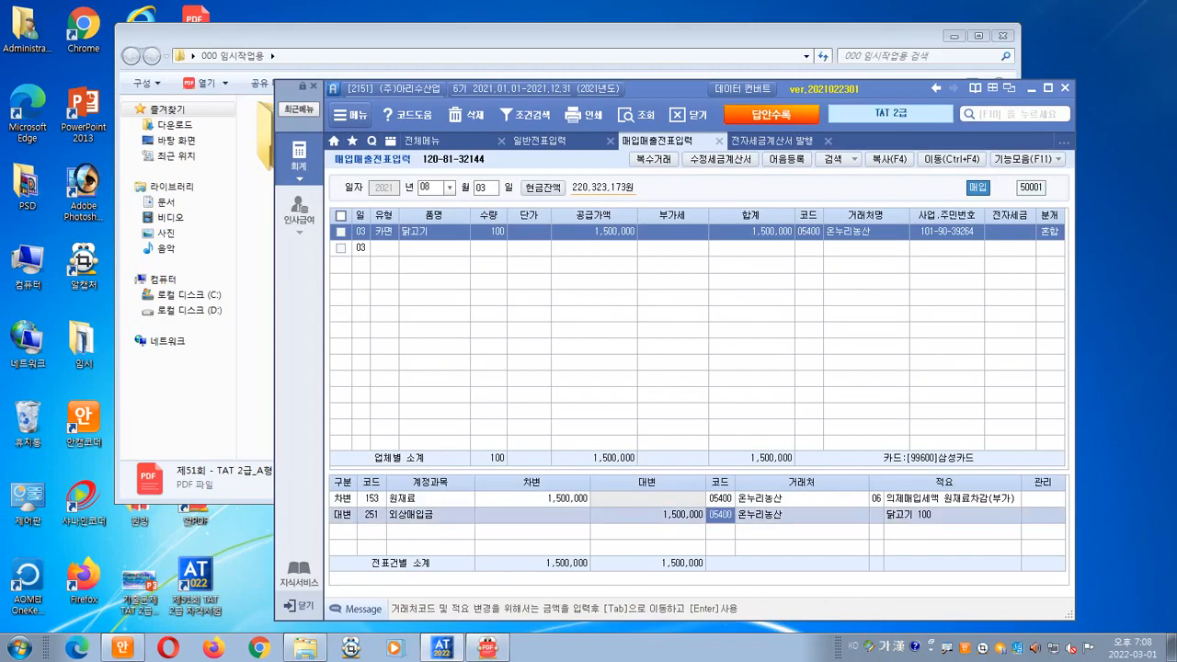
text(99600)
key(Return)
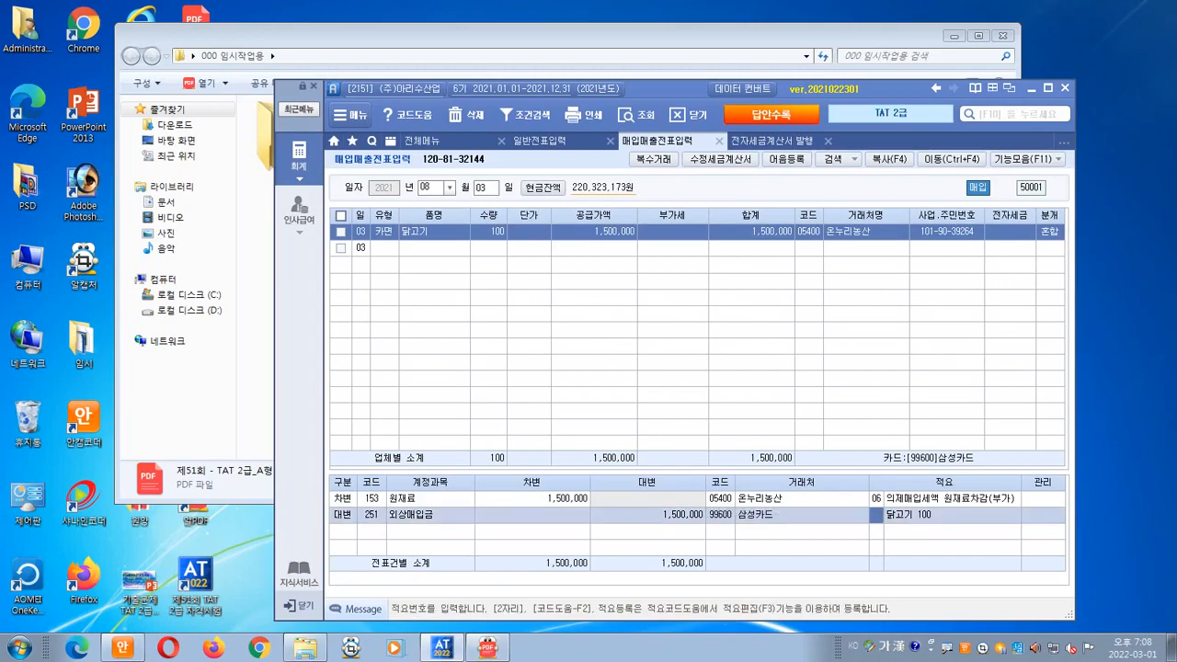
key(Return)
key(Return)
key(Return)
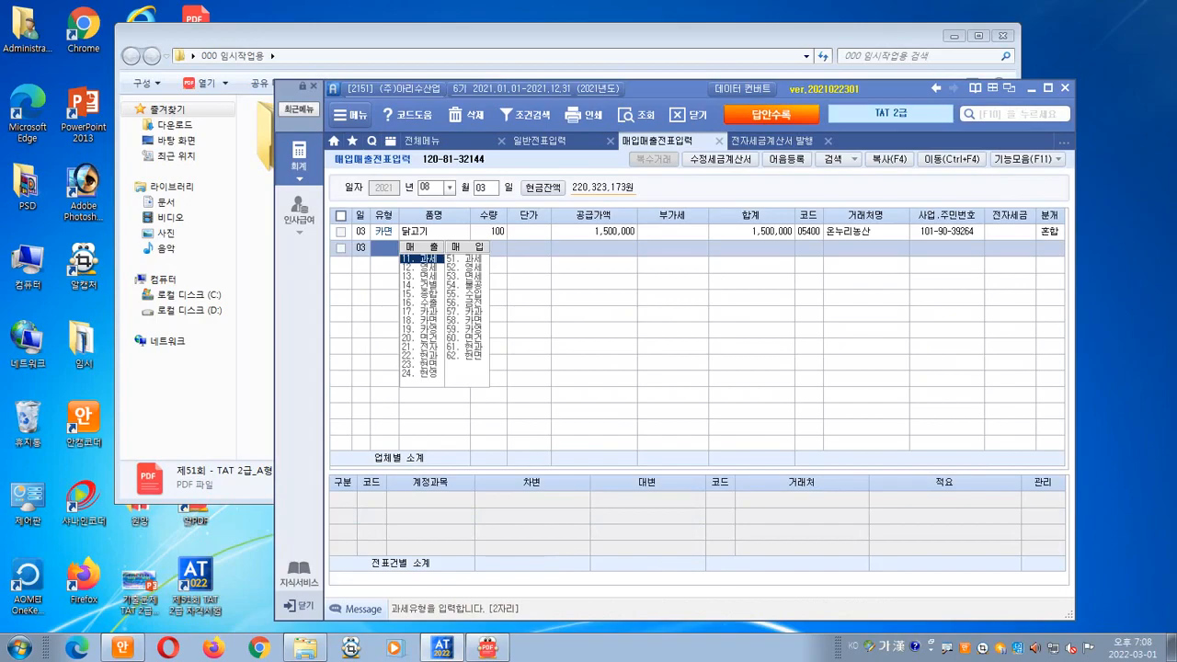
click(594, 231)
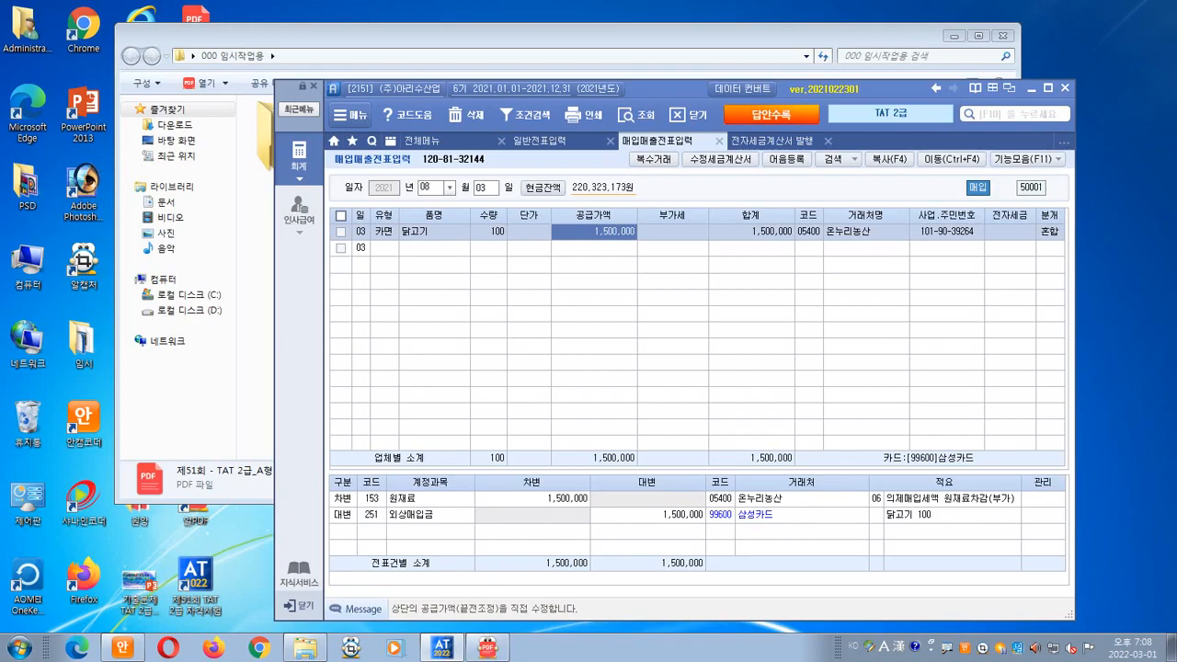
- Start a purchase entry dated 10 September with tax type 60 면건, consulting the exam document
key(alt+Tab)
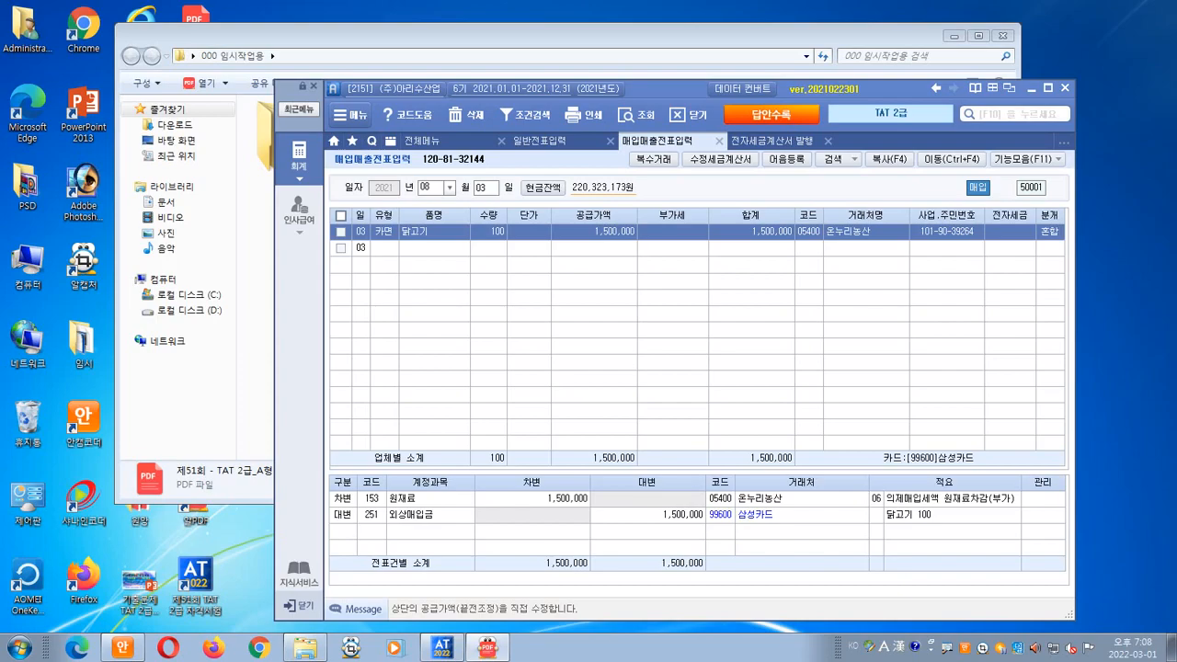
click(429, 187)
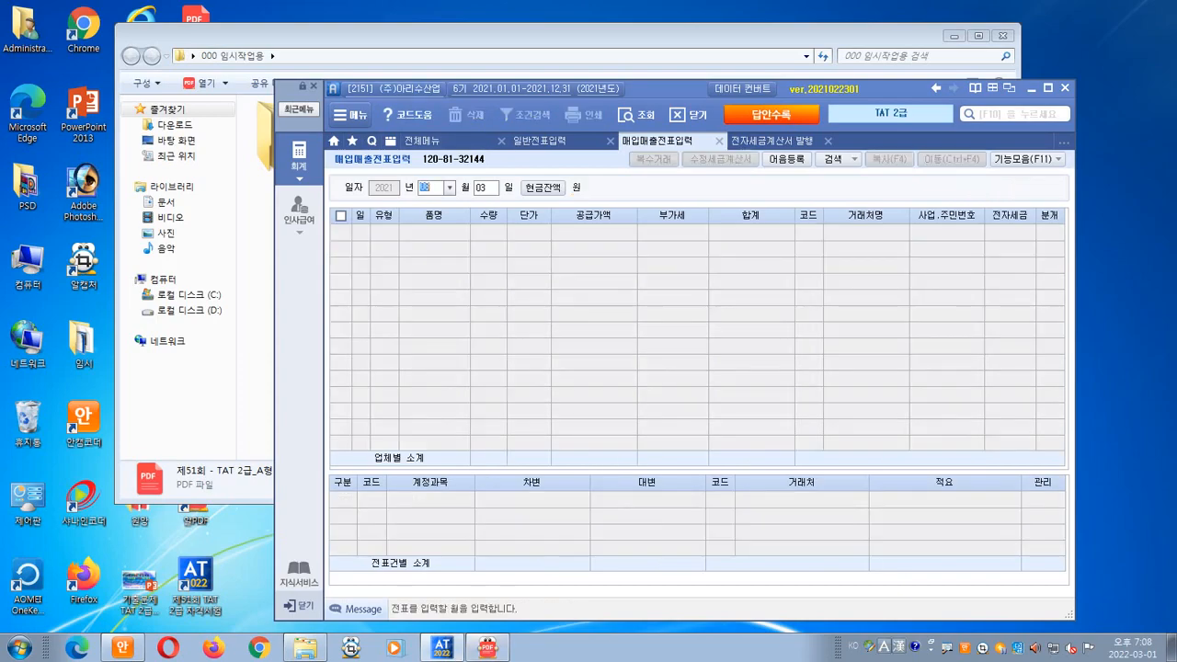
text(0910)
key(Return)
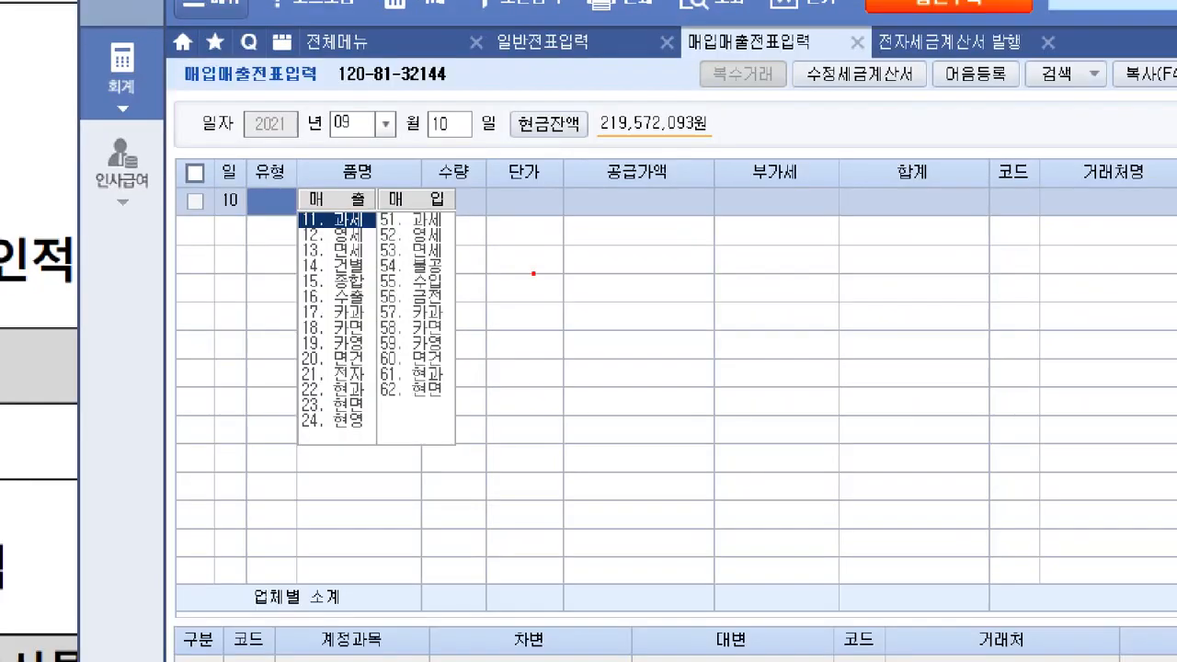
mouse_move(363, 172)
mouse_down()
mouse_move(487, 289)
mouse_move(507, 438)
mouse_up()
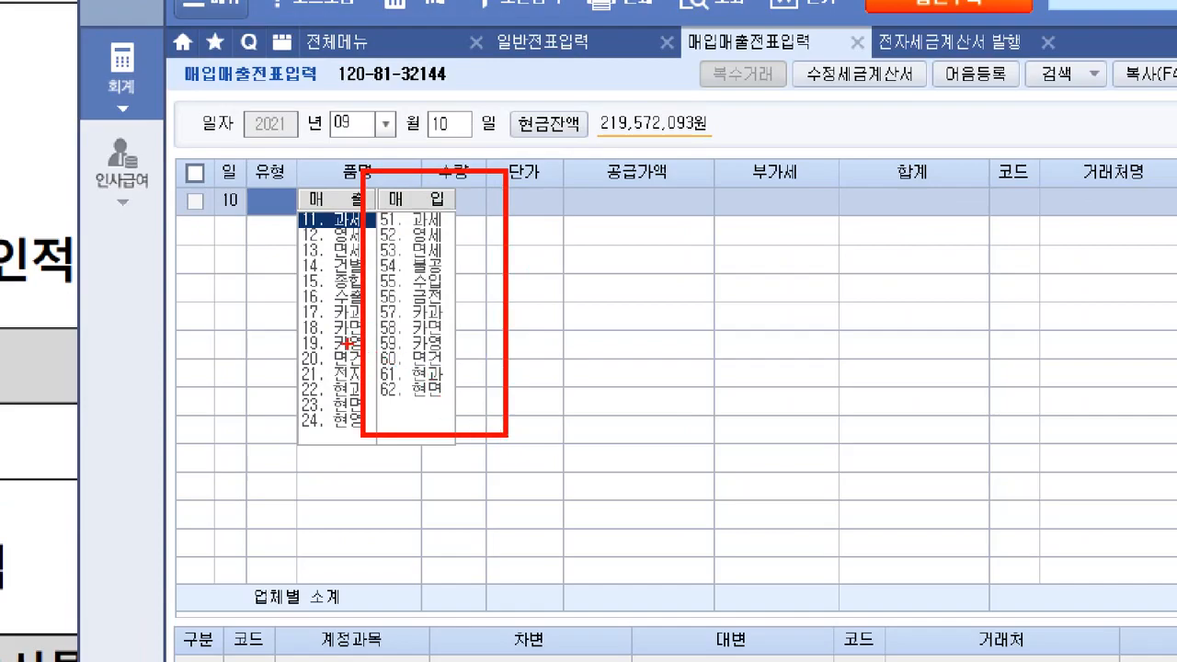
drag(348, 343, 472, 371)
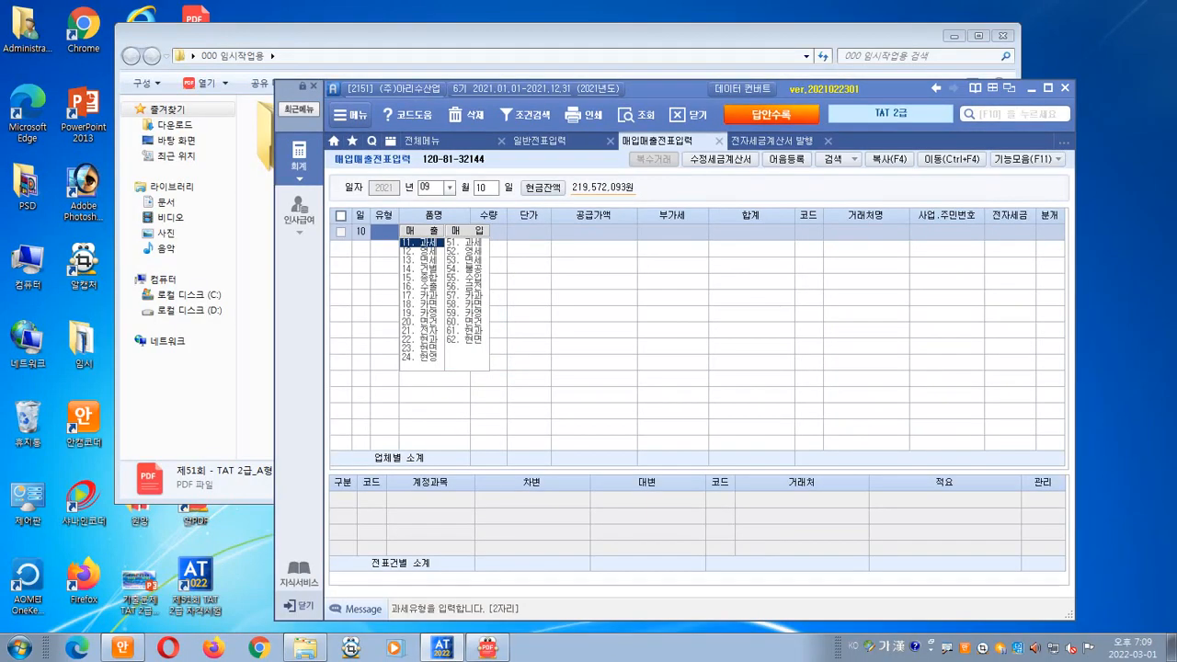
text(60)
key(Return)
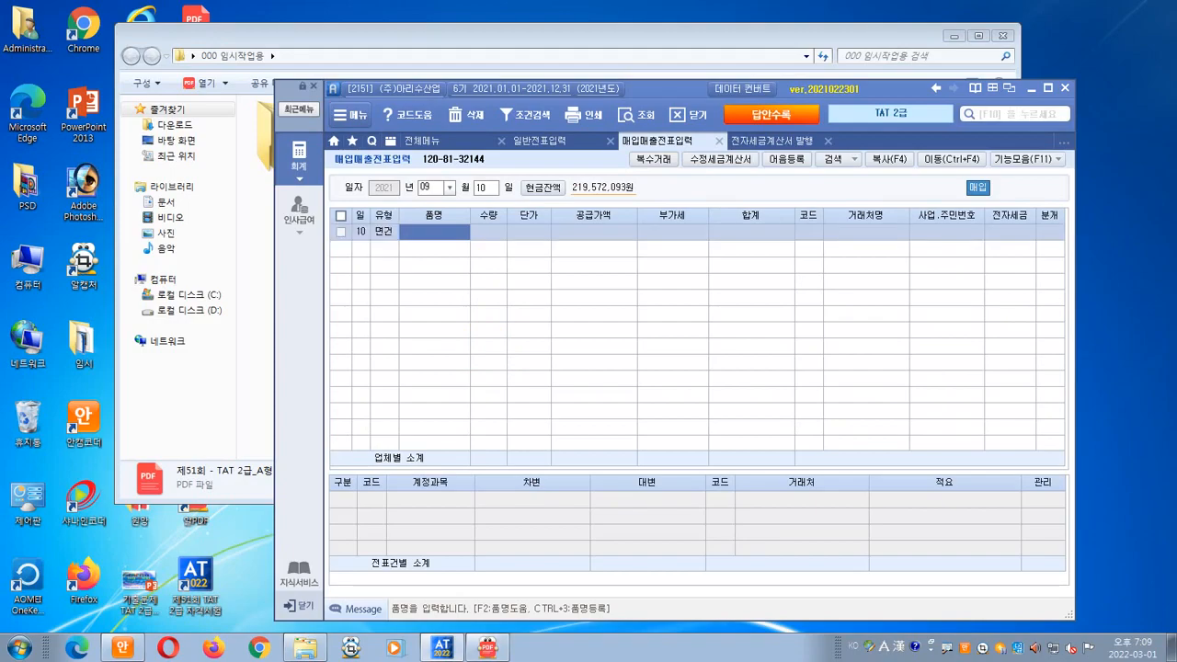
- Enter 미가공 소고기 as the item name with a quantity of 50
key(Hangul)
text(미가공 )
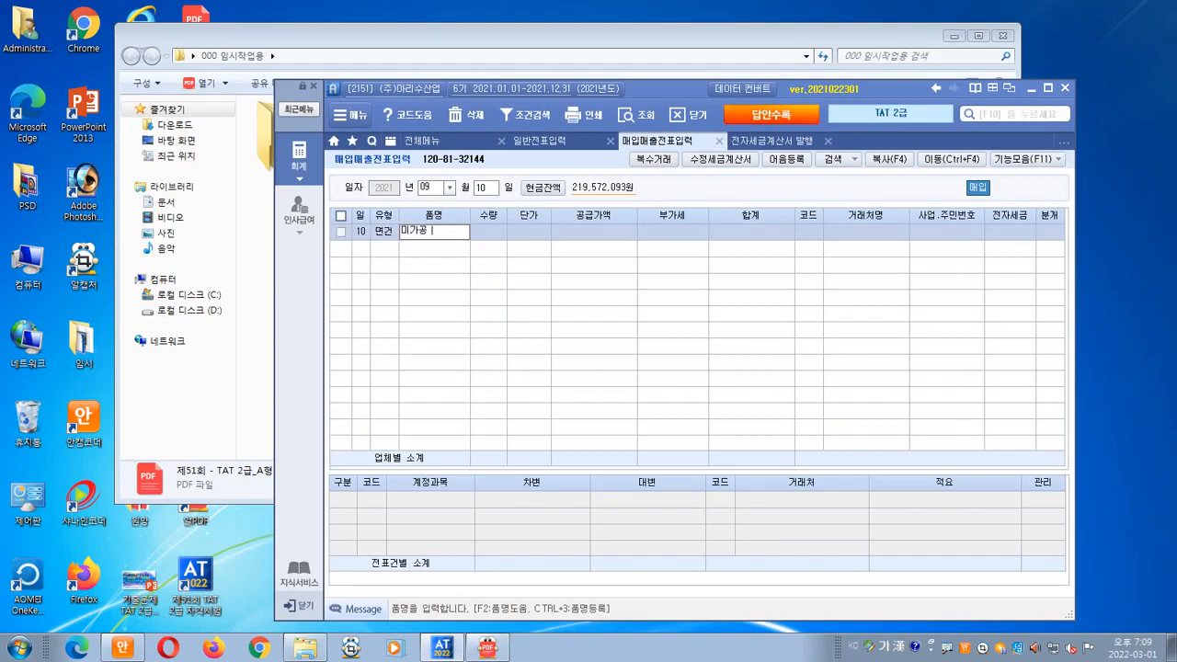
text(소괴기)
key(Return)
text(50)
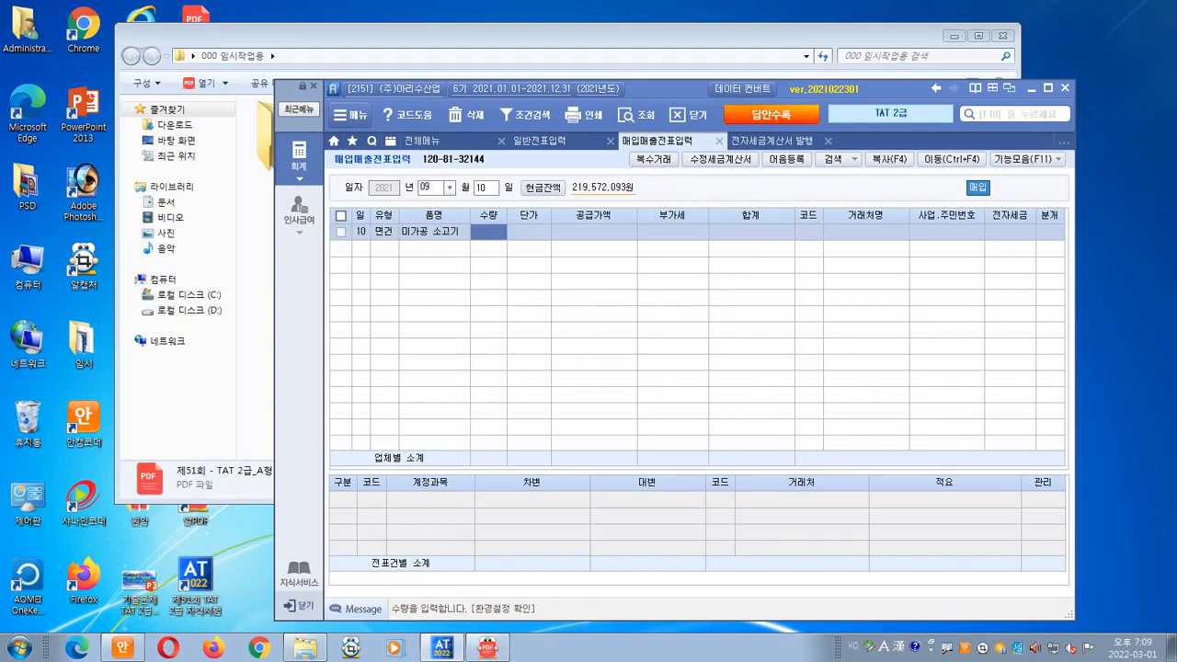
key(Return)
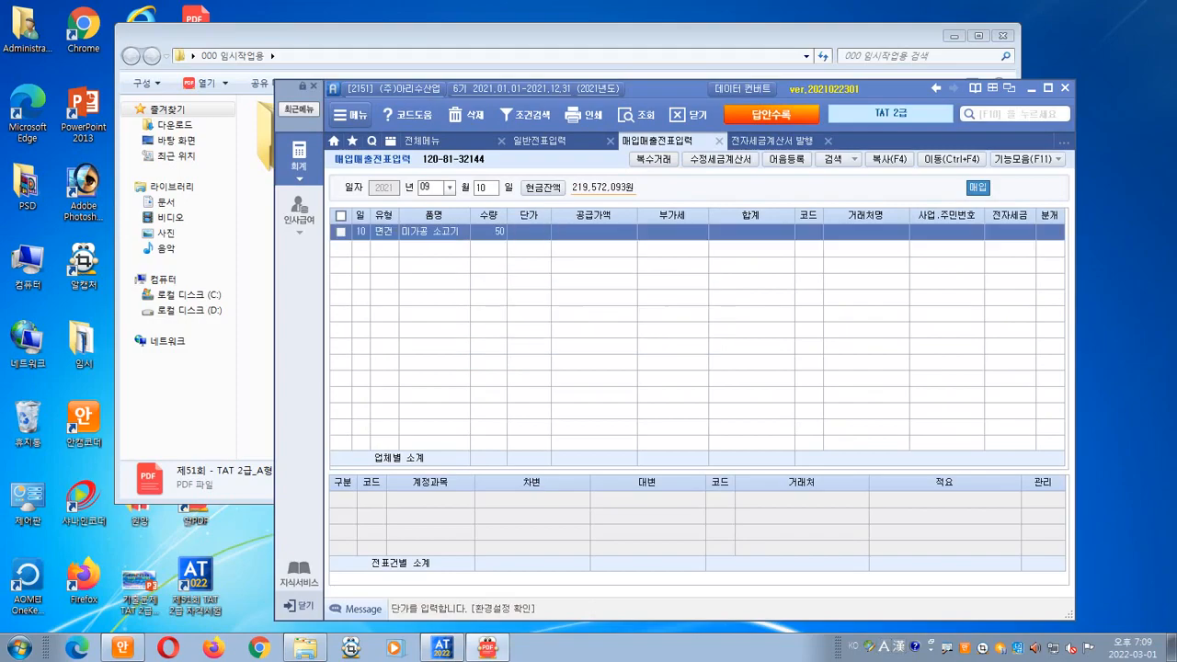
- Leave the unit price and VAT blank and enter a supply value (공급가액) of 1,400,000 for the 미가공 소고기 purchase
key(Return)
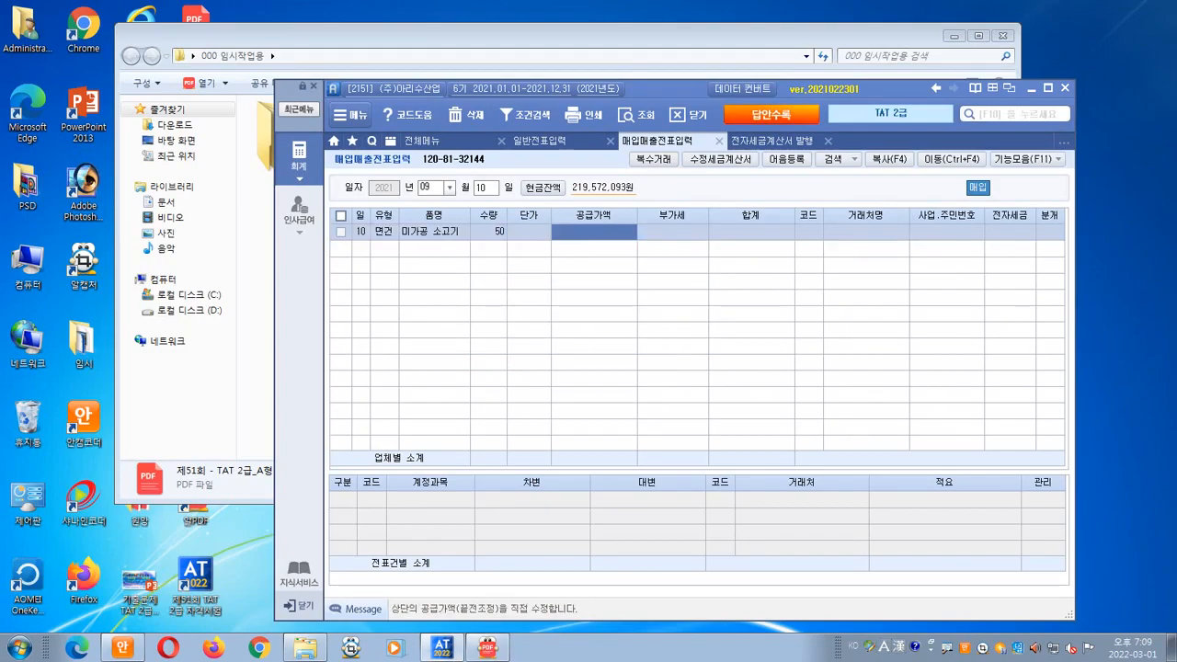
text(1400000)
key(Return)
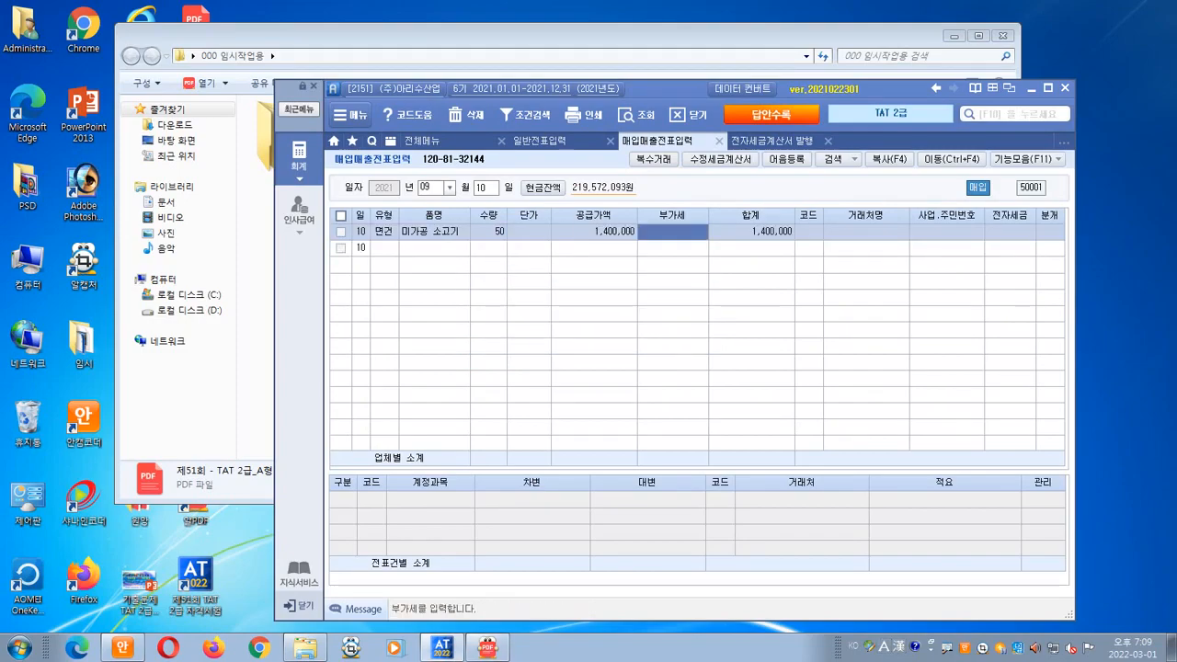
key(Return)
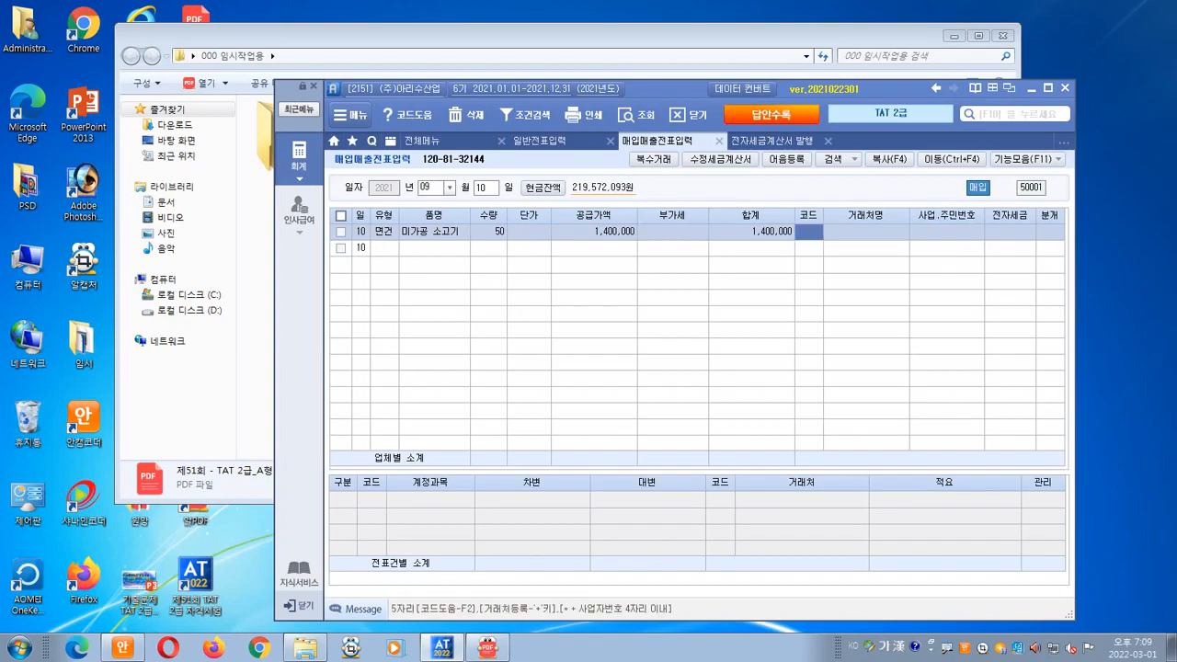
- Look up the individual supplier by name as the trading partner and set the journal type (분개) to 3 혼합
key(F2)
text(김강)
key(Return)
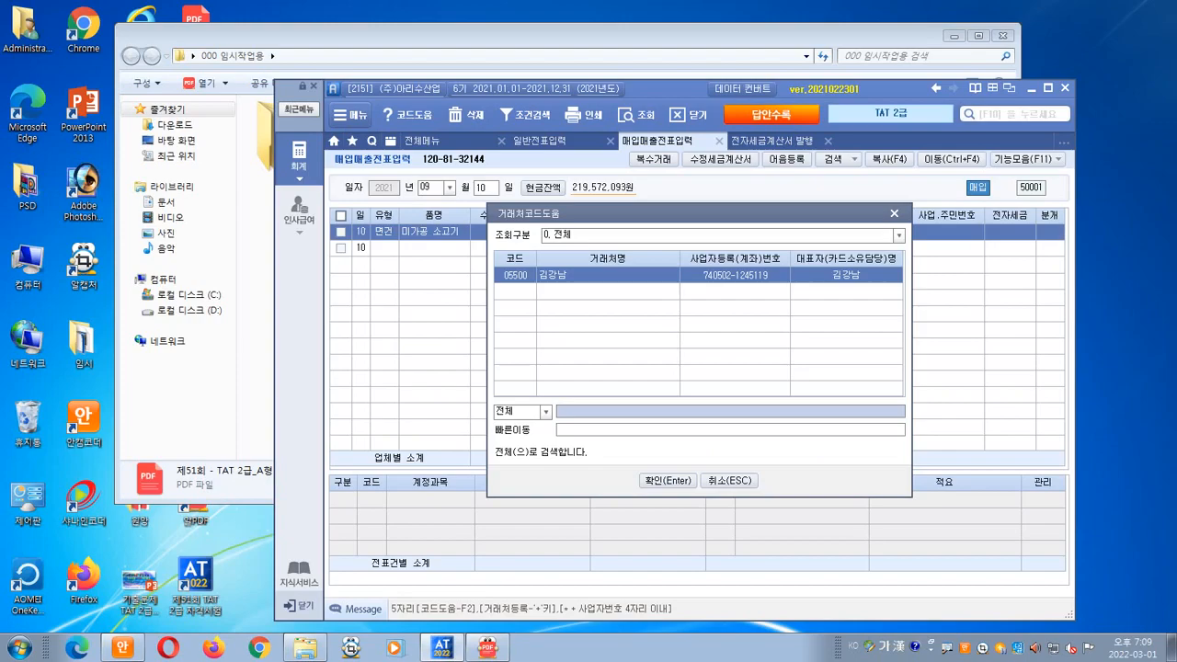
key(Return)
key(Return)
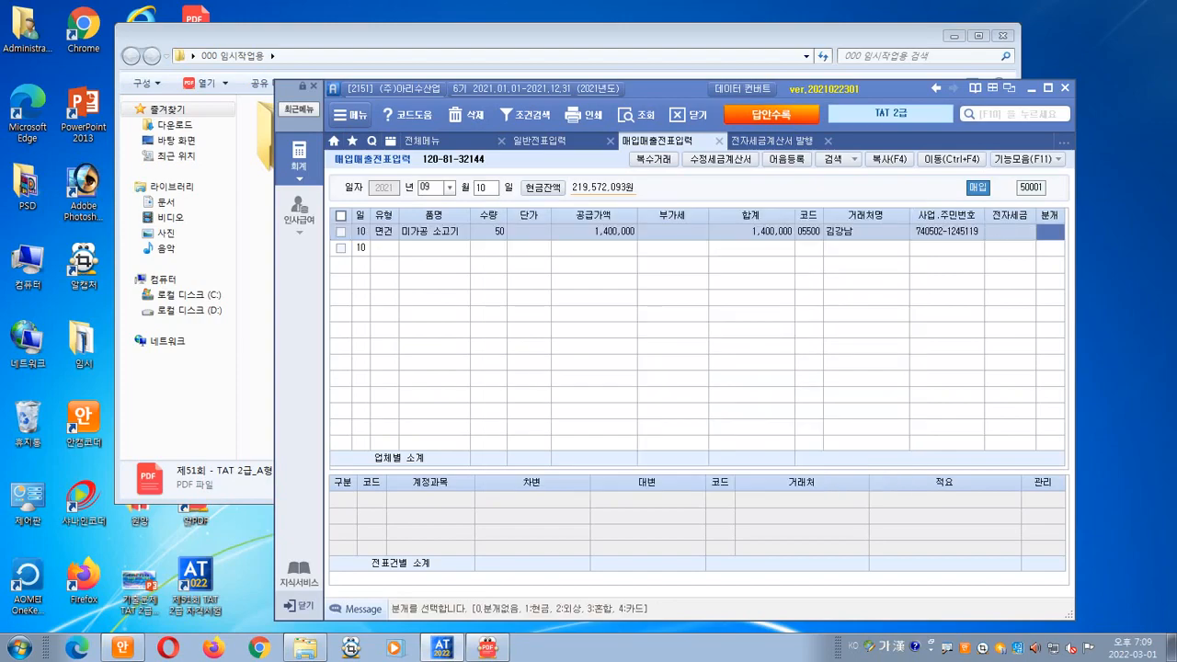
text(3)
key(Return)
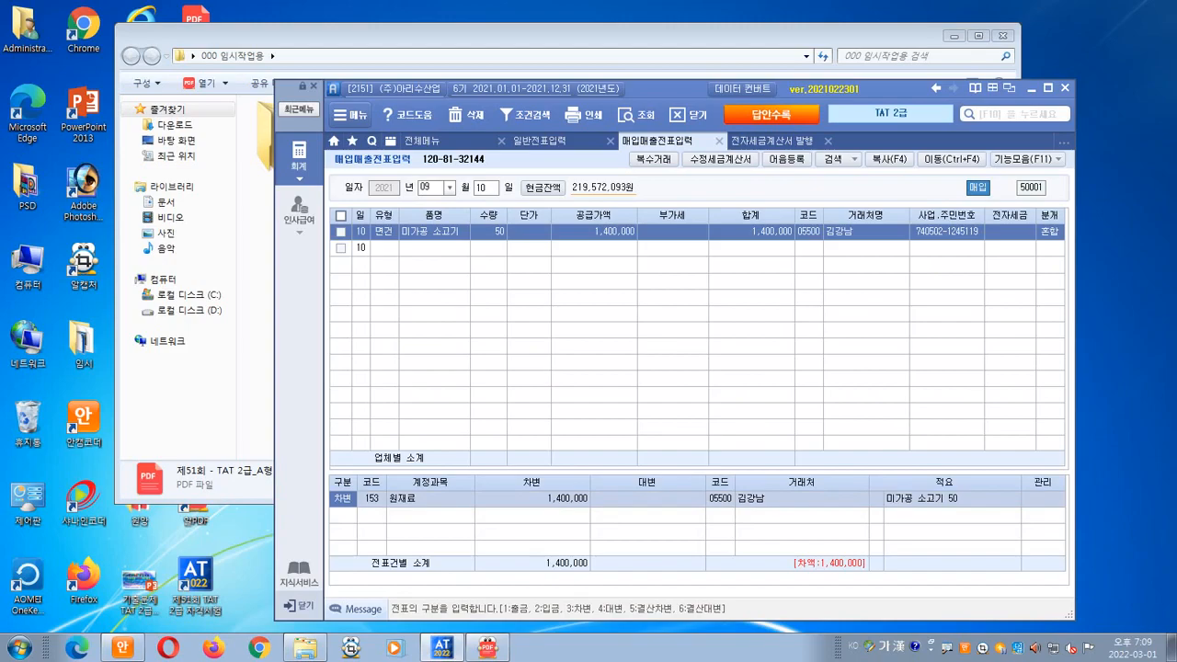
- Set the description code (적요) of the 미가공 소고기 purchase's 원재료 line to 06 의제매입세액 원재료차감(부가)
click(876, 499)
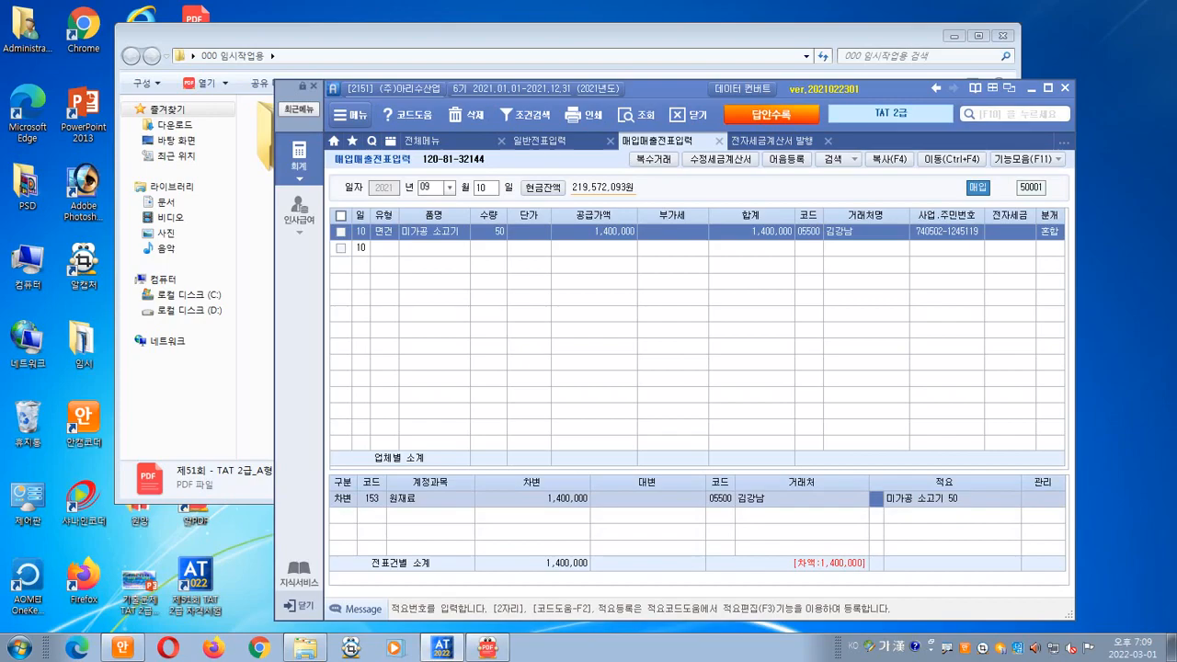
text(6)
key(Return)
- Add a credit (대변) line with account 103 보통예금 for 1,400,000 to complete the 미가공 소고기 voucher
text(4)
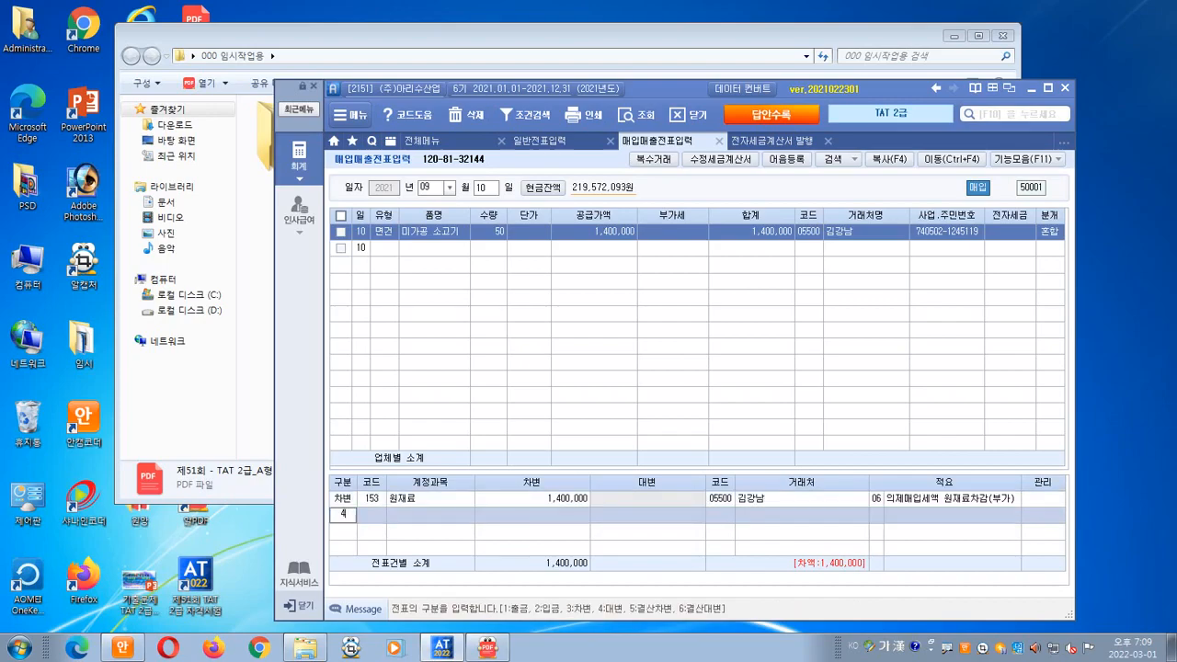
key(Return)
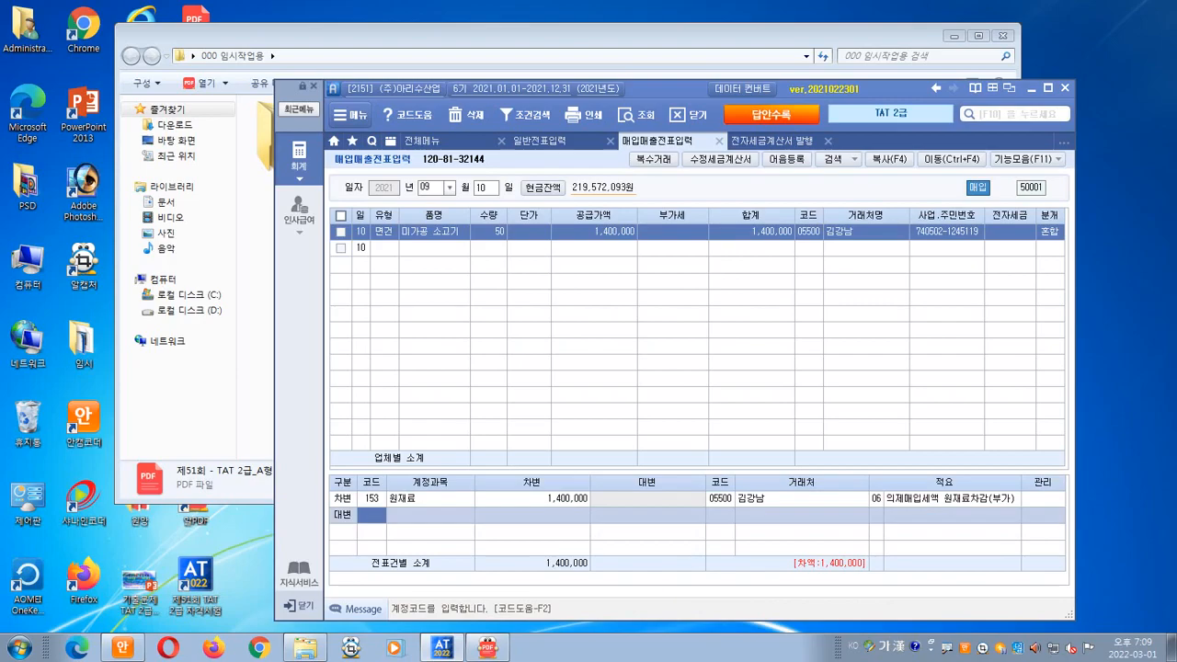
text(103)
key(Return)
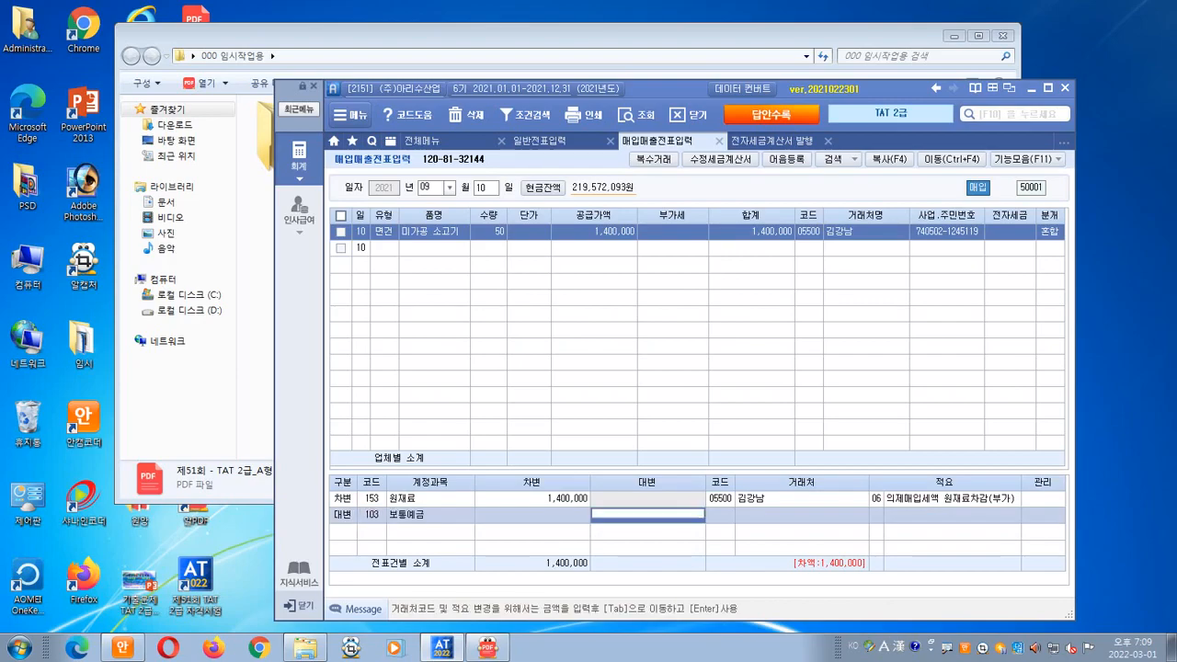
text(1400000)
key(Return)
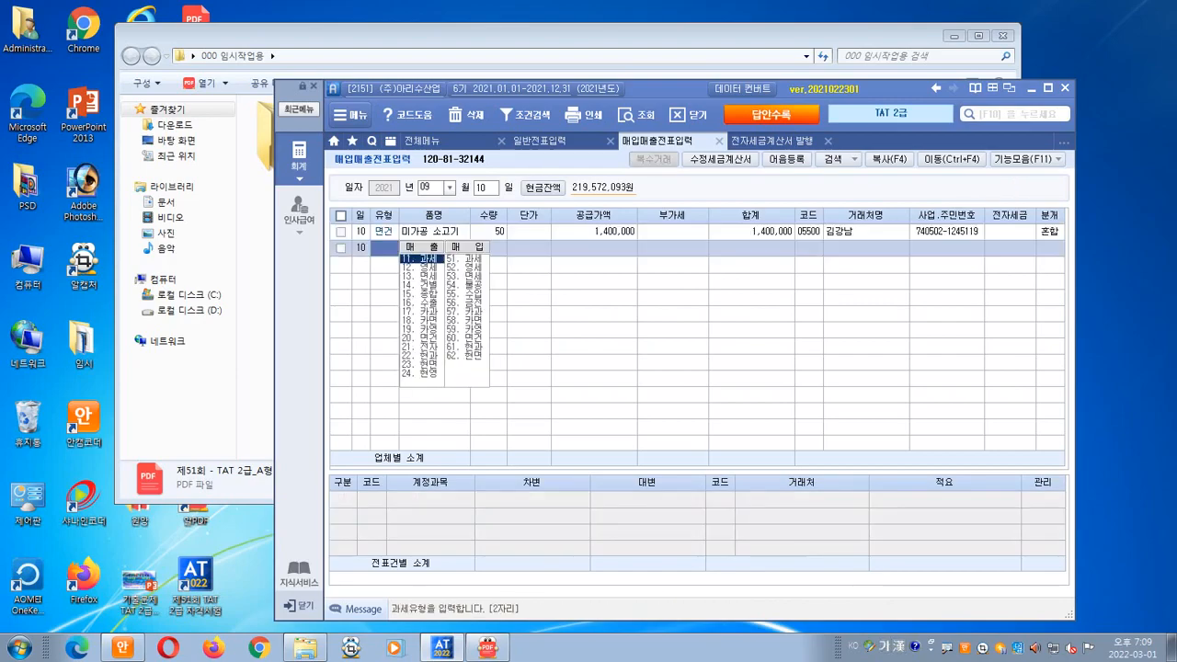
- Change the trading partner of the 보통예금 credit line to 98000 국민은행(보통) and close the 전자세금계산서 발행 screen
click(594, 232)
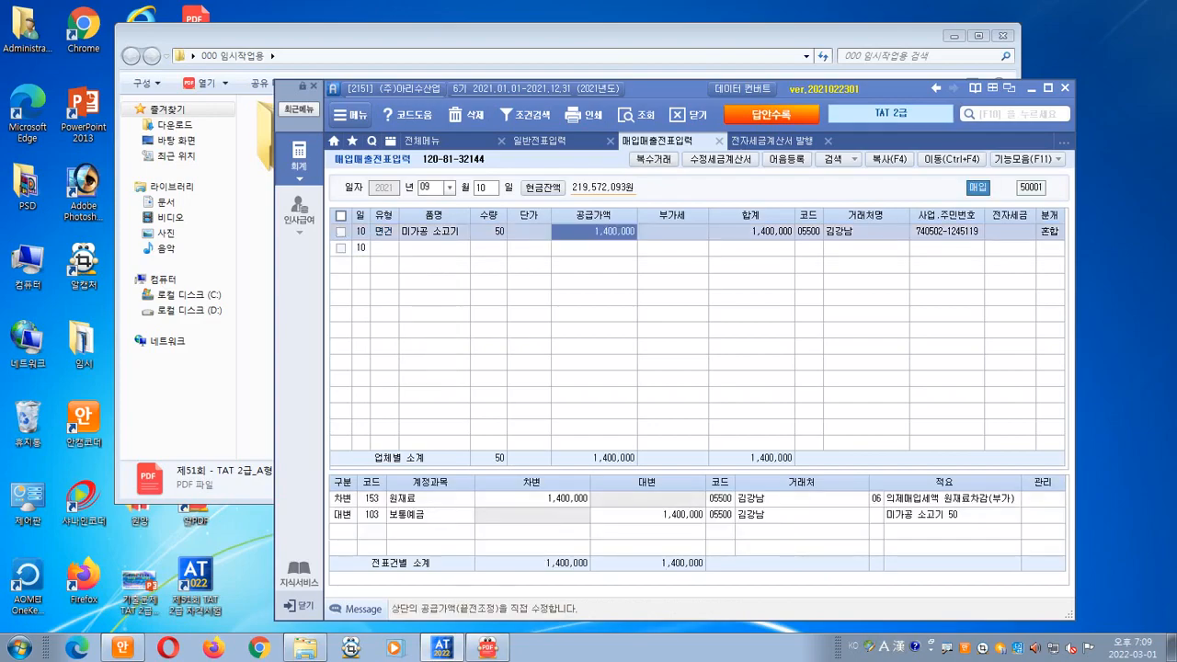
click(720, 515)
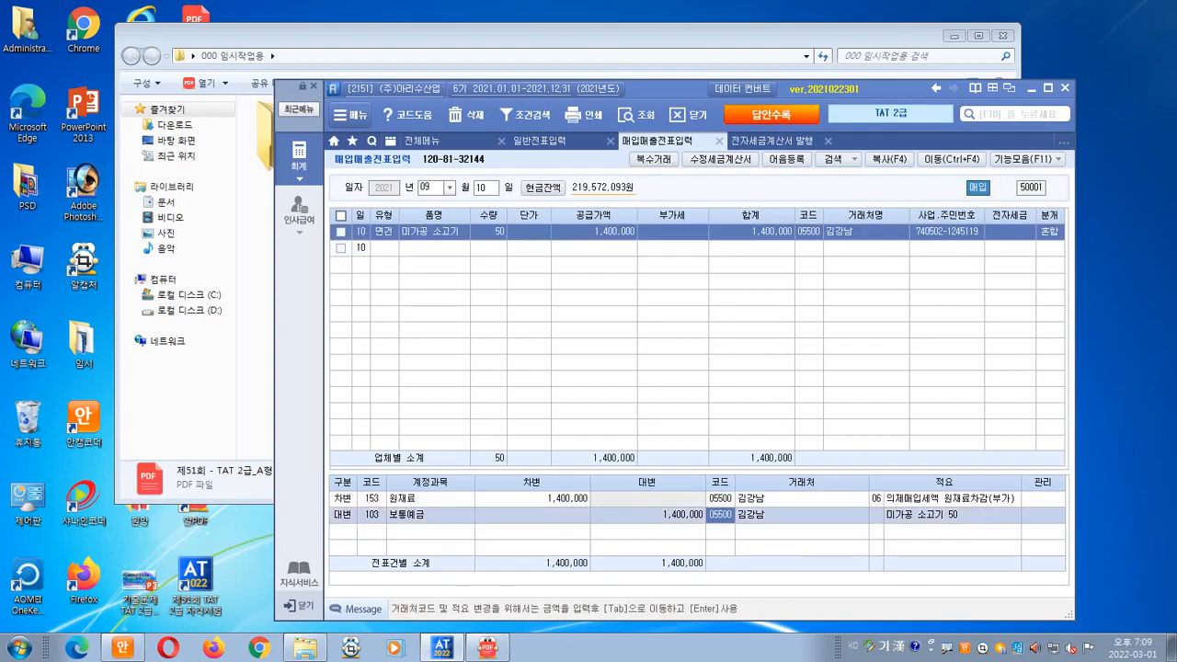
key(Delete)
text(98000)
key(Return)
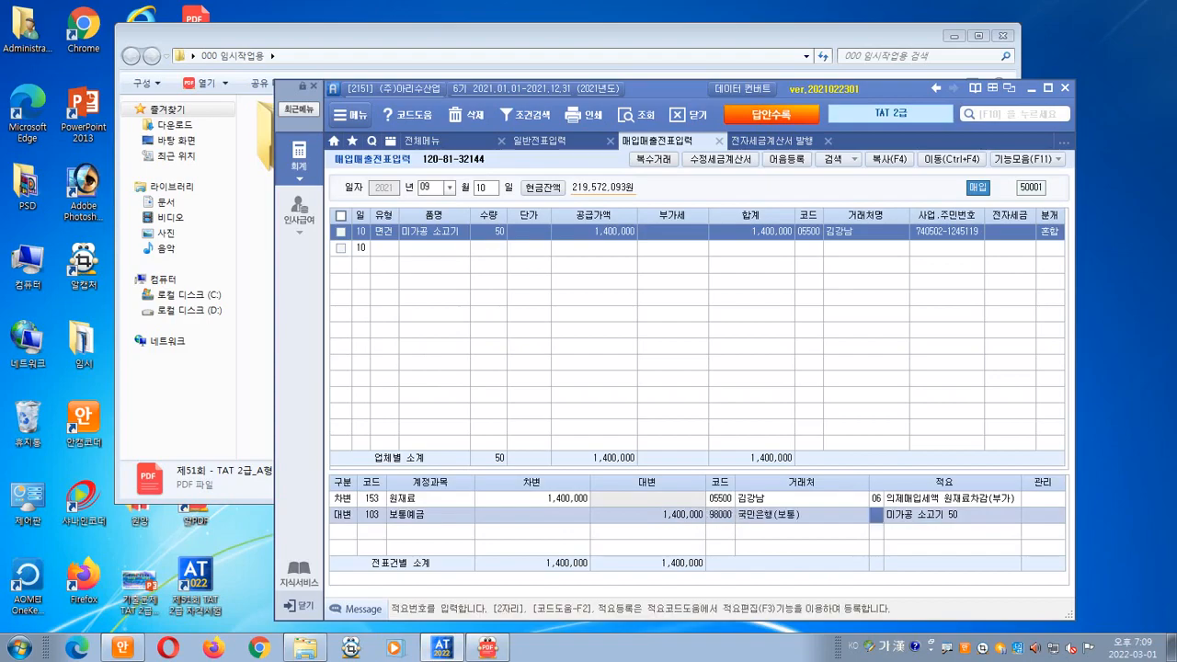
key(Return)
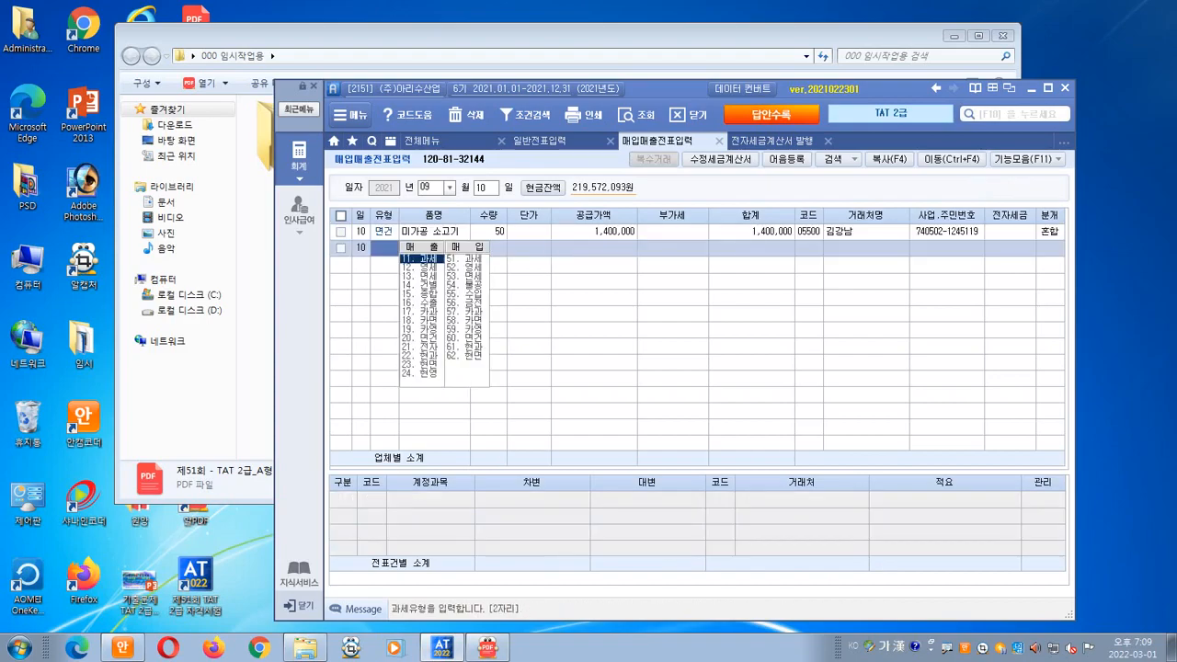
click(594, 232)
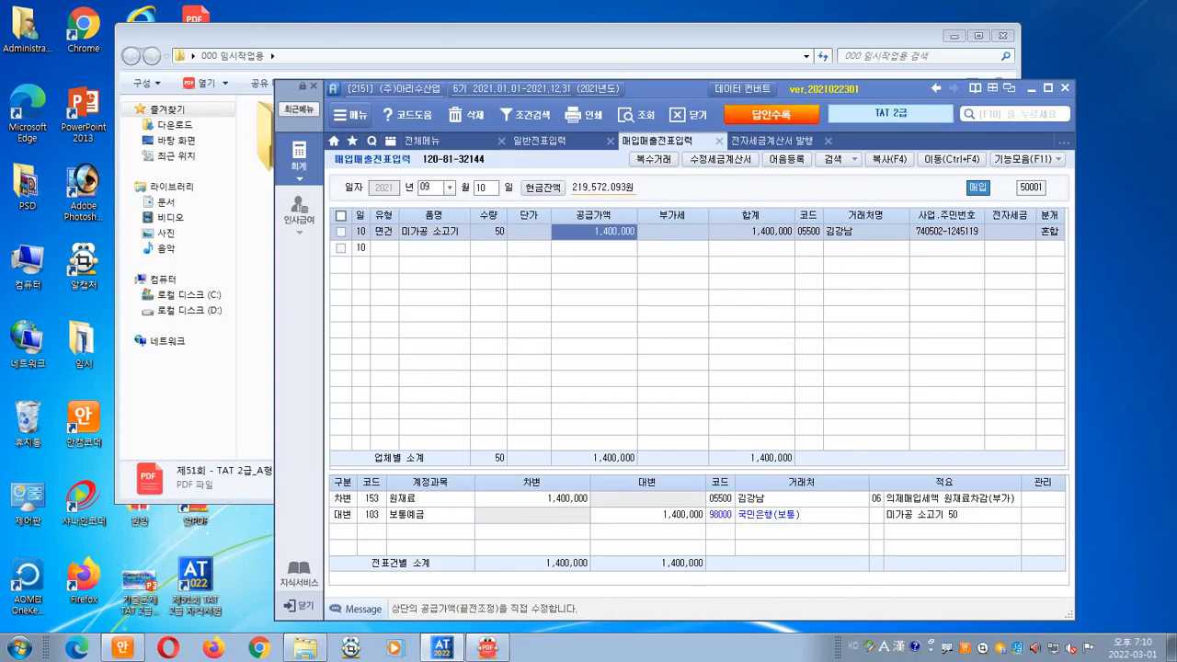
click(827, 141)
key(Escape)
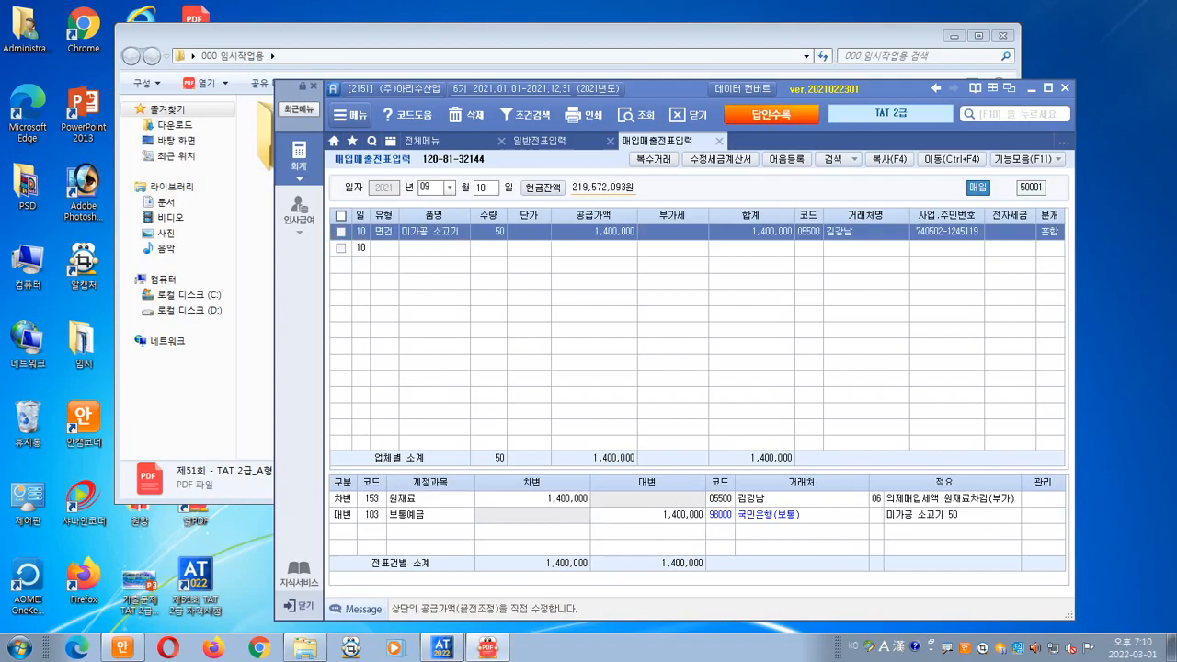
- Switch to the exam PDF and read task 2 on the 의제매입세액공제신고서 for the 제2기 예정신고 period
key(alt+Tab)
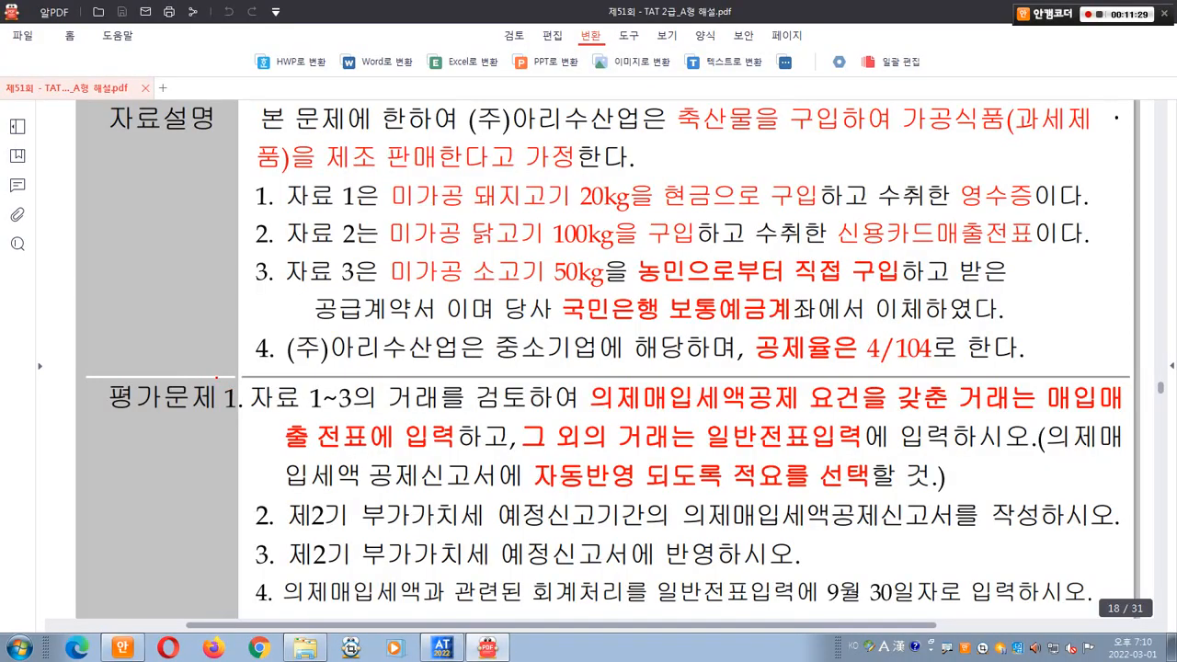
drag(216, 378, 252, 348)
mouse_move(247, 500)
mouse_down()
mouse_move(446, 545)
mouse_move(1122, 533)
mouse_up()
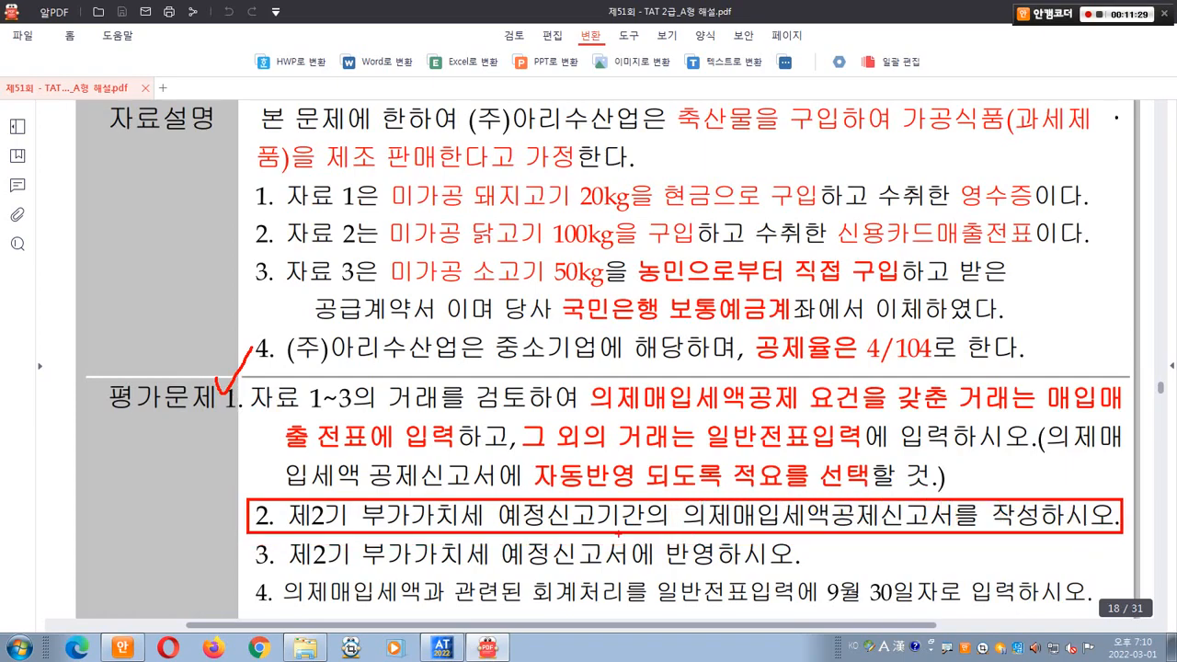
mouse_move(567, 535)
mouse_down()
mouse_move(587, 491)
mouse_move(596, 517)
mouse_up()
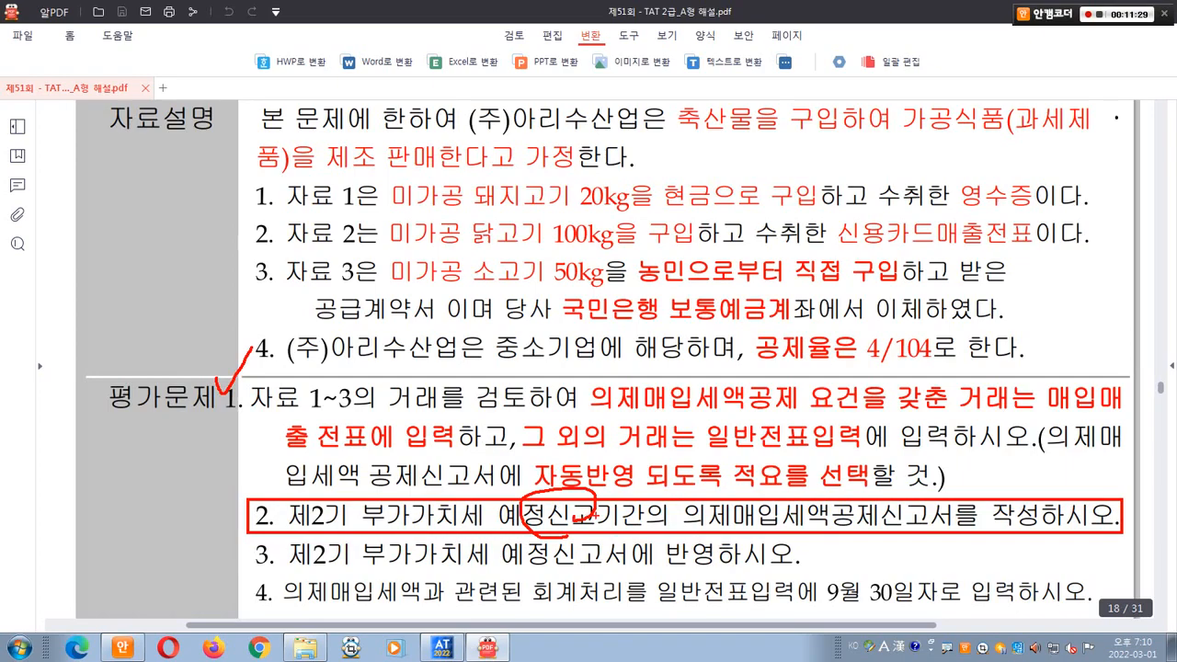
- Switch back to the accounting program and open the 의제매입세액공제신고서 from the 부가가치세 I group
click(488, 647)
click(422, 141)
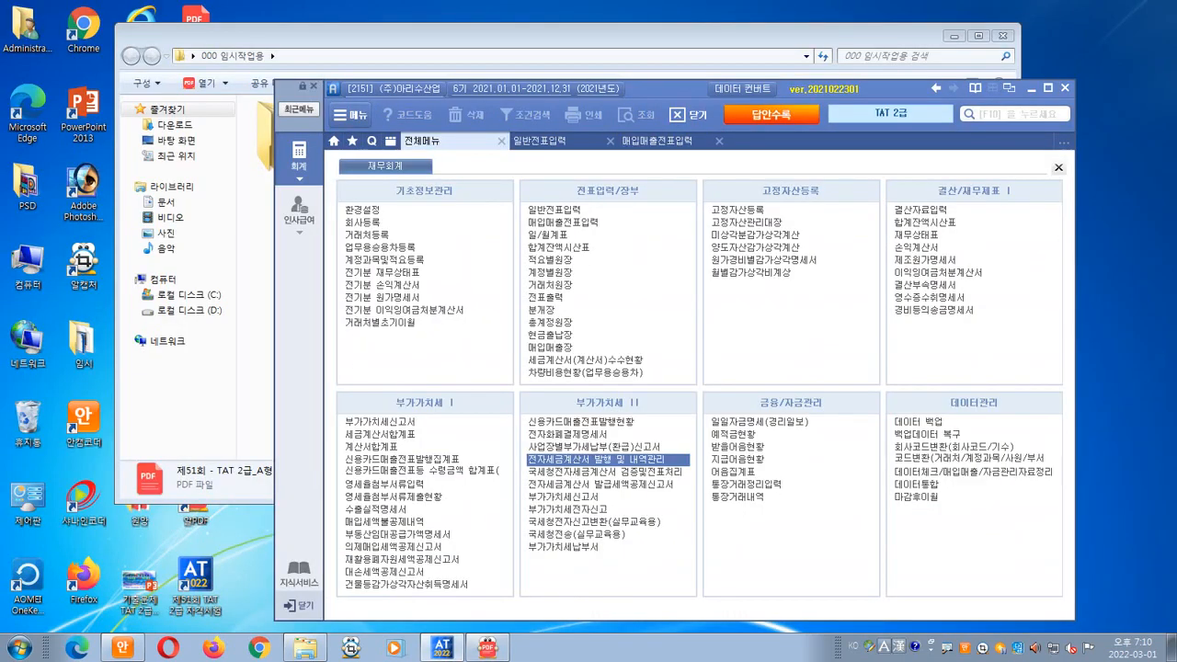
key(ctrl+2)
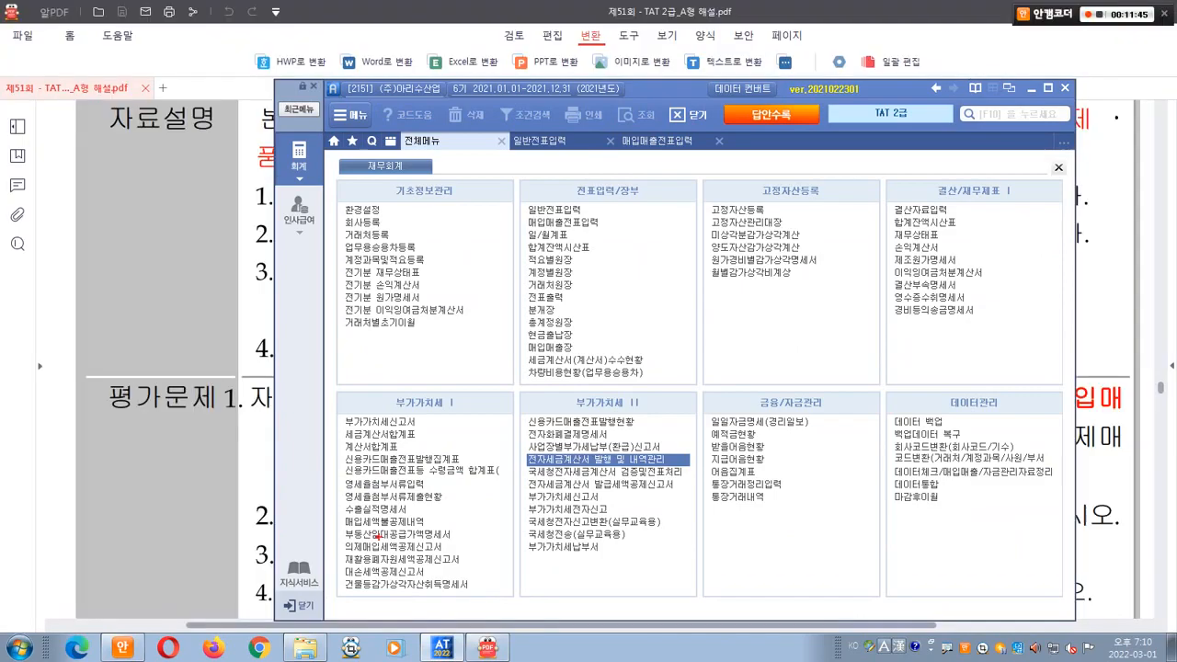
mouse_move(326, 394)
mouse_down()
mouse_move(417, 429)
mouse_move(508, 618)
mouse_up()
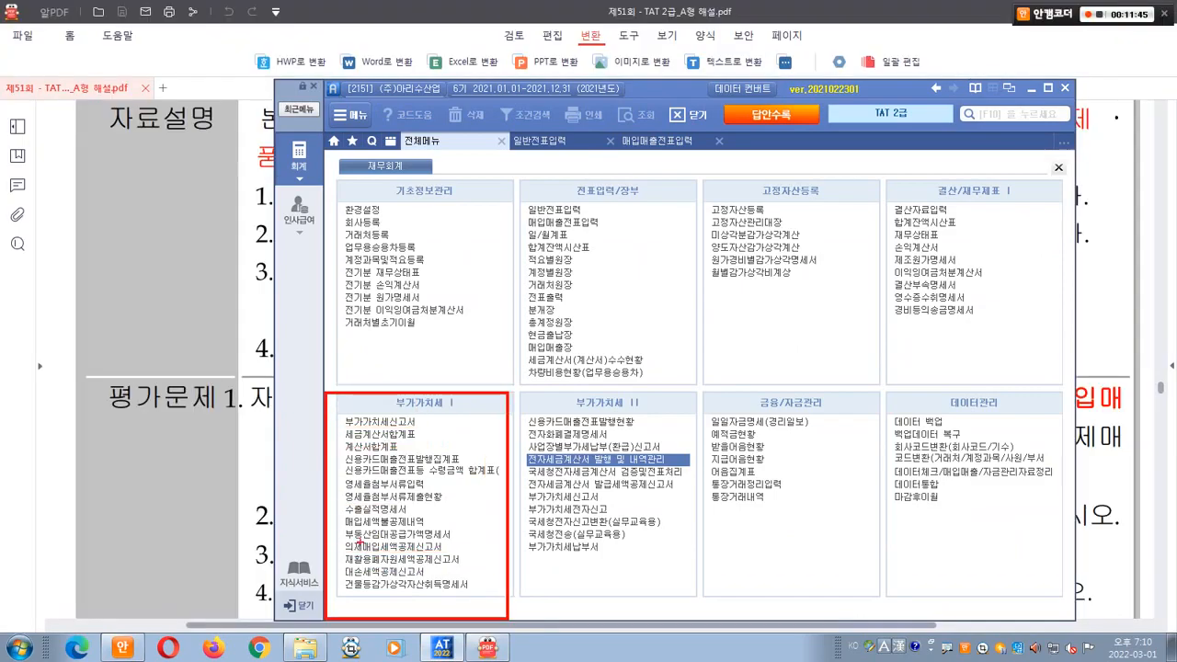
drag(305, 531, 452, 555)
mouse_move(423, 519)
mouse_down()
mouse_move(430, 529)
mouse_move(469, 499)
mouse_up()
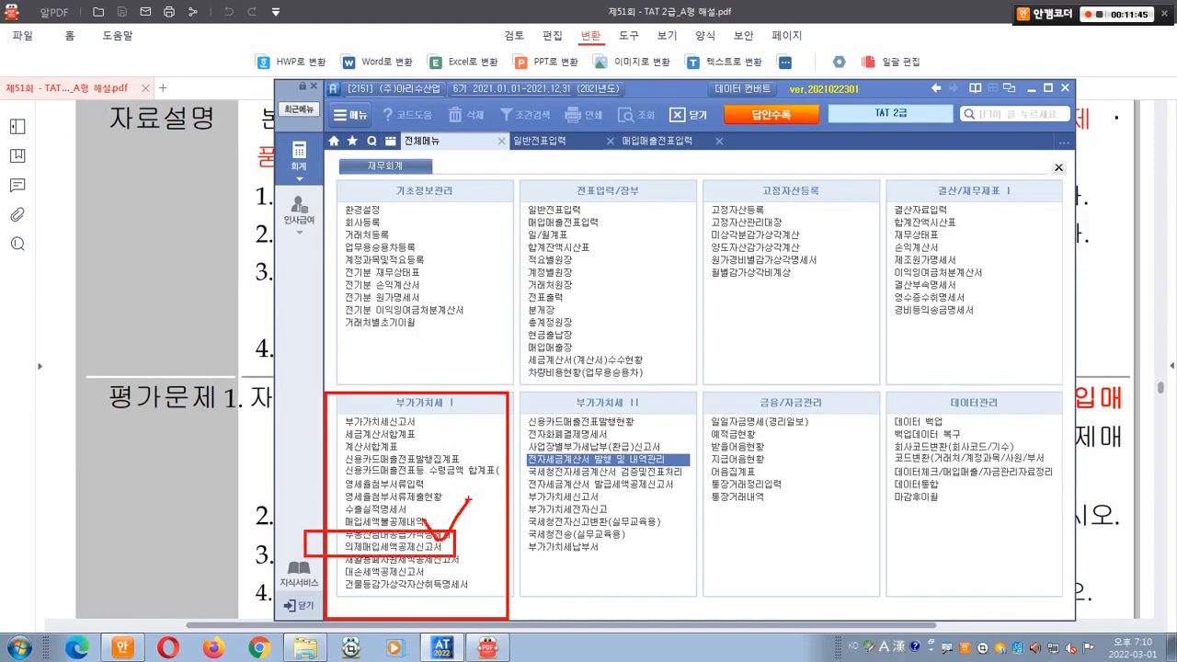
key(Escape)
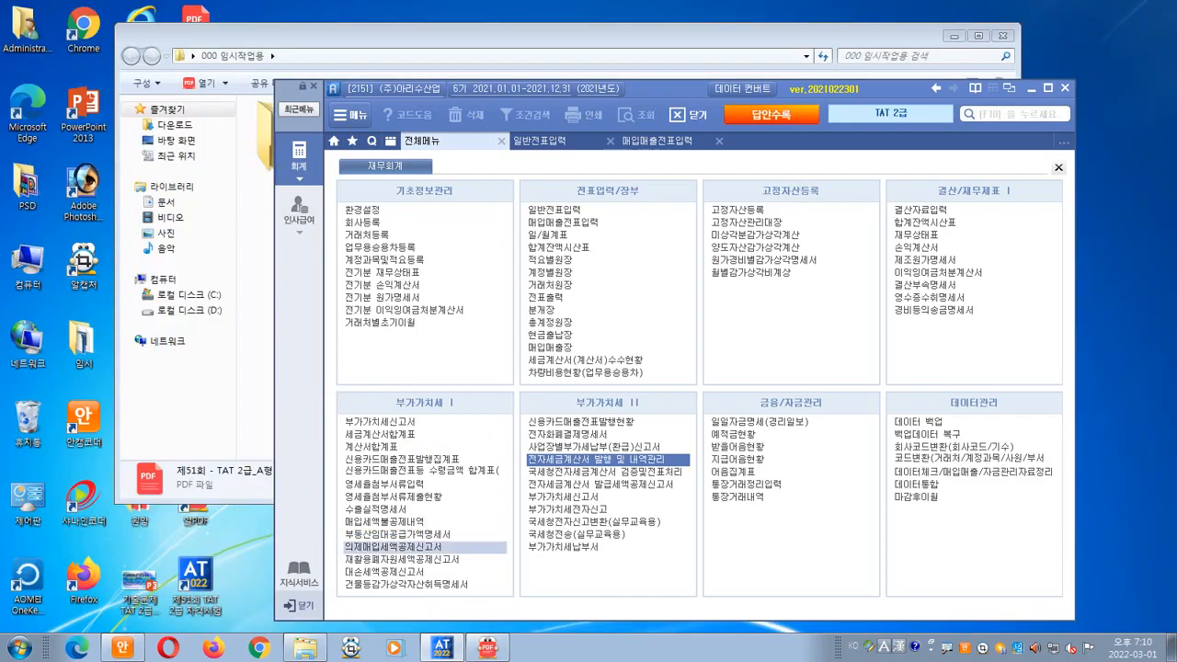
click(394, 546)
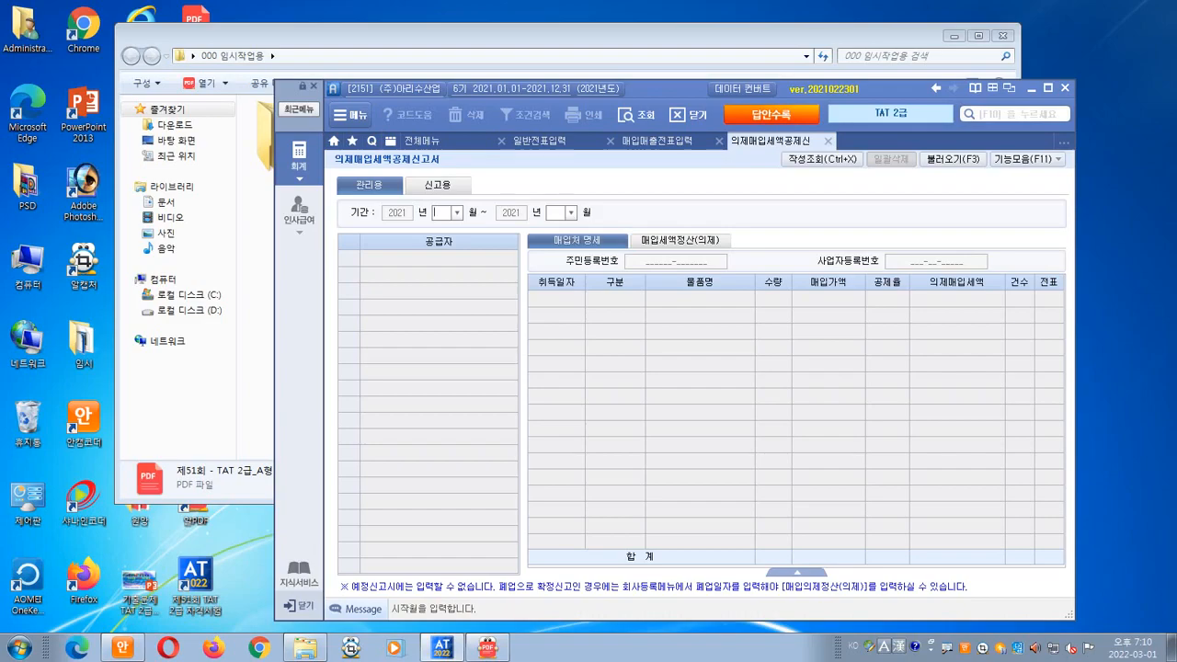
- Set the report period of the 의제매입세액공제신고서 to months 07 through 09 of 2021
text(07)
text(06)
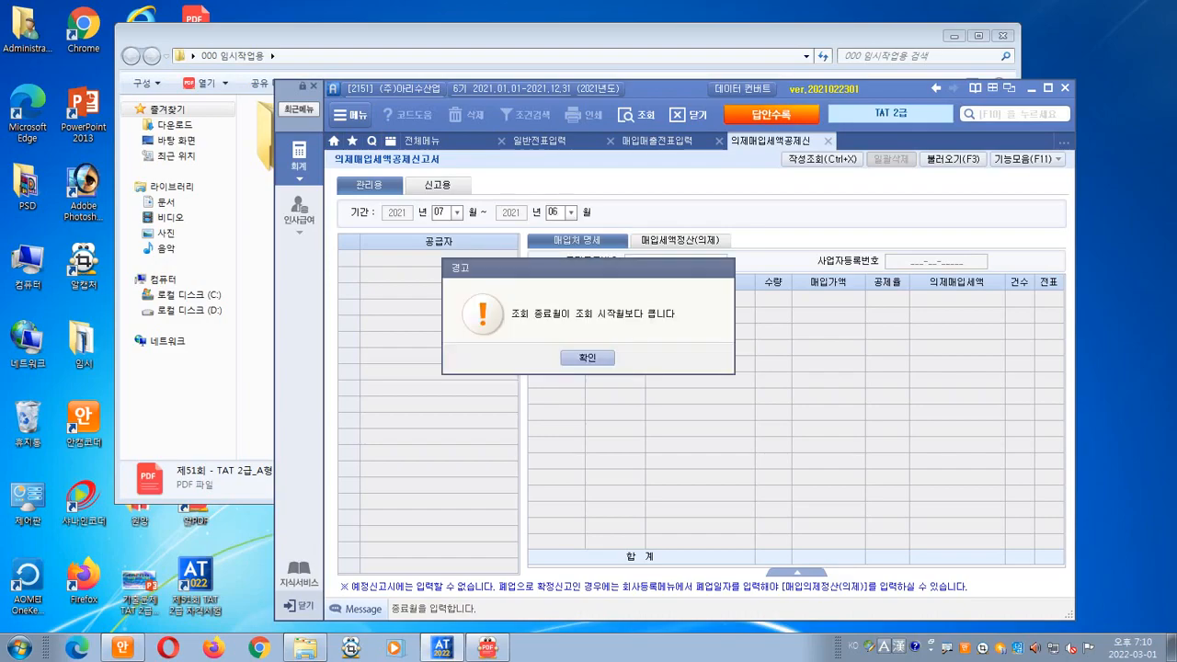
key(Return)
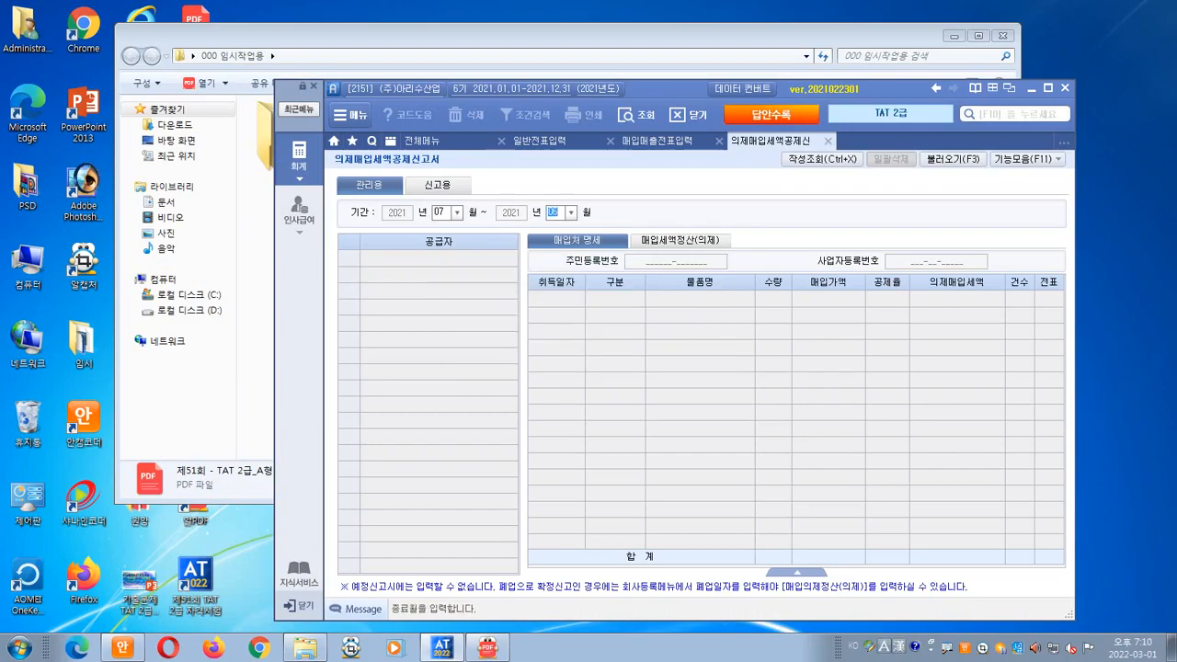
key(BackSpace)
text(9)
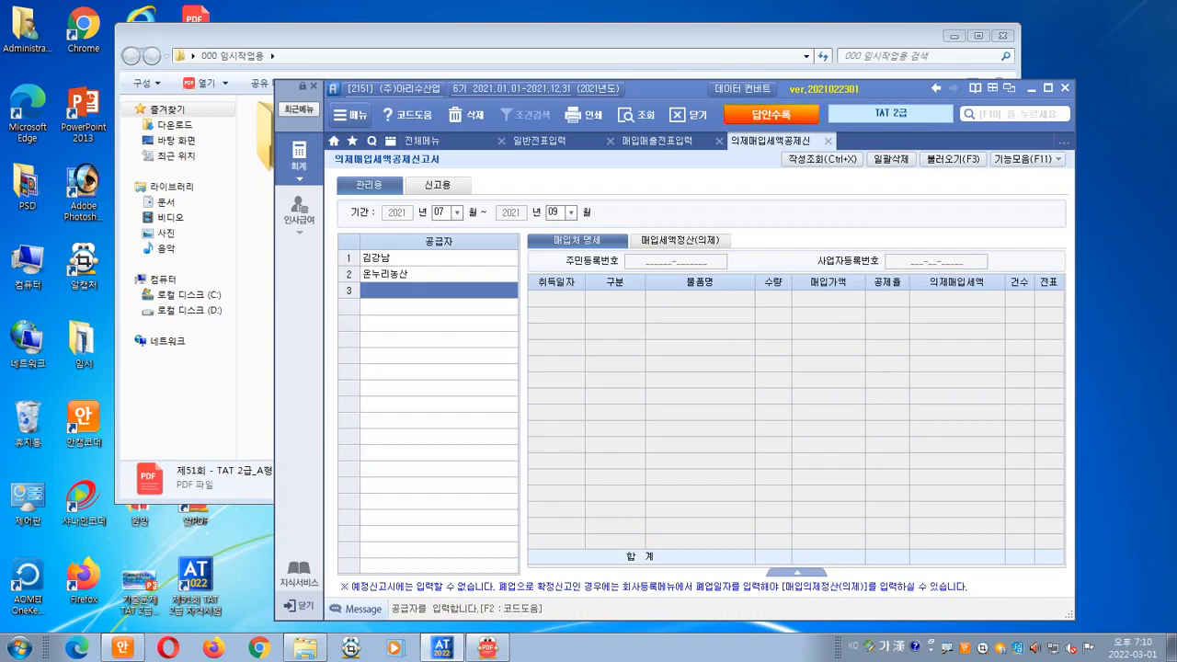
- Review the purchase details of the individual supplier and of 온누리농산 in the 의제매입세액공제신고서
click(439, 258)
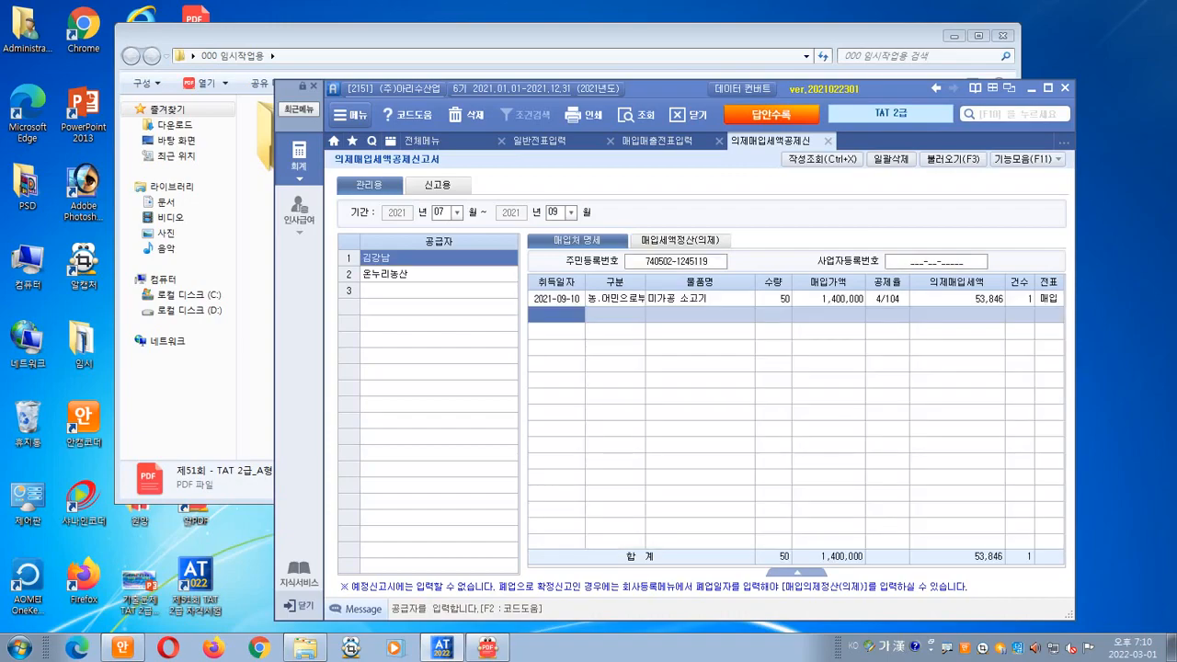
key(ctrl+2)
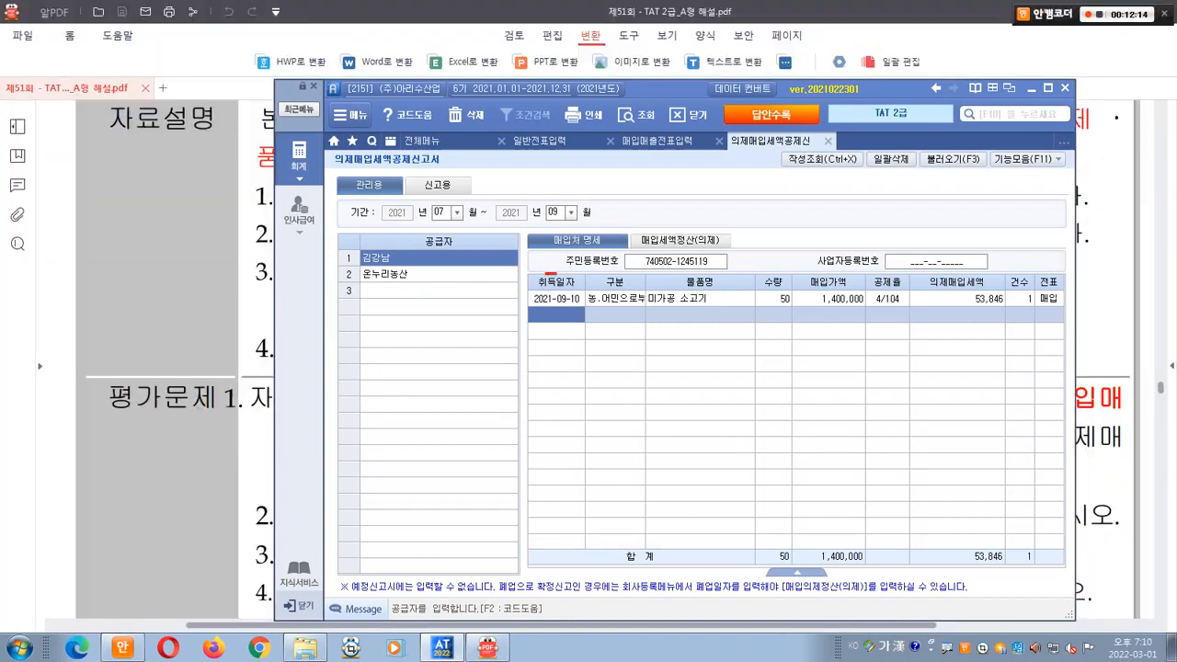
drag(546, 274, 1060, 307)
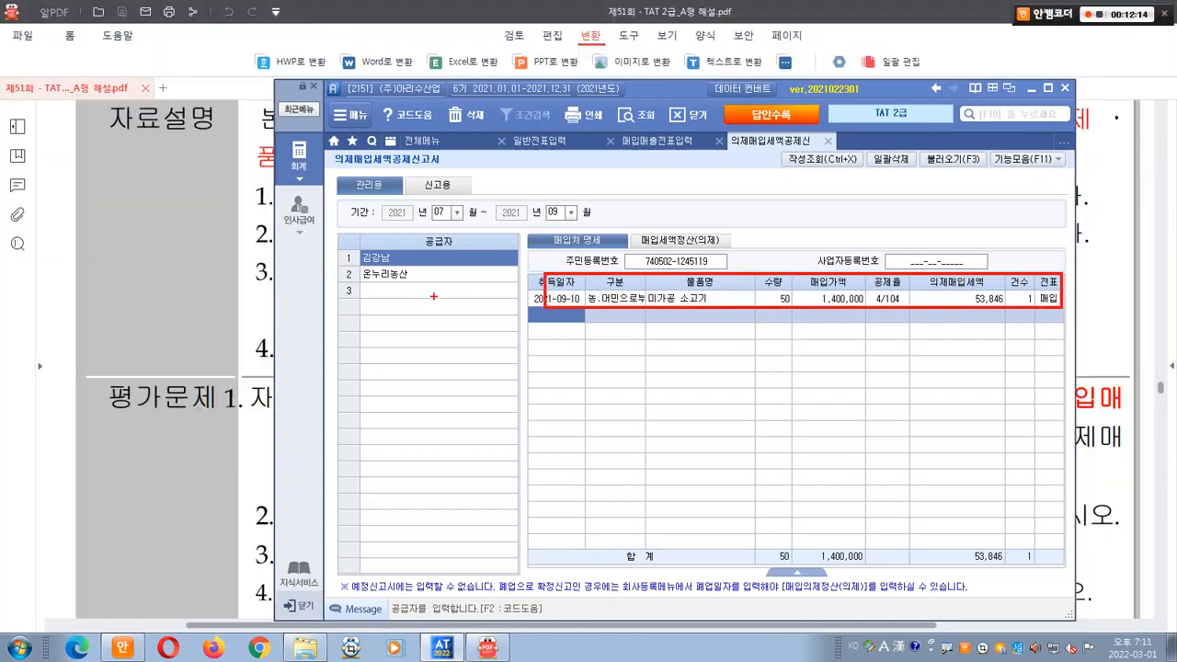
key(Escape)
click(413, 274)
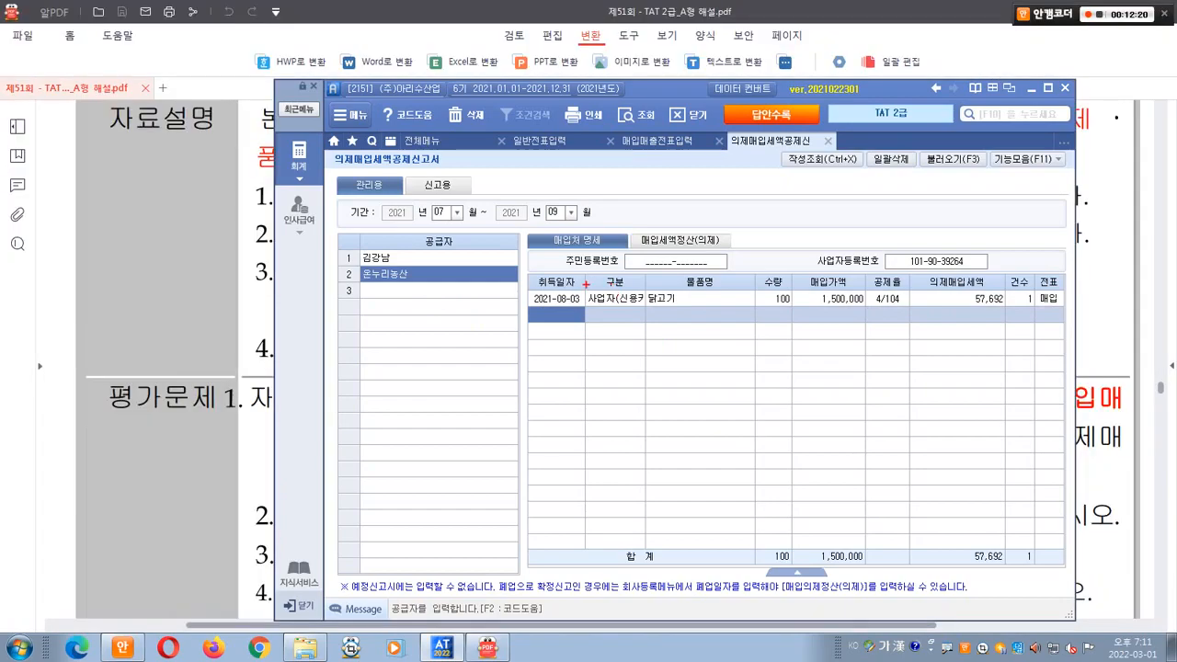
mouse_move(557, 280)
mouse_down()
mouse_move(762, 310)
mouse_move(1053, 309)
mouse_up()
key(Escape)
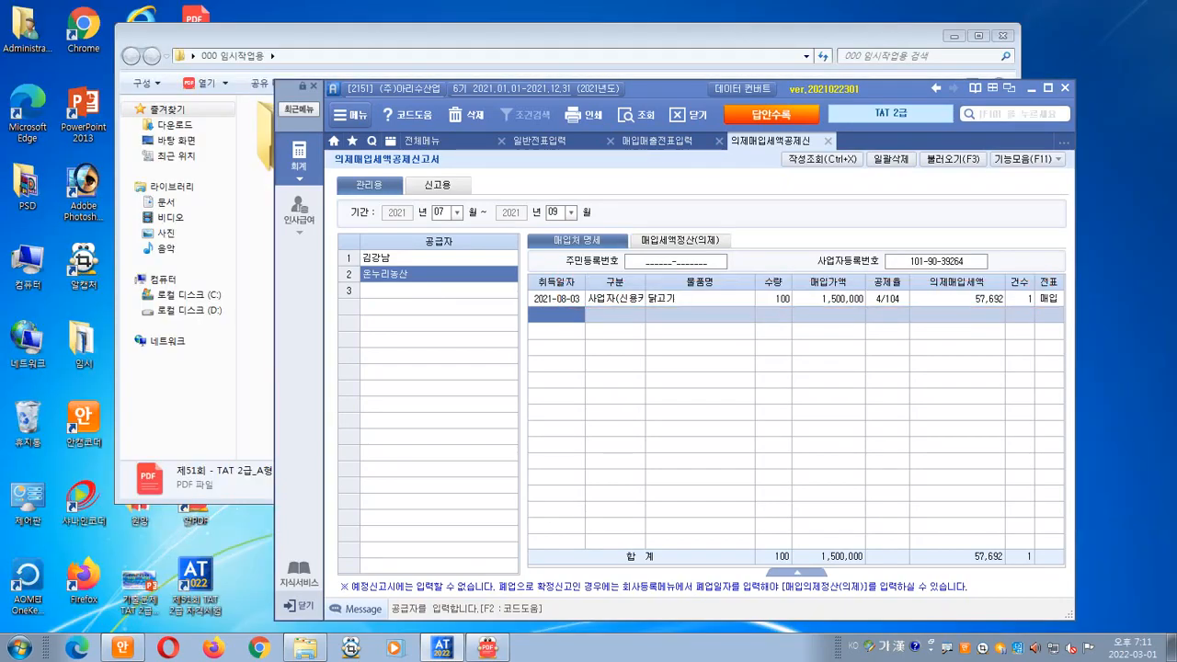
- Reload the report data from the vouchers with option 1. 전체 데이터를 지우고 불러오기 and a 4/104 deduction rate
key(ctrl+2)
mouse_move(982, 187)
mouse_down()
mouse_move(948, 187)
mouse_move(961, 125)
mouse_move(984, 192)
mouse_up()
key(Escape)
click(953, 159)
key(Return)
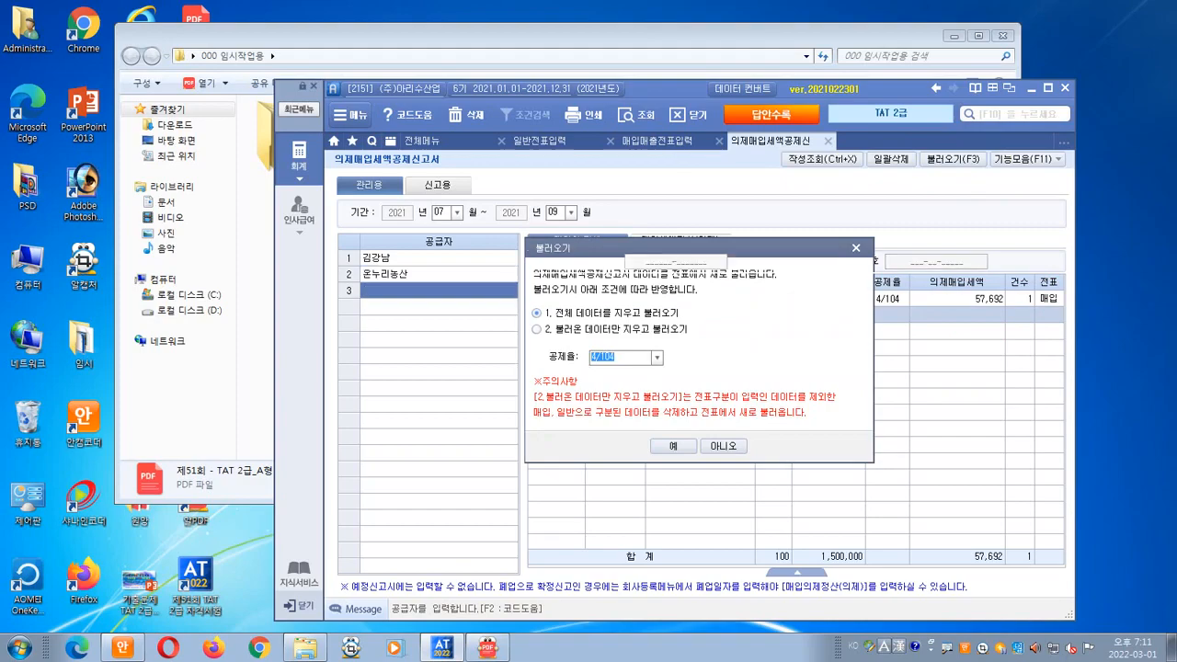
- Check the deduction rate and deemed input tax of each supplier's reloaded purchase entry
click(414, 258)
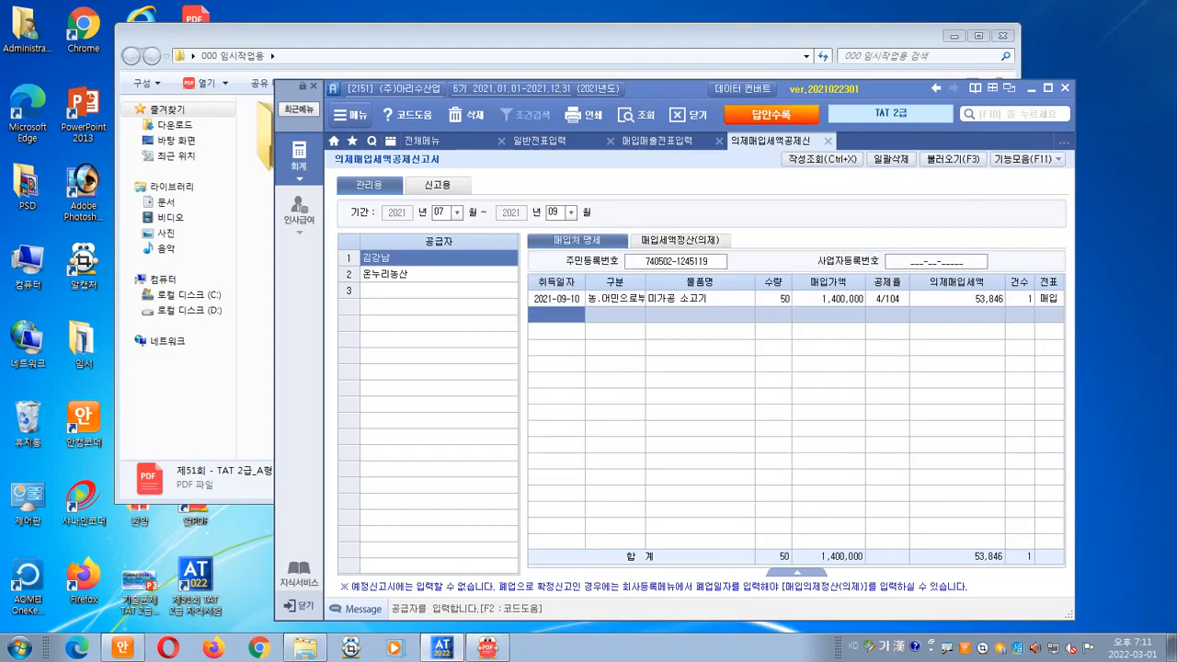
click(414, 274)
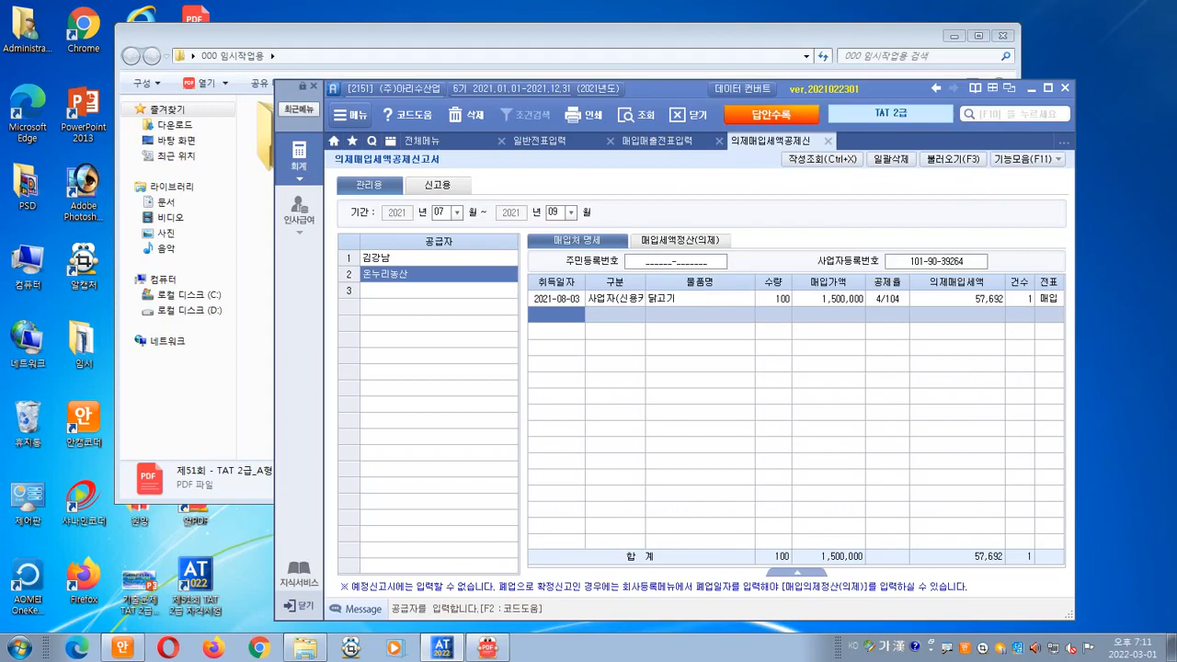
click(414, 259)
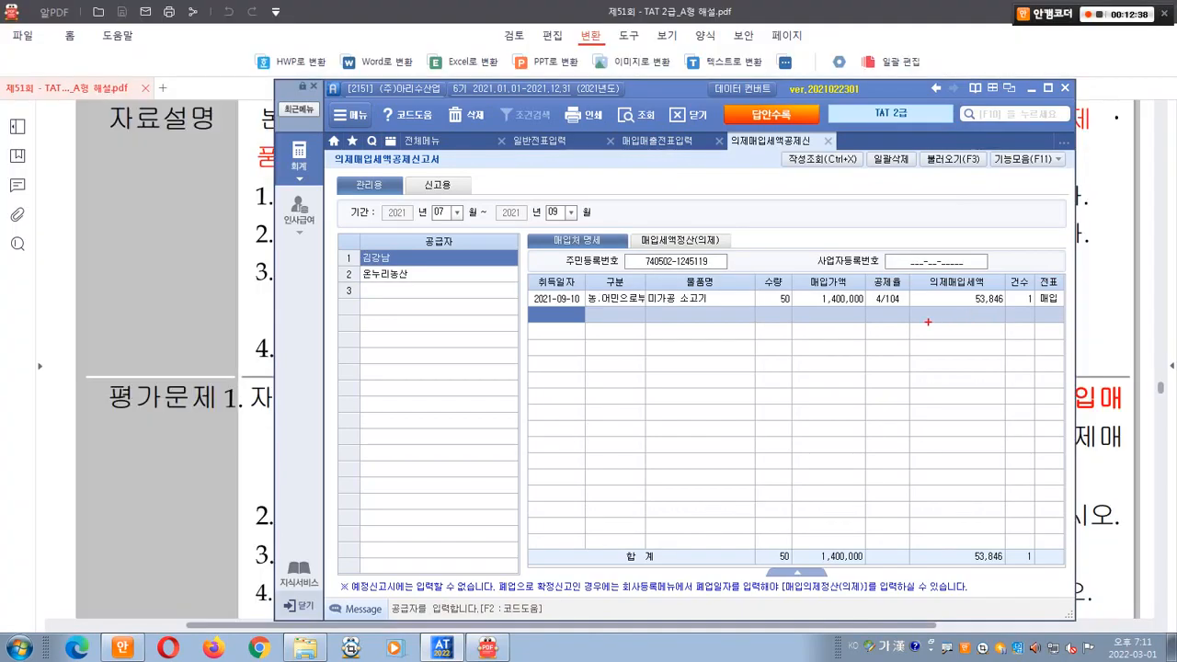
mouse_move(914, 324)
mouse_down()
mouse_move(860, 299)
mouse_move(922, 269)
mouse_move(915, 319)
mouse_up()
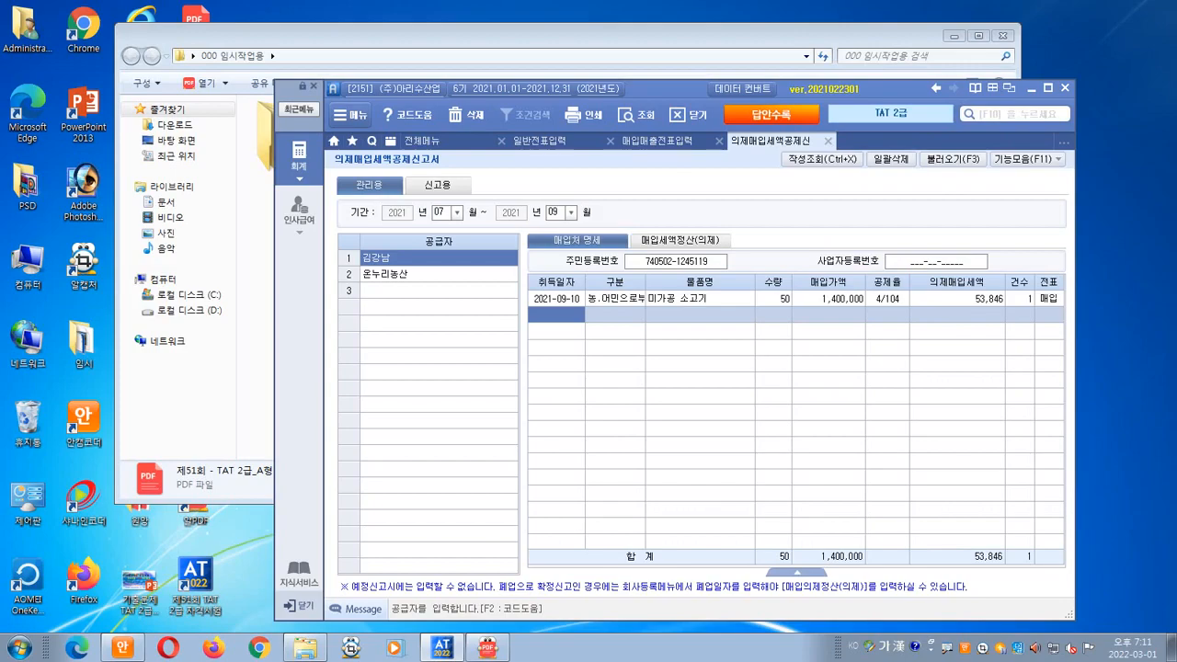
click(386, 274)
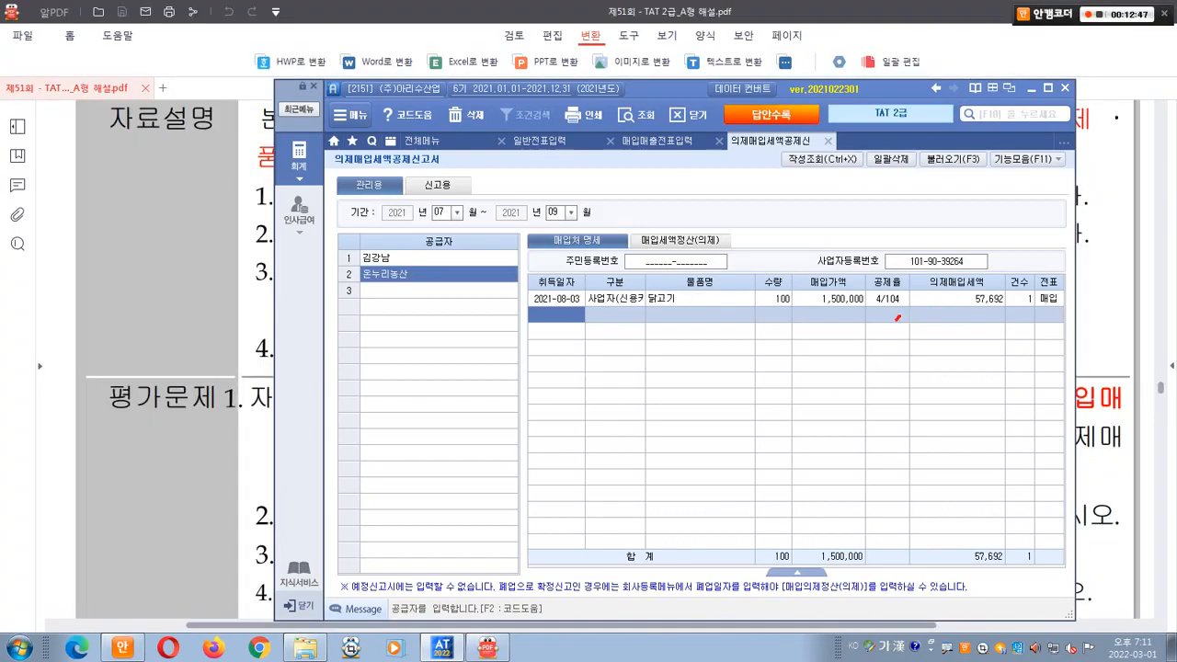
drag(897, 269, 892, 330)
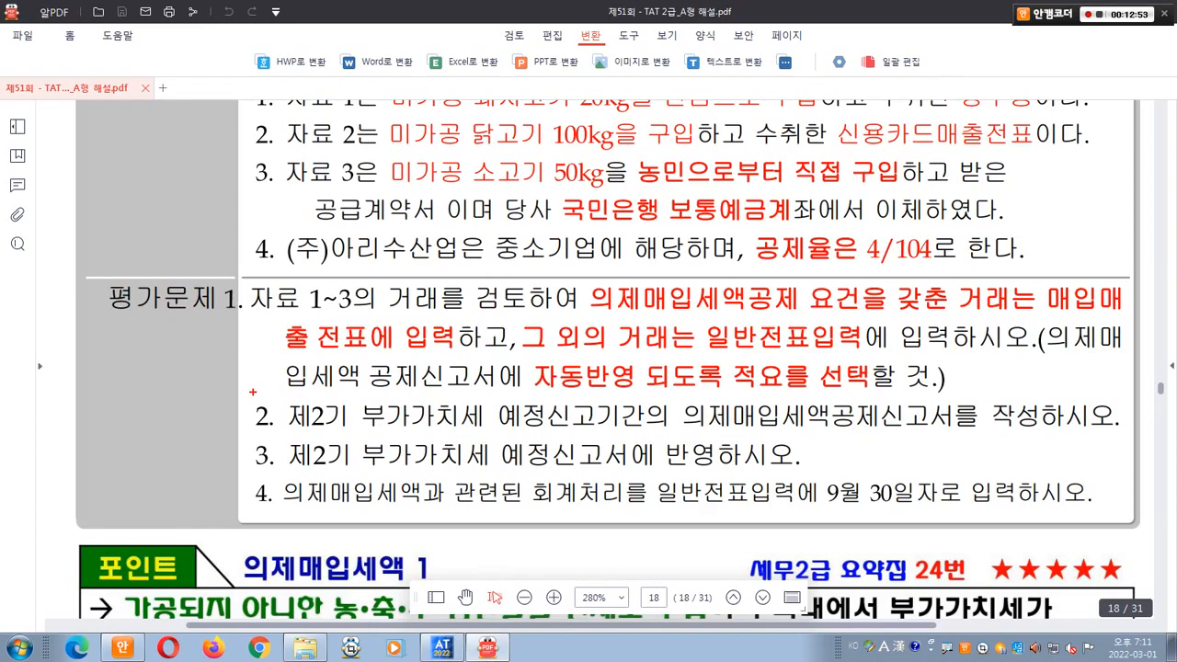
- Following task 3, close the 의제매입세액공제신고서 and open the 부가가치세신고서 for the period 2021-07-01 to 2021-09-30
drag(254, 394, 296, 370)
mouse_move(261, 477)
mouse_down()
mouse_move(822, 473)
mouse_move(701, 469)
mouse_move(731, 469)
mouse_up()
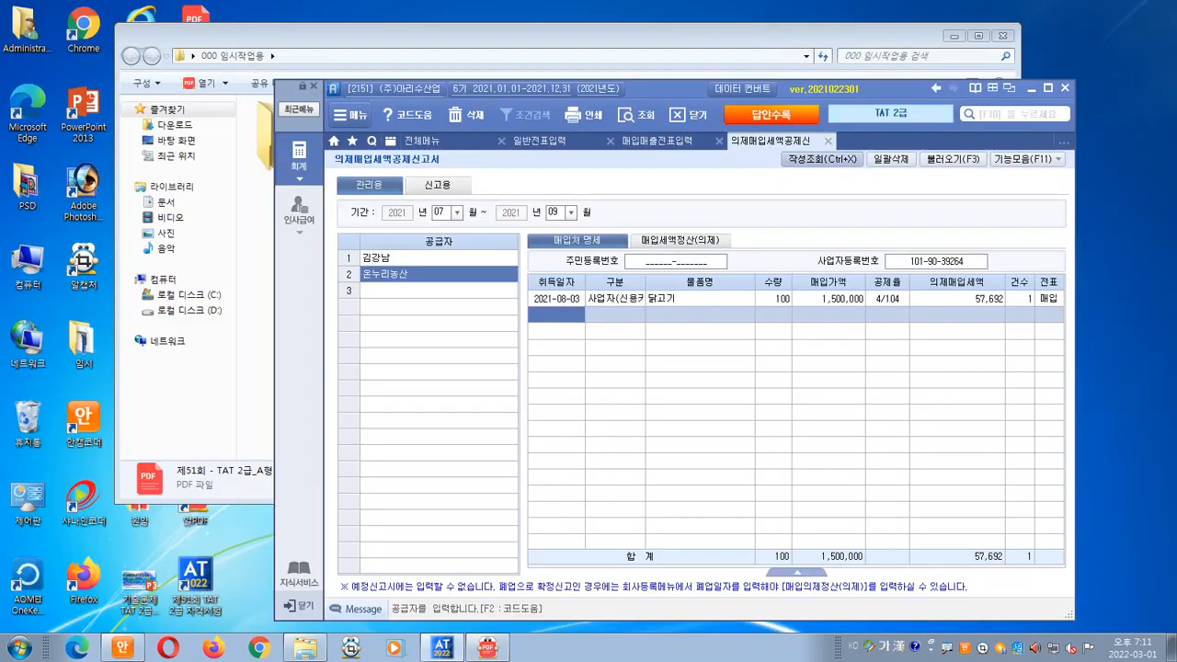
click(828, 141)
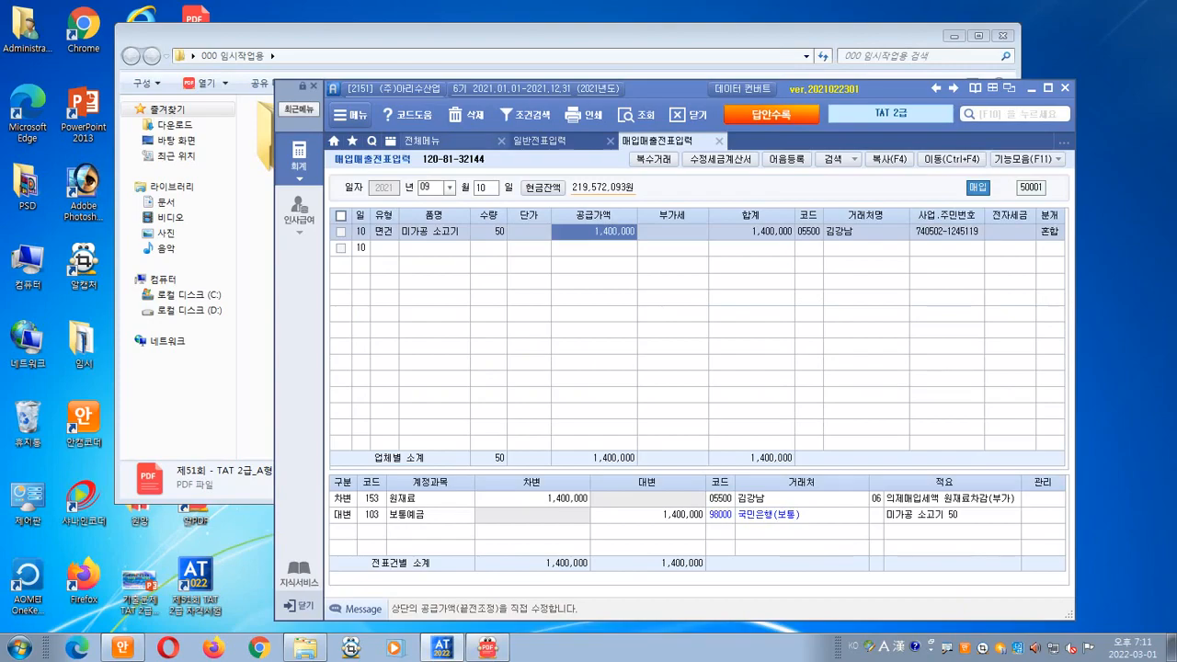
click(423, 140)
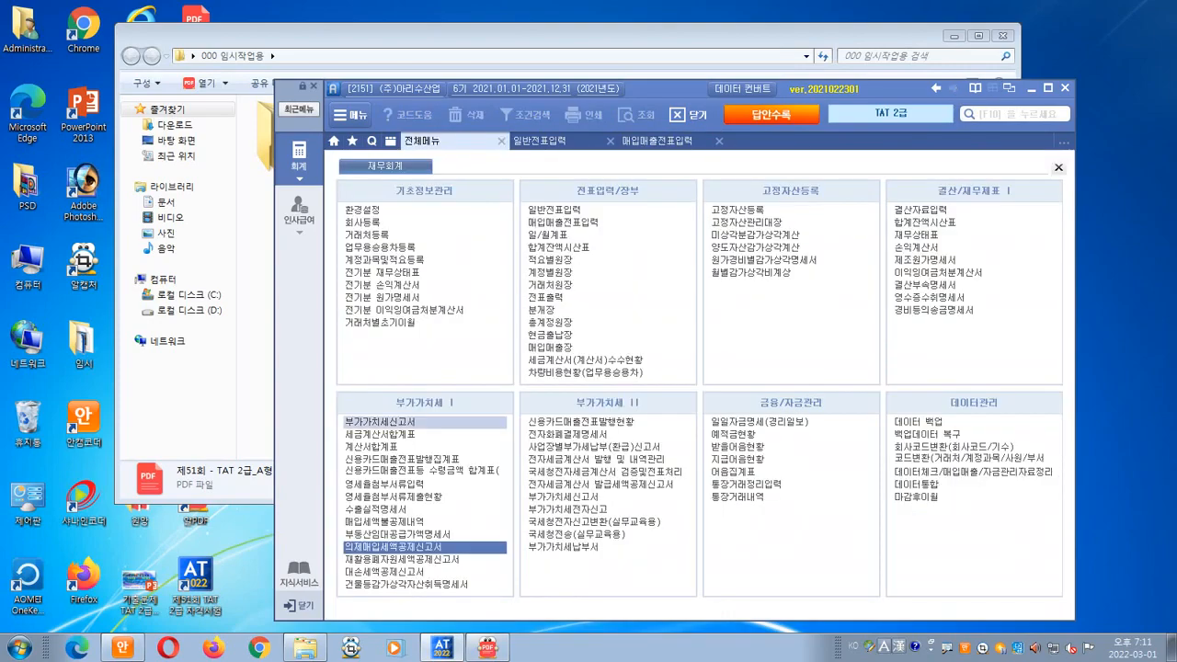
click(379, 422)
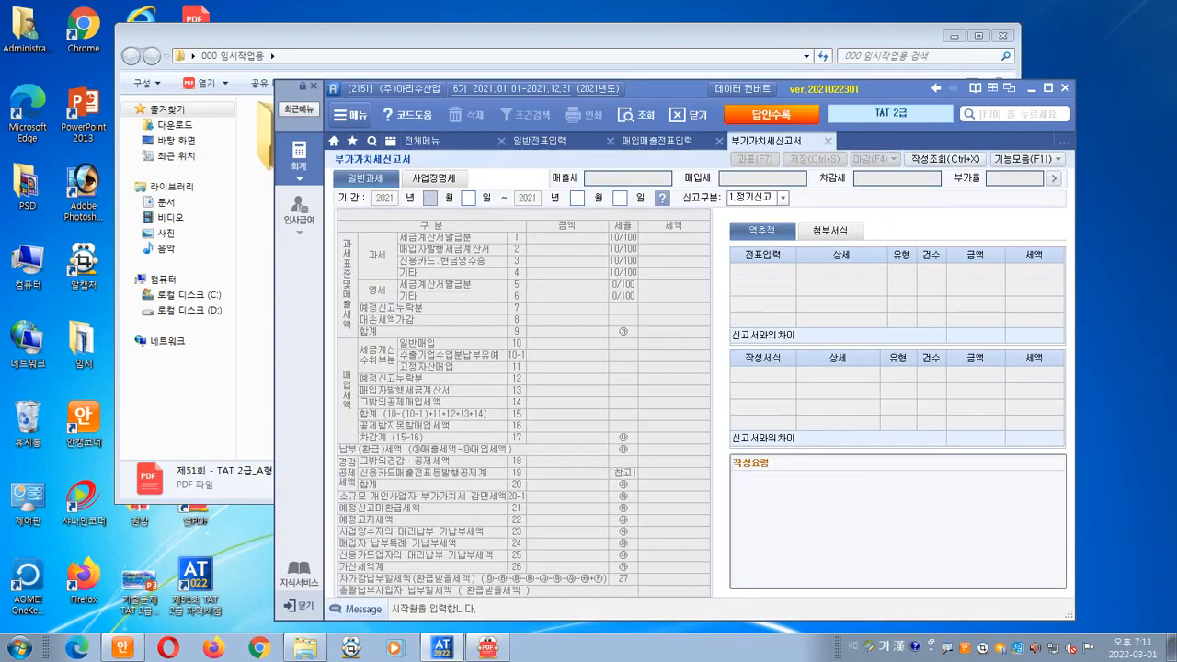
text(07010930)
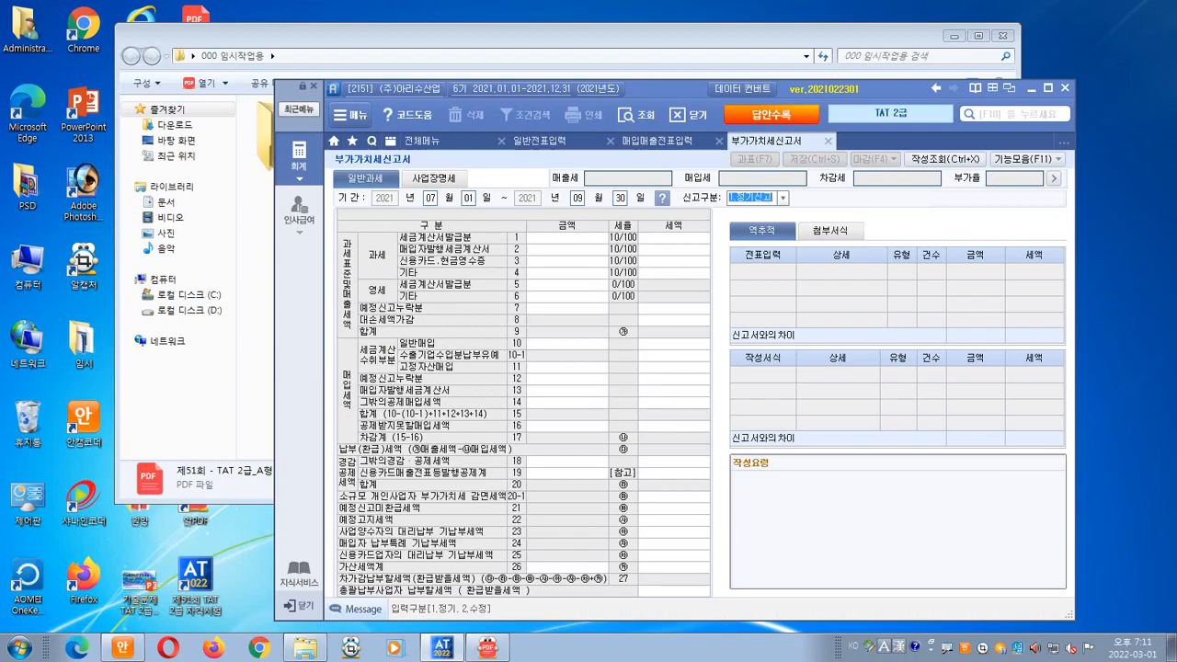
- Load the 부가가치세신고서 with filing type 1.정기신고 and open the 그밖의공제매입세액명세 for line 14
key(Return)
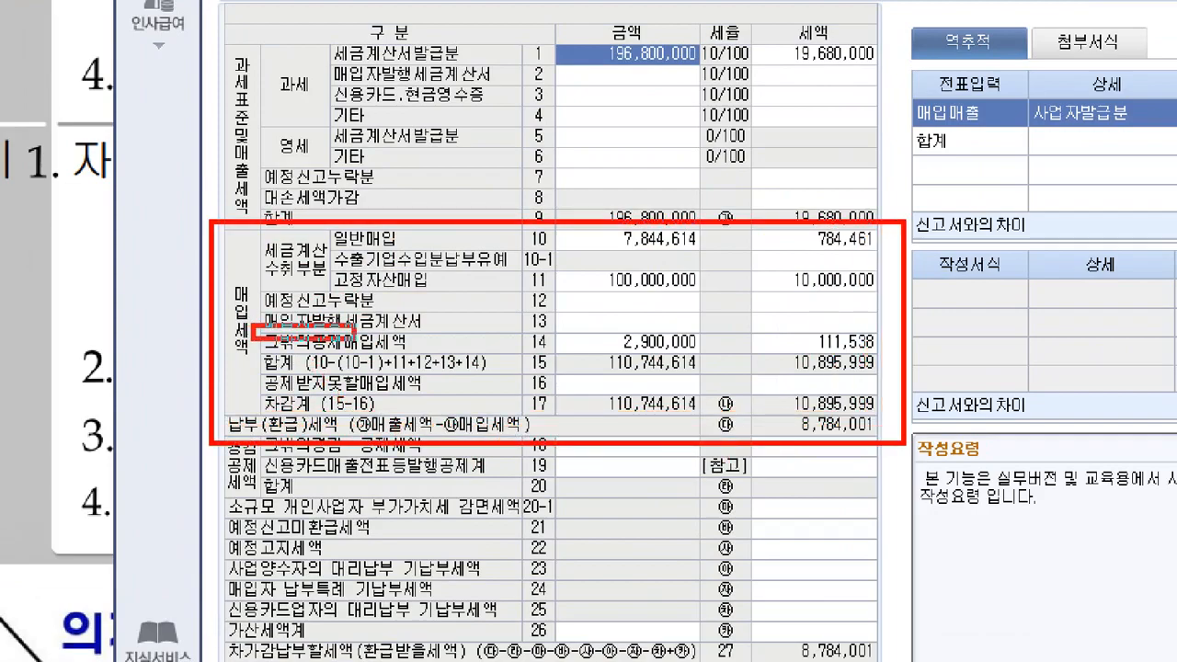
drag(857, 355, 889, 360)
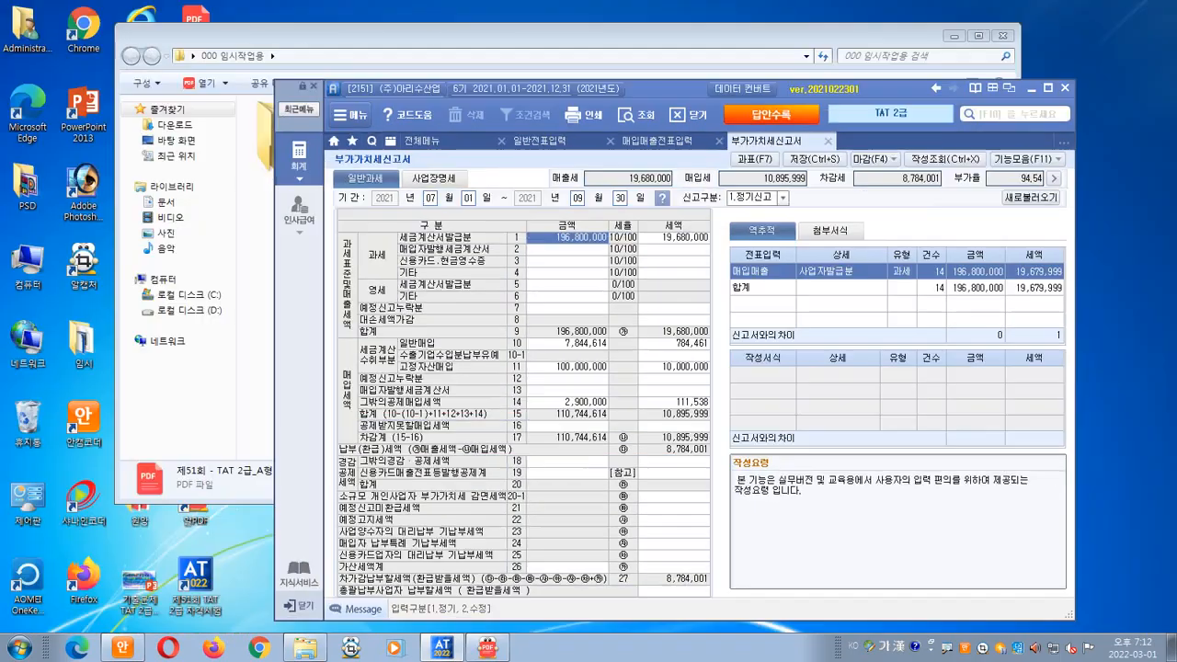
click(567, 402)
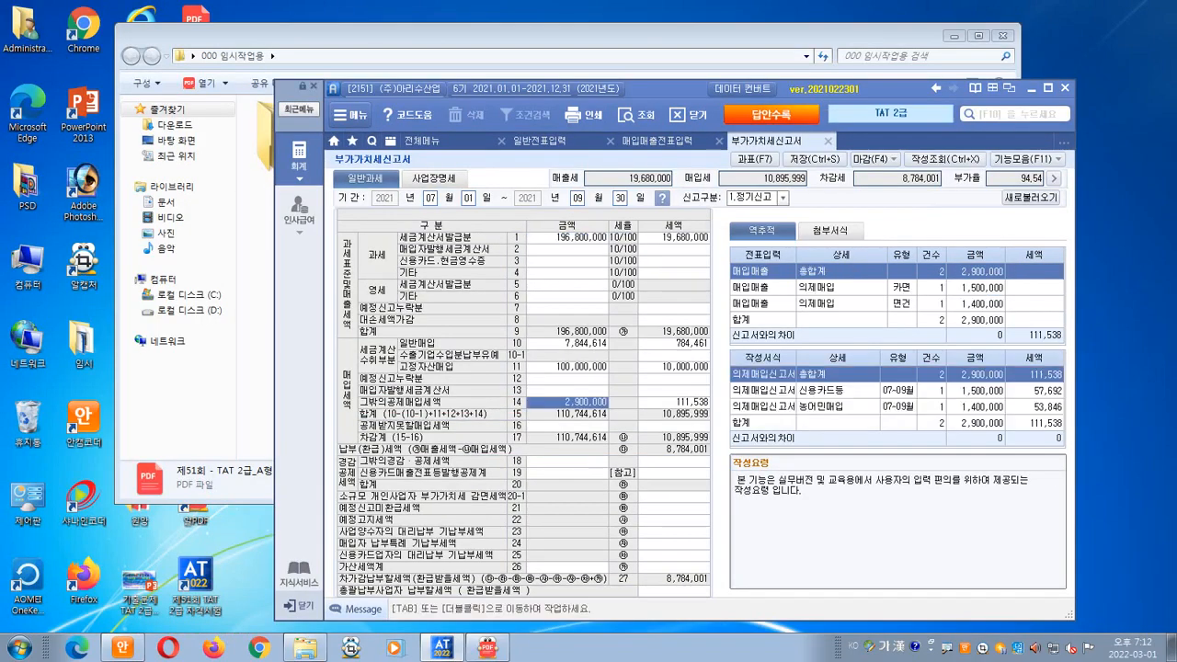
key(Tab)
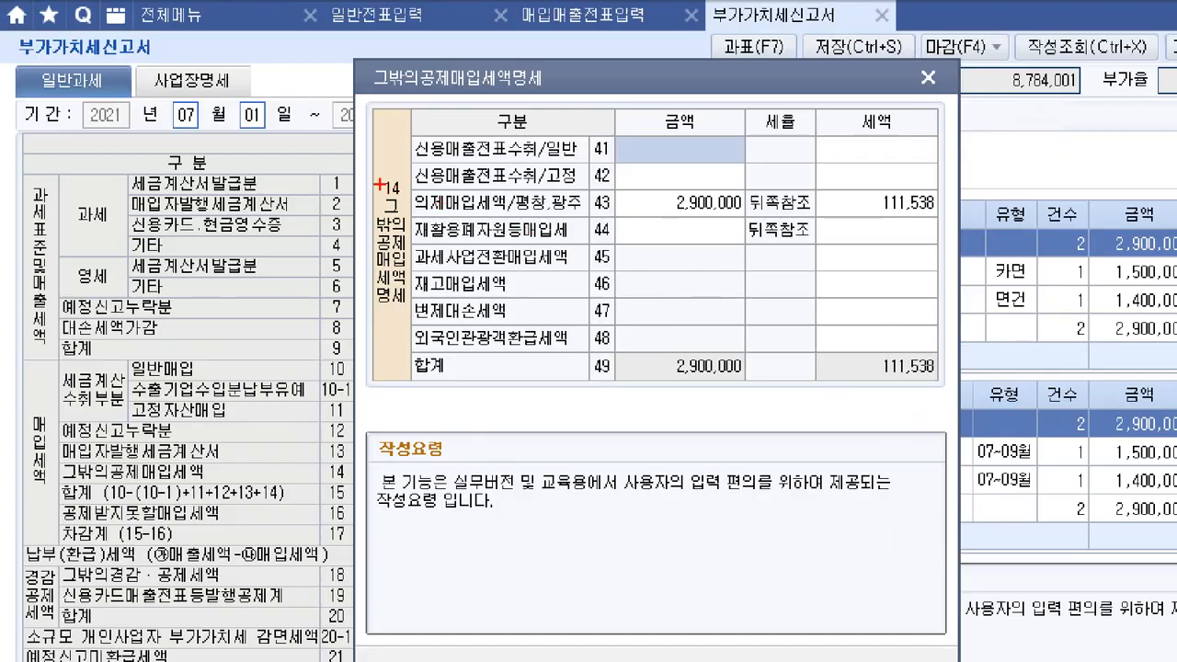
- Check the amount and tax of line 43 의제매입세액/평창,광주, close the detail and save the 부가가치세신고서
mouse_move(379, 185)
mouse_down()
mouse_move(491, 221)
mouse_move(962, 221)
mouse_up()
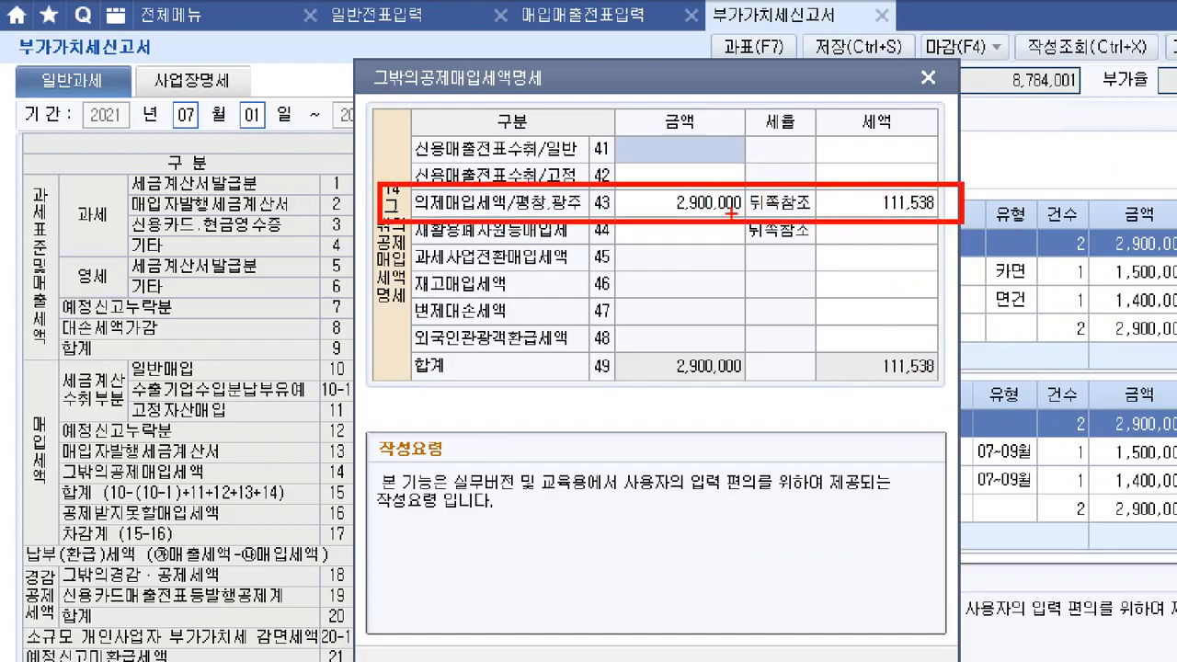
mouse_move(737, 233)
mouse_down()
mouse_move(672, 241)
mouse_move(643, 189)
mouse_move(719, 166)
mouse_move(754, 210)
mouse_move(742, 241)
mouse_up()
mouse_move(922, 234)
mouse_down()
mouse_move(864, 230)
mouse_move(892, 156)
mouse_move(956, 181)
mouse_move(947, 241)
mouse_move(918, 247)
mouse_up()
mouse_move(892, 138)
mouse_down()
mouse_move(918, 179)
mouse_move(943, 116)
mouse_up()
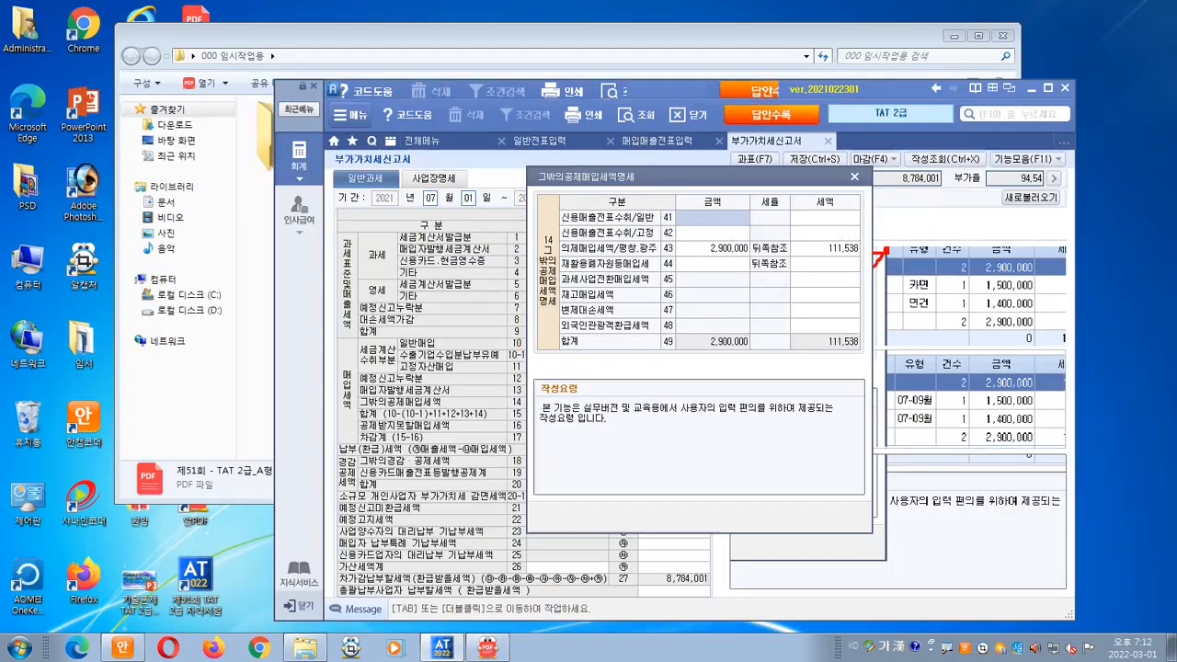
click(854, 176)
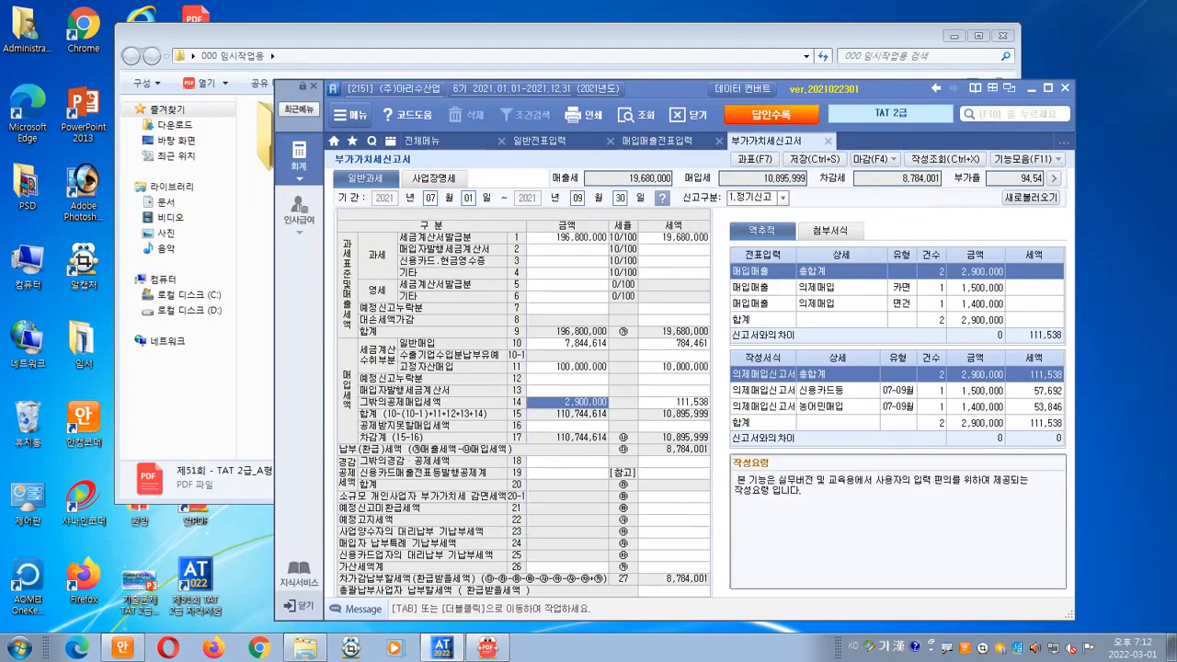
key(ctrl+s)
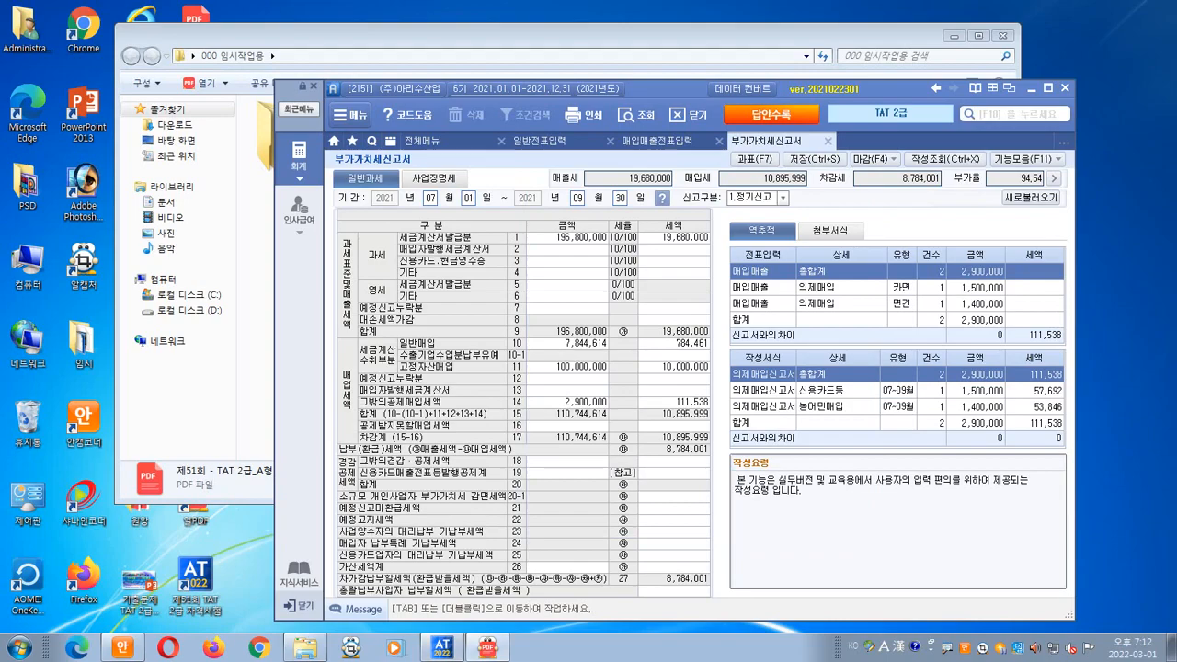
- Read task 4 in the problem PDF and set the 일반전표입력 voucher date to 9월 30일
click(487, 648)
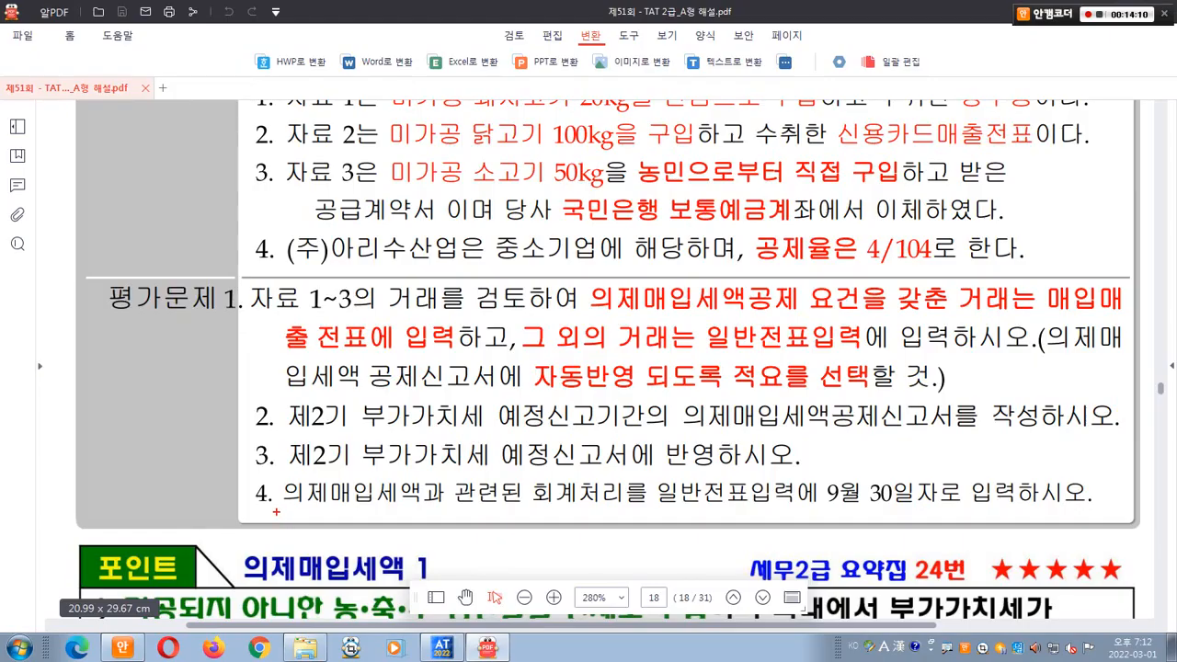
mouse_move(279, 512)
mouse_down()
mouse_move(802, 508)
mouse_move(908, 482)
mouse_move(894, 498)
mouse_up()
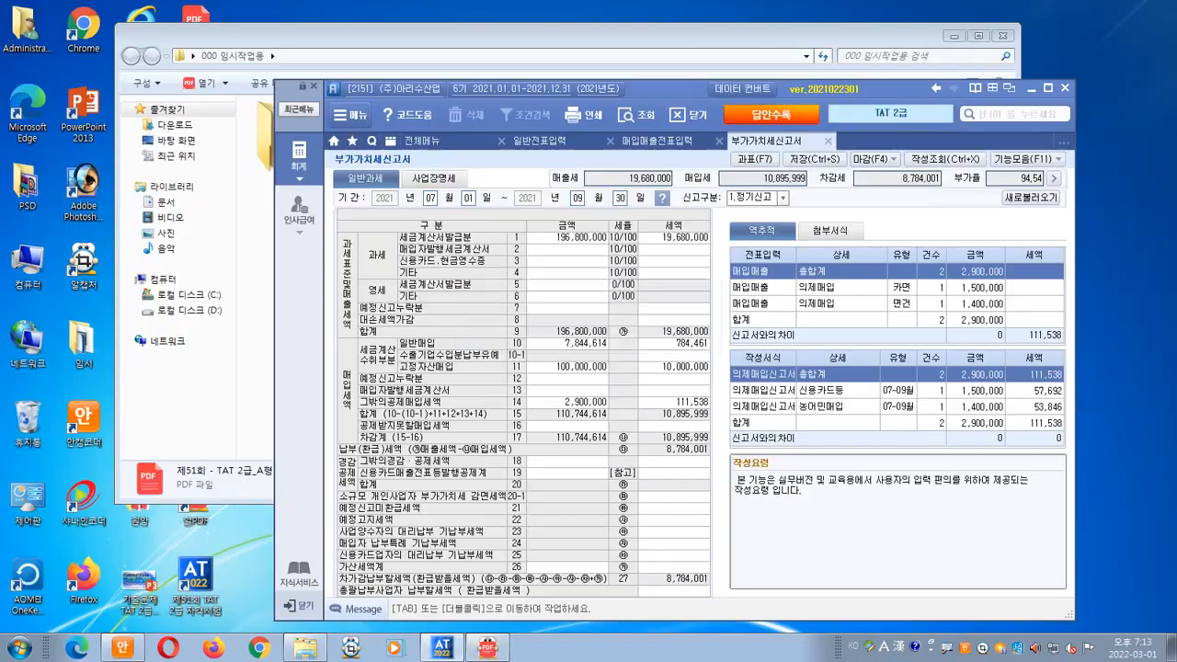
click(541, 141)
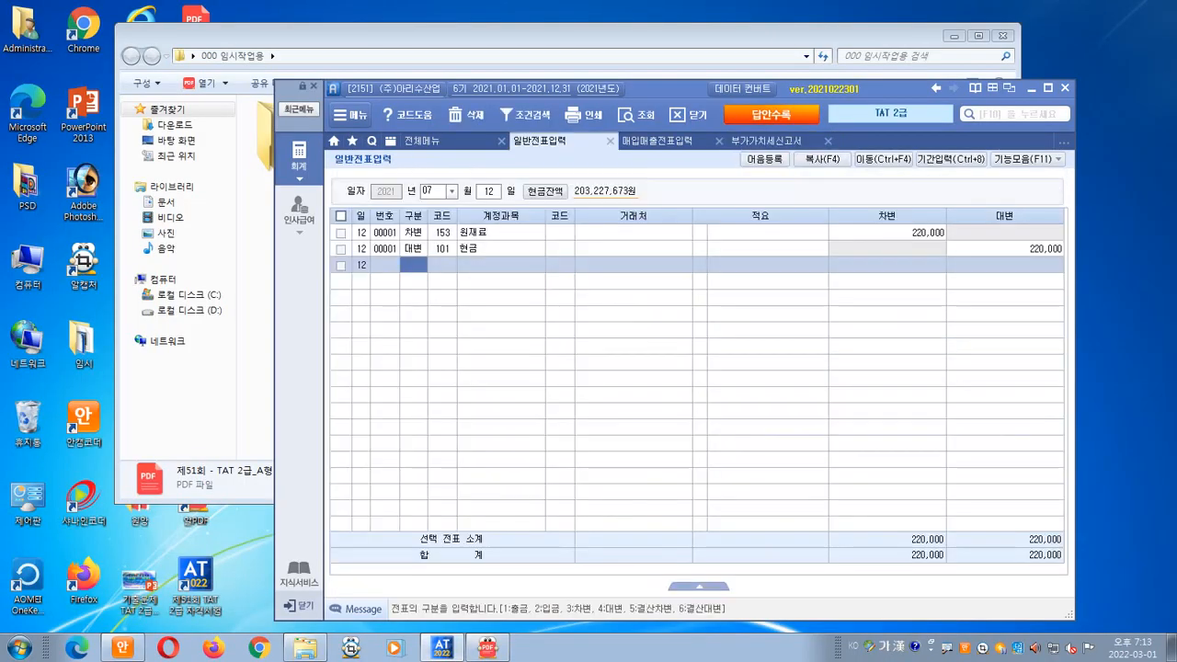
click(452, 191)
text(09)
key(Return)
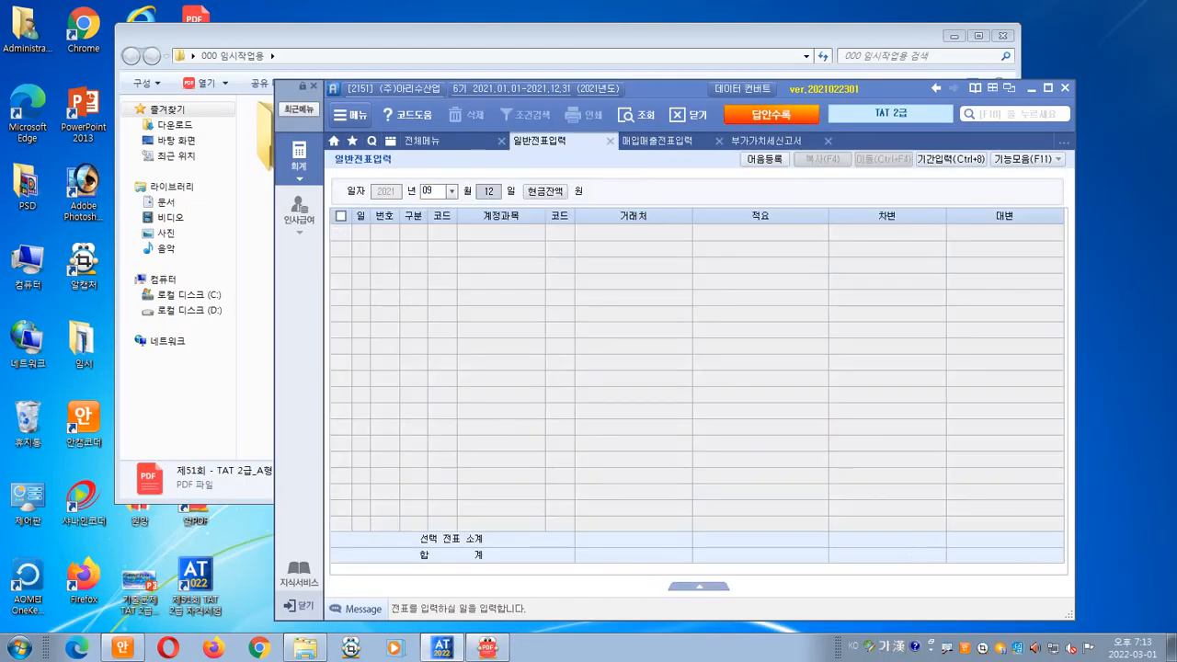
text(30)
key(Return)
- Enter a 대변 line for account 153 원재료 with the amount 11,538
text(3)
key(Return)
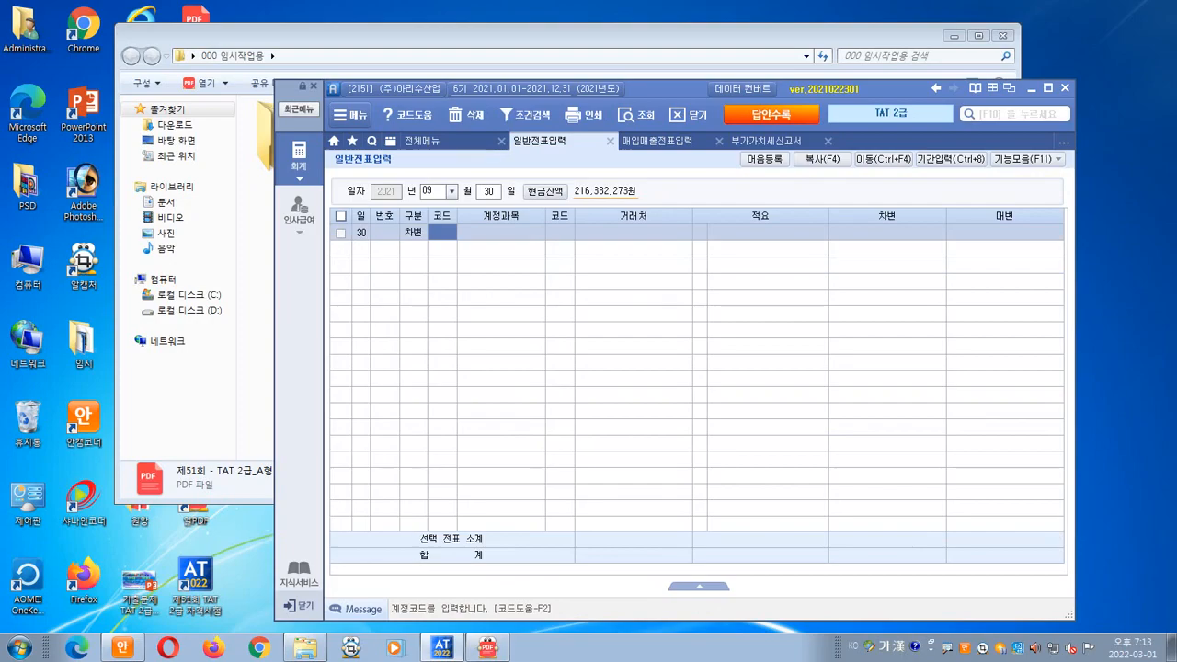
click(413, 233)
text(4)
key(Return)
text(원재)
key(Return)
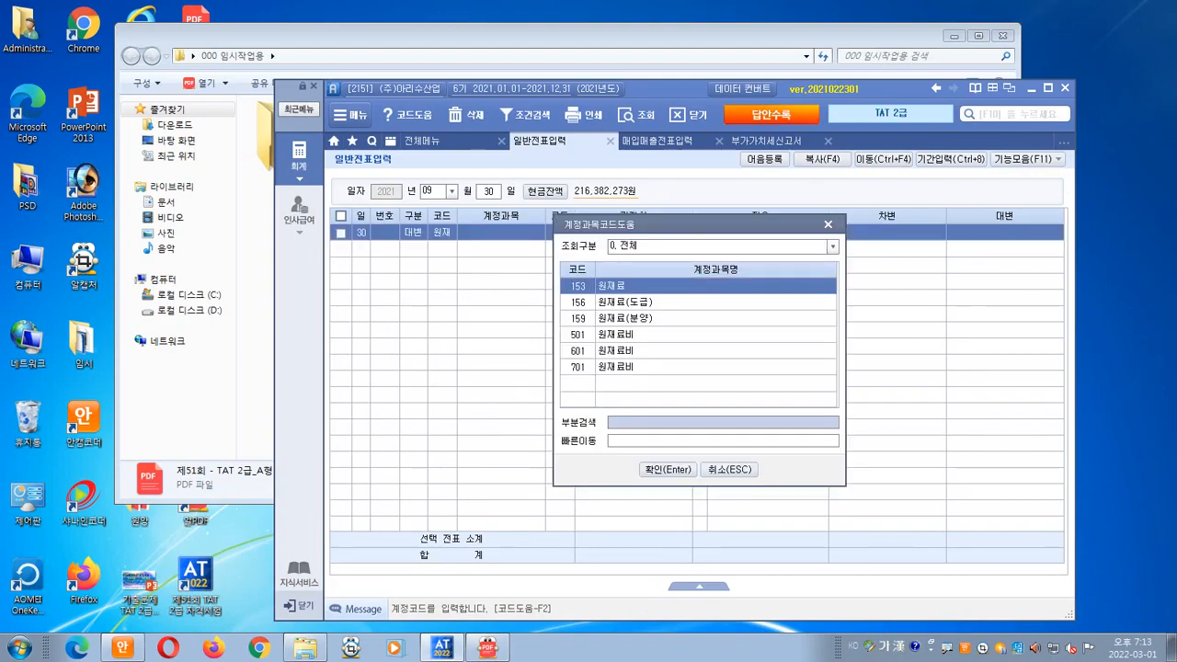
key(Return)
key(Return)
key(Return)
key(Return)
key(Return)
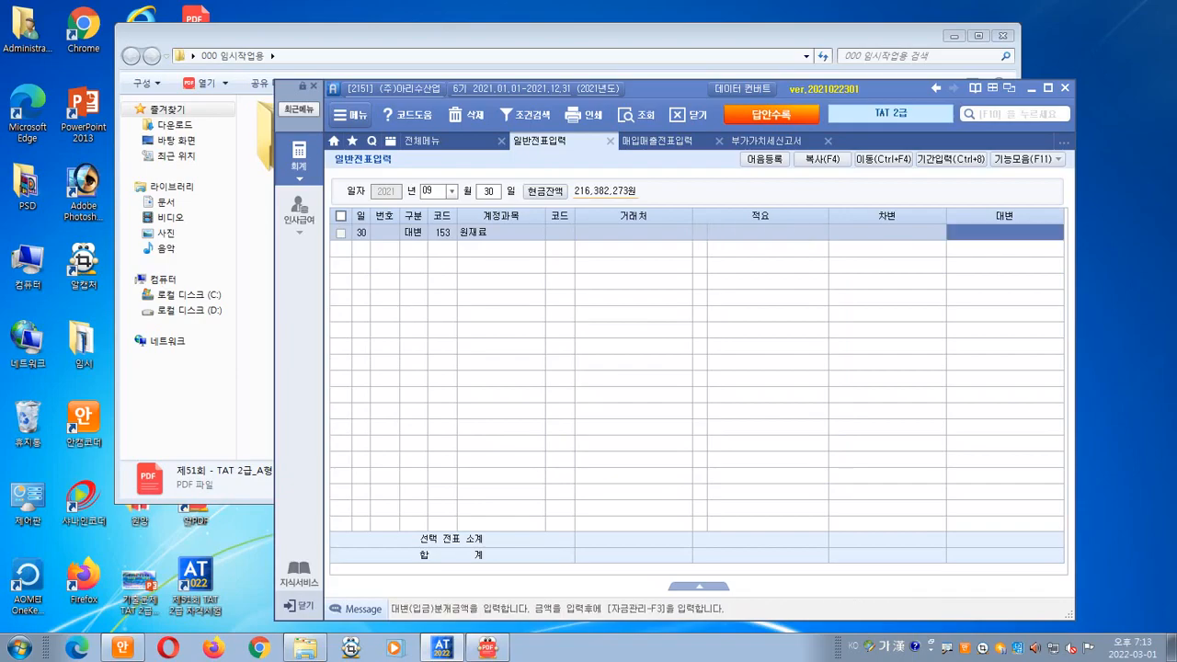
text(11538)
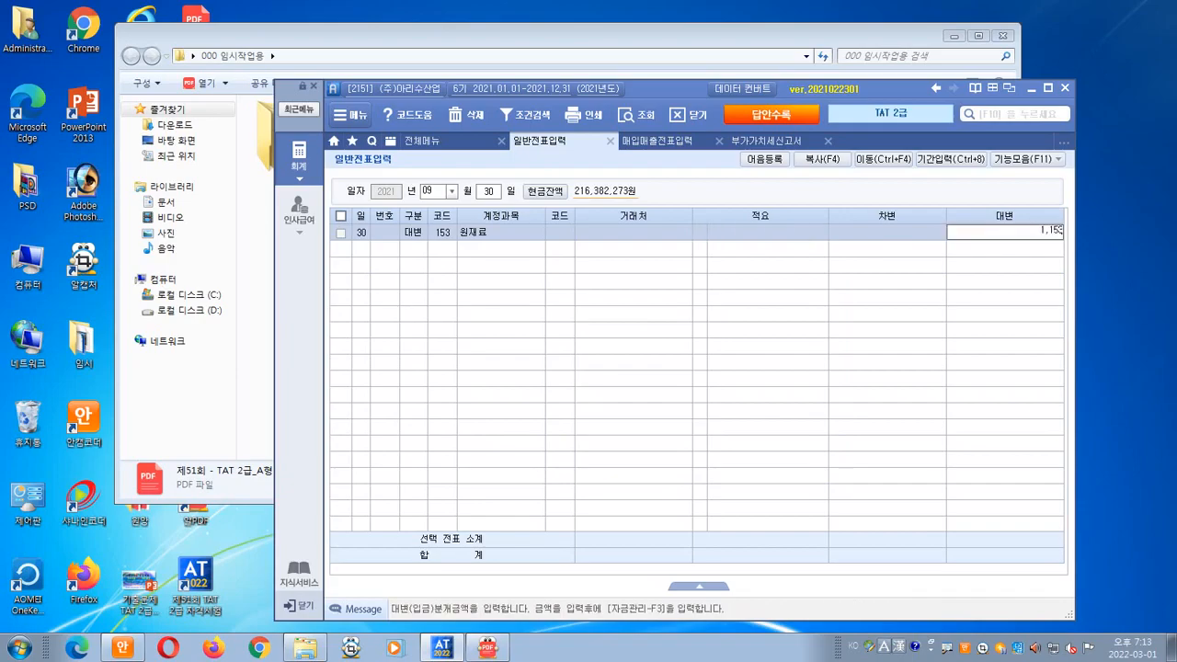
key(Return)
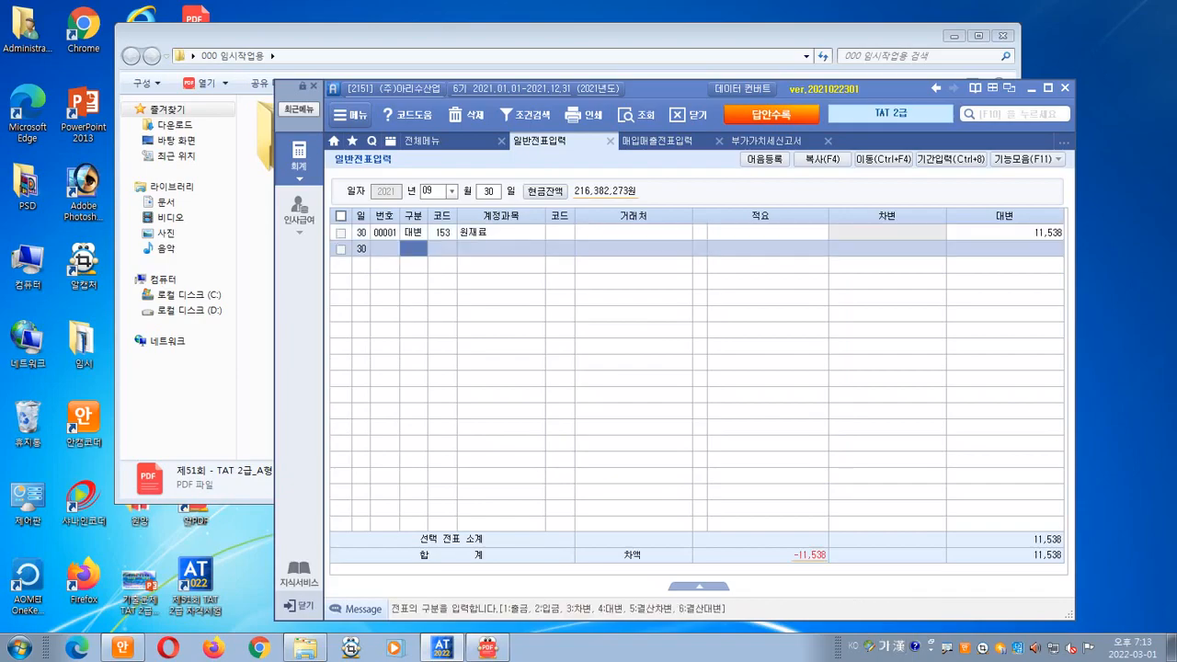
- Look up the deemed input tax in the 부가가치세신고서 and enter a 차변 line for 135 부가세대급금 of 111,538
click(766, 141)
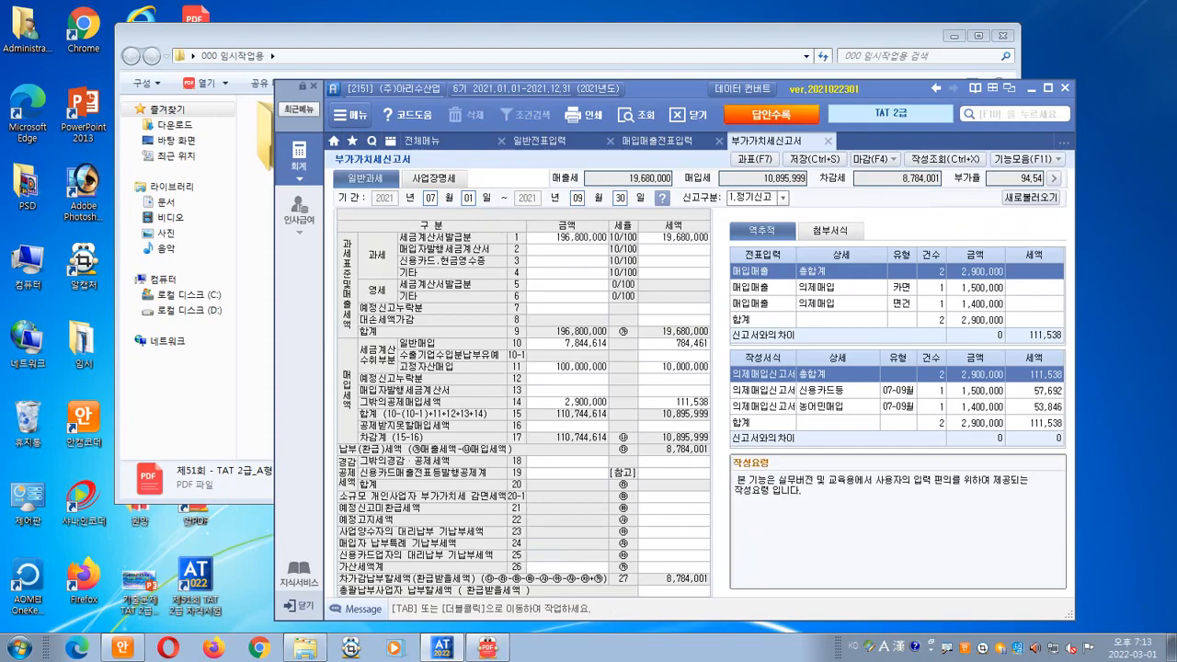
click(540, 141)
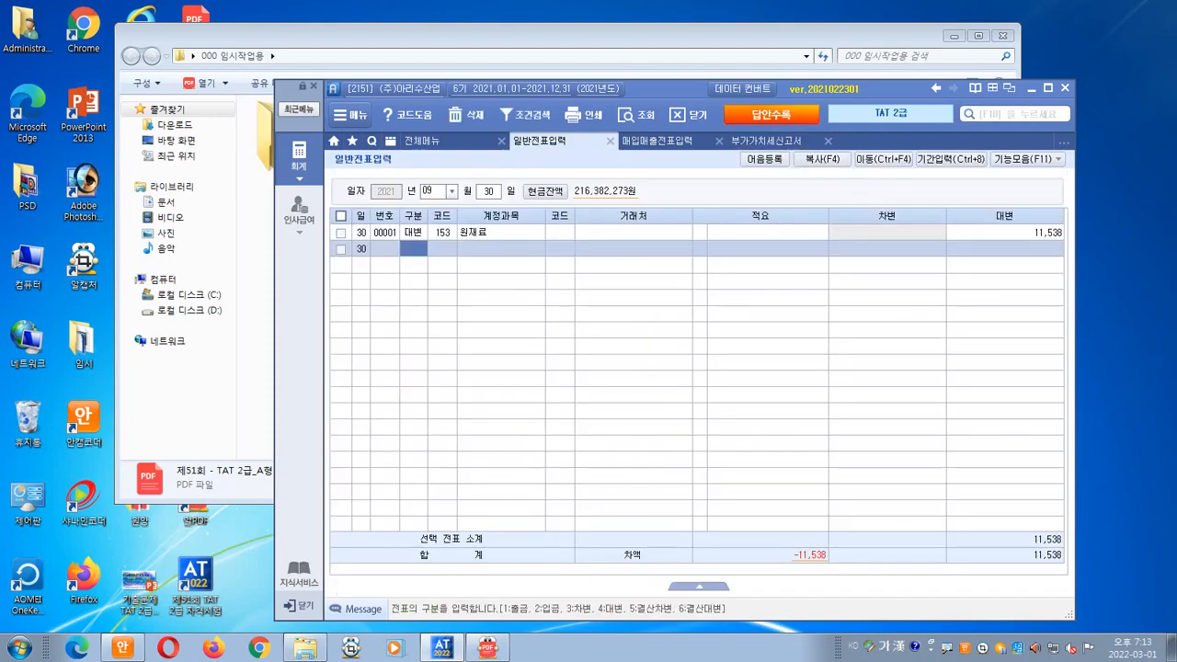
text(3)
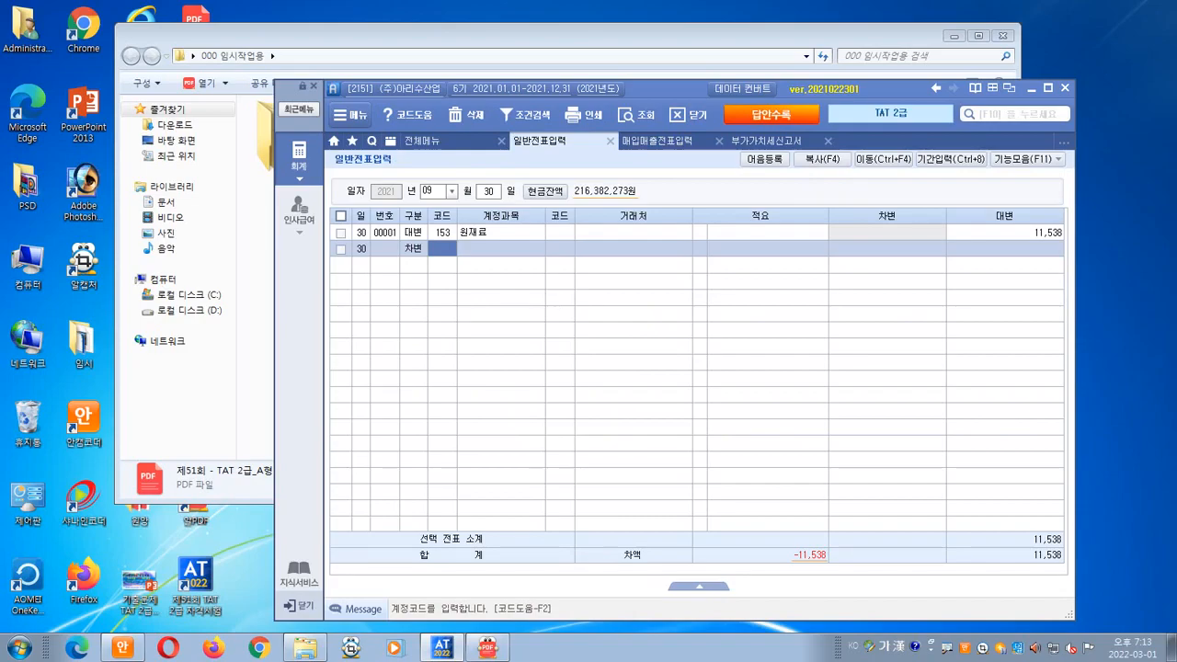
text(부가)
key(Return)
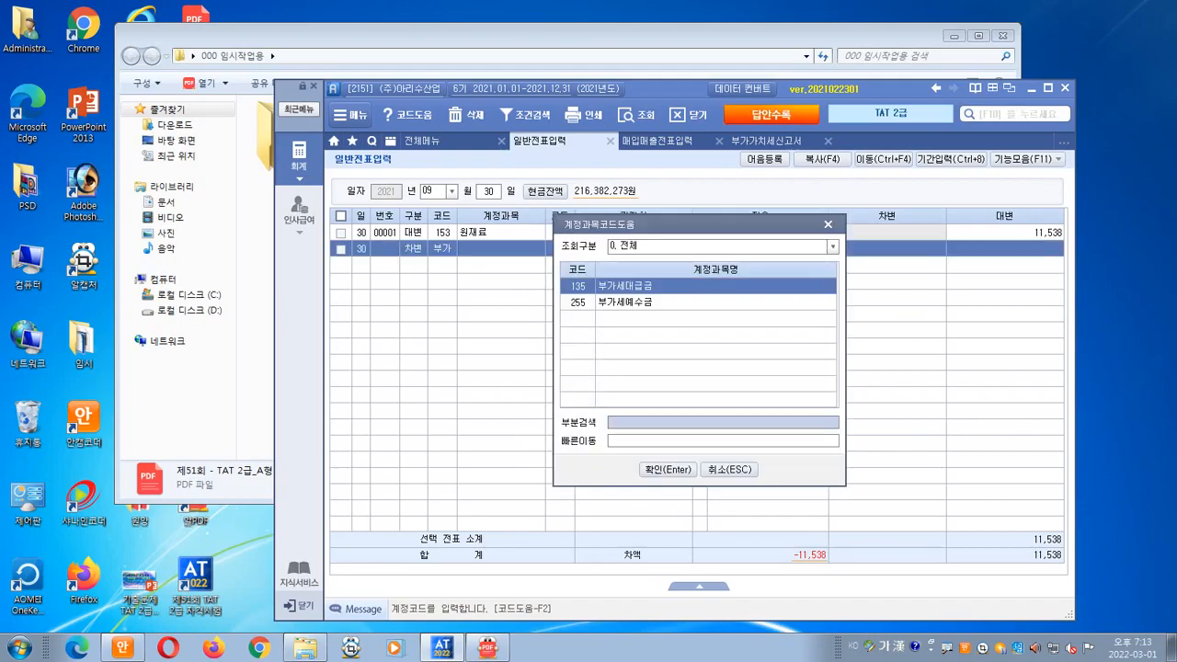
key(Down)
key(Up)
key(Return)
key(Return)
key(Return)
key(Return)
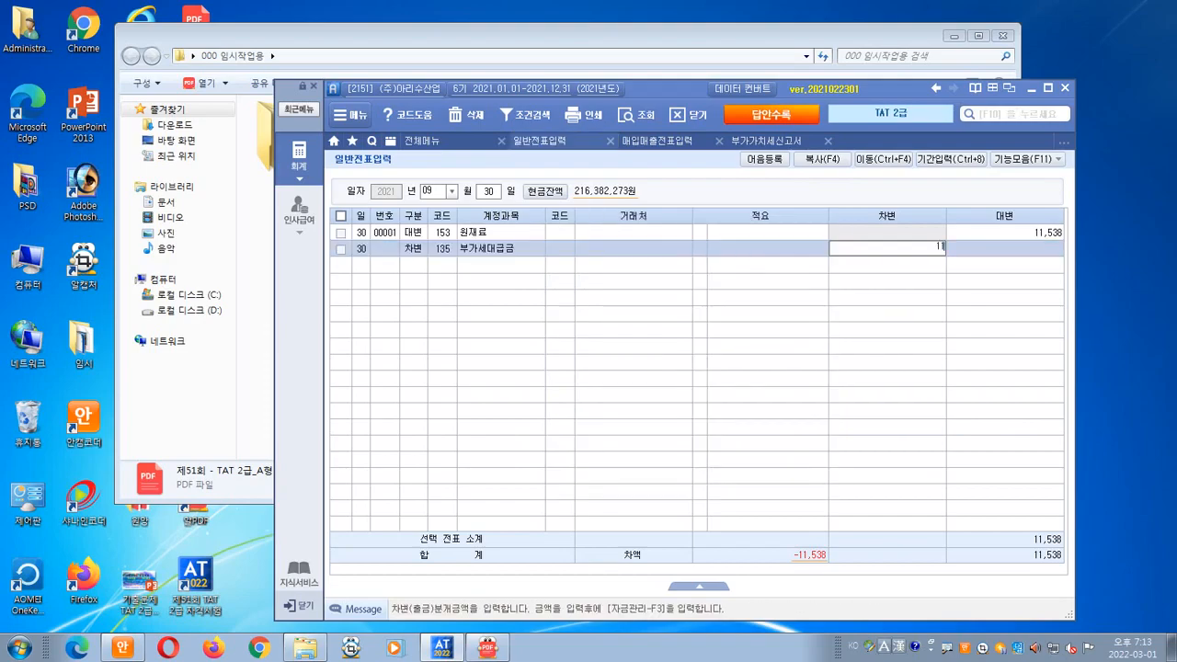
text(111,538)
key(Return)
- Correct the 대변 amount of the 원재료 line to 111,538
click(1004, 233)
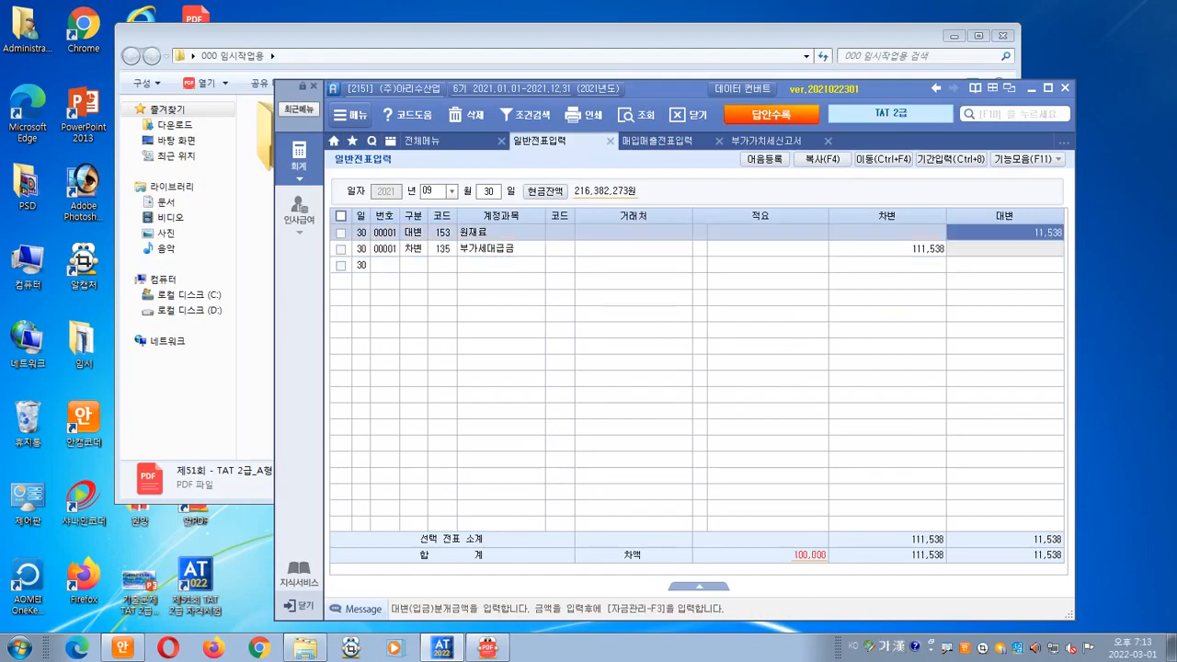
text(111,538)
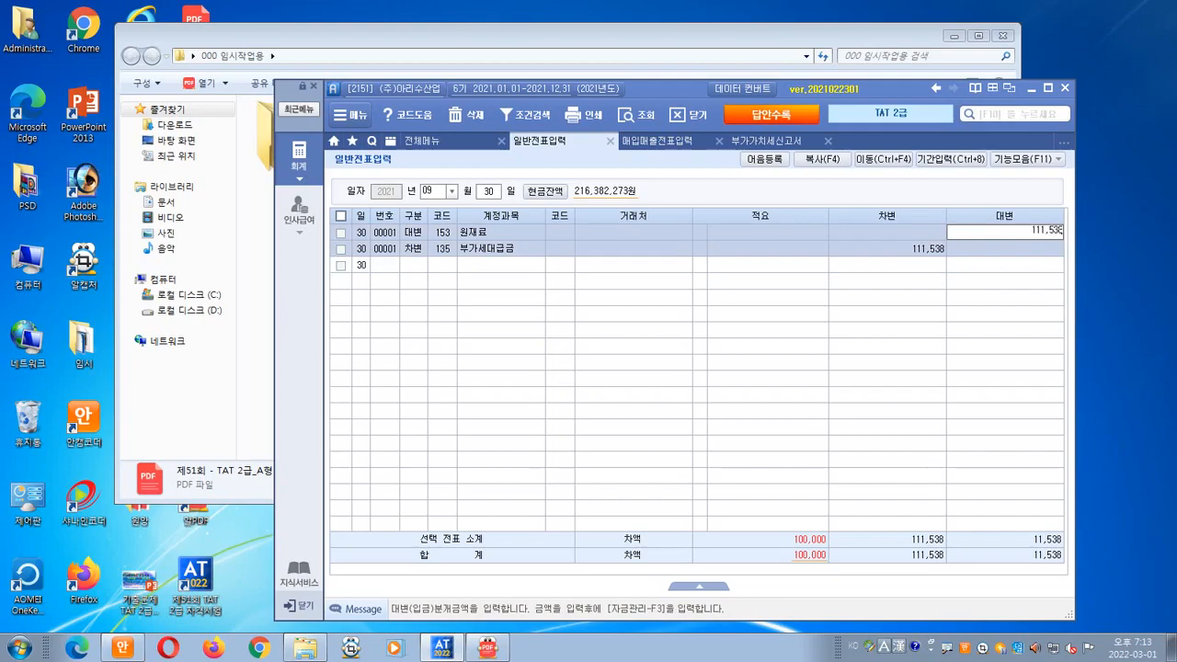
key(Return)
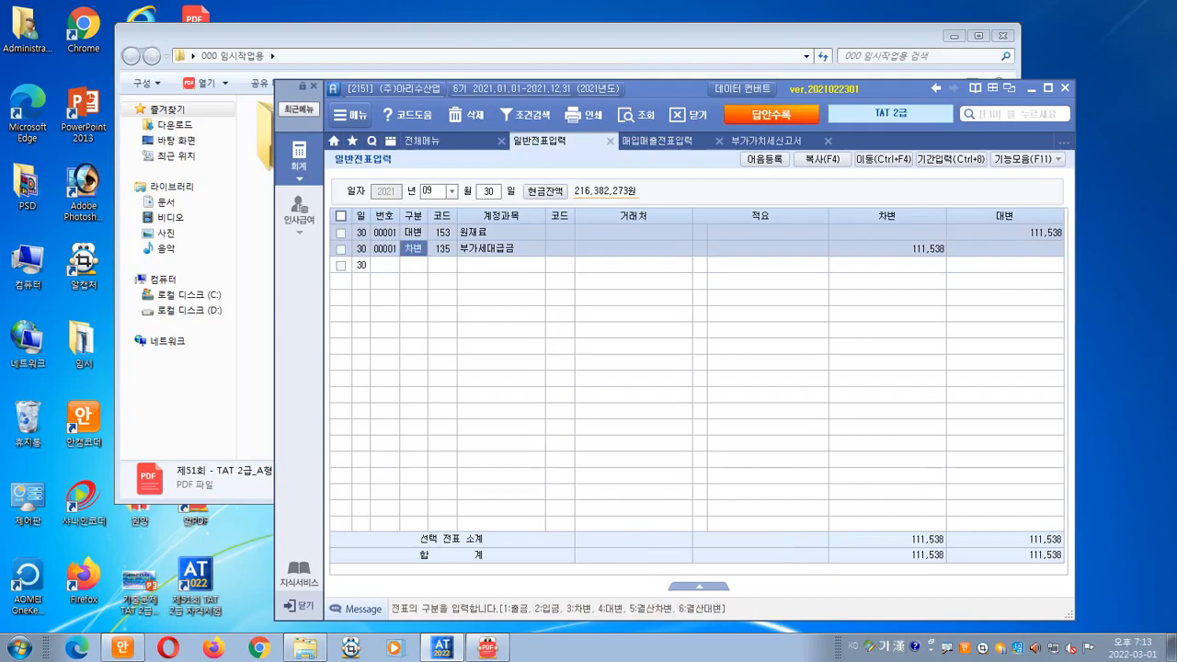
- Assign summary code 08 타계정으로 대체액 to the 원재료 credit line
click(700, 233)
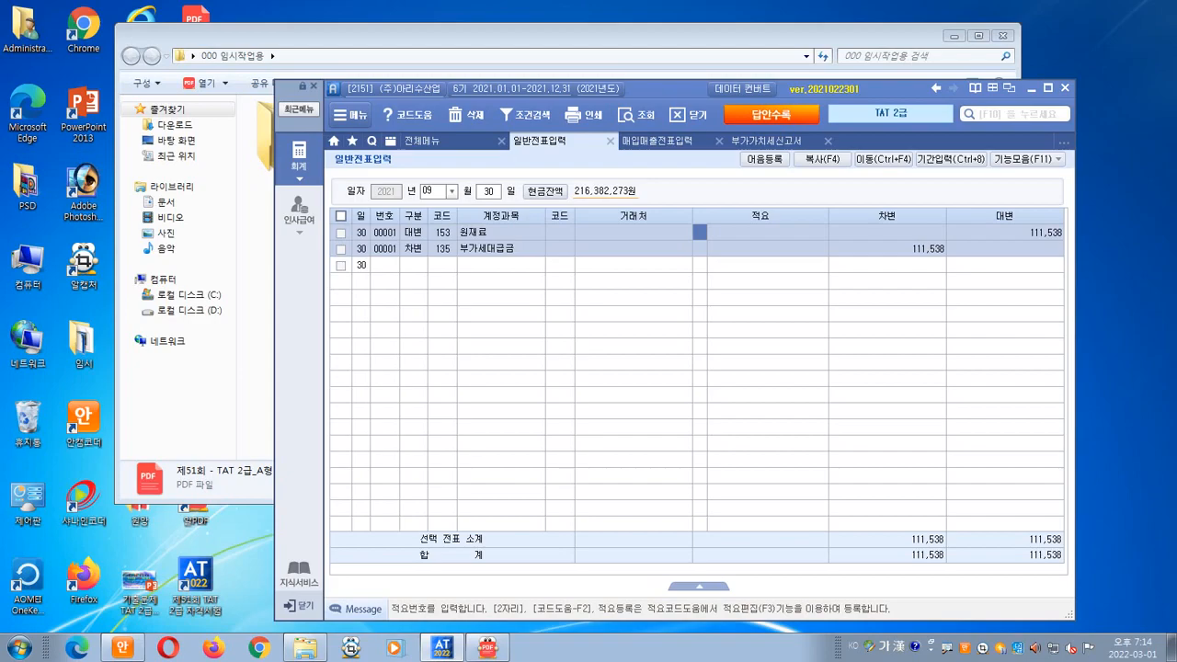
text(8)
key(Return)
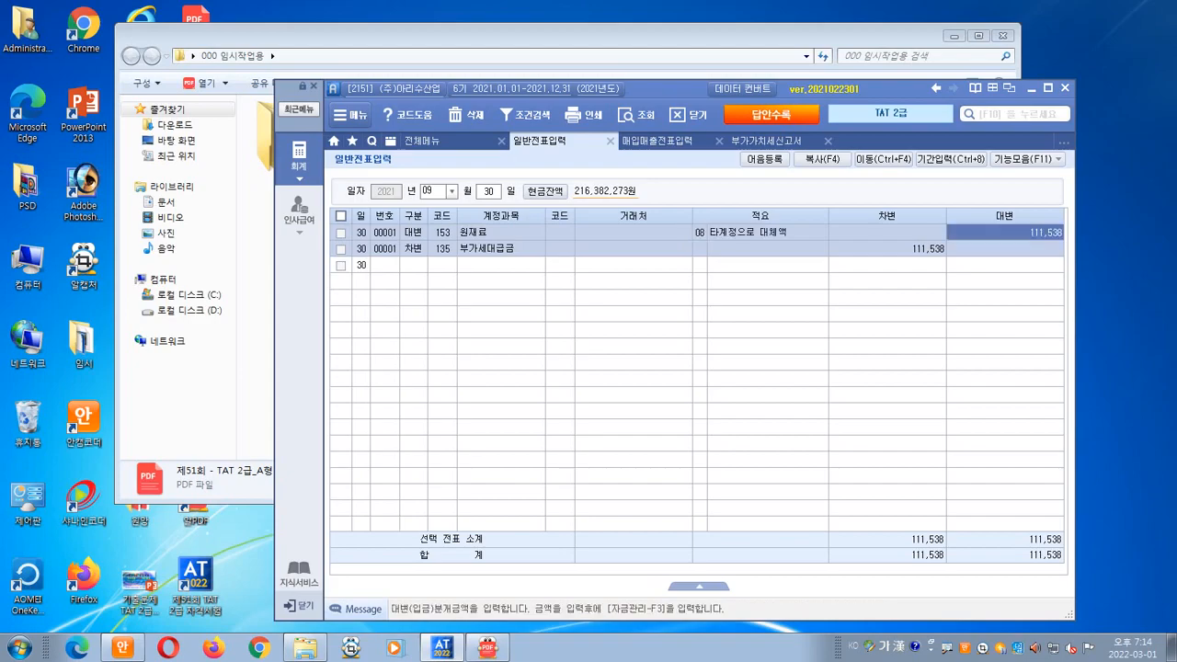
key(Return)
key(Return)
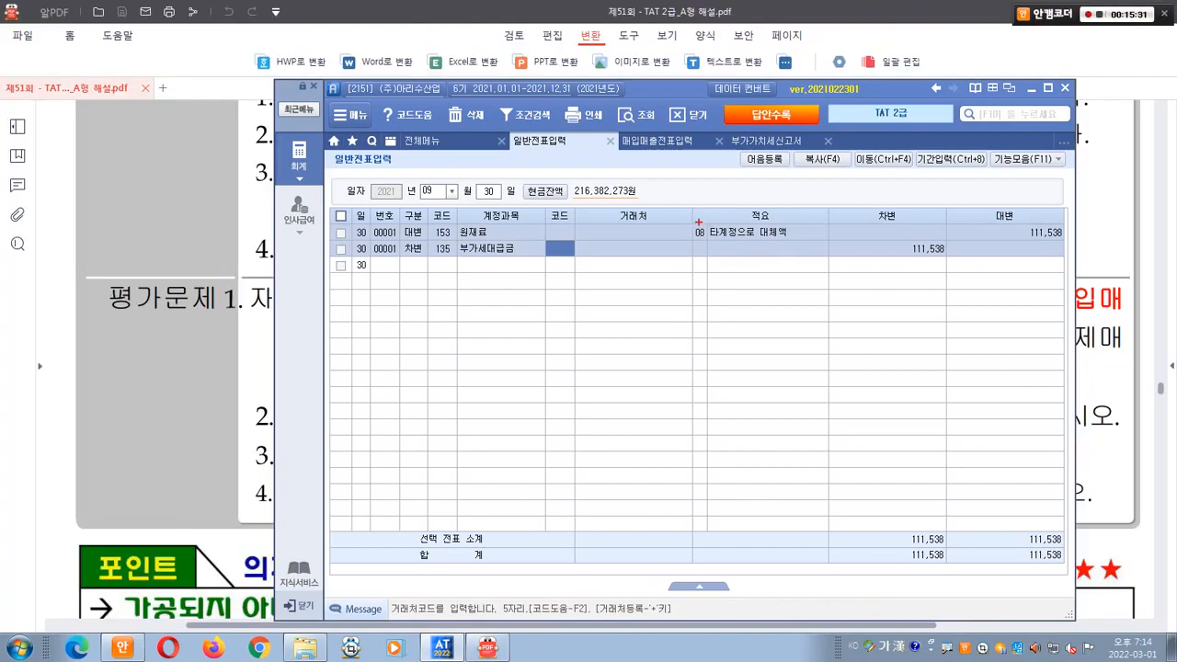
drag(678, 216, 805, 249)
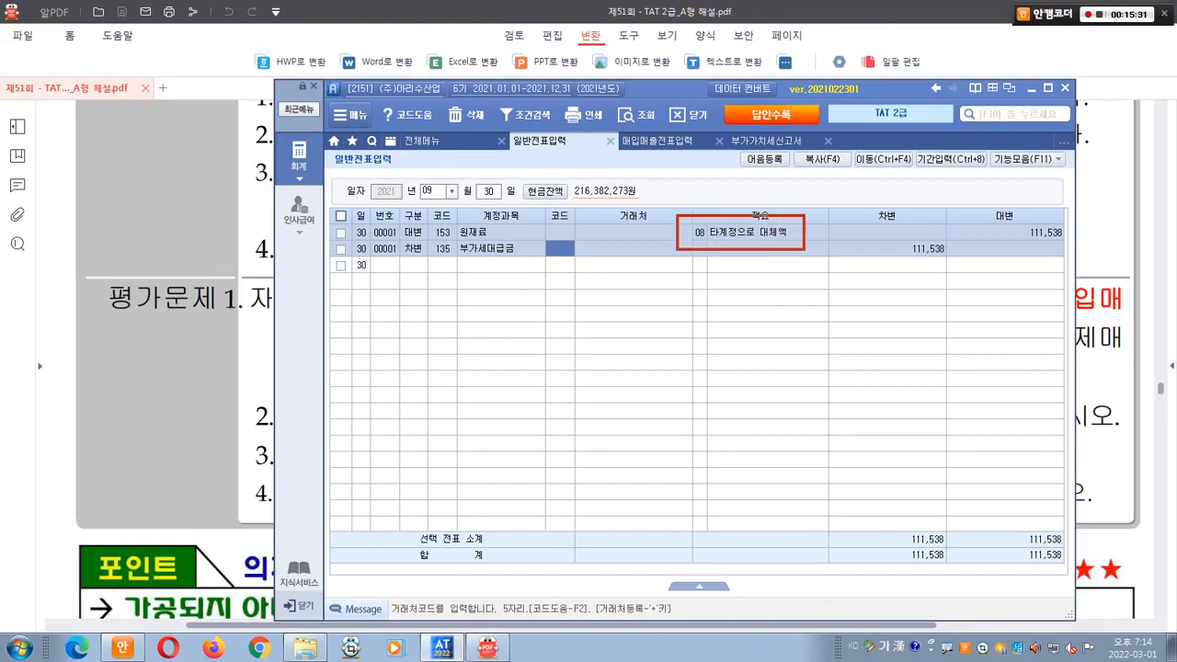
drag(722, 204, 759, 182)
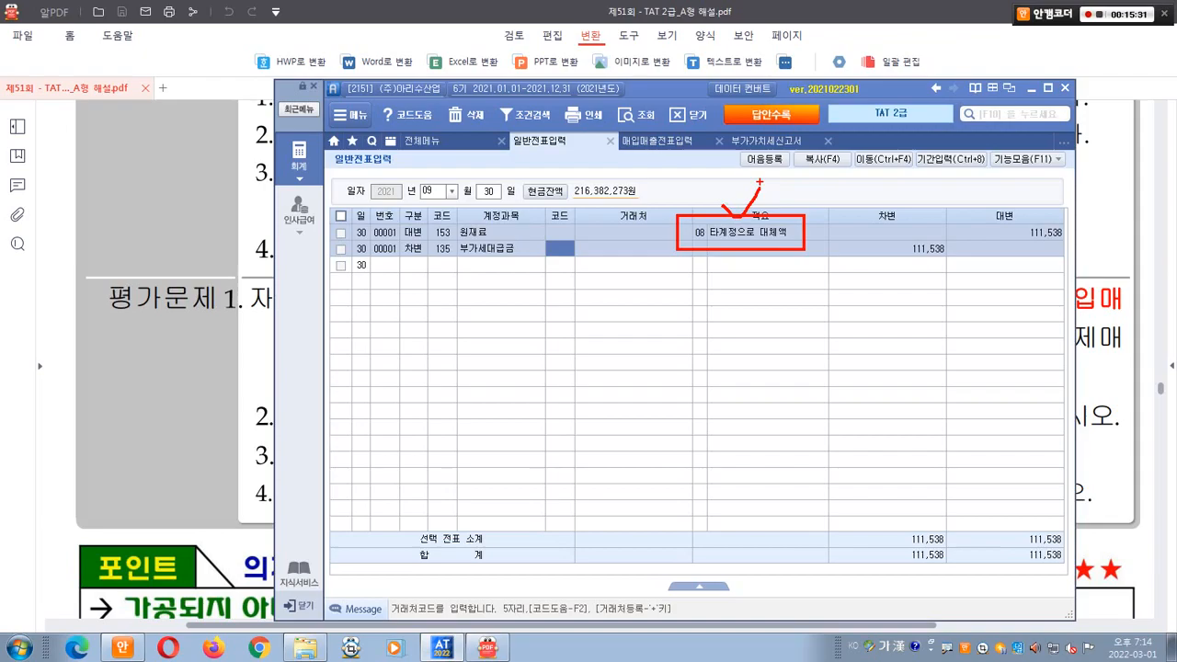
key(Escape)
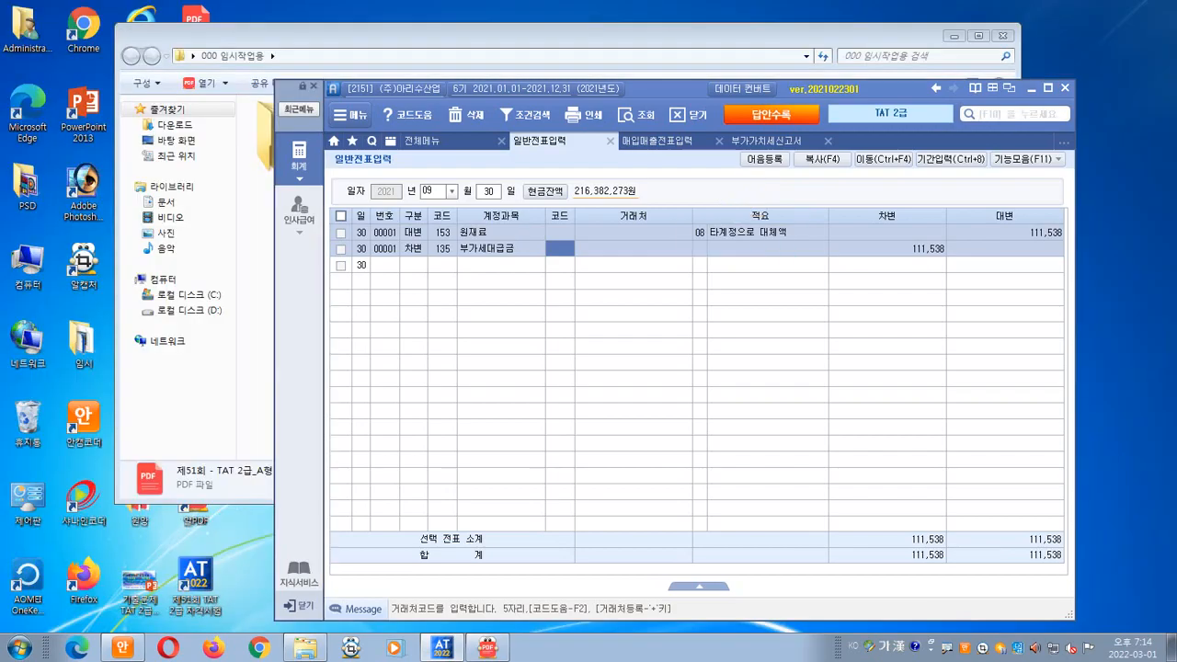
- Switch to the TAT 2급 solution PDF and mark the 의제매입세액공제신고서 key points on 적요 6, 공제율(4/104) and 매입세액정산(의제)
key(alt+Tab)
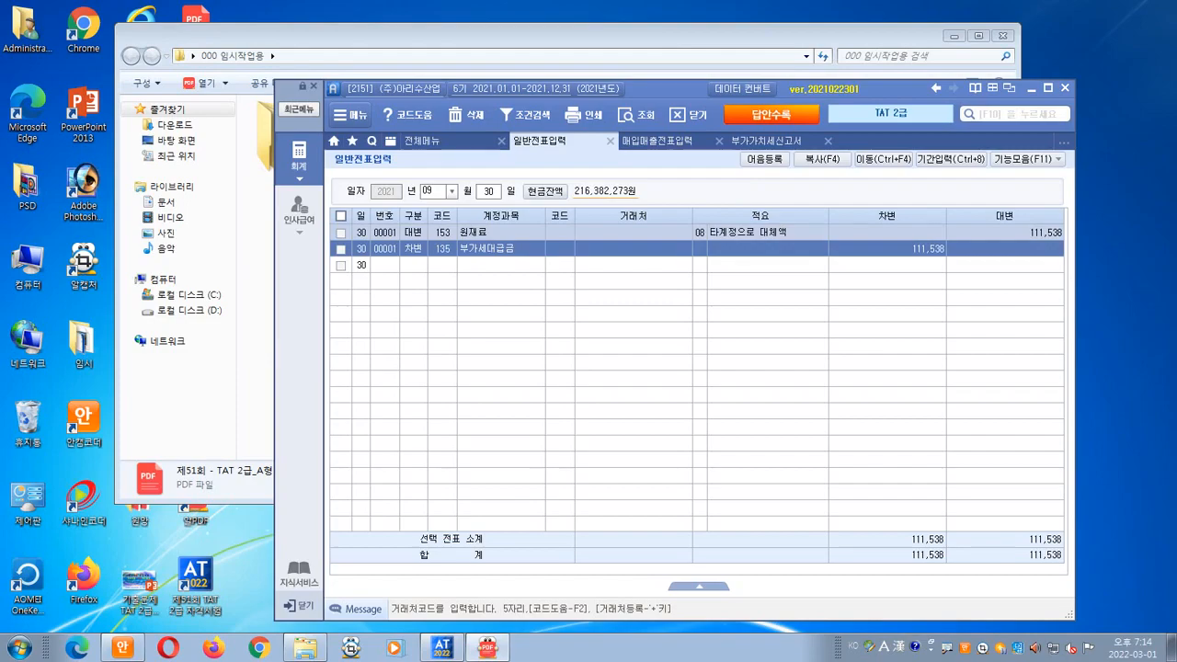
key(ctrl+2)
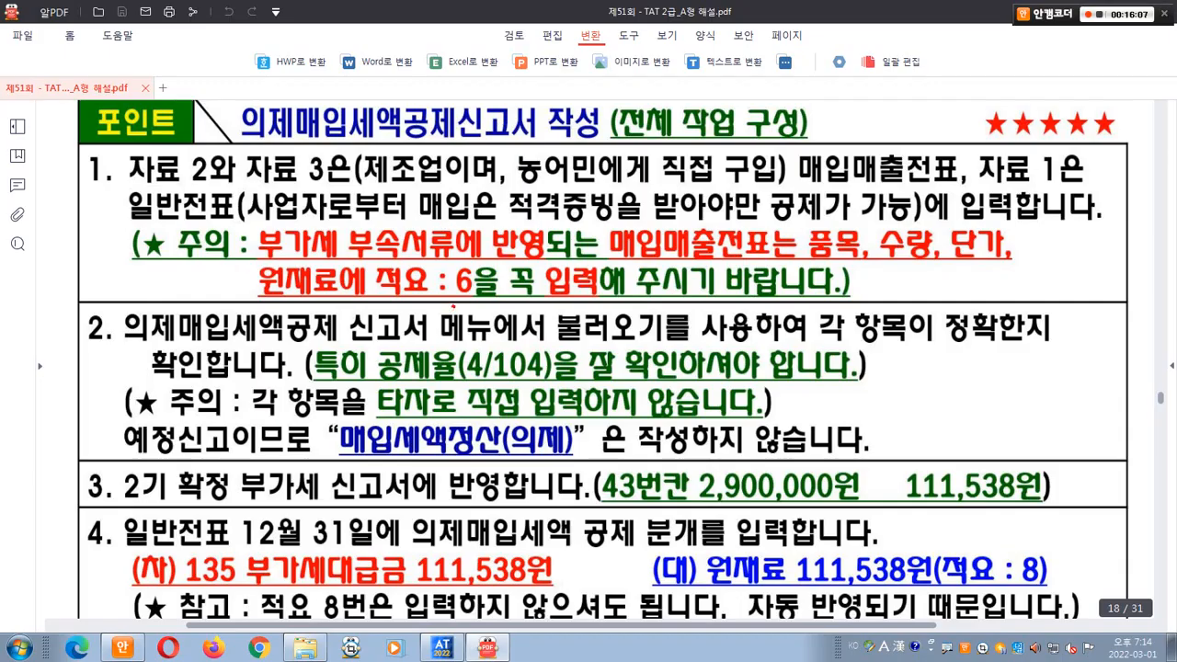
mouse_move(454, 307)
mouse_down()
mouse_move(399, 250)
mouse_move(462, 278)
mouse_up()
drag(129, 300, 158, 361)
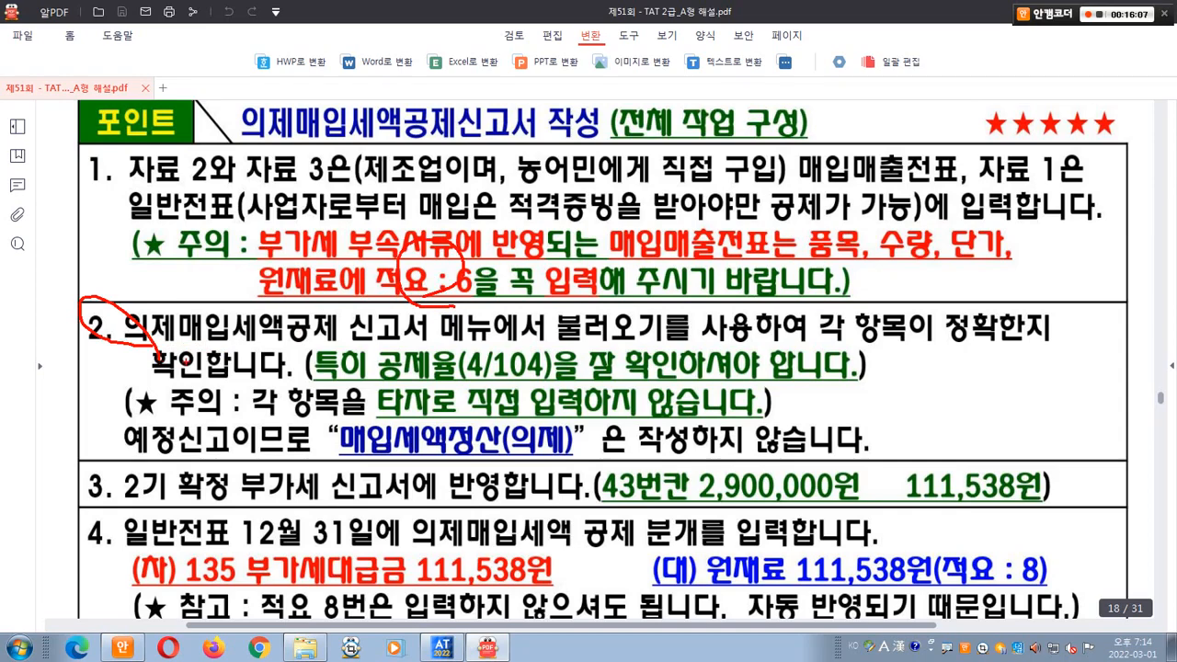
drag(348, 335, 561, 386)
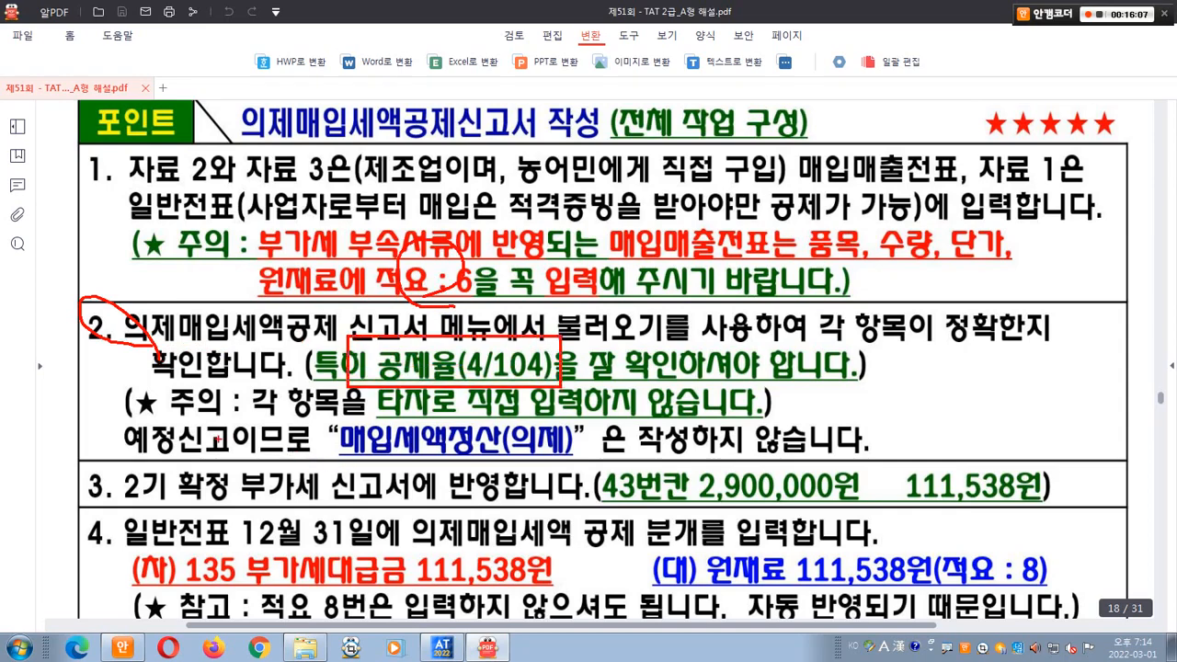
drag(313, 417, 578, 469)
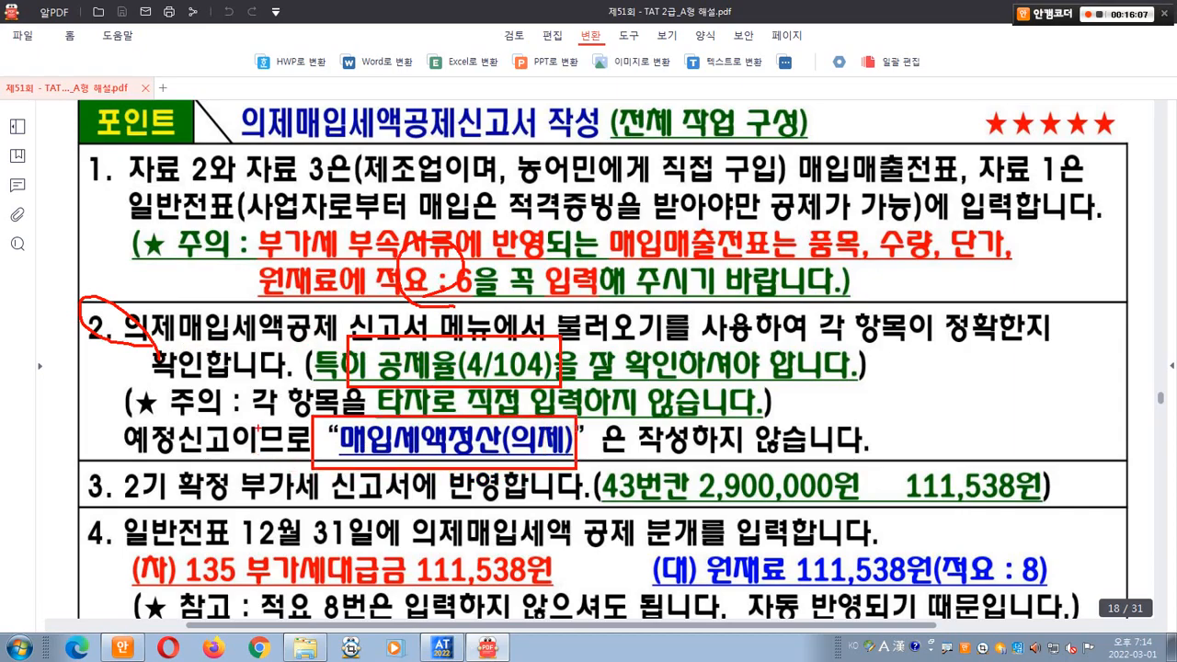
drag(322, 450, 366, 454)
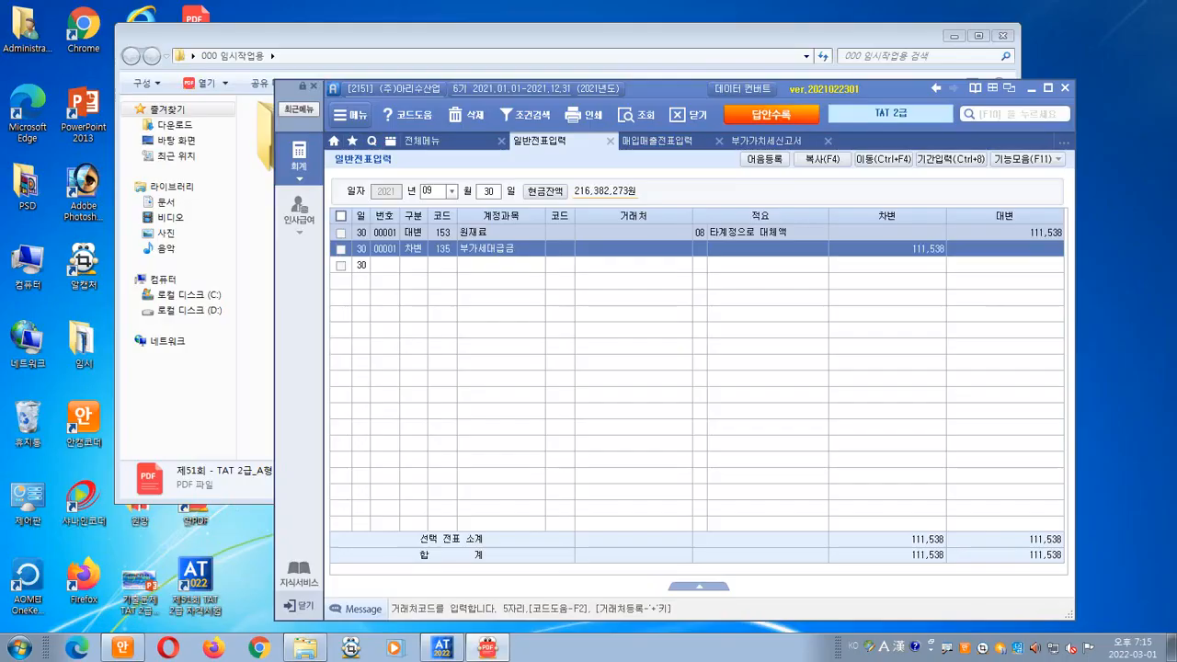
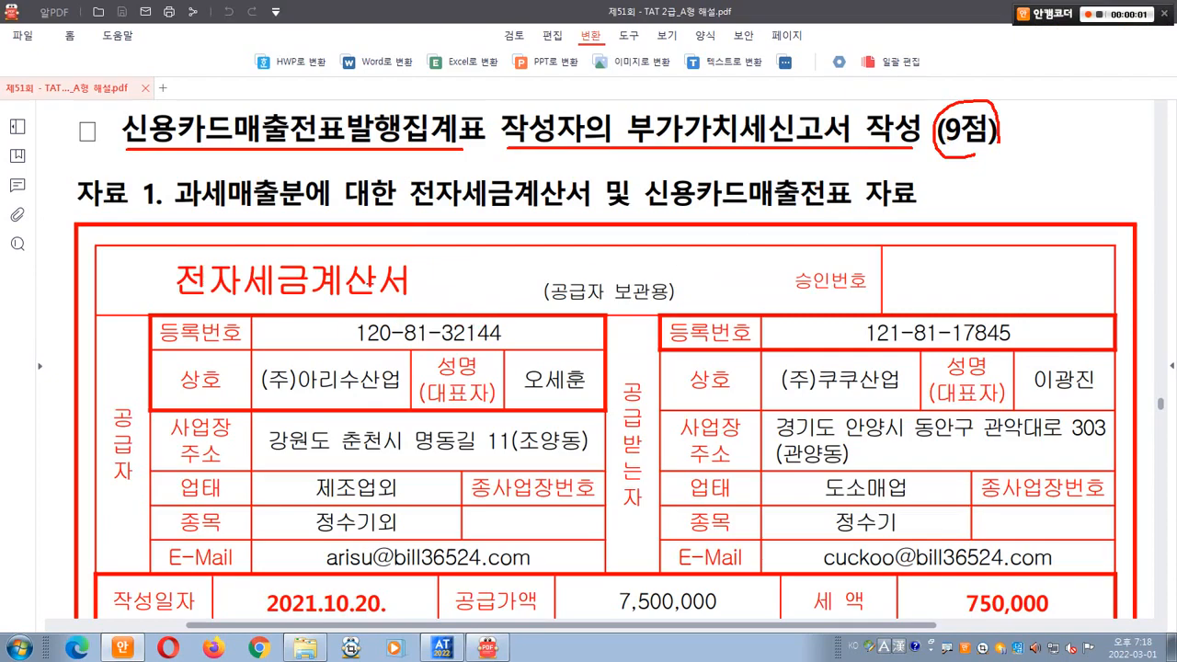
- Underline the 자료 1 heading and circle the 전자세금계산서 title, the supplier (주)아리수산업 and the buyer (주)쿠쿠산업
drag(171, 212, 929, 207)
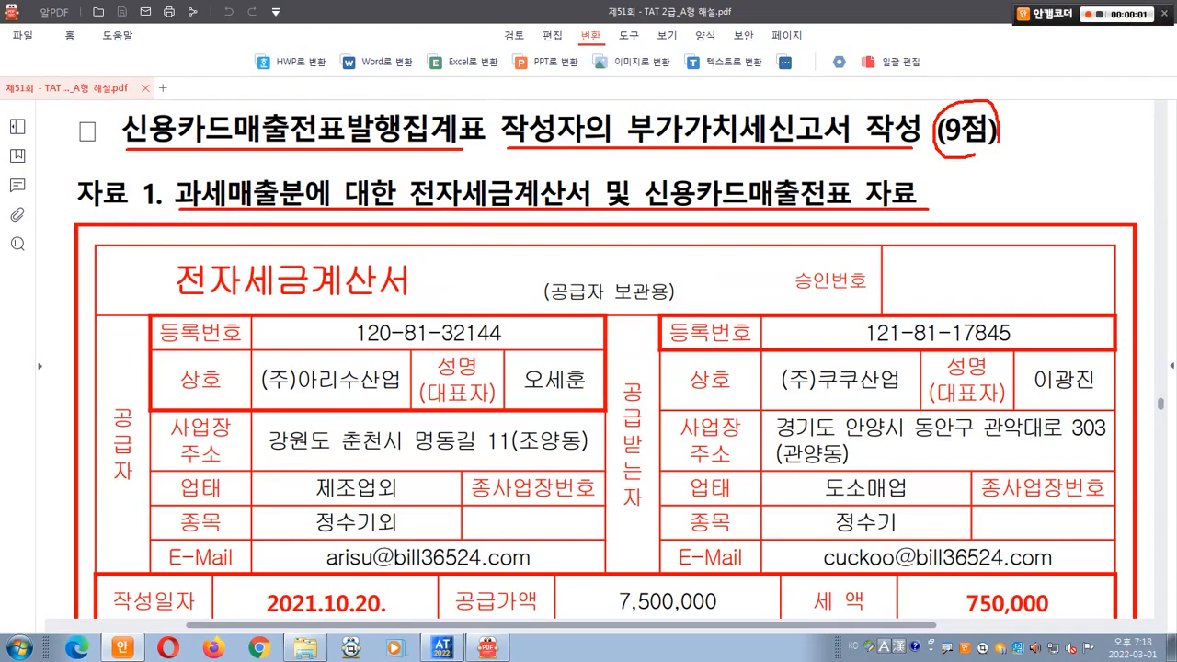
mouse_move(415, 322)
mouse_down()
mouse_move(334, 309)
mouse_move(430, 291)
mouse_up()
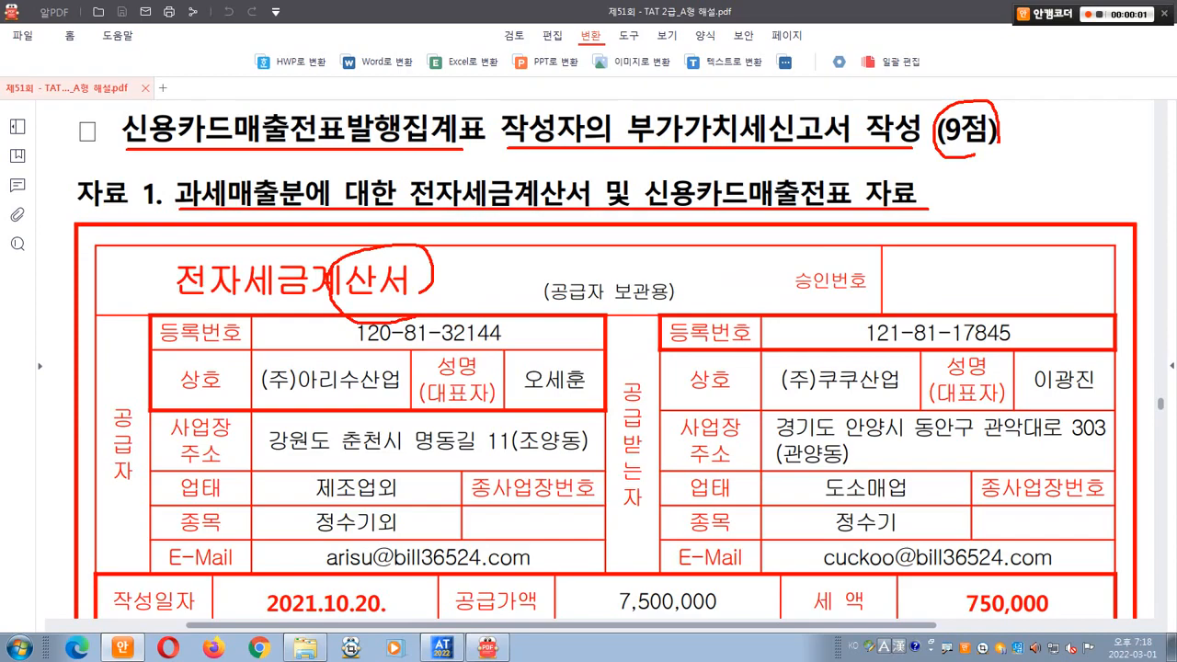
mouse_move(277, 408)
mouse_down()
mouse_move(274, 395)
mouse_move(340, 405)
mouse_up()
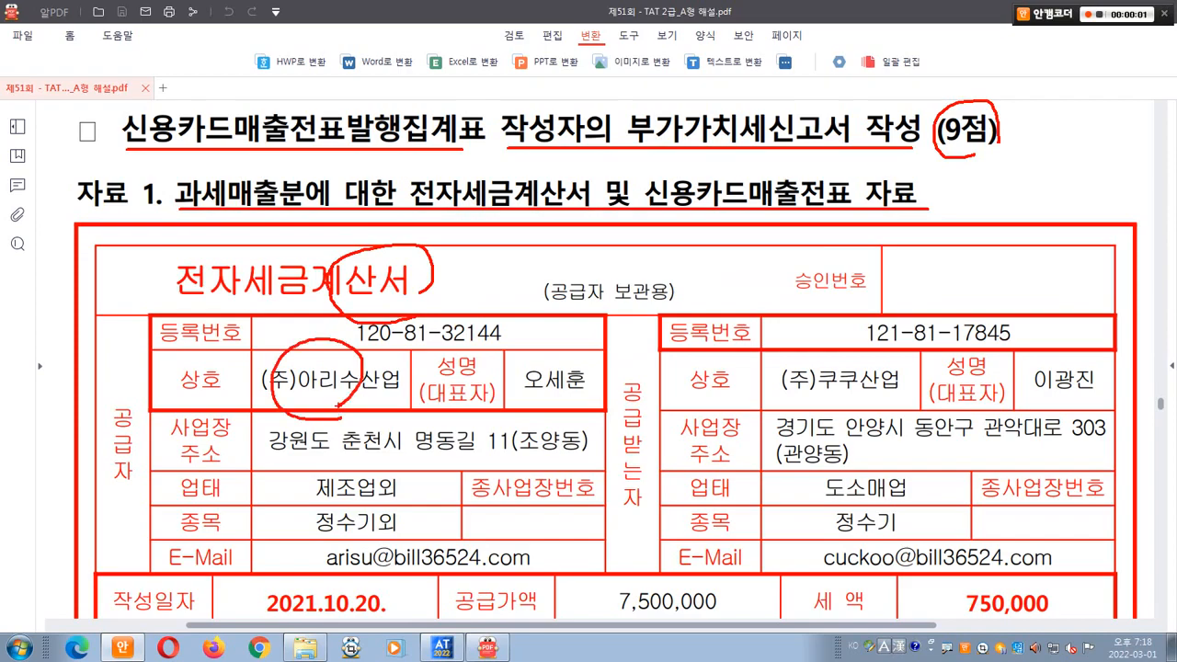
drag(818, 405, 839, 397)
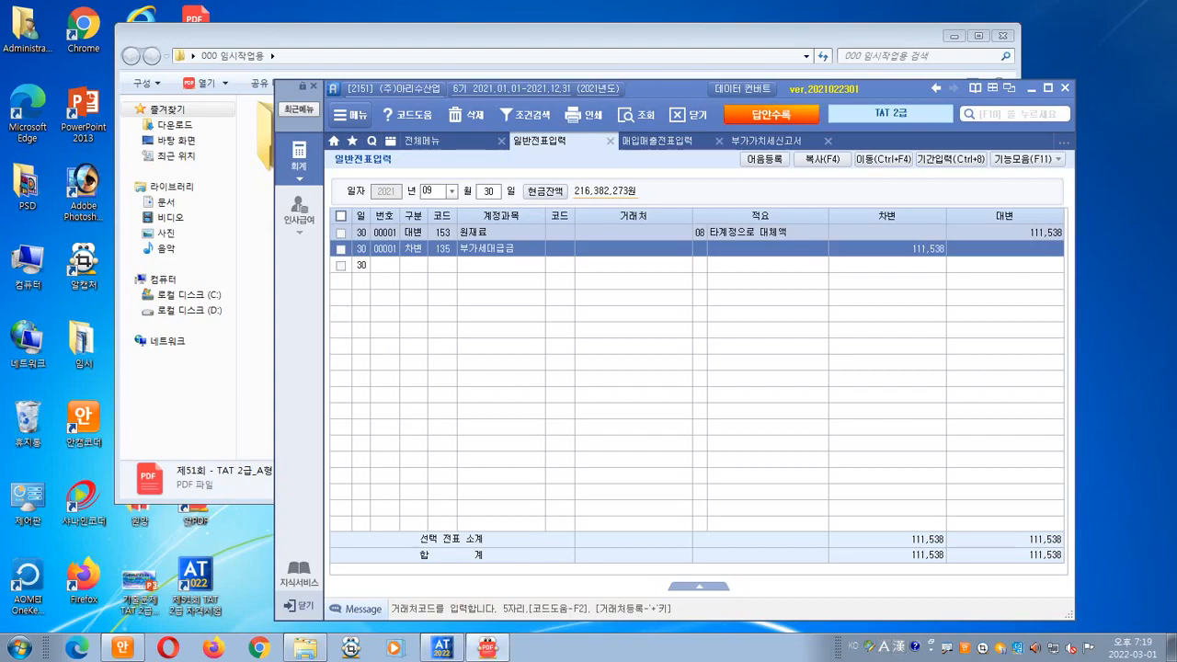
- Mark the 작성일자, 공급가액, 세액, item line and 외상미수금 on the 자료 1 전자세금계산서
mouse_move(372, 302)
mouse_down()
mouse_move(346, 302)
mouse_move(380, 287)
mouse_up()
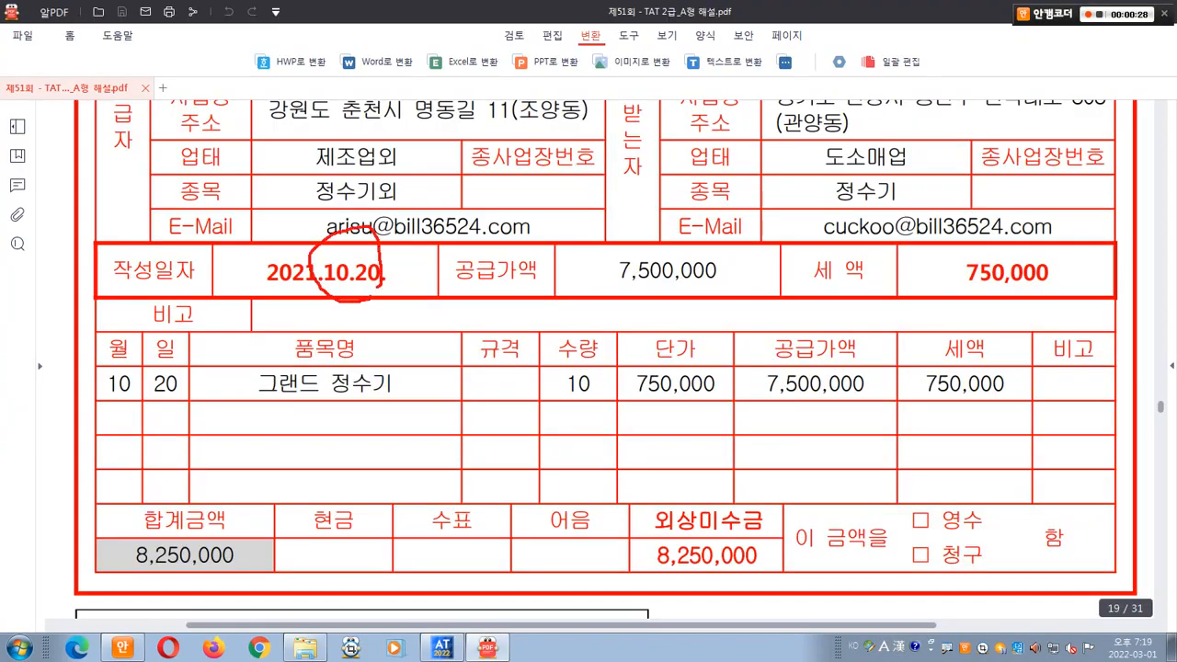
mouse_move(706, 299)
mouse_down()
mouse_move(609, 306)
mouse_move(708, 294)
mouse_up()
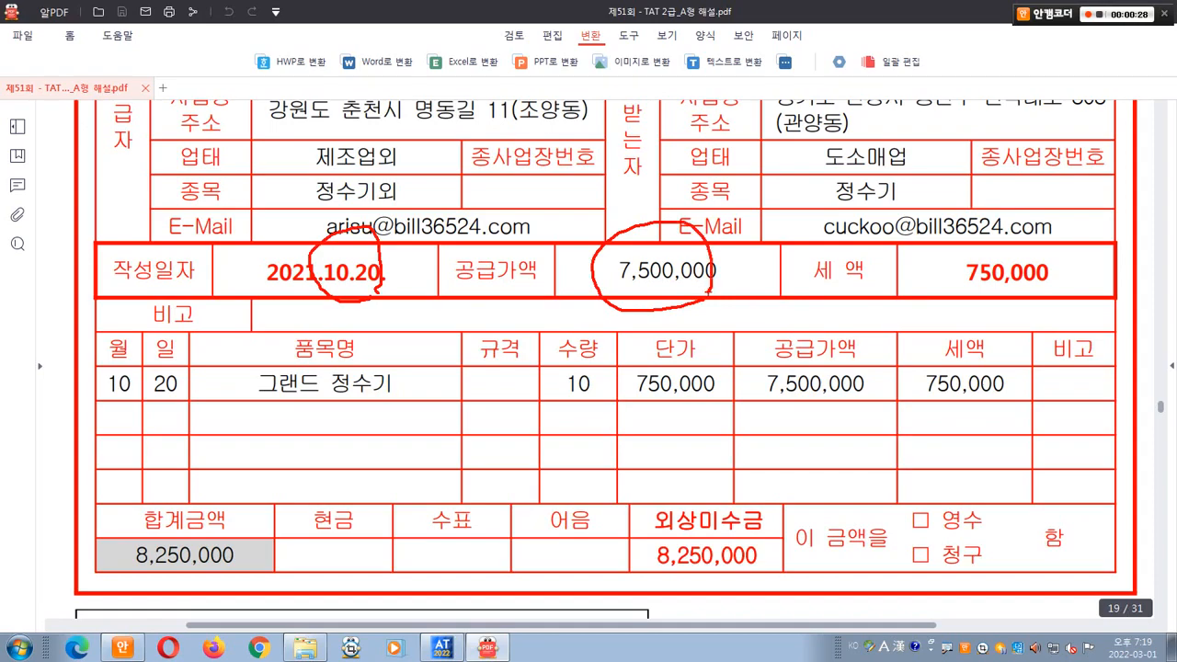
drag(948, 226, 989, 218)
mouse_move(243, 355)
mouse_down()
mouse_move(589, 408)
mouse_move(1005, 413)
mouse_up()
mouse_move(756, 581)
mouse_down()
mouse_move(648, 570)
mouse_move(765, 497)
mouse_move(710, 515)
mouse_move(752, 480)
mouse_up()
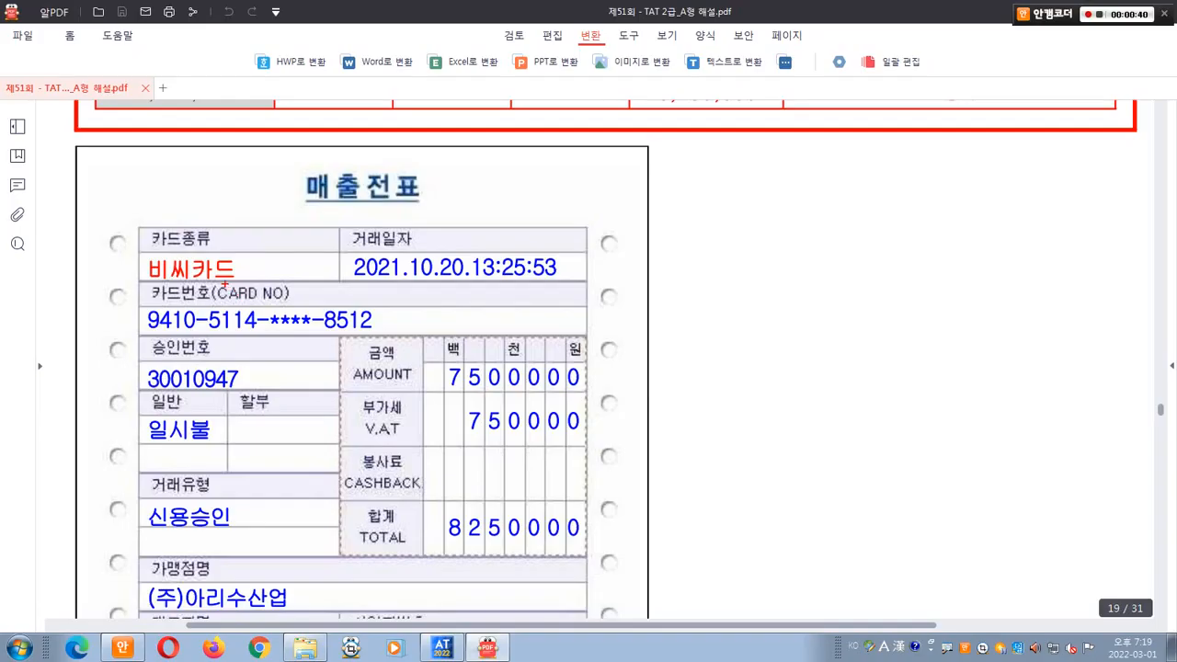
- Mark the card type, transaction date, amount and 부가세 on the 자료 1 매출전표, then clear the markings
mouse_move(230, 285)
mouse_down()
mouse_move(177, 289)
mouse_move(221, 245)
mouse_move(204, 239)
mouse_move(222, 210)
mouse_up()
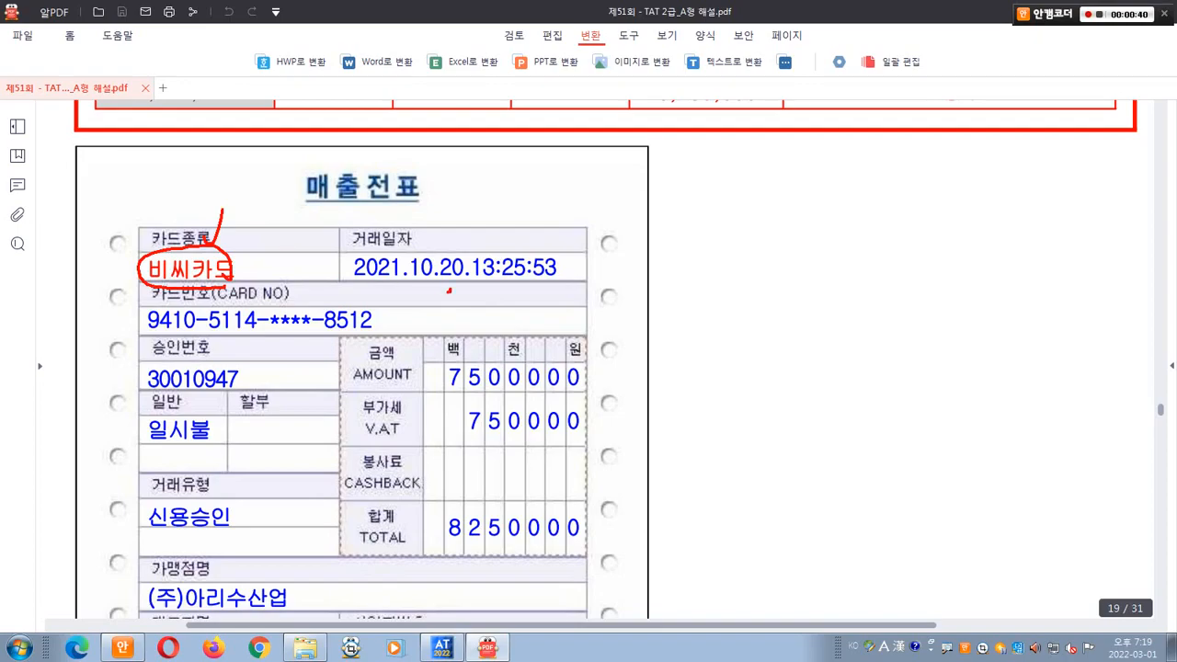
mouse_move(451, 291)
mouse_down()
mouse_move(406, 257)
mouse_move(464, 276)
mouse_up()
mouse_move(440, 236)
mouse_down()
mouse_move(469, 210)
mouse_move(425, 131)
mouse_up()
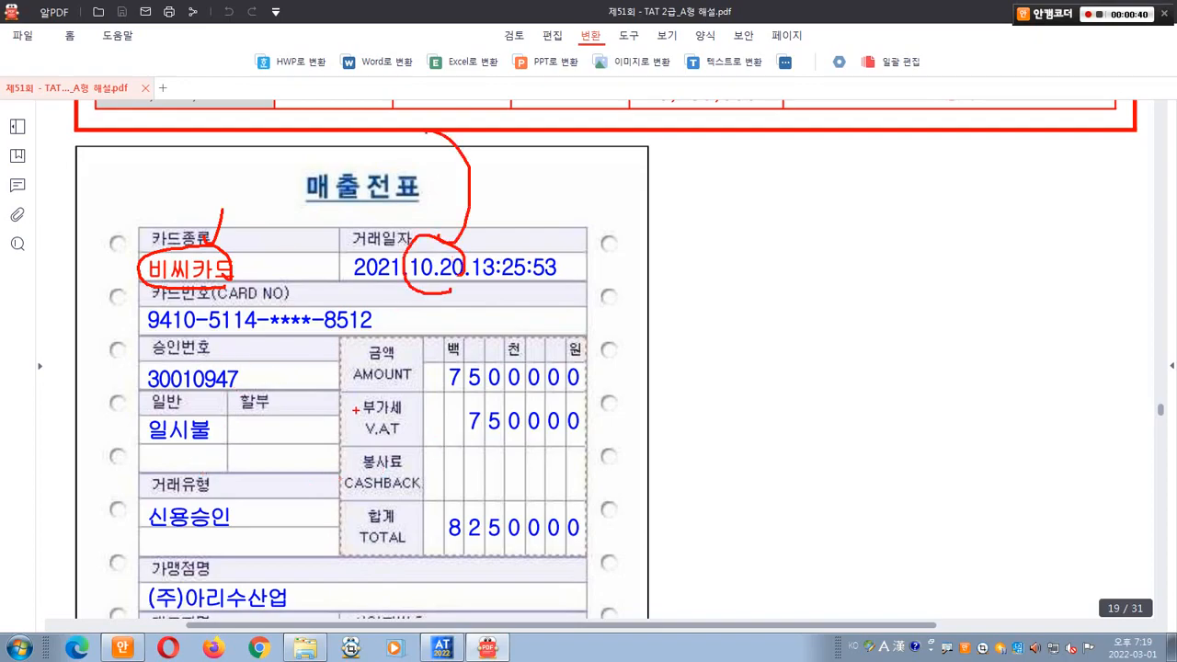
drag(355, 410, 587, 433)
drag(430, 360, 571, 391)
key(Escape)
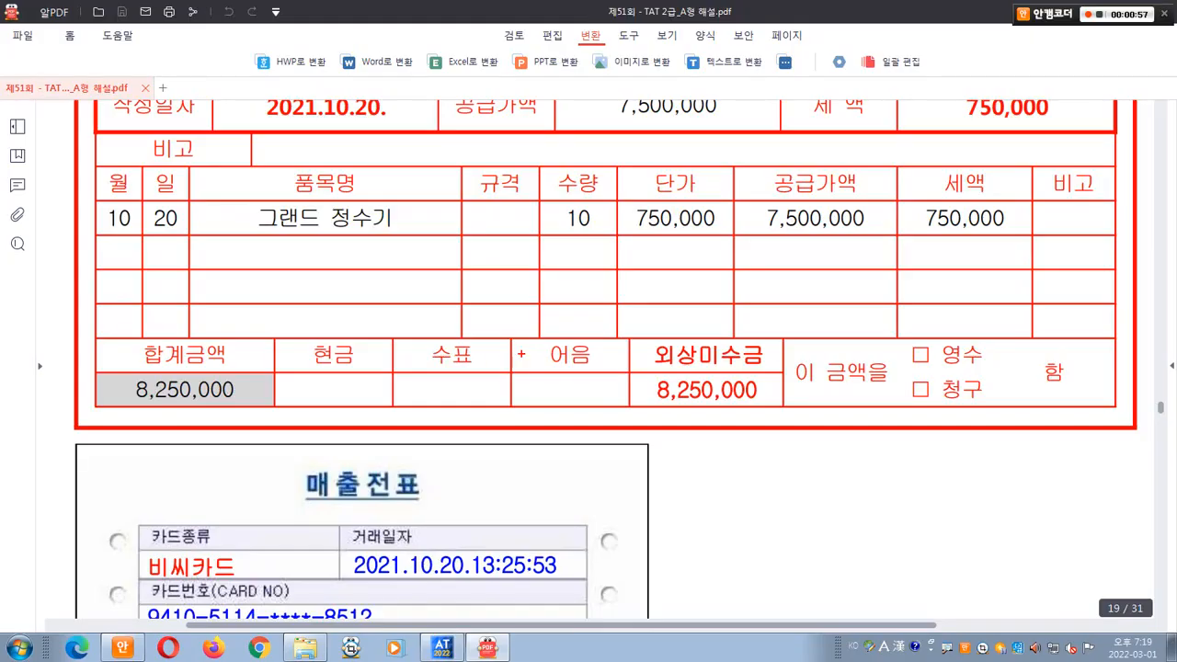
- Compare the 전자세금계산서 with the 매출전표 below it, marking the 품목명 and 수량 details and the 매출전표 title
mouse_move(556, 355)
mouse_down()
mouse_move(529, 358)
mouse_move(502, 238)
mouse_move(559, 328)
mouse_move(519, 480)
mouse_move(569, 469)
mouse_up()
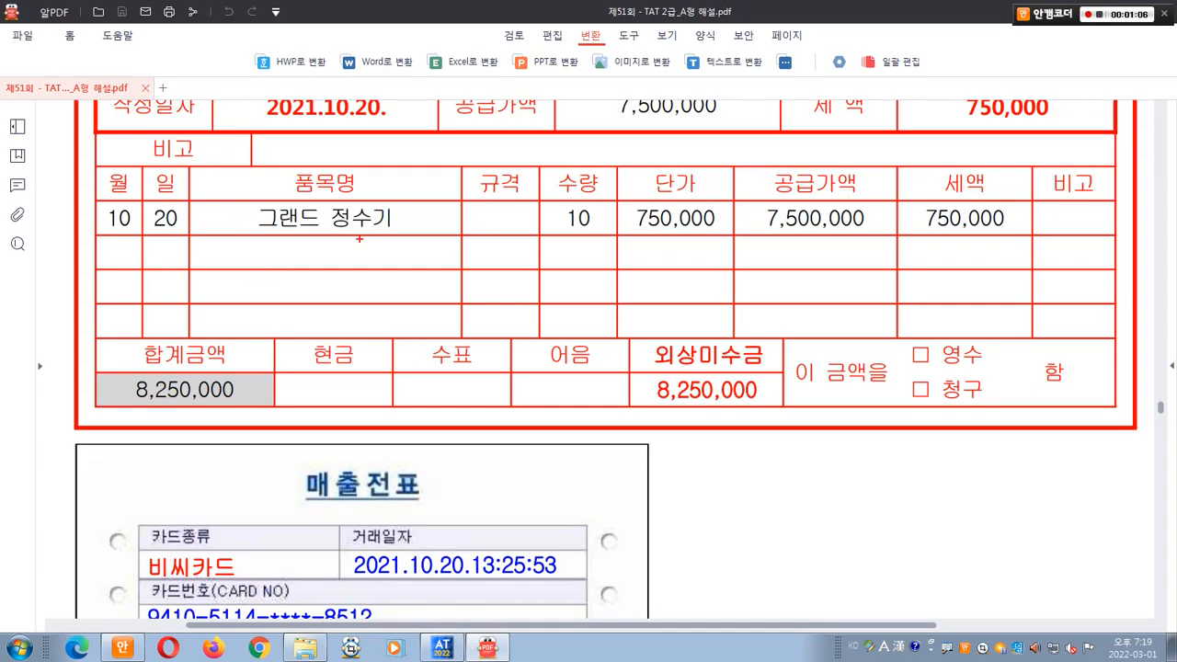
mouse_move(495, 339)
mouse_down()
mouse_move(388, 326)
mouse_move(411, 238)
mouse_move(471, 320)
mouse_up()
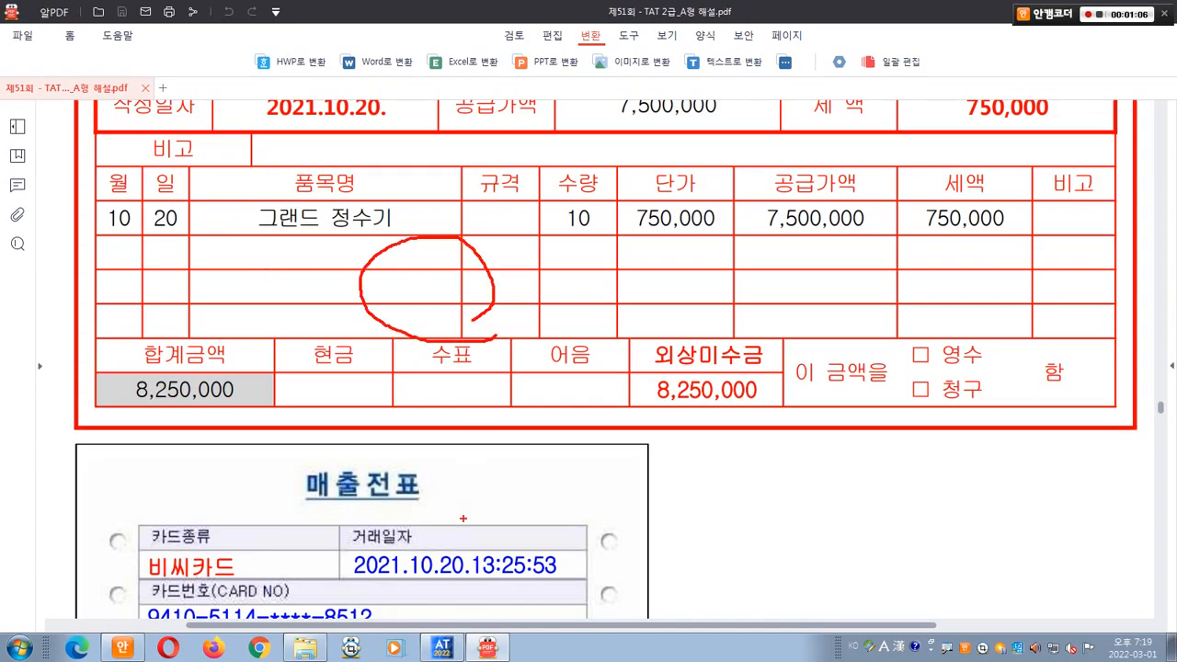
mouse_move(462, 554)
mouse_down()
mouse_move(416, 563)
mouse_move(441, 454)
mouse_move(454, 538)
mouse_up()
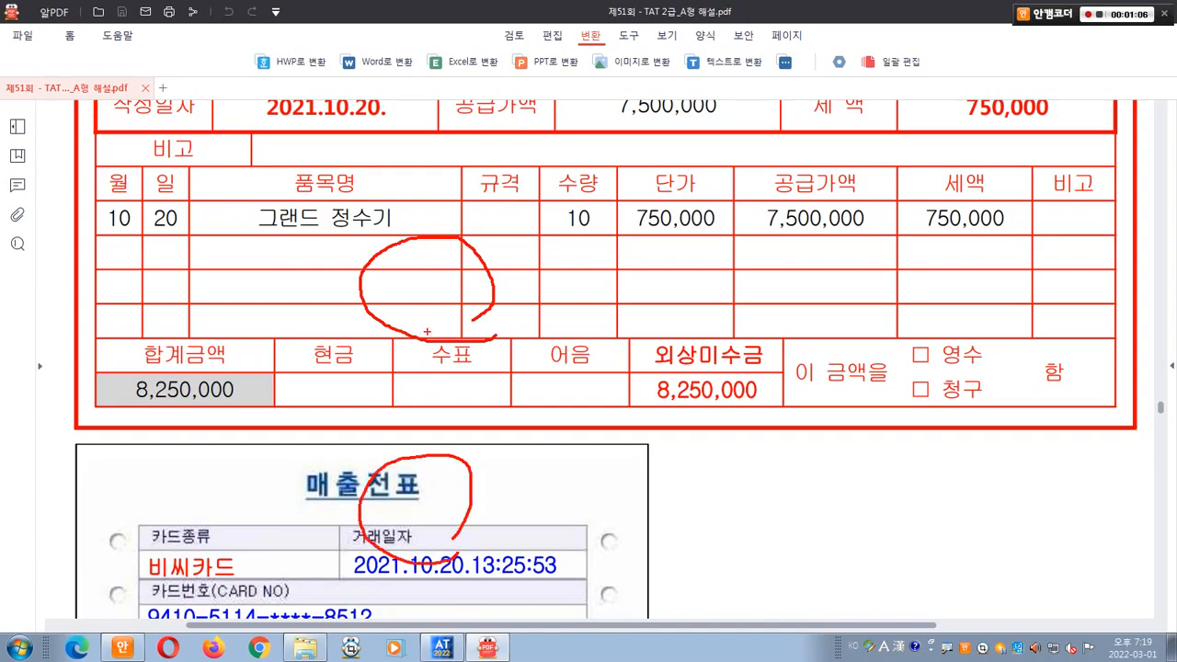
mouse_move(402, 258)
mouse_down()
mouse_move(429, 303)
mouse_move(459, 224)
mouse_up()
drag(579, 246, 625, 207)
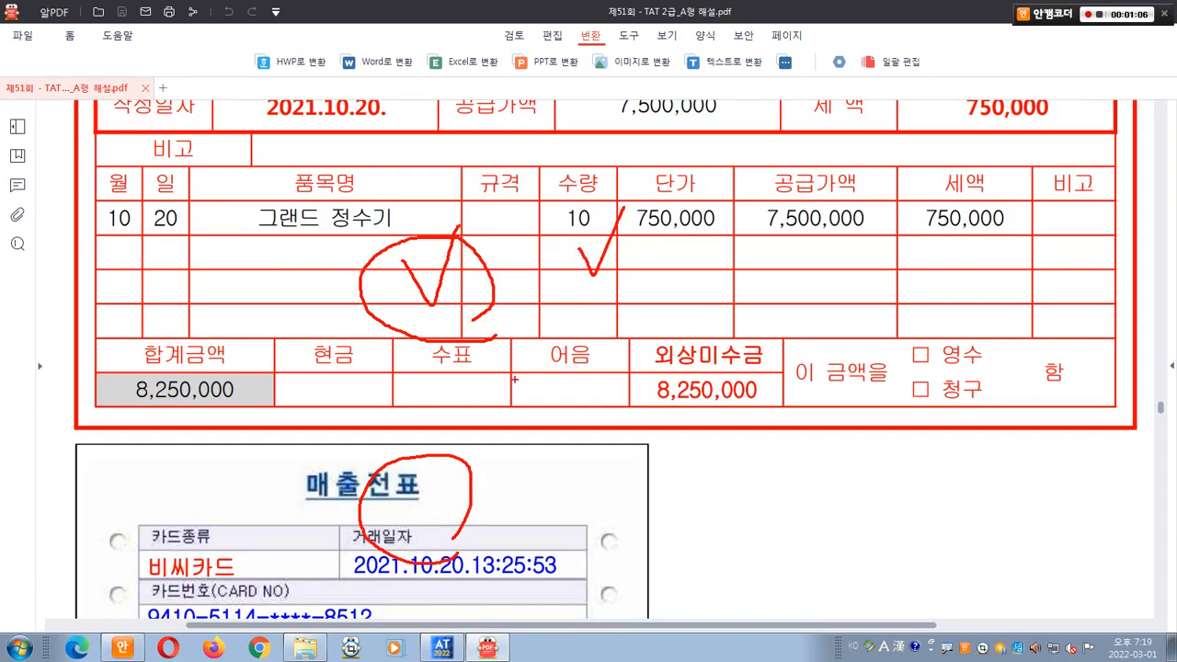
mouse_move(503, 378)
mouse_down()
mouse_move(544, 446)
mouse_move(518, 467)
mouse_up()
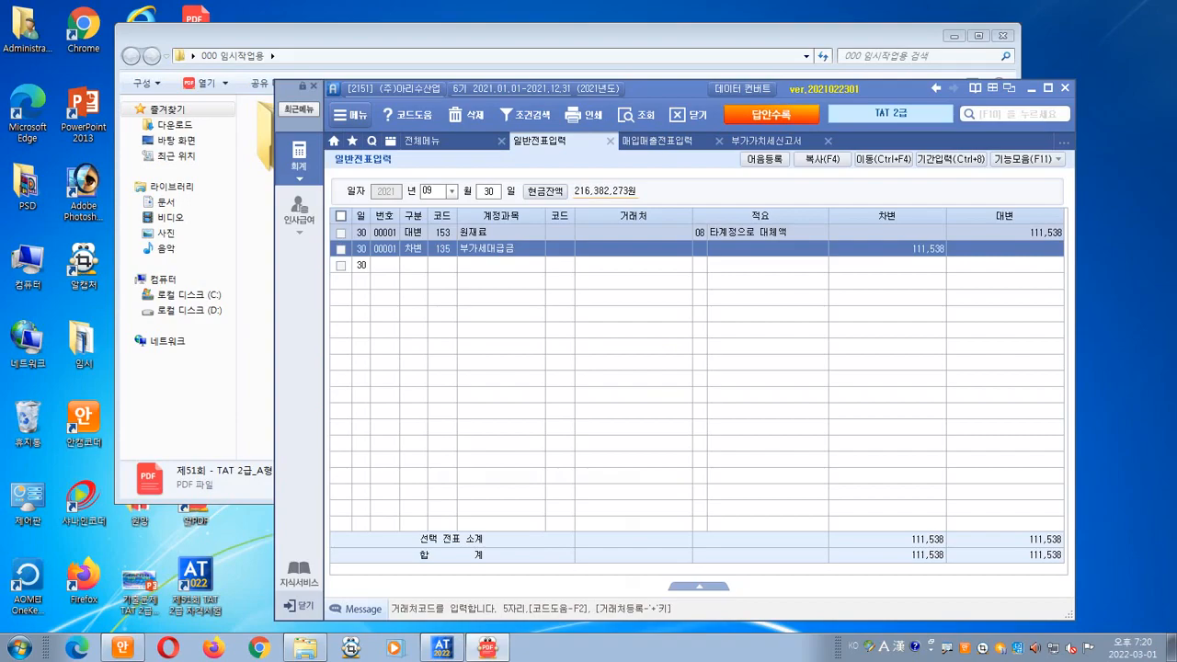
- Mark the 면세매출 자료 heading, 신용카드 title, 매입사 and sales amount area on the 자료 2 card slip
drag(173, 183, 374, 233)
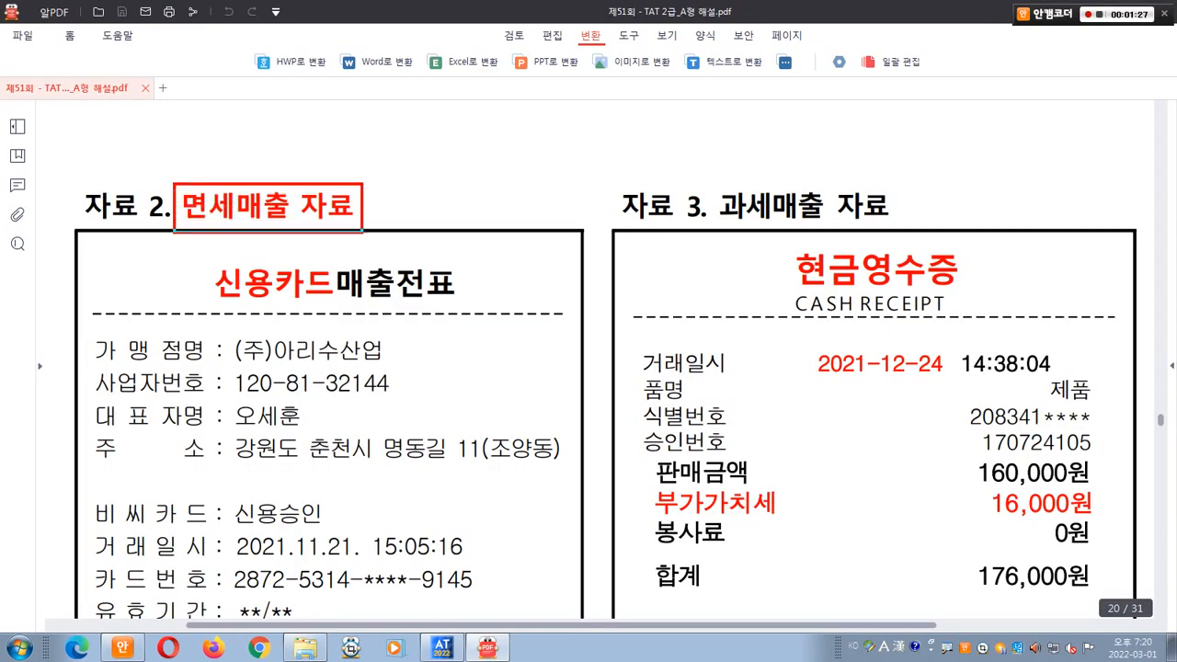
drag(203, 261, 357, 307)
mouse_move(250, 236)
mouse_down()
mouse_move(177, 188)
mouse_move(234, 237)
mouse_up()
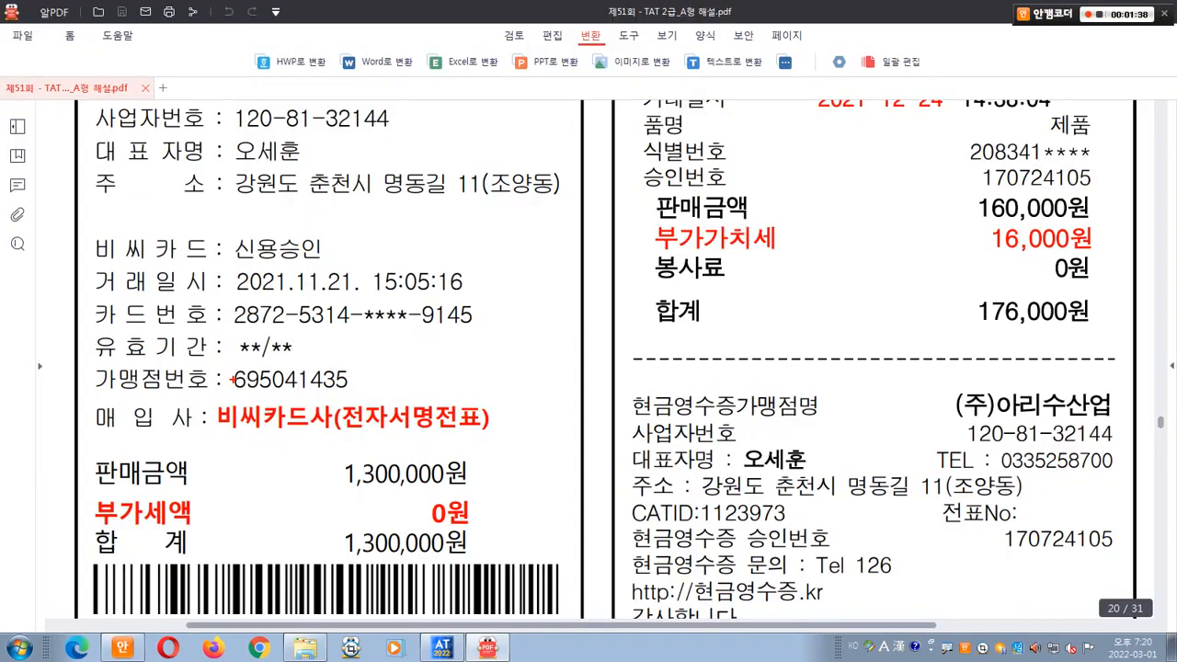
drag(207, 389, 365, 446)
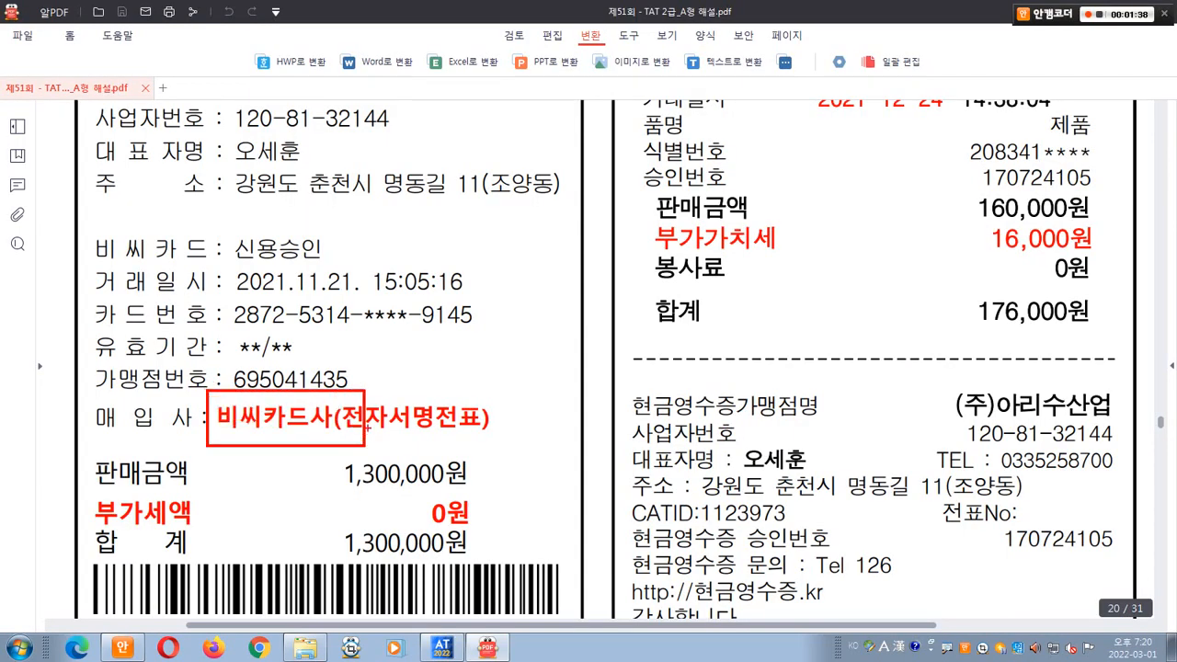
drag(356, 488, 511, 520)
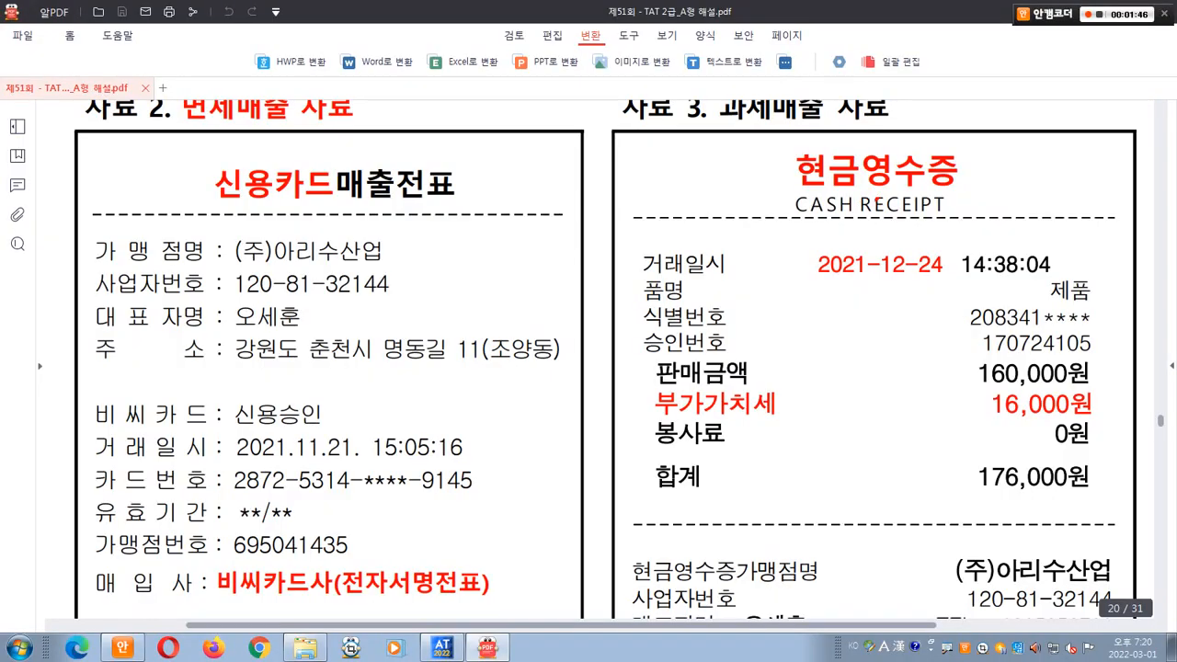
- Mark the 현금영수증 title, 판매금액, 부가가치세 and transaction date on the 자료 3 cash receipt
mouse_move(876, 208)
mouse_down()
mouse_move(800, 147)
mouse_move(924, 180)
mouse_up()
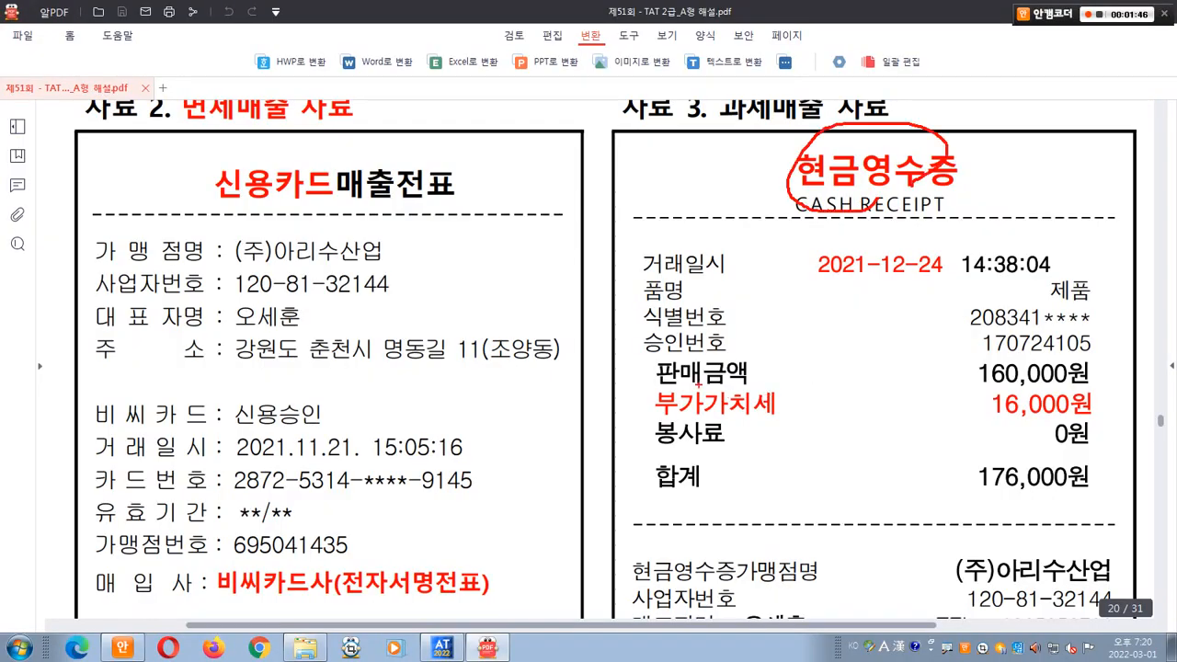
drag(655, 388, 1092, 421)
drag(973, 350, 986, 404)
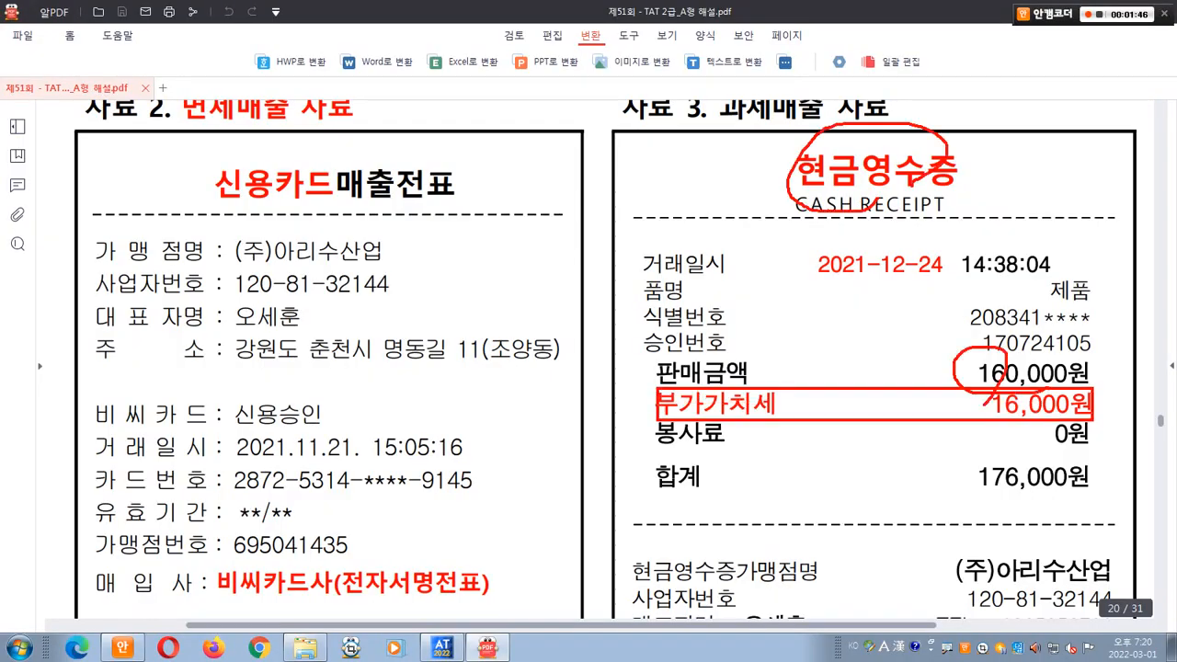
mouse_move(945, 294)
mouse_down()
mouse_move(937, 300)
mouse_move(938, 285)
mouse_move(906, 302)
mouse_up()
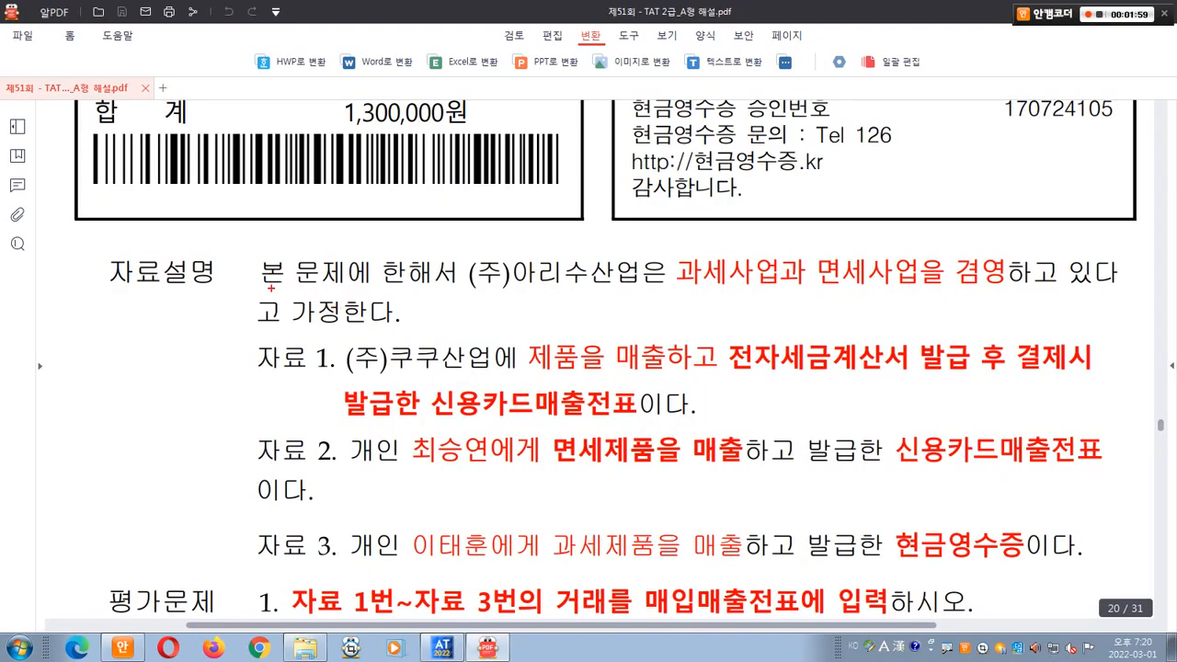
- Underline the 과세사업과 면세사업 겸영 assumption and the 자료 1 description in 자료설명, circling 겸영 and 신용카드매출전표
mouse_move(272, 287)
mouse_down()
mouse_move(1017, 288)
mouse_move(945, 292)
mouse_move(988, 279)
mouse_up()
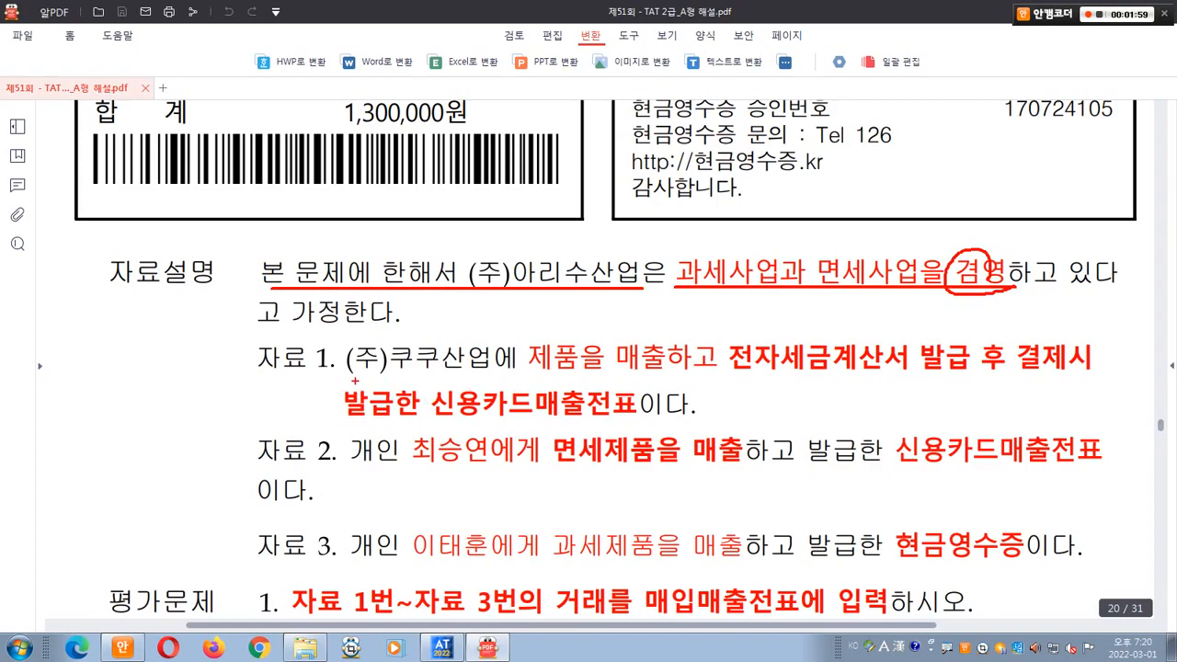
drag(354, 380, 1101, 370)
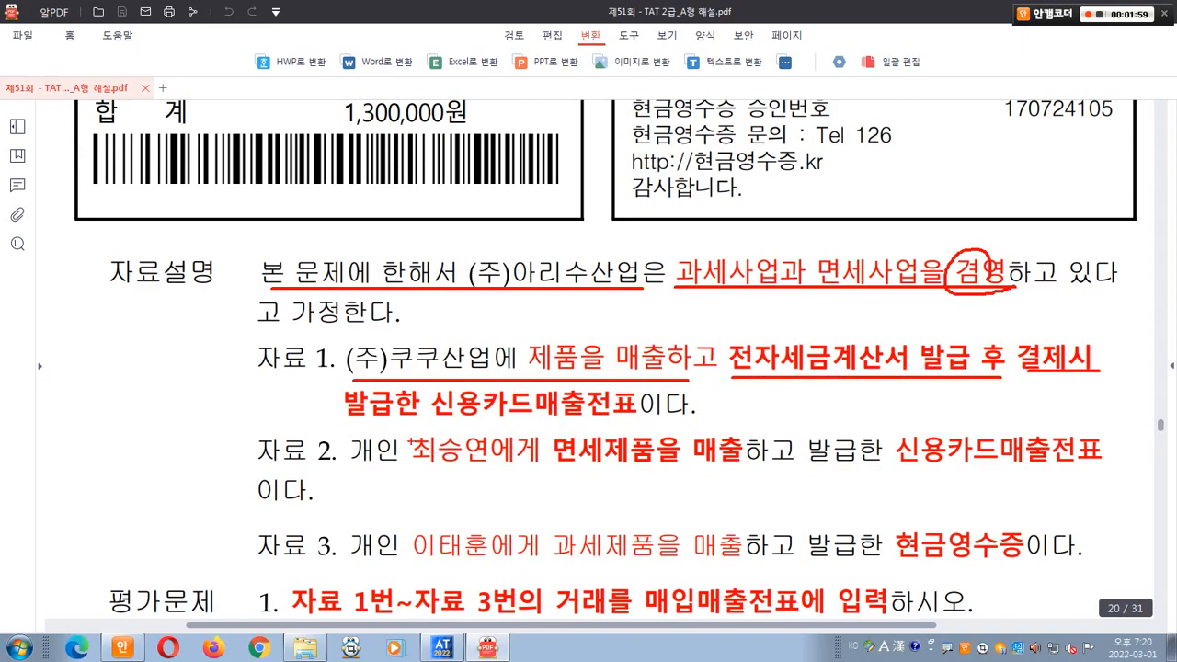
drag(346, 426, 641, 420)
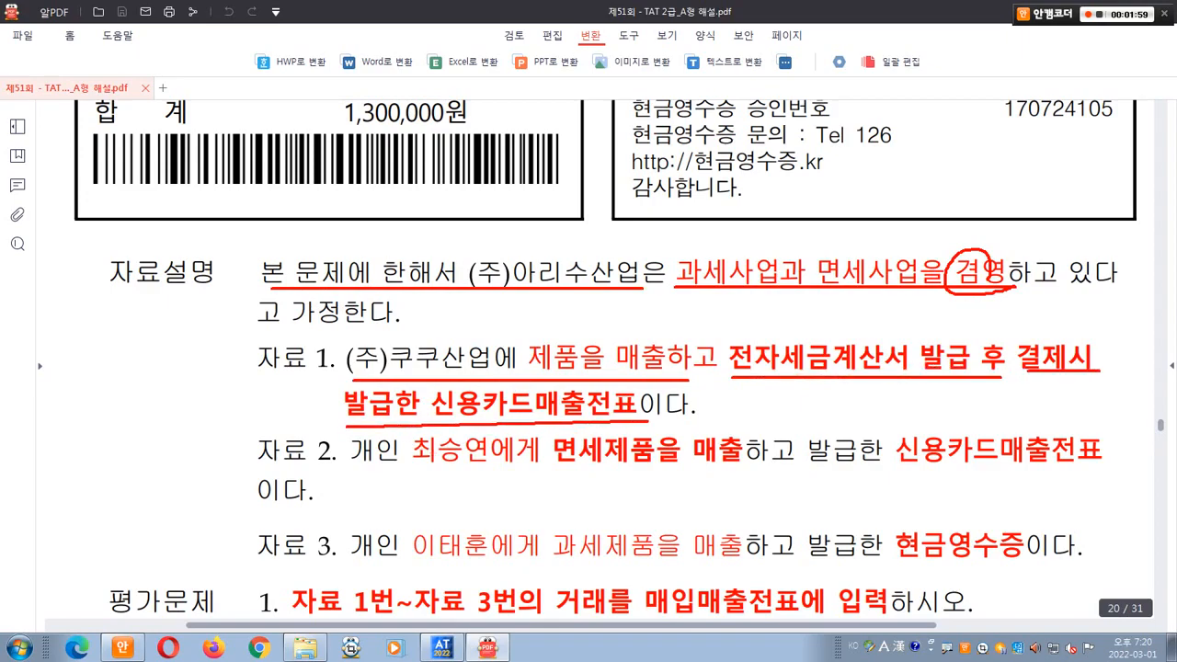
mouse_move(831, 366)
mouse_down()
mouse_move(886, 318)
mouse_move(928, 323)
mouse_move(920, 337)
mouse_up()
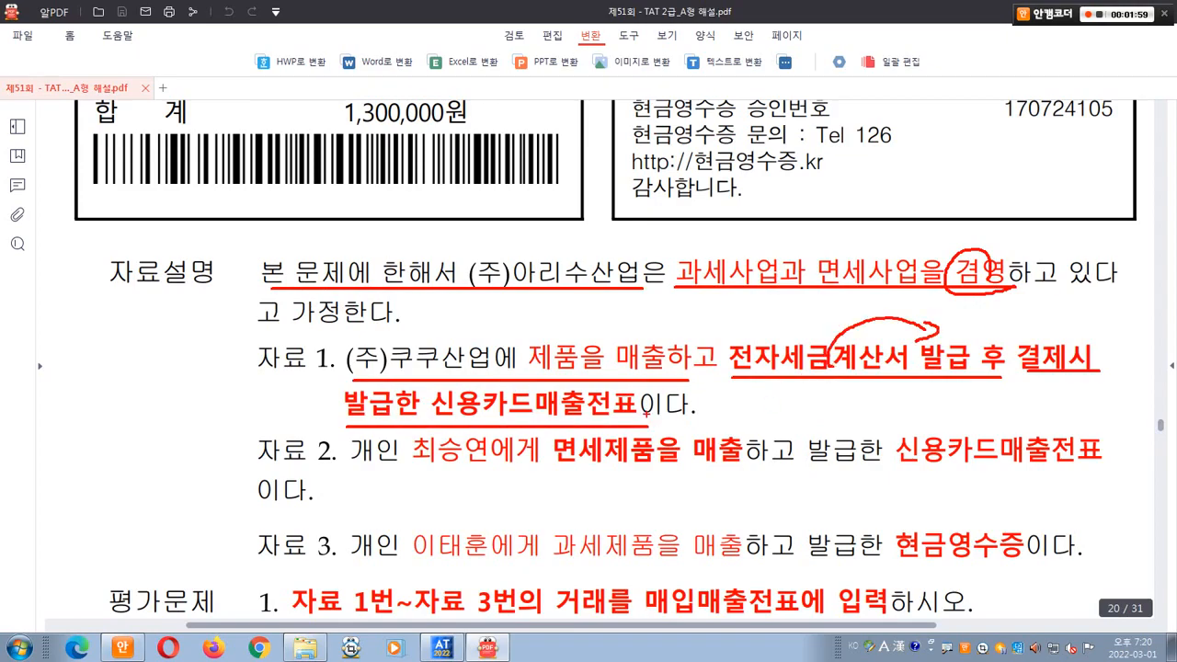
mouse_move(648, 413)
mouse_down()
mouse_move(457, 429)
mouse_move(557, 400)
mouse_up()
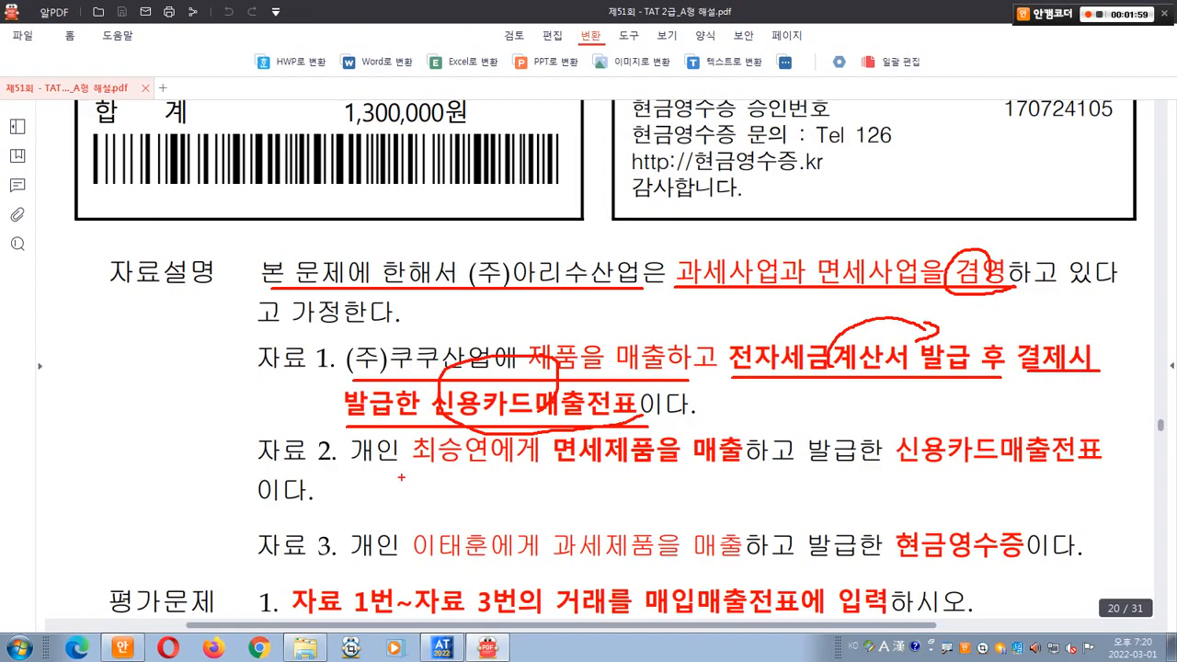
- Underline the 자료 2 면세제품 매출 and 신용카드매출전표 wording and the 자료 3 과세제품 매출 and 현금영수증 wording, circling 개인
drag(350, 469, 740, 467)
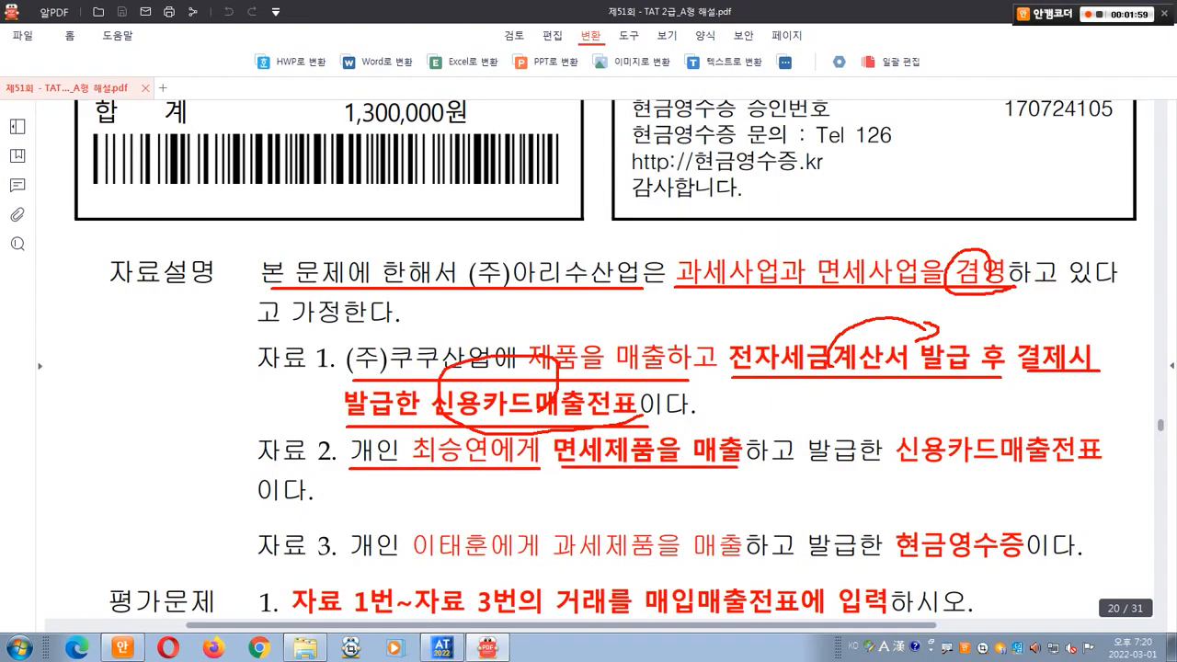
drag(853, 469, 1093, 469)
mouse_move(407, 479)
mouse_down()
mouse_move(354, 439)
mouse_move(388, 462)
mouse_up()
drag(261, 565, 542, 567)
drag(551, 564, 771, 565)
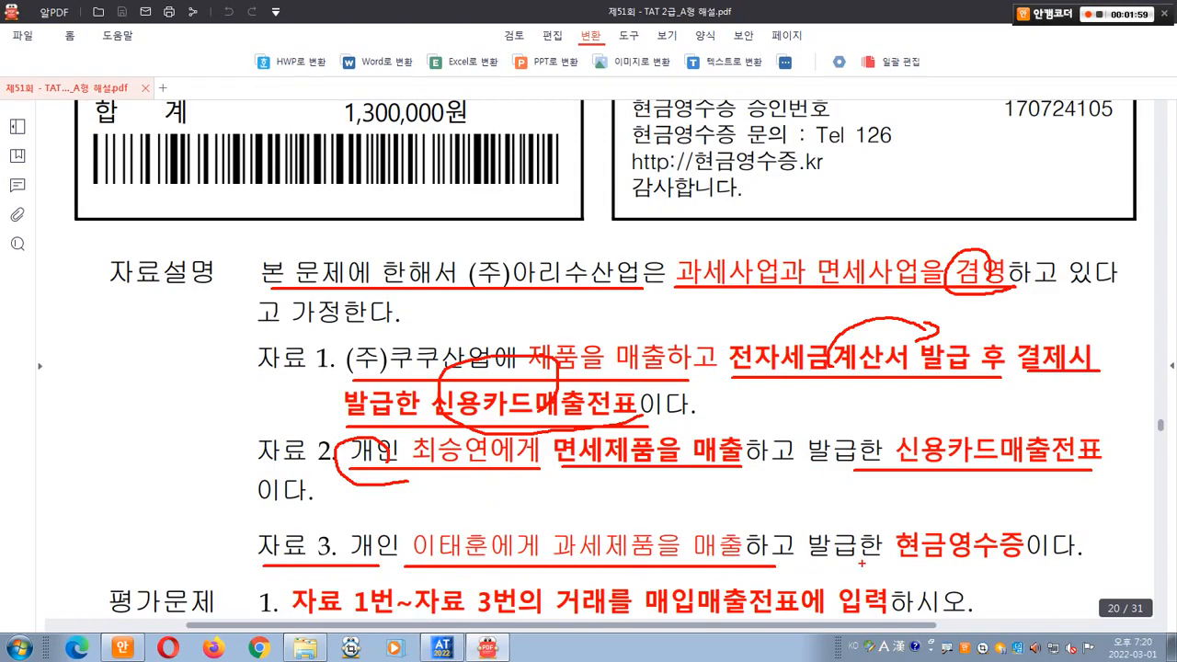
drag(875, 562, 1026, 560)
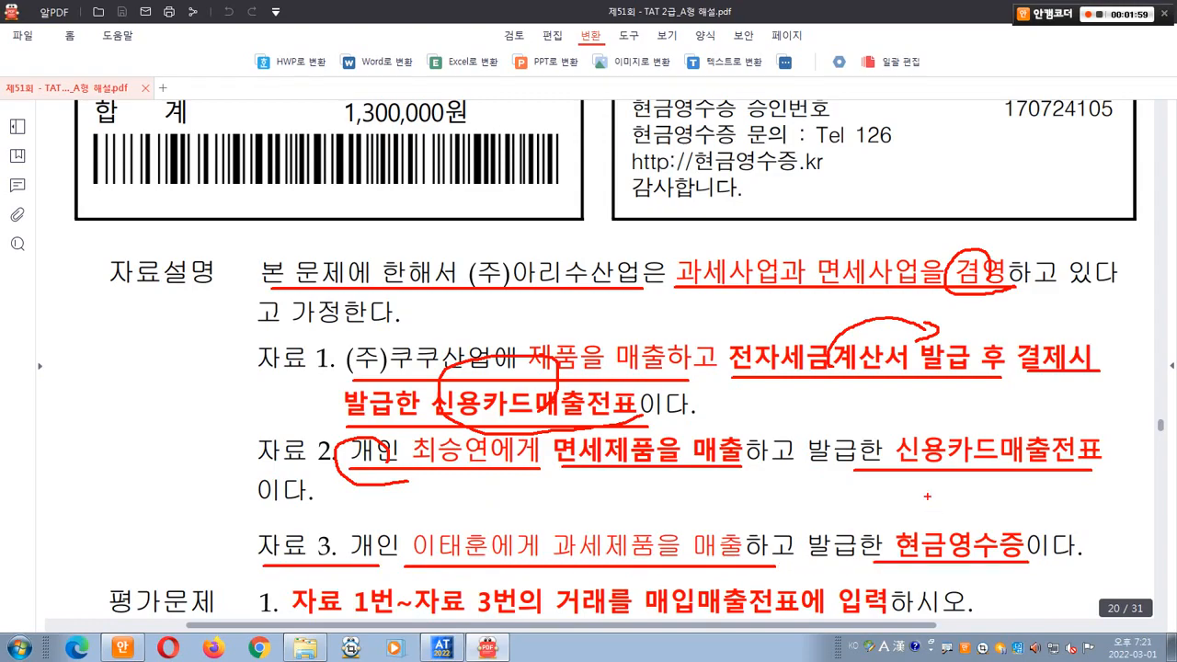
- Mark the 평가문제 1 instruction to enter 자료 1번~자료 3번 in 매입매출전표, including its 전자입력 note
key(super+Down)
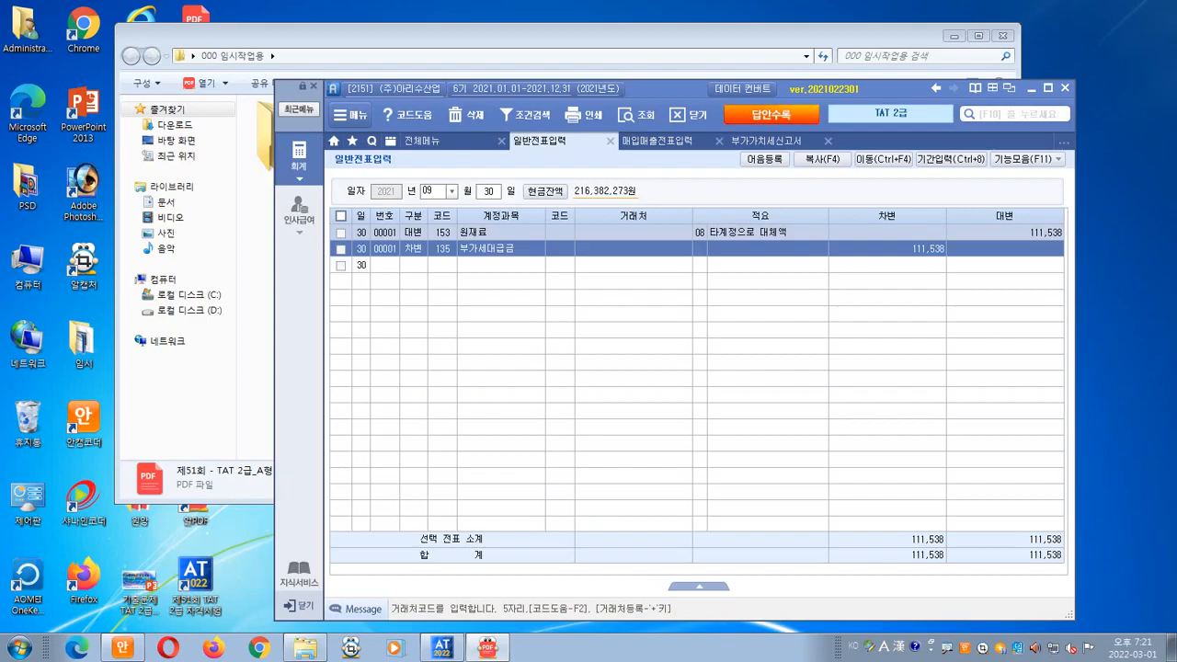
key(alt+Tab)
drag(276, 392, 633, 392)
mouse_move(646, 347)
mouse_down()
mouse_move(769, 375)
mouse_move(906, 387)
mouse_up()
mouse_move(876, 327)
mouse_down()
mouse_move(882, 334)
mouse_move(911, 298)
mouse_up()
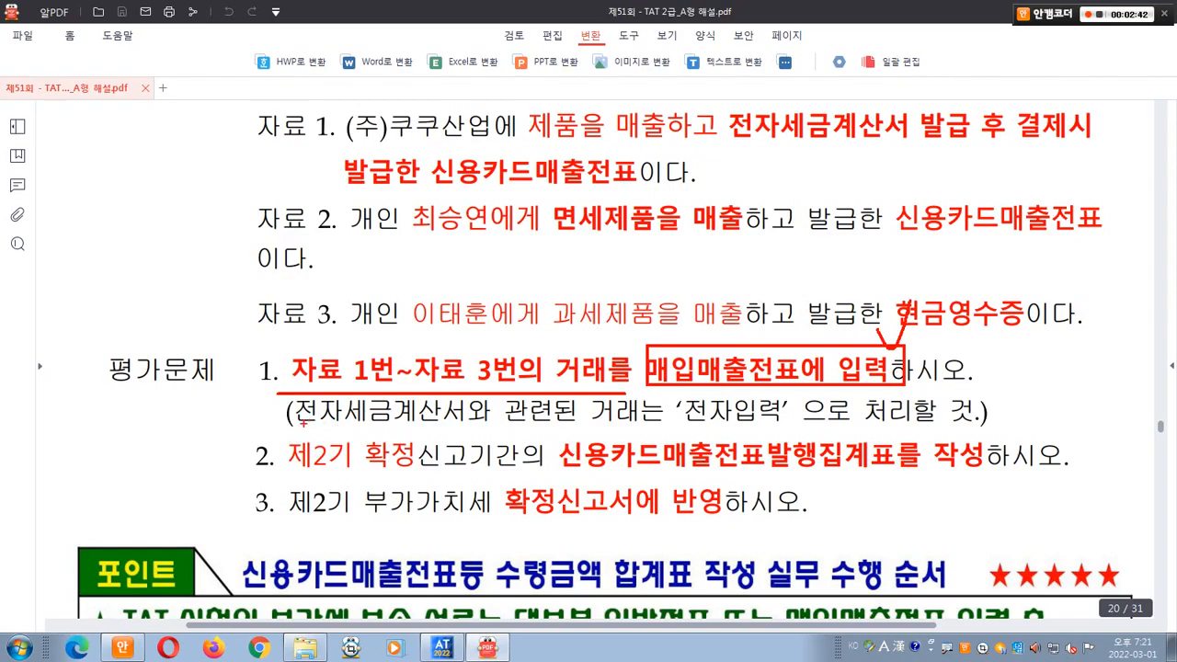
drag(304, 427, 982, 419)
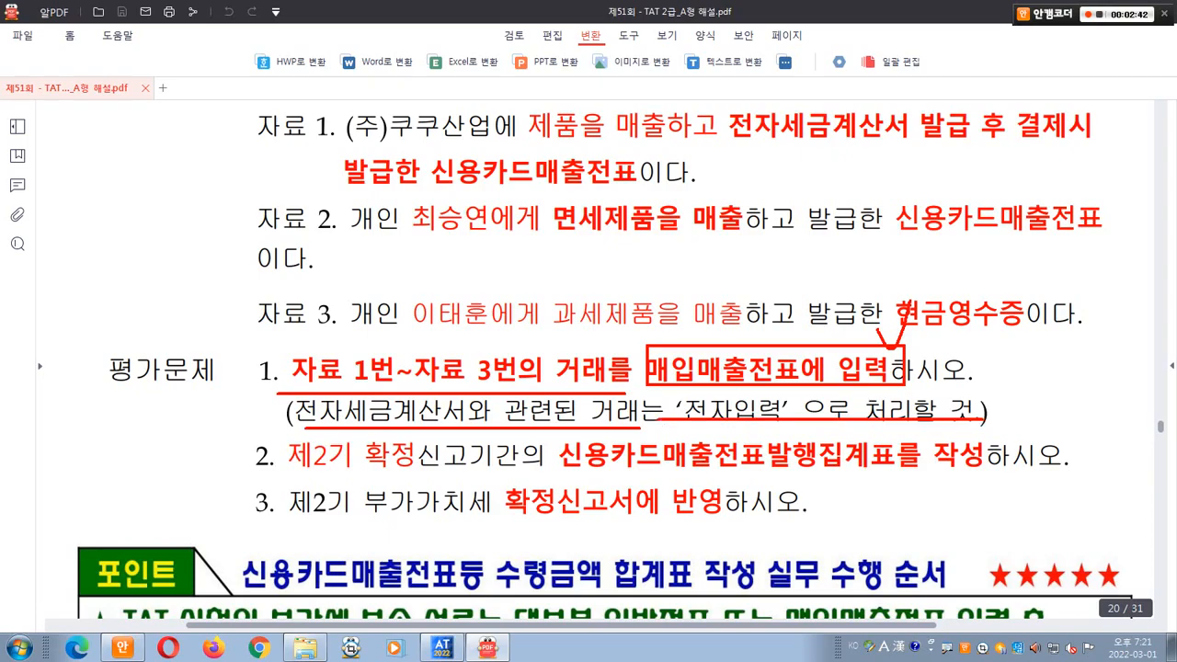
drag(919, 390, 962, 379)
mouse_move(293, 389)
mouse_down()
mouse_move(253, 397)
mouse_move(262, 349)
mouse_move(284, 379)
mouse_up()
mouse_move(243, 426)
mouse_down()
mouse_move(263, 429)
mouse_move(267, 464)
mouse_up()
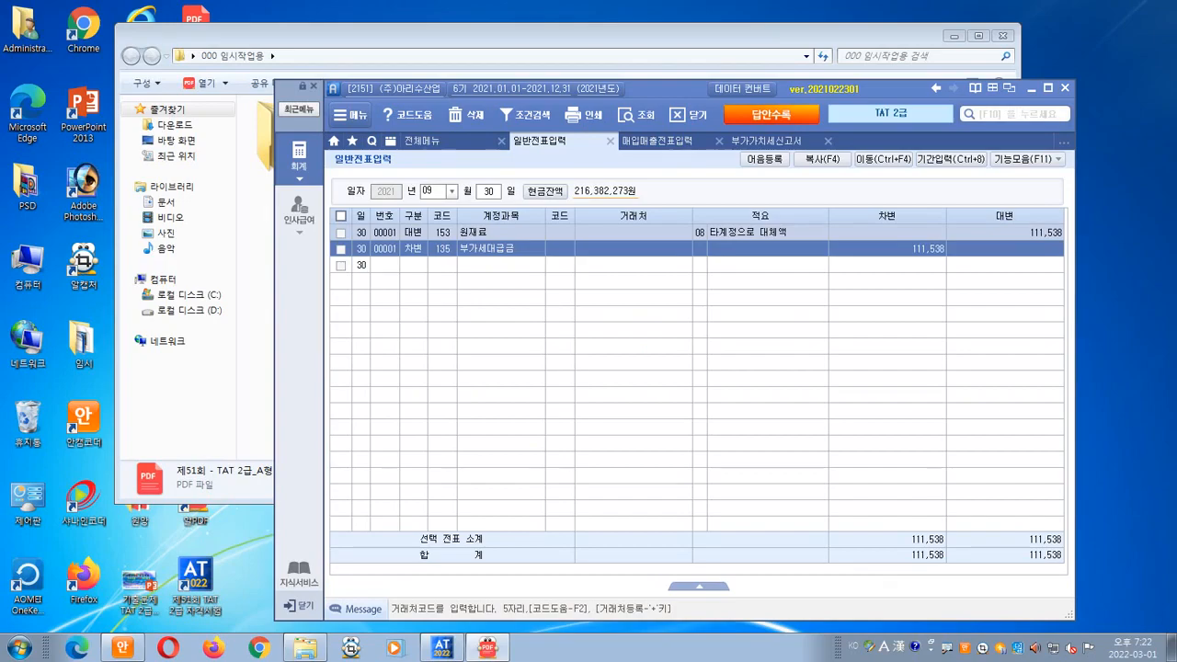
- Switch to 매입매출전표입력 and start a sales entry dated October 20 with type 11 과세
click(560, 249)
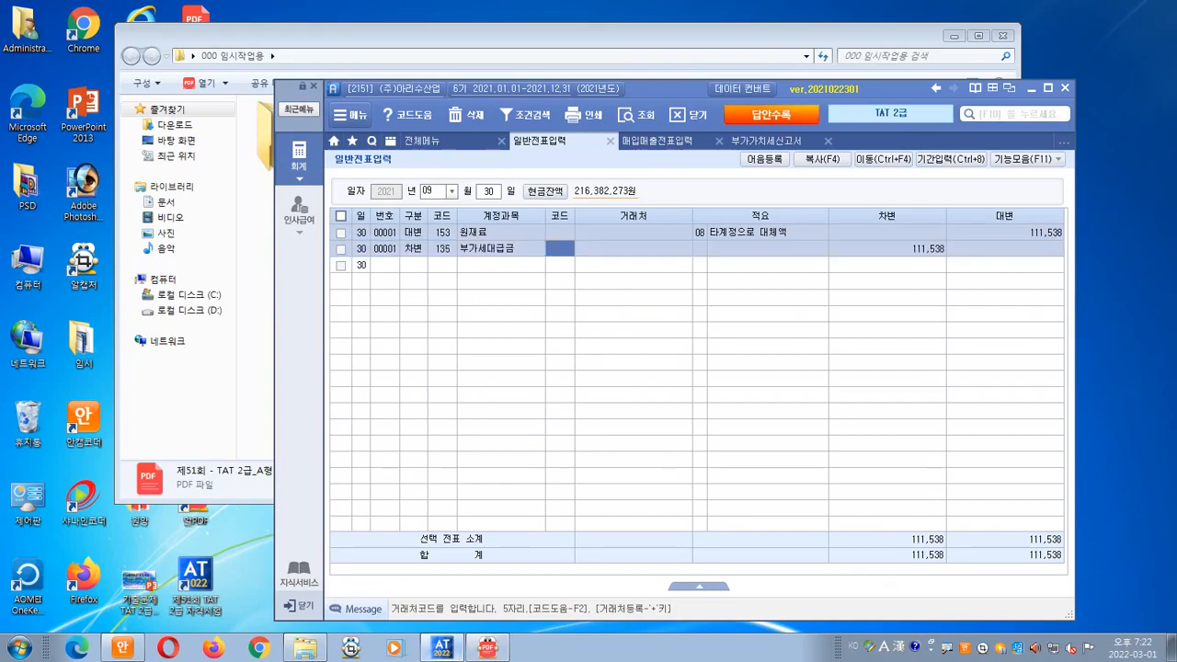
click(656, 141)
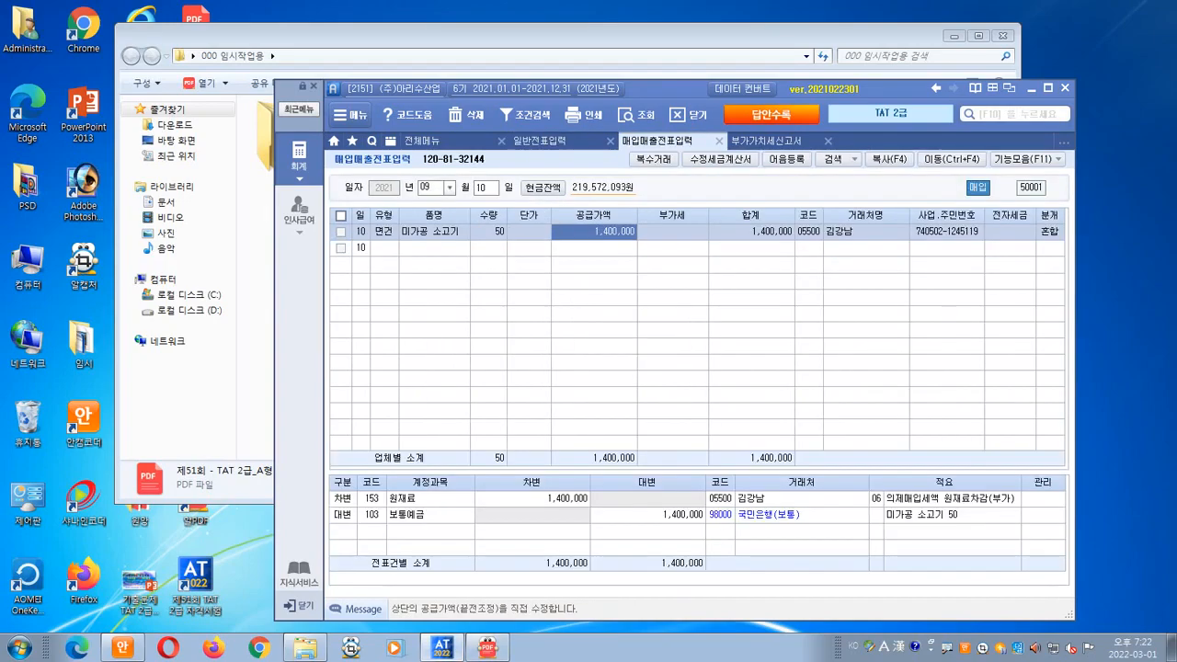
click(432, 187)
text(10)
key(Return)
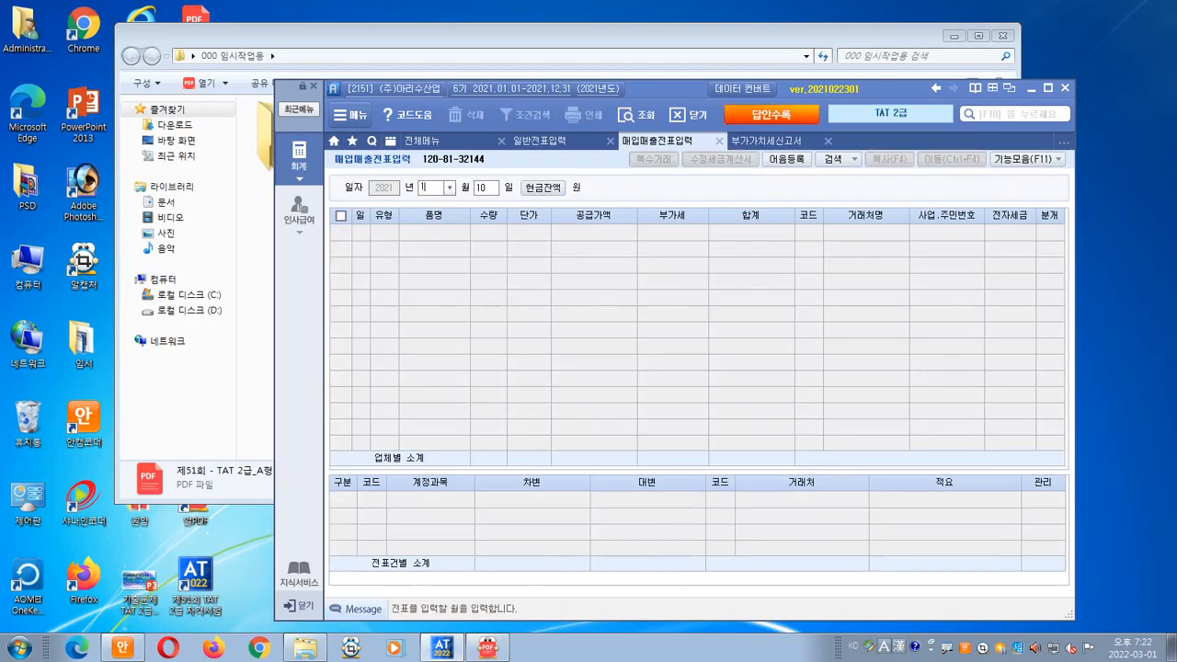
text(20)
key(Return)
key(Return)
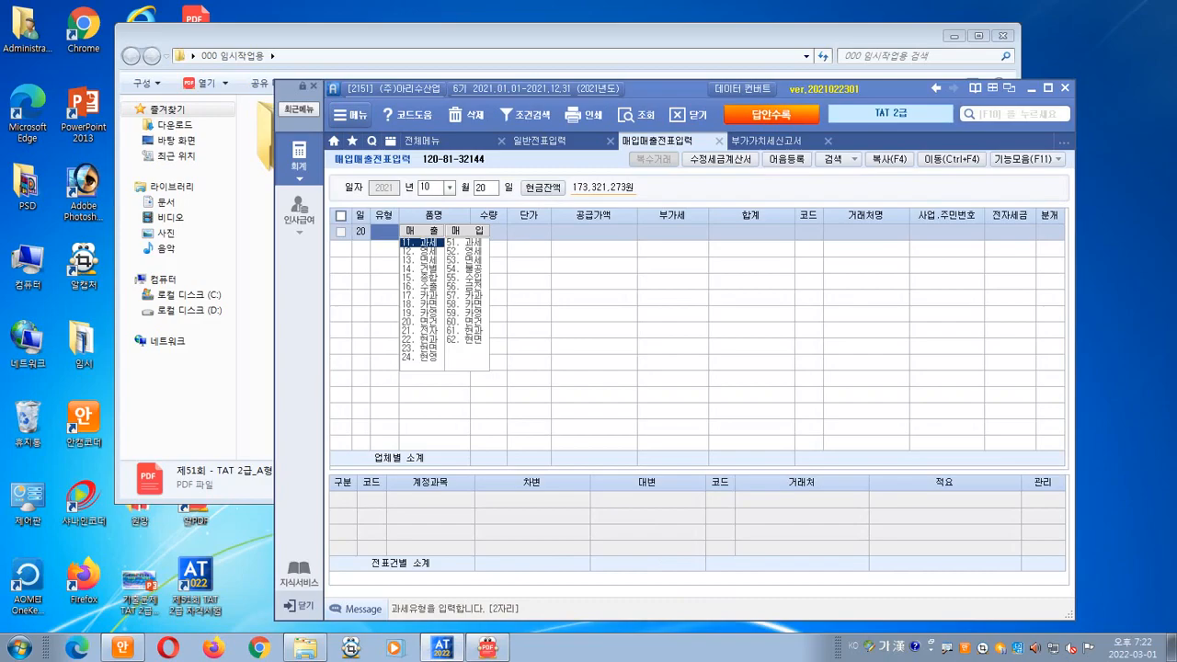
text(11)
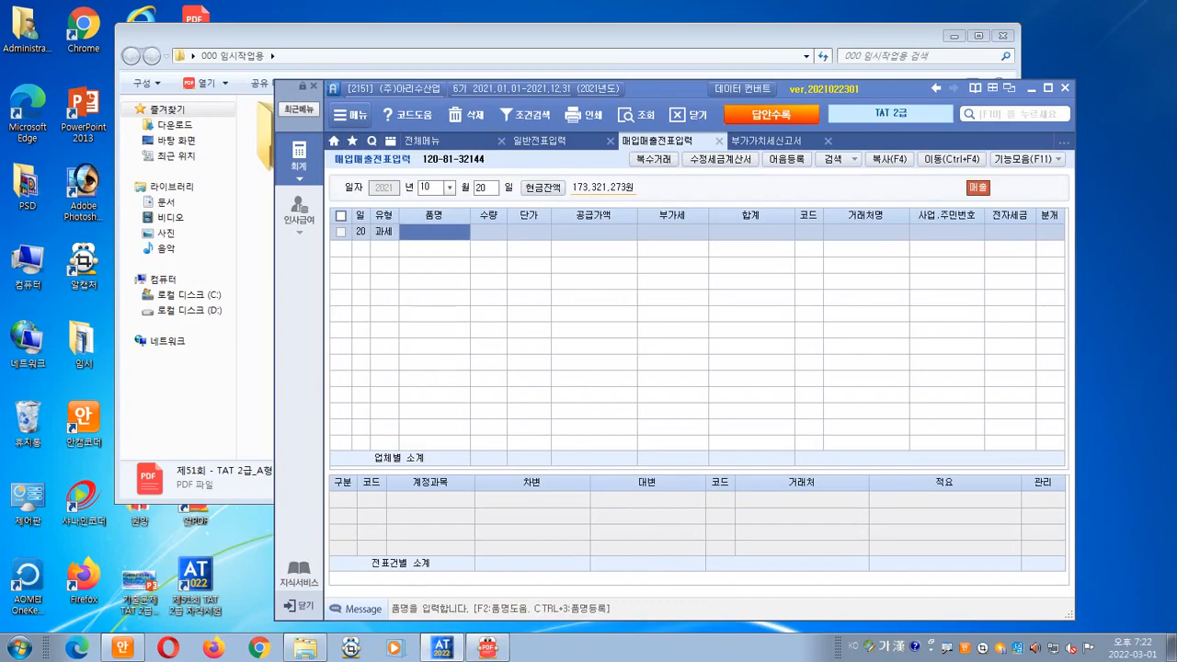
- Enter the item 그랜드 정수기 with quantity 10 and unit price 750,000 on the October 20 sales line
key(Escape)
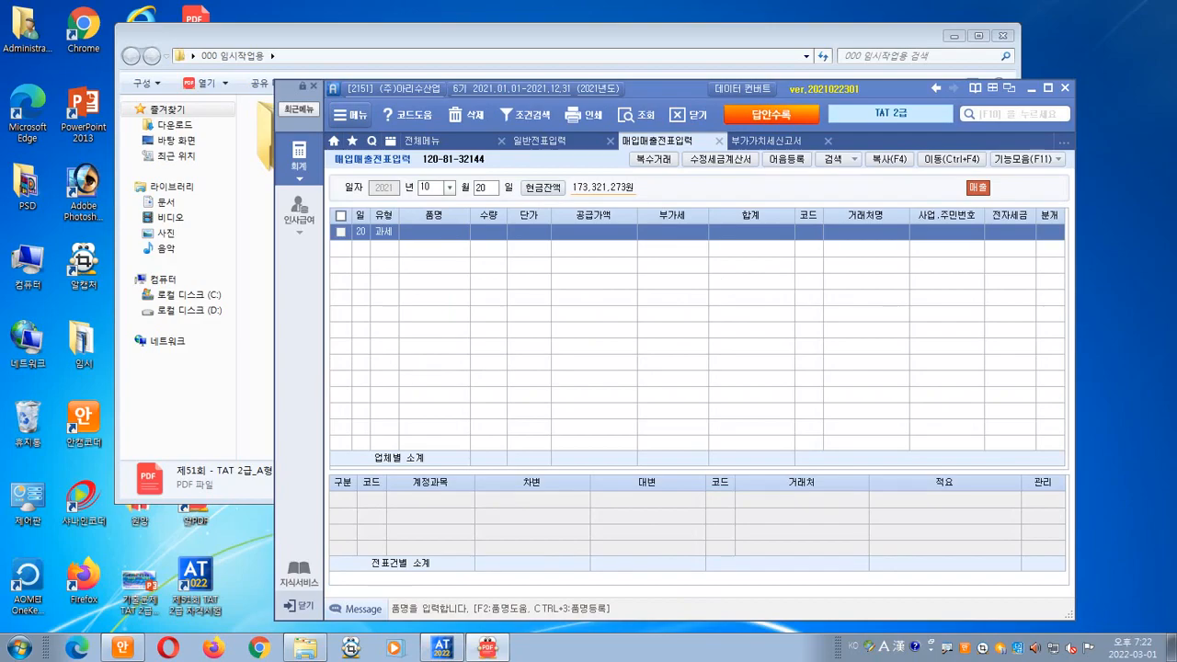
click(434, 232)
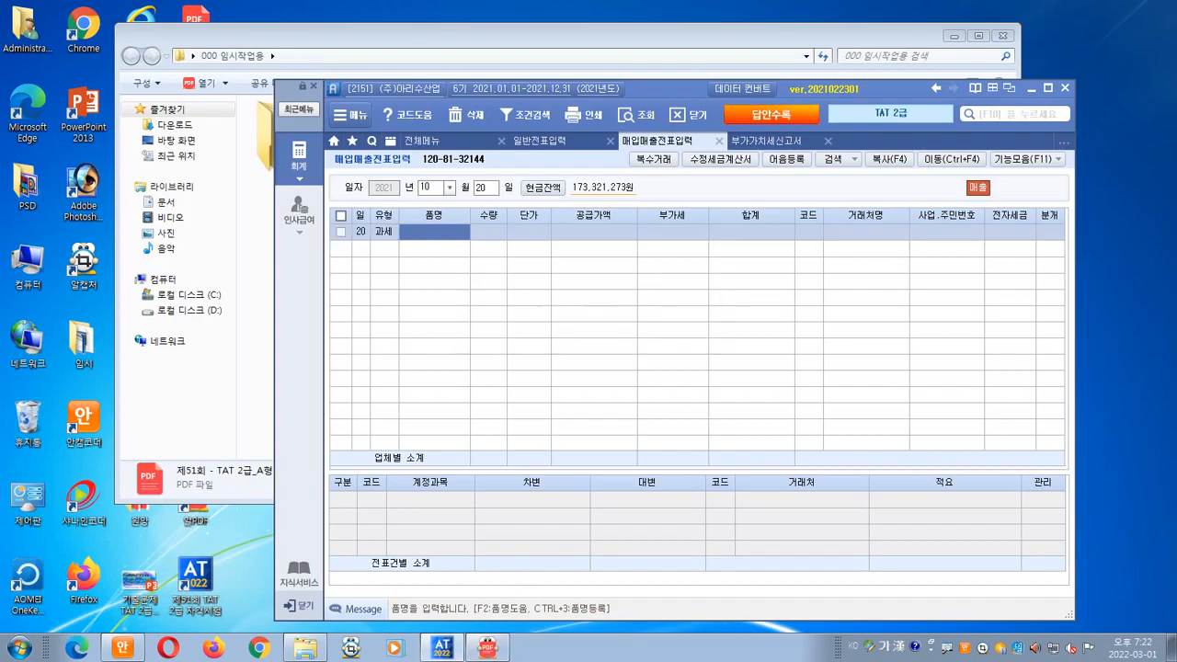
text(그랜드)
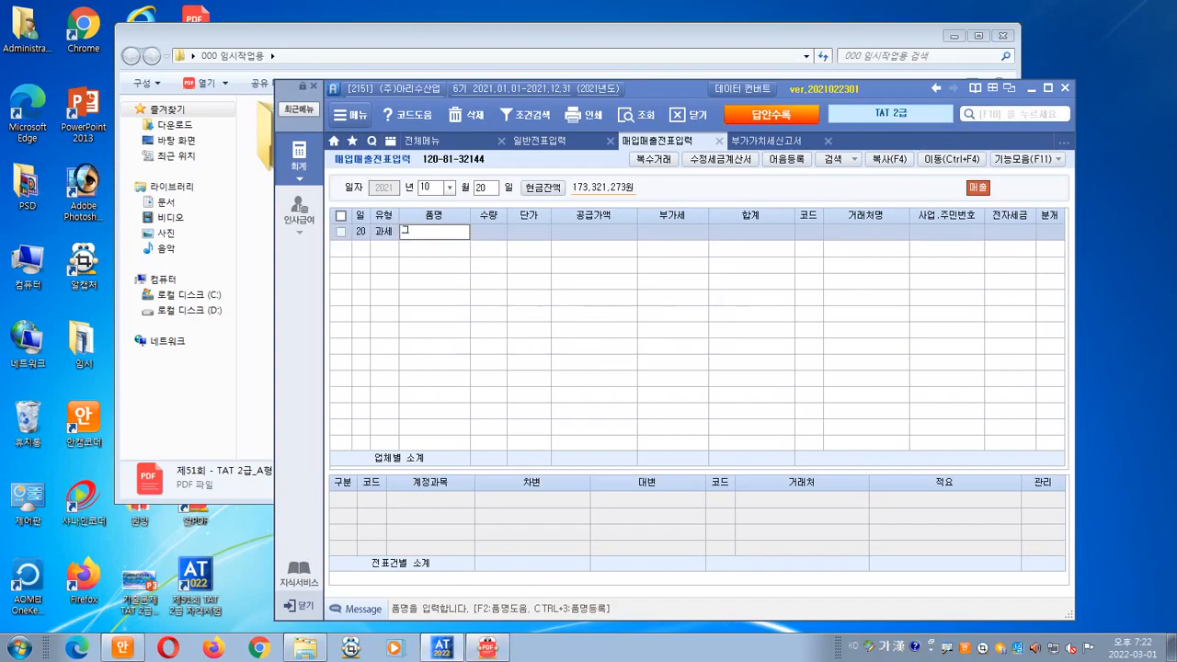
text( 정수기)
key(Return)
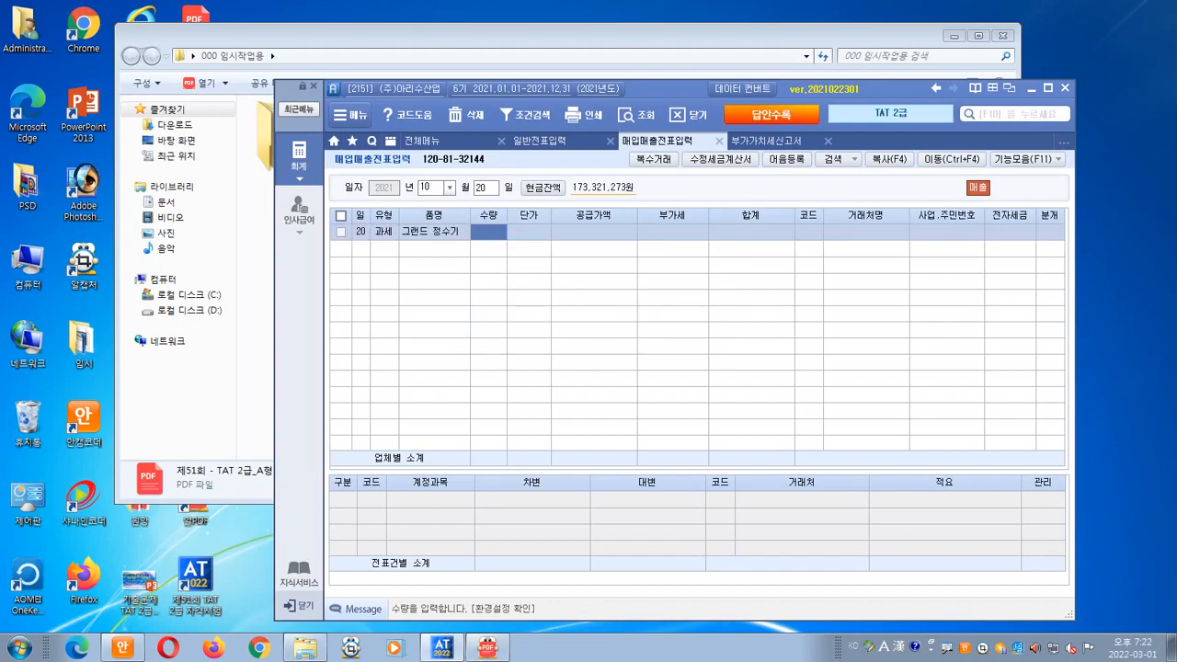
text(10)
key(Return)
text(750000)
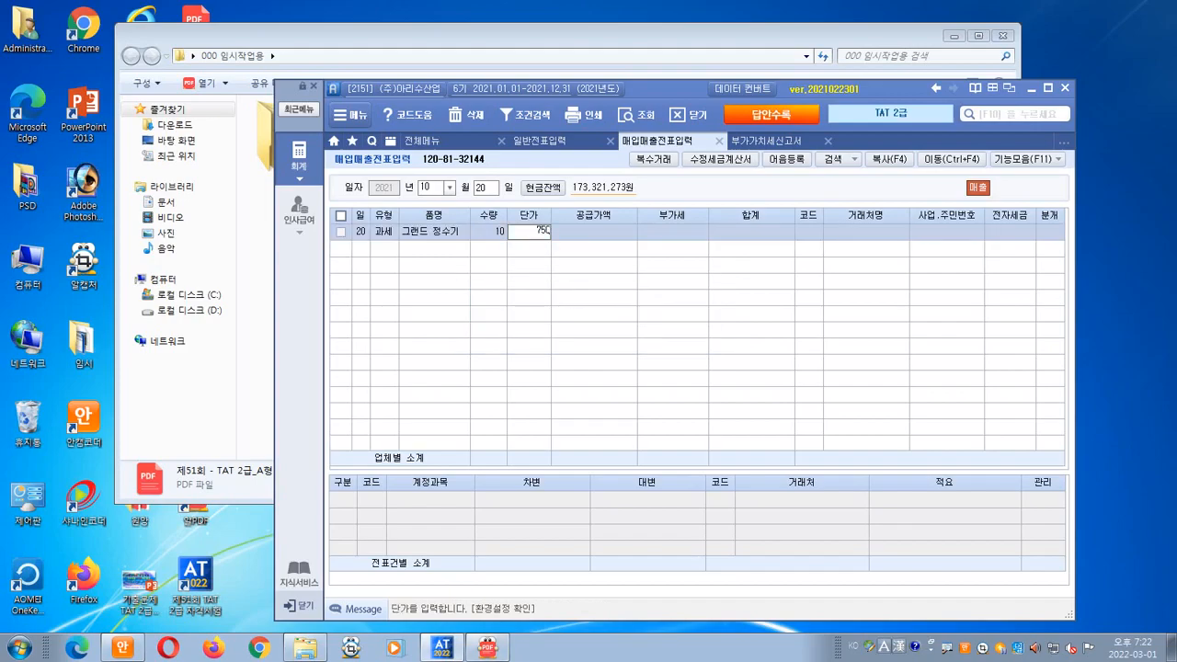
key(Return)
key(Return)
key(Return)
key(Return)
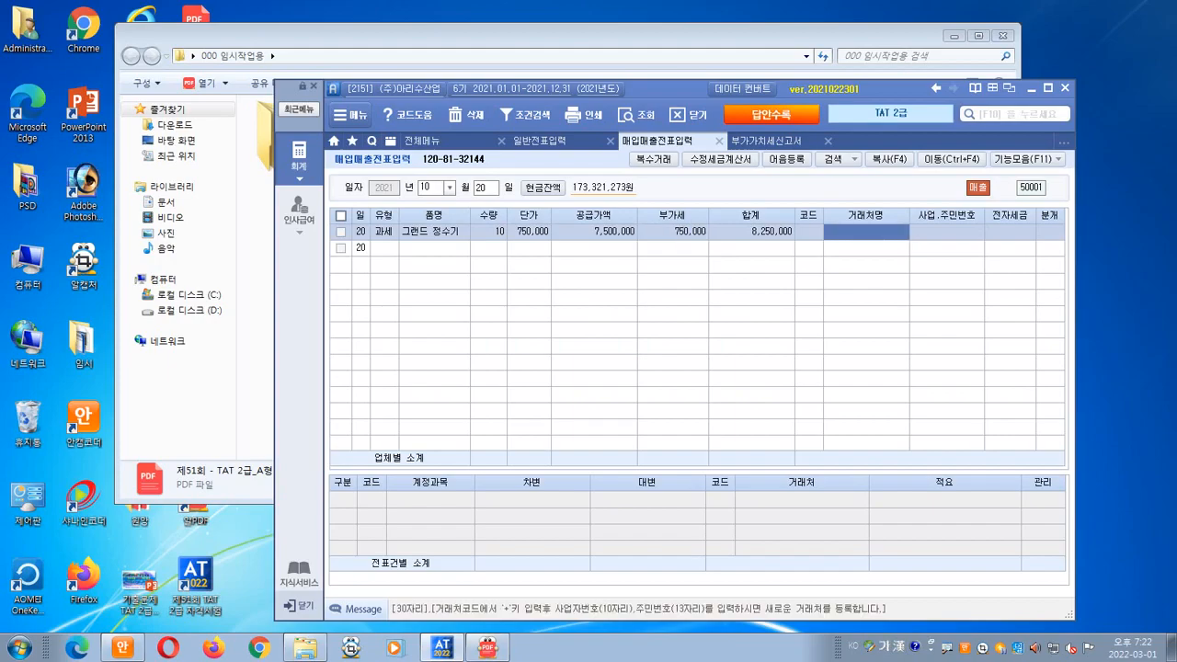
- Assign (주)쿠쿠산업 as the customer of the sales entry and set 전자세금 to 전자입력
key(Left)
key(F2)
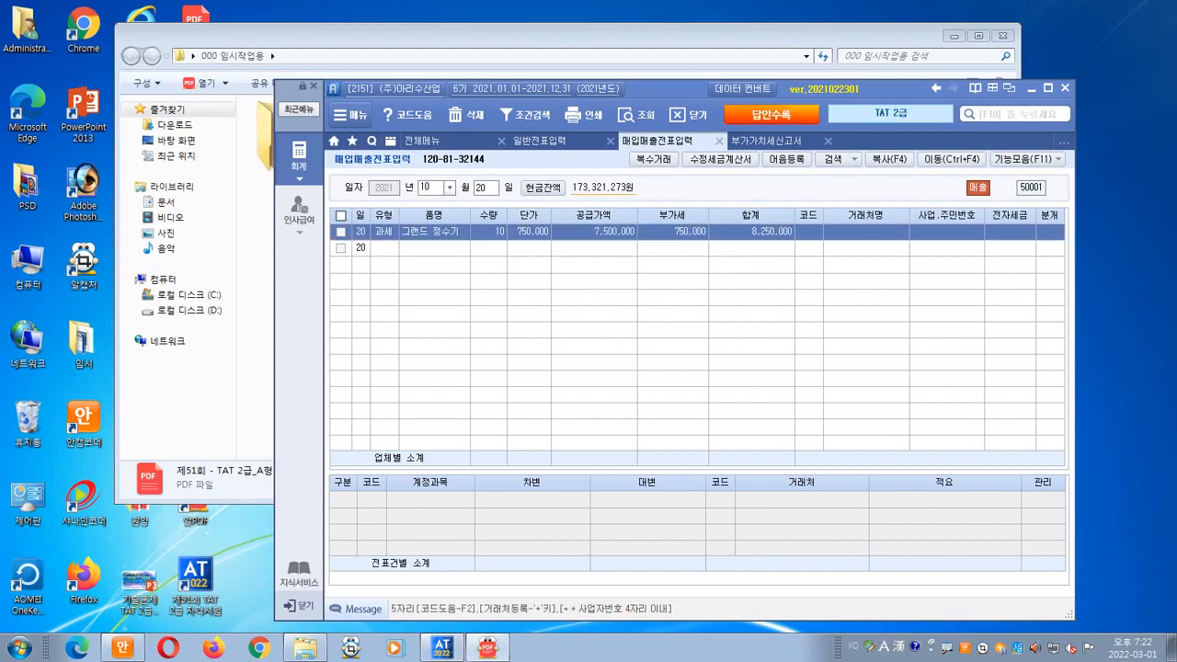
key(Escape)
key(Hangul)
text(정)
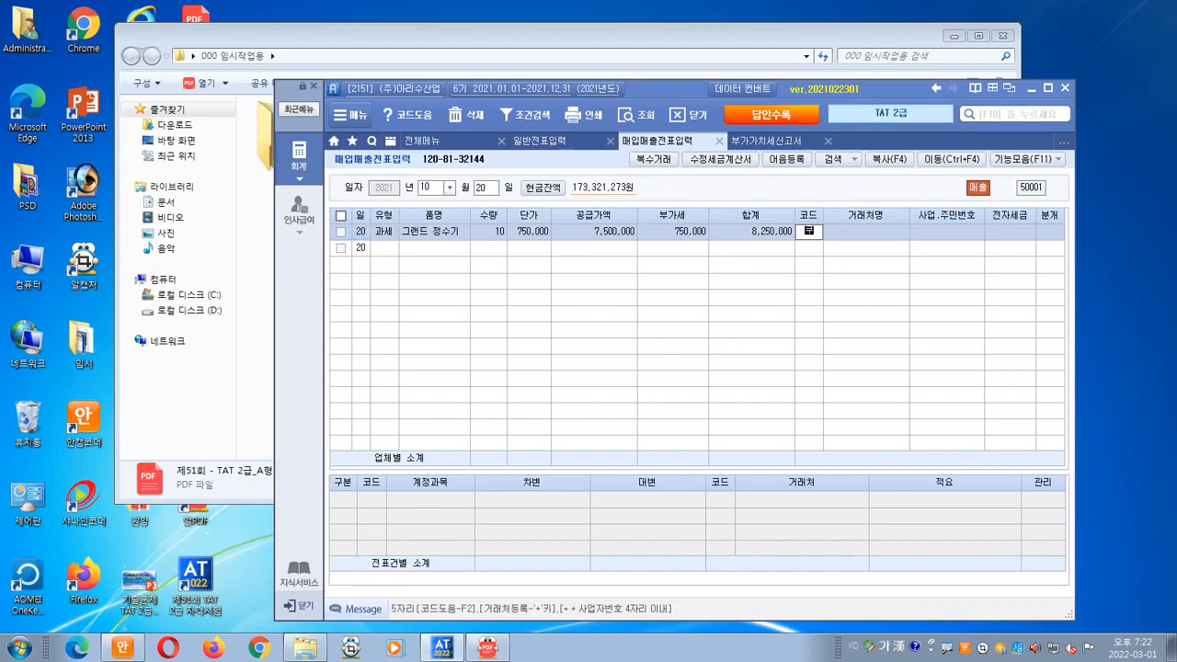
key(Return)
key(Return)
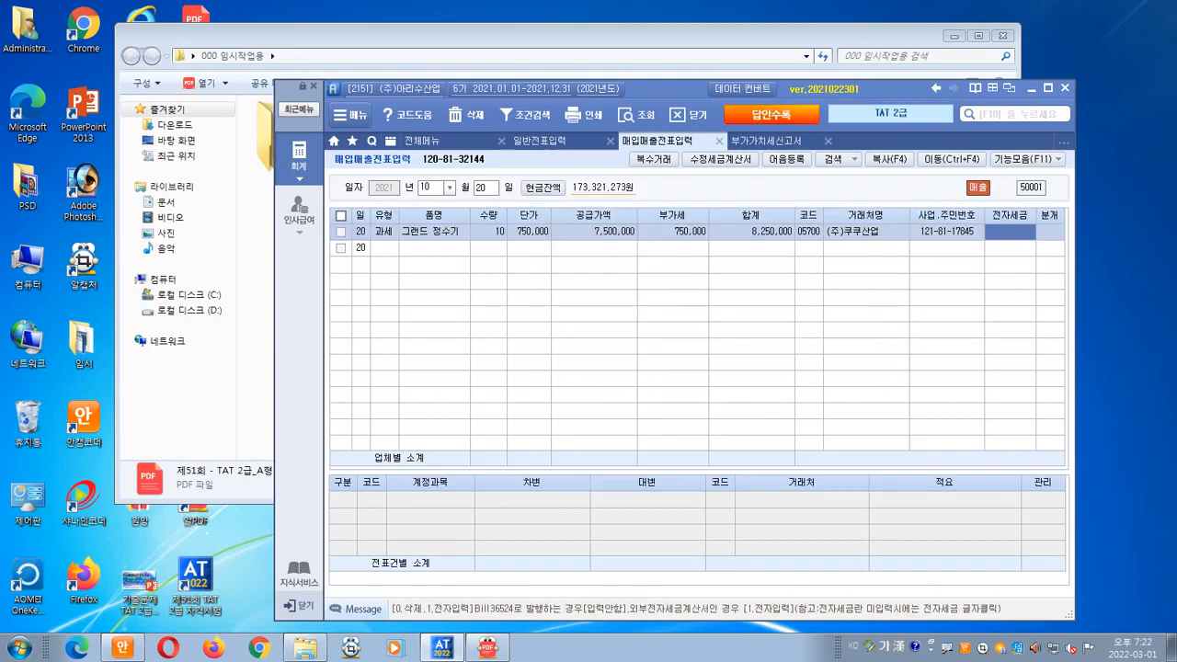
text(1)
key(Return)
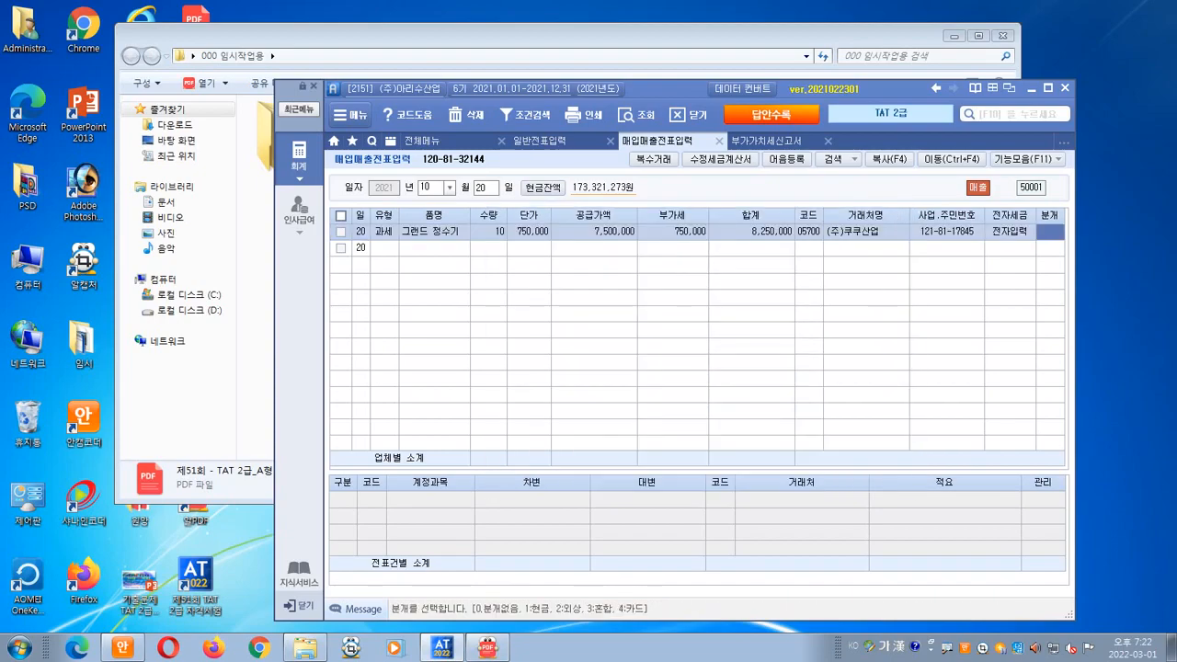
- Try 혼합 as the 분개 type of the sales entry and check the exam PDF
text(3)
key(Return)
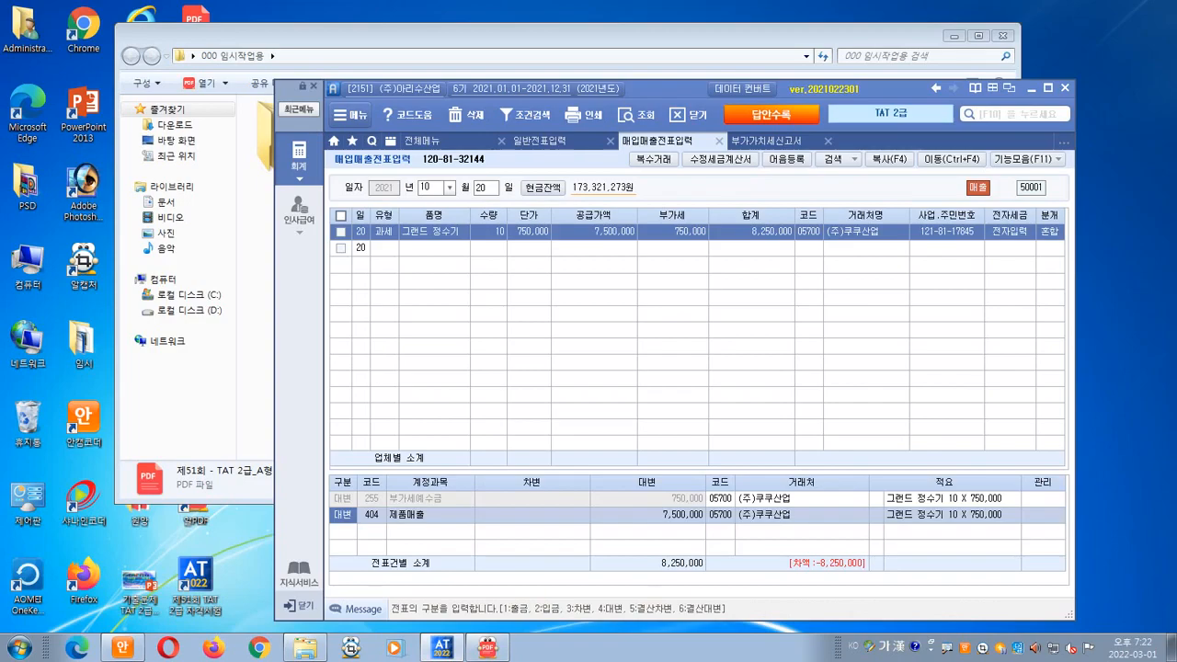
click(1049, 232)
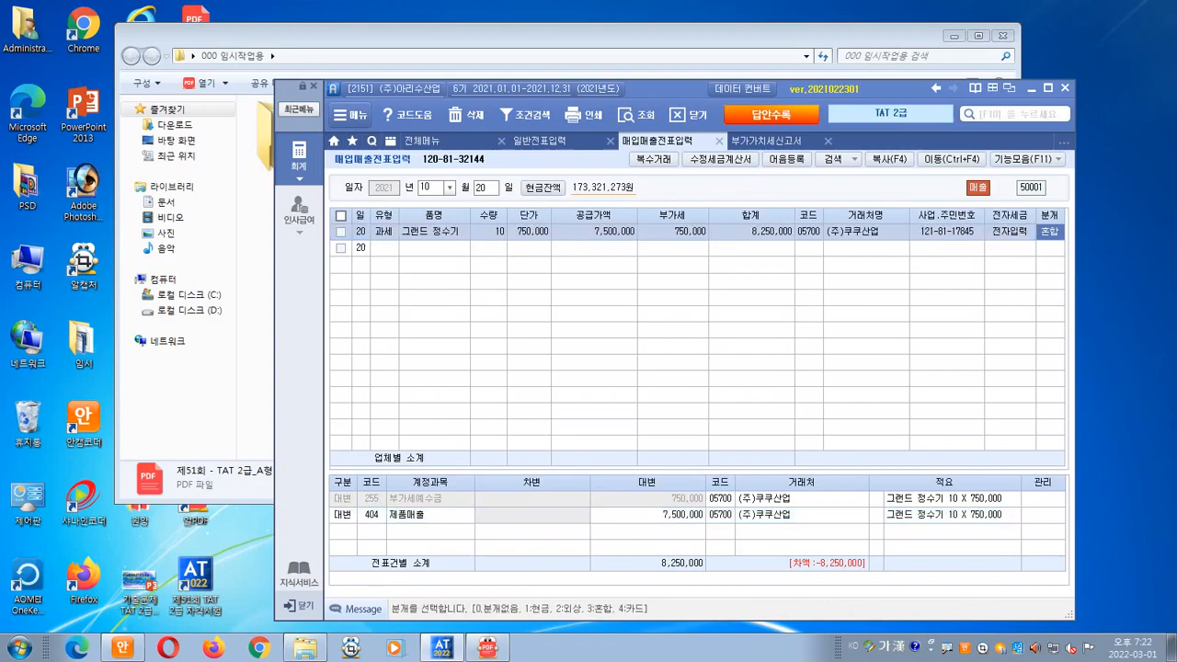
click(487, 648)
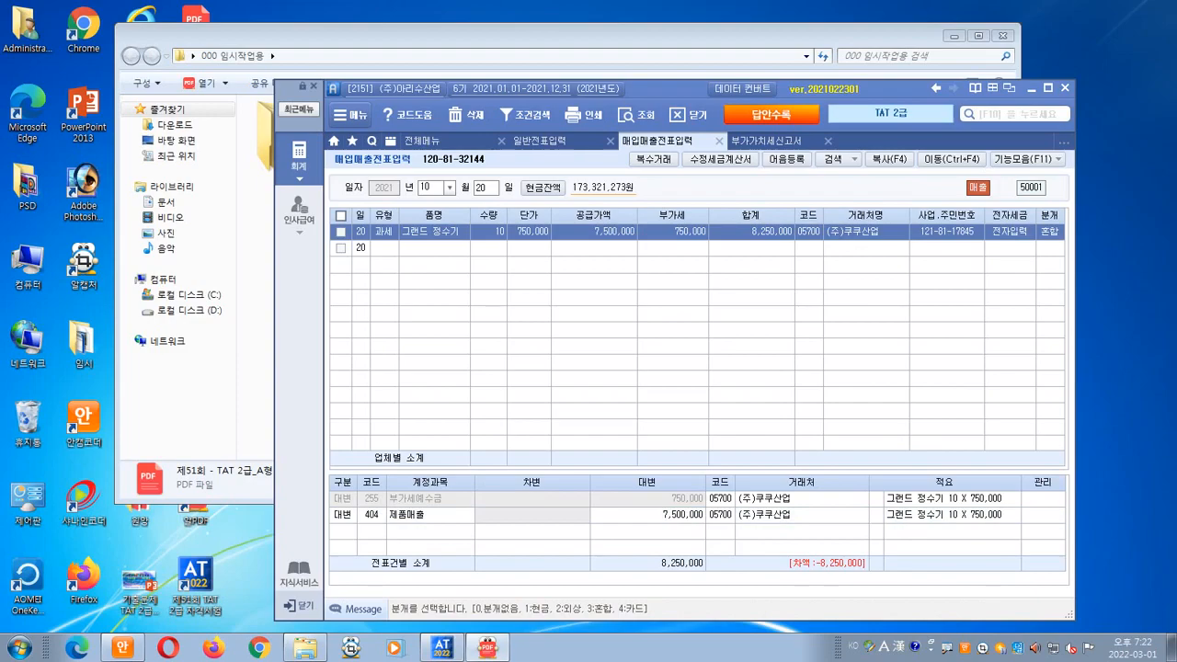
- Set the sales entry's 분개 to 카드 with 비씨카드 as the 신용카드사, and circle the 분개 type
click(1049, 231)
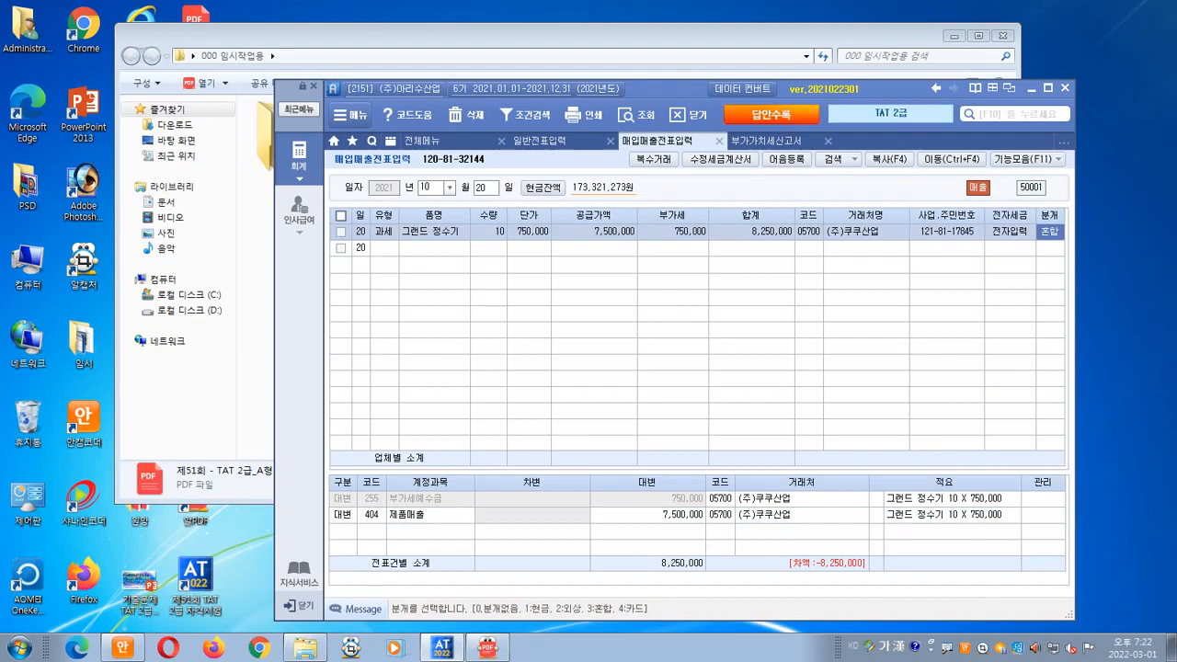
text(4)
key(Return)
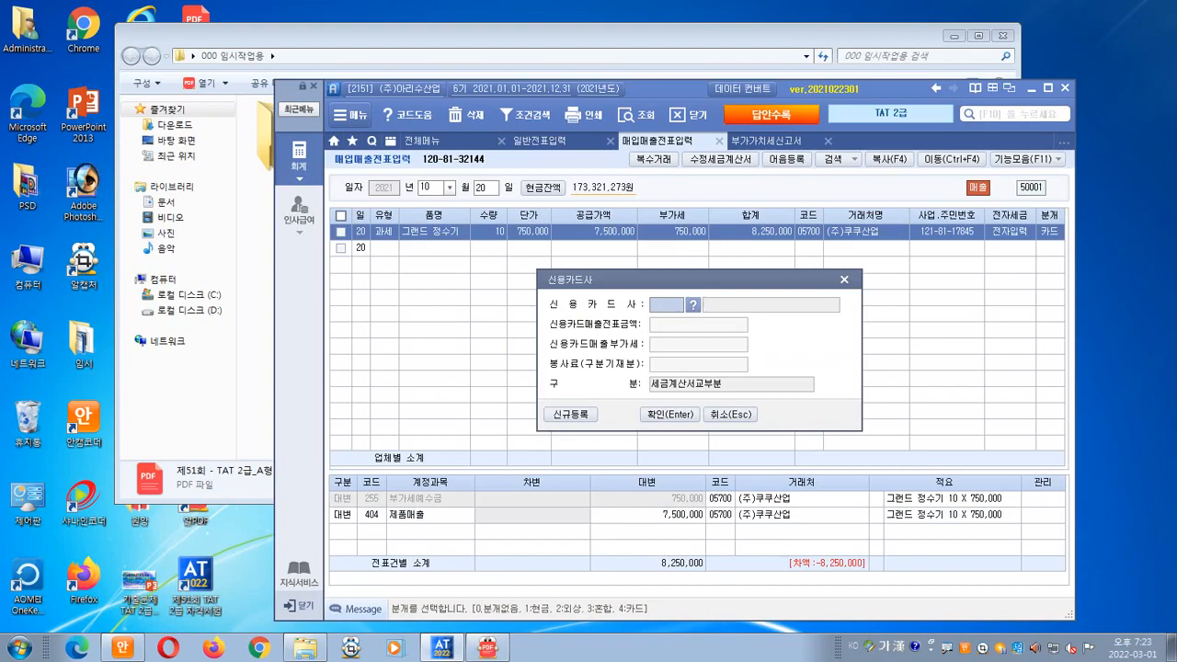
key(F2)
key(Down)
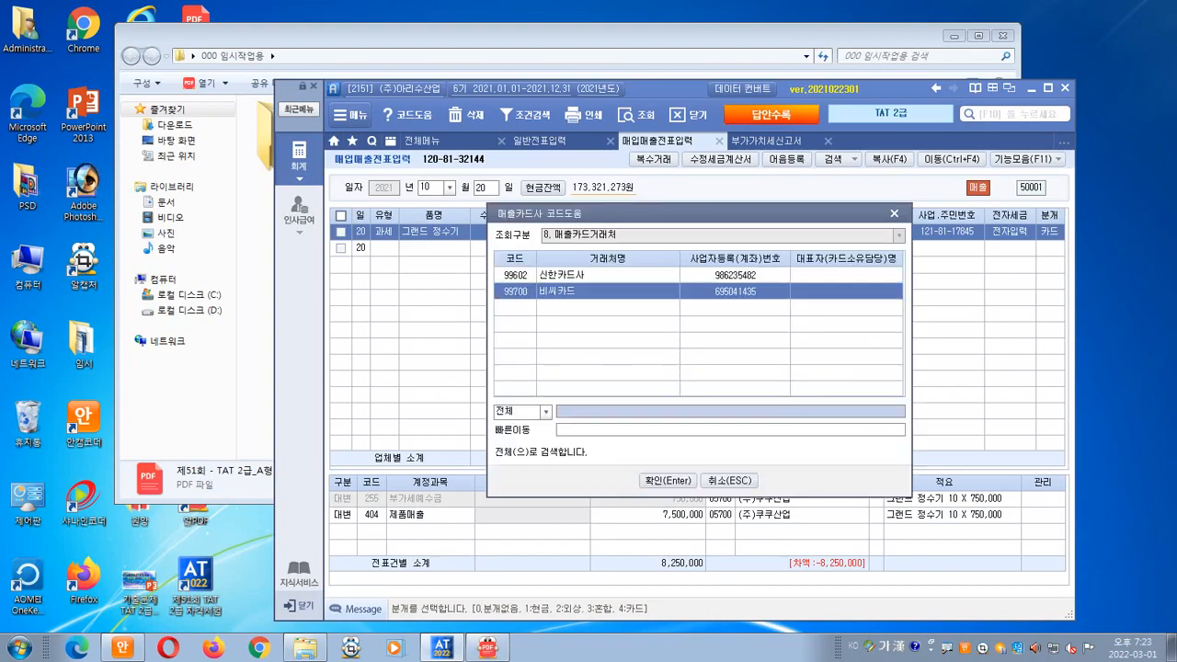
key(Return)
key(Return)
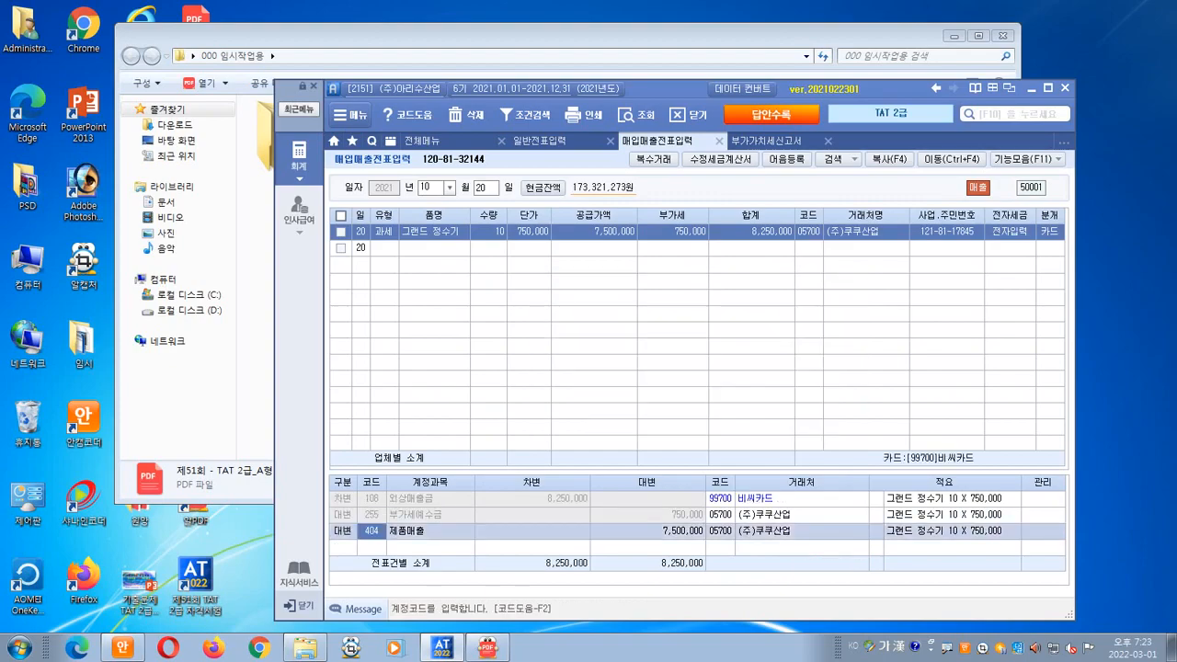
key(ctrl+2)
mouse_move(1066, 245)
mouse_down()
mouse_move(1054, 249)
mouse_move(1032, 218)
mouse_move(1066, 245)
mouse_up()
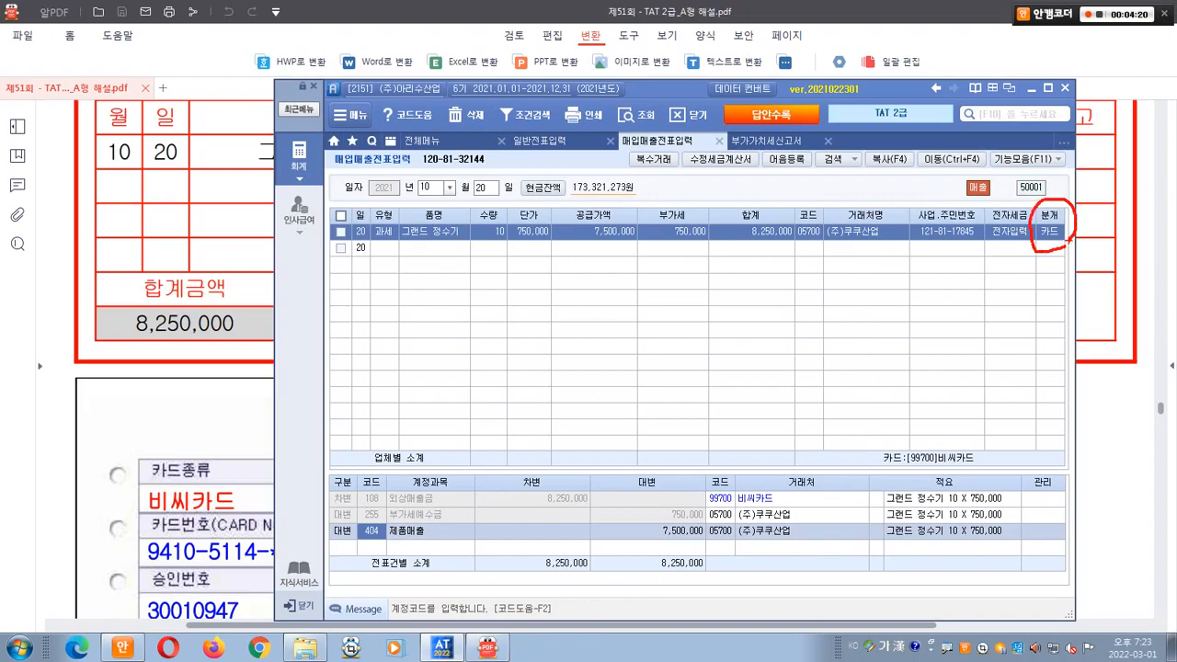
- Mark the 분개, 유형 and amount fields of the October 20 sales line with red pen strokes and clear the marks
mouse_move(1037, 191)
mouse_down()
mouse_move(1065, 219)
mouse_move(1077, 177)
mouse_up()
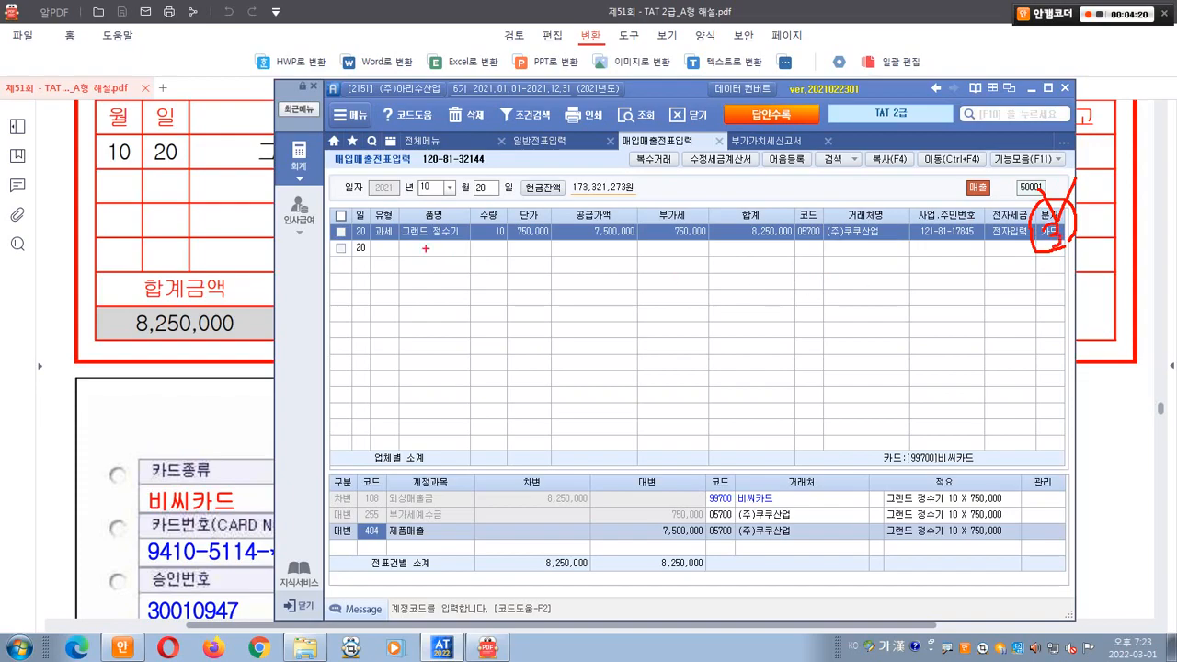
mouse_move(403, 248)
mouse_down()
mouse_move(372, 249)
mouse_move(366, 204)
mouse_move(404, 244)
mouse_move(414, 197)
mouse_move(447, 177)
mouse_move(446, 189)
mouse_up()
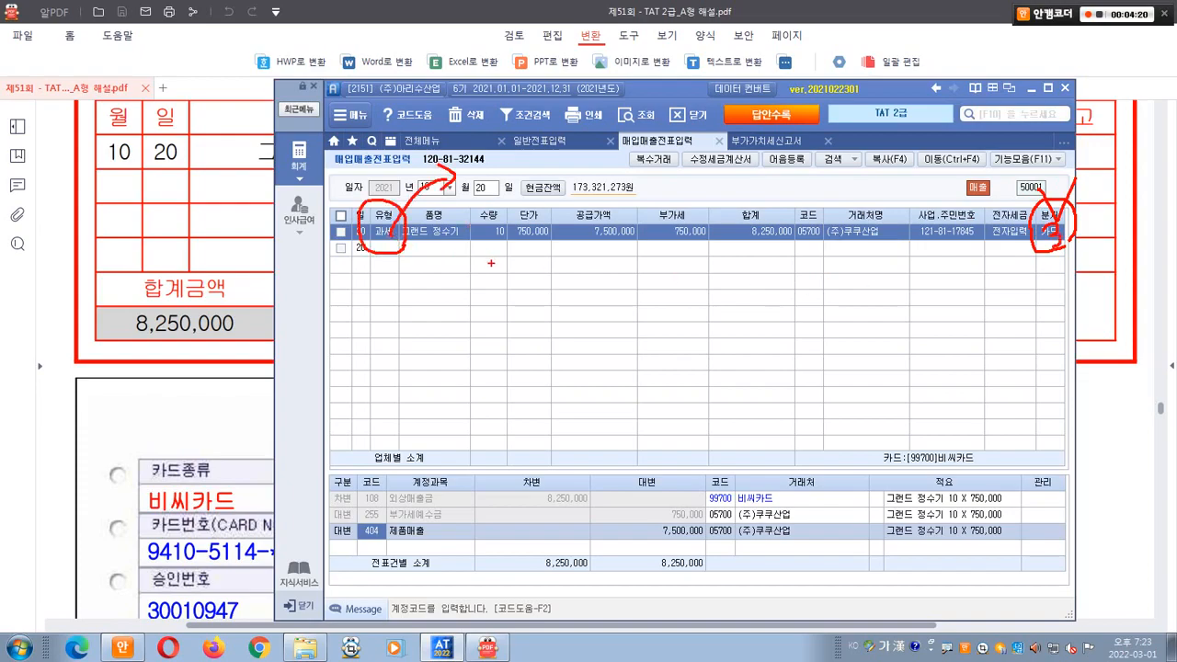
mouse_move(520, 238)
mouse_down()
mouse_move(710, 260)
mouse_move(727, 293)
mouse_up()
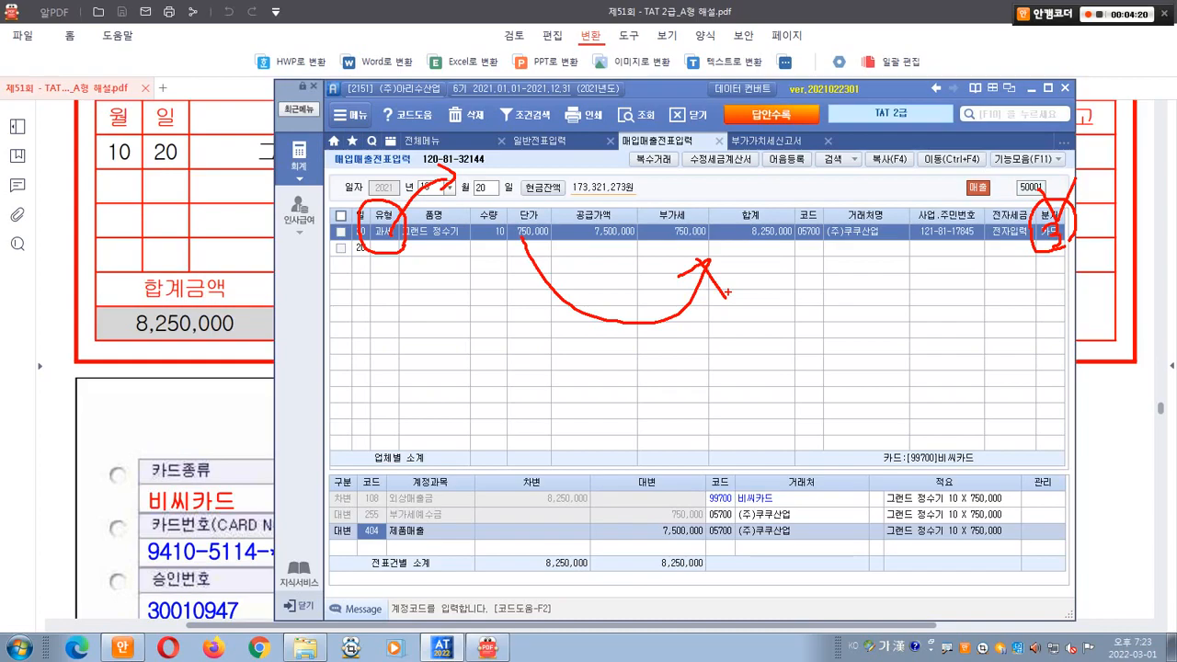
key(super+d)
key(super+d)
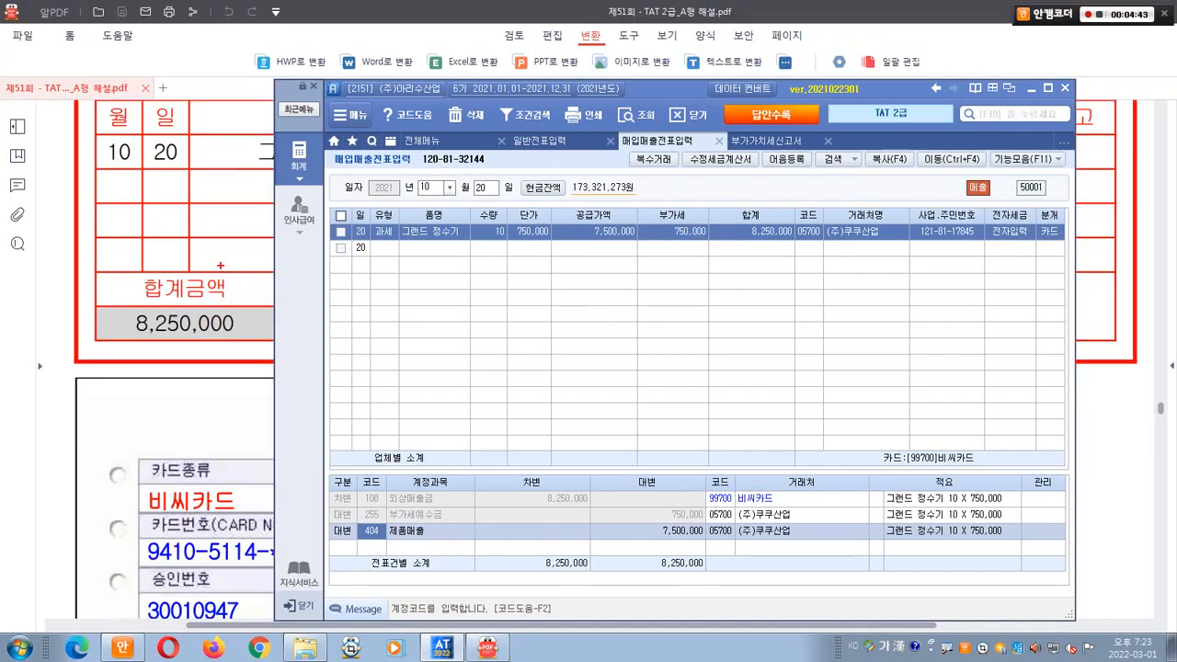
- Circle the invoice lines and 카드종류 in the PDF and the 유형, amounts, 거래처명 and 분개 of the sales line in red
mouse_move(221, 265)
mouse_down()
mouse_move(147, 134)
mouse_move(228, 217)
mouse_move(189, 265)
mouse_up()
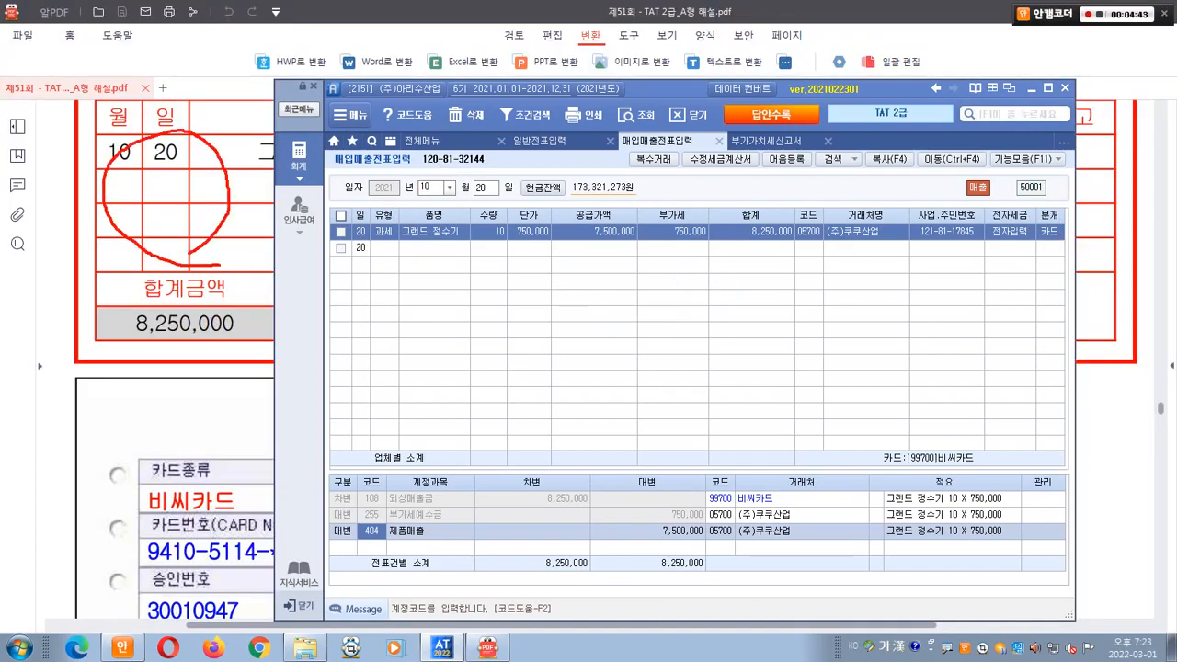
mouse_move(150, 520)
mouse_down()
mouse_move(212, 476)
mouse_move(189, 515)
mouse_up()
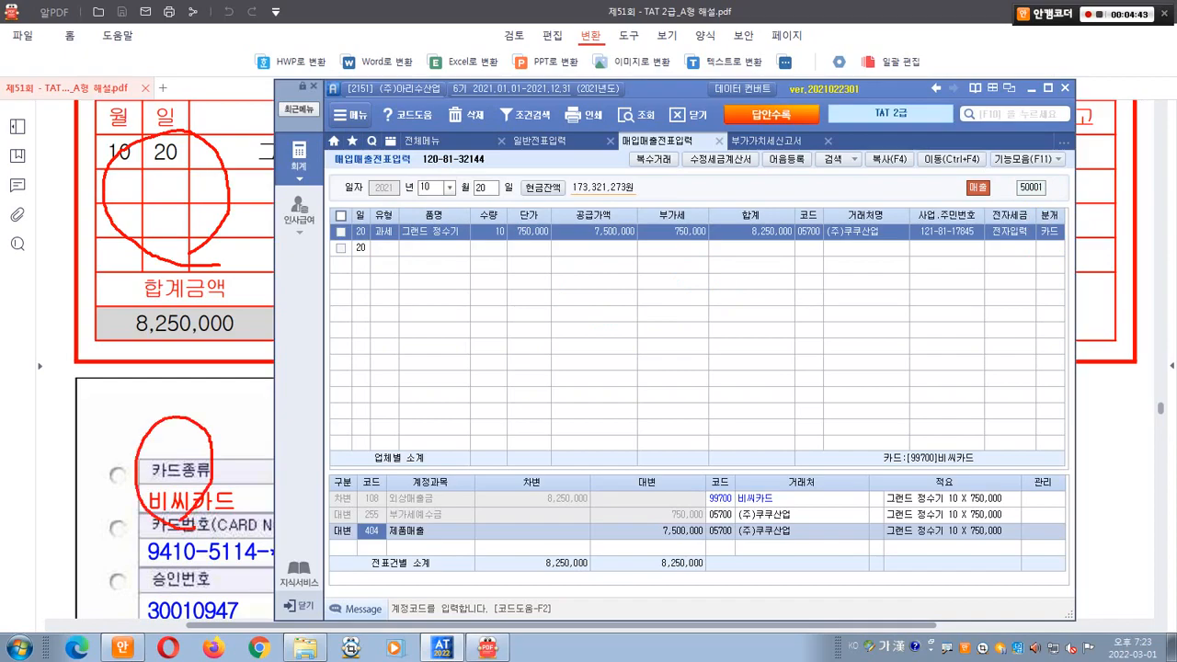
mouse_move(392, 252)
mouse_down()
mouse_move(353, 232)
mouse_move(410, 197)
mouse_move(381, 262)
mouse_up()
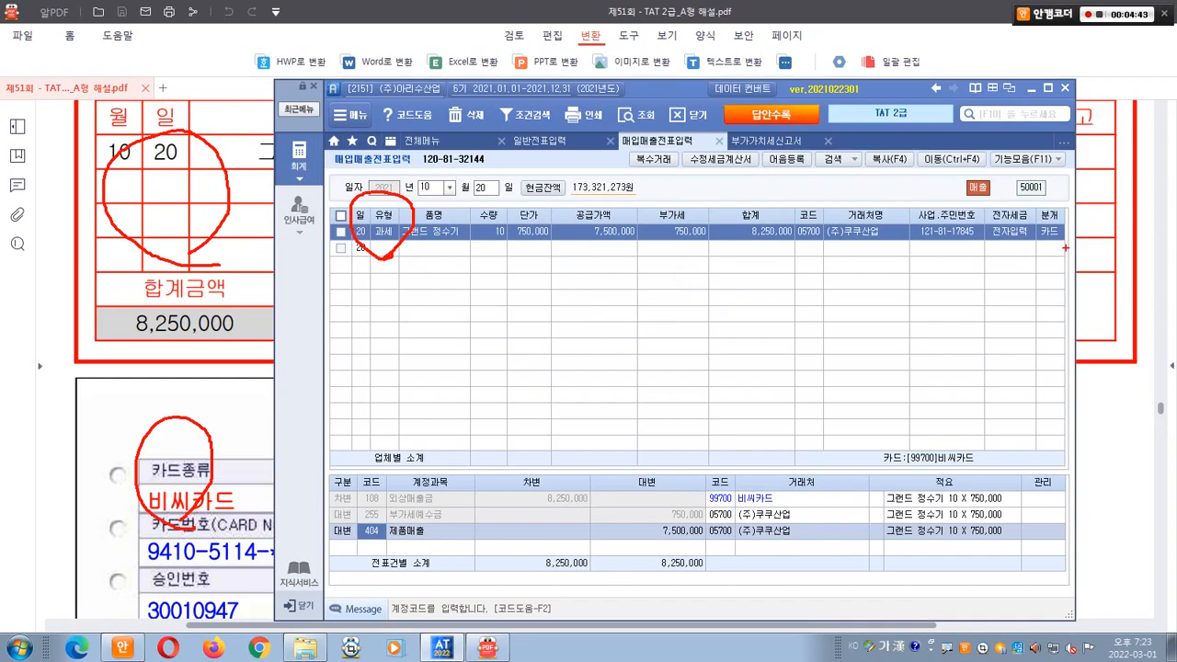
mouse_move(1069, 245)
mouse_down()
mouse_move(1057, 252)
mouse_move(1037, 184)
mouse_move(1069, 230)
mouse_move(1062, 124)
mouse_move(1065, 159)
mouse_up()
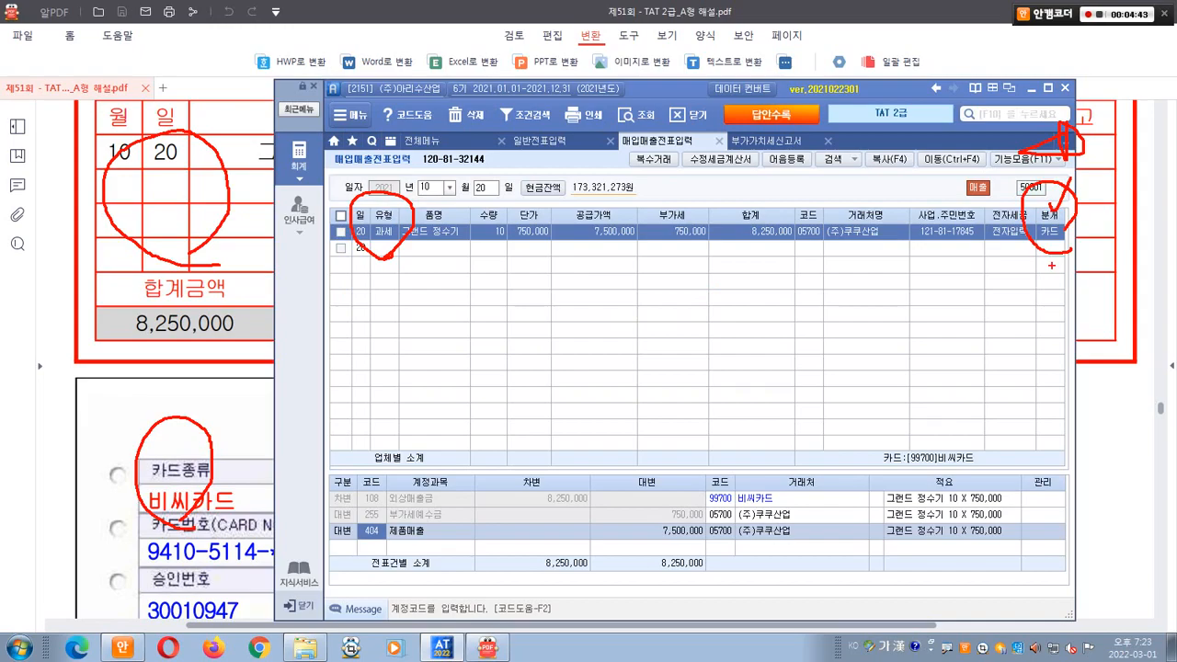
mouse_move(1062, 221)
mouse_down()
mouse_move(1044, 244)
mouse_move(1057, 276)
mouse_up()
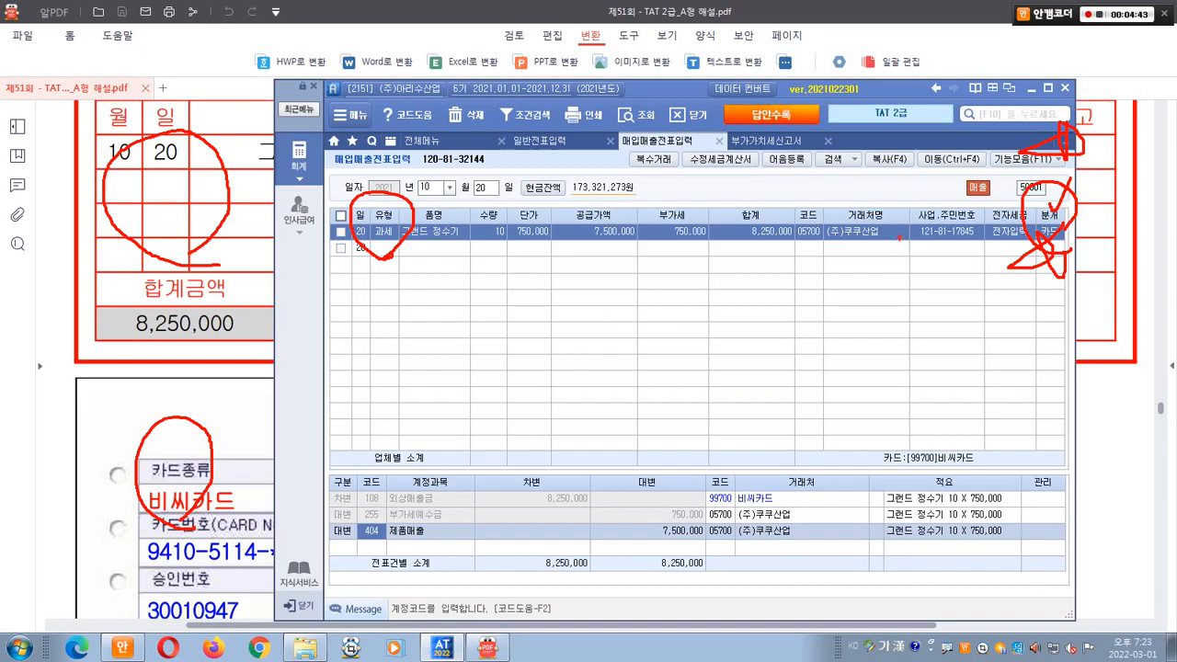
mouse_move(1071, 272)
mouse_down()
mouse_move(1021, 221)
mouse_move(1081, 256)
mouse_move(1088, 224)
mouse_move(1057, 187)
mouse_move(1067, 248)
mouse_up()
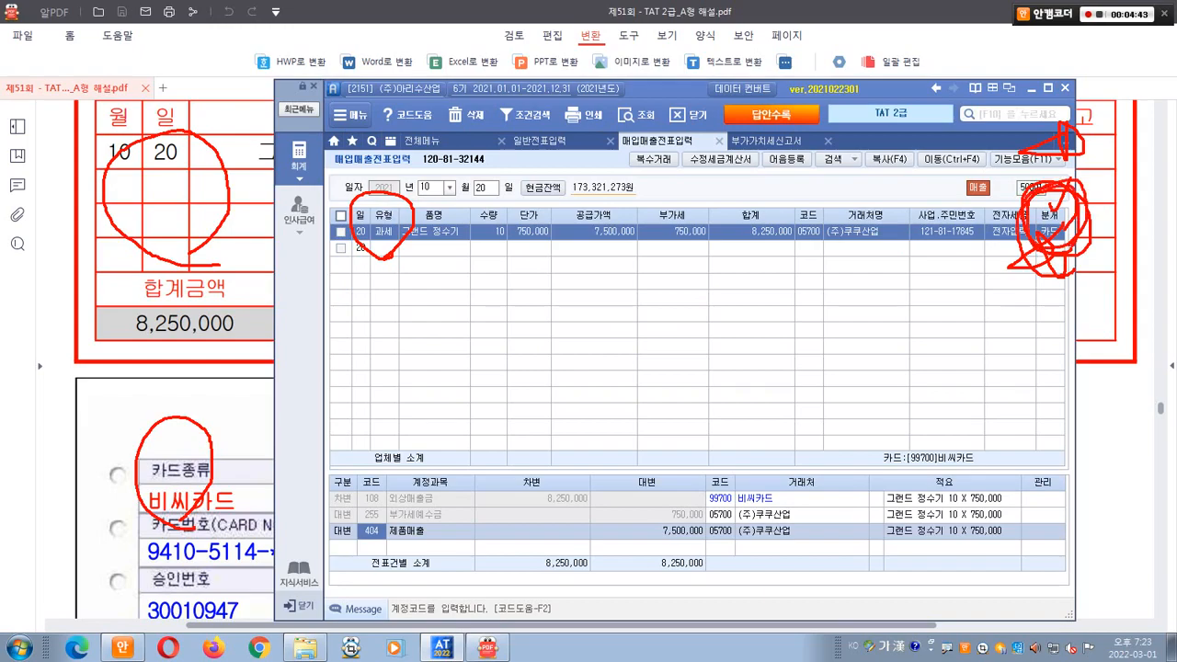
mouse_move(769, 259)
mouse_down()
mouse_move(599, 219)
mouse_move(718, 137)
mouse_move(752, 241)
mouse_up()
mouse_move(877, 288)
mouse_down()
mouse_move(816, 261)
mouse_move(868, 282)
mouse_up()
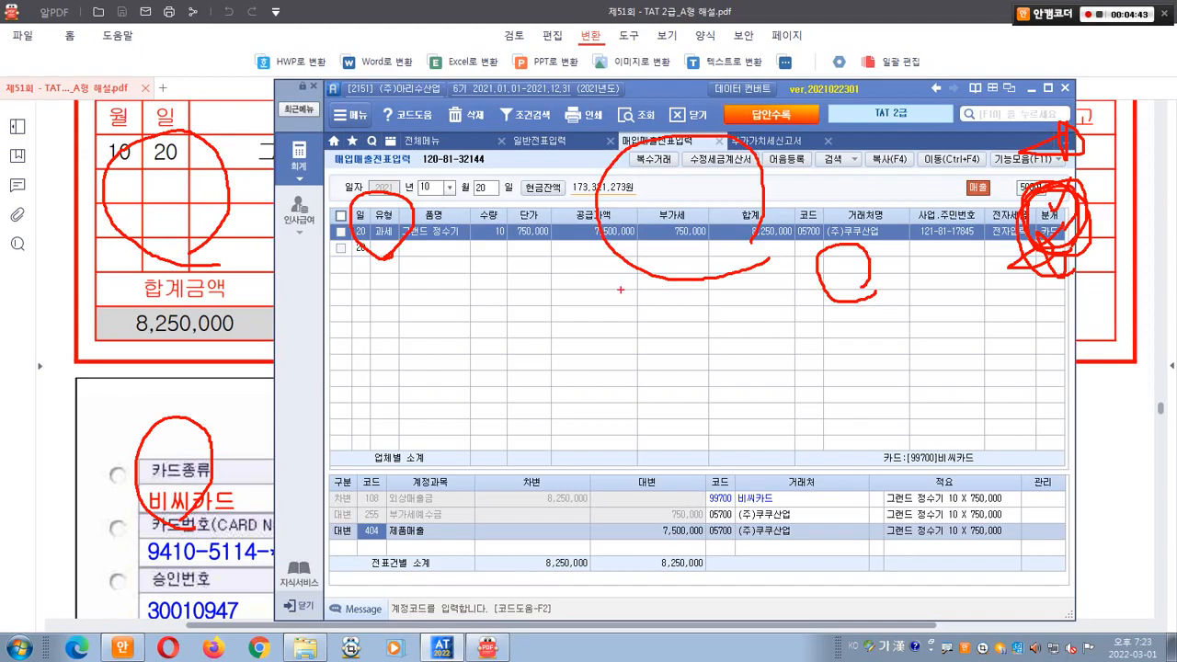
mouse_move(400, 258)
mouse_down()
mouse_move(355, 259)
mouse_move(410, 232)
mouse_up()
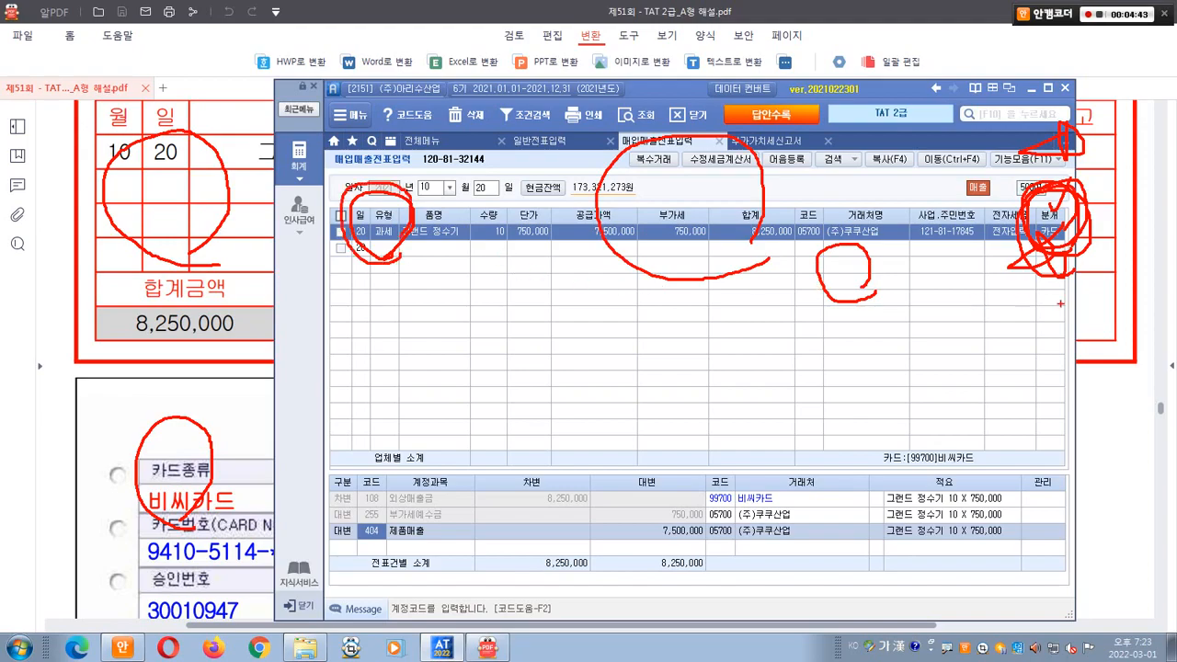
mouse_move(1068, 296)
mouse_down()
mouse_move(1038, 296)
mouse_move(1090, 194)
mouse_move(1011, 285)
mouse_move(1089, 269)
mouse_up()
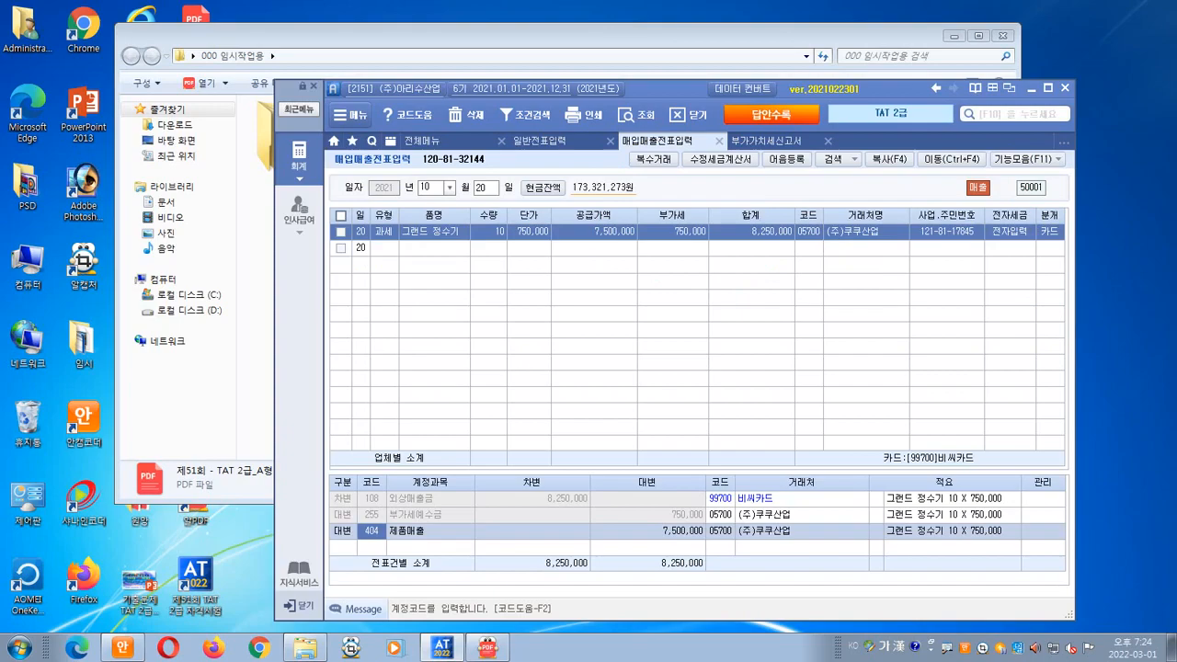
- Set the 매입매출전표입력 date to November 21 and start a new entry line
click(488, 647)
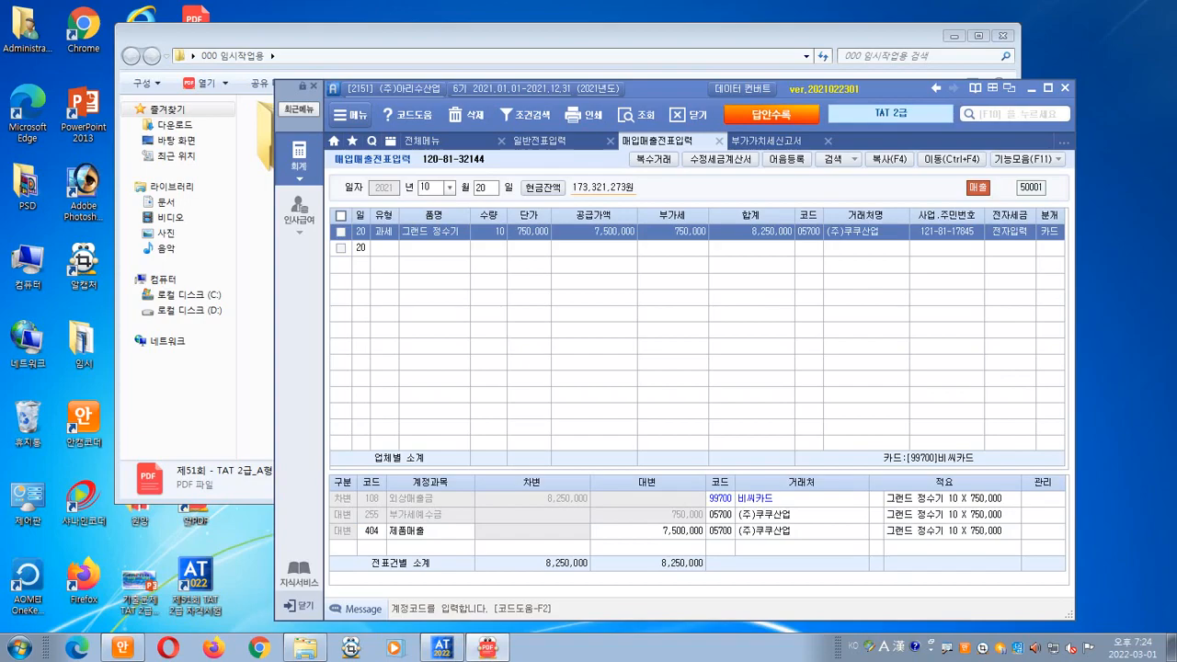
click(372, 530)
click(429, 187)
text(1)
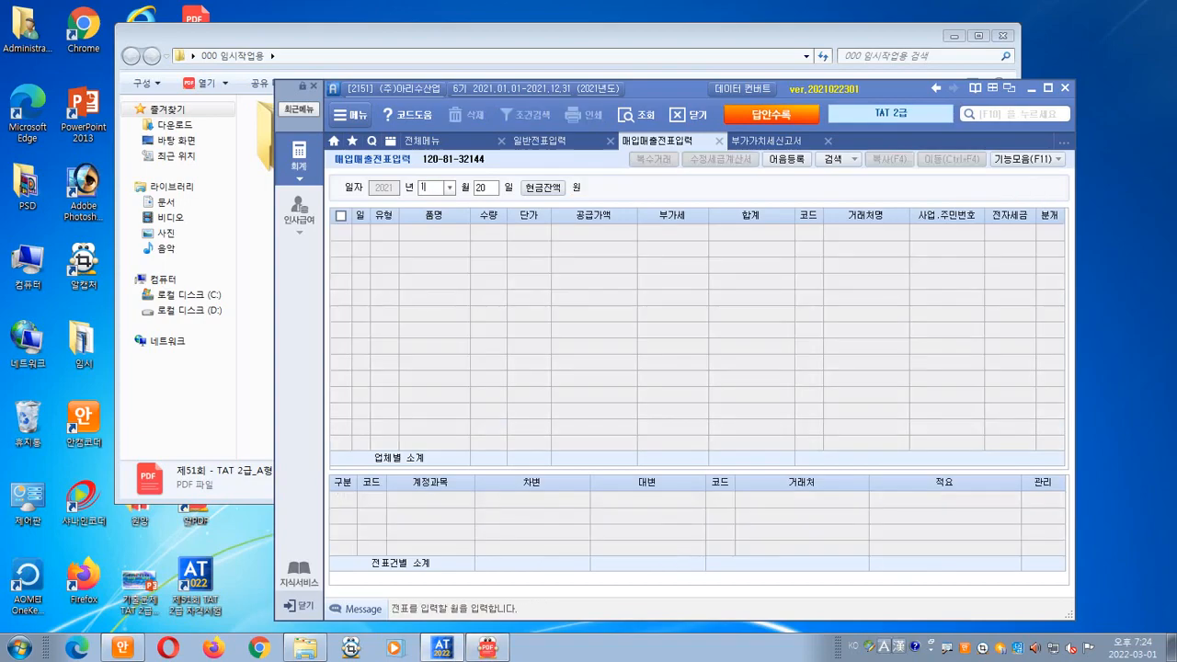
text(1)
key(Return)
text(21)
key(Return)
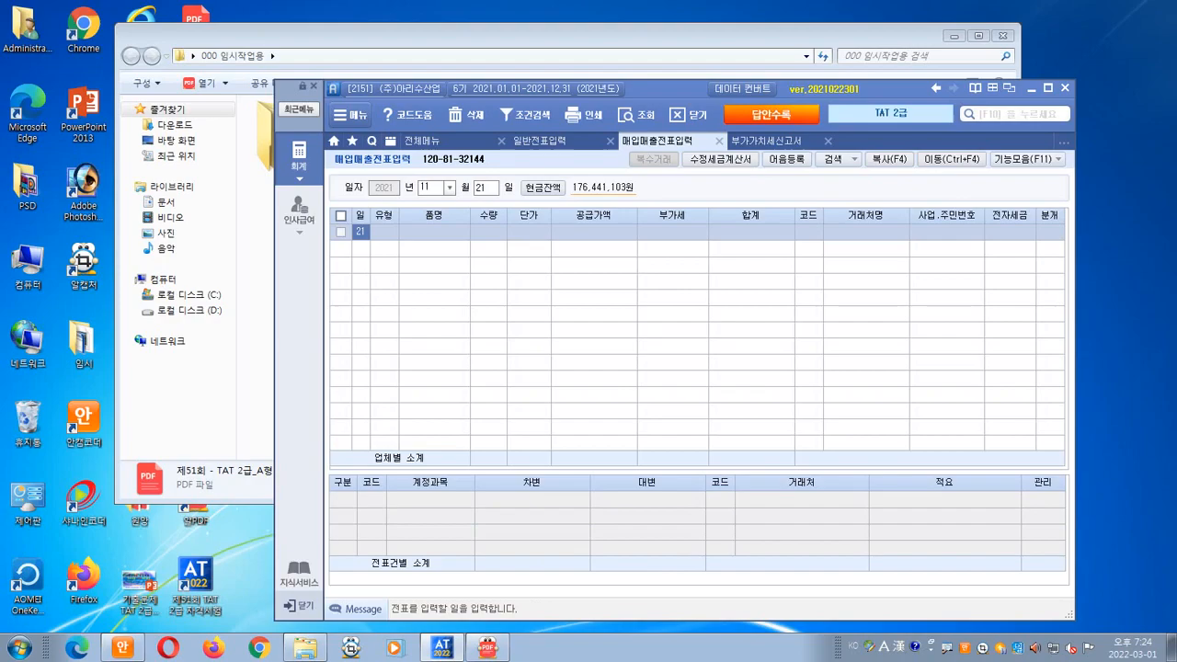
key(Return)
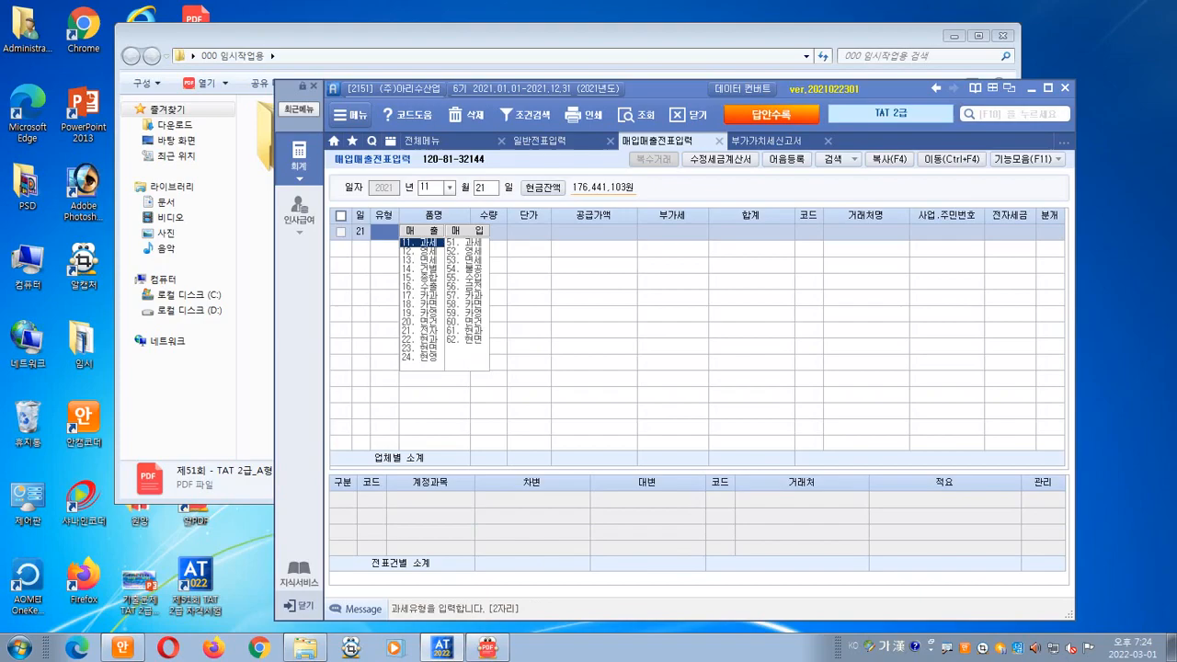
- Set the November 21 line's 유형 to 18 카면 with 비씨카드 (99700) as the 신용카드사
text(18)
key(Return)
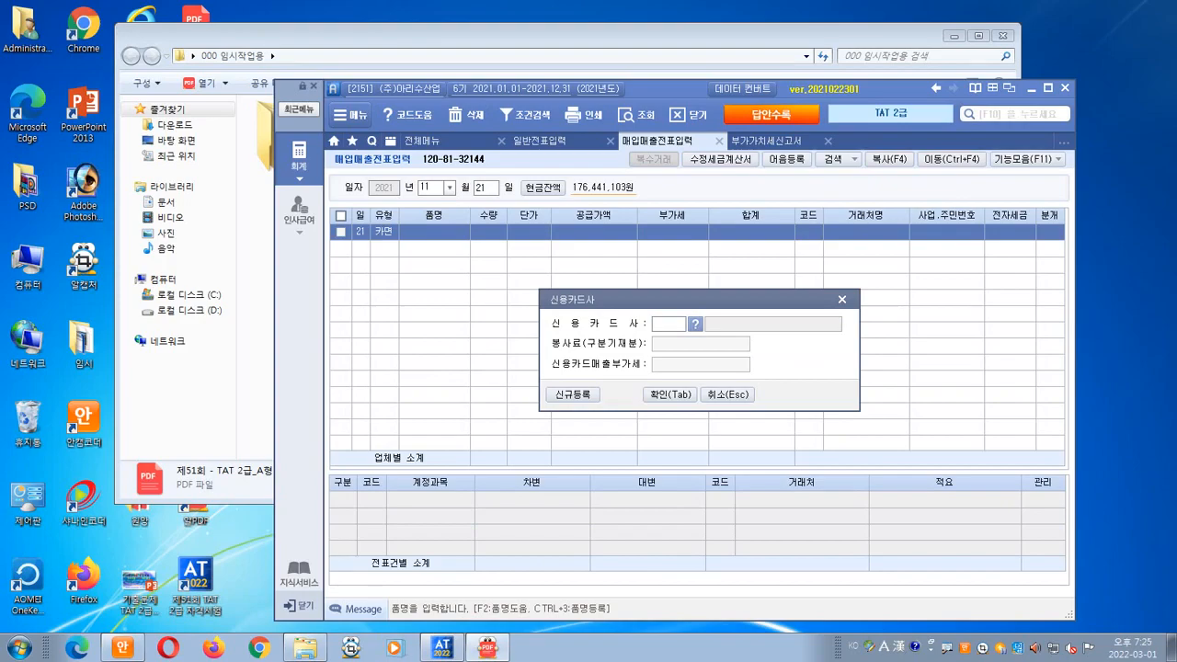
click(695, 324)
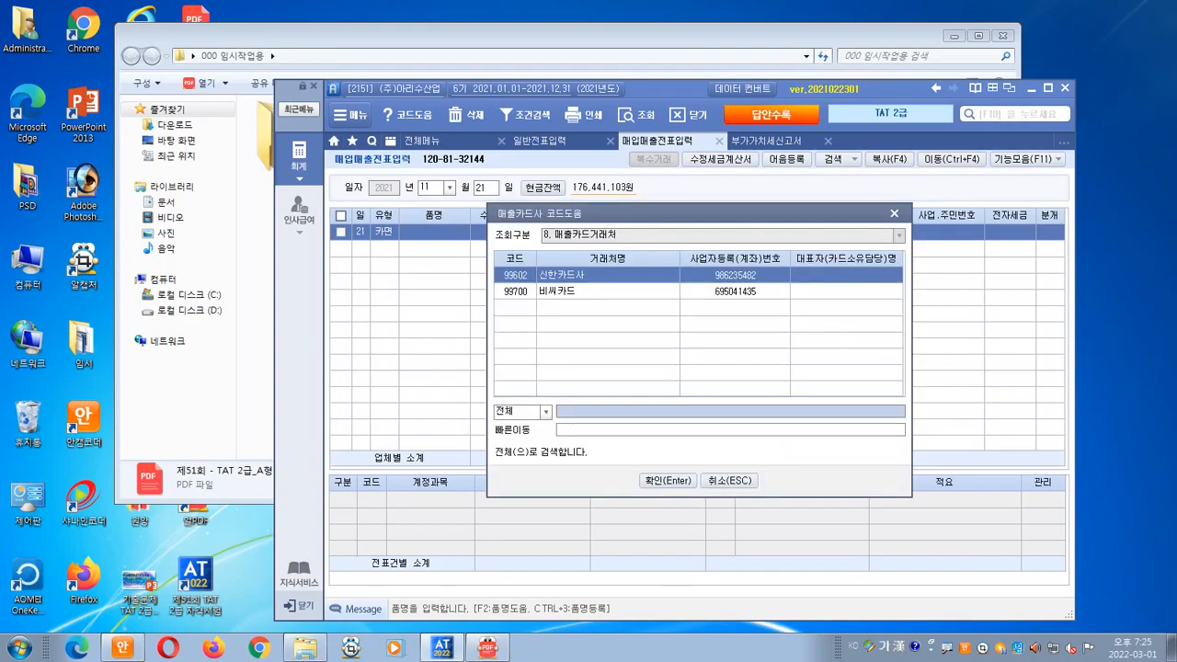
click(699, 291)
click(665, 480)
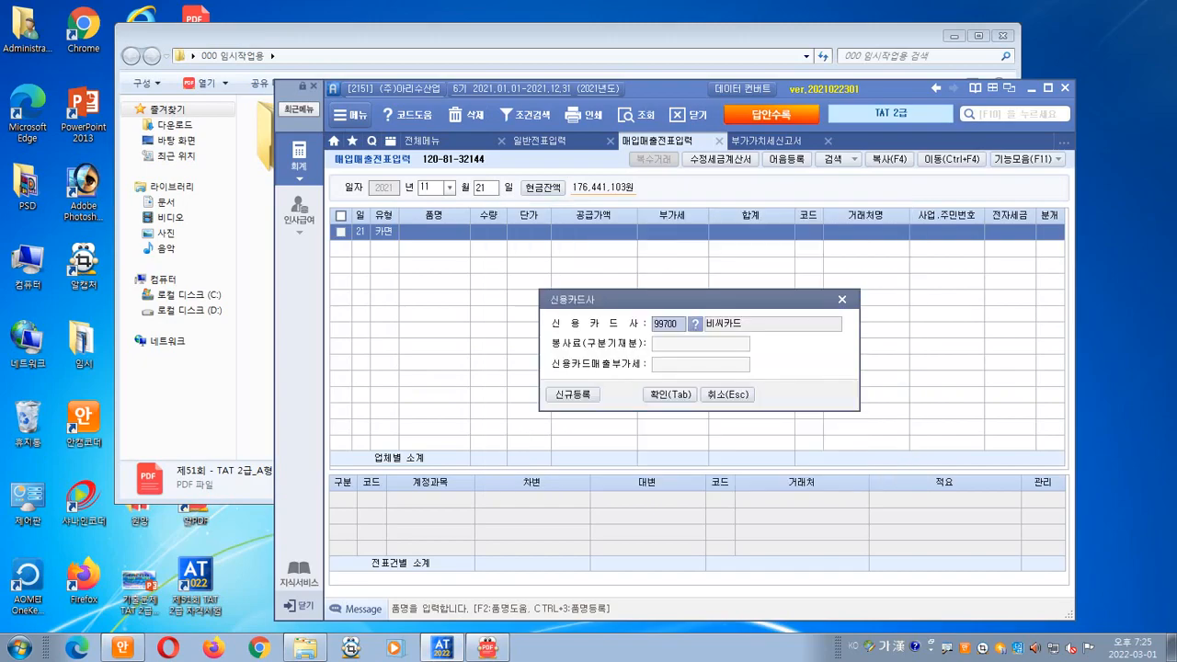
key(Tab)
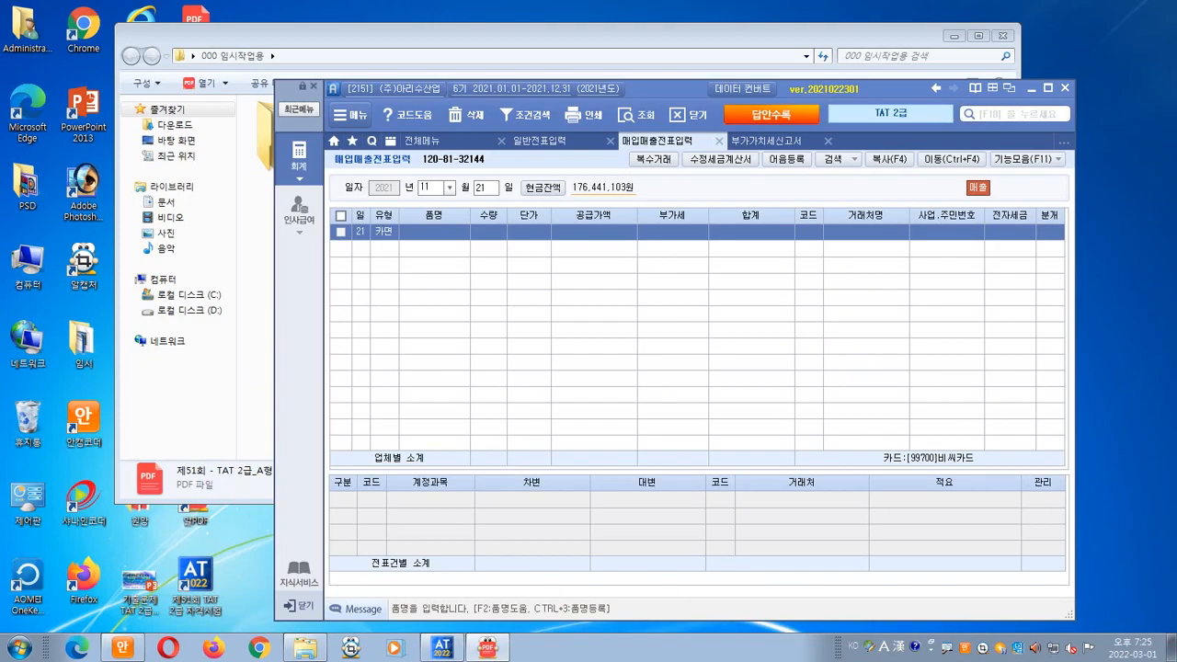
- Enter a 공급가액 of 1,300,000 on the 카면 line, leaving the item, quantity and unit price blank
key(Return)
key(Return)
key(Return)
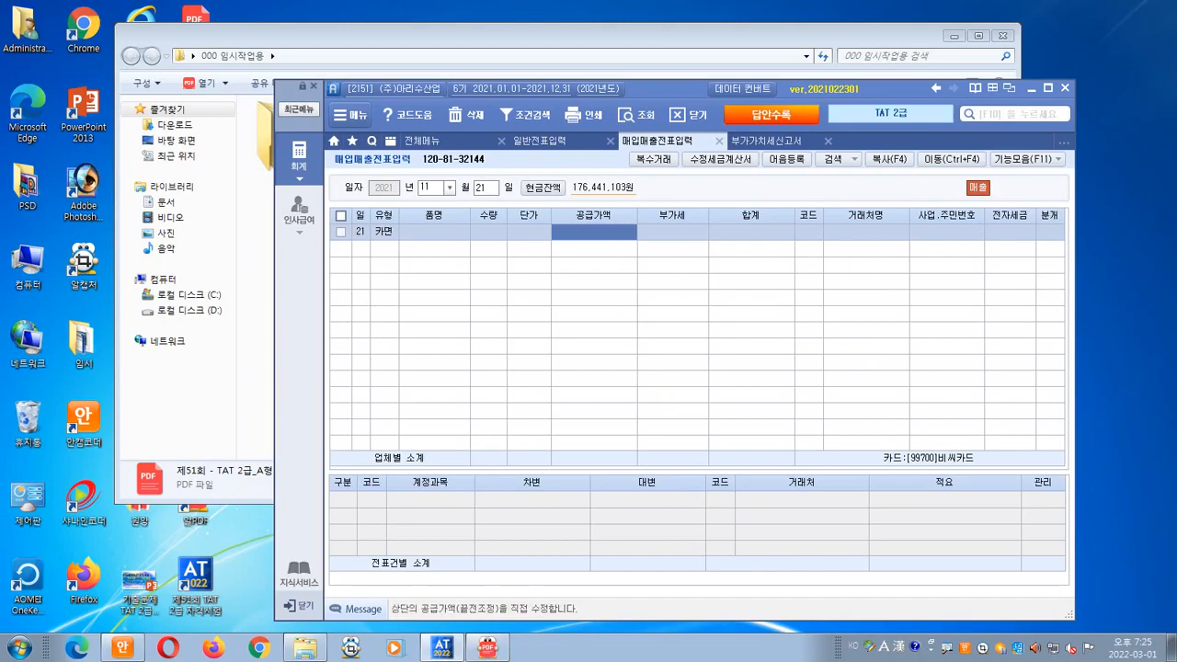
key(alt+Tab)
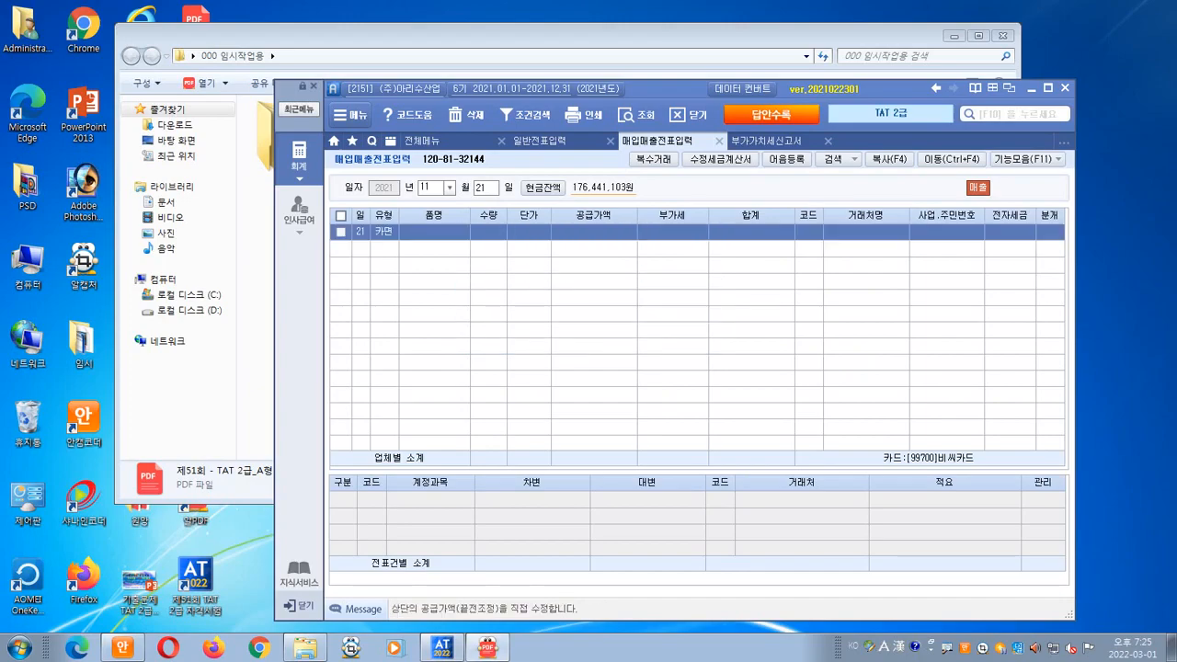
key(alt+Tab)
text(1300000)
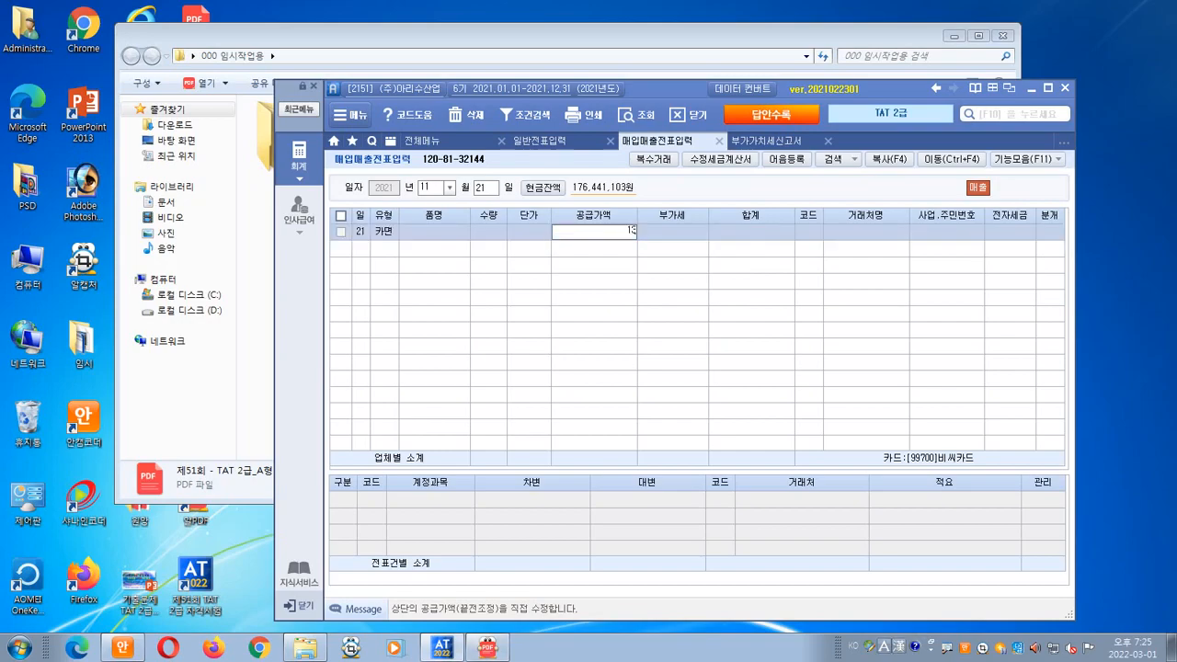
key(Return)
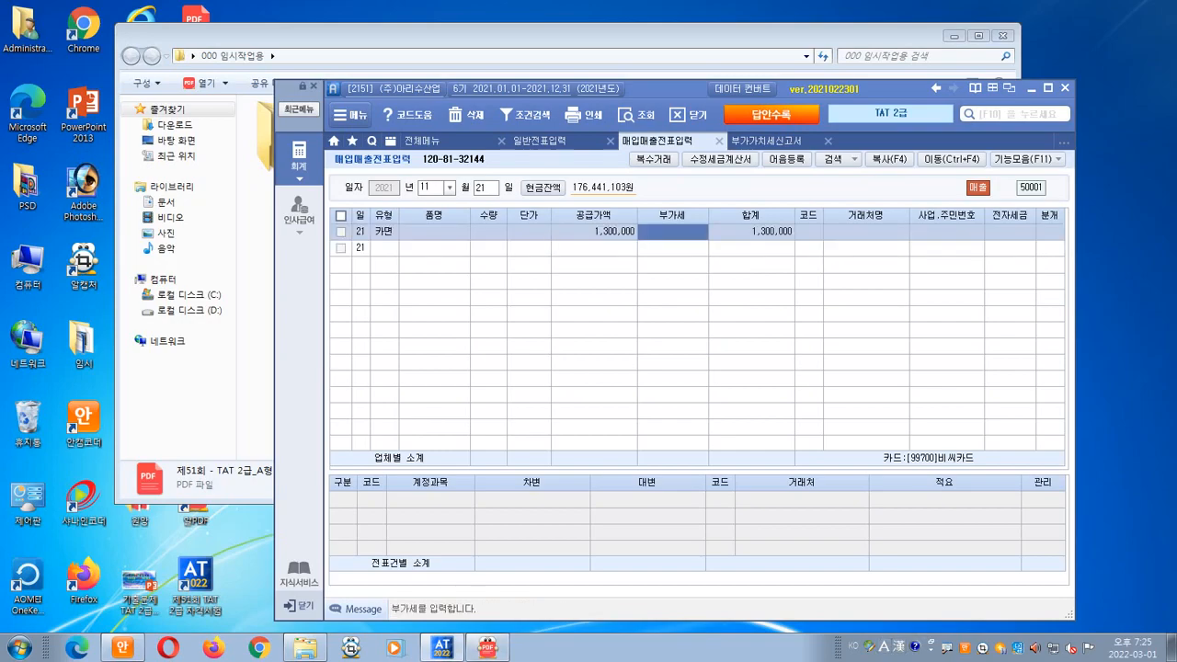
key(Return)
- Assign the individual customer from the exam problem as the 거래처 of the 카면 line, leaving 전자세금 blank
key(alt+Tab)
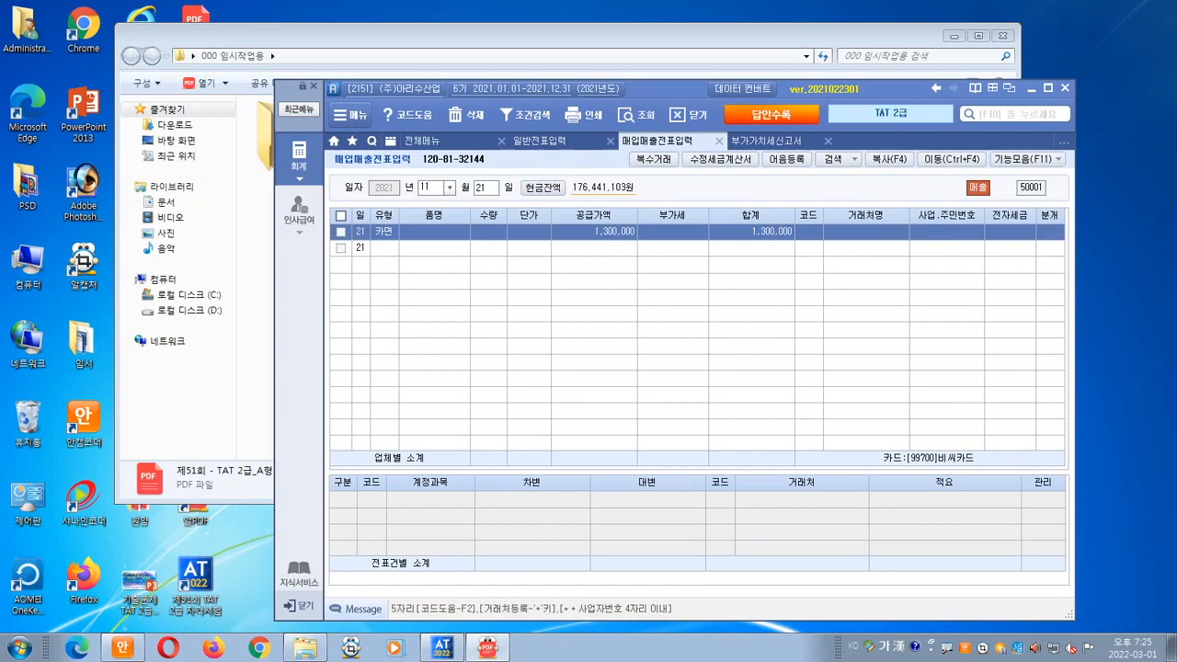
key(Hangul)
key(alt+Tab)
key(Hangul)
text(최)
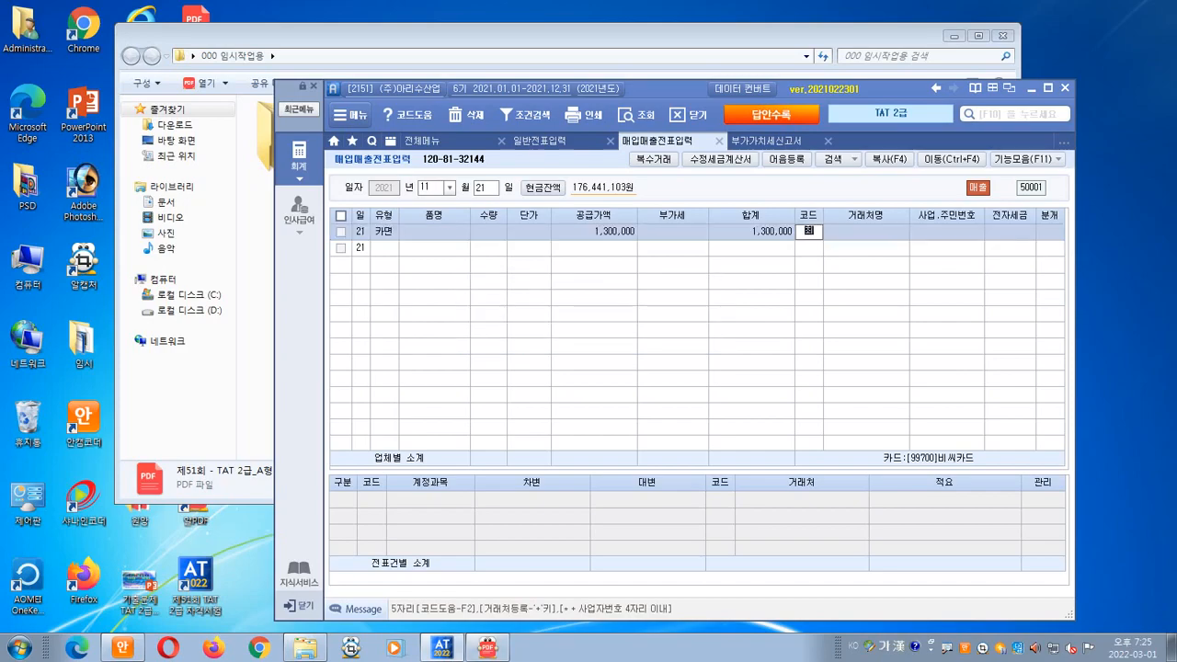
key(Return)
key(Return)
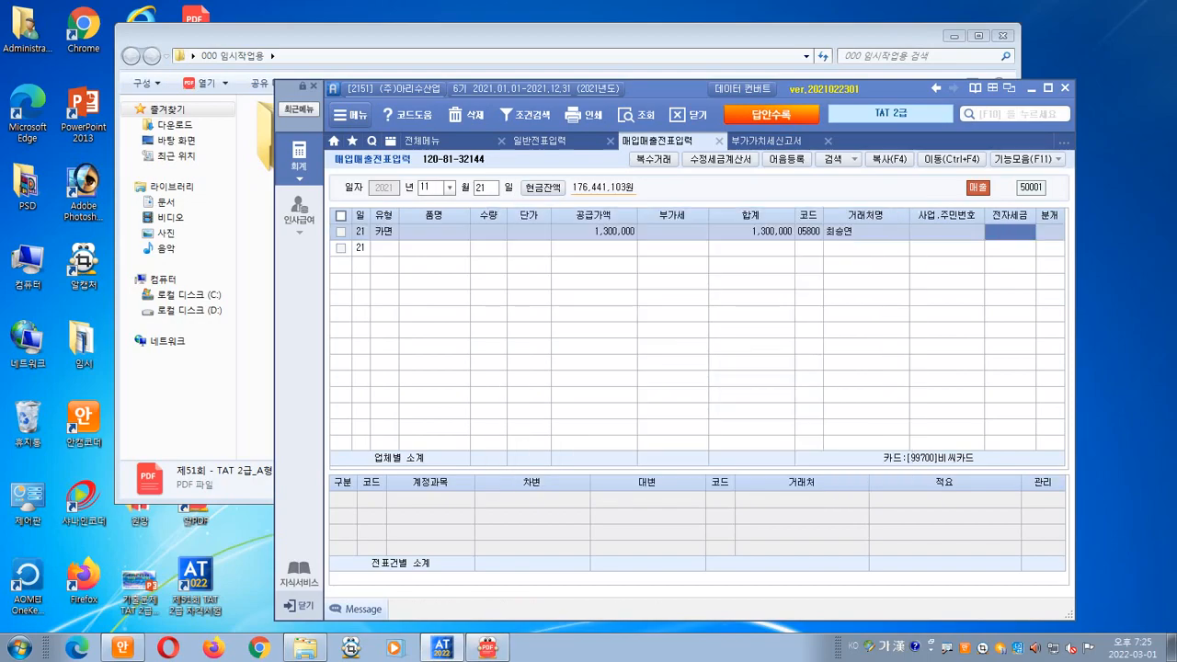
key(Return)
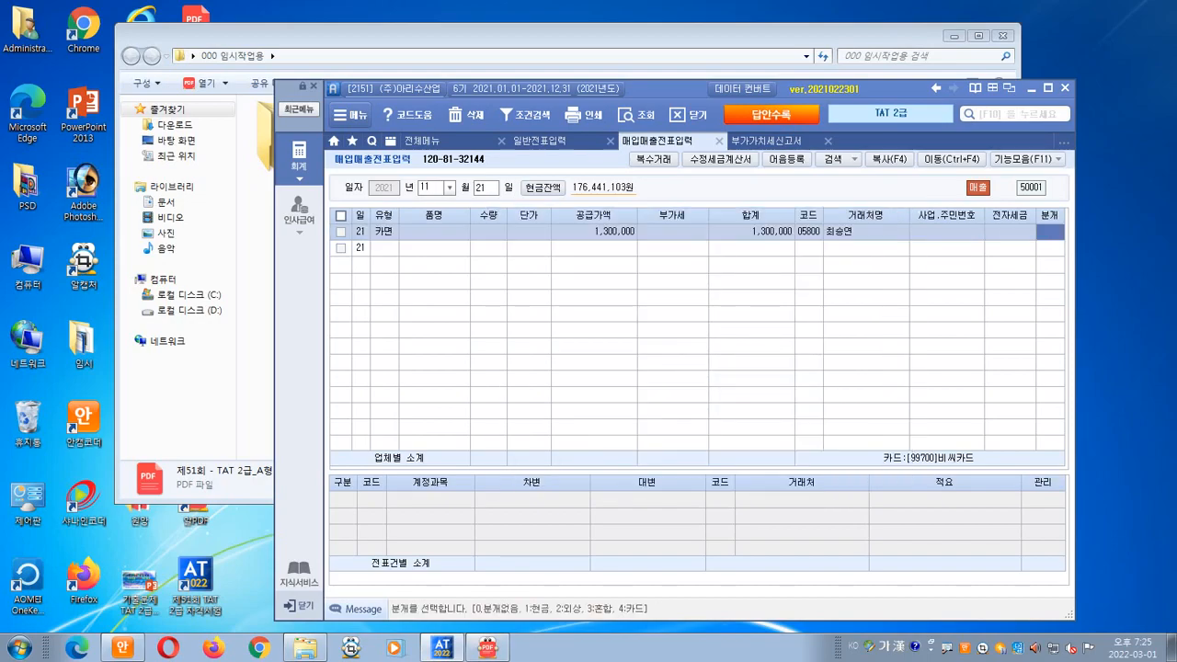
- Set the 카면 line's 분개 to 혼합 and add a 차변 line for 108 외상매출금 of 1,300,000
text(3)
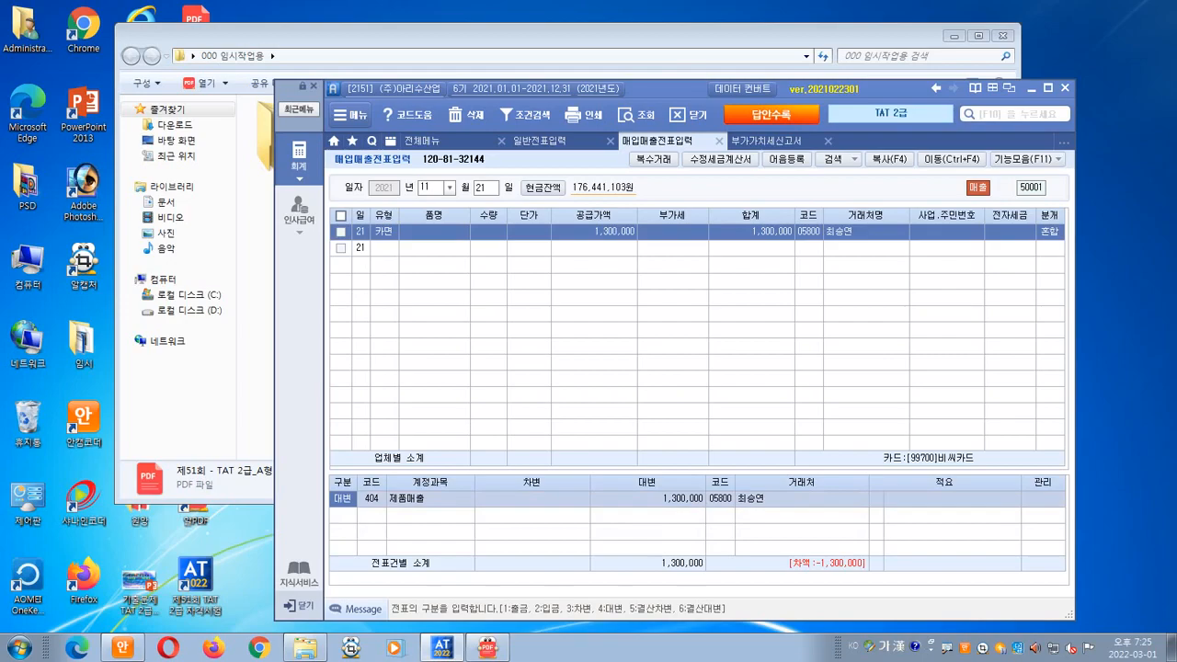
key(Return)
key(Down)
text(3)
key(Return)
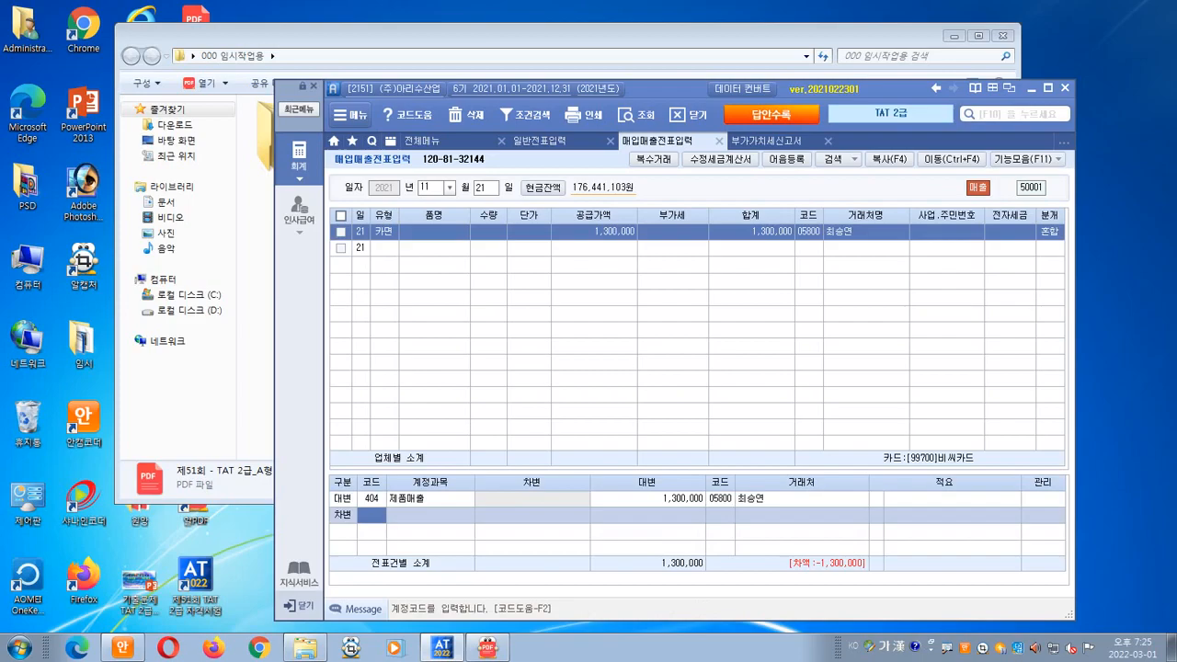
text(108)
key(Return)
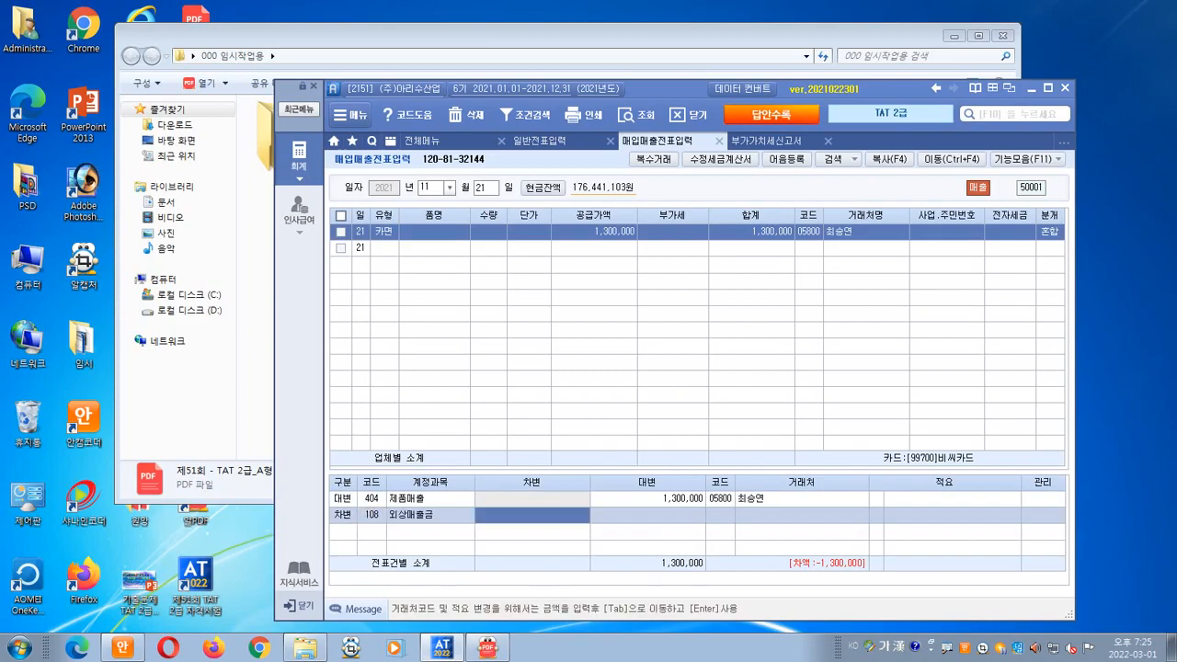
text(1300000)
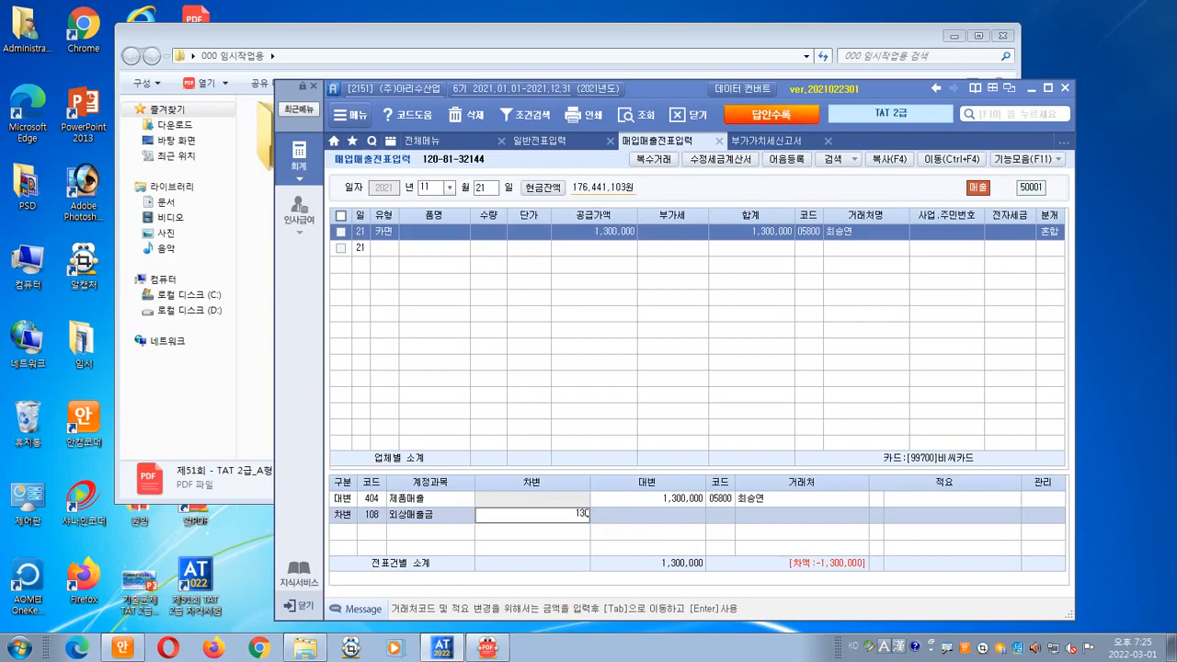
key(Return)
key(Hangul)
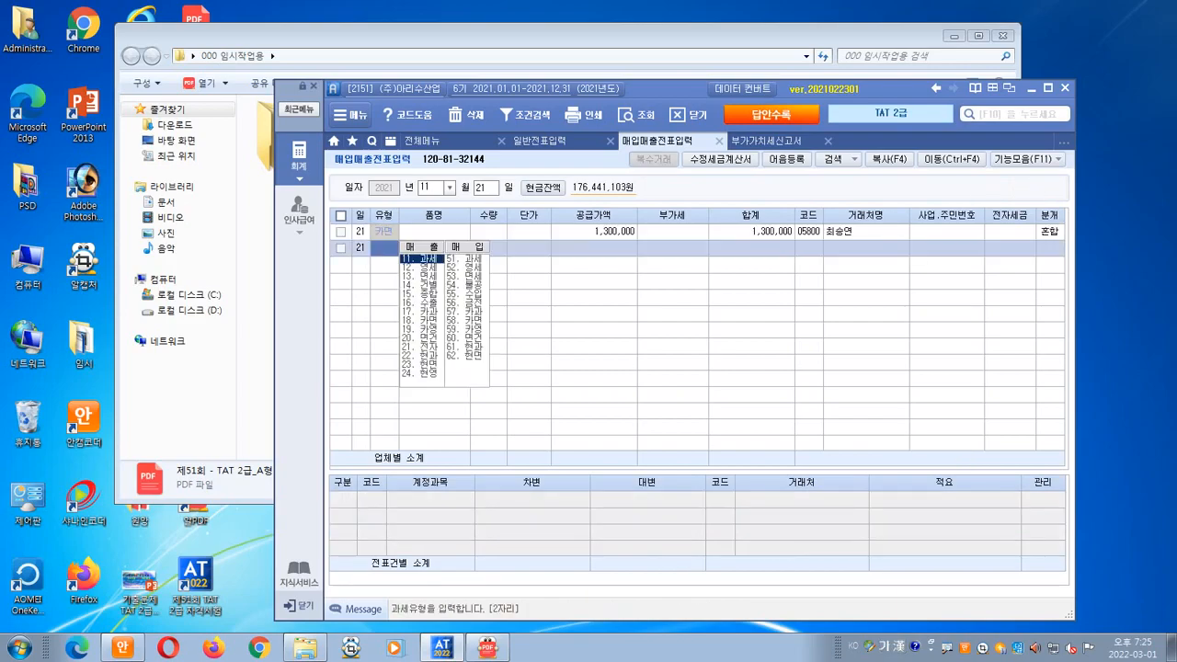
key(Escape)
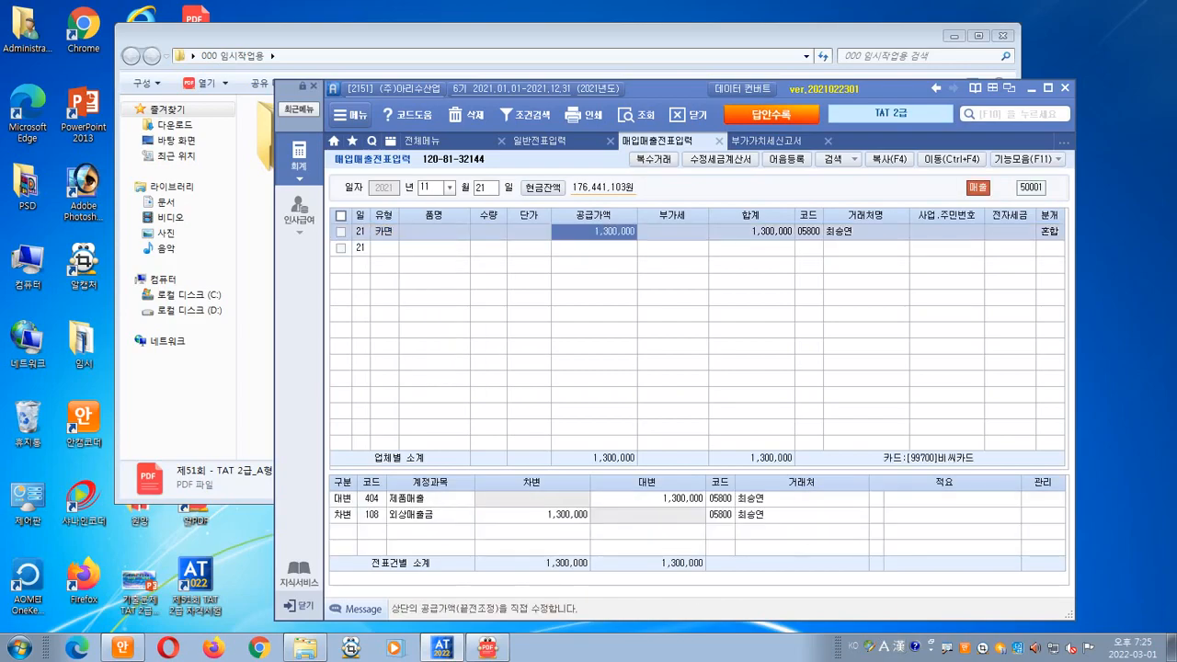
- Set the 거래처 of the 차변 108 외상매출금 line to 99700 비씨카드 and complete the November 21 entry
click(720, 515)
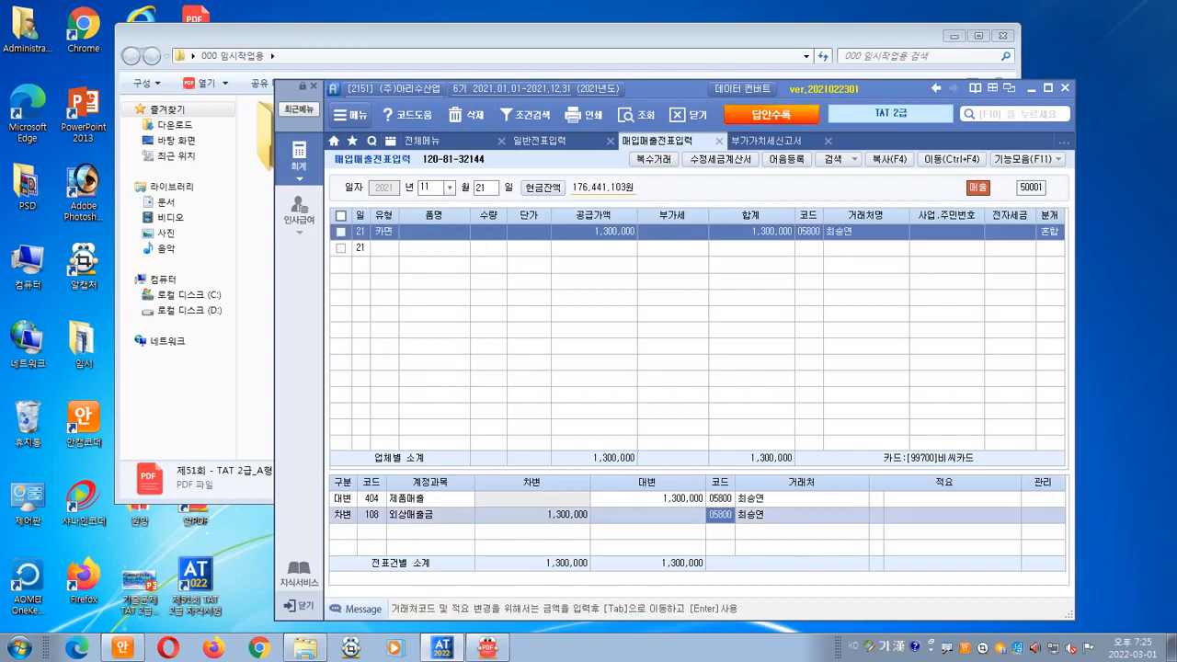
text(99700)
key(Return)
key(Return)
key(Return)
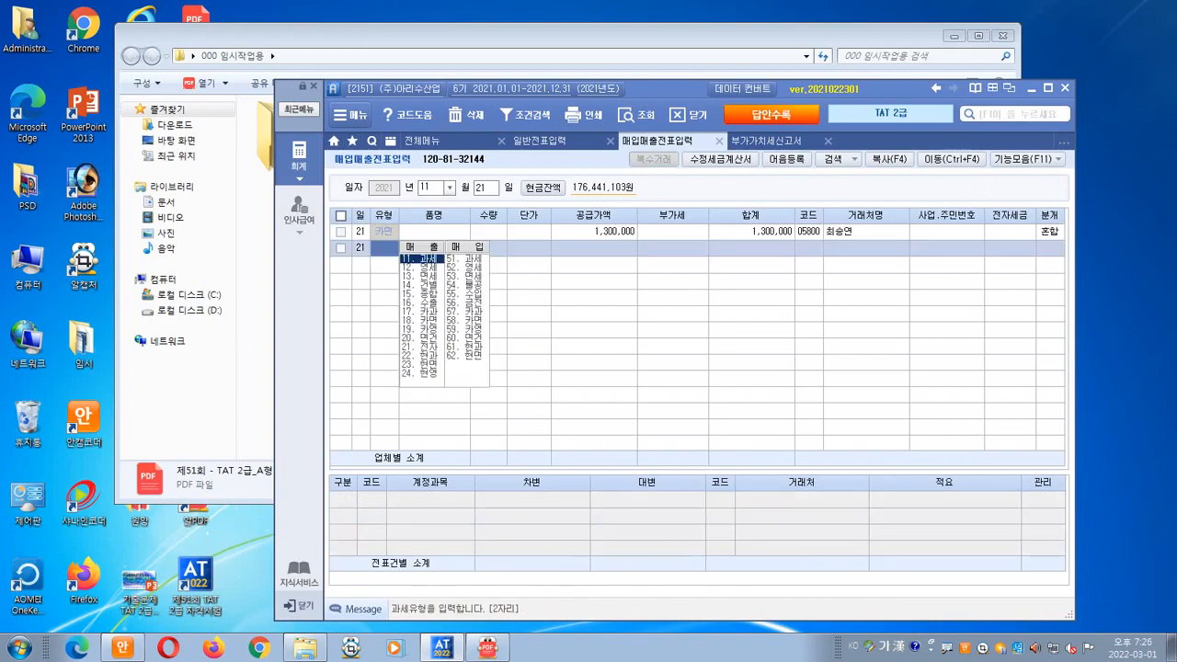
click(594, 232)
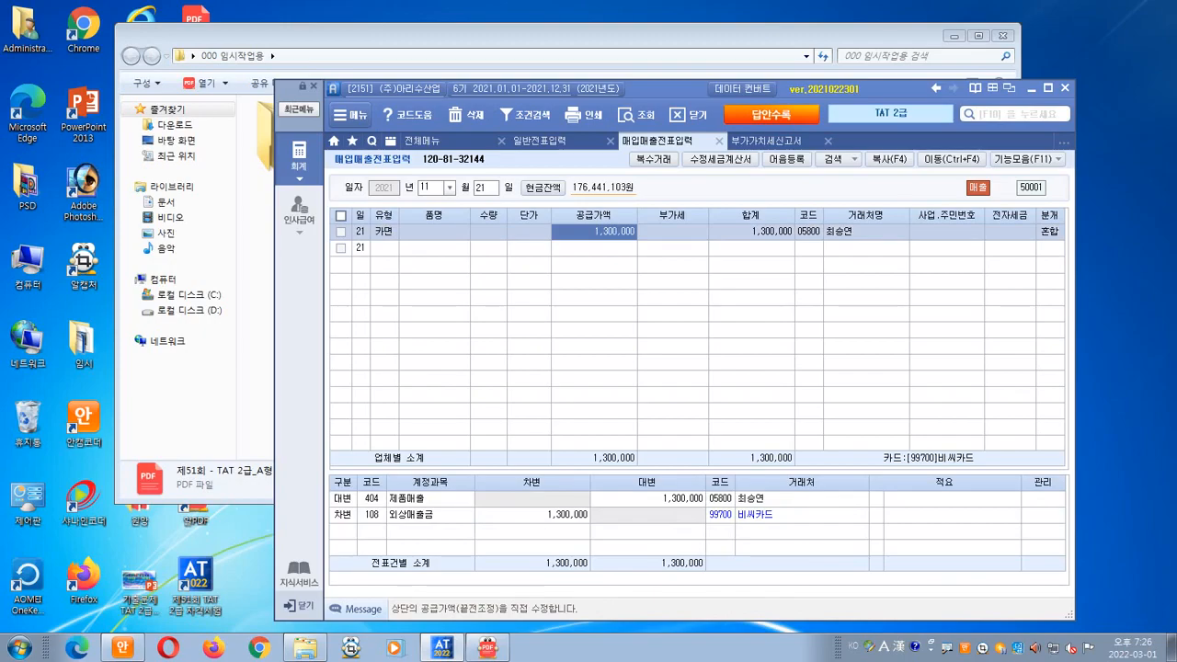
key(Escape)
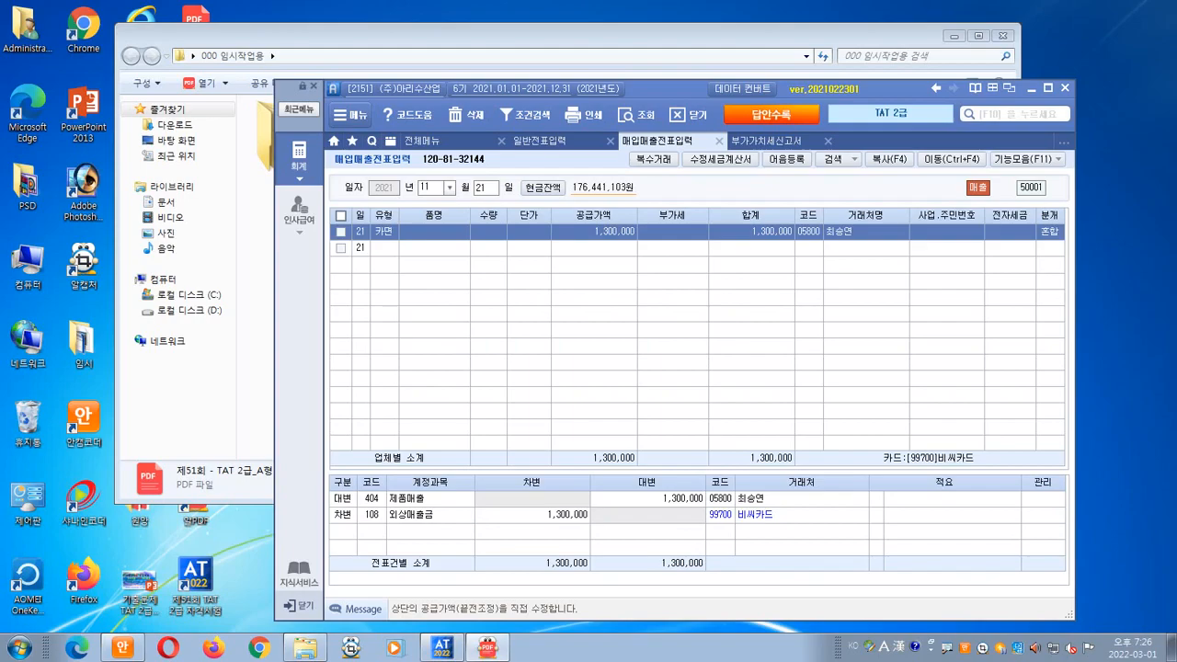
- Change the voucher date to December 24 and start a line with 유형 22 현과
click(594, 231)
key(Escape)
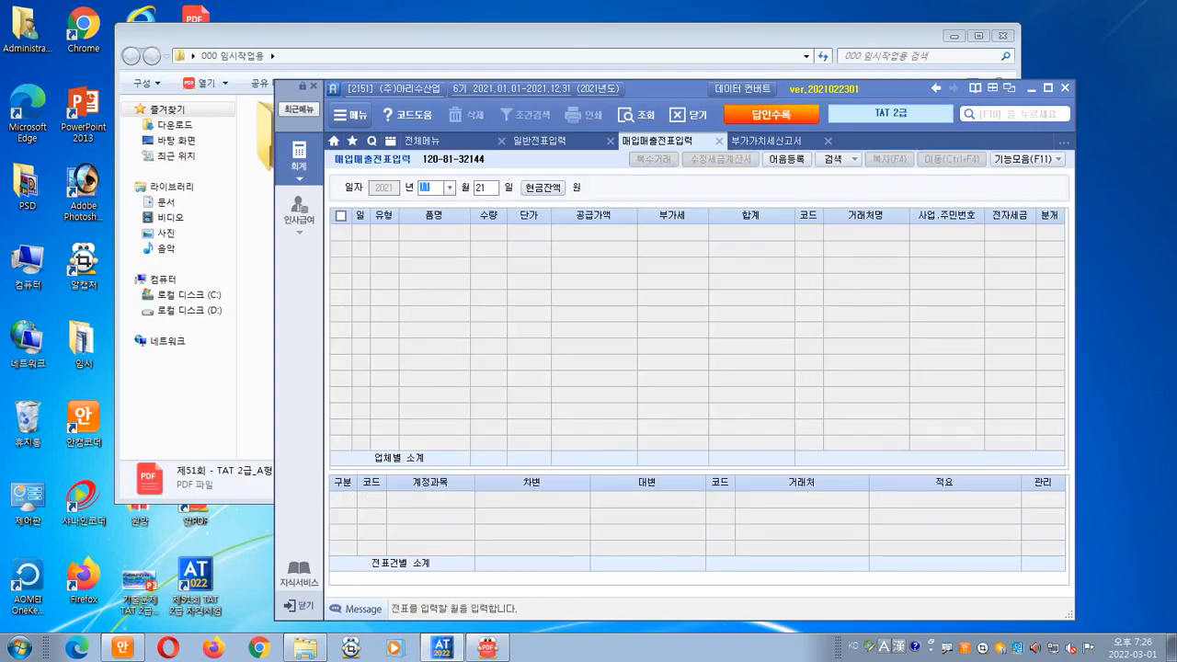
text(1224)
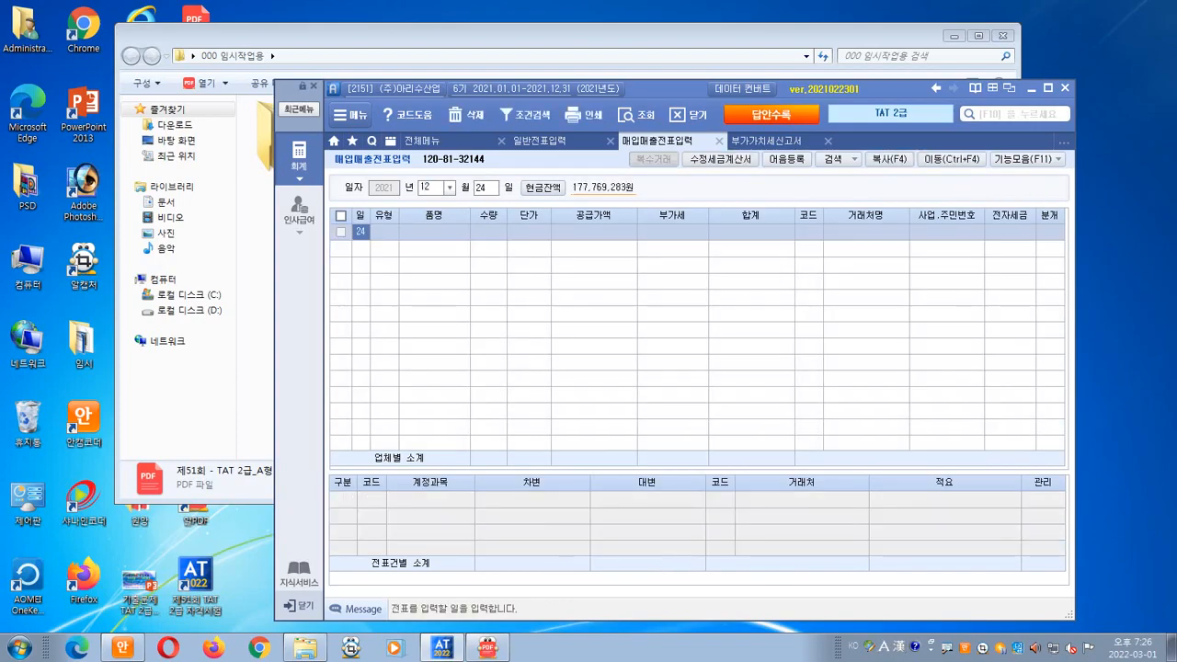
key(Return)
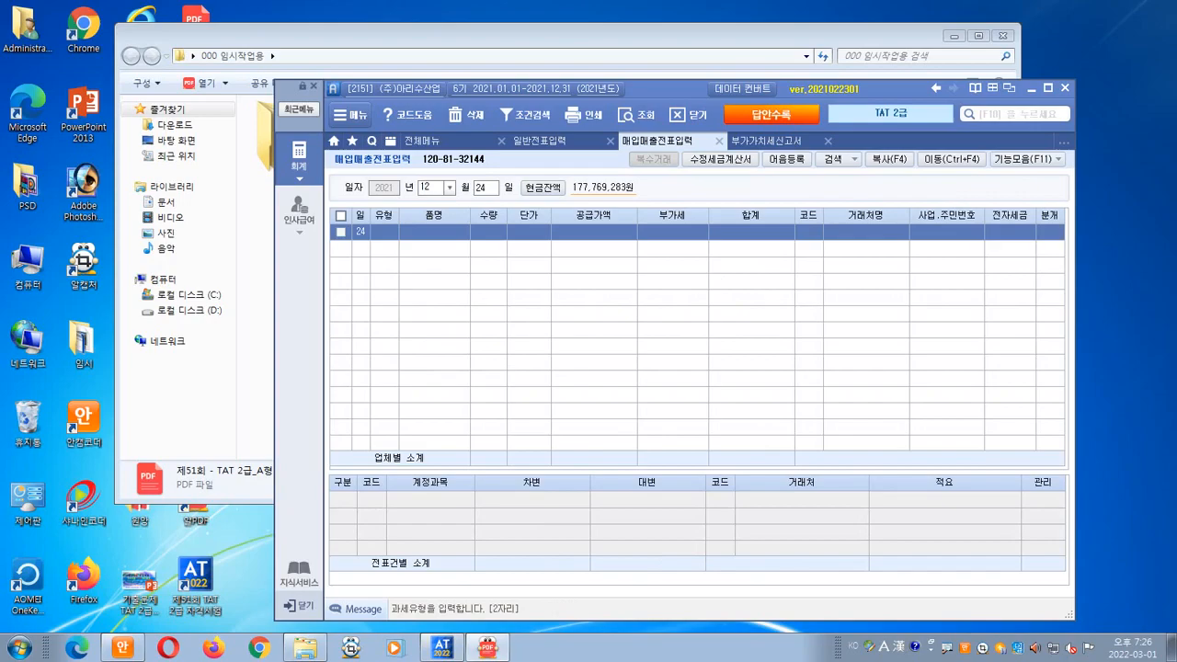
click(384, 232)
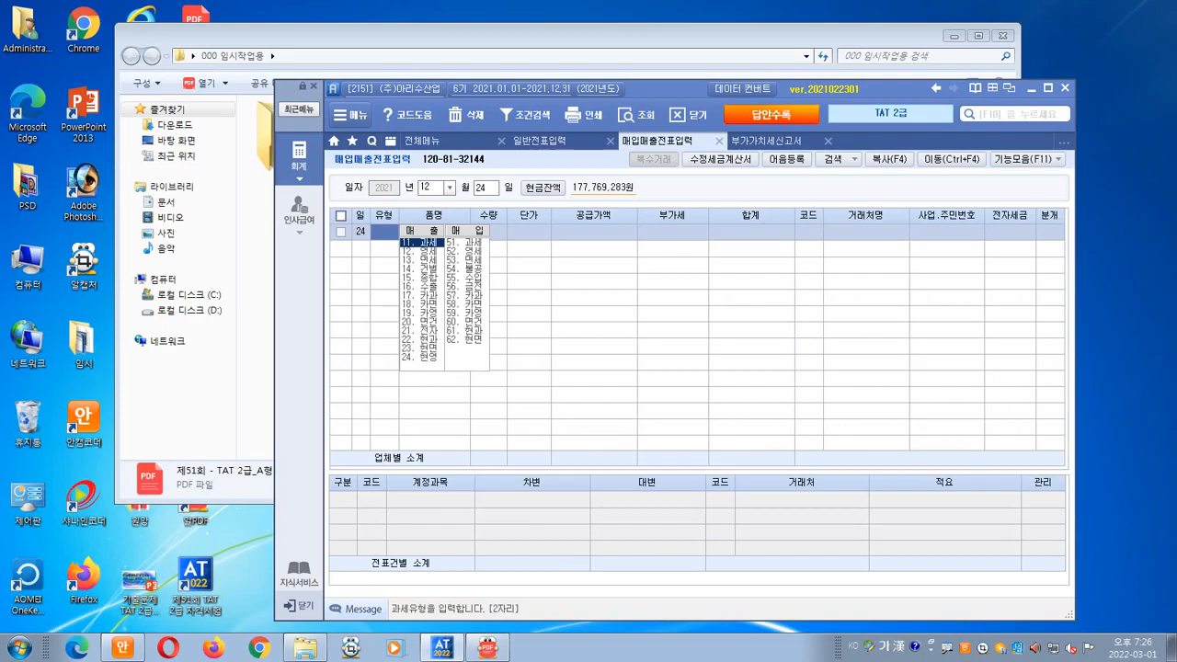
text(22)
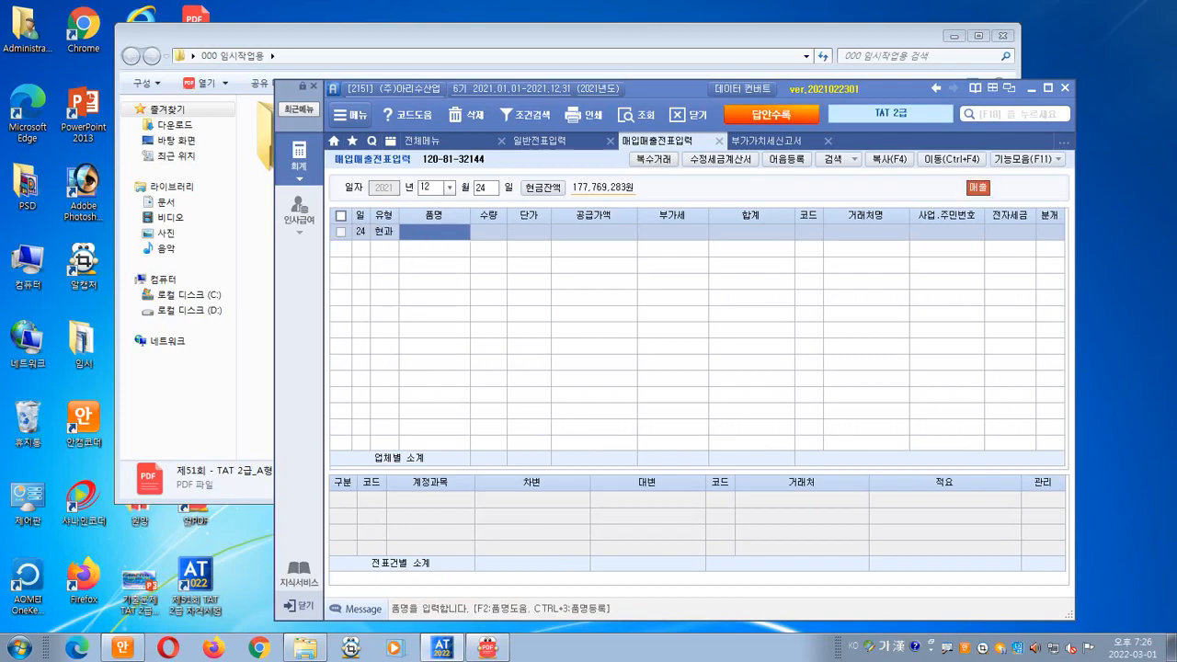
- Enter 제품 as the item and a VAT-inclusive amount of 176,000 on the 현과 line, leaving quantity and unit price blank
key(alt+Tab)
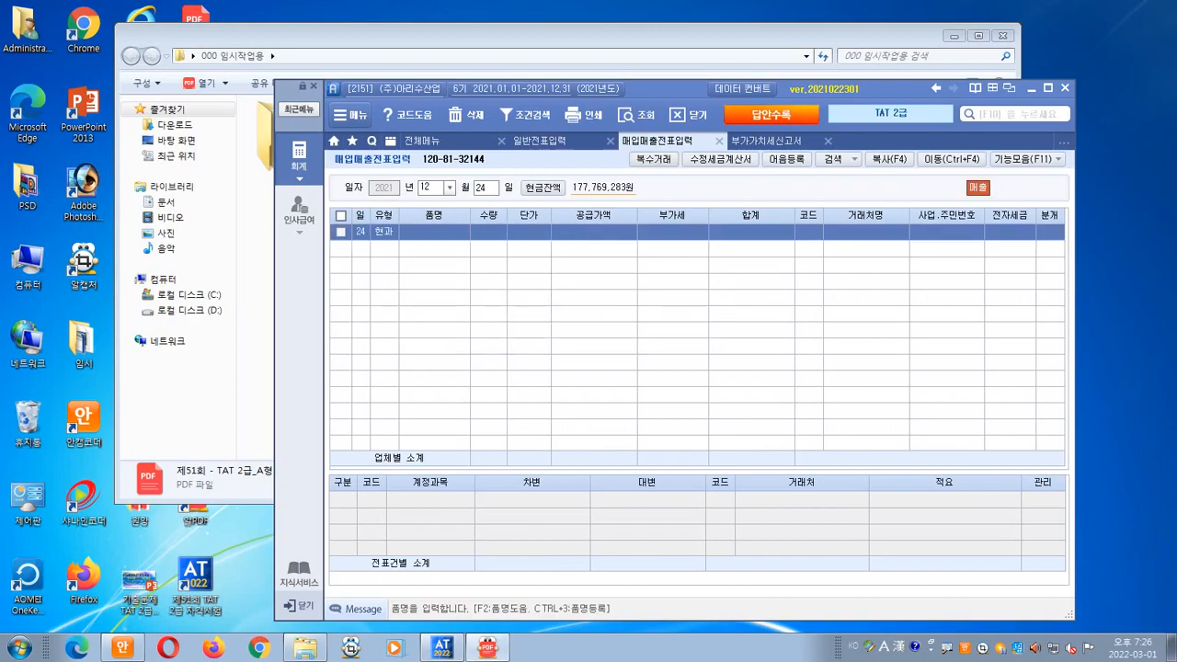
key(alt+Tab)
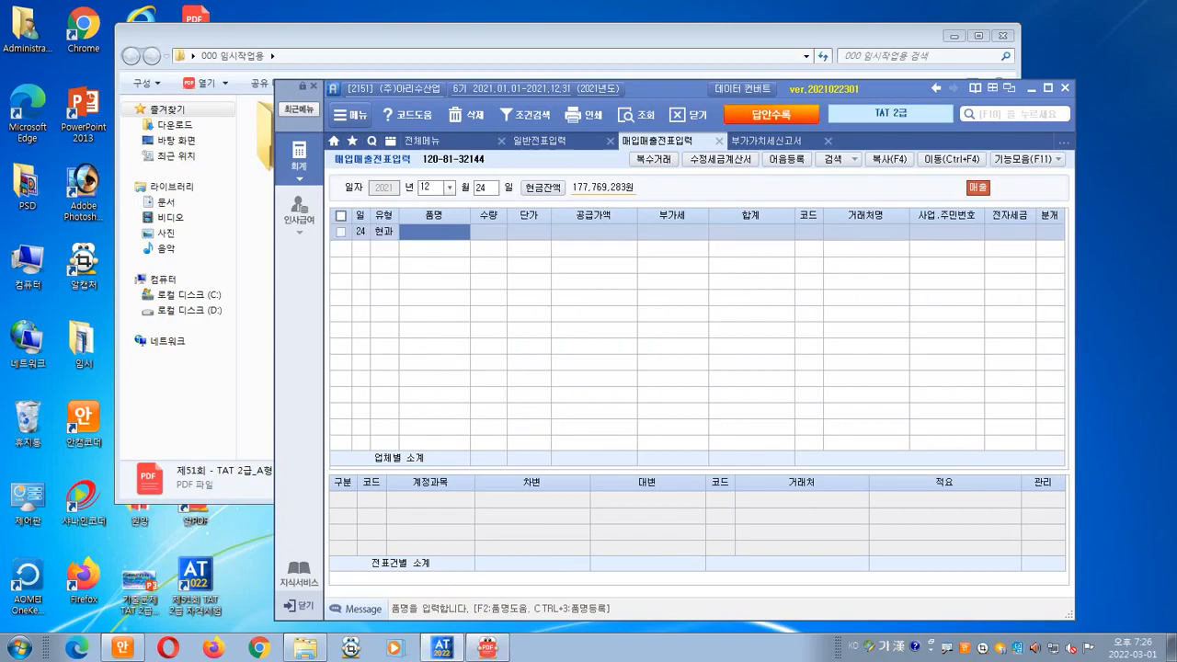
text(제품)
key(Return)
key(Return)
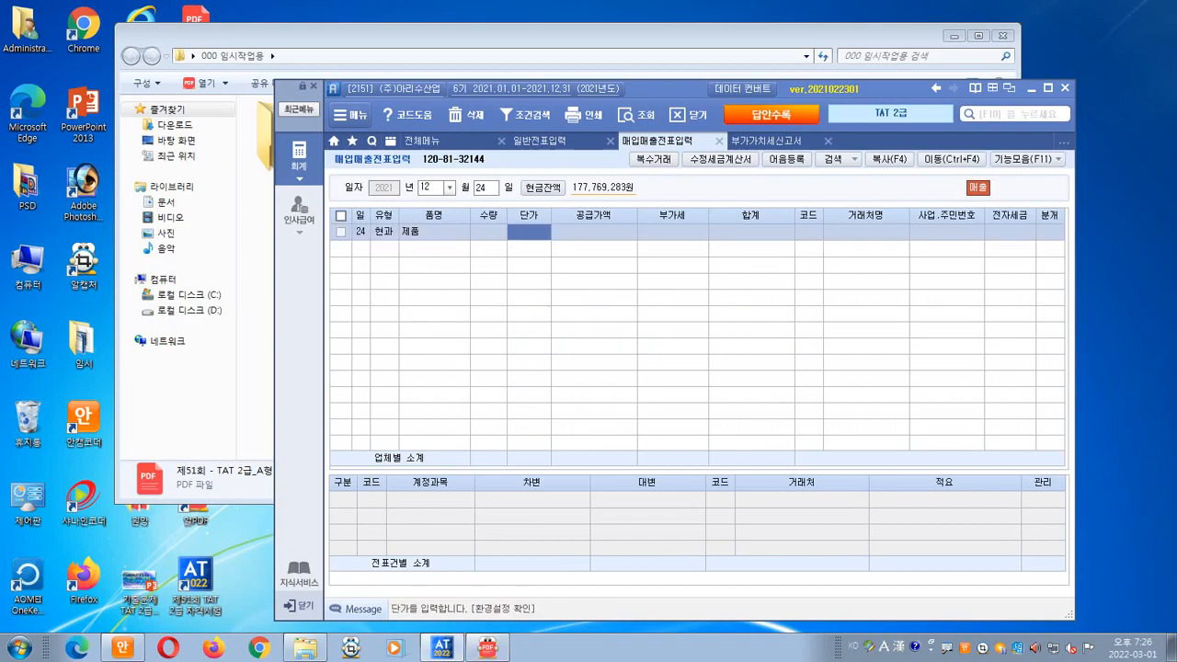
key(Return)
key(alt+Tab)
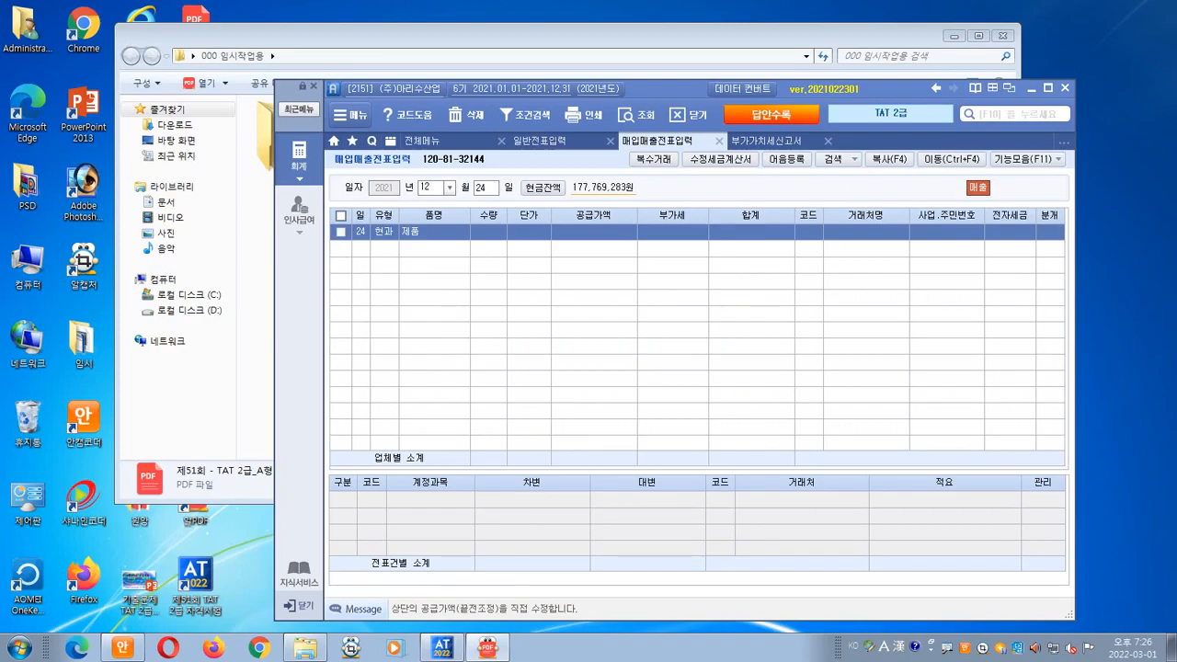
key(alt+Tab)
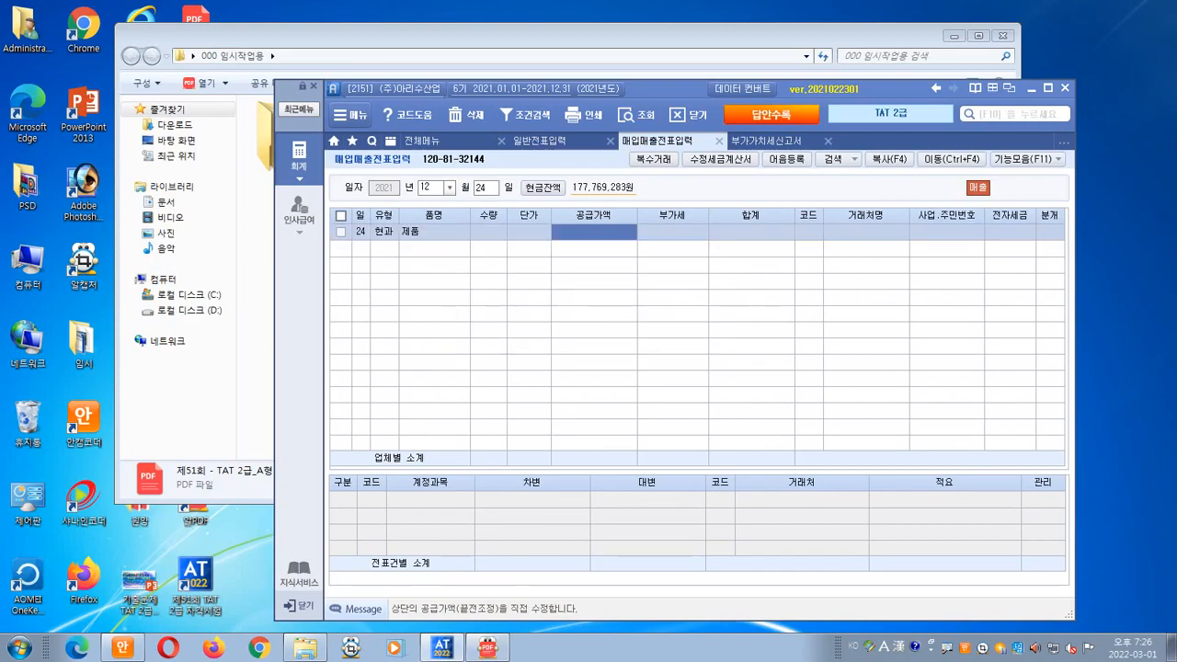
text(1760000)
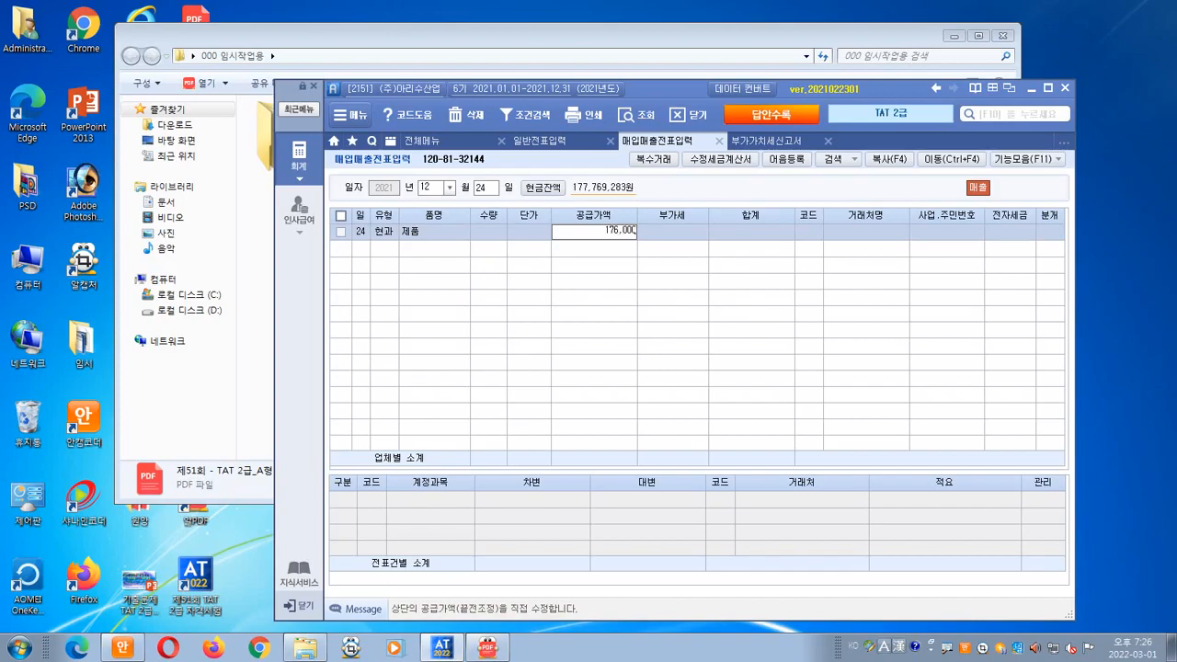
key(Return)
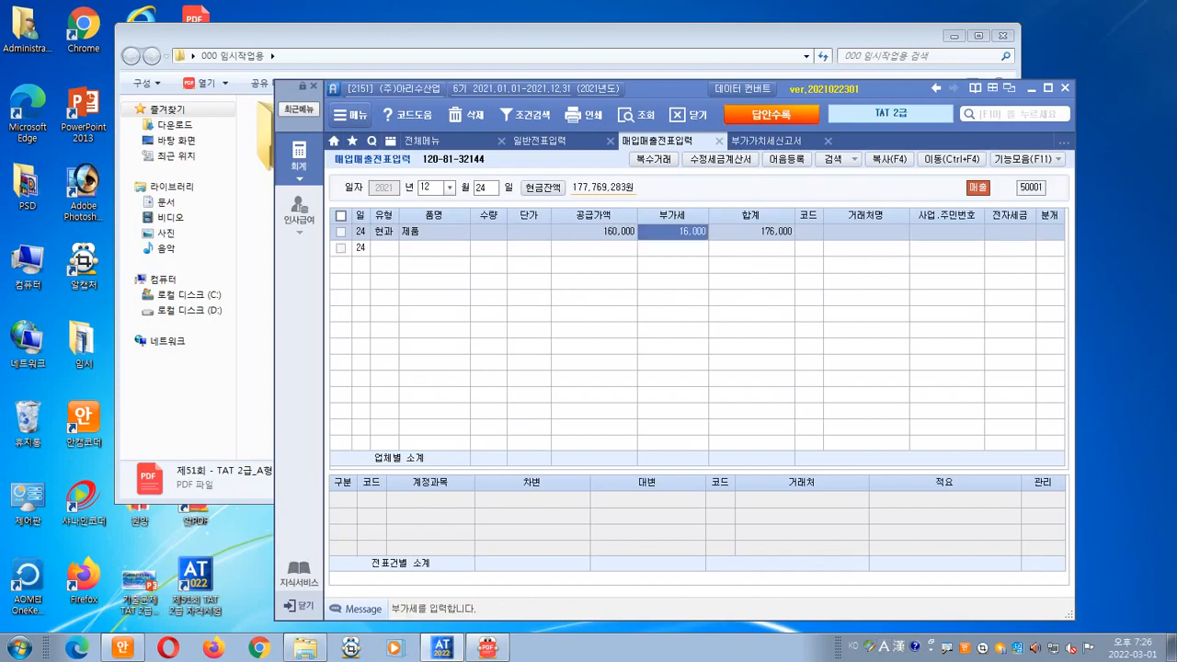
key(Return)
- Assign the individual customer from 자료 3 as the 거래처 of the 현과 line, leaving 전자세금 blank
key(ctrl+2)
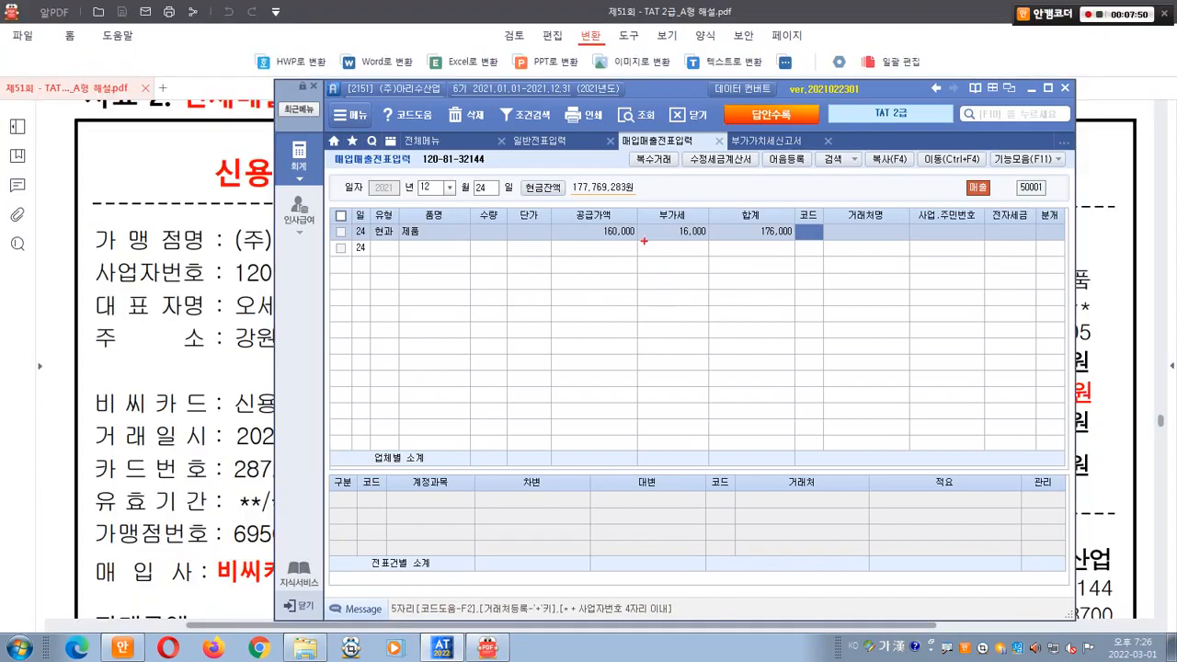
drag(577, 204, 740, 252)
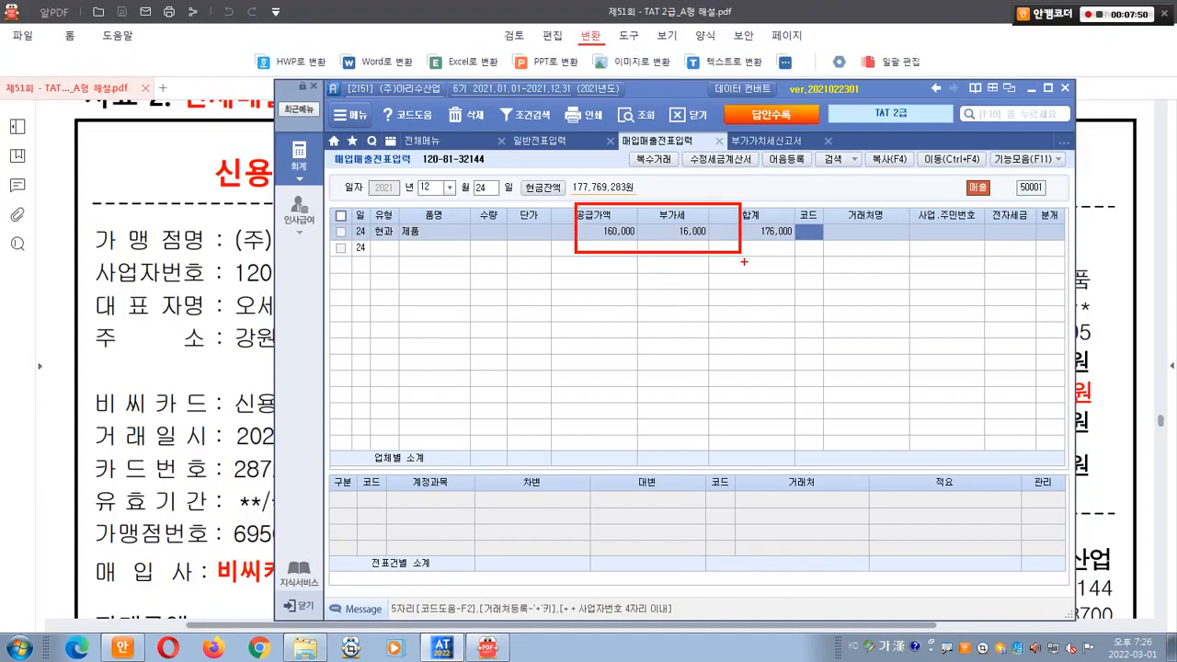
key(Escape)
key(alt+Tab)
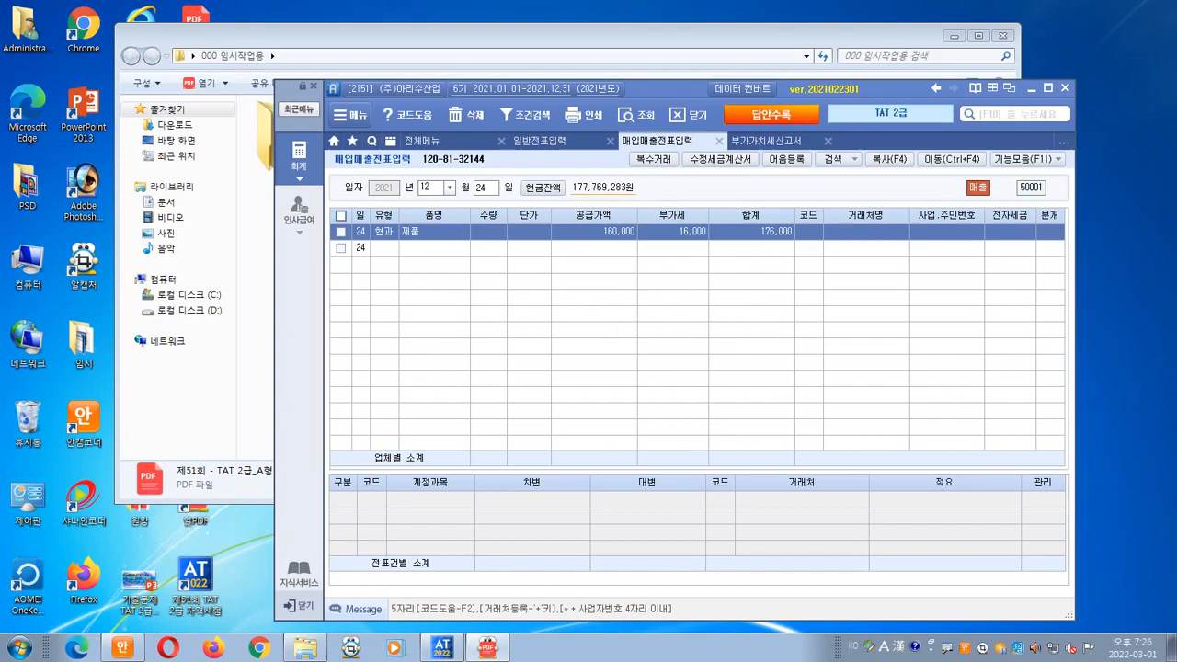
click(809, 232)
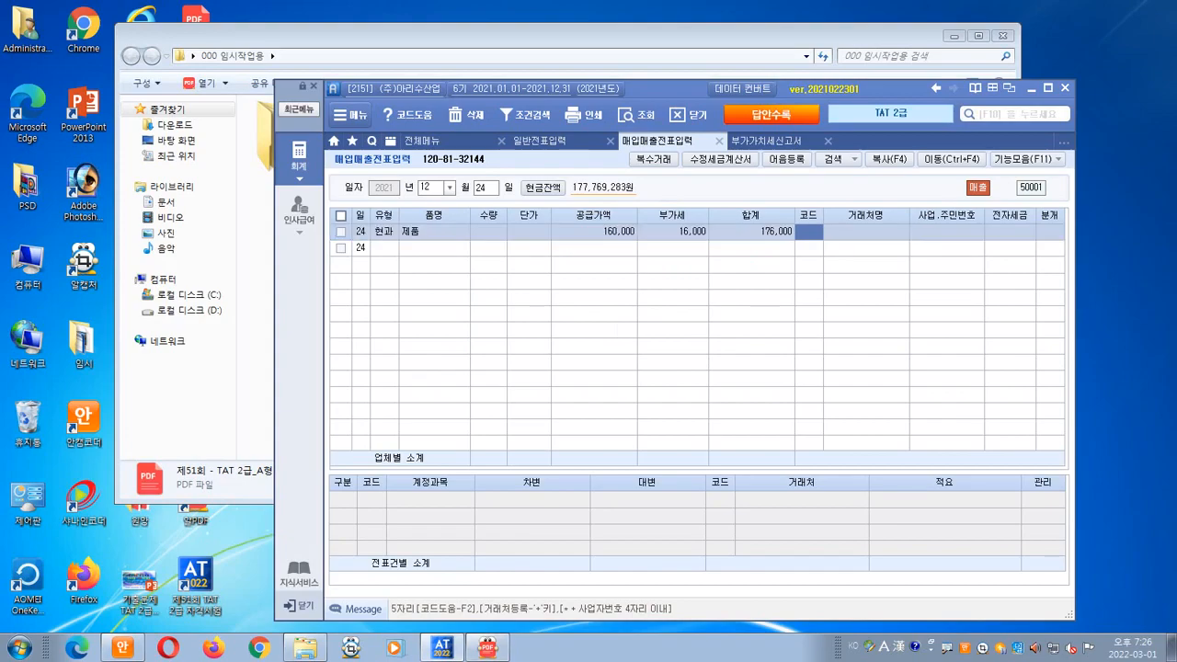
key(Hangul)
text(이태)
key(Return)
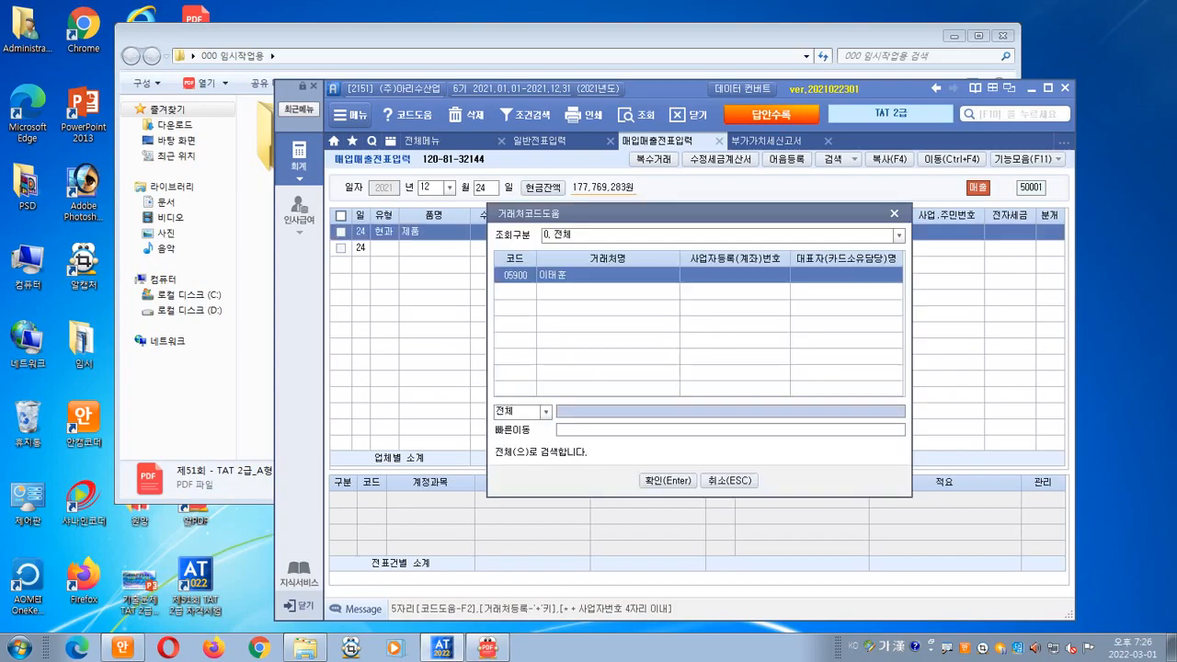
key(Return)
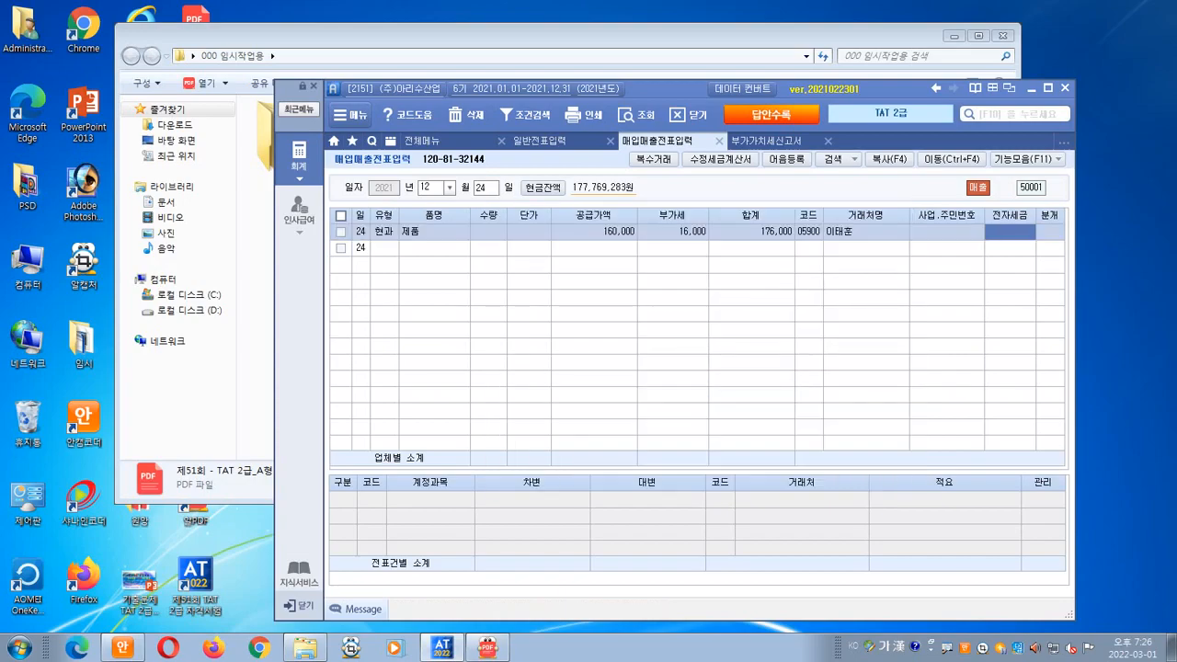
key(Return)
- Check the 자료 3 description in the exam PDF and set the 현과 line's 분개 to 혼합, keeping the 대변 404 제품매출 line
key(alt+Tab)
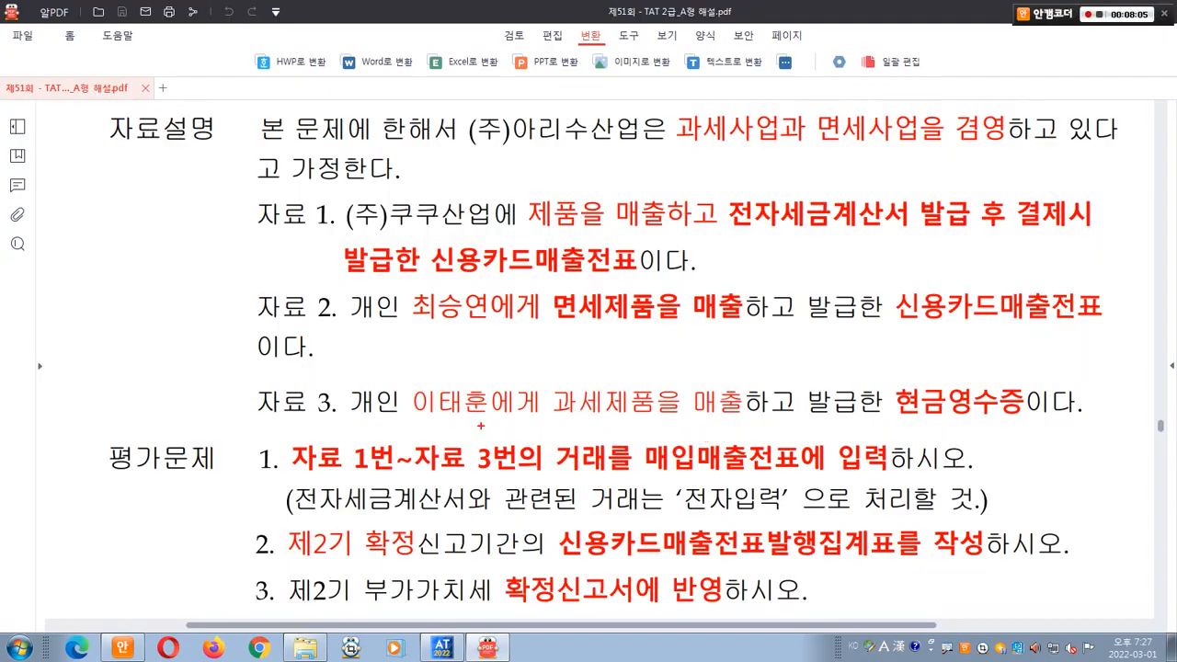
drag(372, 427, 754, 422)
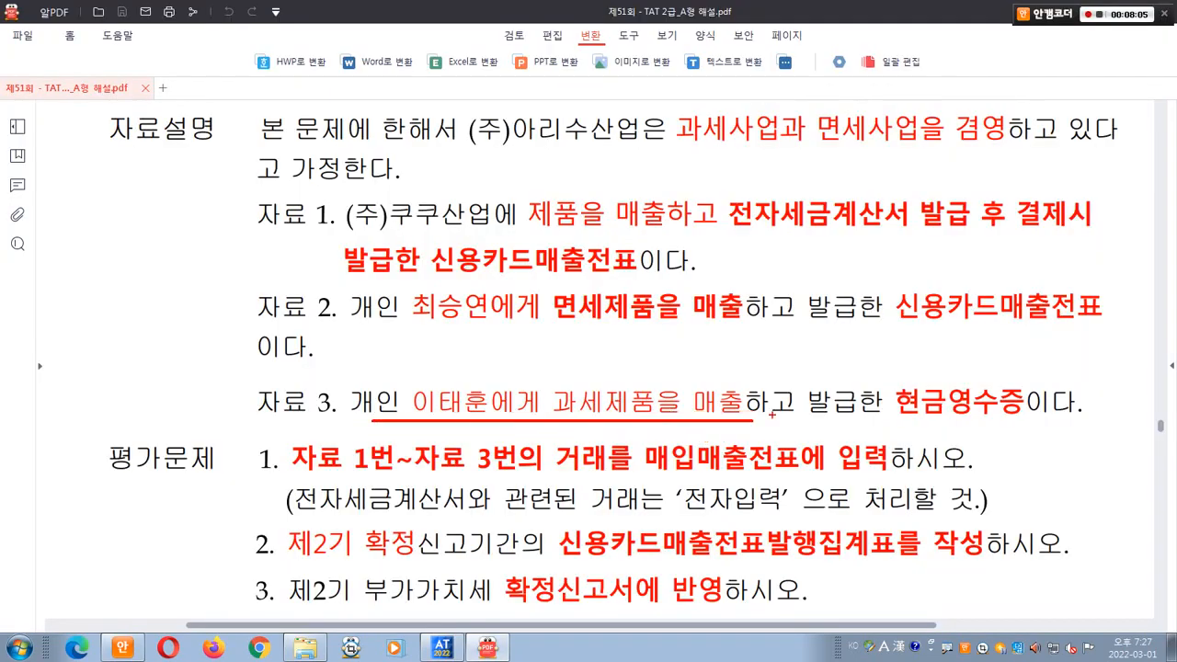
mouse_move(957, 428)
mouse_down()
mouse_move(892, 366)
mouse_move(974, 409)
mouse_up()
drag(892, 359, 943, 356)
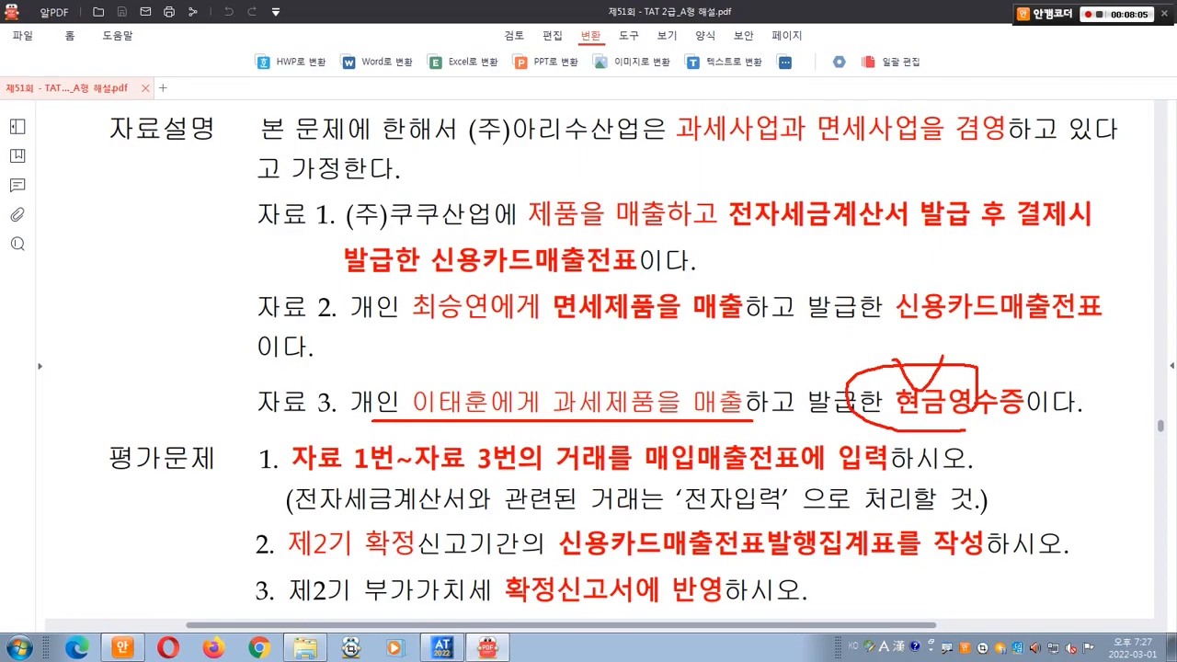
key(alt+Tab)
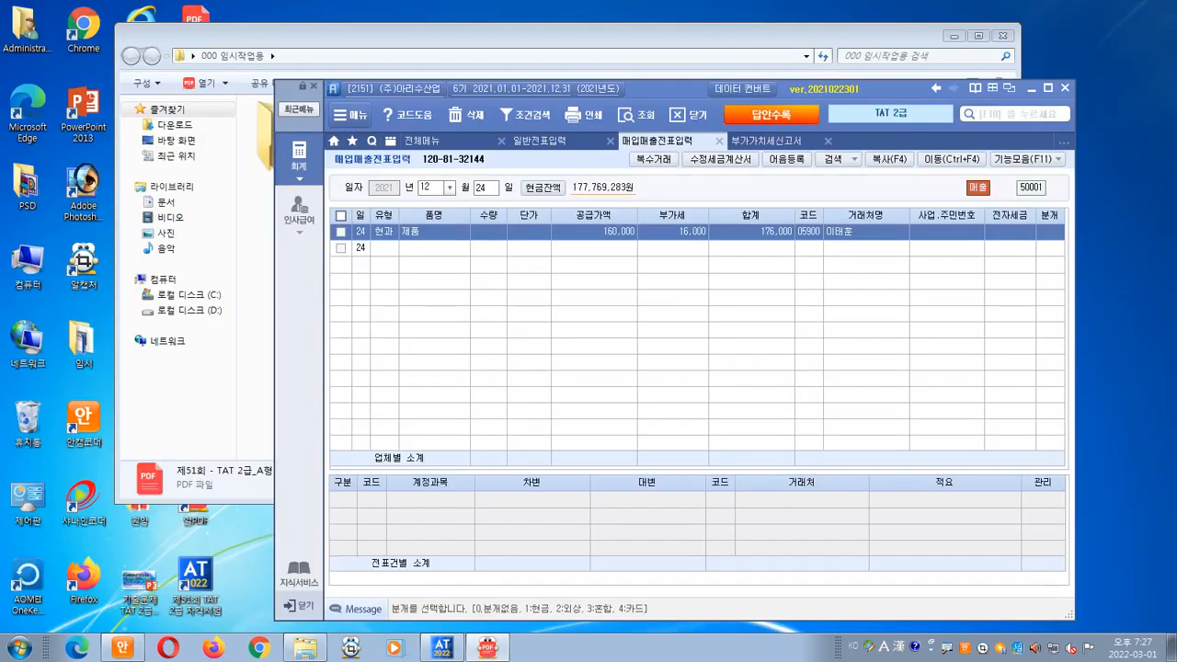
key(alt+Tab)
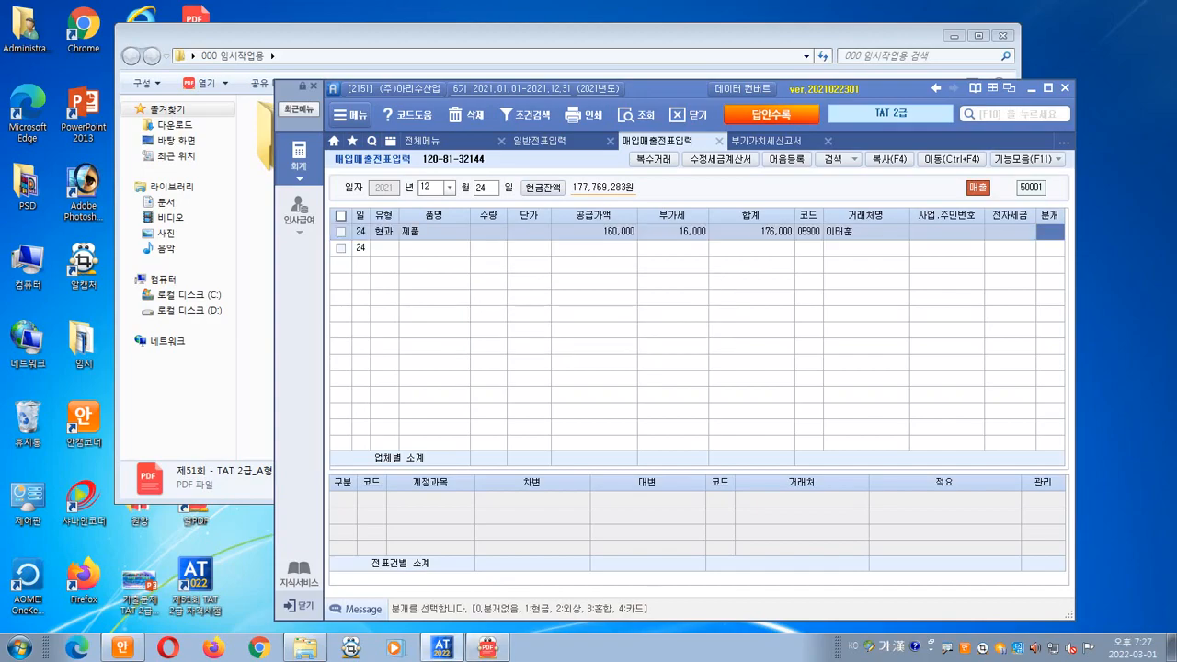
key(3)
key(Return)
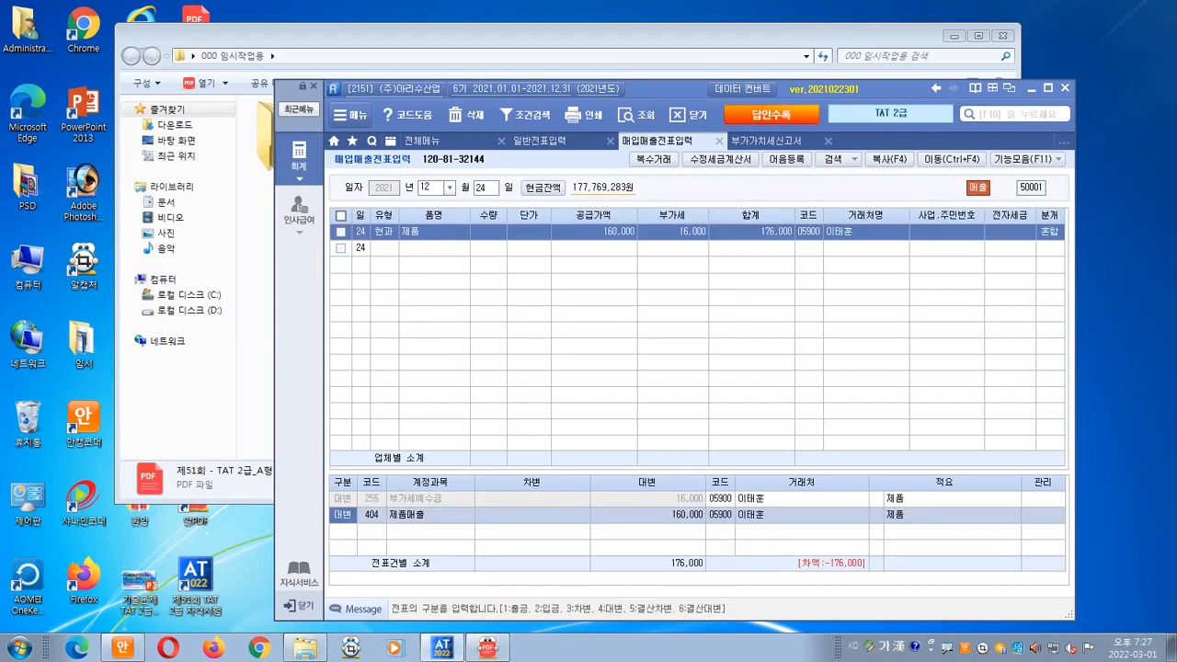
key(Return)
key(Return)
key(Return)
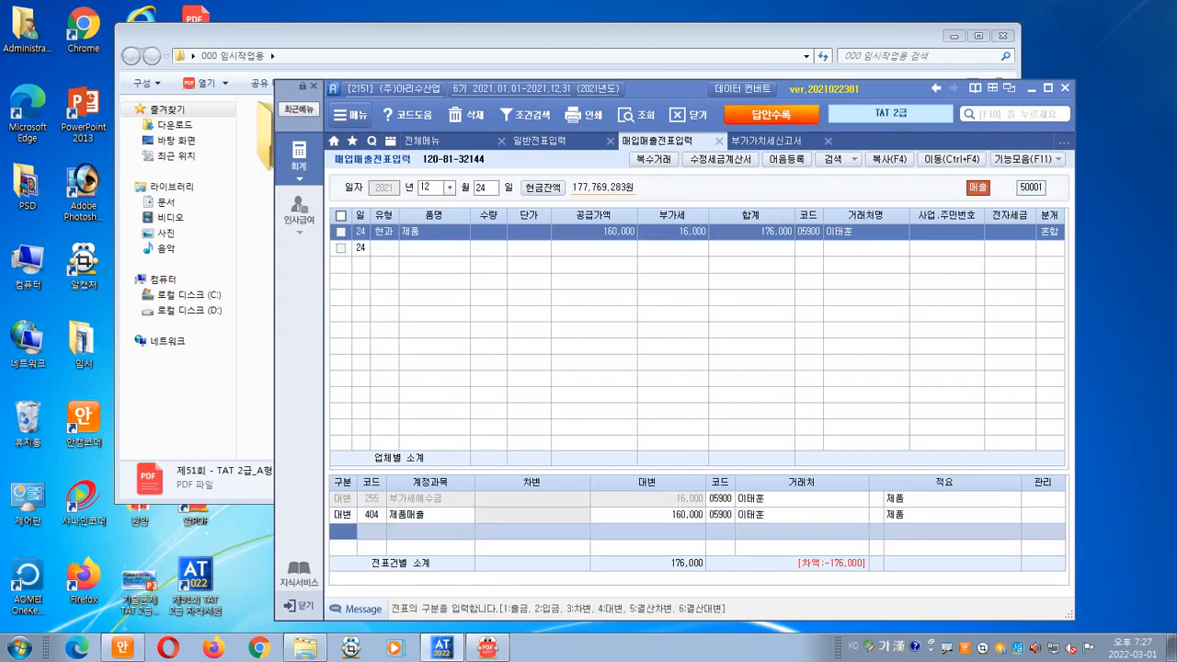
- Add a 차변 line for 101 현금 of 176,000 to complete the December 24 entry
key(3)
key(Return)
text(101)
key(Return)
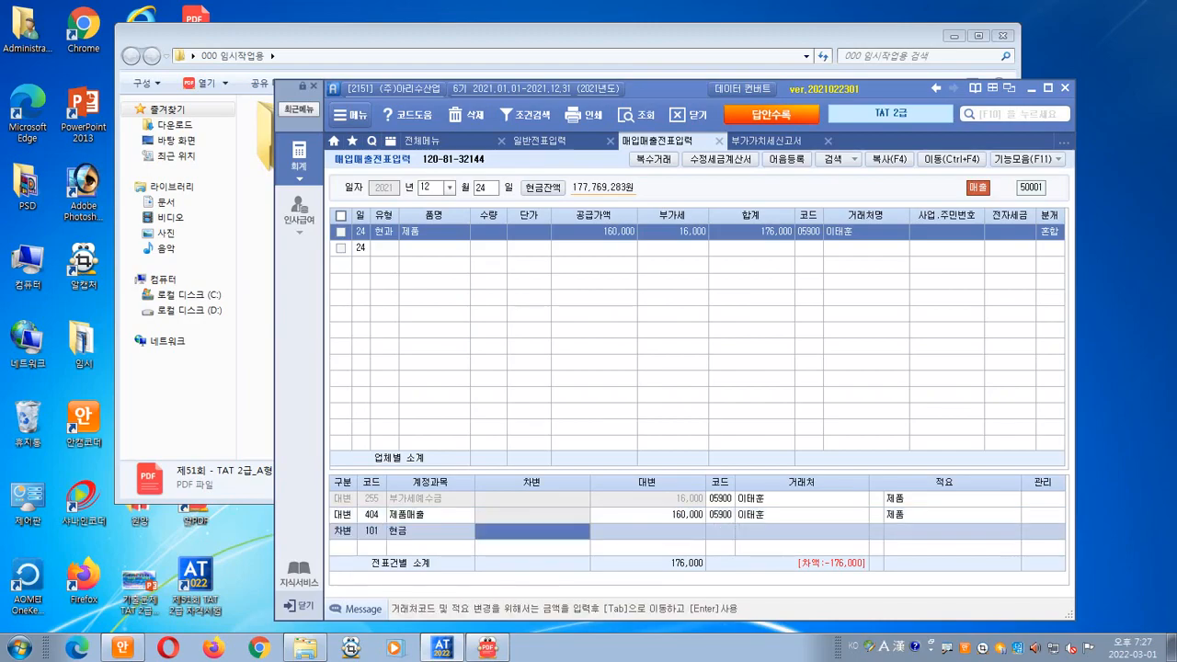
text(1760000)
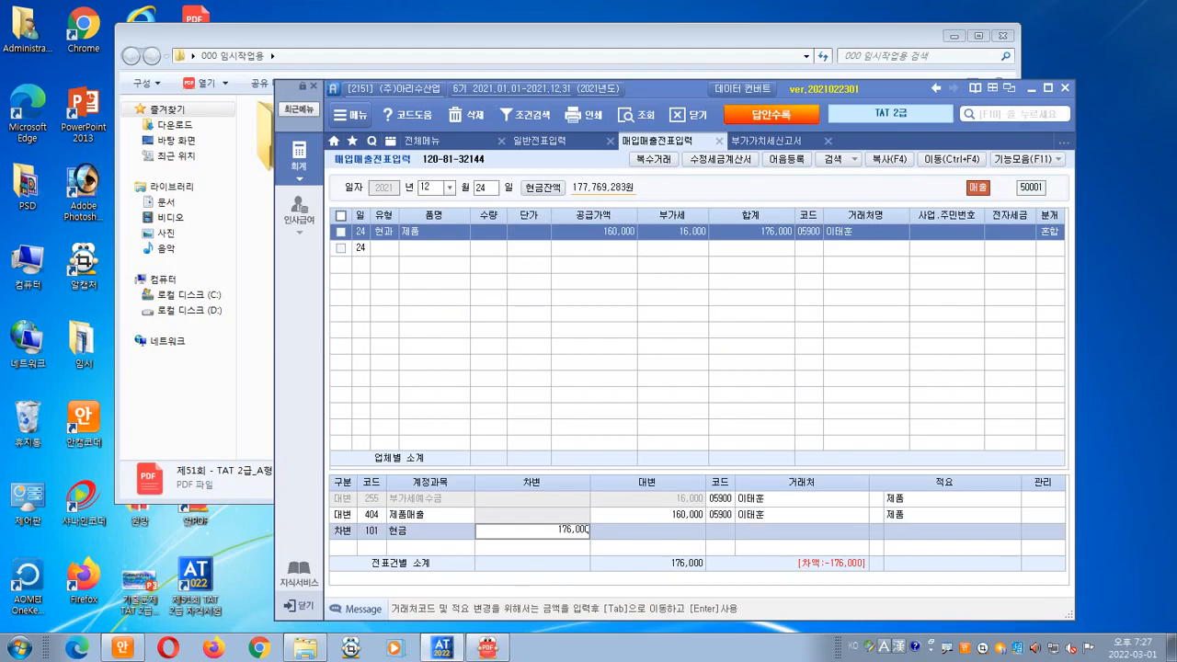
key(Return)
click(595, 232)
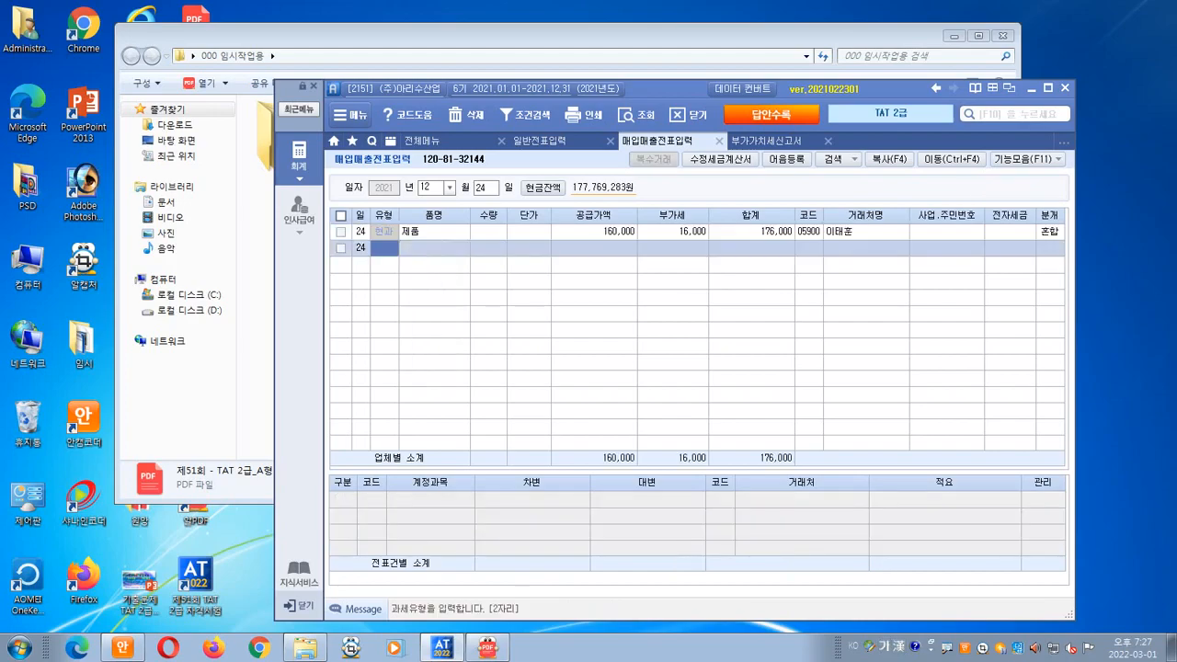
key(ctrl+2)
mouse_move(480, 204)
mouse_down()
mouse_move(419, 177)
mouse_move(494, 198)
mouse_up()
drag(379, 210, 401, 221)
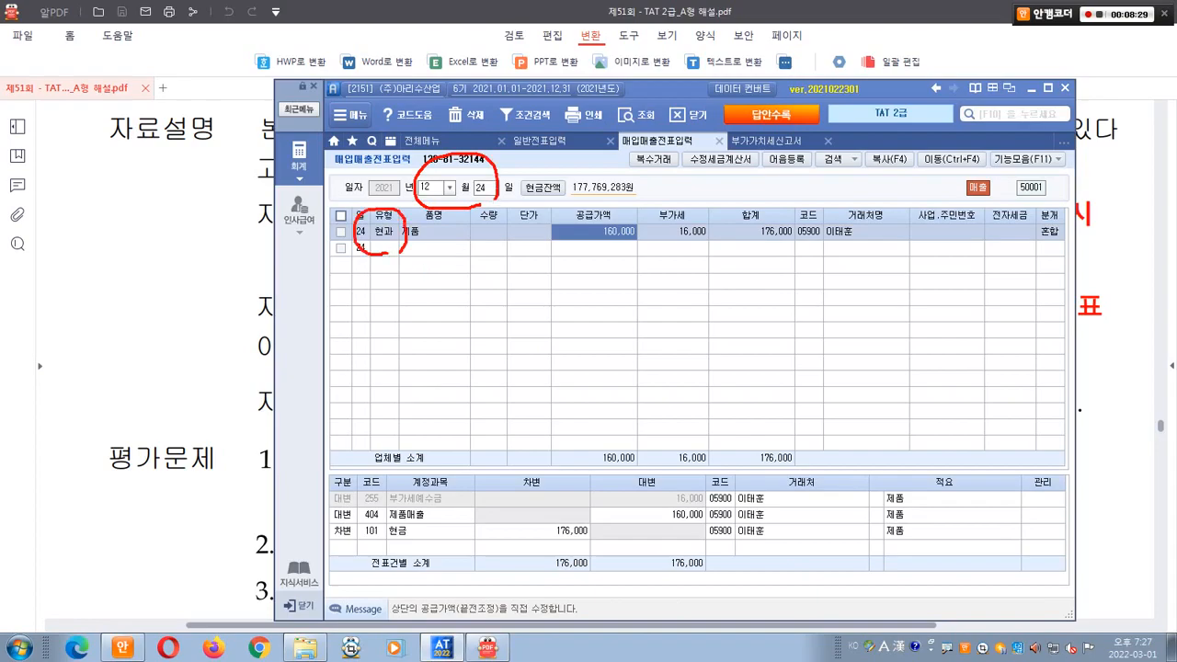
drag(573, 243, 855, 243)
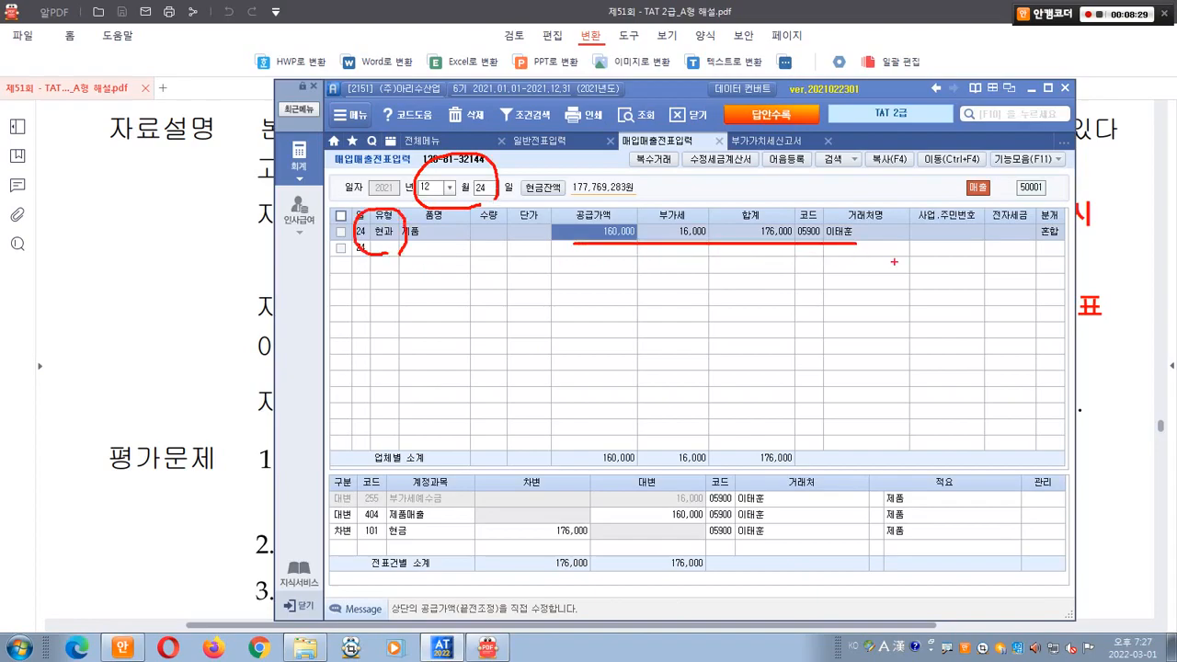
drag(1064, 257, 1067, 206)
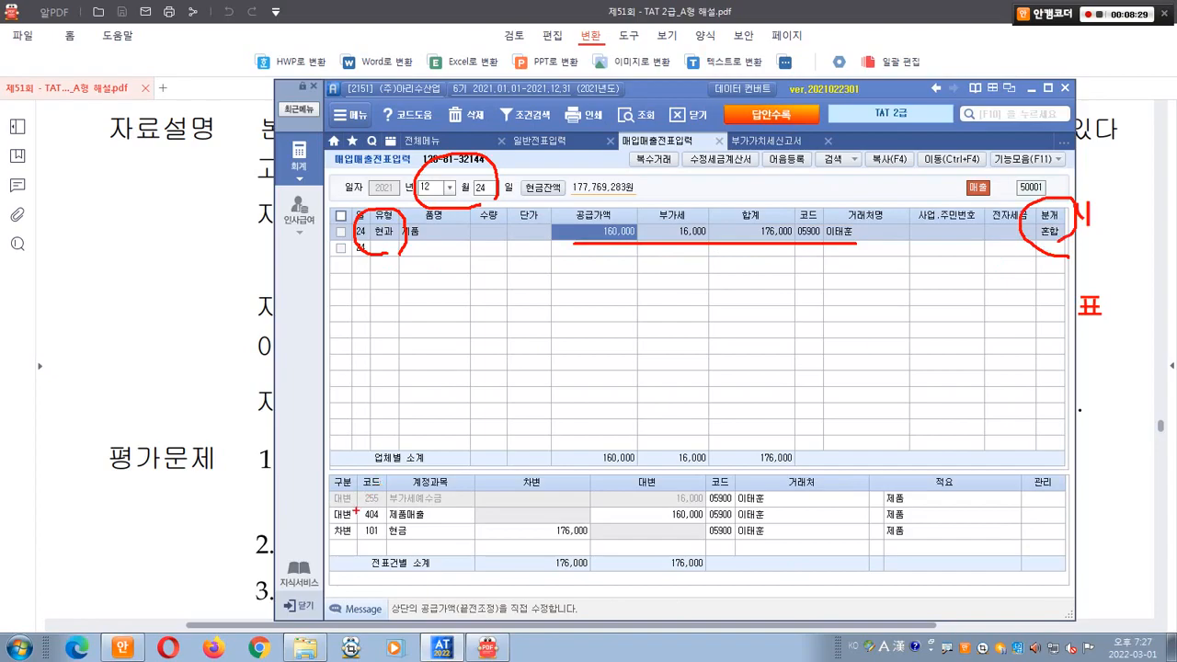
- Check the December 24 journal lines and evaluation items 1 and 2 in the exam PDF, and open the 신용카드매출전표발행집계표
mouse_move(324, 484)
mouse_down()
mouse_move(712, 561)
mouse_move(783, 544)
mouse_move(759, 497)
mouse_up()
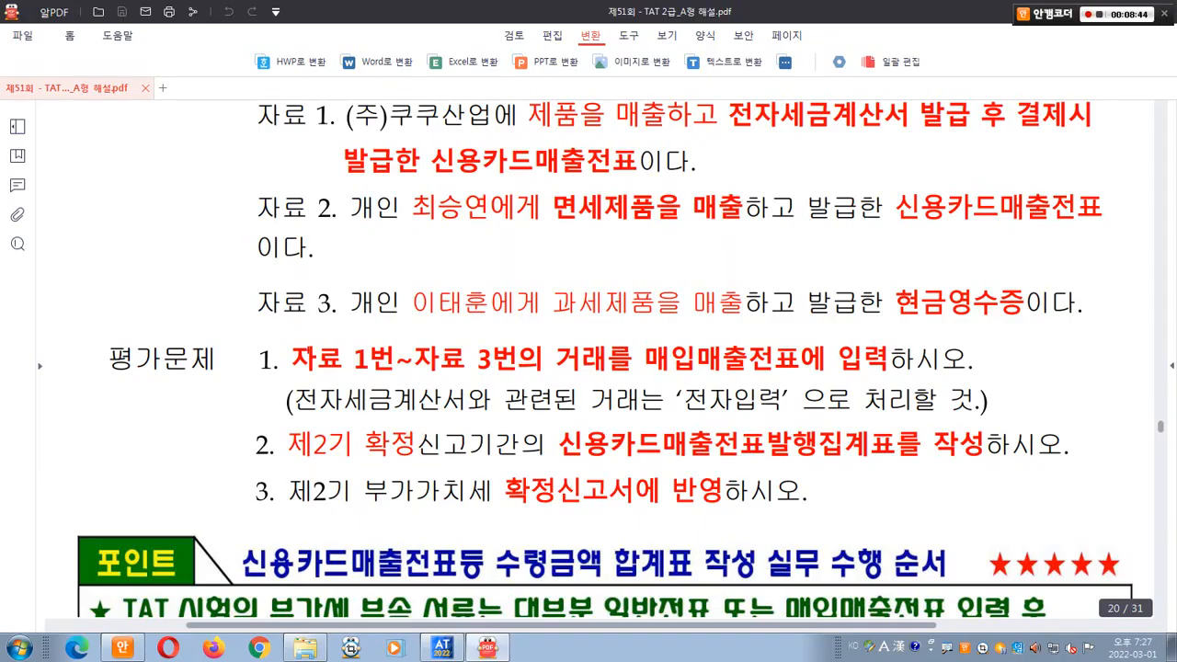
drag(306, 327, 228, 372)
drag(250, 464, 429, 466)
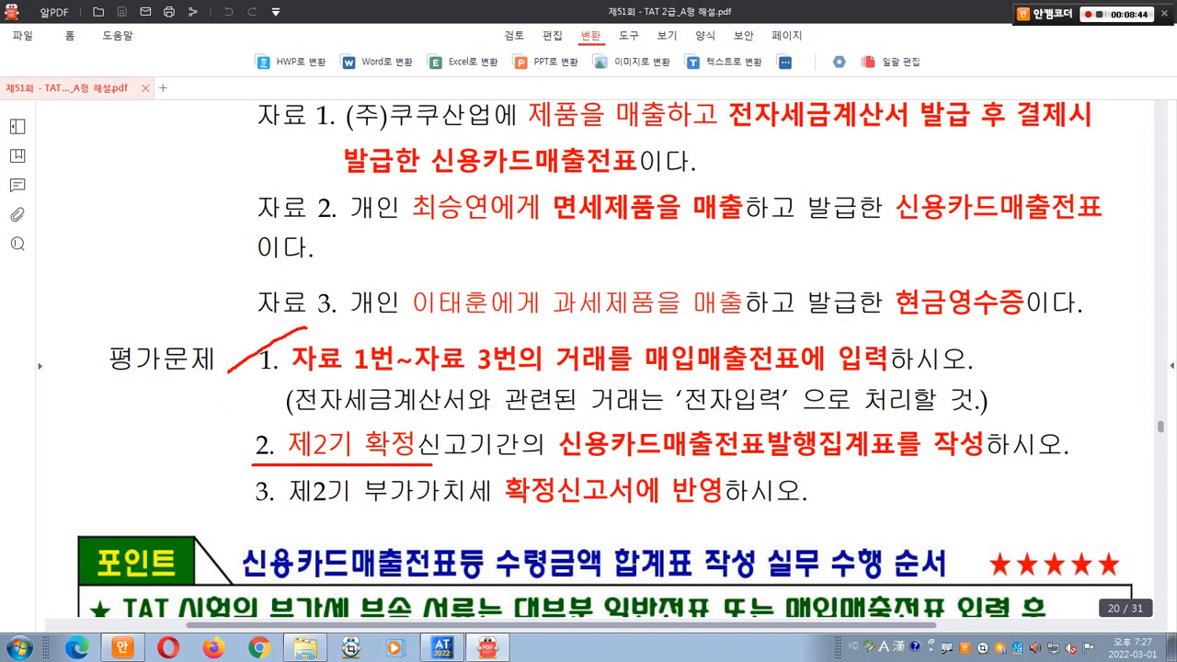
drag(550, 466, 1004, 467)
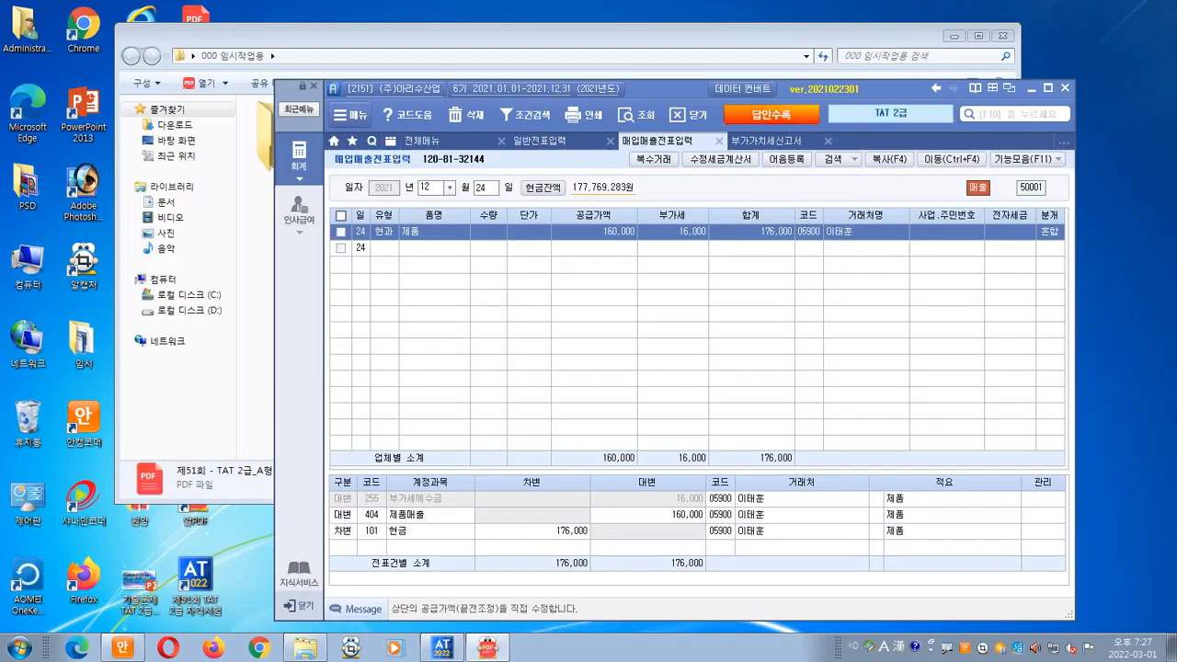
click(430, 140)
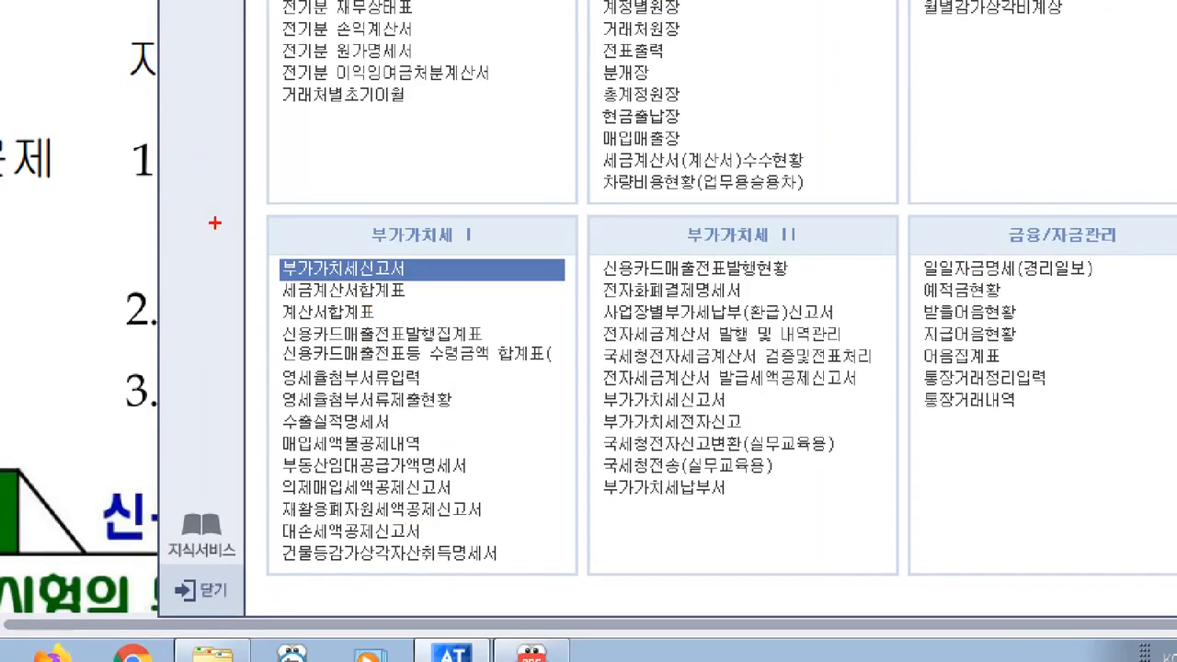
drag(307, 396, 528, 570)
drag(603, 530, 622, 596)
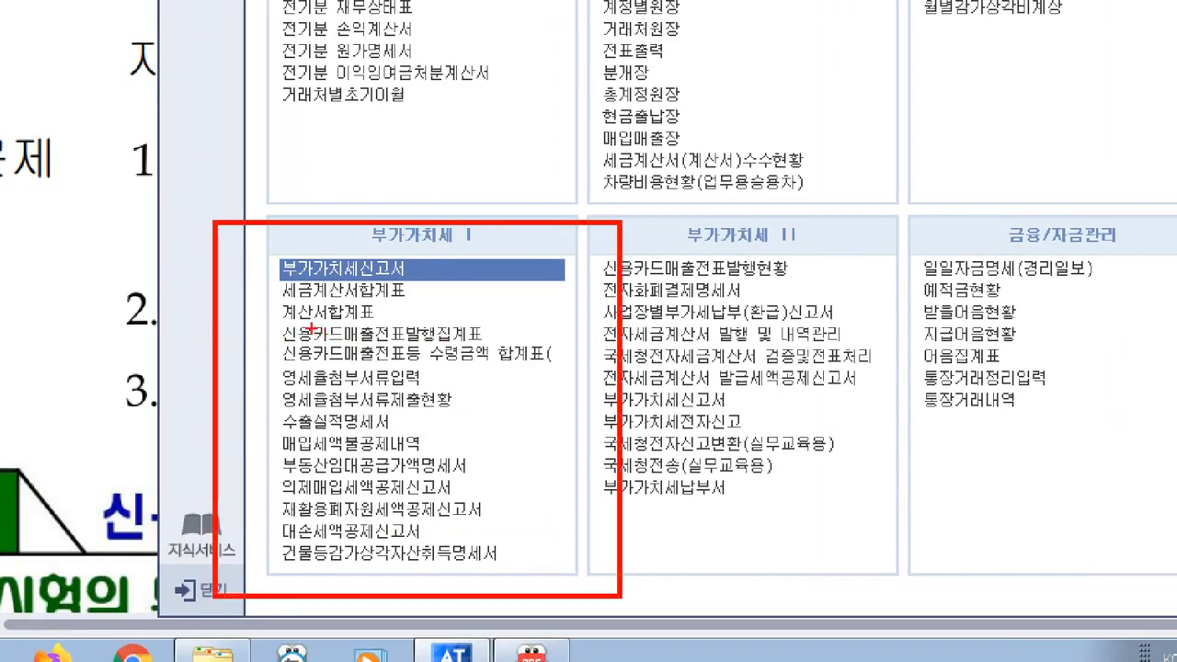
mouse_move(274, 319)
mouse_down()
mouse_move(360, 343)
mouse_move(502, 350)
mouse_move(491, 321)
mouse_move(513, 252)
mouse_up()
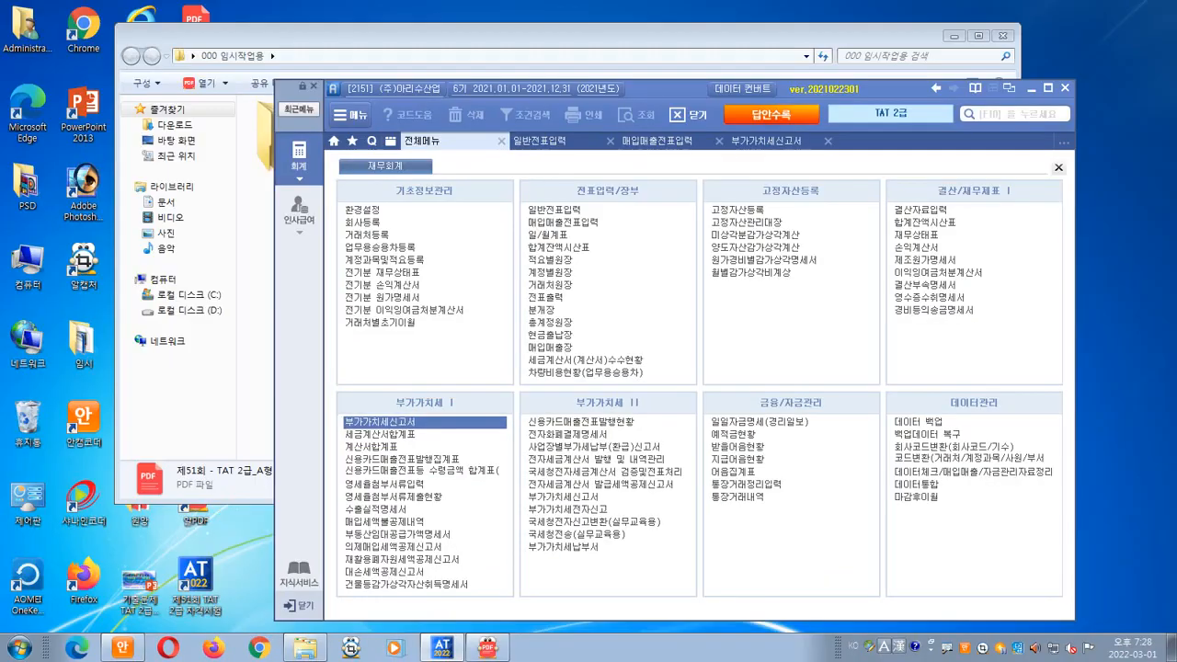
click(402, 458)
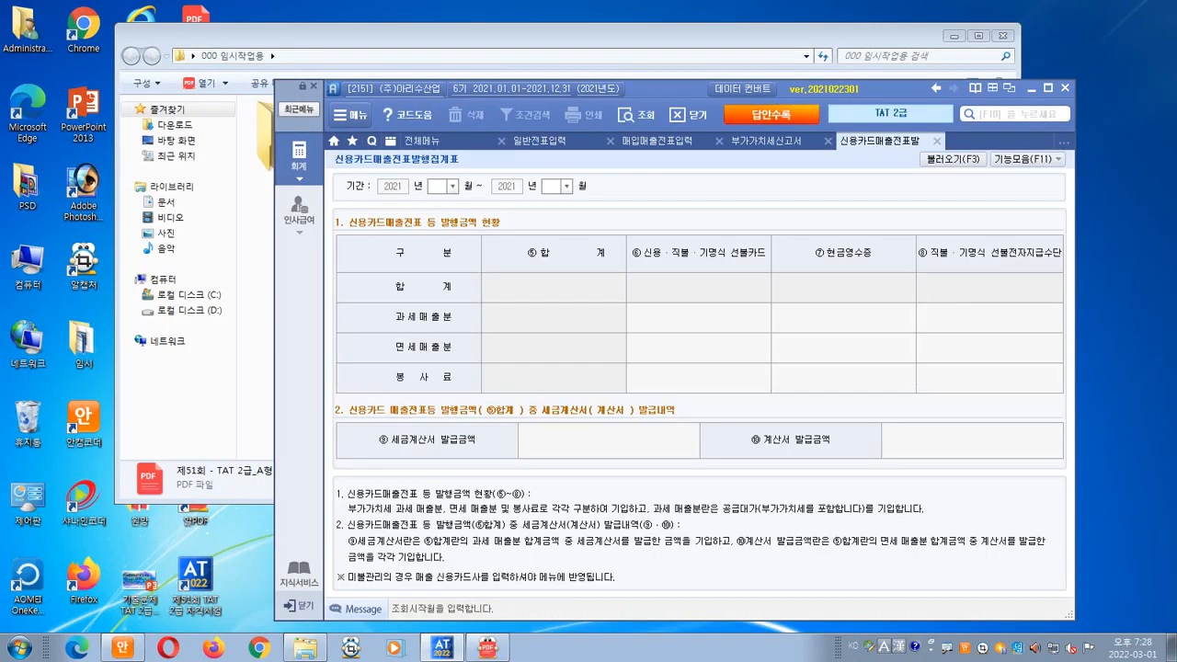
- Set the 집계표 period to months 10 through 12 of 2021 and load the data from 일반전표 and 매입매출전표
text(10)
text(12)
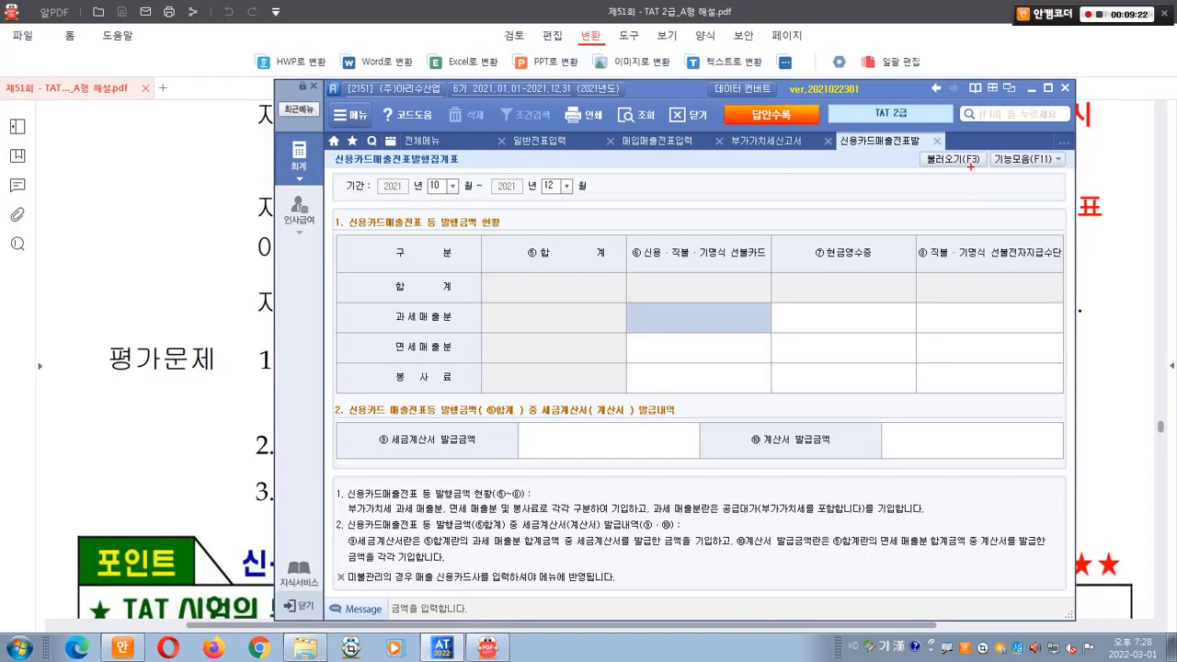
mouse_move(972, 168)
mouse_down()
mouse_move(974, 181)
mouse_move(889, 145)
mouse_move(991, 112)
mouse_move(967, 189)
mouse_move(986, 236)
mouse_move(975, 184)
mouse_up()
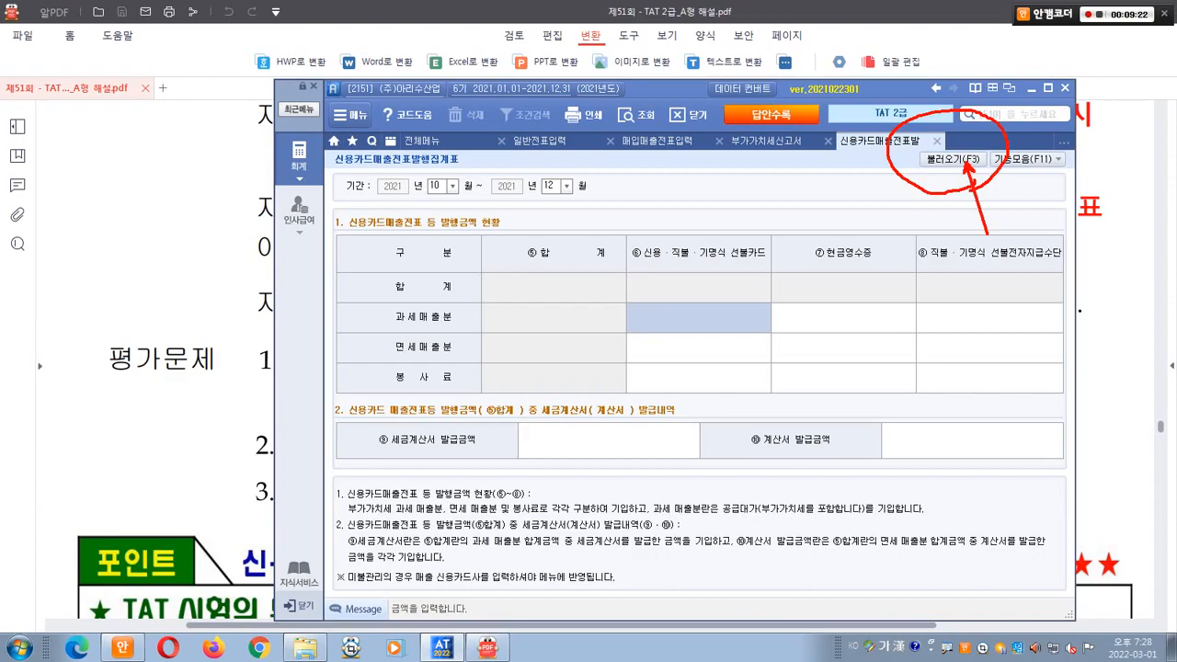
key(Escape)
click(953, 159)
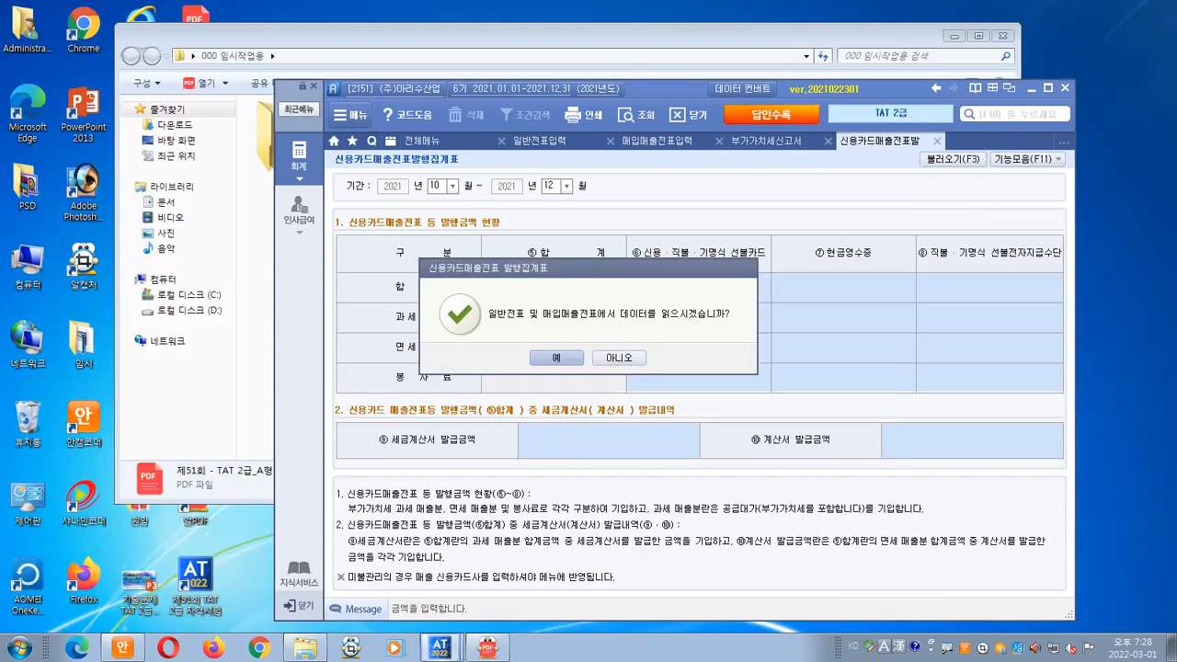
key(Return)
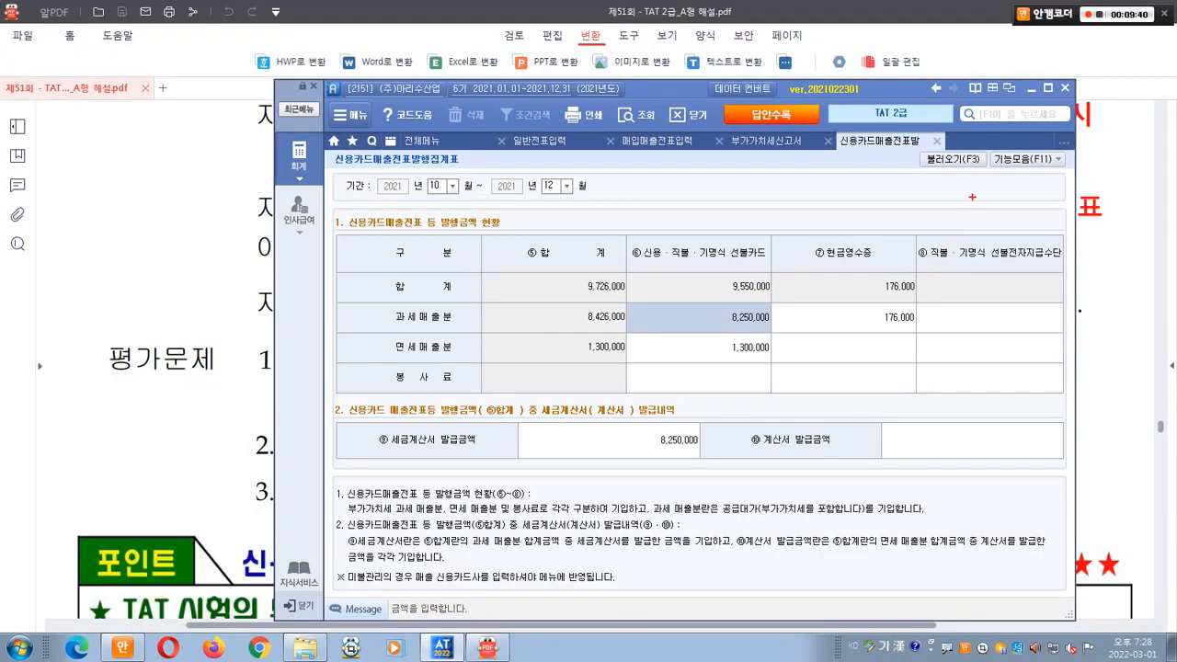
- Examine the 집계표's 합계, 과세매출분, 면세매출분 and 현금영수증 amounts and compare them with the 세금계산서 발급금액
mouse_move(973, 192)
mouse_down()
mouse_move(924, 167)
mouse_move(992, 177)
mouse_move(977, 188)
mouse_up()
drag(986, 238, 970, 166)
drag(542, 269, 916, 302)
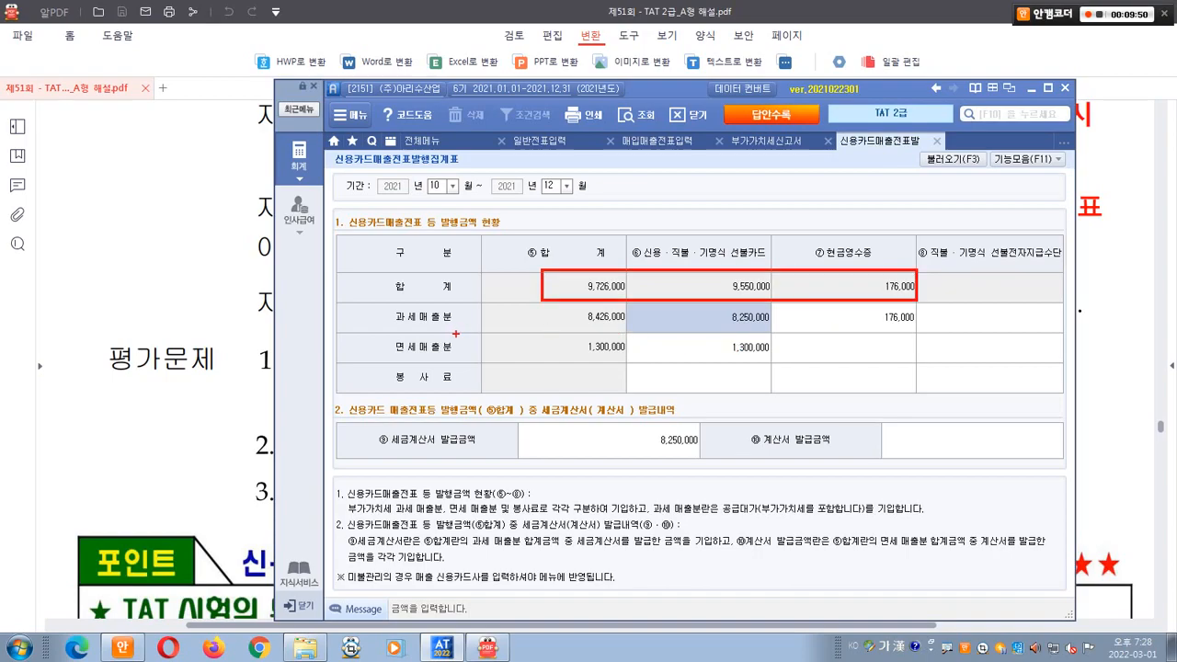
mouse_move(455, 334)
mouse_down()
mouse_move(424, 333)
mouse_move(447, 301)
mouse_move(449, 328)
mouse_up()
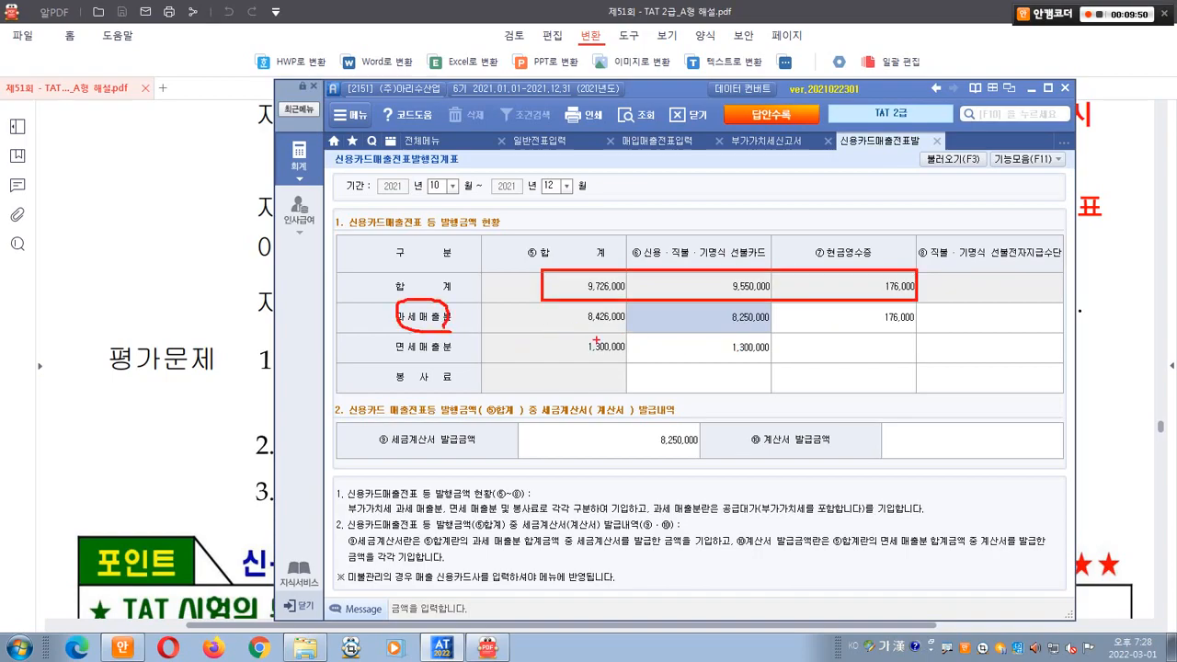
drag(574, 332, 835, 332)
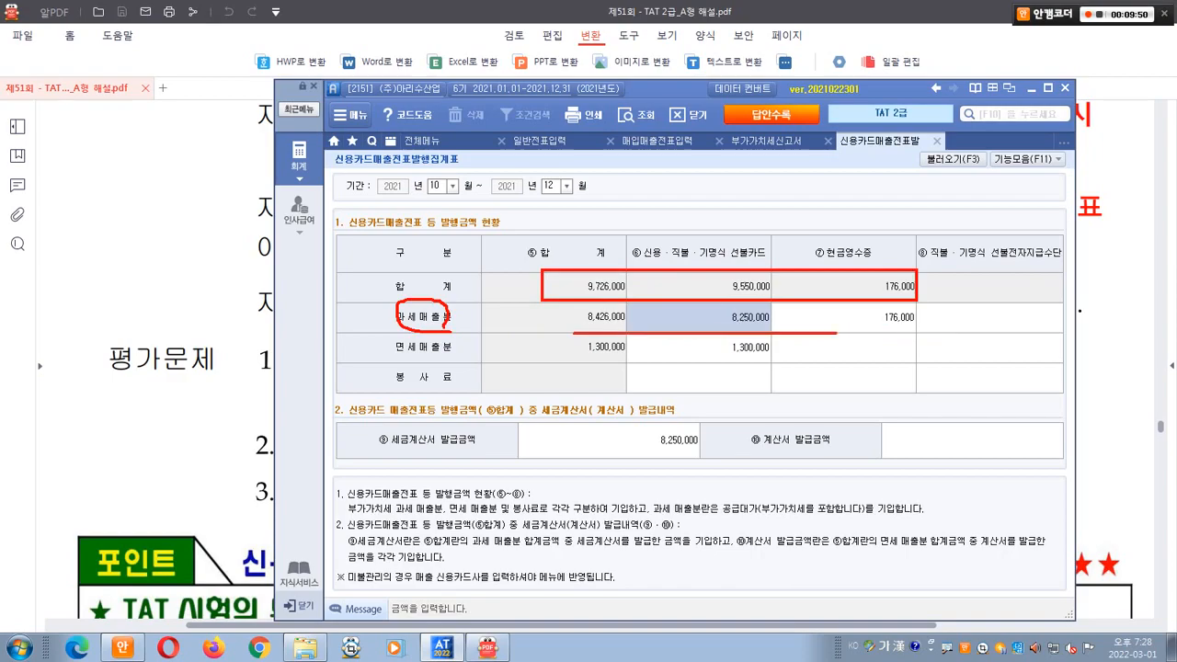
key(ctrl+z)
drag(575, 333, 787, 332)
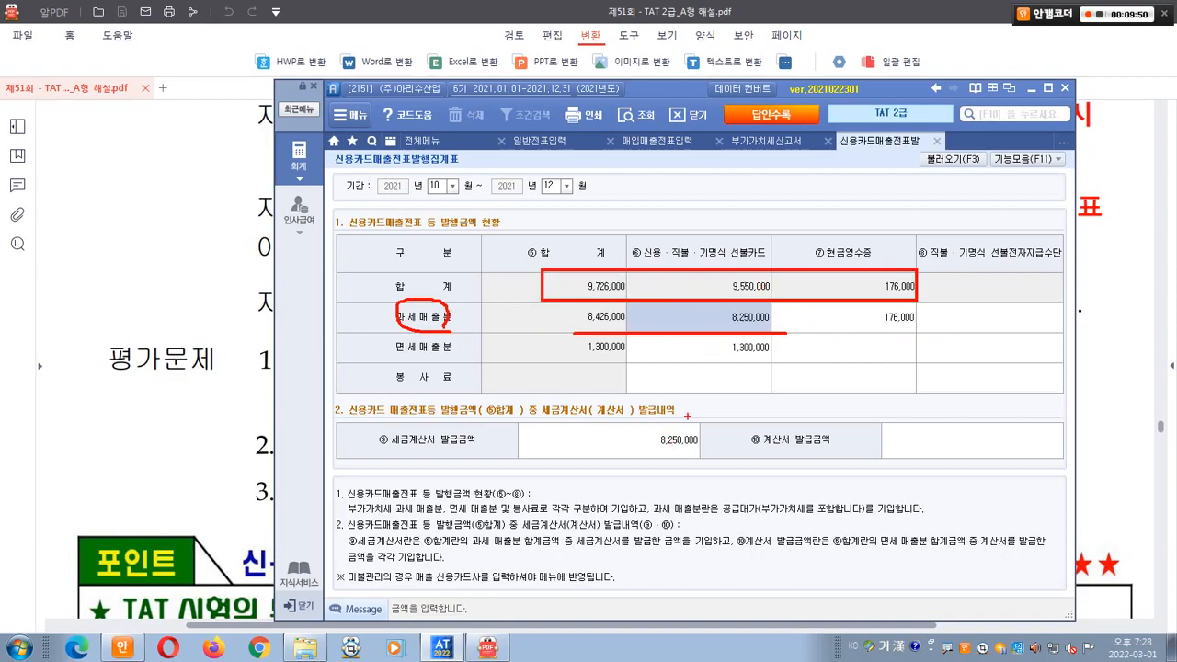
mouse_move(680, 459)
mouse_down()
mouse_move(642, 456)
mouse_move(708, 421)
mouse_move(669, 457)
mouse_up()
mouse_move(463, 457)
mouse_down()
mouse_move(410, 416)
mouse_move(636, 452)
mouse_up()
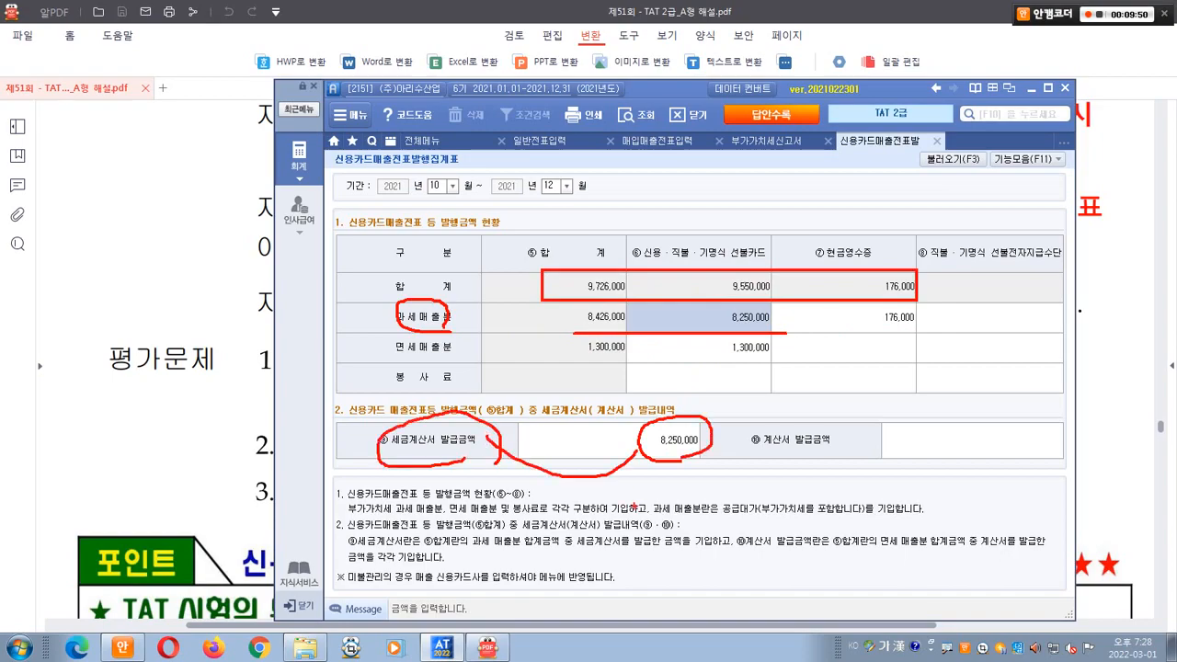
mouse_move(558, 458)
mouse_down()
mouse_move(550, 403)
mouse_move(565, 309)
mouse_up()
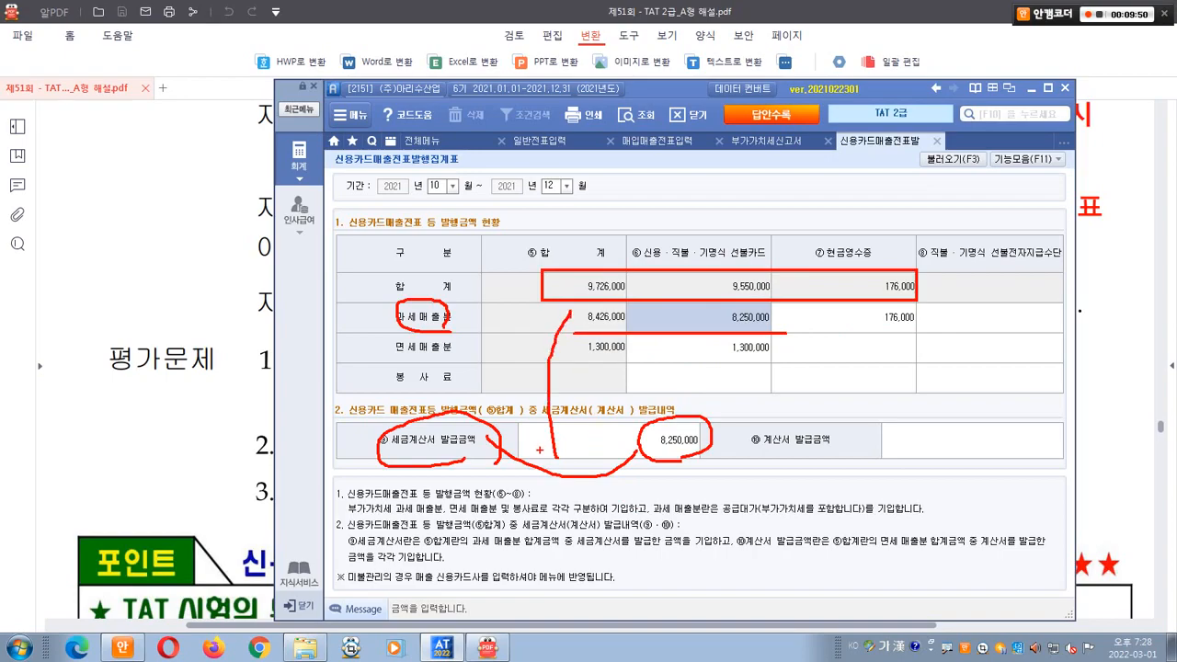
drag(447, 427, 489, 379)
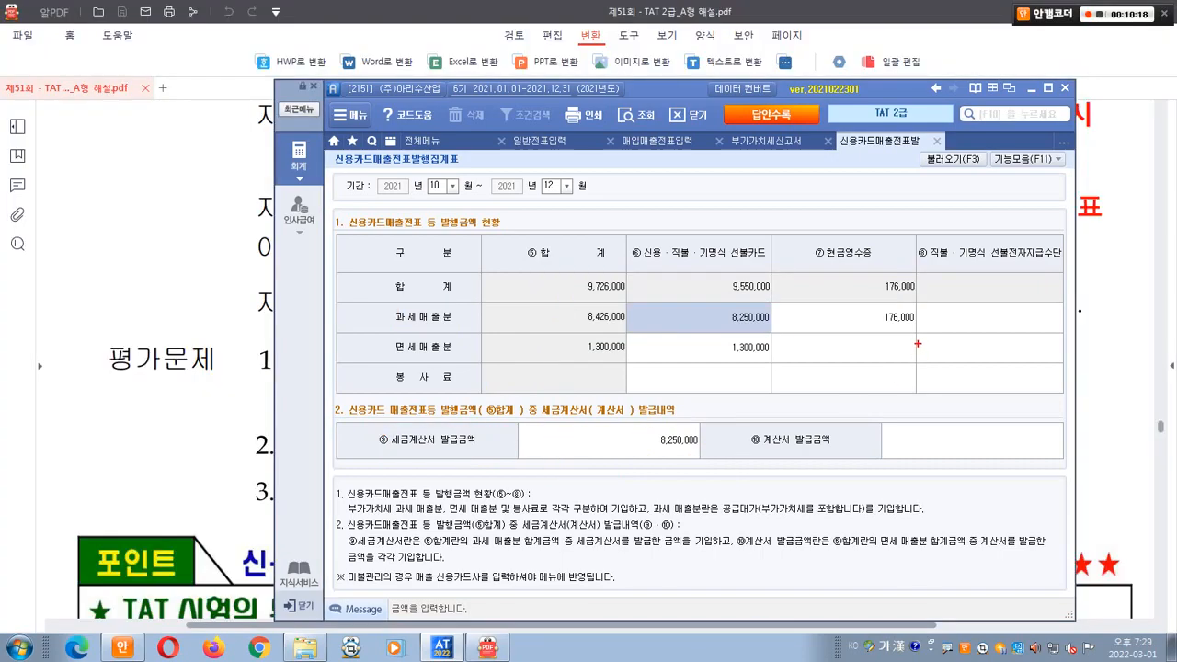
mouse_move(919, 340)
mouse_down()
mouse_move(900, 343)
mouse_move(800, 277)
mouse_move(891, 230)
mouse_move(917, 341)
mouse_up()
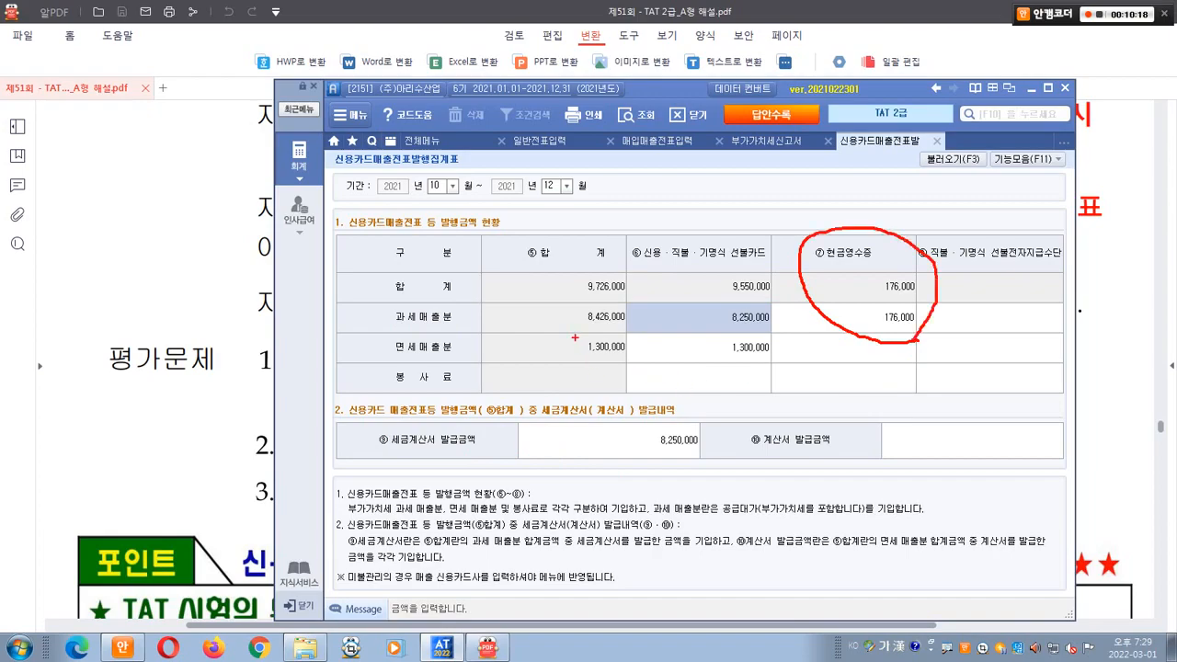
mouse_move(572, 337)
mouse_down()
mouse_move(736, 368)
mouse_move(725, 335)
mouse_move(708, 366)
mouse_move(747, 371)
mouse_up()
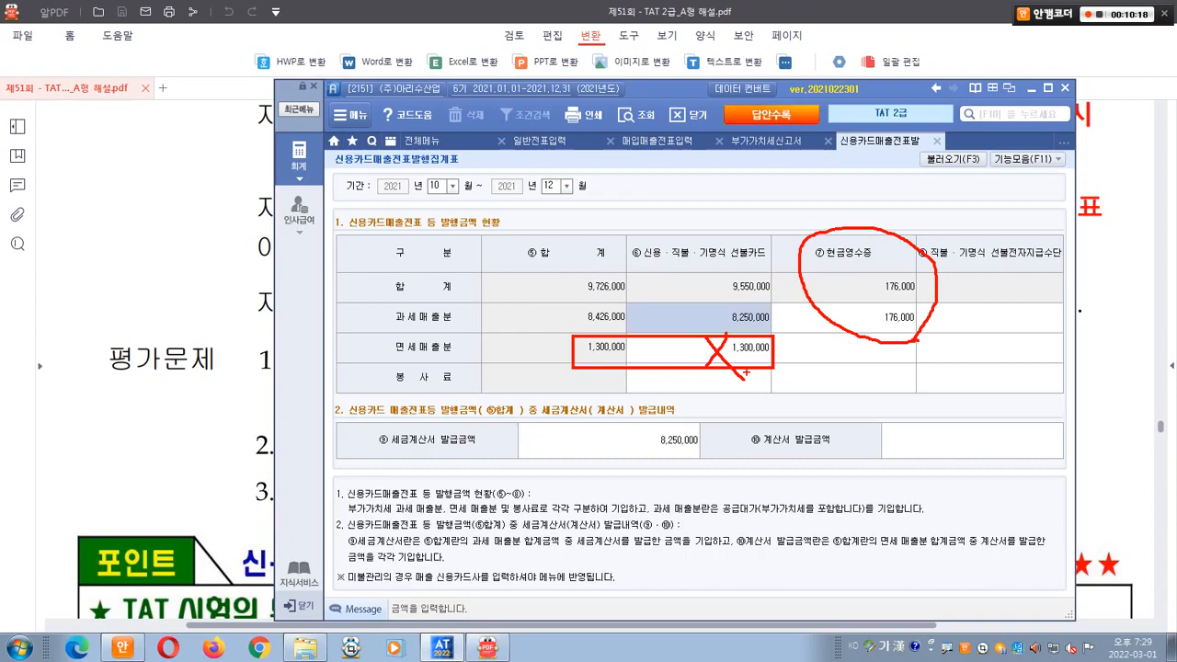
key(Escape)
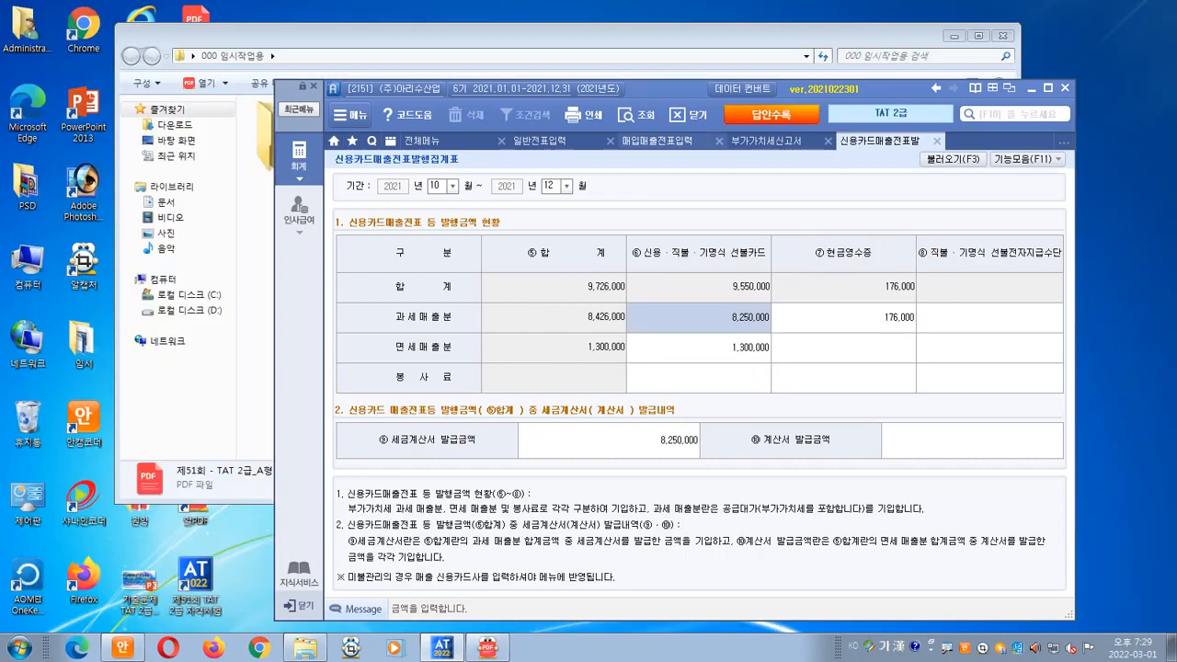
- Return to 매입매출전표입력, retrieve the October 20 entry for (주)쿠쿠산업 and select its 분개 type
click(658, 140)
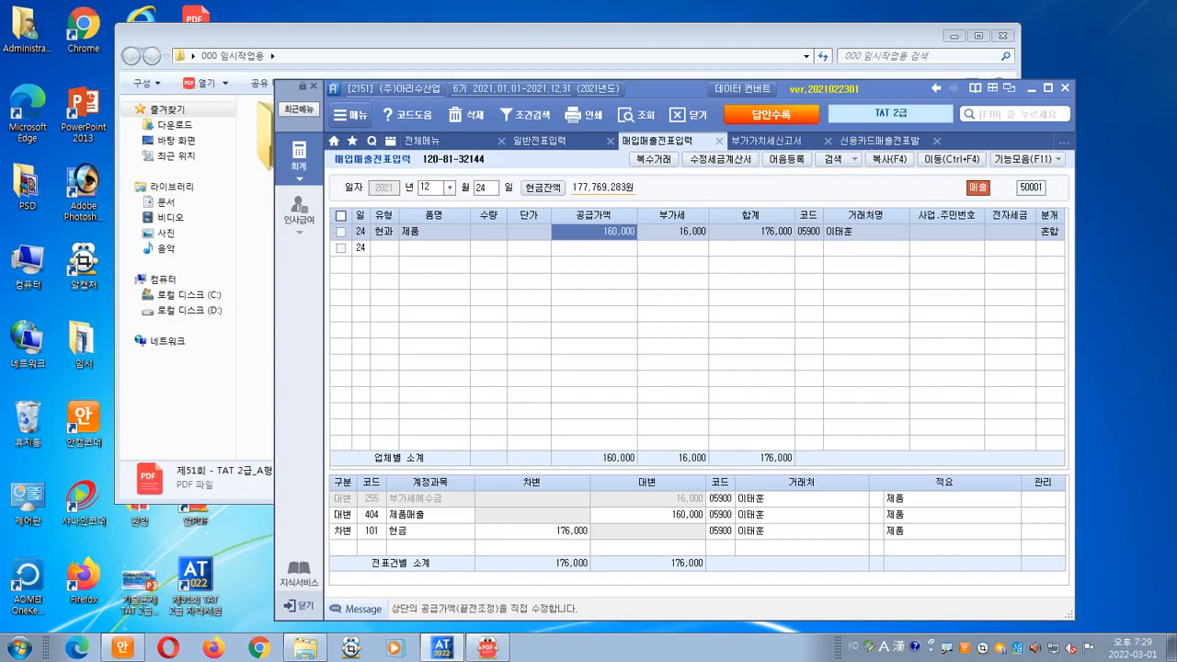
key(ctrl+2)
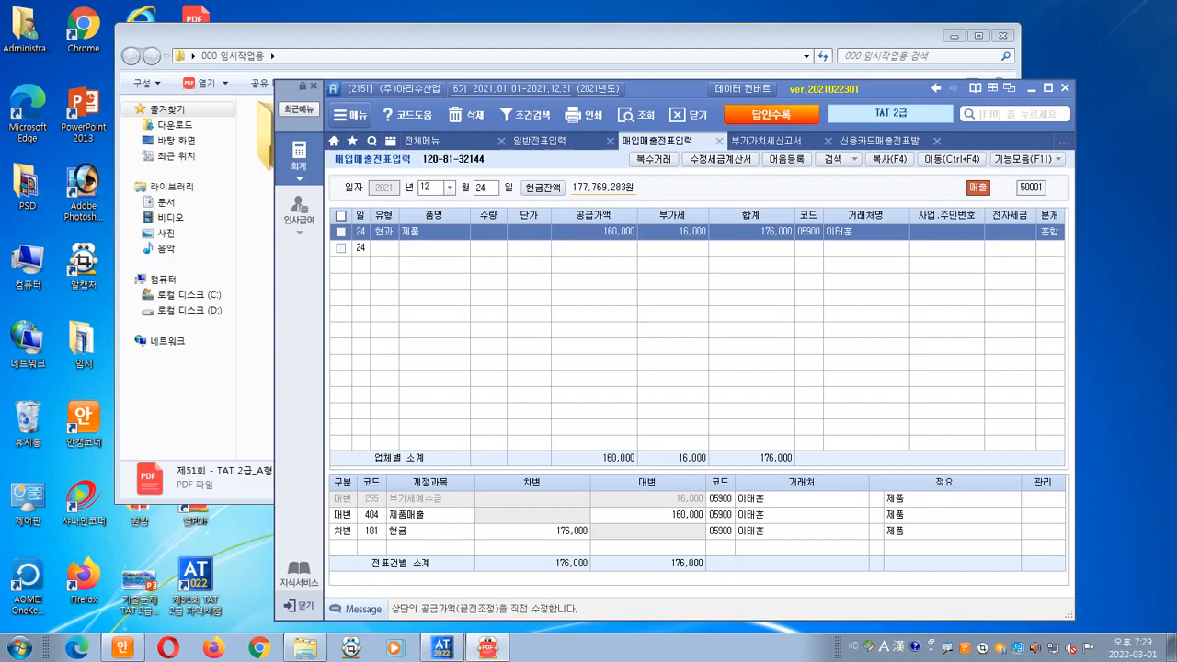
key(Escape)
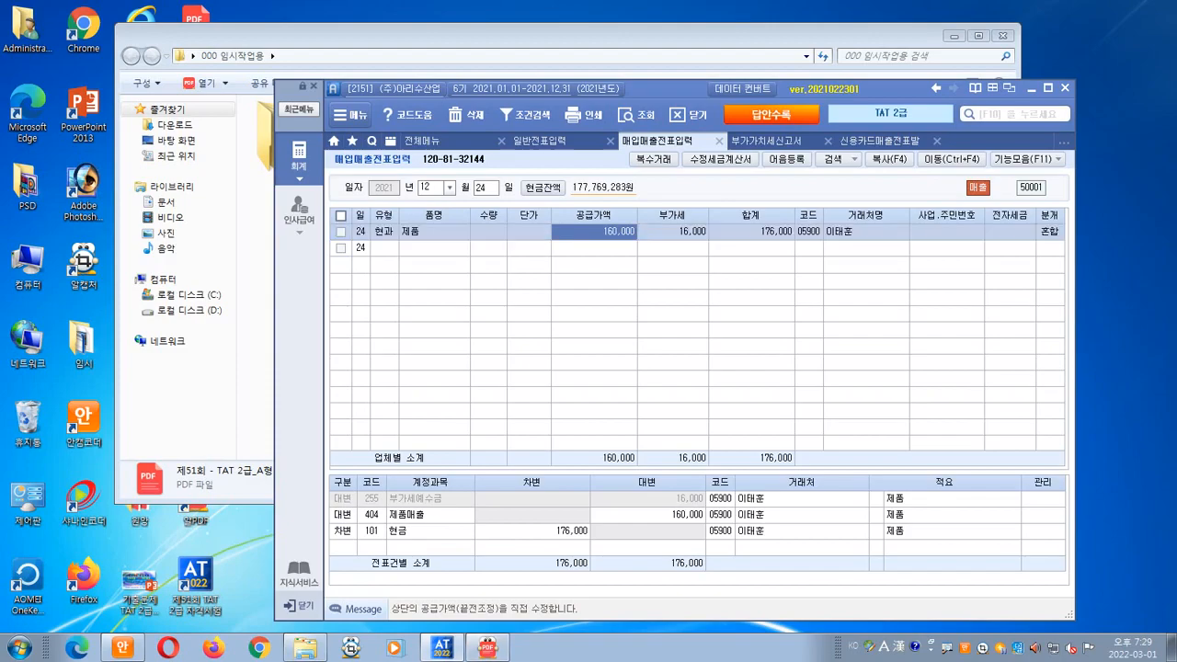
key(Escape)
text(10)
key(Return)
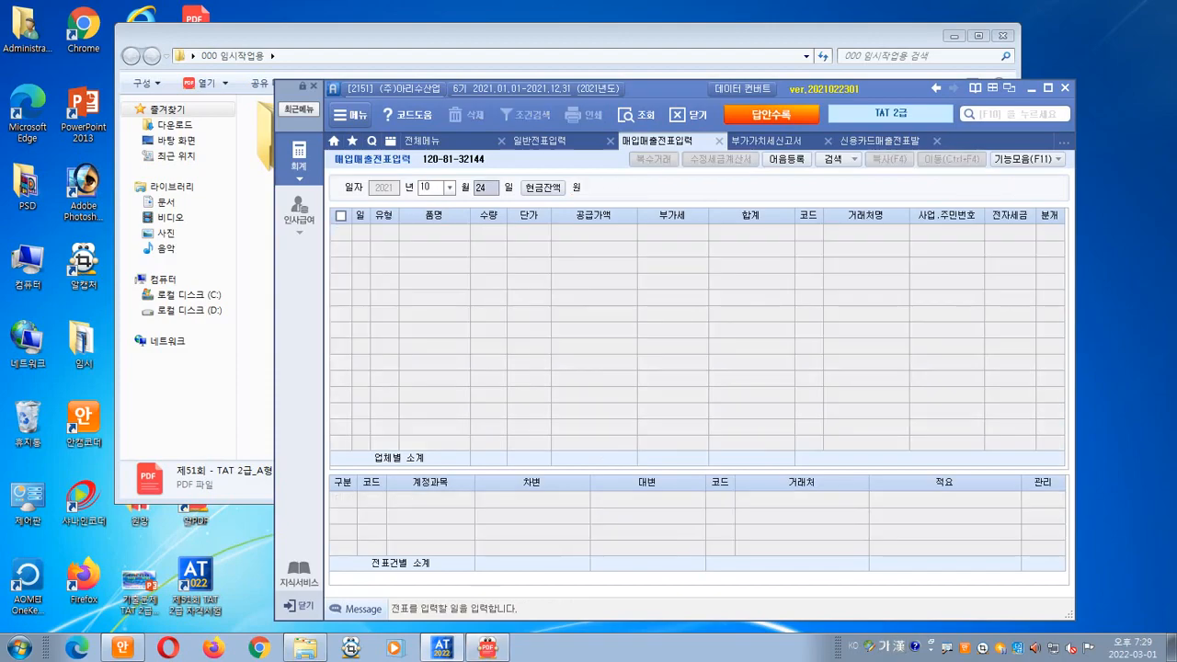
text(20)
key(Return)
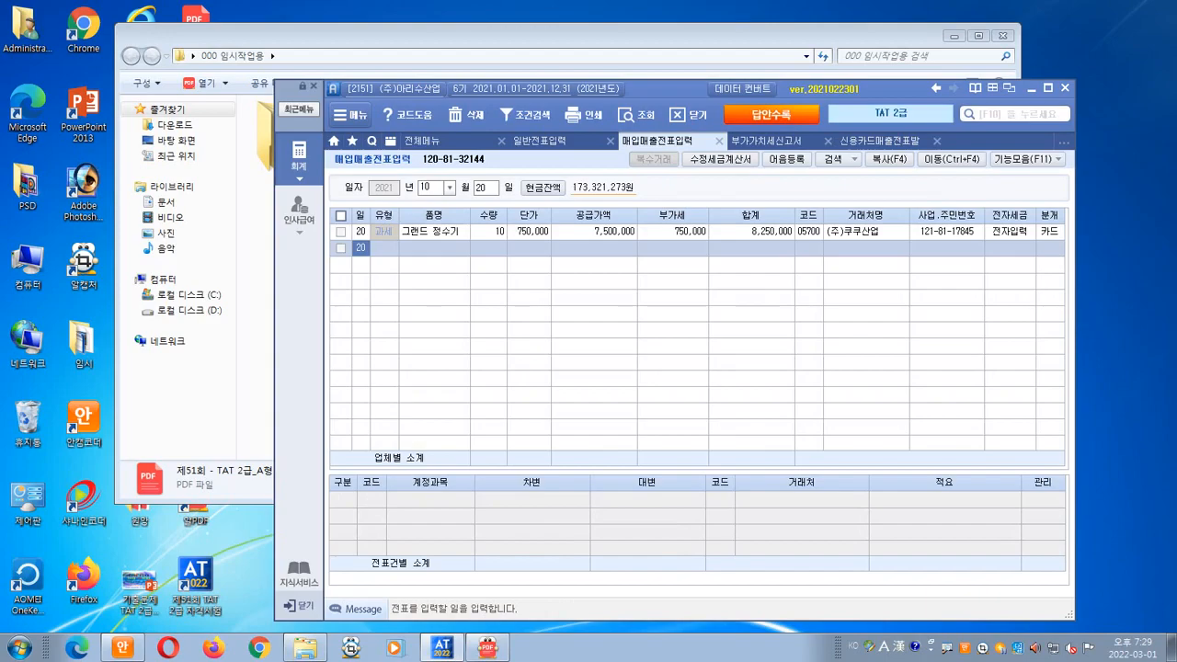
click(1049, 232)
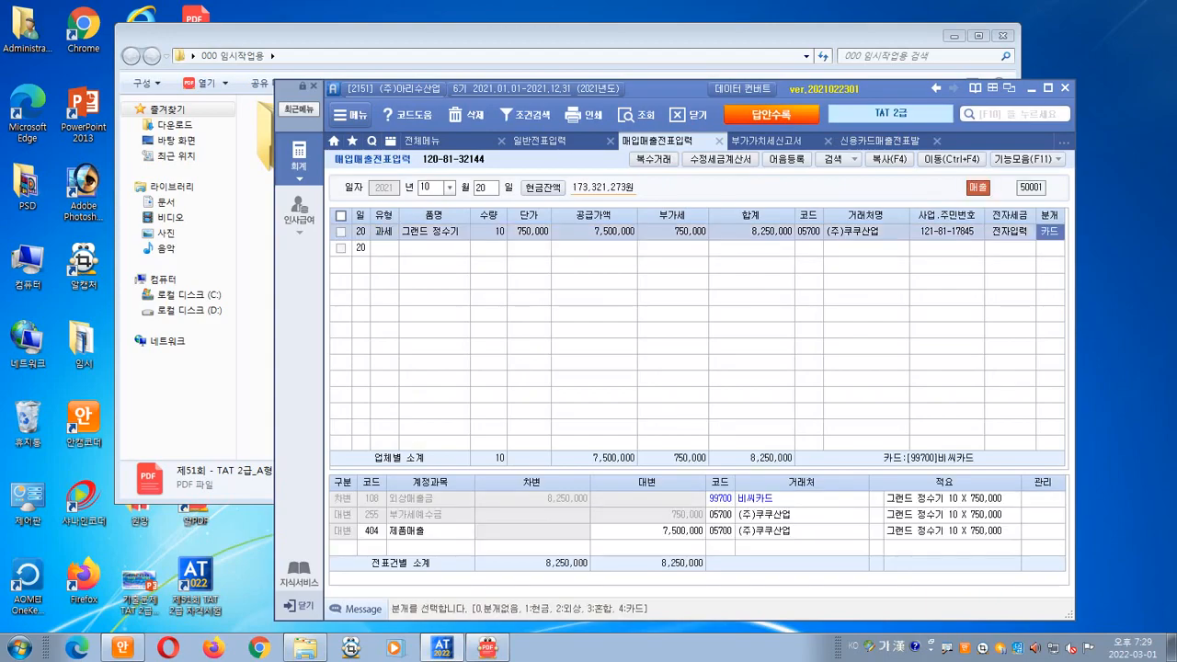
- Check the ⑨ 세금계산서 발급금액 field in the 신용카드매출전표발행집계표 against the October 20 entry's 분개 type
click(879, 141)
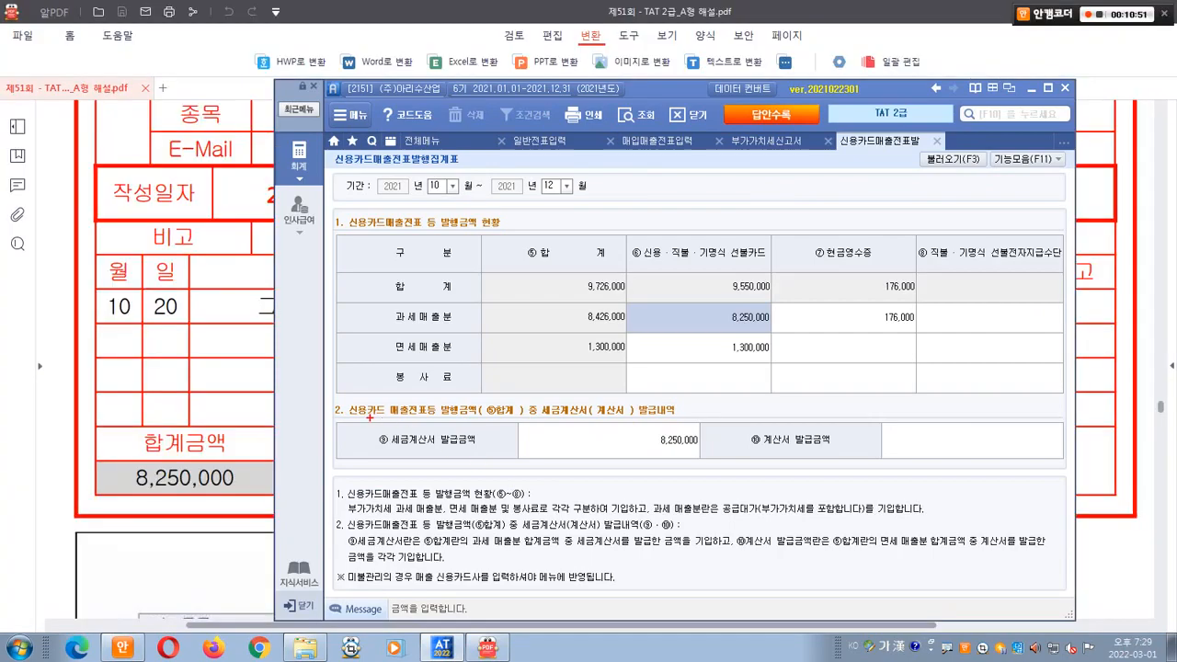
drag(370, 419, 809, 469)
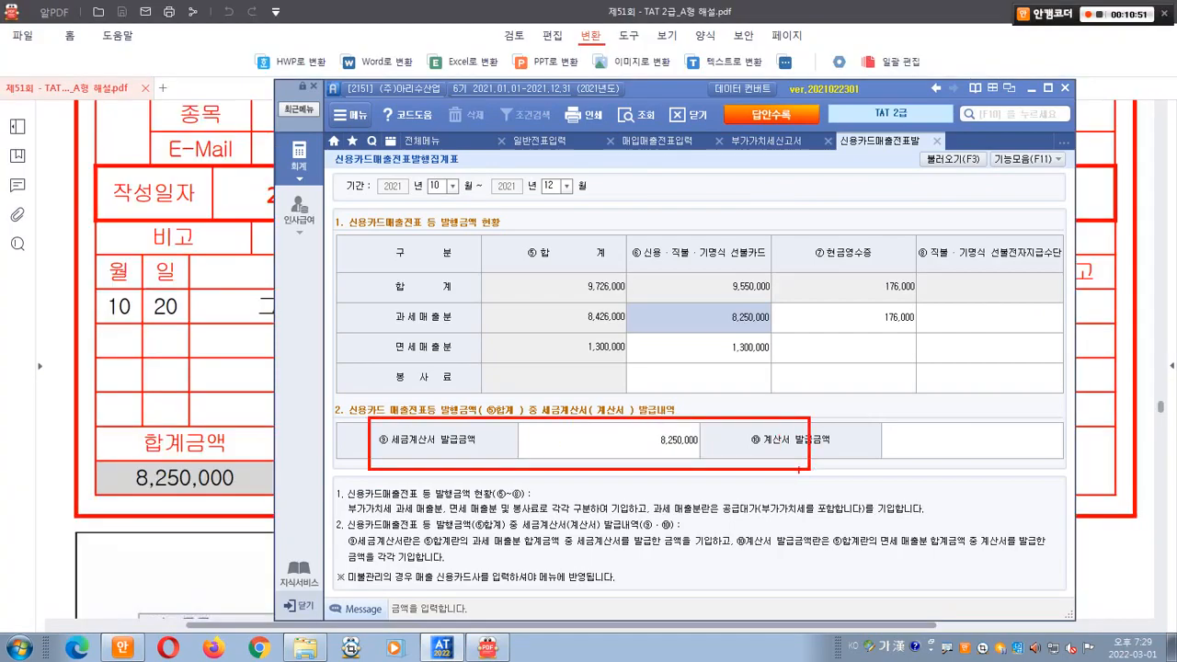
mouse_move(700, 471)
mouse_down()
mouse_move(690, 476)
mouse_move(701, 433)
mouse_up()
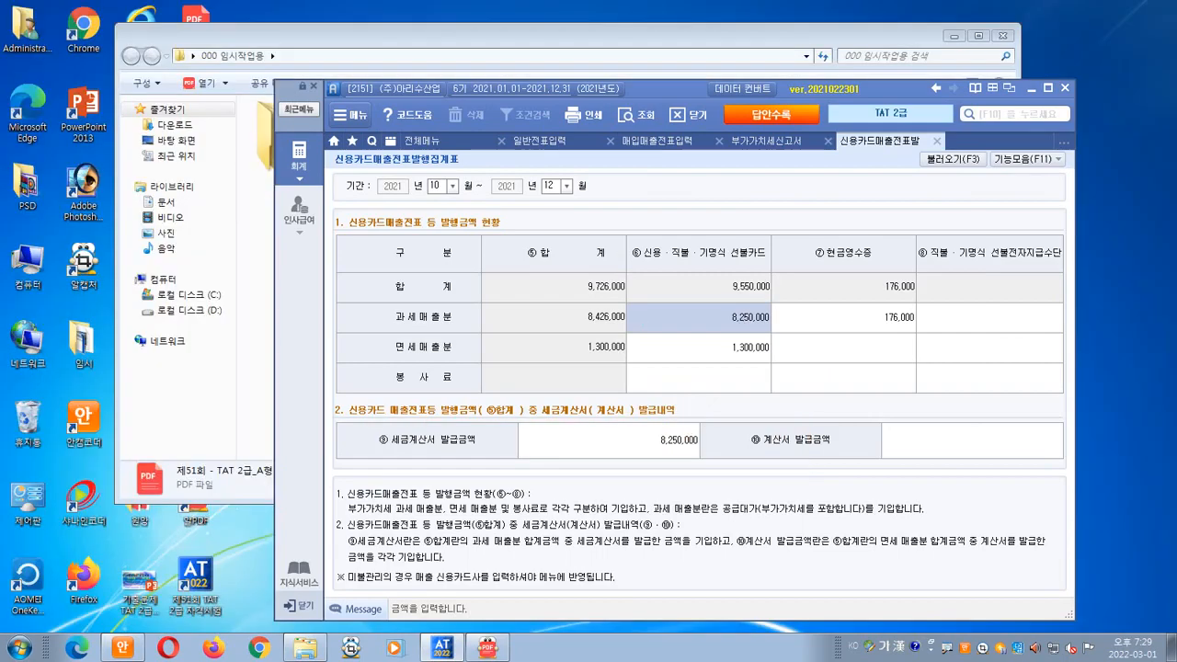
- Set the October 20 entry's 분개 to 혼합, keeping the 대변 404 제품매출 line
click(658, 141)
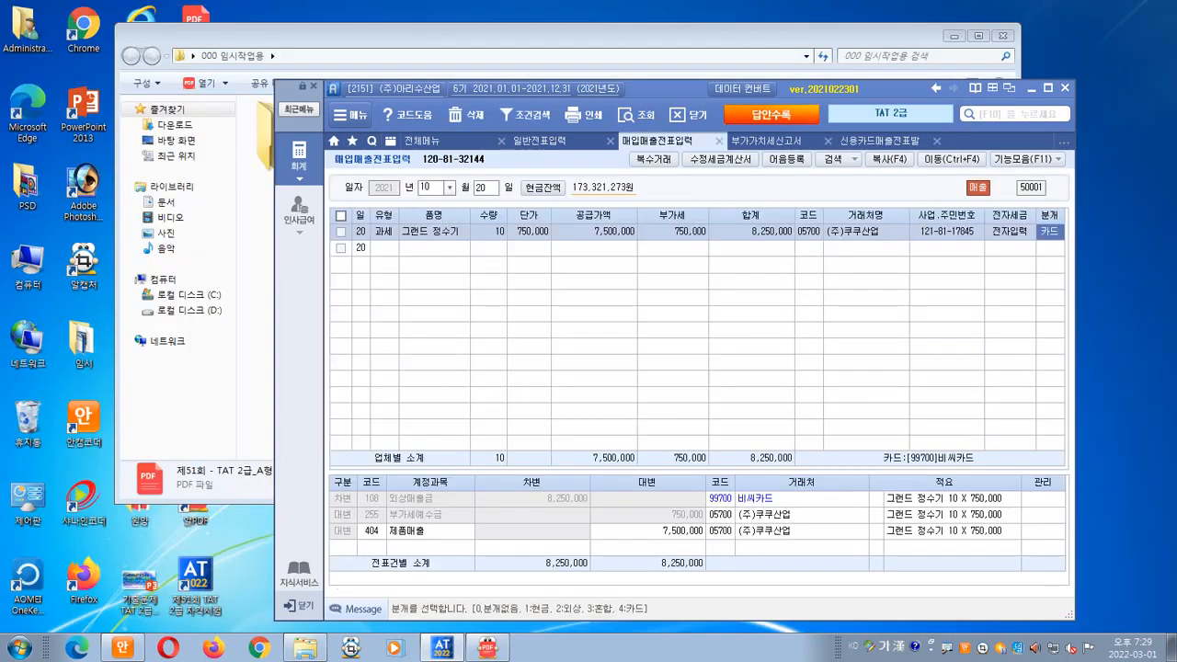
key(3)
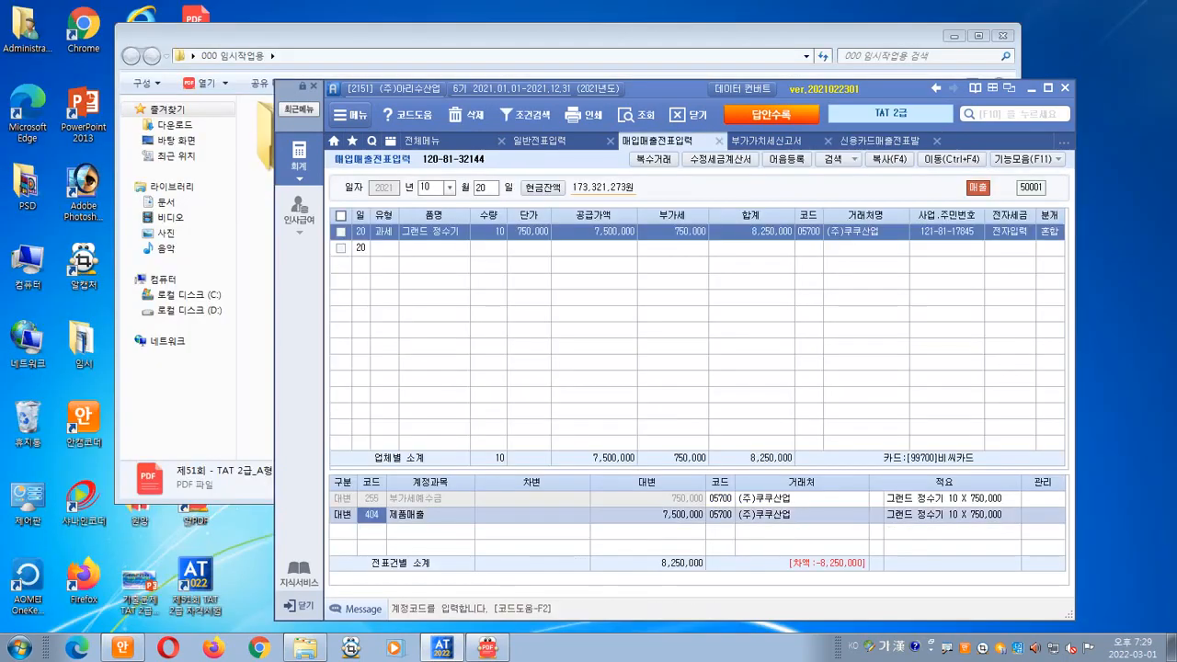
key(Return)
key(Return)
key(Return)
key(Return)
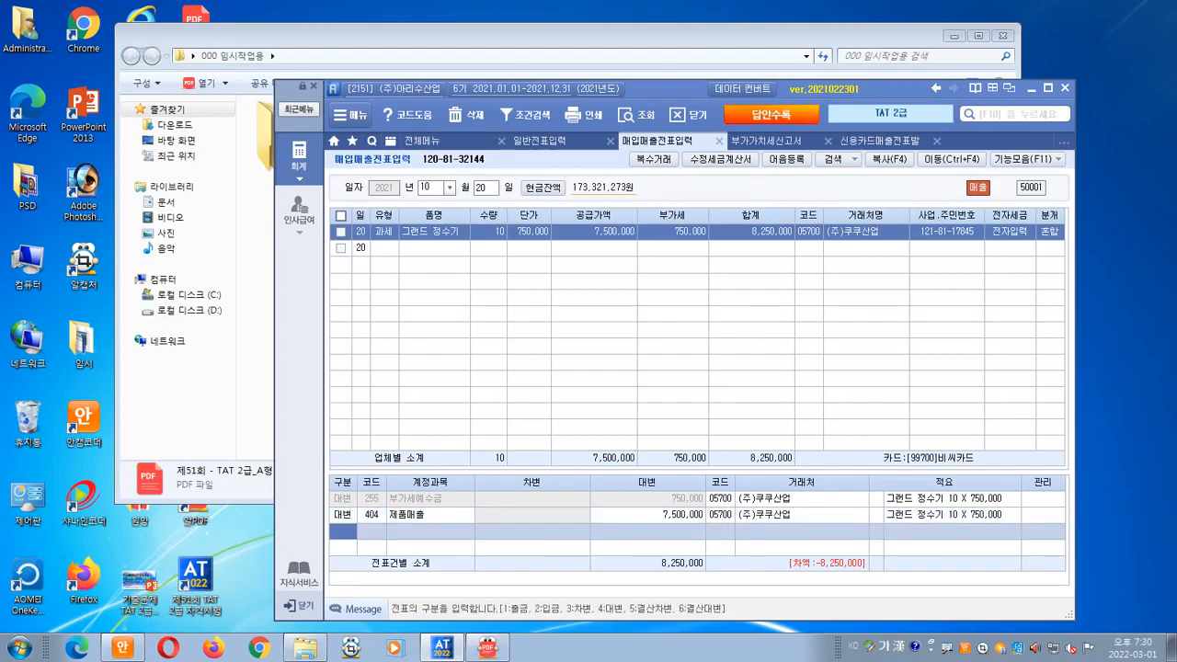
- Add a 차변 108 외상매출금 line of 8,250,000 to the October 20 entry, with 비씨카드 as its 거래처
text(3)
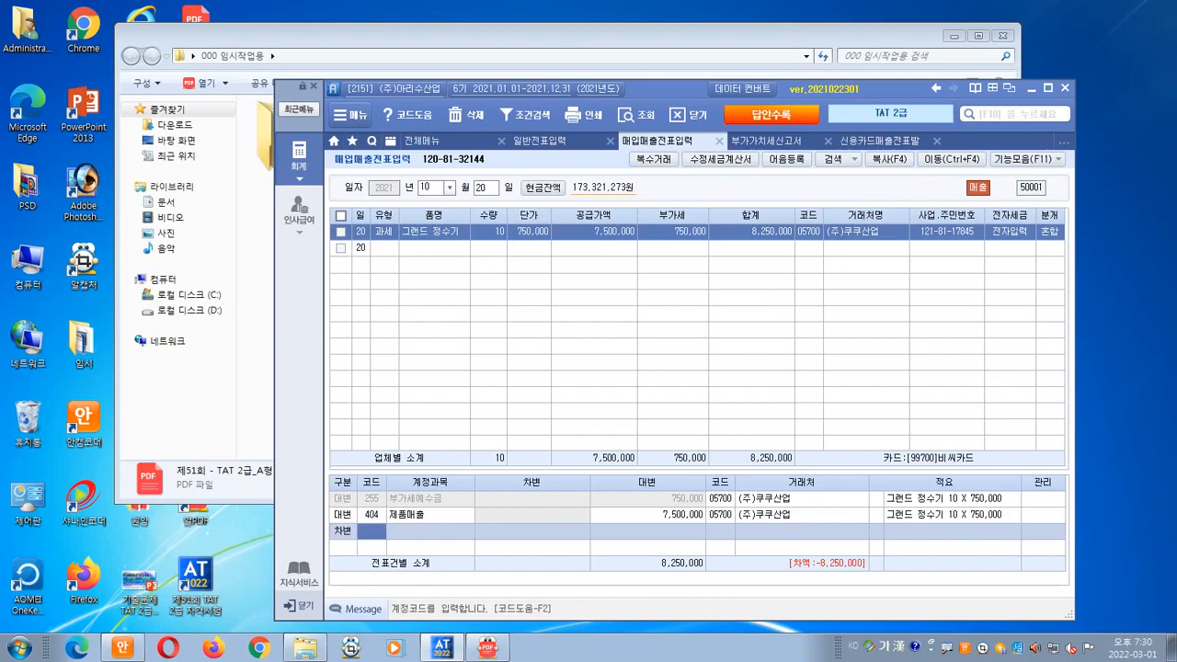
text(108)
key(Return)
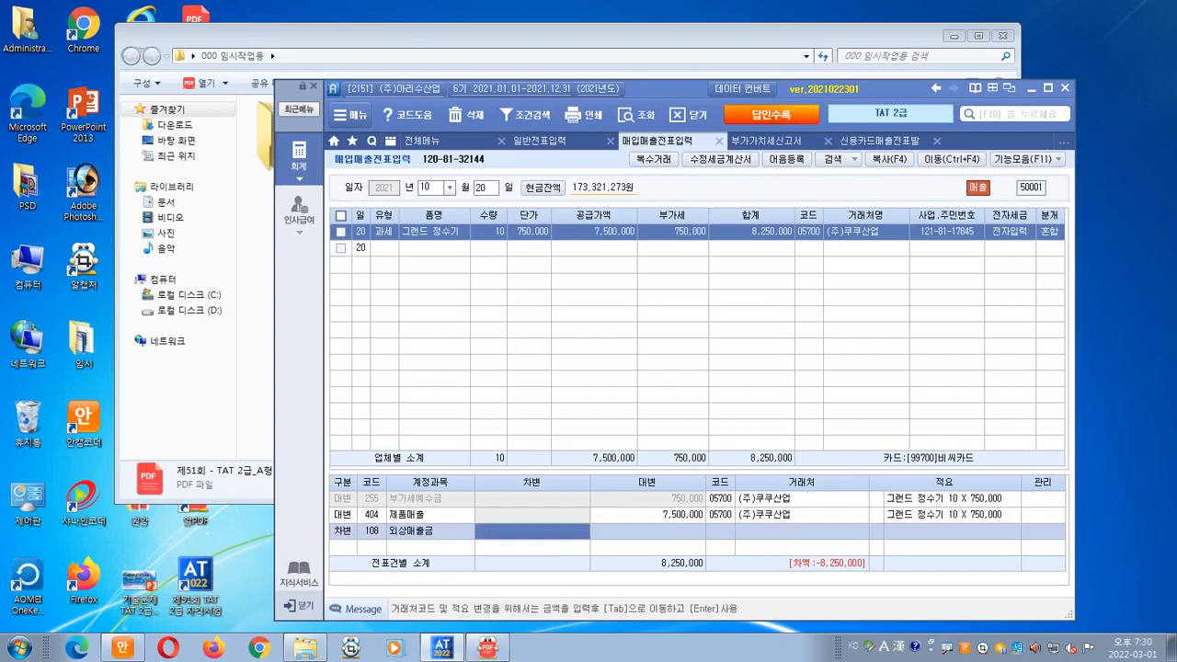
text(8250000)
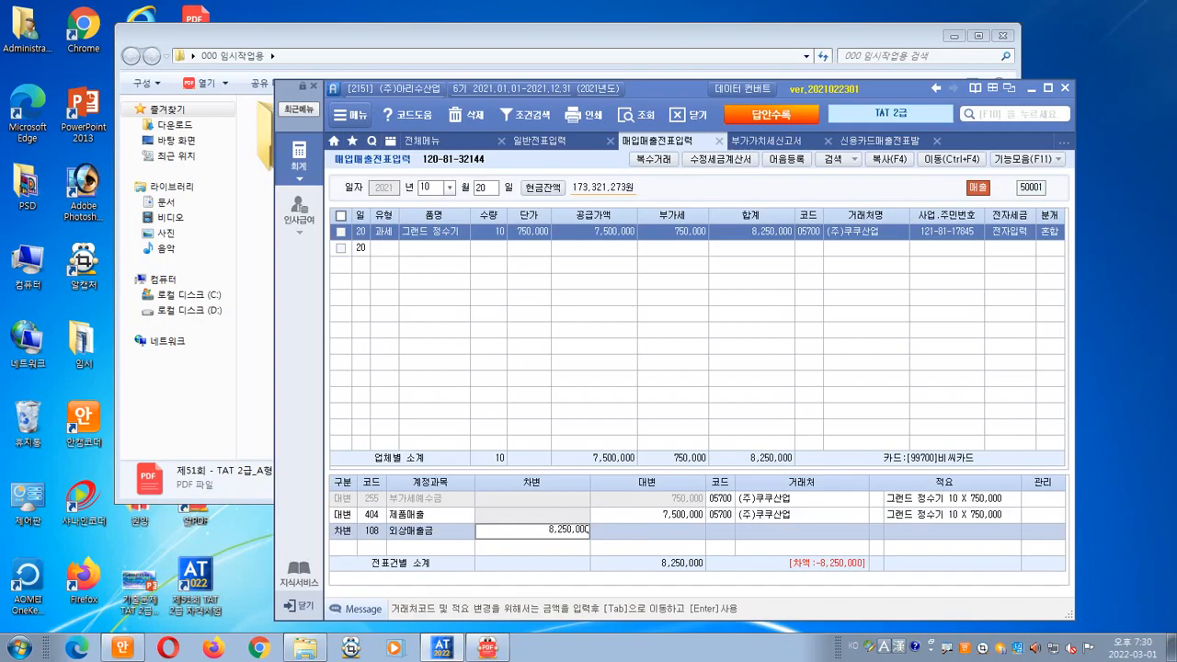
key(Return)
click(529, 231)
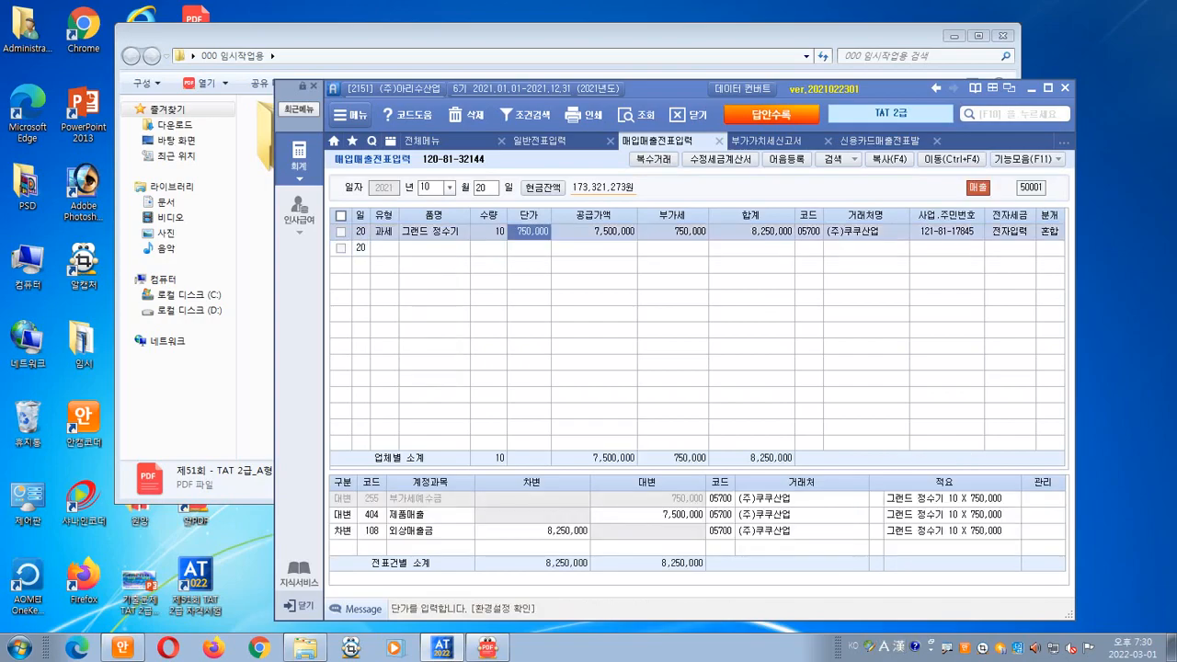
click(720, 531)
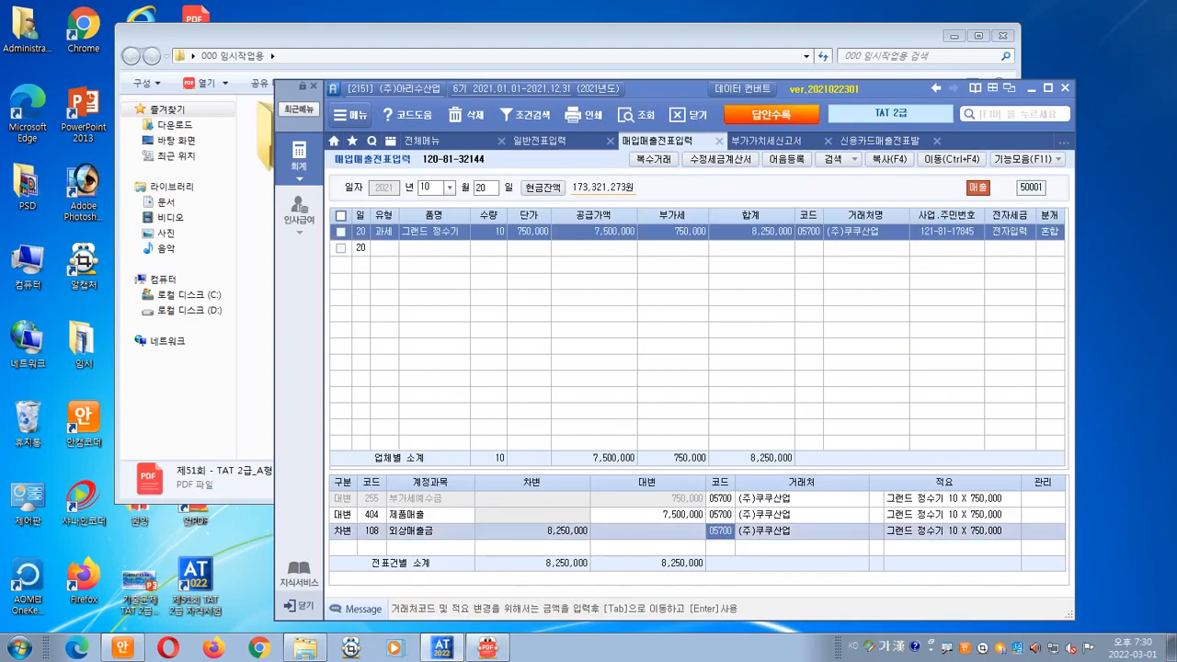
text(비씨)
key(Return)
key(Return)
key(Return)
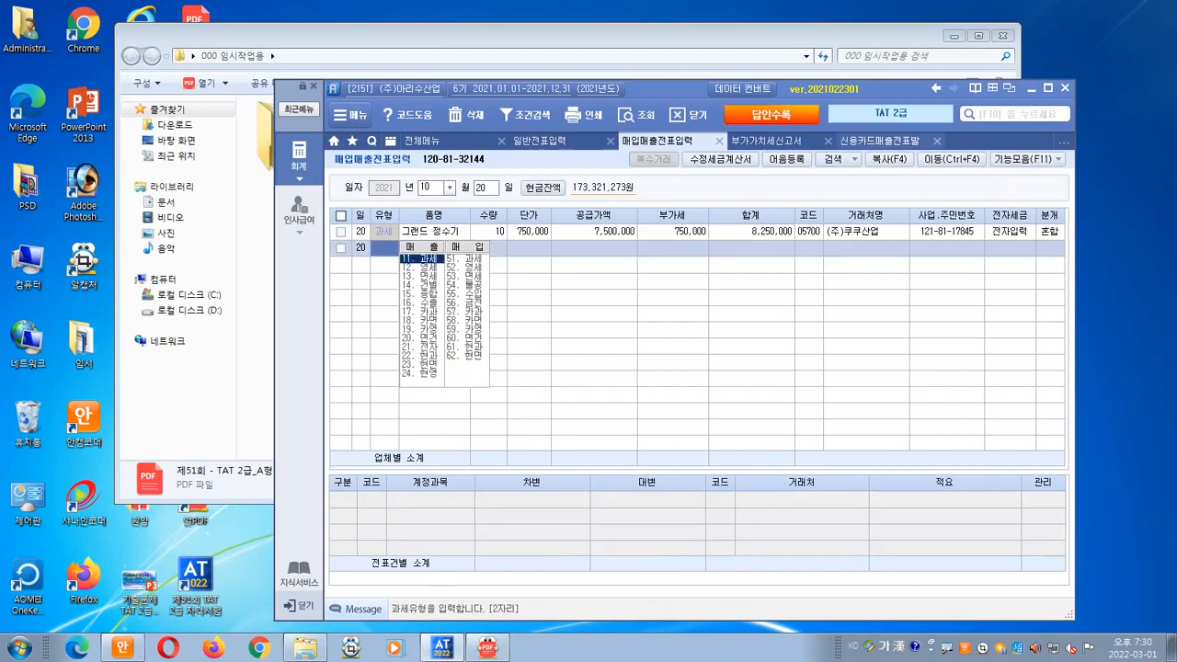
- Reload the 신용카드매출전표발행집계표 from the vouchers and check how the 혼합 분개 affects its ⑨ 세금계산서 발급금액
click(881, 141)
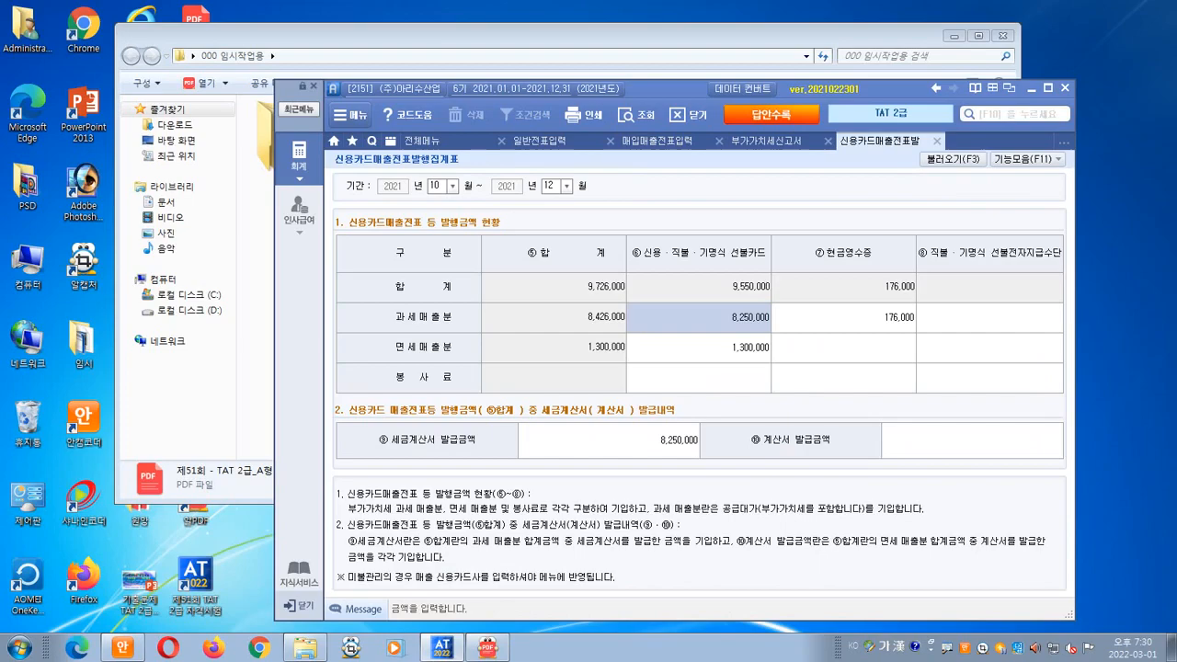
key(F3)
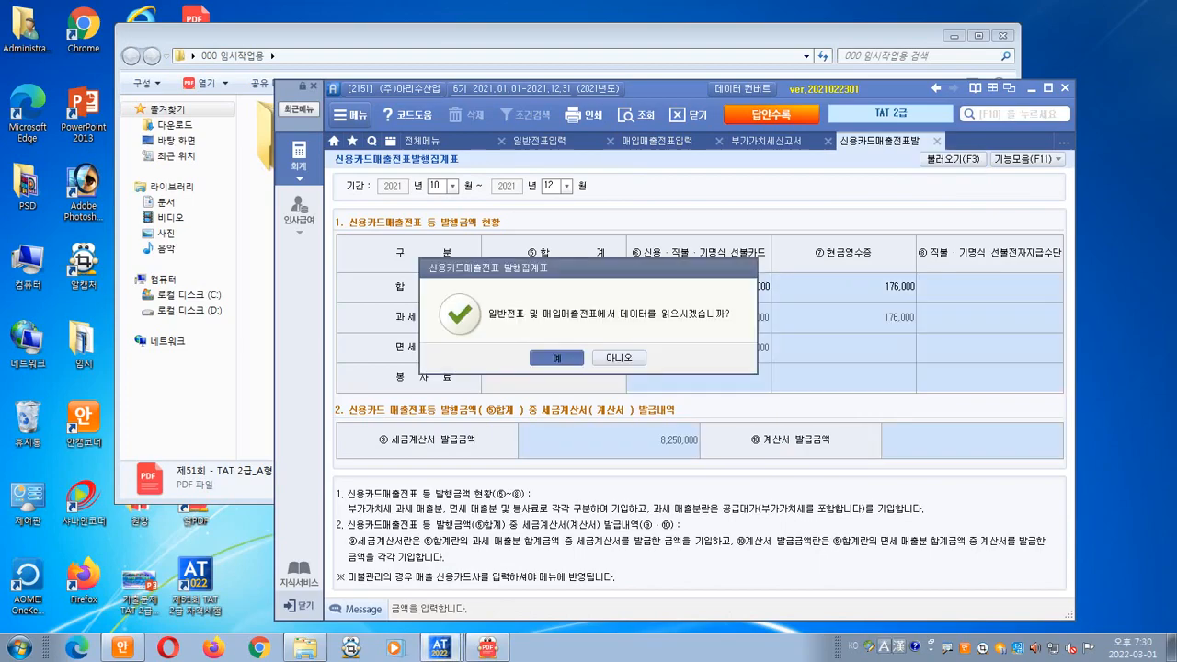
key(Return)
key(ctrl+2)
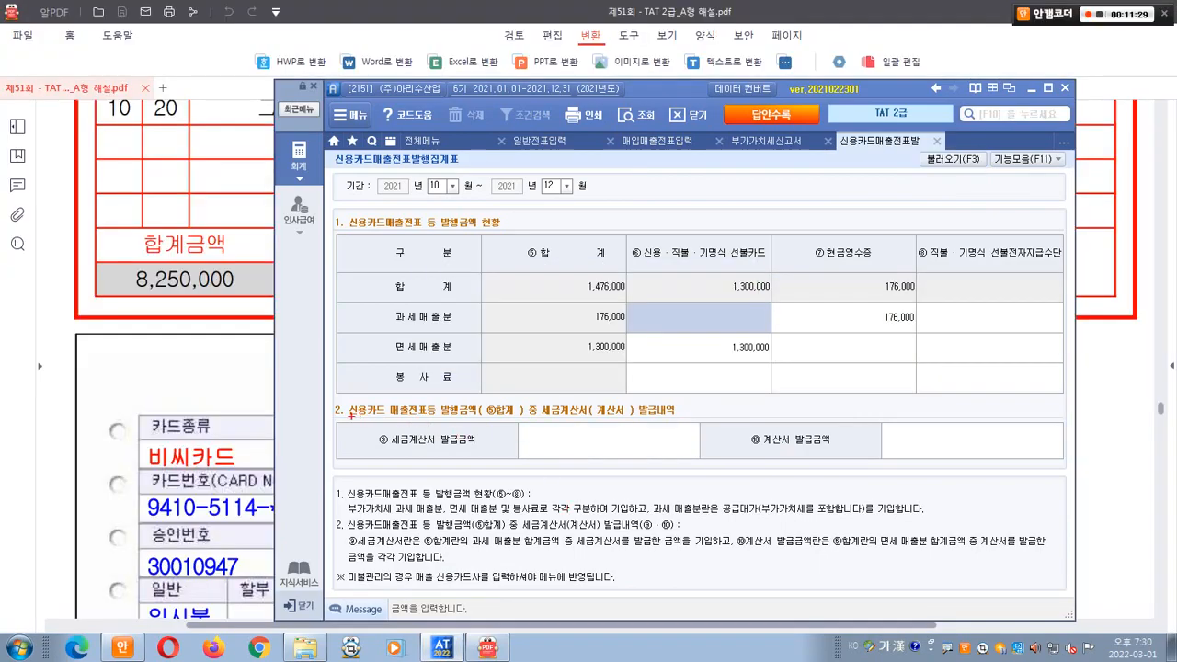
drag(350, 417, 712, 488)
mouse_move(613, 424)
mouse_down()
mouse_move(650, 449)
mouse_move(672, 399)
mouse_up()
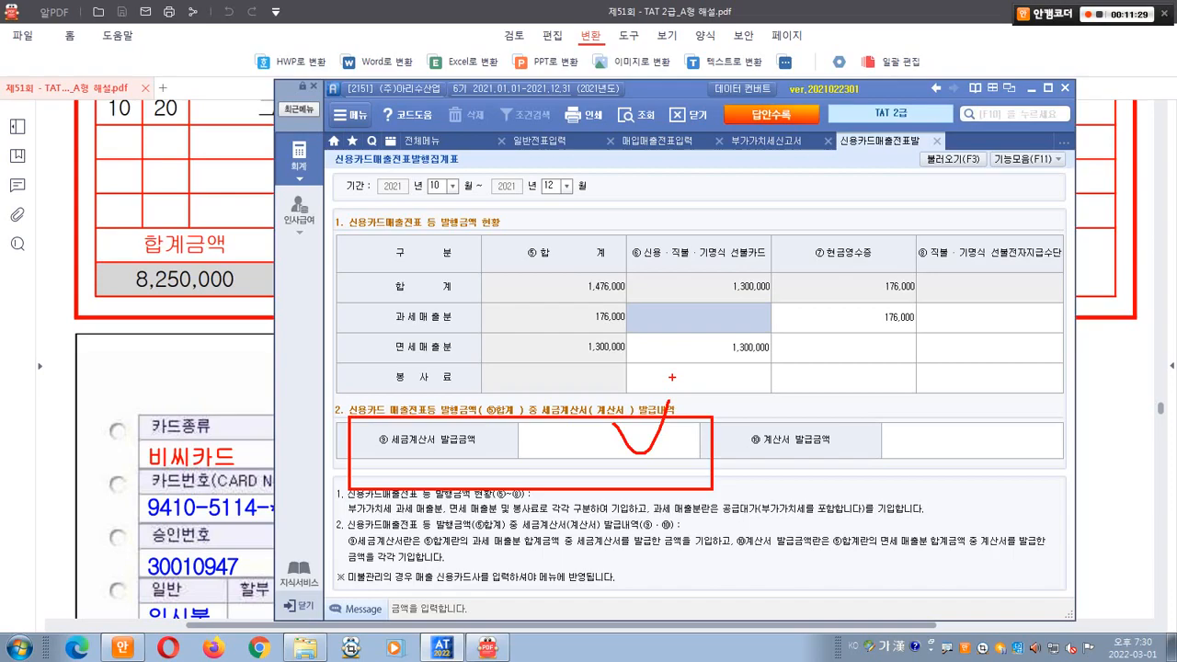
key(Escape)
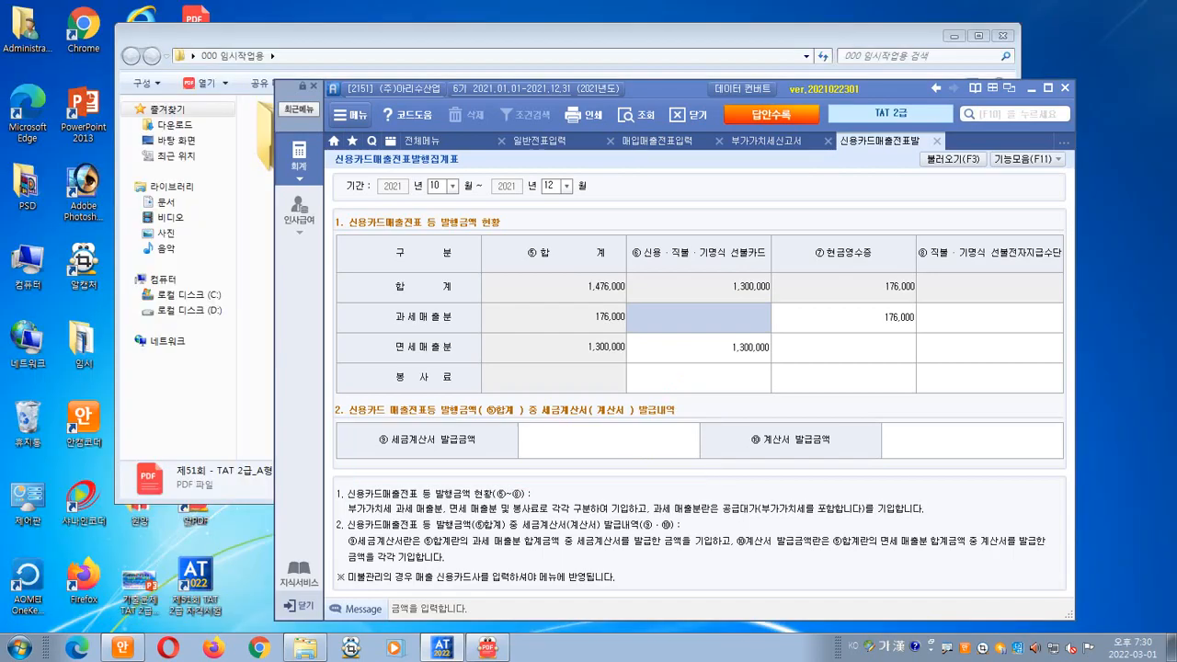
- Set the October 20 (주)쿠쿠산업 entry's 분개 to 카드 in 매입매출전표입력, with 99700 비씨카드 as the 신용카드사
click(658, 140)
click(1050, 231)
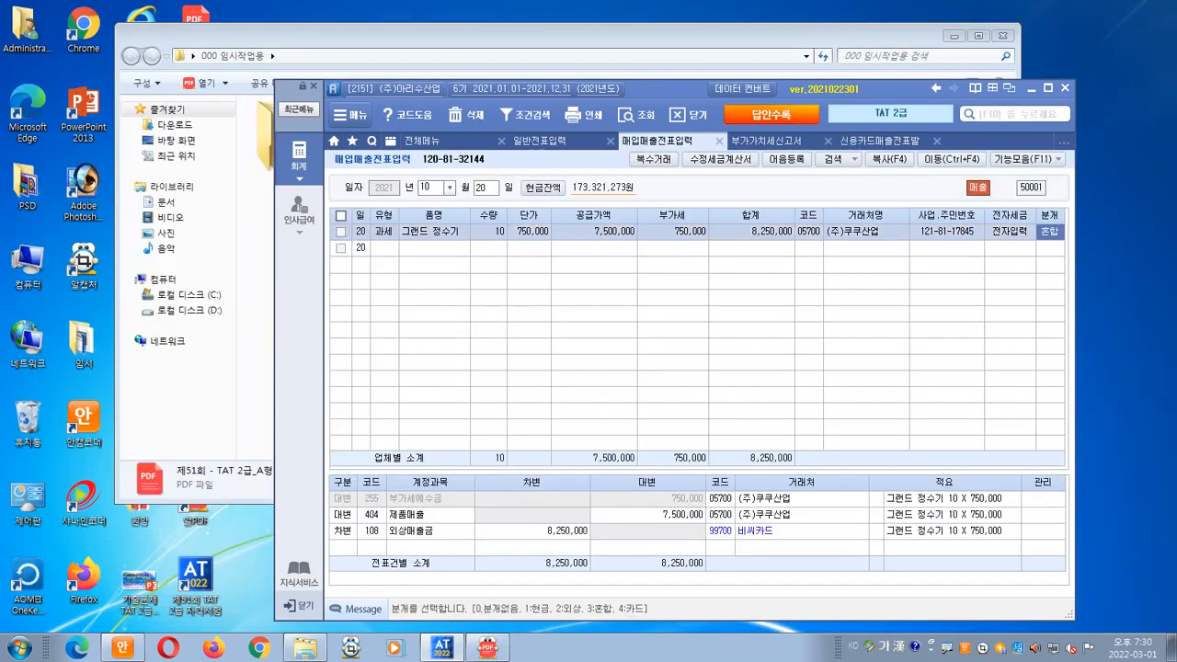
text(4)
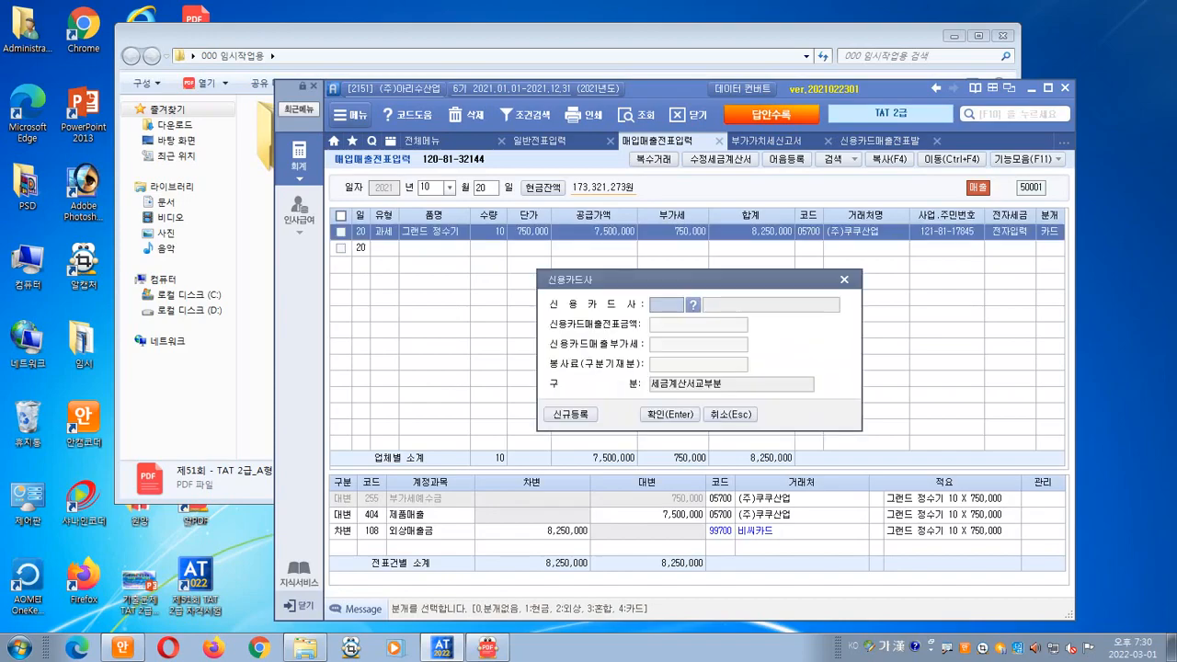
key(F2)
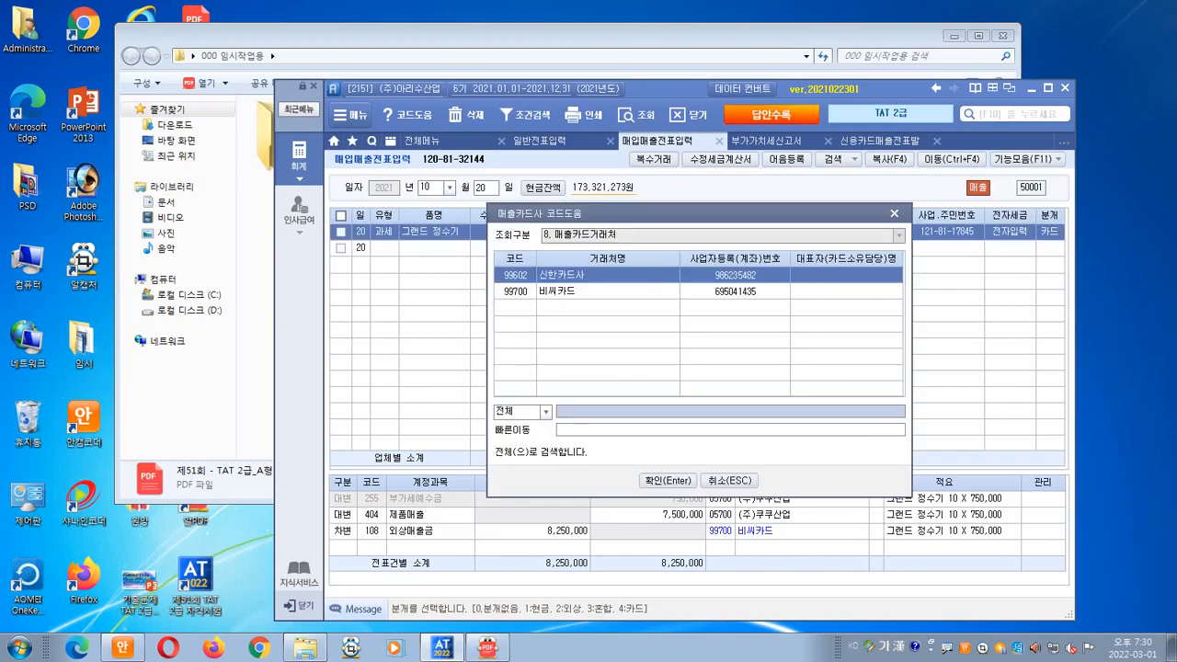
key(Return)
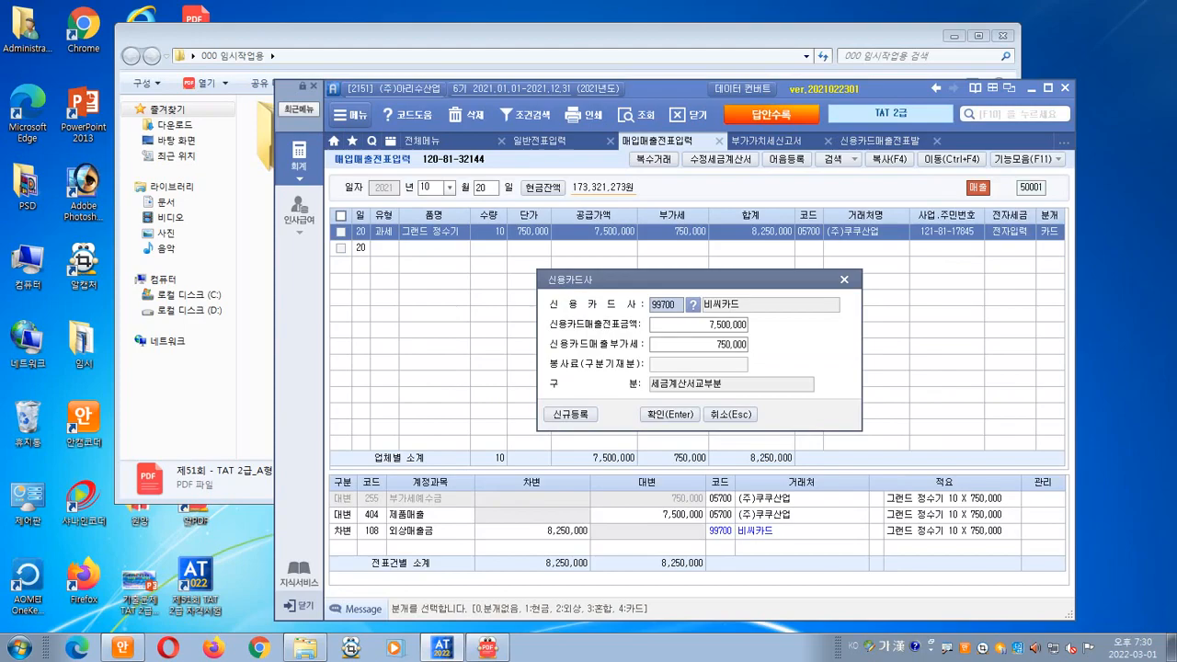
key(Return)
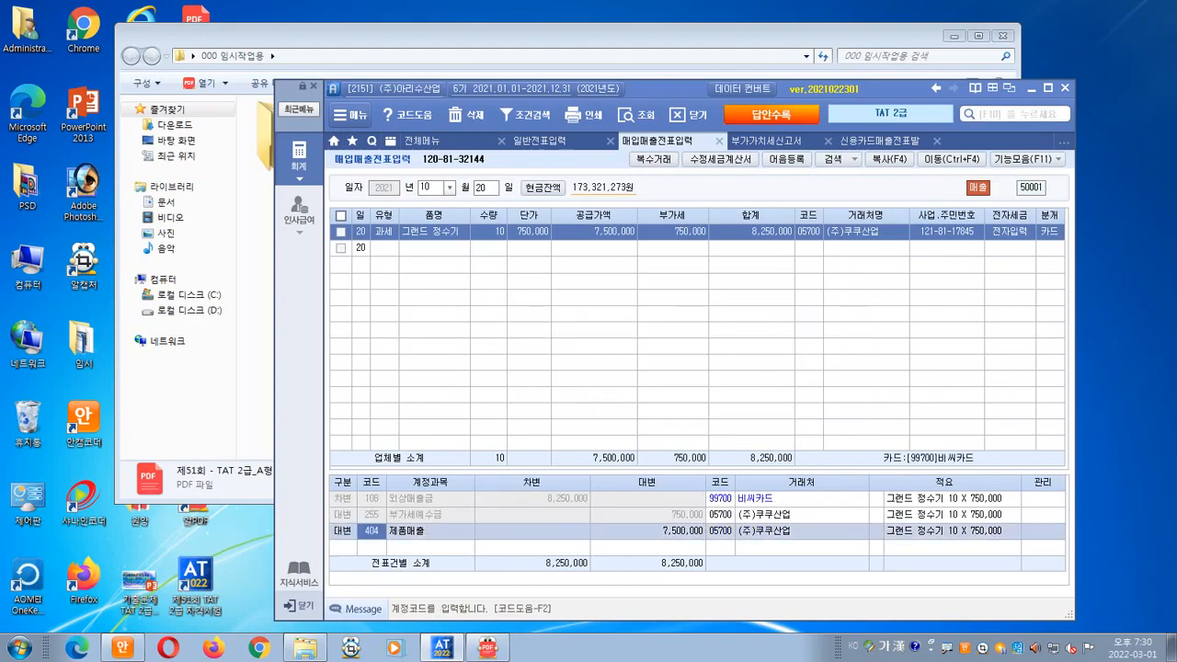
key(ctrl+2)
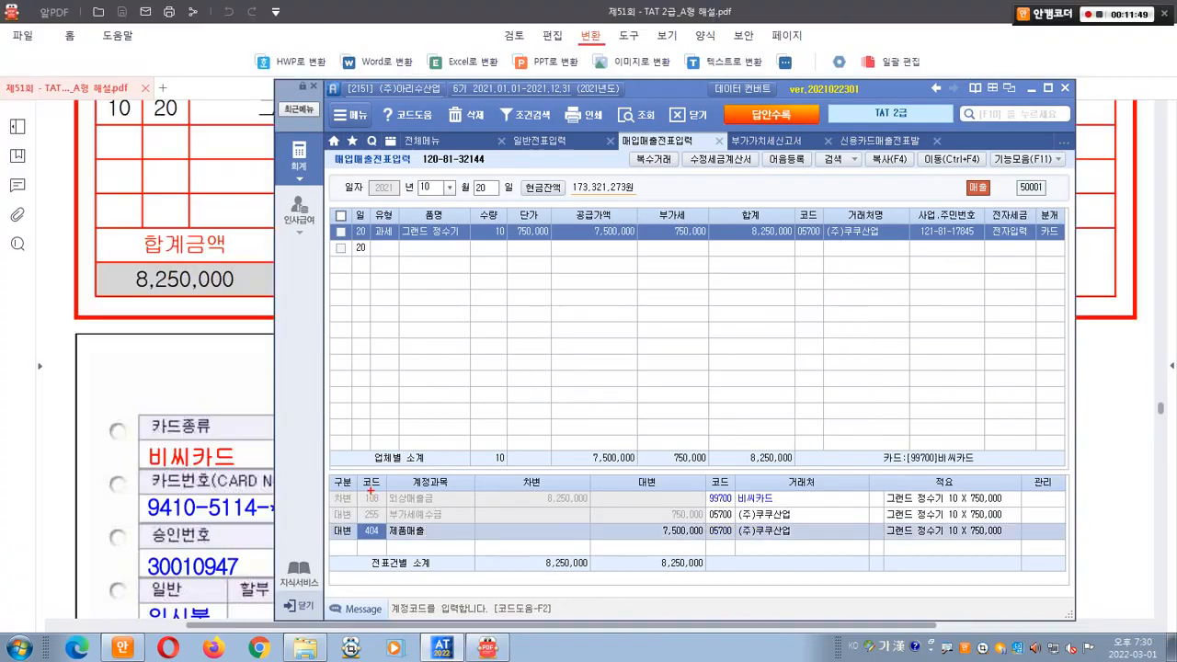
mouse_move(322, 475)
mouse_down()
mouse_move(536, 511)
mouse_move(793, 522)
mouse_up()
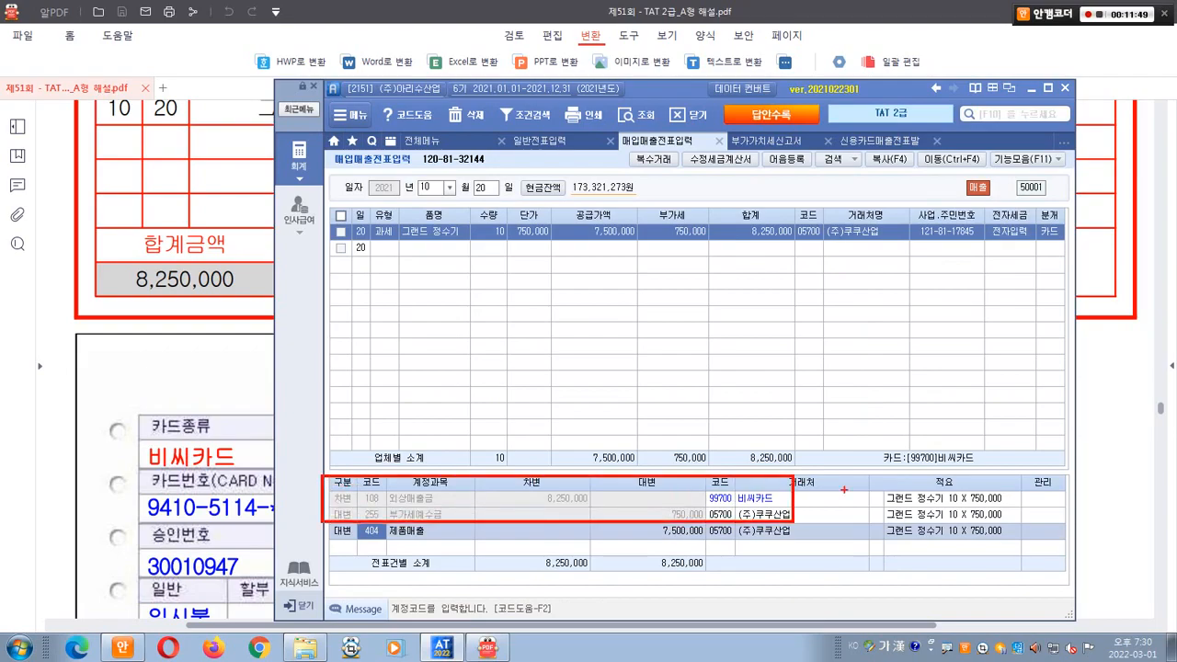
mouse_move(1063, 261)
mouse_down()
mouse_move(1037, 213)
mouse_move(1063, 252)
mouse_up()
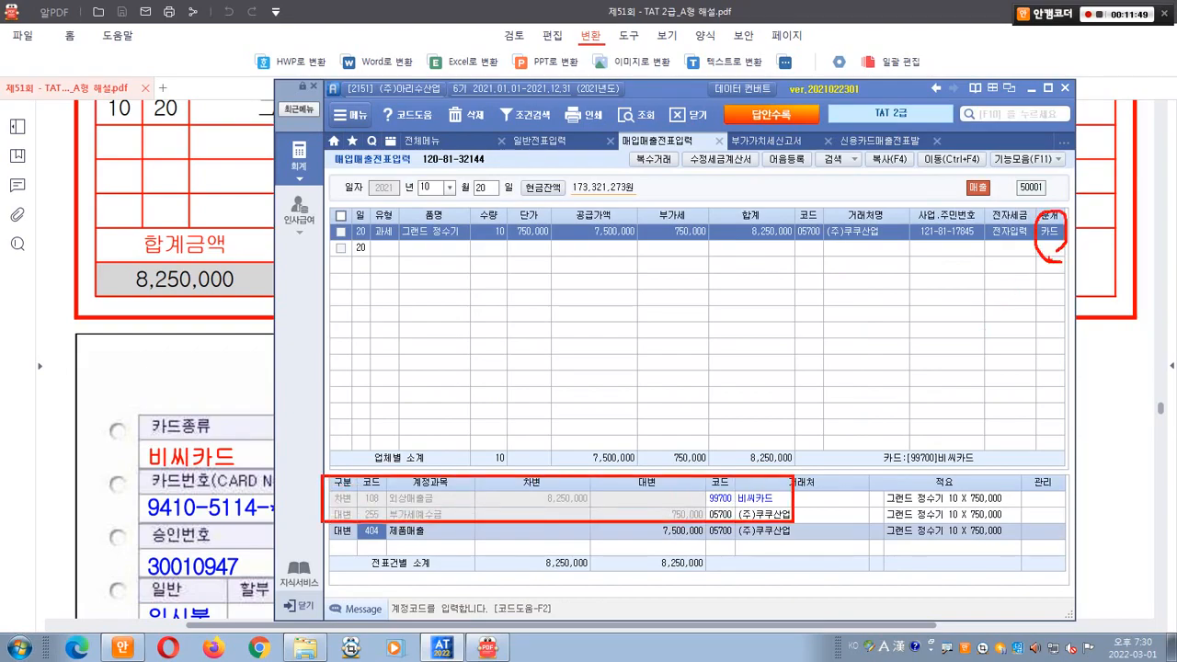
key(Escape)
- Load the voucher data into the 신용카드매출전표발행집계표 again and check ⑨ 세금계산서 발급금액 under the 카드 분개
click(880, 140)
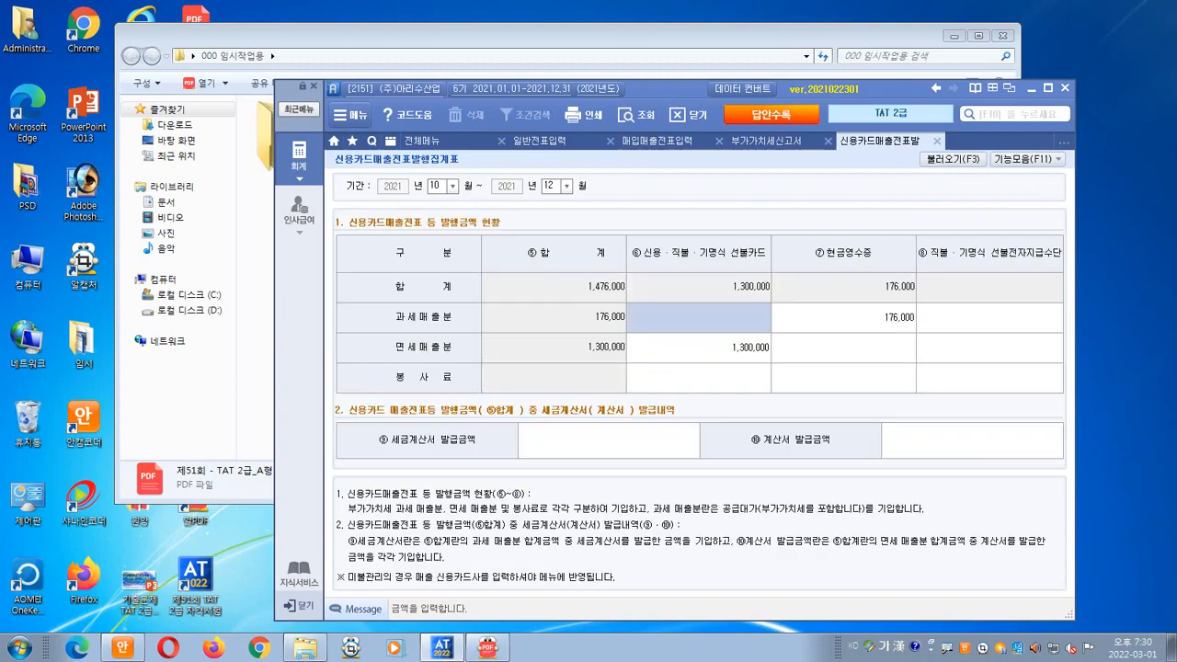
key(F3)
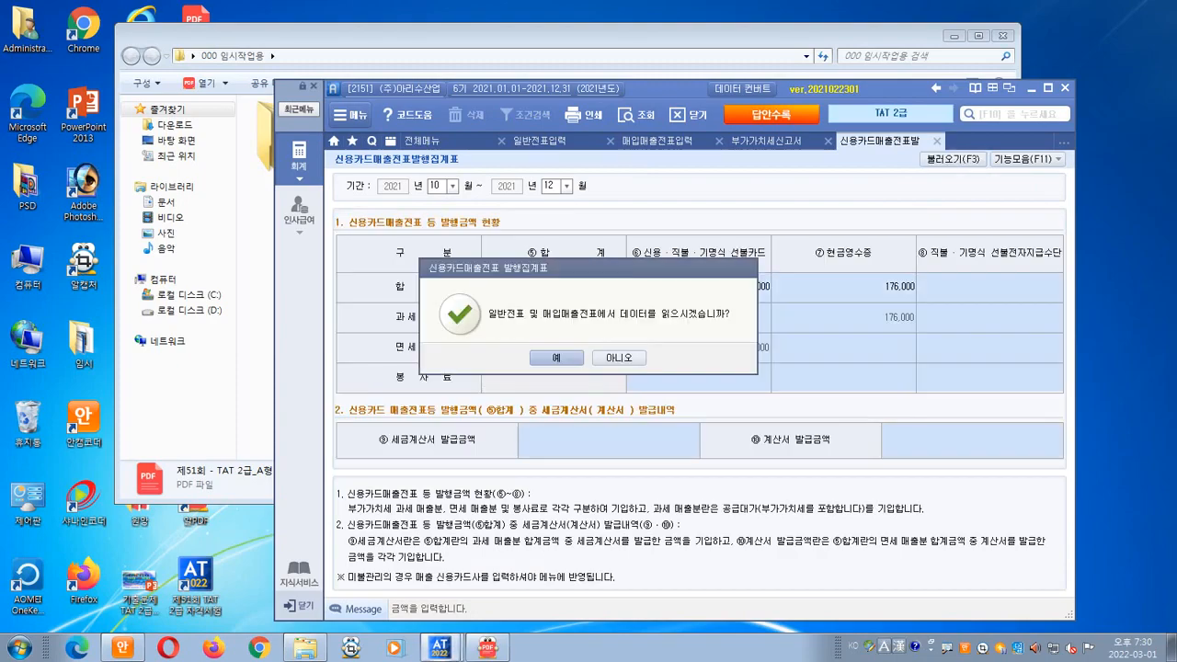
key(Return)
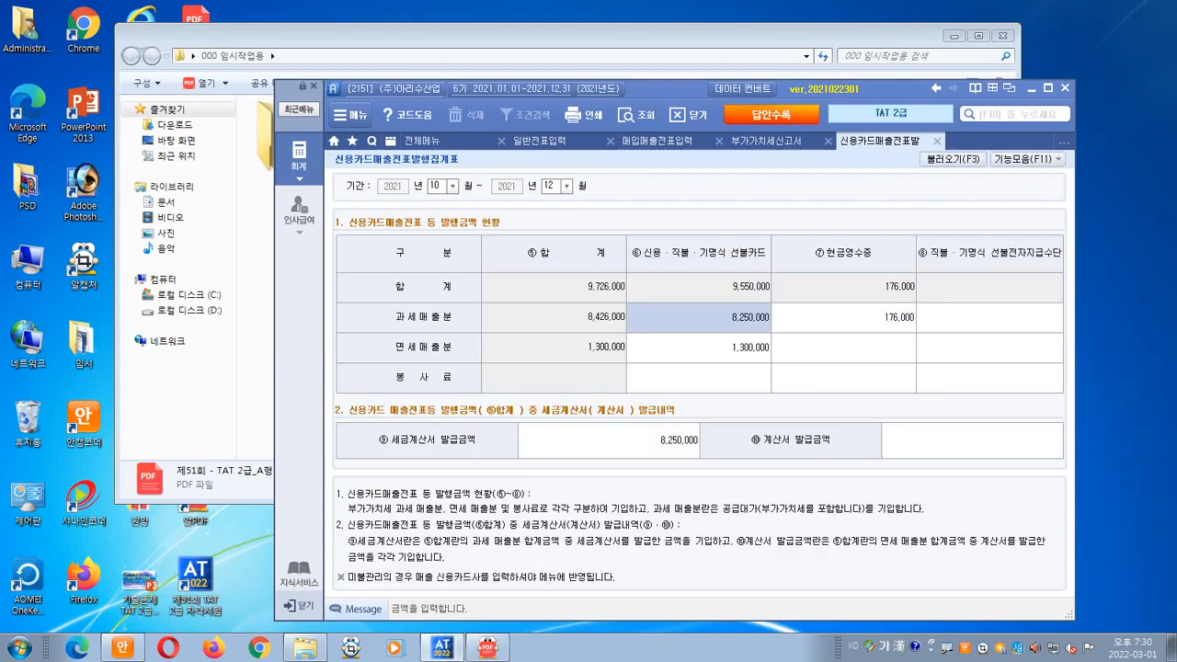
key(ctrl+2)
drag(370, 414, 722, 463)
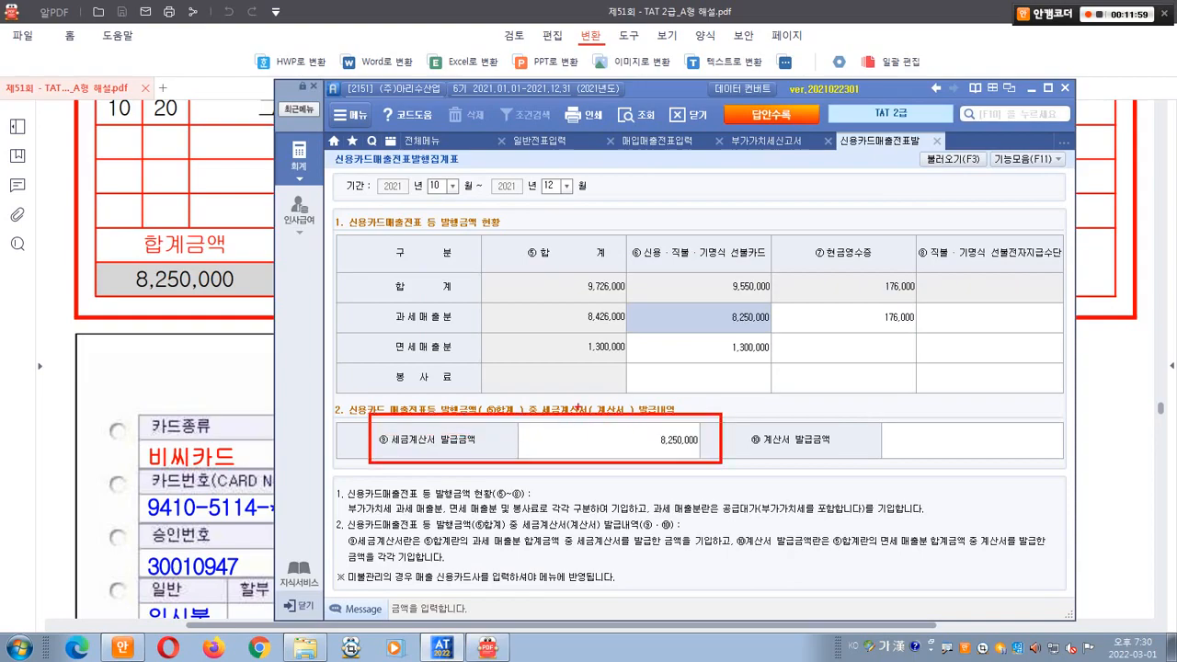
drag(581, 423, 635, 350)
key(Escape)
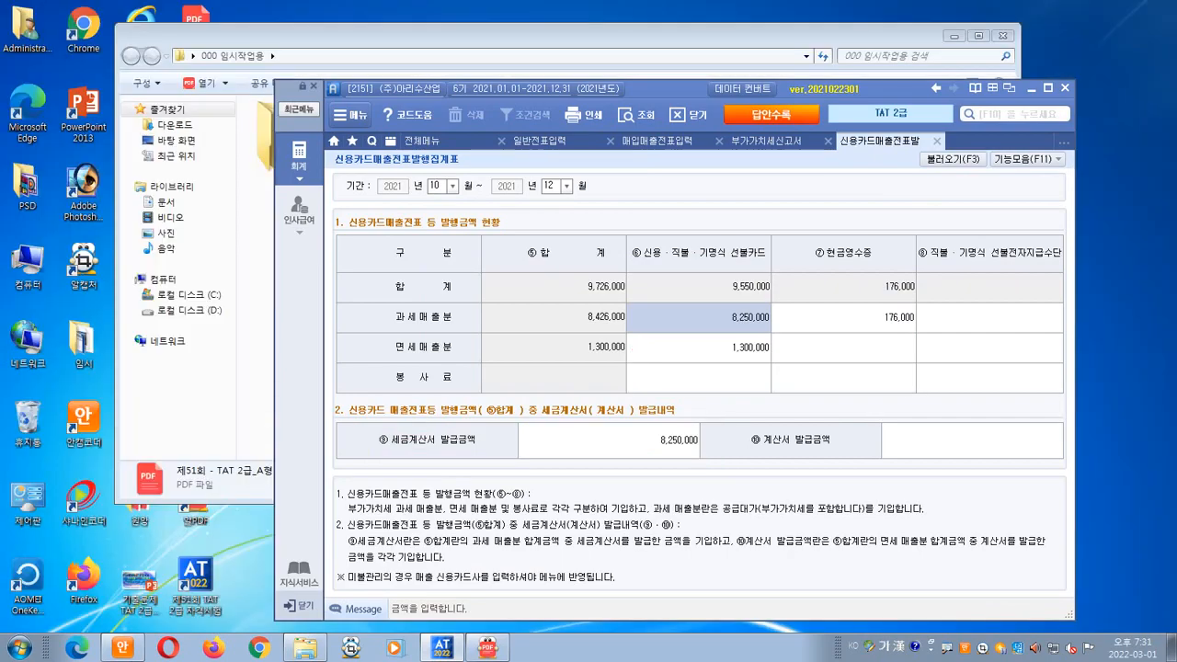
- Switch to the 제51회 TAT 2급 해설 PDF and read 평가문제 2 and 3 on the 집계표 and 확정신고서
click(487, 648)
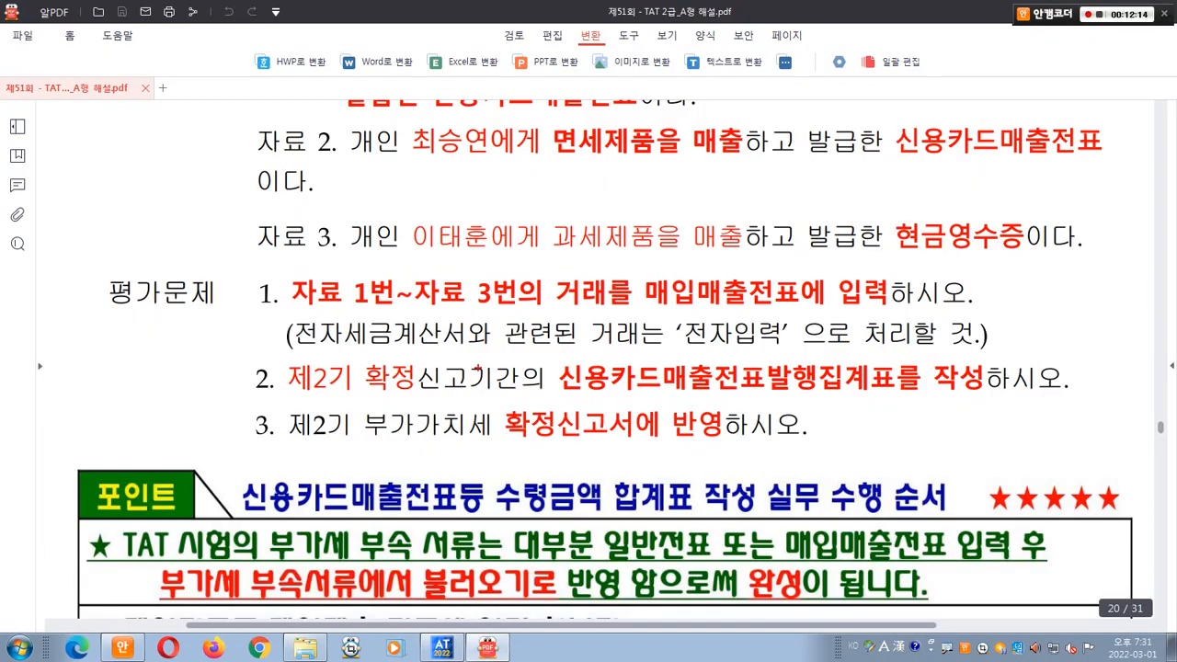
drag(312, 347, 250, 383)
mouse_move(245, 449)
mouse_down()
mouse_move(821, 450)
mouse_move(676, 430)
mouse_move(746, 443)
mouse_up()
key(alt+Tab)
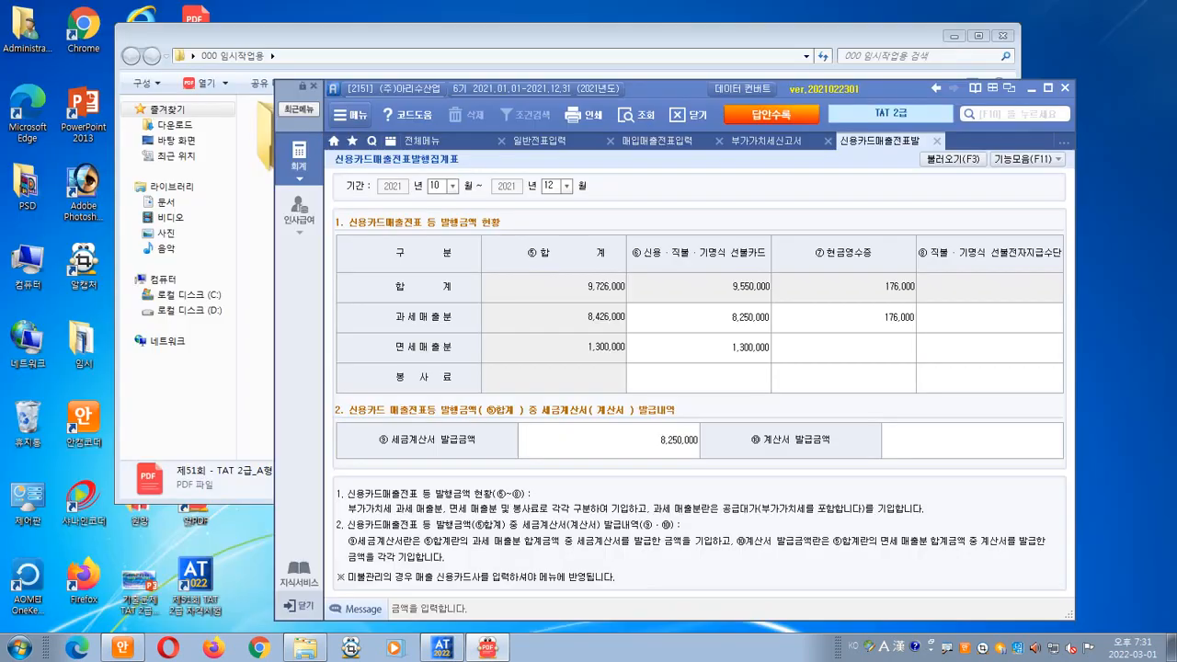
- Open 부가가치세신고서 from 전체메뉴, leave the July–September return and save its data
click(433, 141)
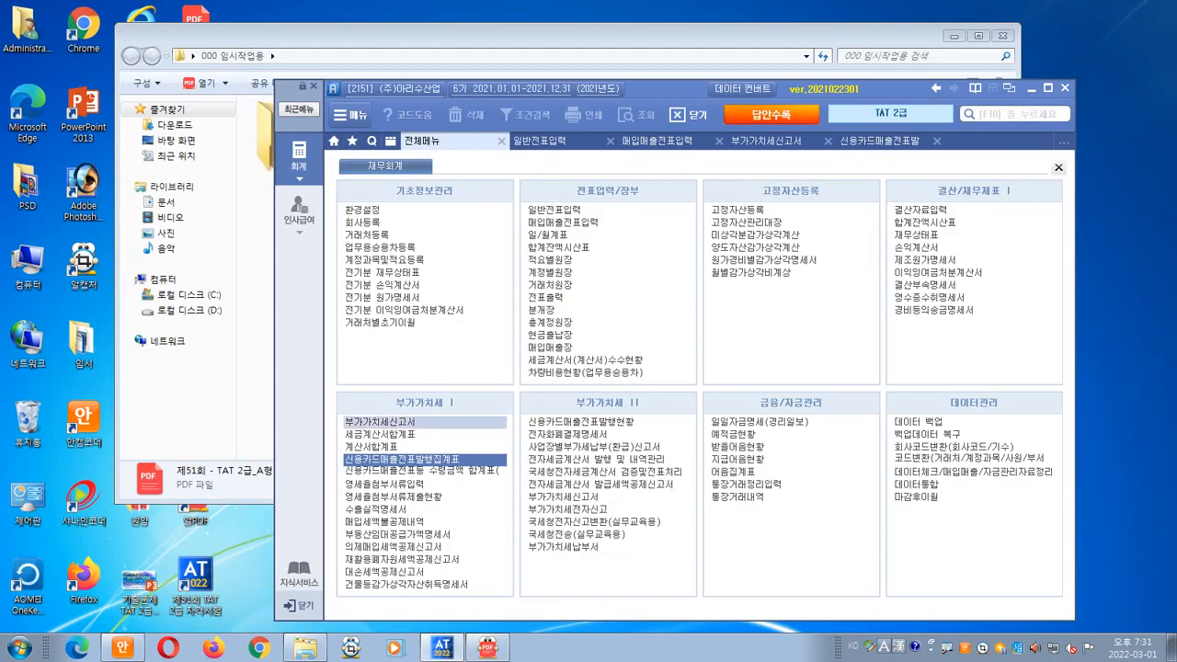
click(379, 422)
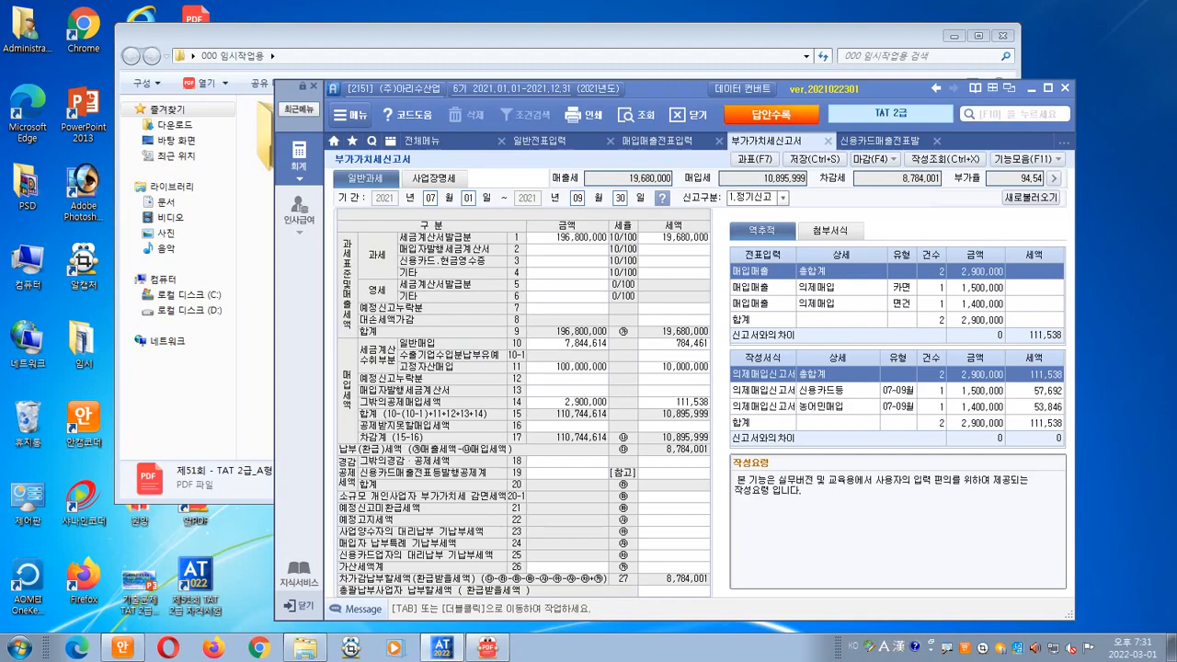
key(Escape)
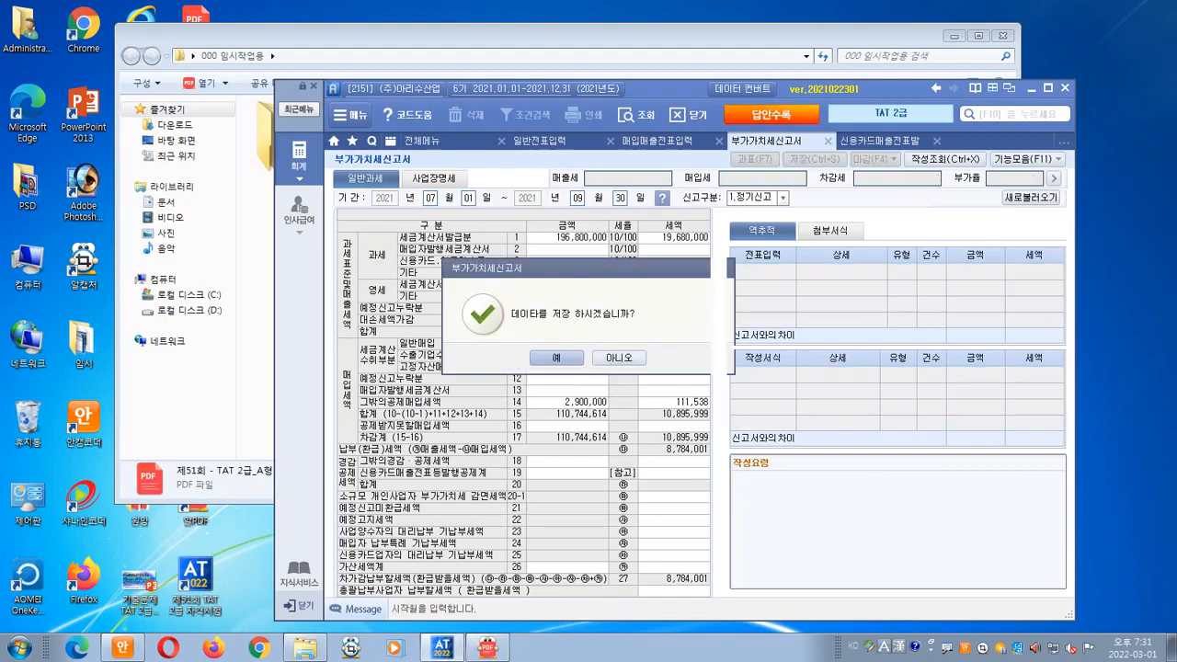
key(Return)
- Load the 부가가치세신고서 for 10월 01일 to 12월 31일 as 1.정기신고 and check line 3 신용카드·현금영수증
text(10)
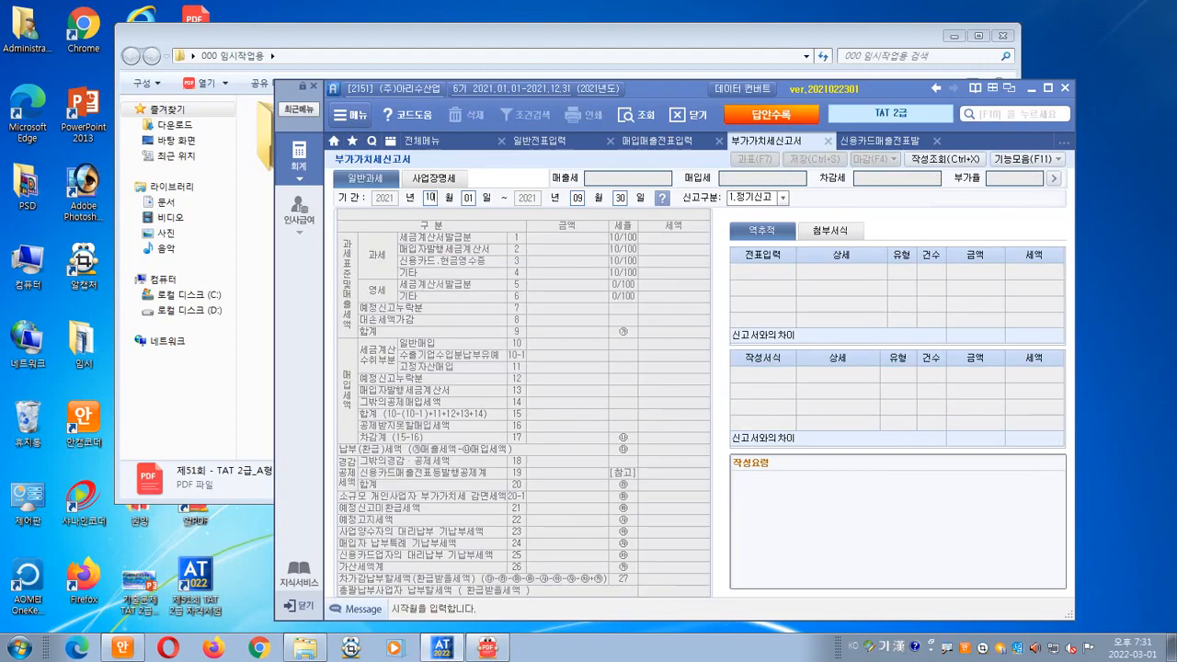
key(Return)
key(Return)
text(12)
key(Return)
key(Return)
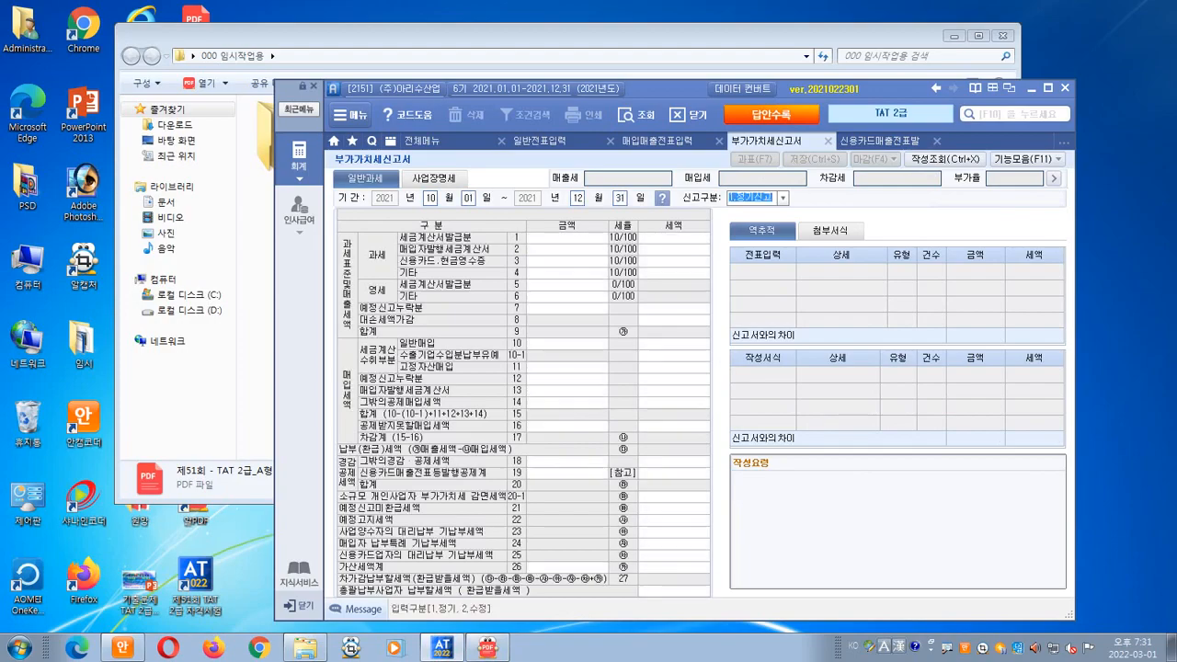
key(Return)
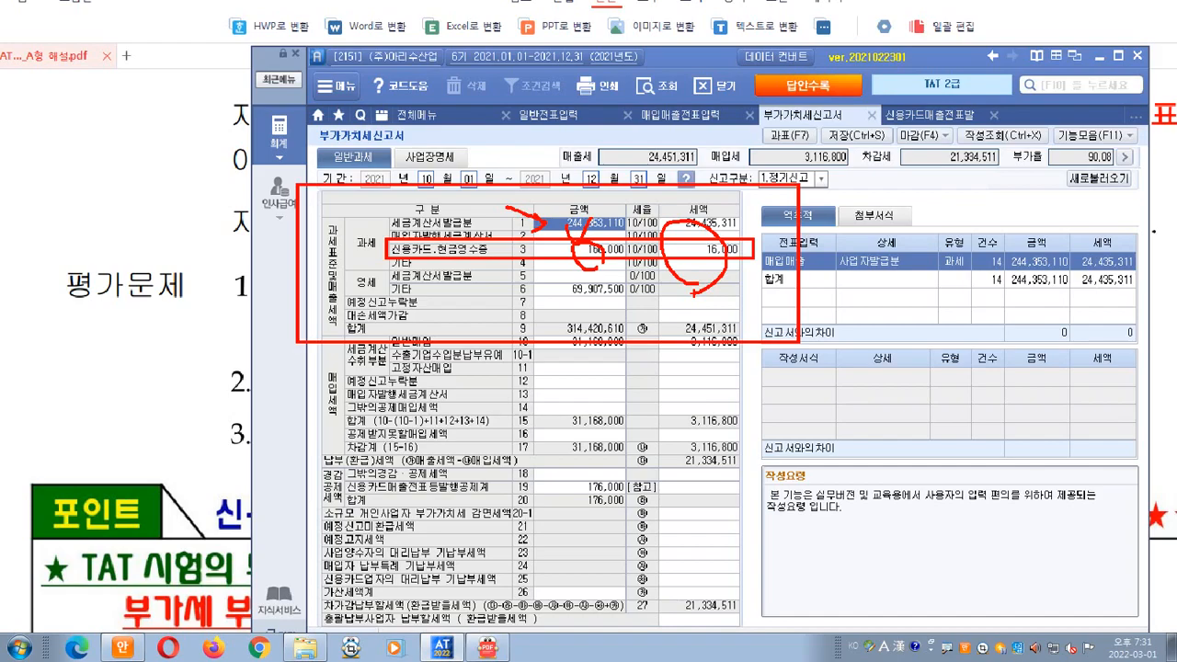
key(alt+Tab)
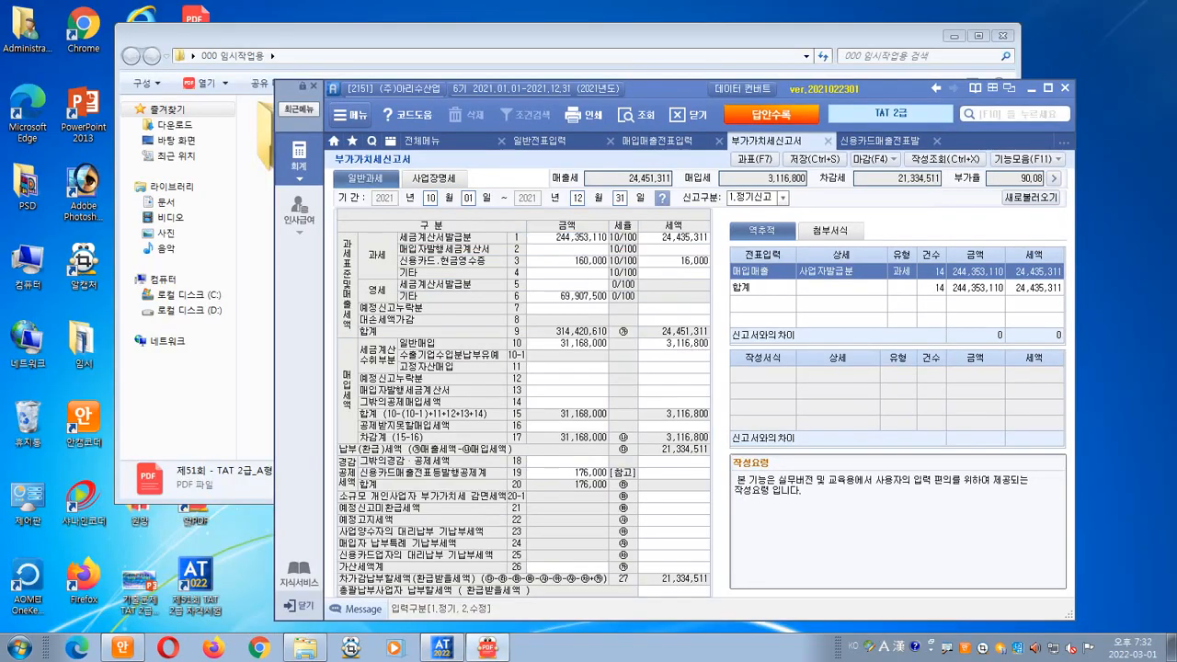
- Switch to the 해설 PDF and review the 포인트 procedure on 매입매출전표 input, 불러오기 and 내용확인
key(alt+Tab)
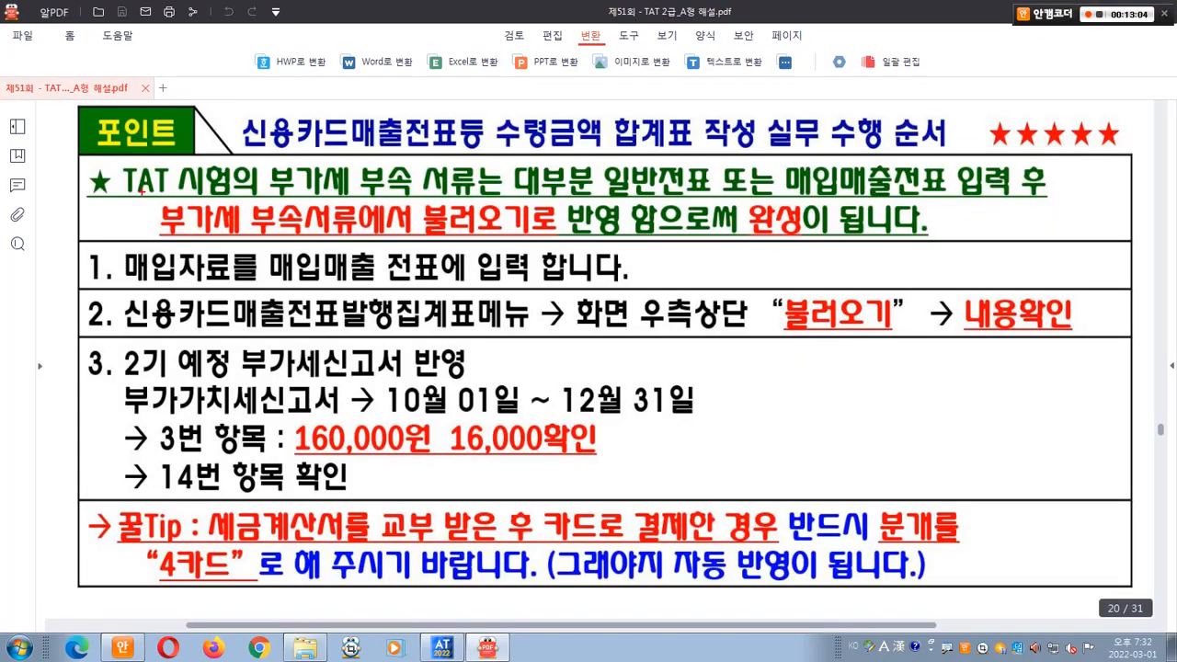
drag(276, 192, 1049, 196)
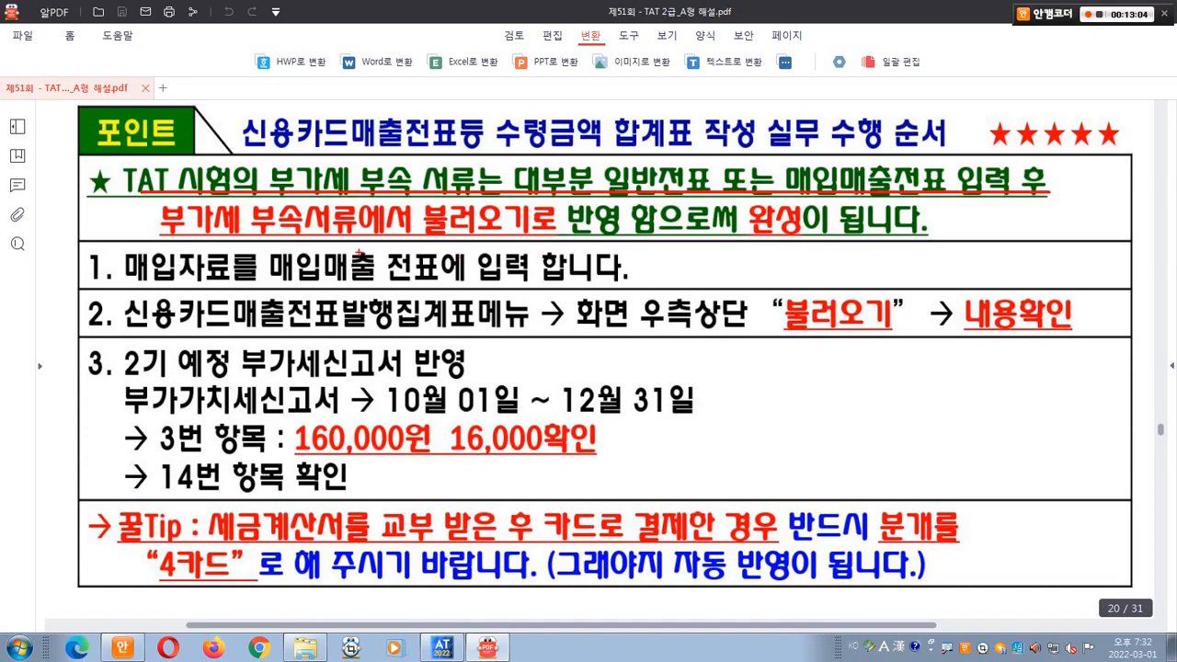
drag(180, 241, 721, 243)
mouse_move(793, 239)
mouse_down()
mouse_move(756, 247)
mouse_move(784, 195)
mouse_move(796, 219)
mouse_up()
mouse_move(679, 282)
mouse_down()
mouse_move(660, 241)
mouse_move(664, 274)
mouse_up()
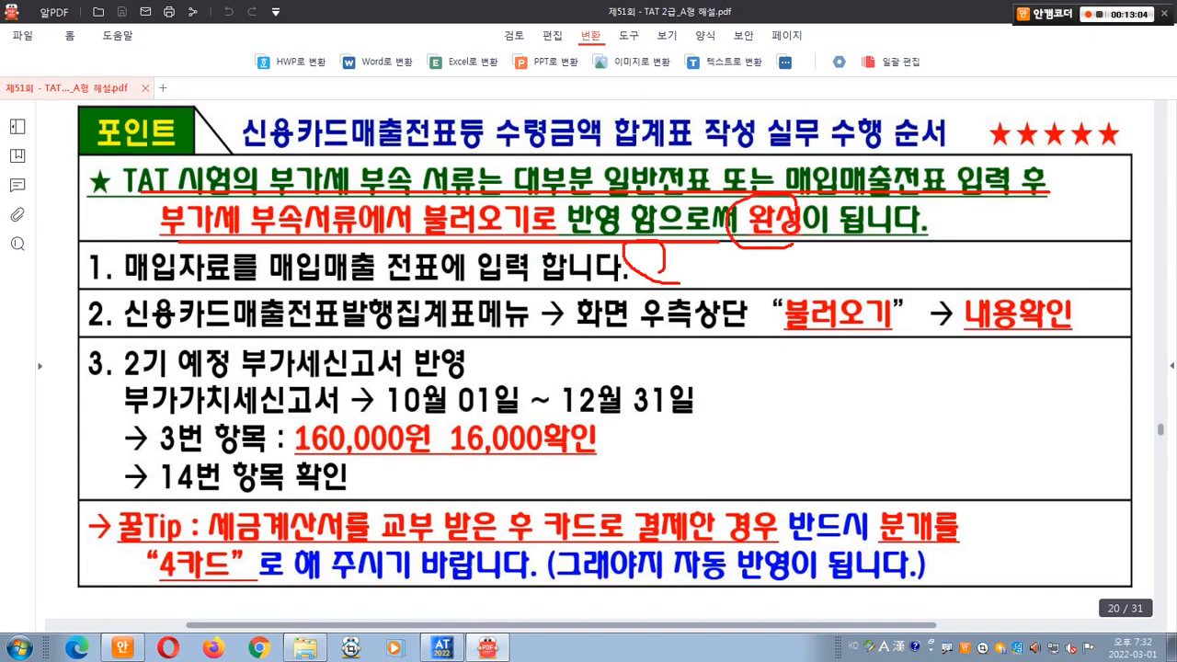
mouse_move(718, 243)
mouse_down()
mouse_move(719, 274)
mouse_move(704, 284)
mouse_move(731, 241)
mouse_move(732, 278)
mouse_move(807, 264)
mouse_move(793, 278)
mouse_move(775, 248)
mouse_up()
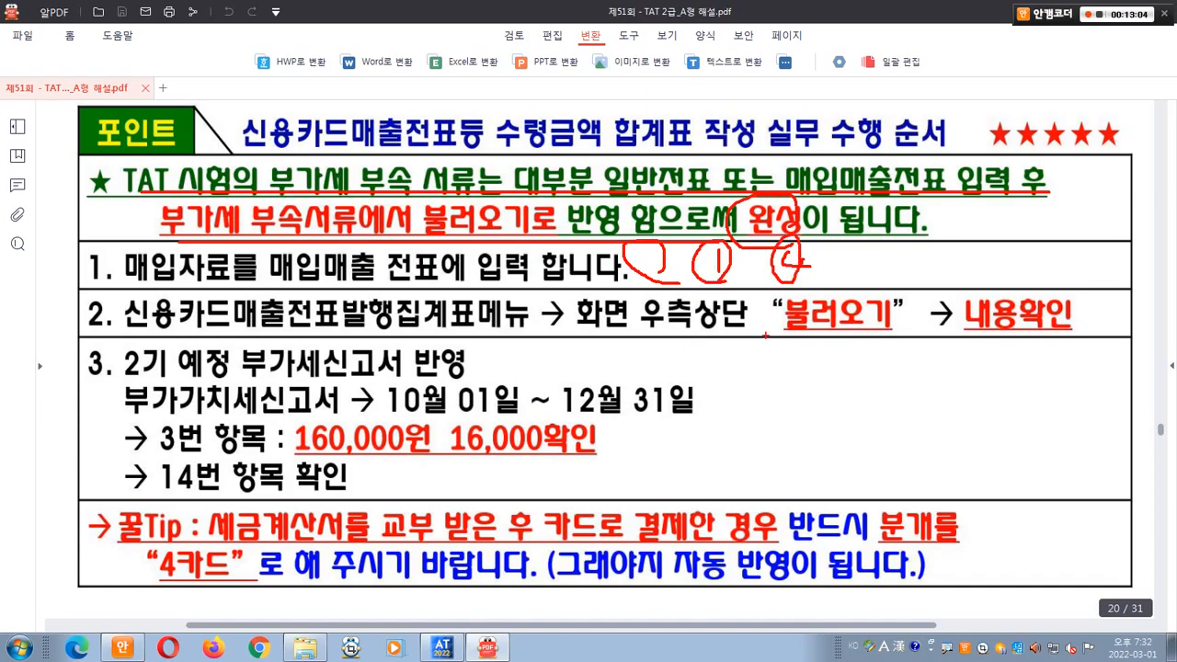
mouse_move(811, 343)
mouse_down()
mouse_move(818, 267)
mouse_move(827, 306)
mouse_up()
mouse_move(1056, 371)
mouse_down()
mouse_move(993, 274)
mouse_move(999, 301)
mouse_up()
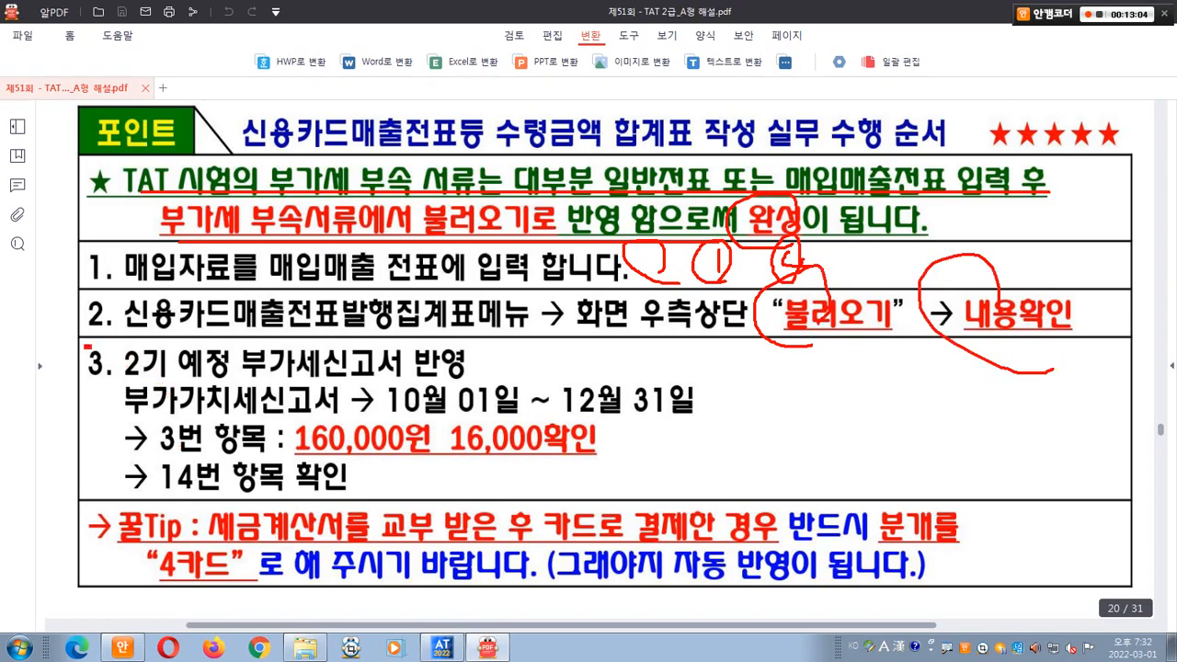